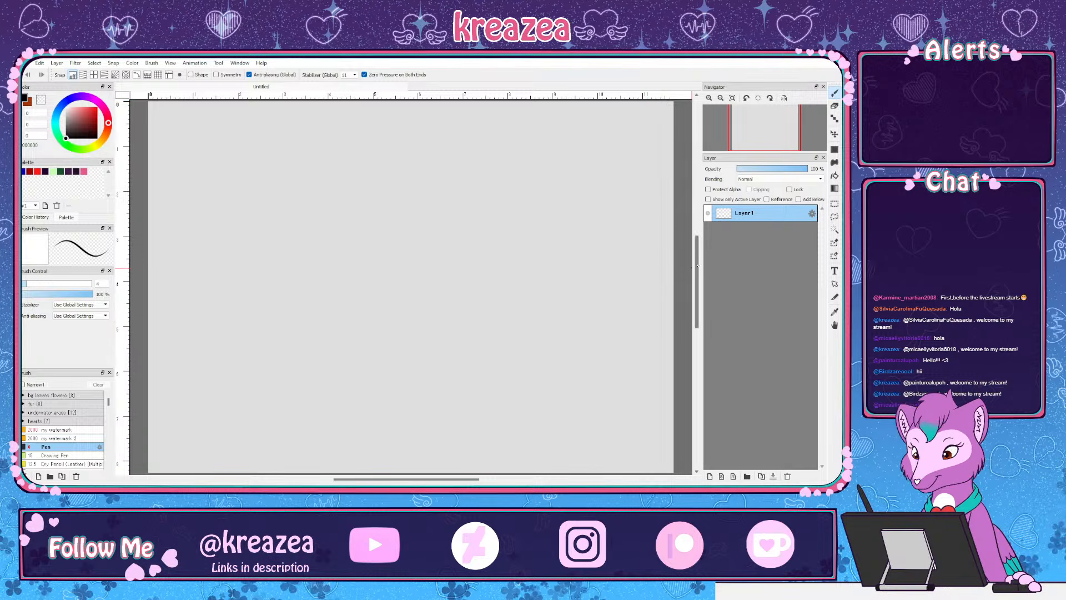
scroll(697, 272, "up", 1)
scroll(698, 272, "down", 1)
mouse_move(725, 101)
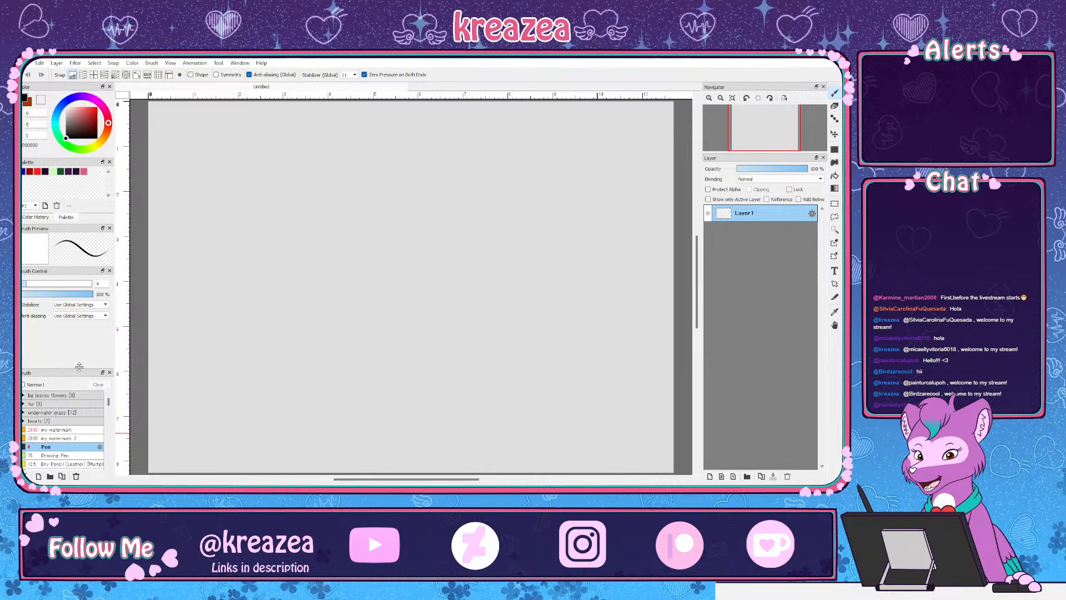
Try the Rough Pencil brush with a zigzag test stroke on the canvas and undo the stroke
left_click_drag(79, 366, 79, 338)
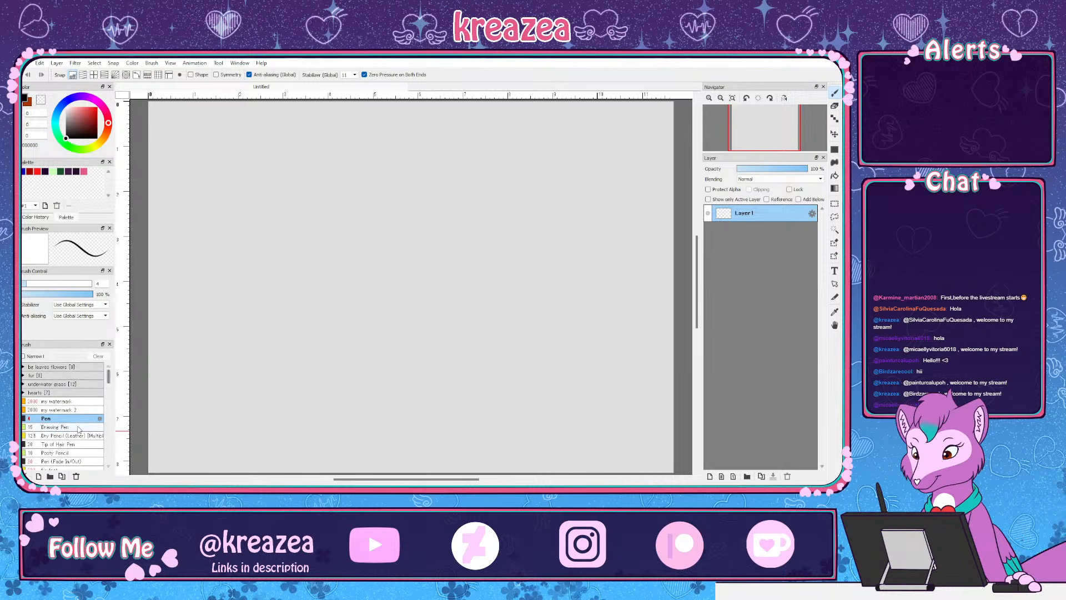
left_click(78, 428)
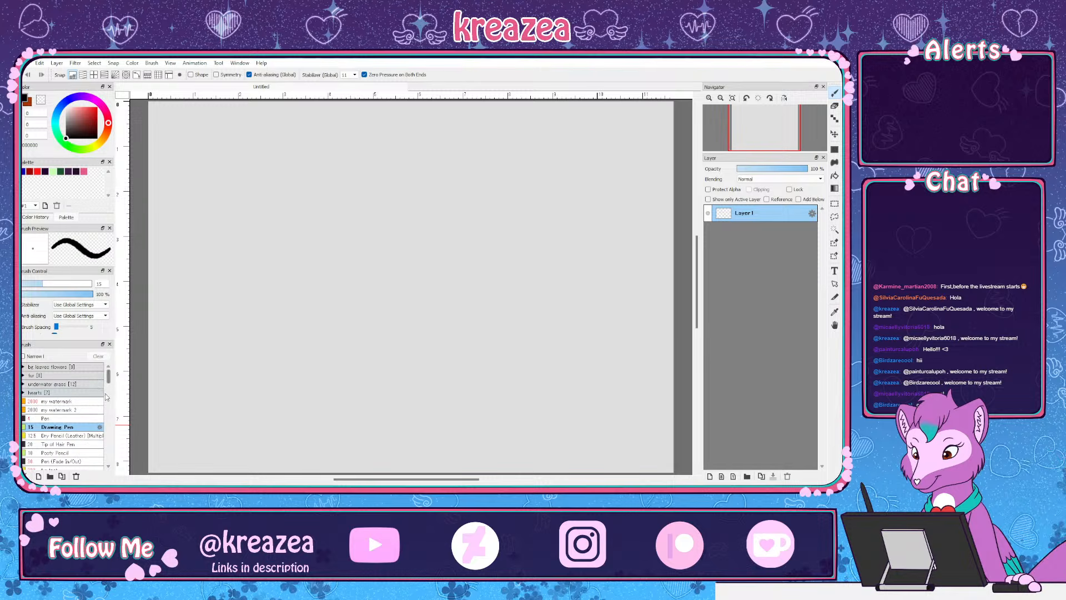
left_click_drag(108, 378, 109, 393)
left_click(74, 403)
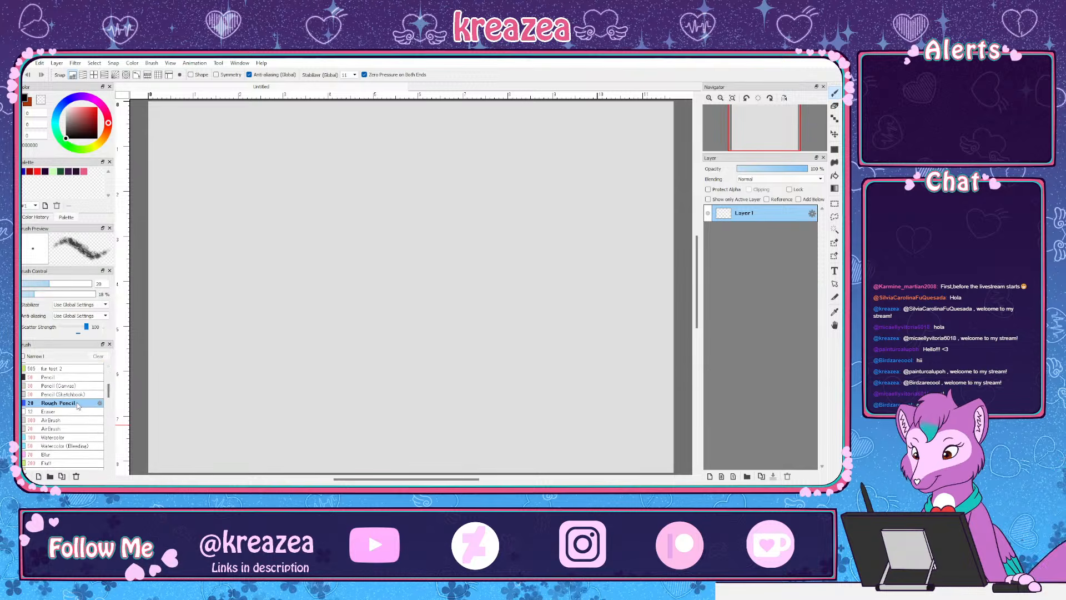
left_click_drag(271, 259, 341, 330)
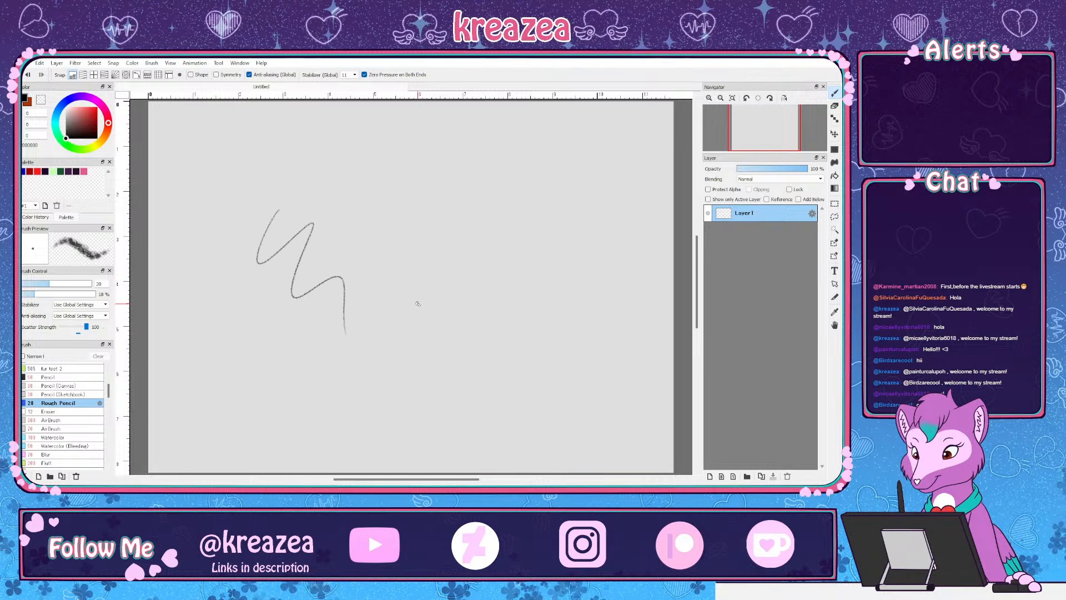
key("ctrl+z")
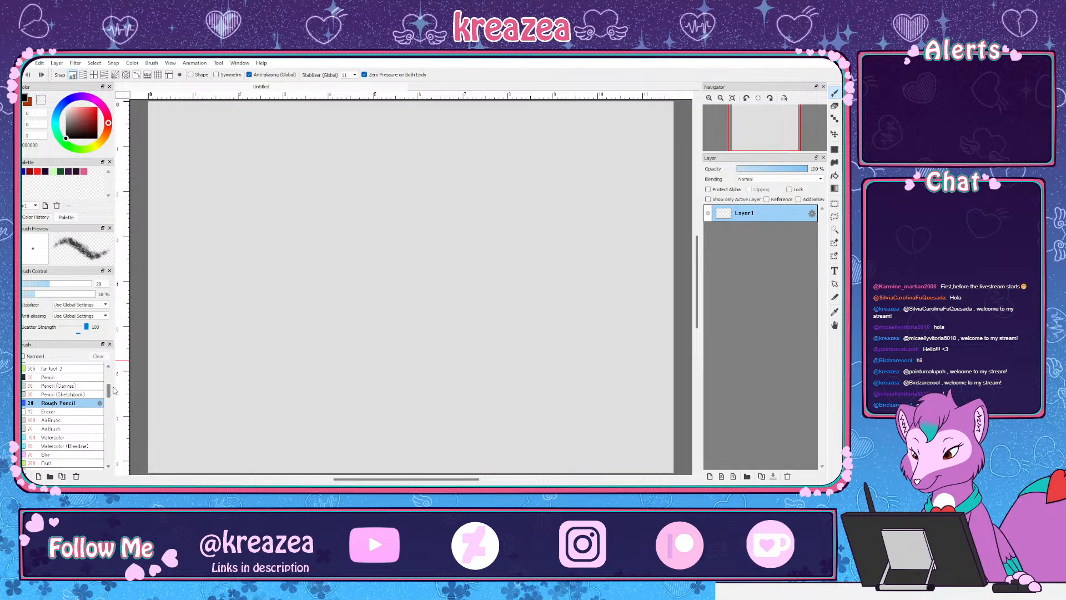
Select the plain Pencil brush, try it with a test stroke that is undone, and set the drawing colour to dark red
scroll(109, 394, "down", 2)
mouse_move(109, 394)
left_mouse_down()
mouse_move(110, 460)
mouse_move(108, 385)
left_mouse_up()
left_click(91, 425)
mouse_move(369, 220)
left_mouse_down()
mouse_move(403, 281)
mouse_move(333, 292)
mouse_move(396, 249)
mouse_move(408, 303)
left_mouse_up()
key("ctrl+z")
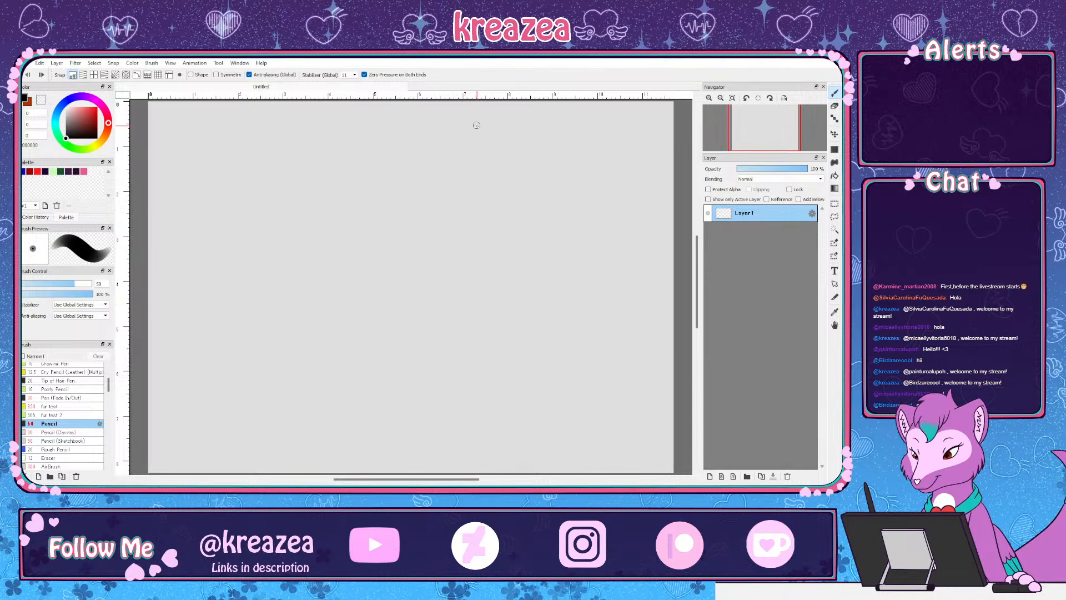
left_click(96, 119)
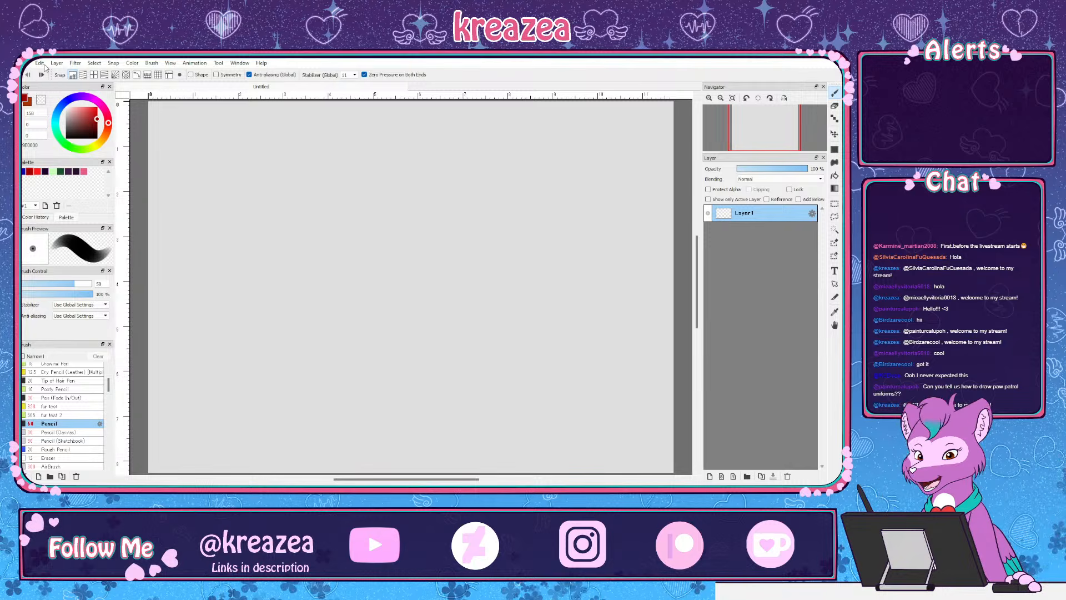
Paste the dog photo as a new layer and move it to the middle of the canvas
key("ctrl+v")
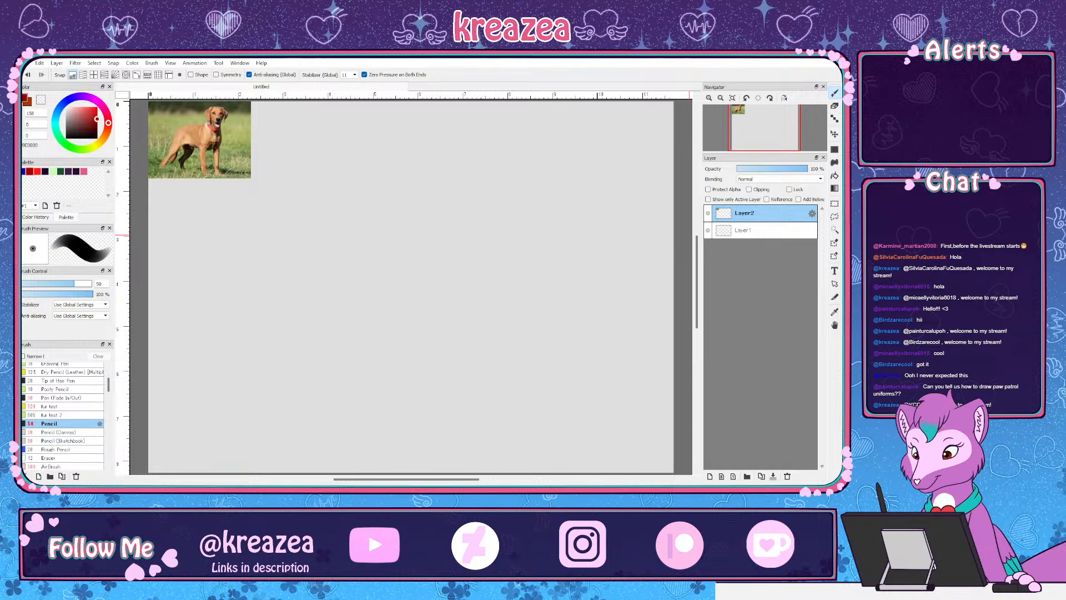
left_click(835, 135)
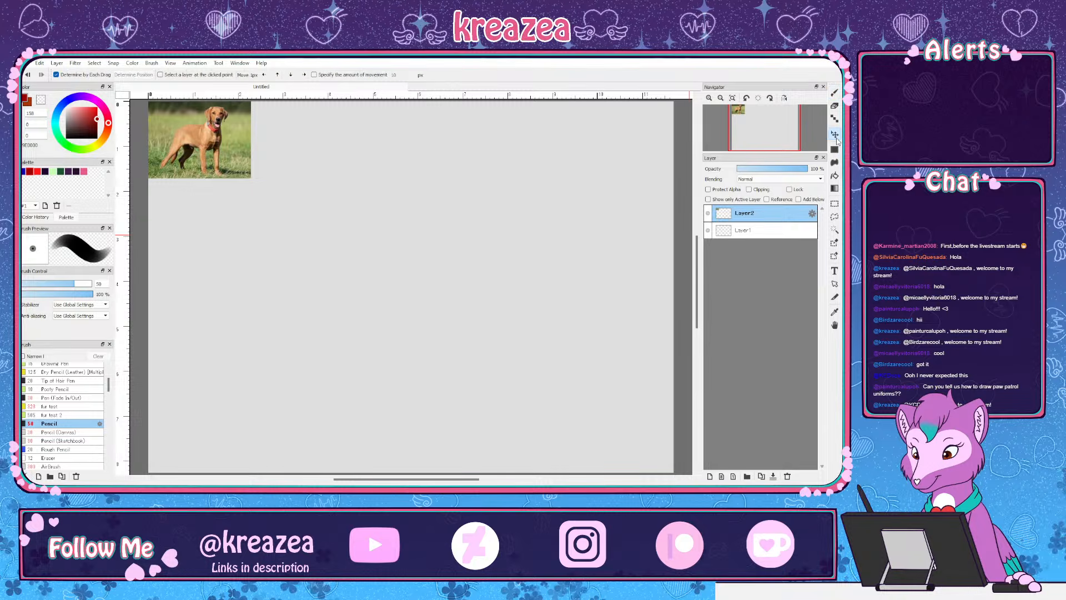
left_click_drag(234, 160, 413, 295)
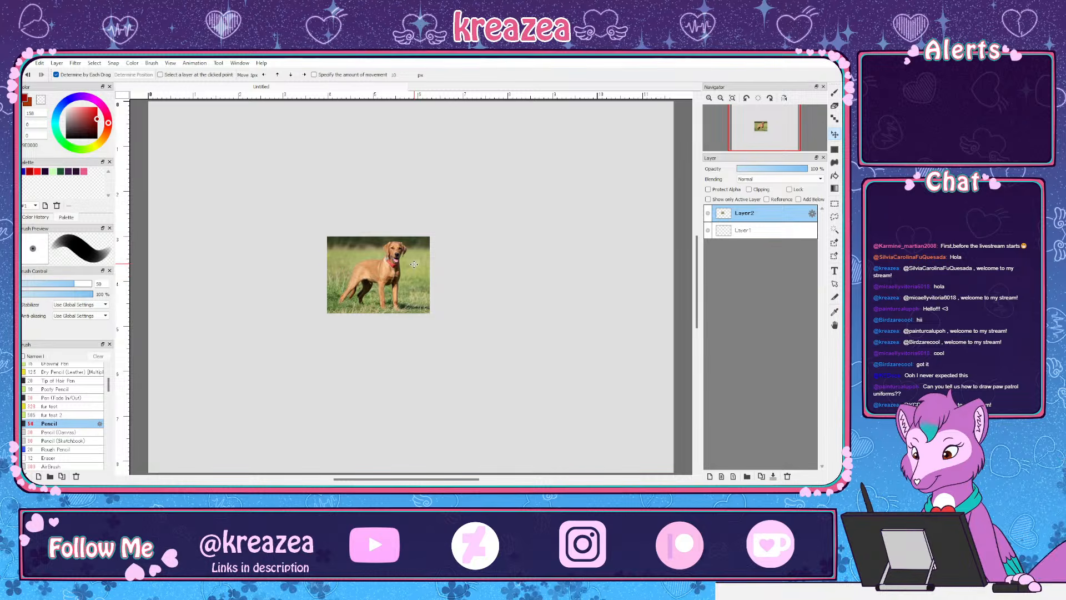
Scale the dog photo up to about half the canvas width and nudge it slightly downward
key("ctrl+t")
left_click_drag(432, 231, 510, 174)
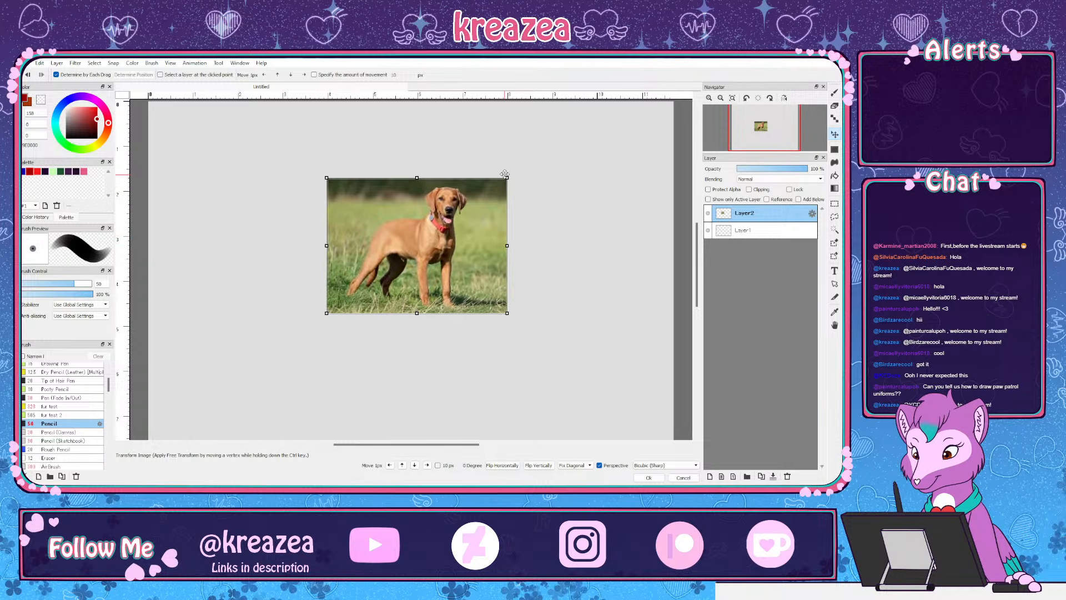
left_click_drag(326, 314, 252, 373)
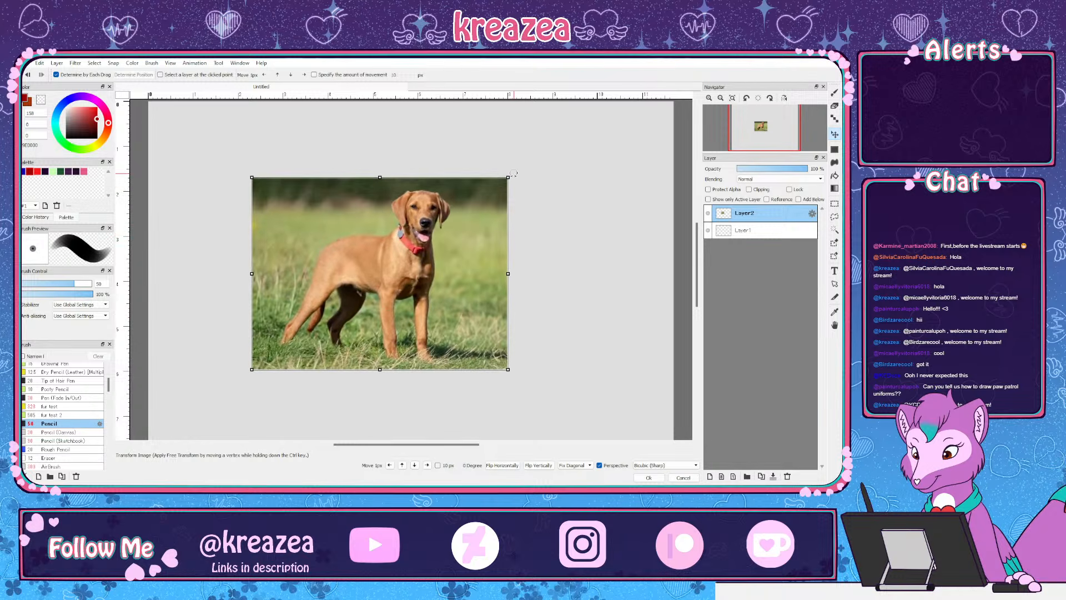
left_click_drag(508, 178, 532, 157)
left_click_drag(509, 287, 511, 290)
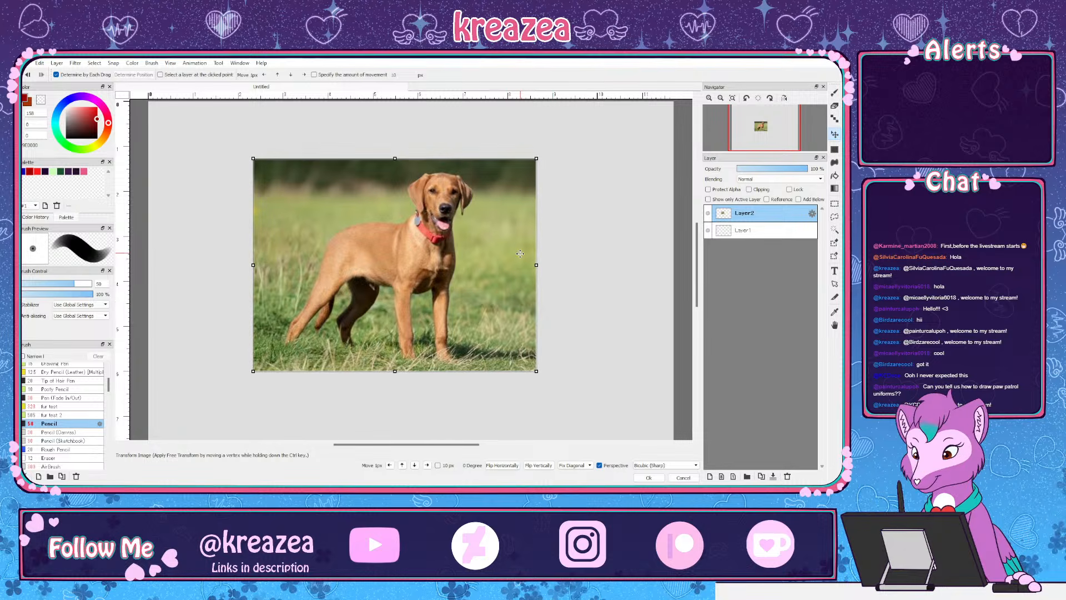
key("Return")
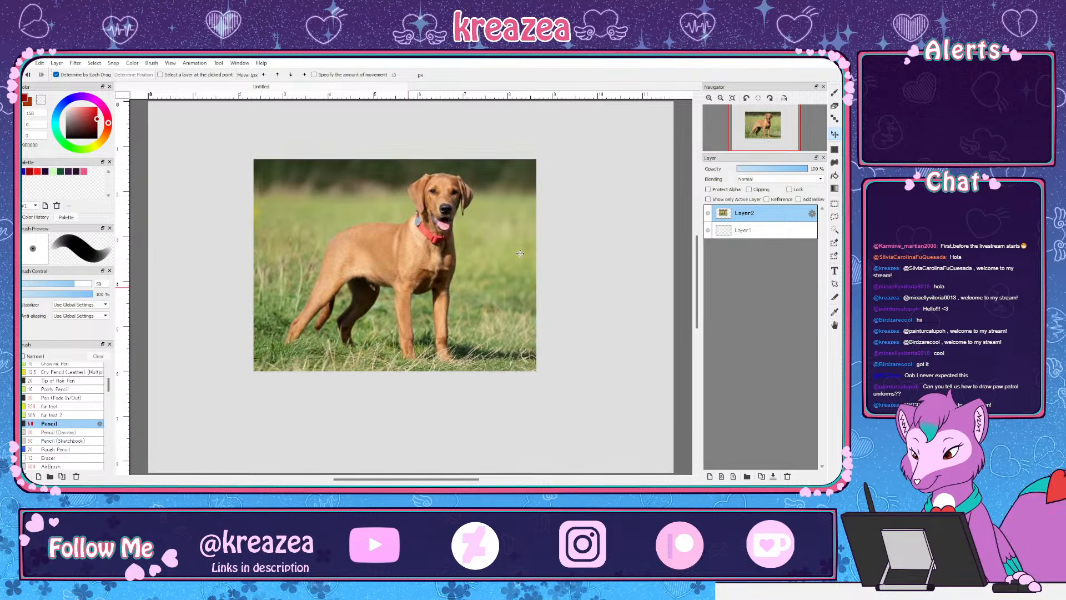
left_click_drag(698, 265, 697, 264)
left_click_drag(549, 315, 550, 322)
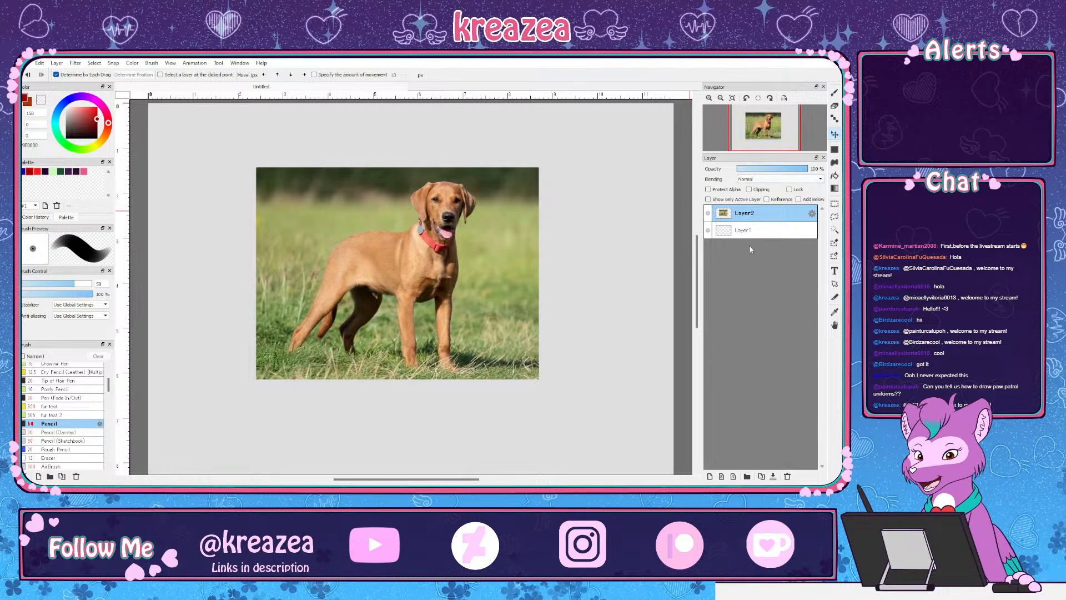
Add an empty layer above the dog photo and lower the photo layer's opacity to 25%
left_click(710, 476)
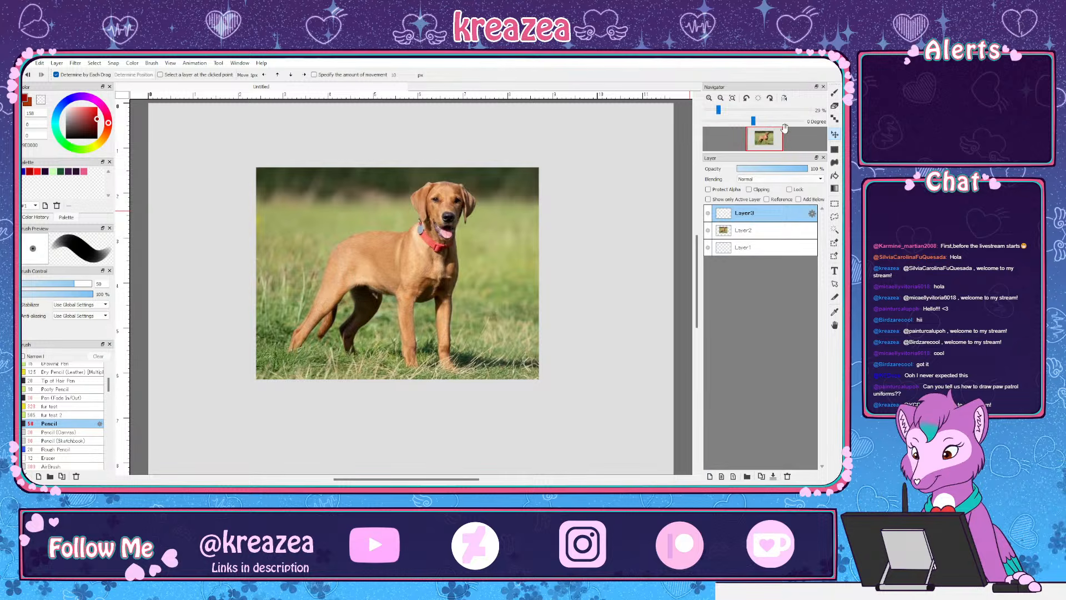
left_click(768, 232)
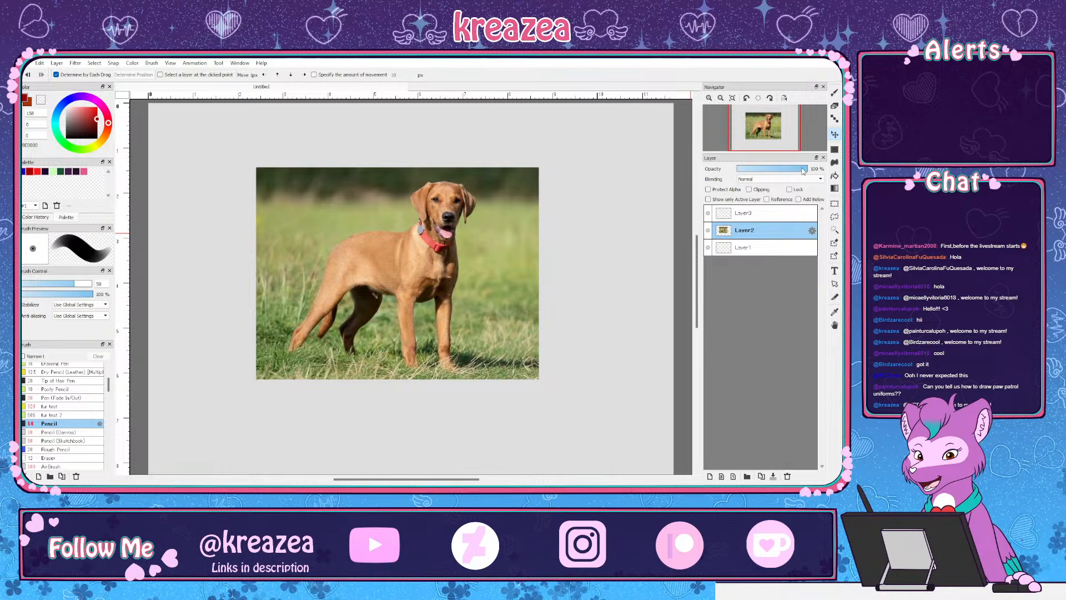
left_click_drag(774, 172, 762, 171)
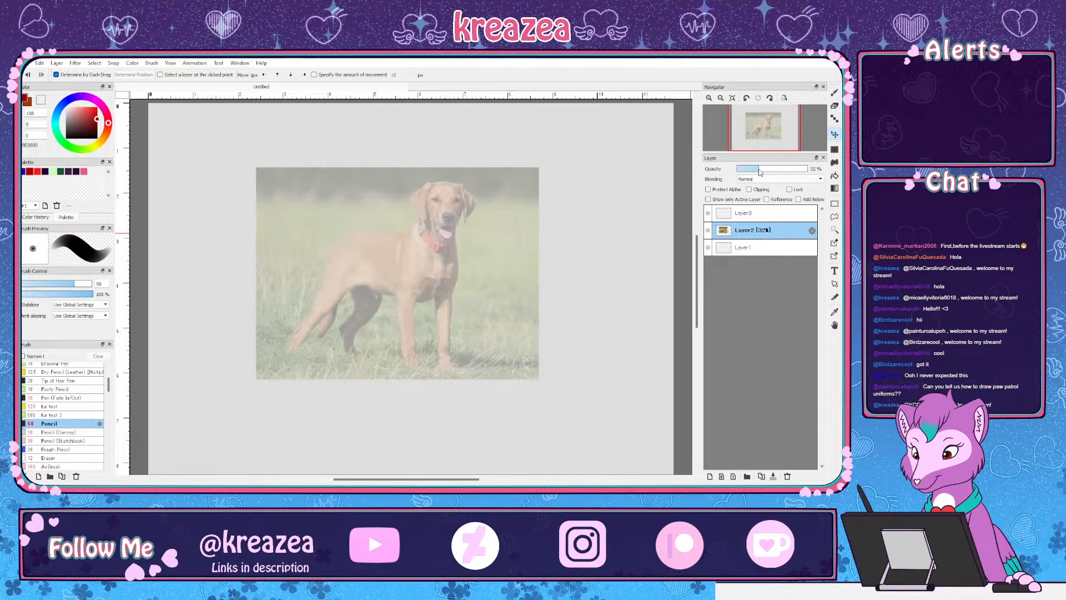
left_click_drag(764, 170, 757, 171)
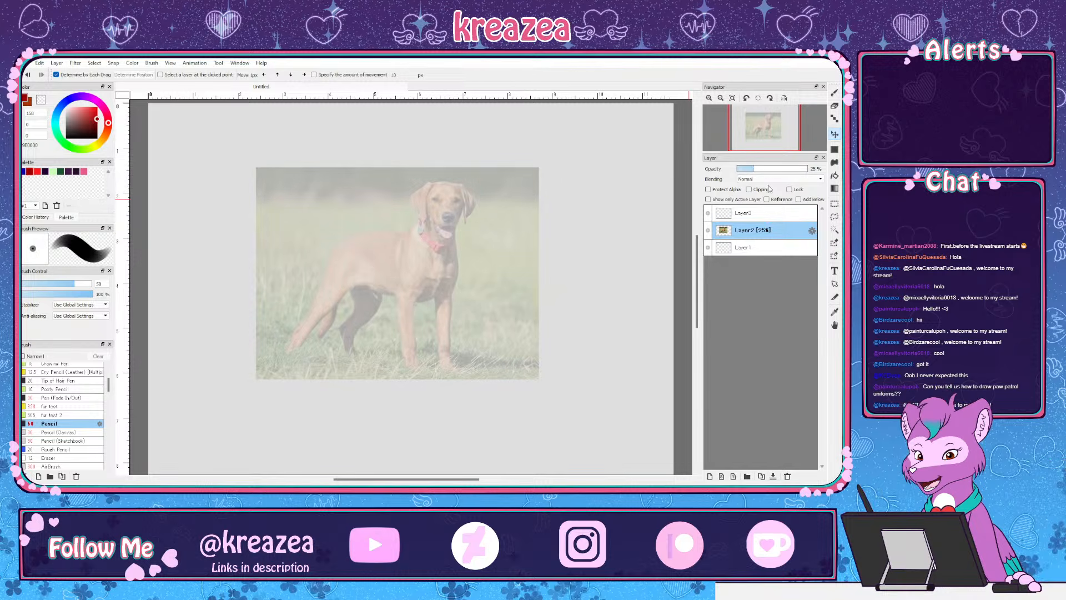
On the empty top layer, trace the dog's ears and the top of its head with the Pencil brush at size 20
left_click(766, 215)
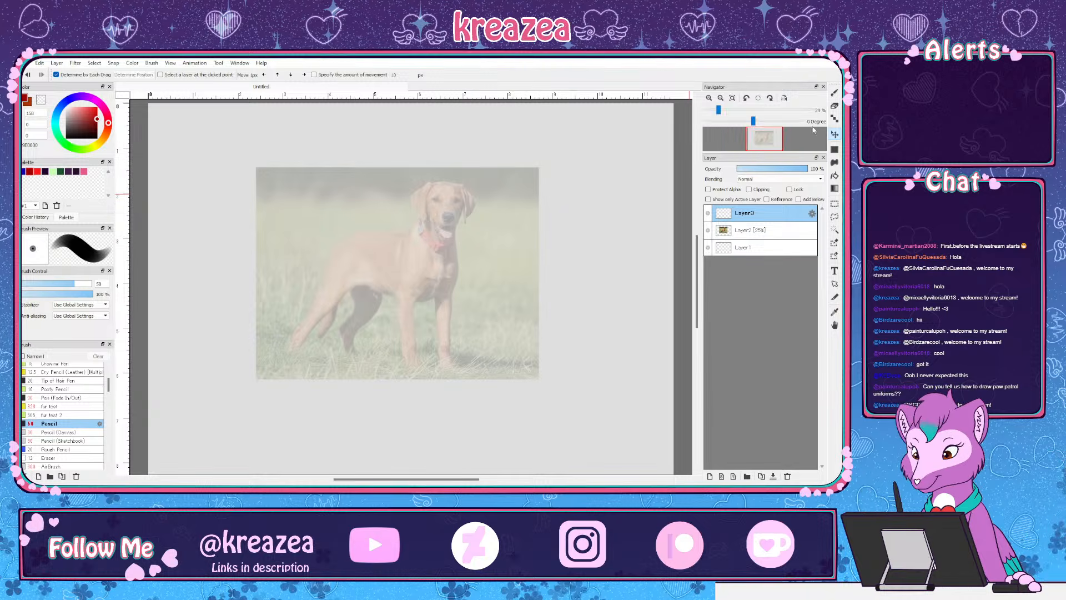
key("b")
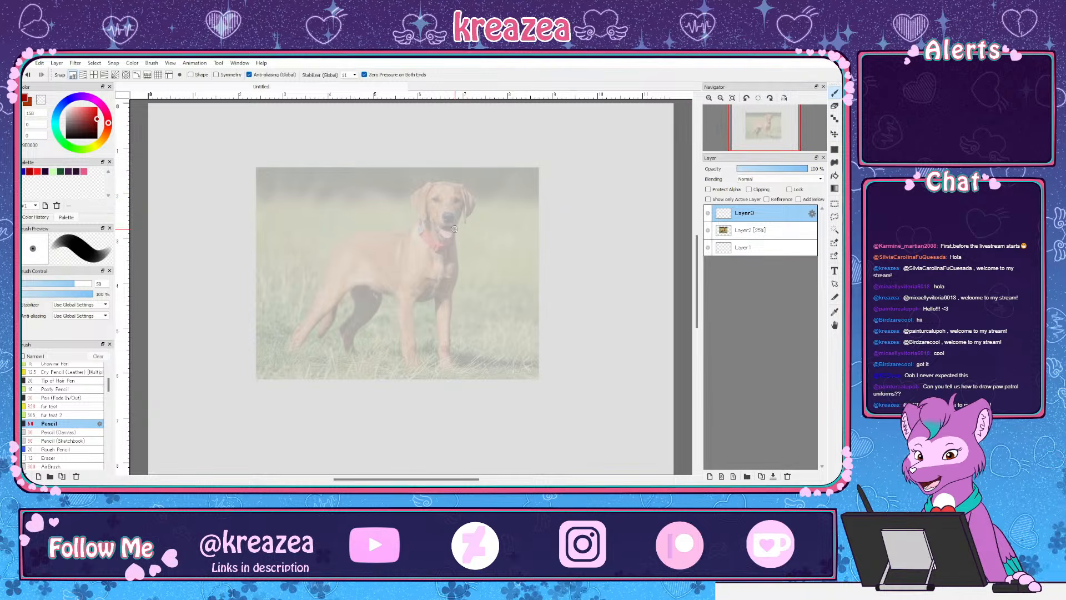
key("bracketleft")
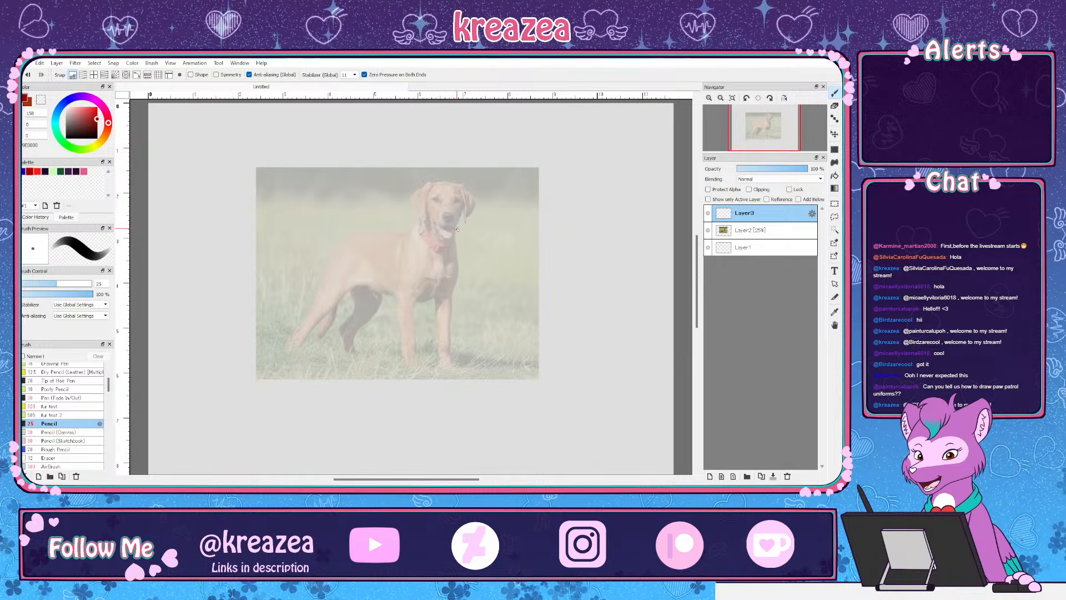
scroll(461, 225, "up", 2)
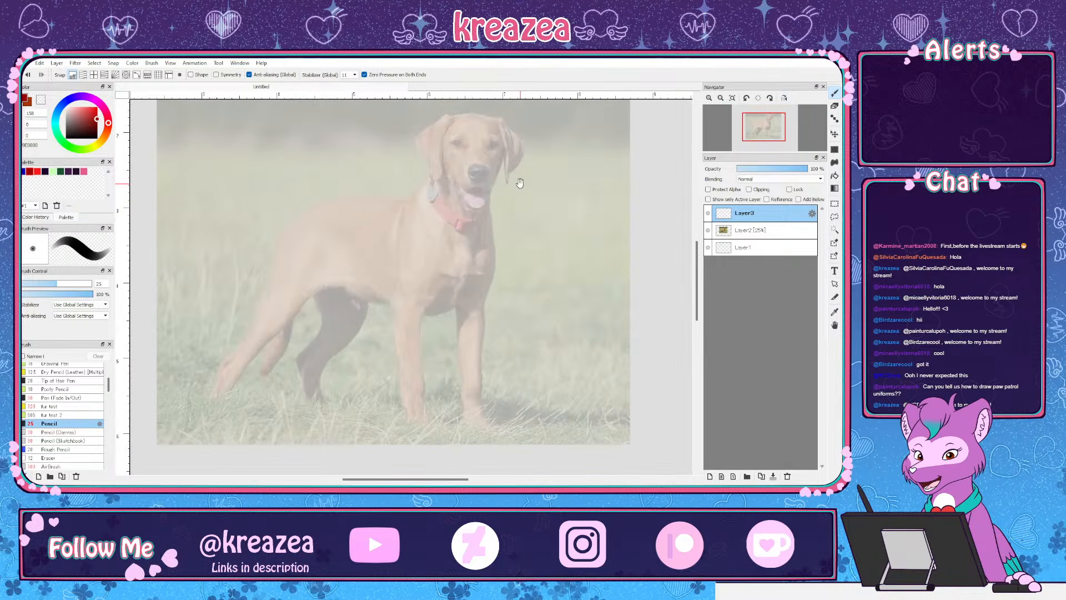
scroll(520, 183, "up", 4)
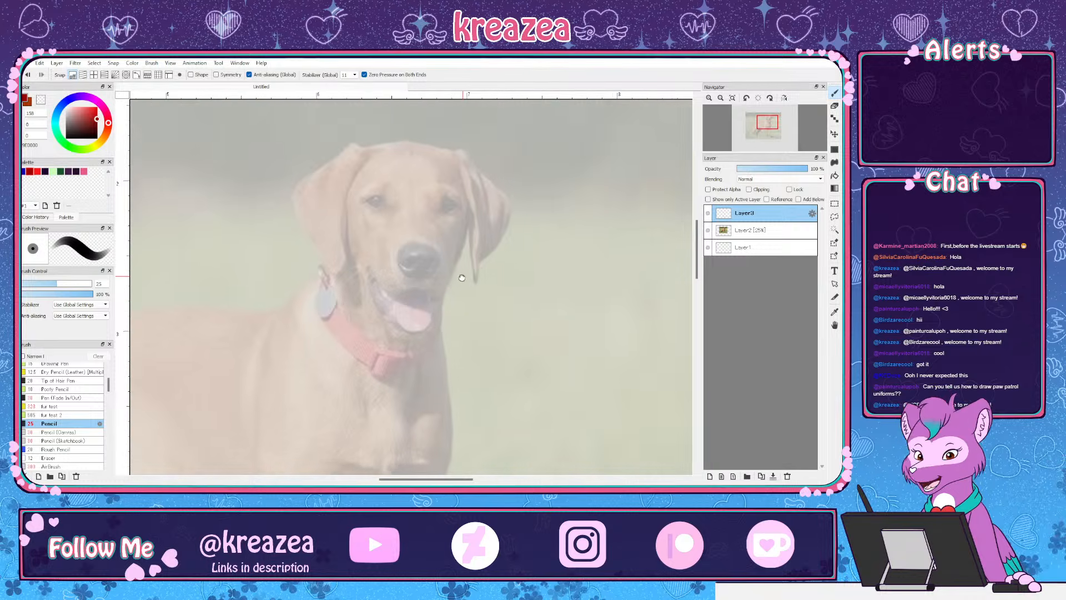
left_click_drag(461, 277, 442, 286)
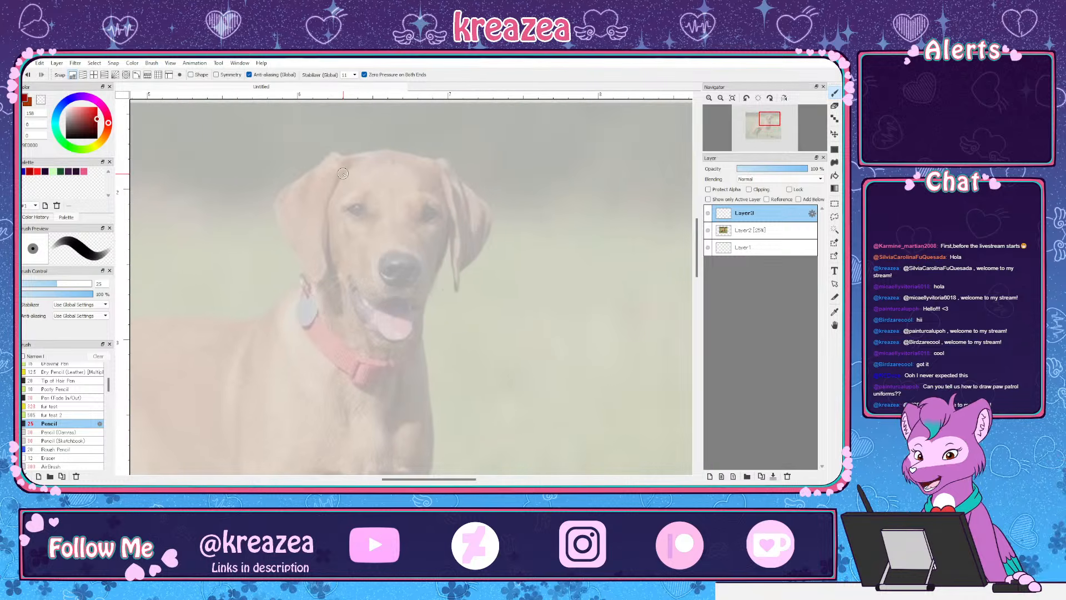
key("bracketleft")
mouse_move(336, 149)
left_mouse_down()
mouse_move(279, 191)
mouse_move(273, 213)
mouse_move(321, 276)
left_mouse_up()
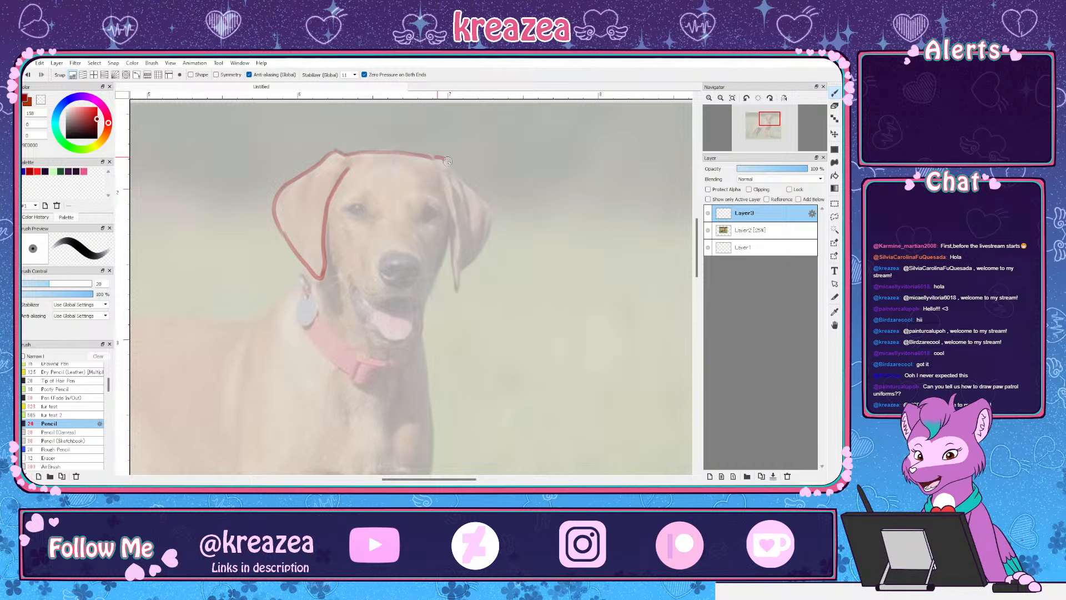
mouse_move(484, 200)
left_mouse_down()
mouse_move(491, 224)
mouse_move(460, 278)
left_mouse_up()
left_click_drag(442, 173, 449, 220)
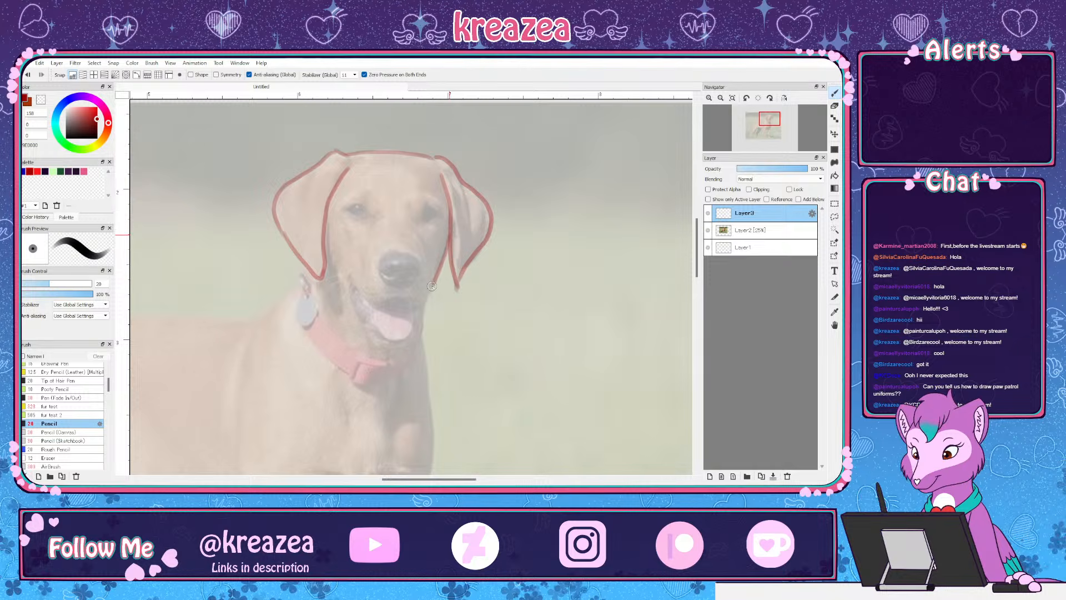
Trace the side of the dog's muzzle, its mouth and chin, undoing the last stray stroke at the nose
left_click_drag(417, 230, 421, 244)
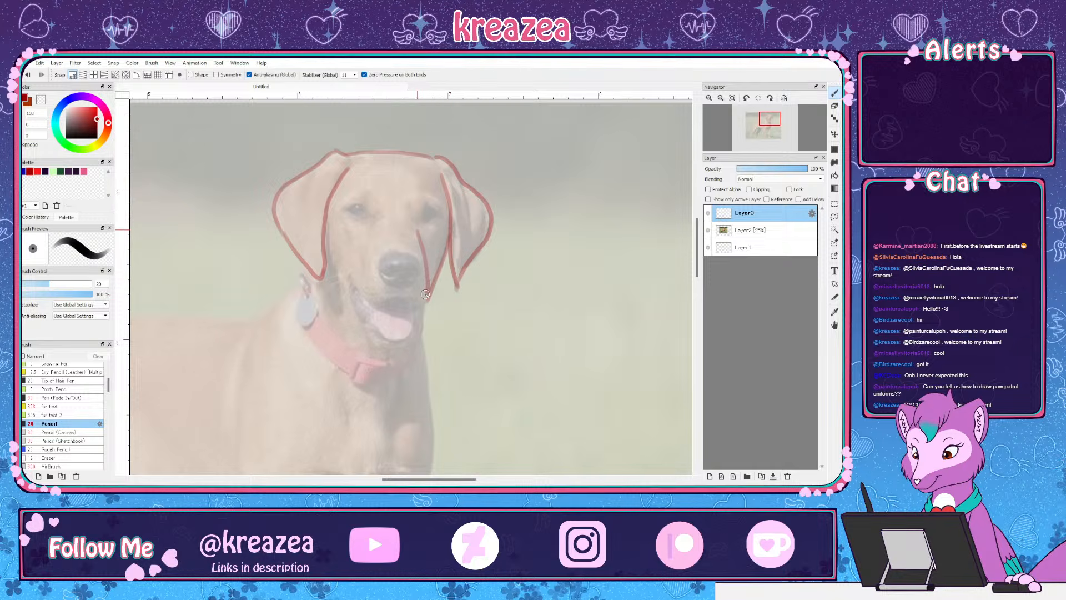
mouse_move(425, 294)
left_mouse_down()
mouse_move(376, 300)
mouse_move(419, 292)
mouse_move(349, 274)
mouse_move(370, 300)
mouse_move(408, 279)
mouse_move(365, 277)
mouse_move(360, 317)
mouse_move(394, 358)
mouse_move(364, 323)
mouse_move(385, 338)
mouse_move(419, 309)
left_mouse_up()
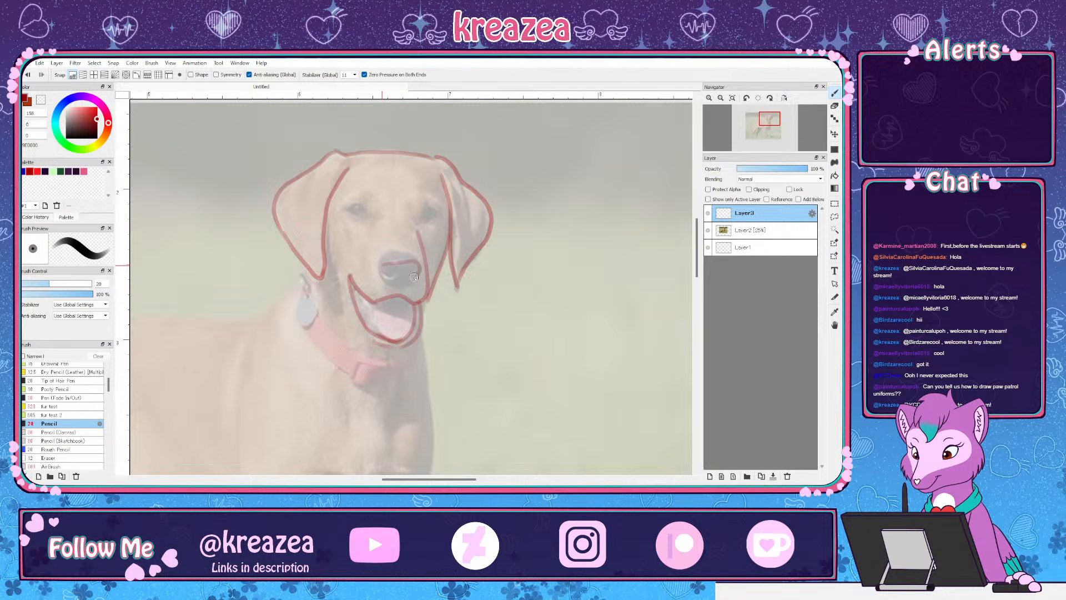
key("ctrl+z")
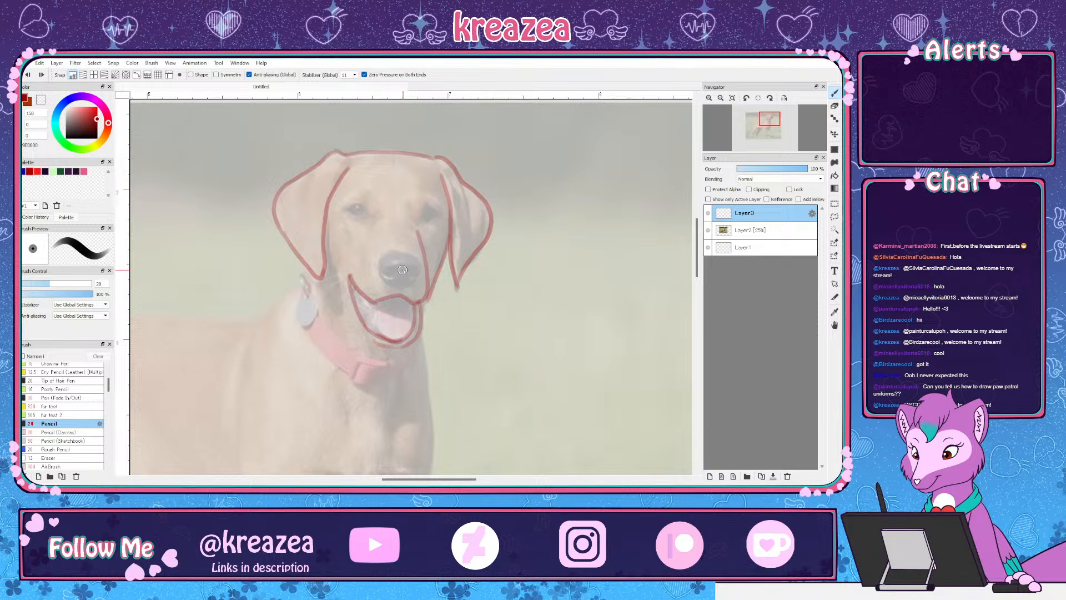
Outline the dog's nose and both eyes
mouse_move(383, 262)
left_mouse_down()
mouse_move(417, 267)
mouse_move(407, 283)
mouse_move(403, 262)
mouse_move(380, 267)
mouse_move(393, 286)
left_mouse_up()
left_click_drag(423, 214, 430, 205)
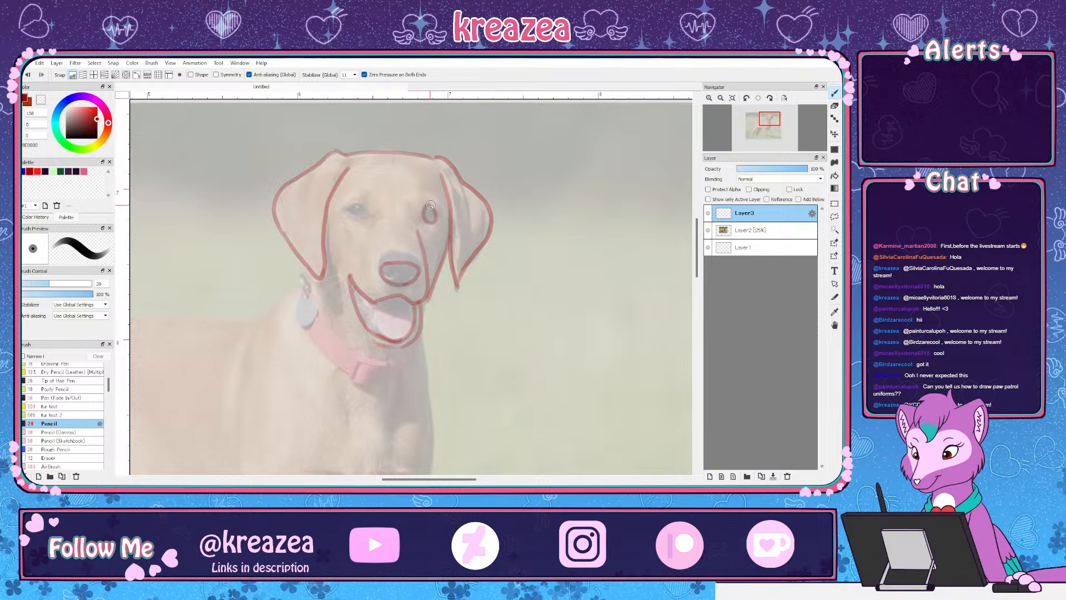
left_click_drag(359, 206, 363, 206)
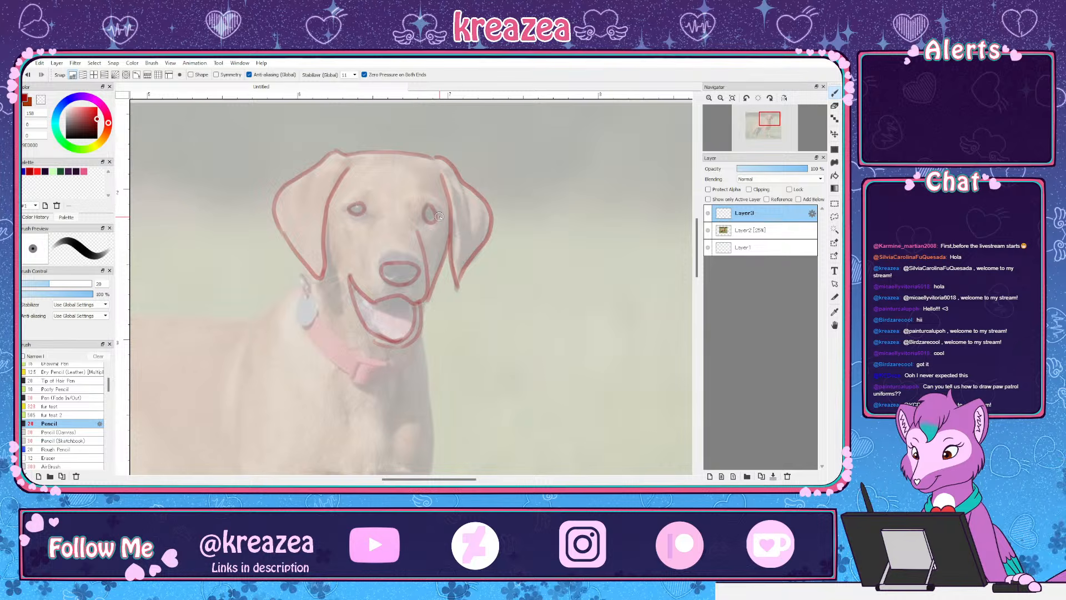
Trace the front of the dog's neck and chest down into the outer front leg, closing the leg at its paw
scroll(483, 340, "down", 3)
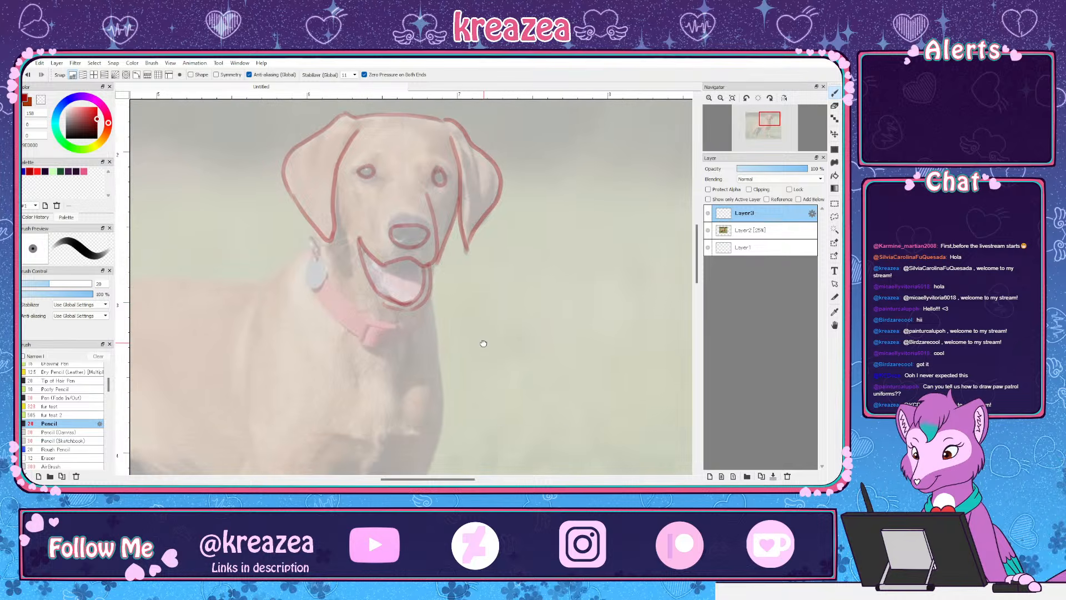
scroll(455, 305, "left", 1)
scroll(455, 306, "down", 2)
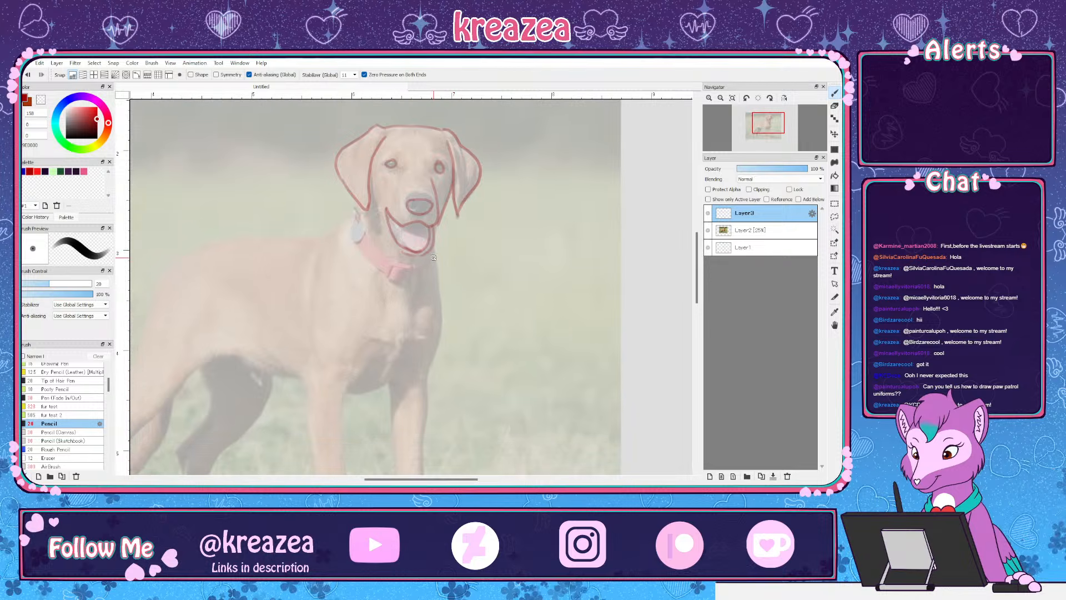
mouse_move(432, 246)
left_mouse_down()
mouse_move(434, 356)
mouse_move(450, 350)
mouse_move(445, 279)
mouse_move(434, 399)
mouse_move(439, 426)
mouse_move(447, 418)
mouse_move(424, 442)
left_mouse_up()
scroll(431, 377, "down", 3)
left_click_drag(404, 321, 420, 442)
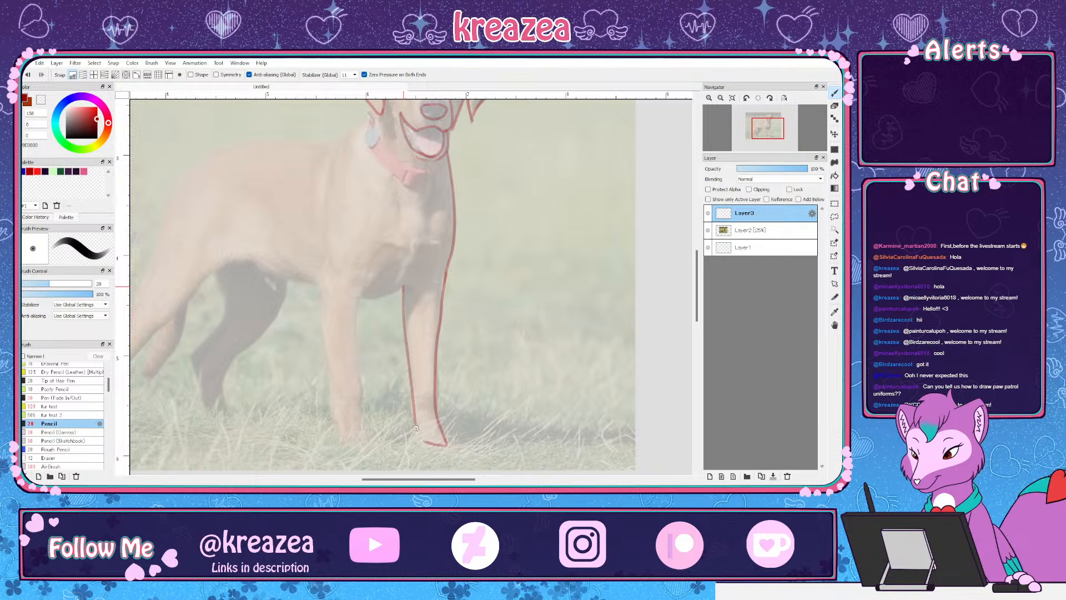
Trace the lower edge of the chest and both sides of the nearer front leg down to its paw
left_click_drag(360, 297, 403, 287)
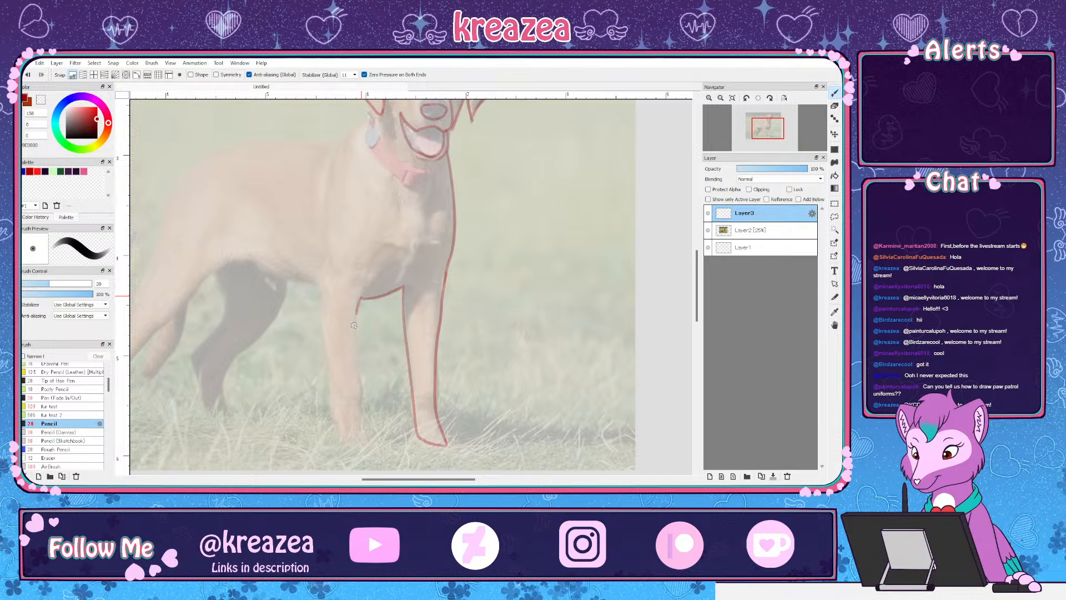
left_click_drag(354, 316, 369, 441)
left_click_drag(316, 283, 325, 261)
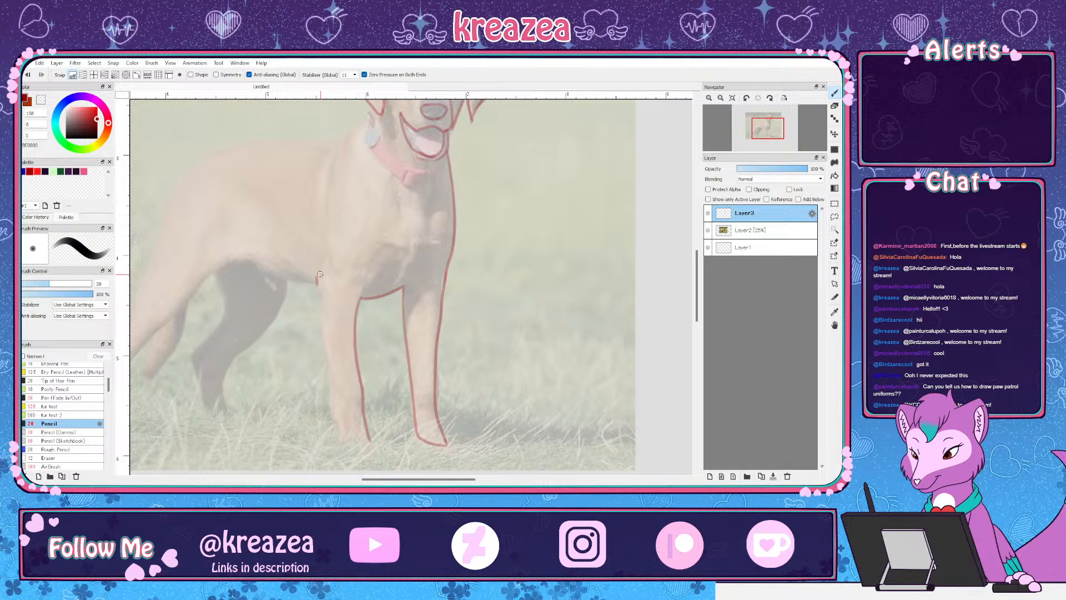
left_click_drag(324, 346, 333, 418)
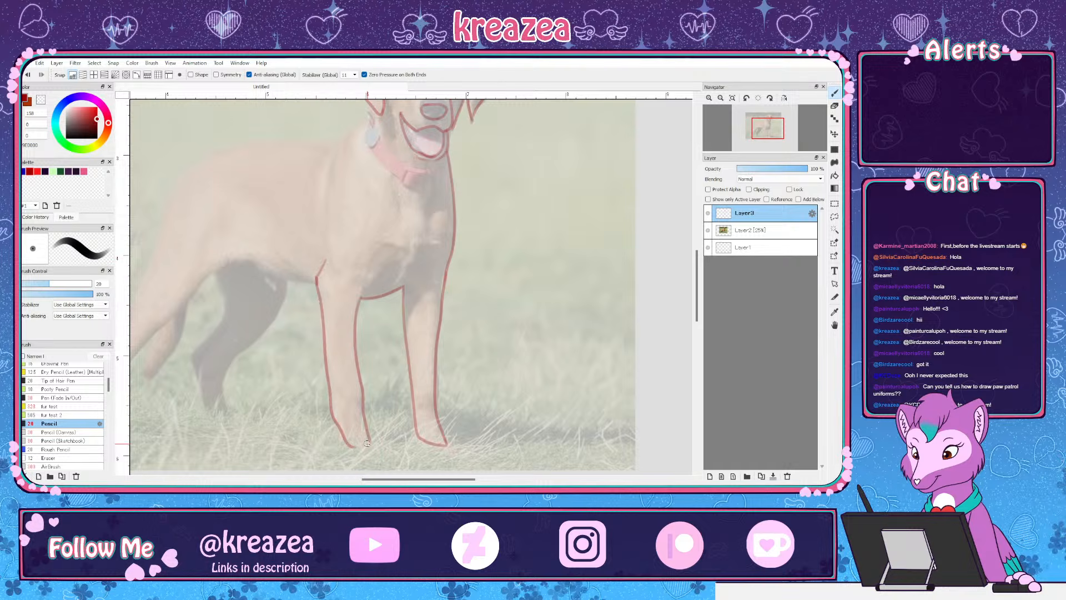
Trace both sides and the paw of the dark hind leg on the dog's far side
left_click_drag(406, 449, 472, 415)
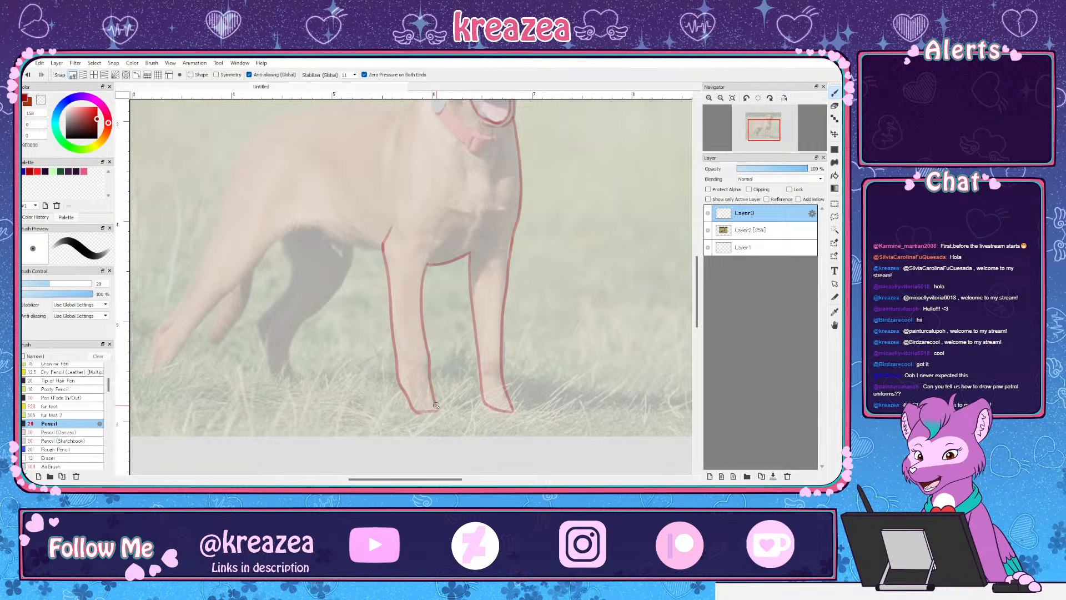
mouse_move(354, 244)
left_mouse_down()
mouse_move(346, 275)
mouse_move(313, 309)
left_mouse_up()
left_click_drag(293, 365, 299, 378)
mouse_move(281, 294)
left_mouse_down()
mouse_move(260, 338)
mouse_move(279, 382)
left_mouse_up()
Trace the belly line from the front leg back into the inner edge of the near hind leg
left_click_drag(243, 259, 296, 267)
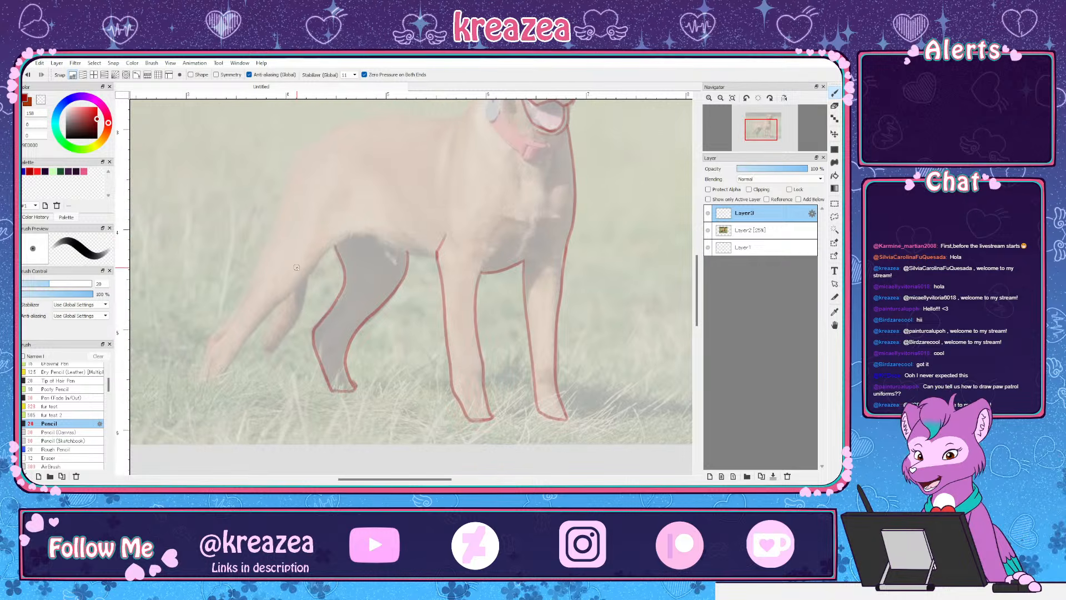
left_click_drag(439, 259, 366, 234)
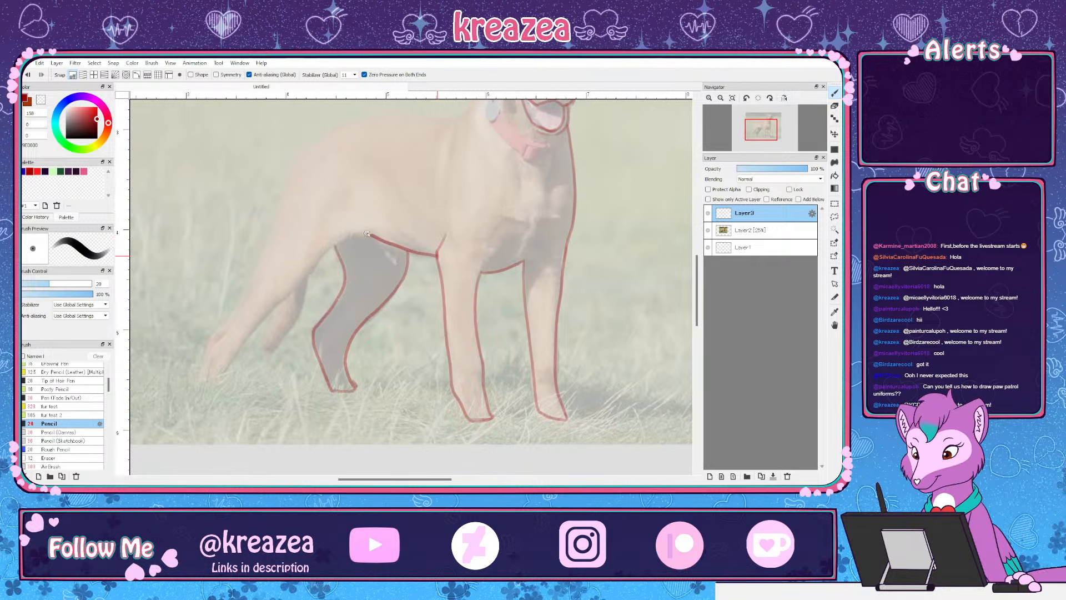
left_click_drag(314, 266, 262, 318)
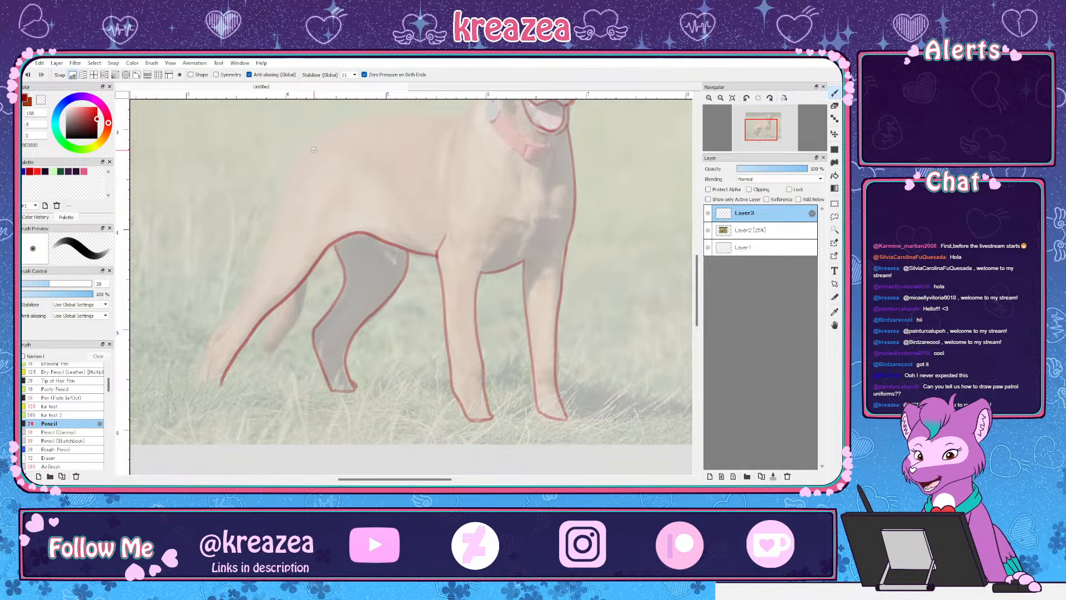
Trace the back from neck to rump, the rear edge of the near hind leg and the pointed shape between the hind legs
mouse_move(494, 96)
left_mouse_down()
mouse_move(468, 180)
mouse_move(431, 207)
mouse_move(297, 215)
mouse_move(254, 277)
left_mouse_up()
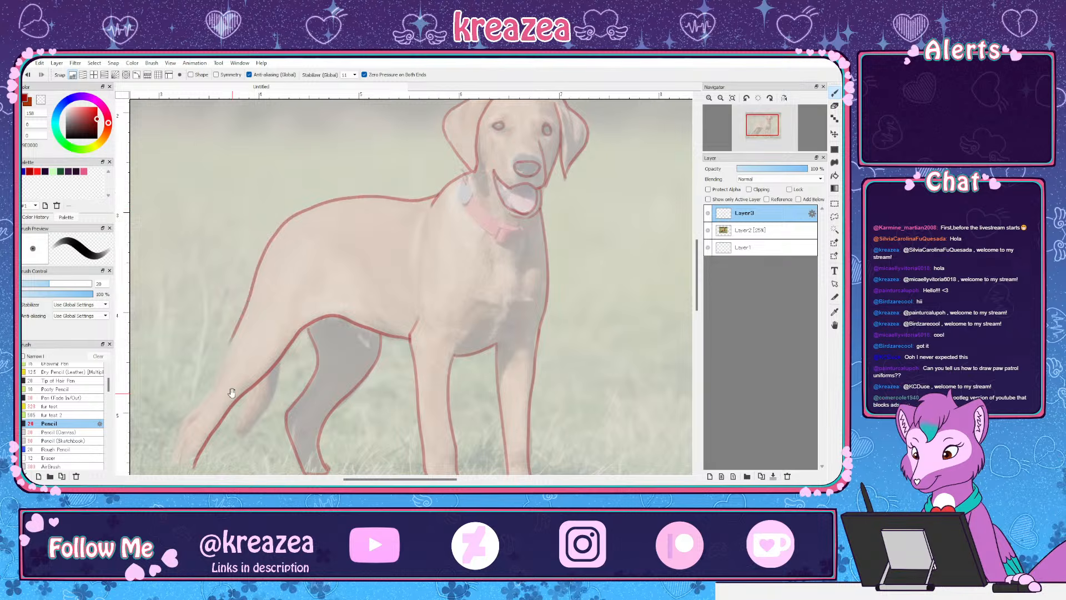
left_click_drag(232, 393, 309, 282)
mouse_move(317, 213)
left_mouse_down()
mouse_move(294, 277)
mouse_move(252, 335)
mouse_move(272, 357)
left_mouse_up()
mouse_move(360, 246)
left_mouse_down()
mouse_move(335, 310)
mouse_move(313, 333)
left_mouse_up()
Add the inner contour lines of the neck and chest between the chin and the top of the front leg
left_click_drag(596, 171, 481, 307)
left_click_drag(490, 391, 490, 332)
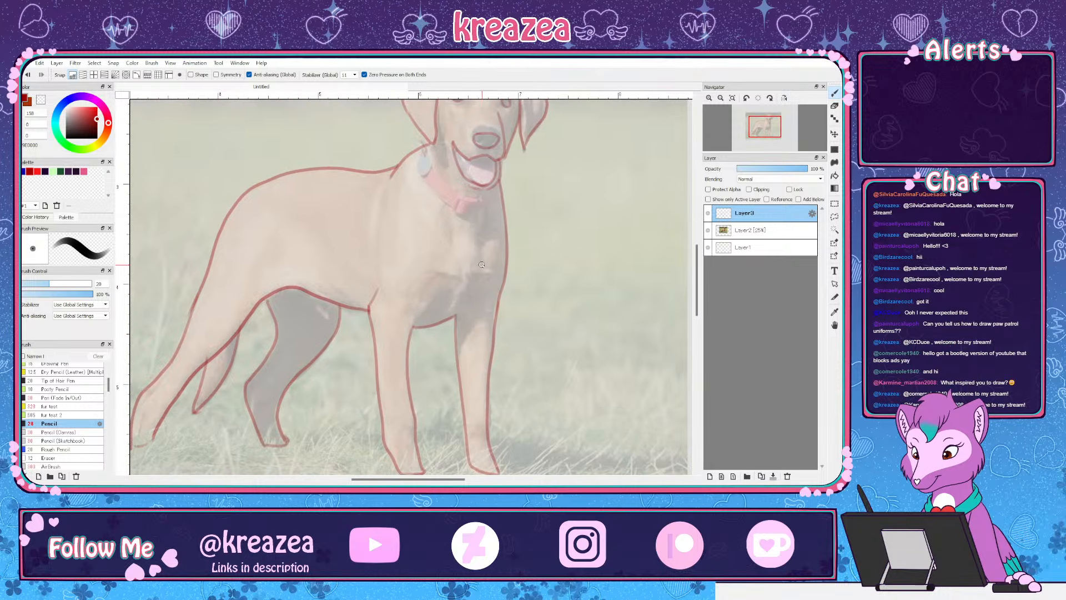
left_click_drag(479, 267, 465, 299)
left_click_drag(522, 197, 517, 230)
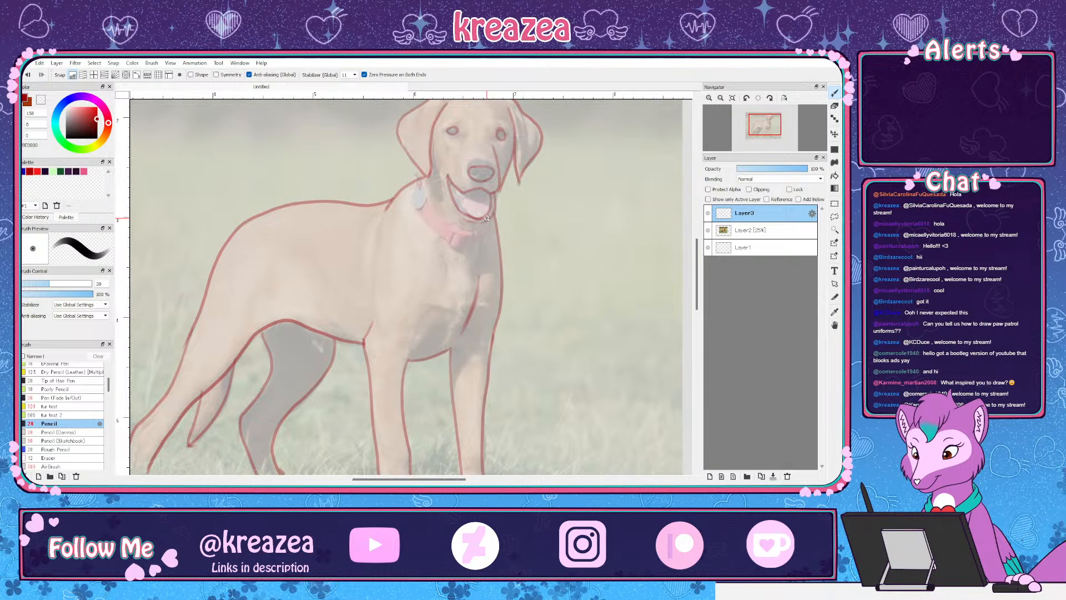
left_click_drag(524, 235, 519, 265)
left_click_drag(560, 232, 560, 222)
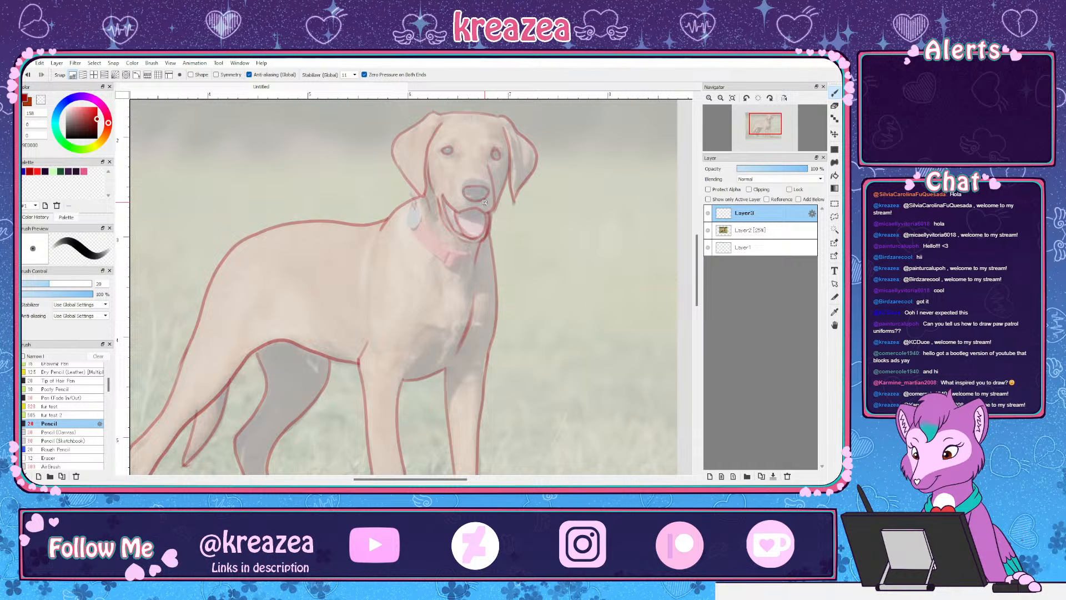
Hide the faded dog photo layer and check the traced outline on its own
scroll(511, 311, "down", 2)
scroll(516, 281, "down", 2)
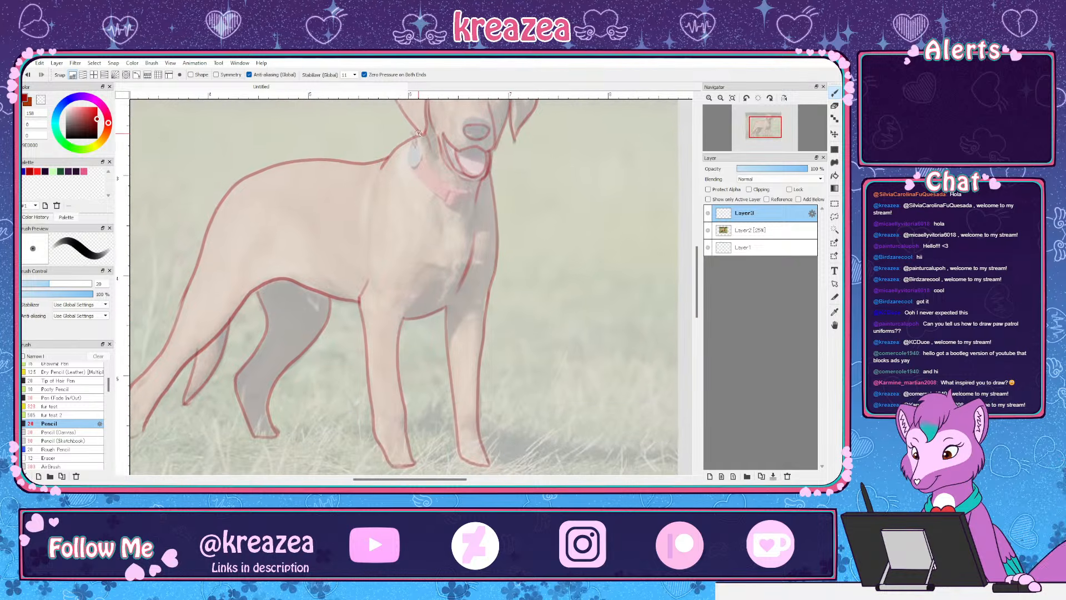
scroll(553, 281, "down", 1)
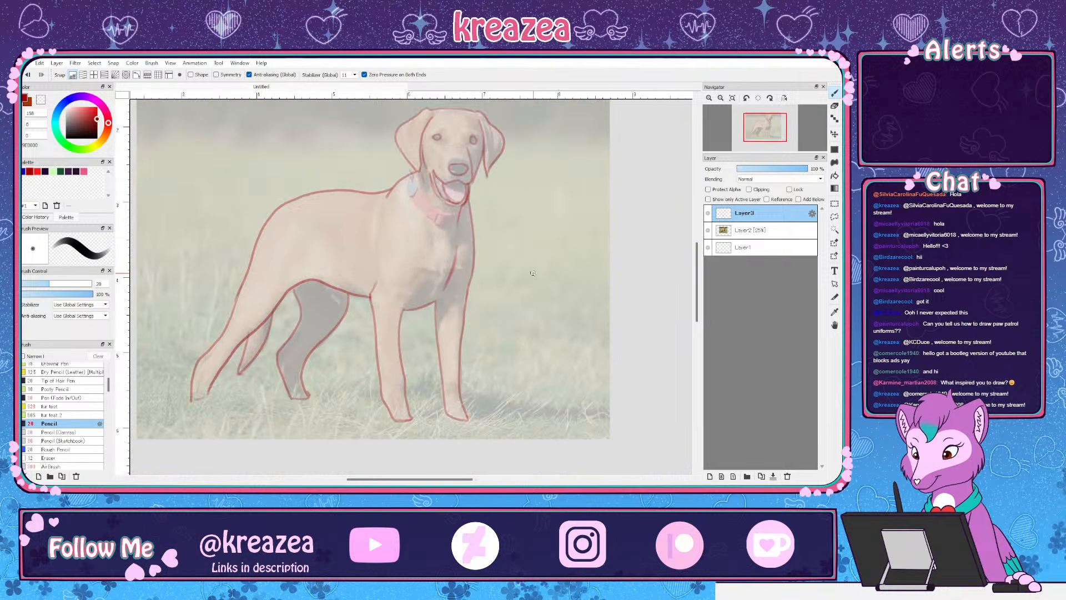
scroll(553, 281, "up", 2)
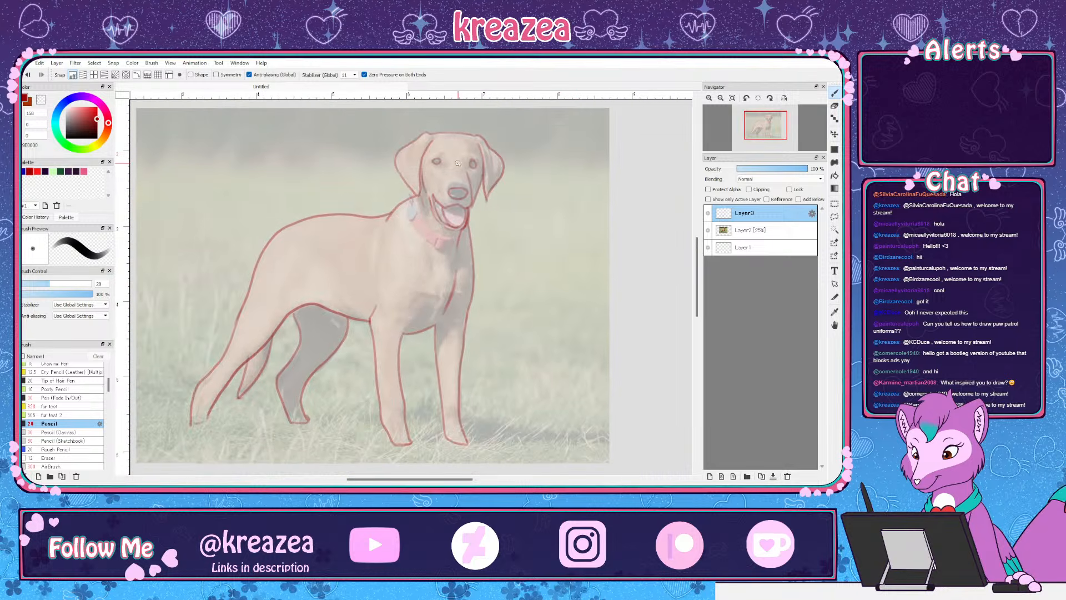
left_click(708, 231)
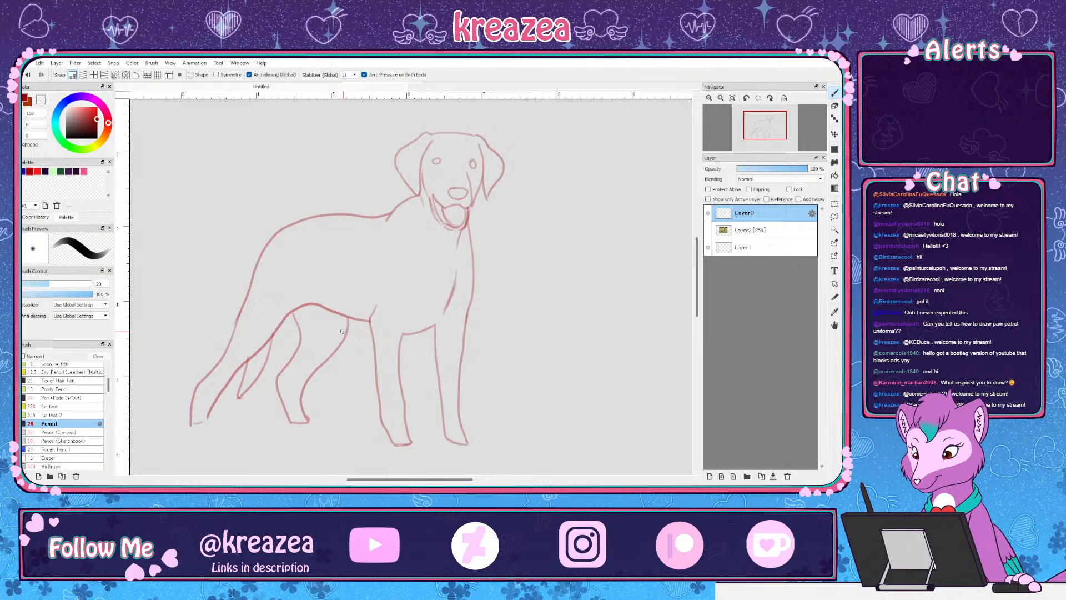
key("ctrl+minus")
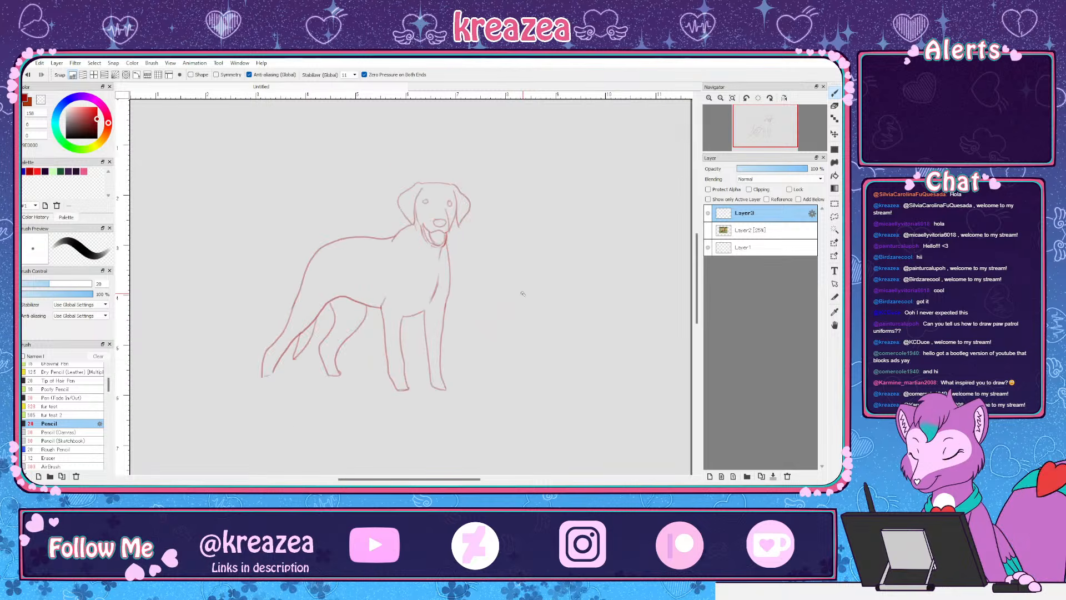
key("ctrl+minus")
left_click_drag(479, 327, 471, 324)
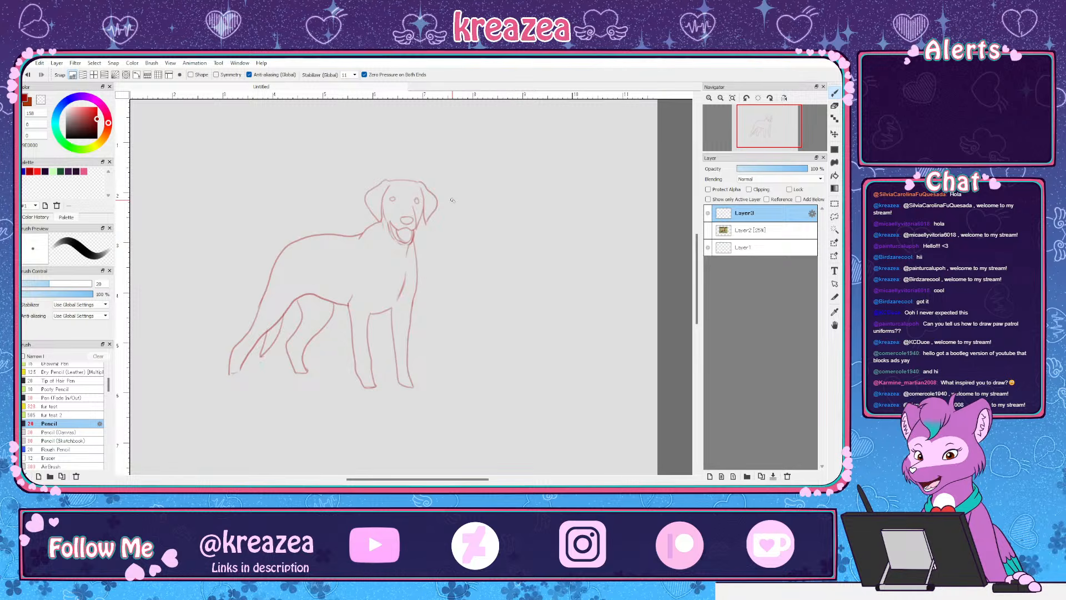
In the empty area beside the traced dog, sketch freehand the top of a second dog's head and one hanging ear
scroll(533, 192, "up", 1)
scroll(544, 198, "up", 1)
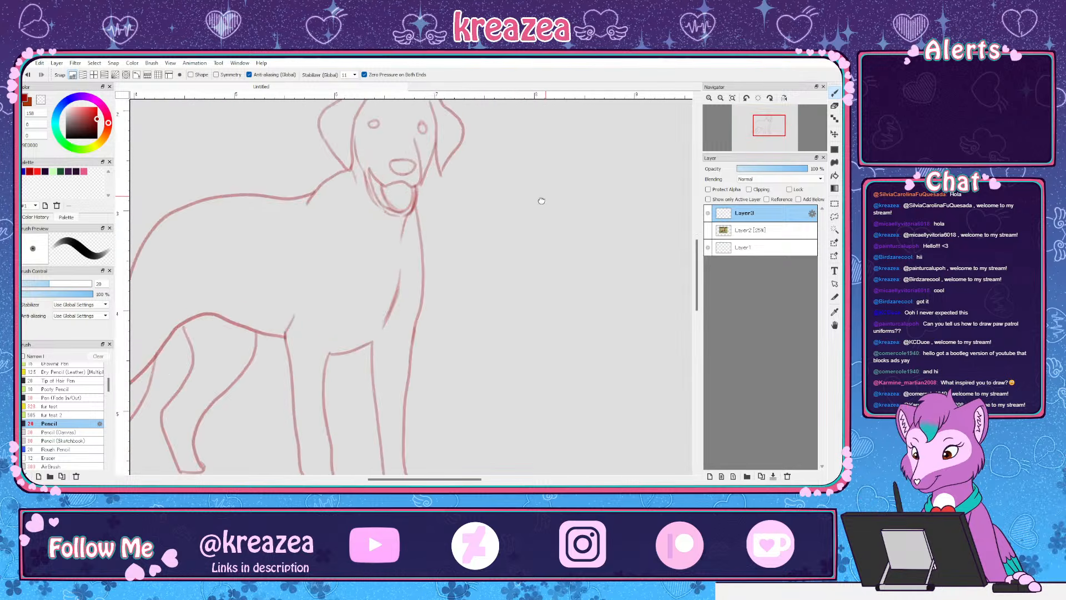
left_click_drag(542, 200, 481, 269)
mouse_move(520, 180)
left_mouse_down()
mouse_move(488, 174)
mouse_move(504, 177)
left_mouse_up()
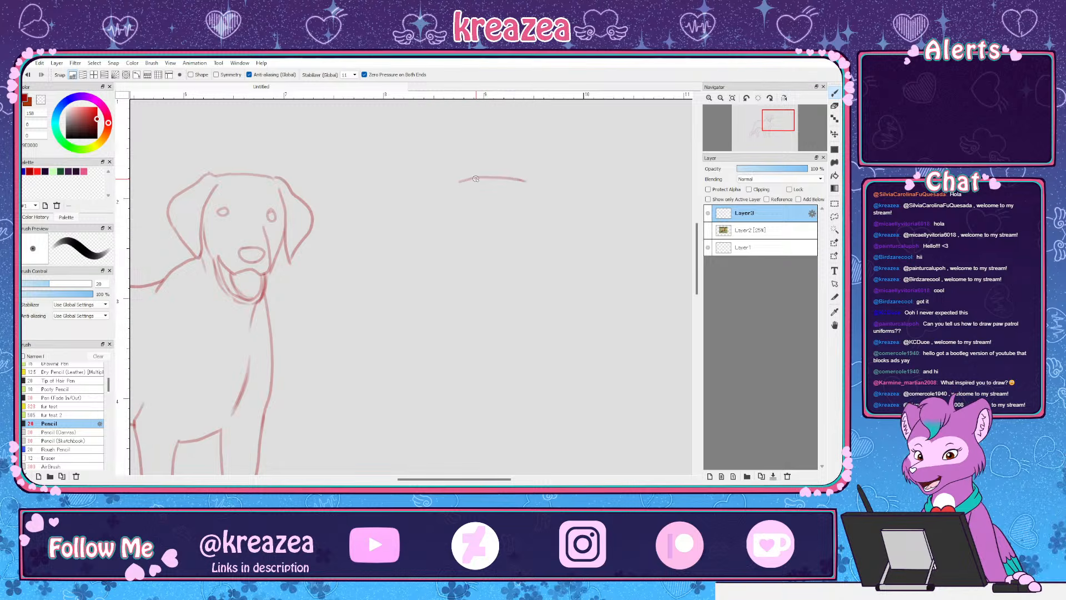
mouse_move(443, 196)
left_mouse_down()
mouse_move(422, 213)
mouse_move(431, 243)
mouse_move(452, 248)
mouse_move(458, 202)
mouse_move(447, 260)
left_mouse_up()
left_click_drag(459, 195, 439, 266)
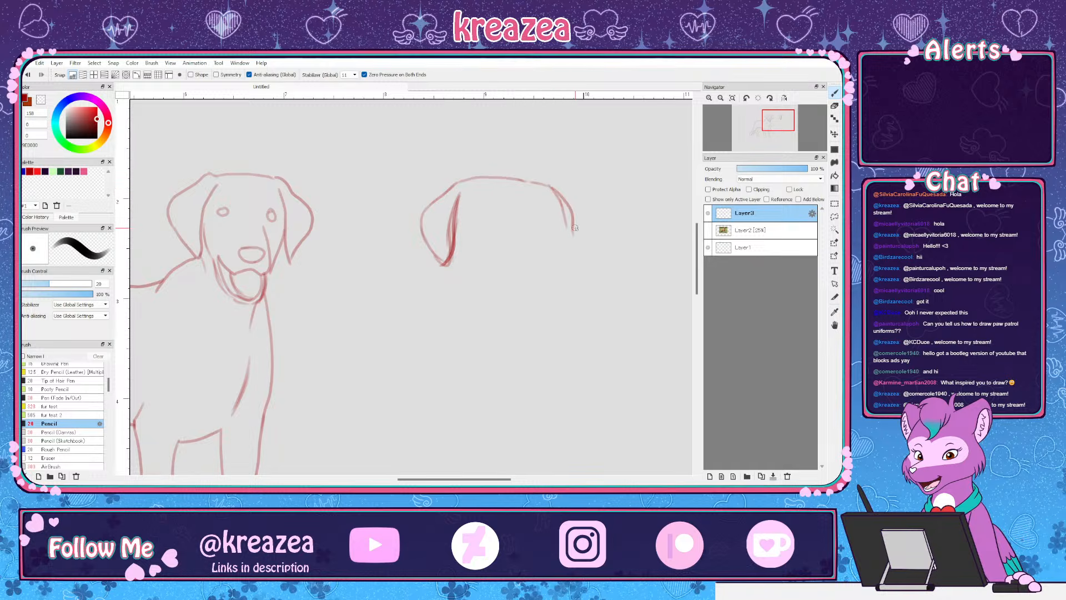
Sketch the second dog's opposite ear and the side of its face down to the muzzle
left_click_drag(559, 254, 541, 204)
left_click_drag(571, 219, 567, 253)
mouse_move(537, 206)
left_mouse_down()
mouse_move(547, 258)
mouse_move(531, 301)
left_mouse_up()
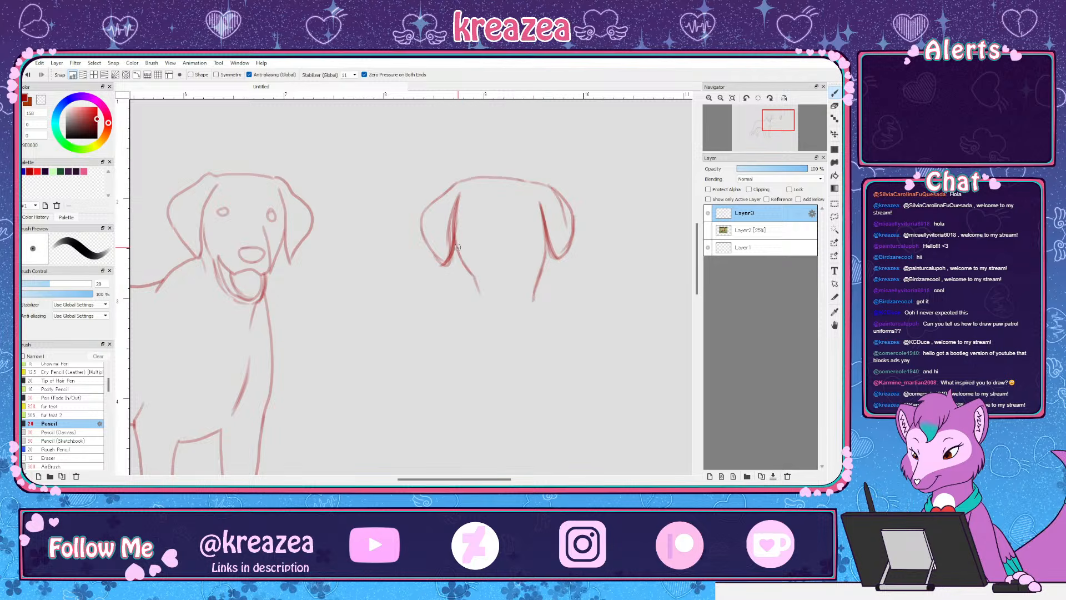
Sketch the second dog's muzzle, nose and open mouth, and add both eyes
mouse_move(475, 277)
left_mouse_down()
mouse_move(482, 304)
mouse_move(531, 299)
mouse_move(512, 269)
left_mouse_up()
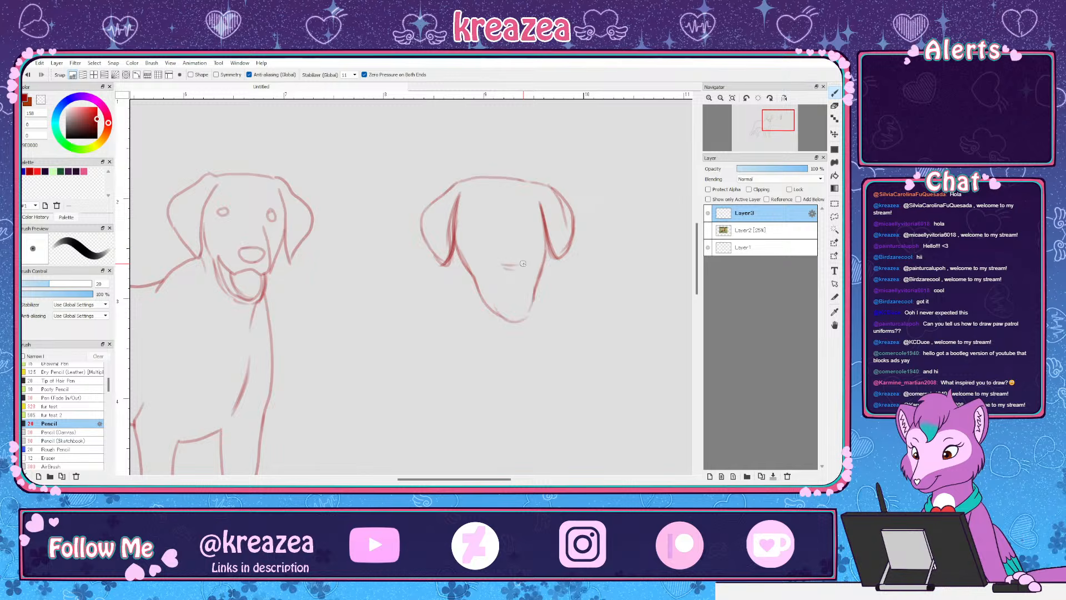
mouse_move(519, 238)
left_mouse_down()
mouse_move(520, 243)
mouse_move(523, 265)
mouse_move(503, 266)
mouse_move(523, 259)
mouse_move(530, 281)
mouse_move(529, 261)
mouse_move(528, 286)
mouse_move(498, 285)
left_mouse_up()
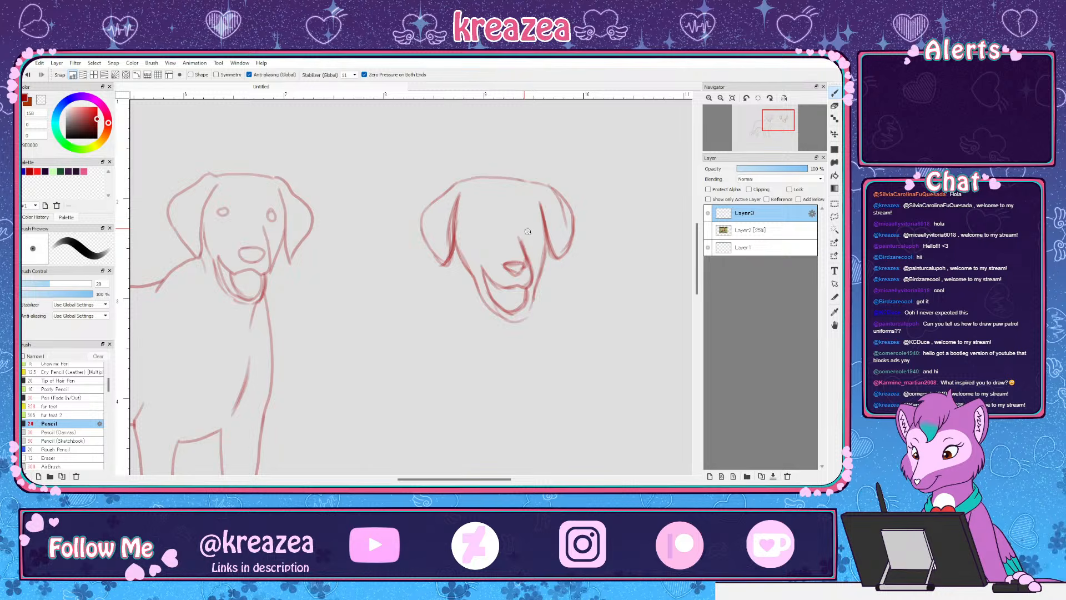
mouse_move(534, 228)
left_mouse_down()
mouse_move(523, 226)
mouse_move(532, 224)
left_mouse_up()
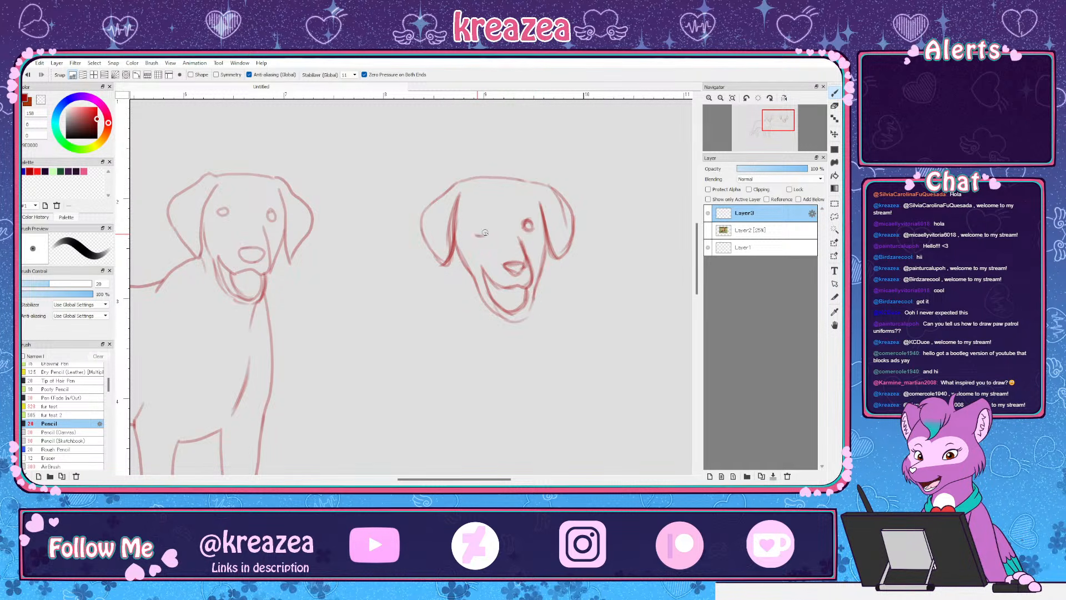
left_click_drag(481, 225, 478, 226)
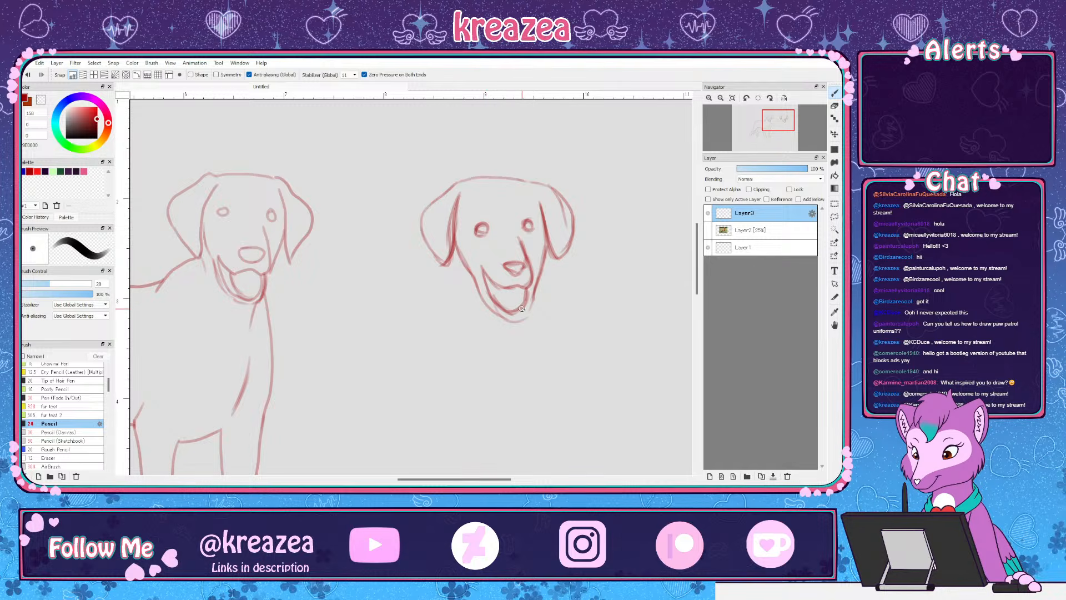
Sketch the start of the second dog's neck and shoulder line below its ear
mouse_move(482, 356)
left_mouse_down()
mouse_move(497, 313)
mouse_move(538, 269)
left_mouse_up()
left_click_drag(501, 157, 503, 221)
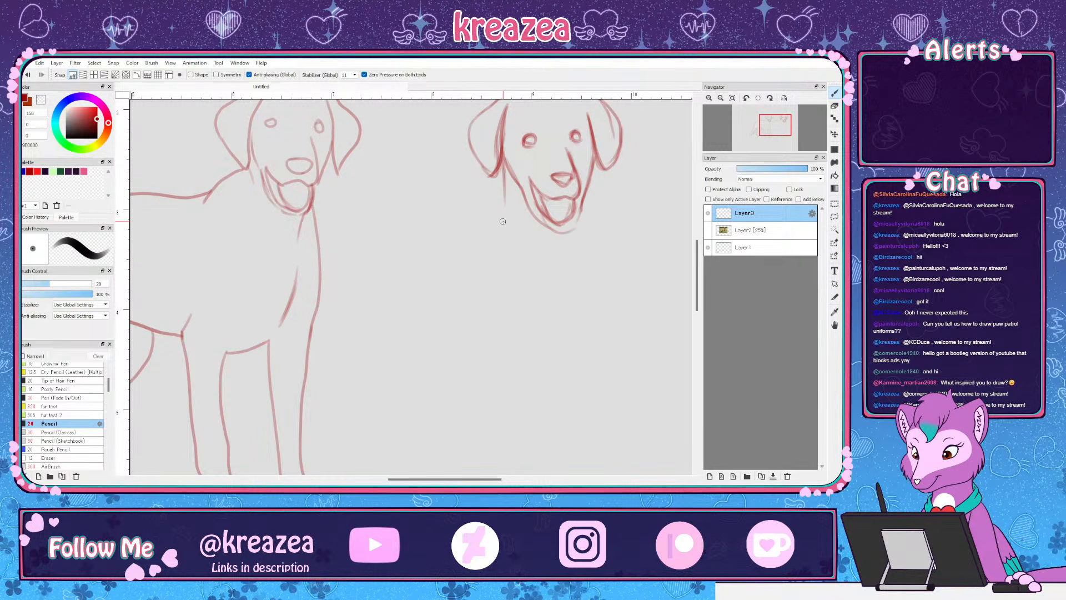
left_click_drag(497, 175, 468, 207)
left_click_drag(549, 289, 514, 258)
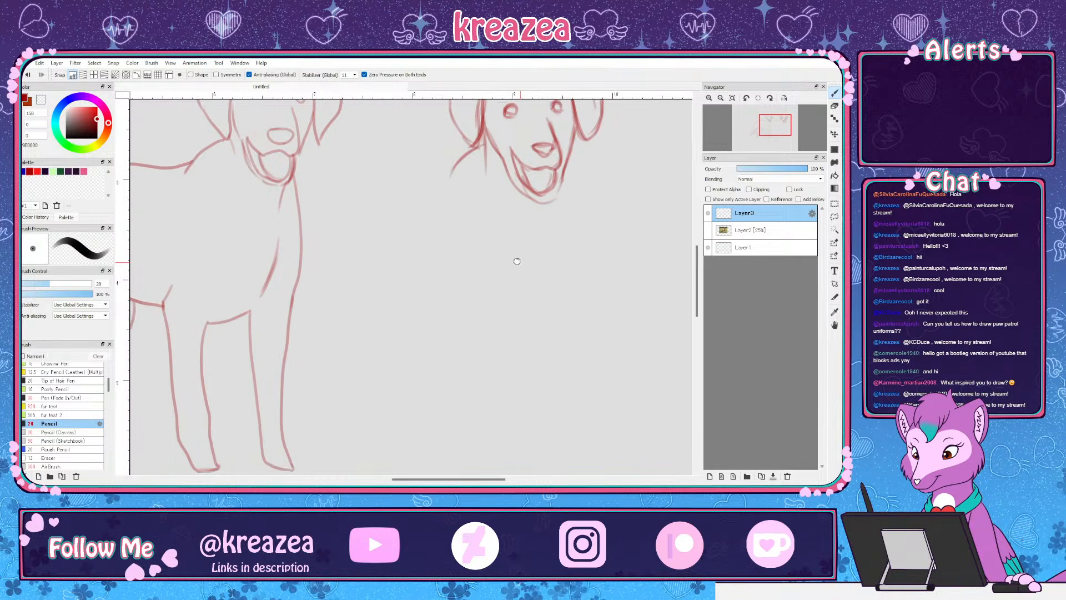
Sketch the front of the second dog's neck and chest down into the outer edge of its front leg
mouse_move(569, 160)
left_mouse_down()
mouse_move(558, 389)
mouse_move(574, 416)
left_mouse_up()
left_click_drag(562, 301, 559, 243)
left_click_drag(563, 334, 572, 377)
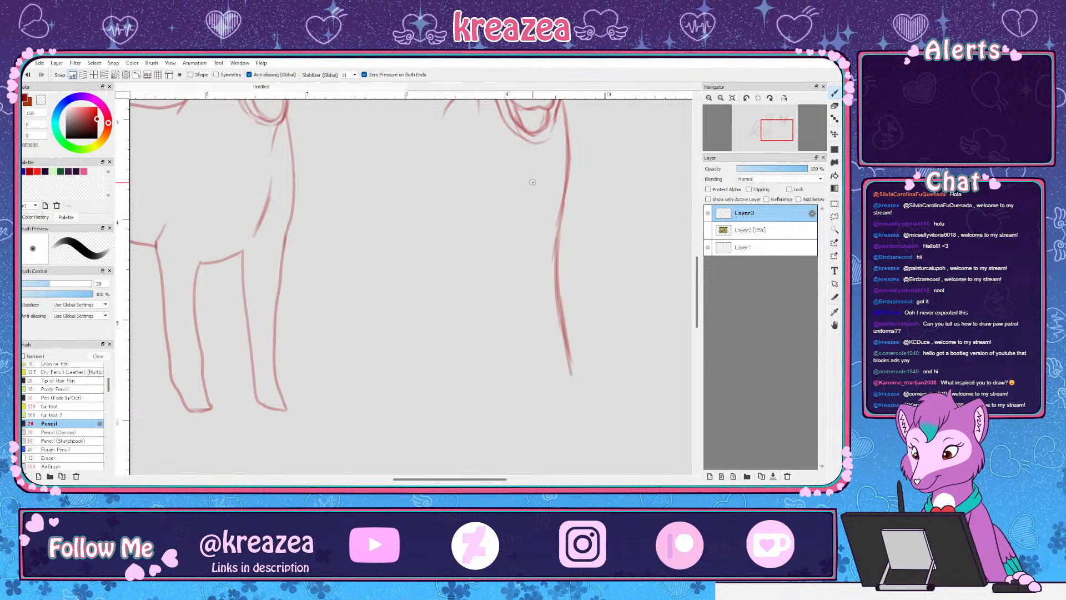
Sketch the second dog's inner chest line, the lower edge of its chest and the inner edge of its front leg
left_click_drag(546, 155, 518, 225)
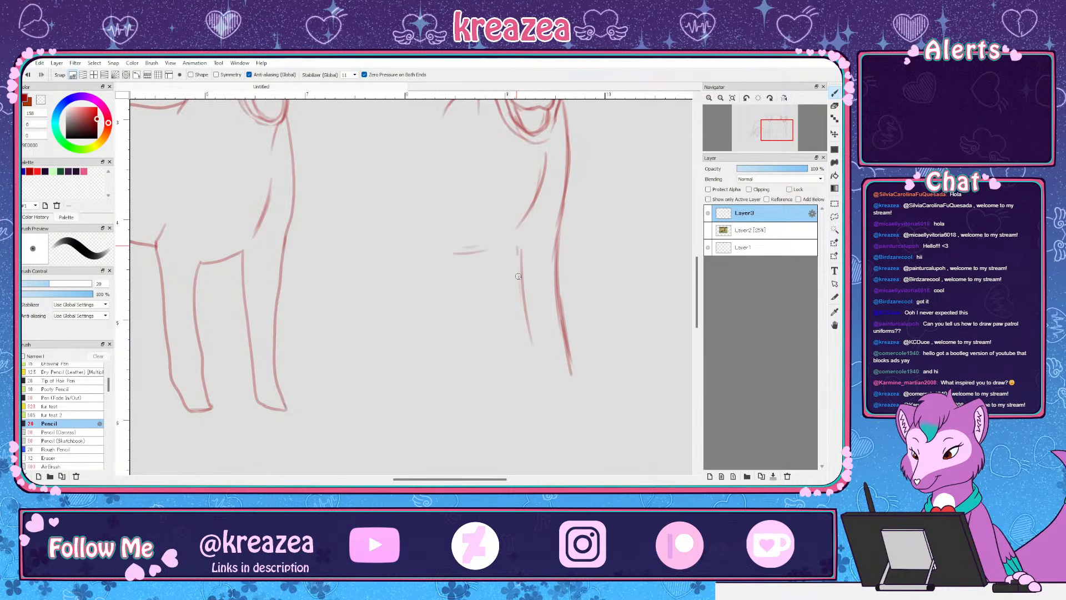
left_click_drag(516, 248, 519, 292)
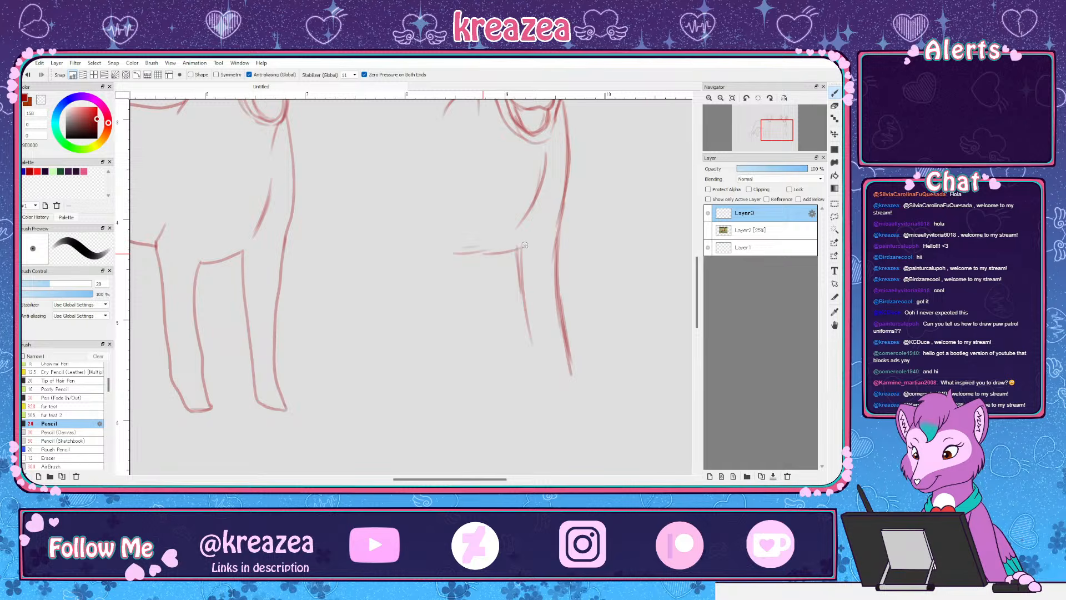
mouse_move(477, 253)
left_mouse_down()
mouse_move(508, 243)
mouse_move(527, 343)
mouse_move(555, 388)
left_mouse_up()
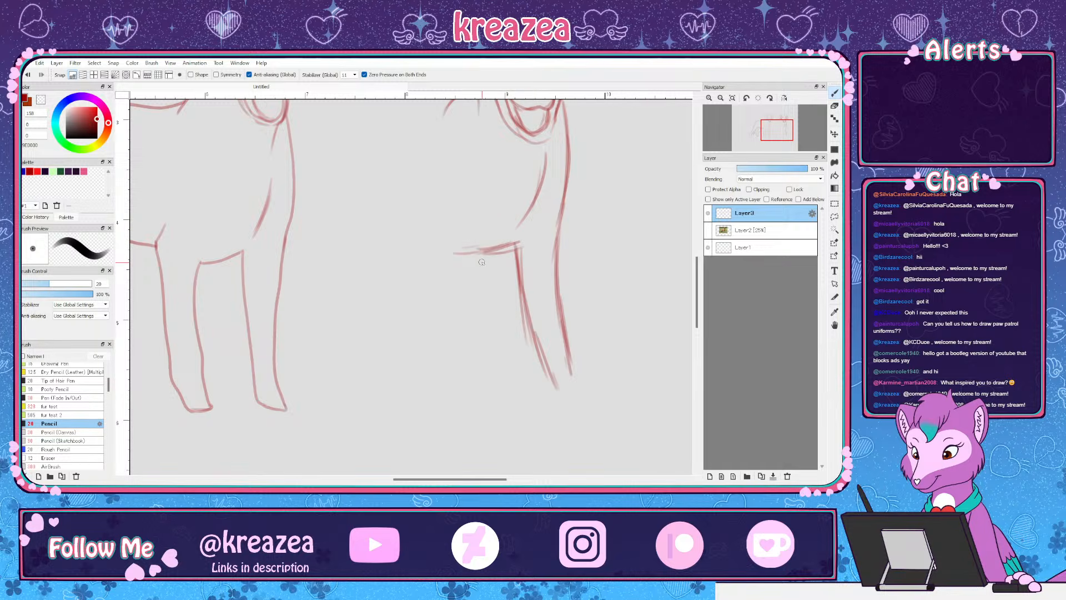
scroll(482, 262, "down", 1)
scroll(503, 329, "down", 1)
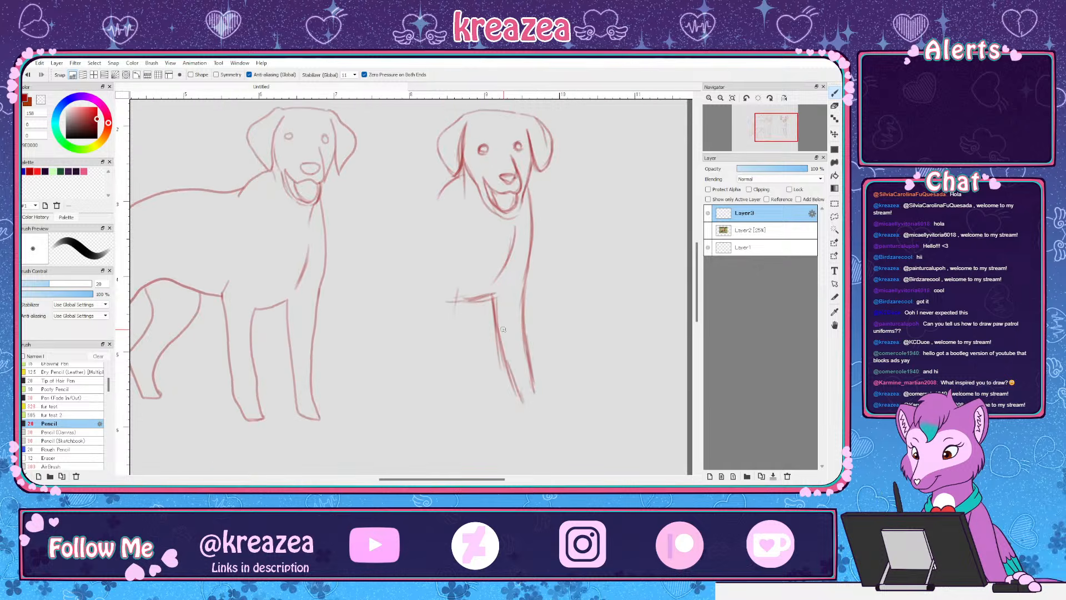
Sketch both edges and the paw of the second dog's other front leg, hanging from the rear end of the chest line
scroll(477, 288, "down", 1)
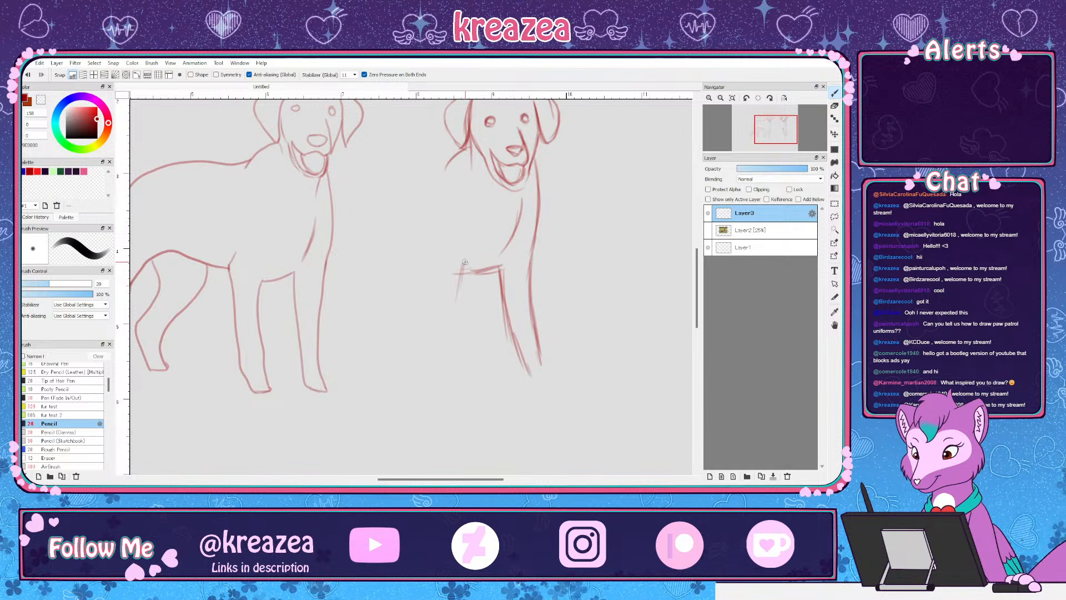
left_click_drag(465, 261, 454, 355)
left_click_drag(456, 294, 459, 386)
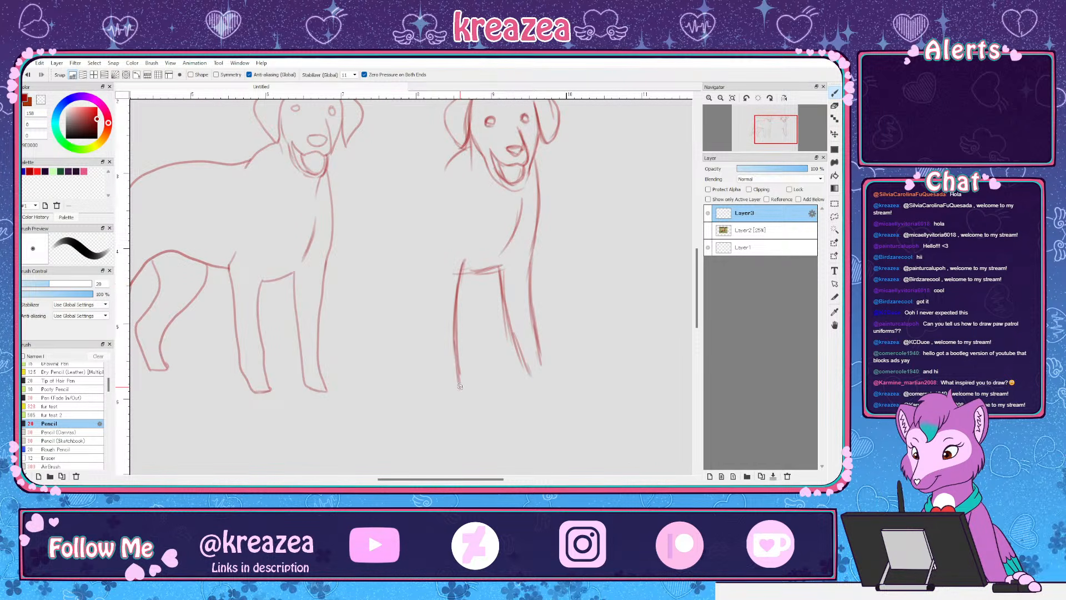
left_click_drag(430, 270, 434, 335)
left_click_drag(431, 294, 438, 386)
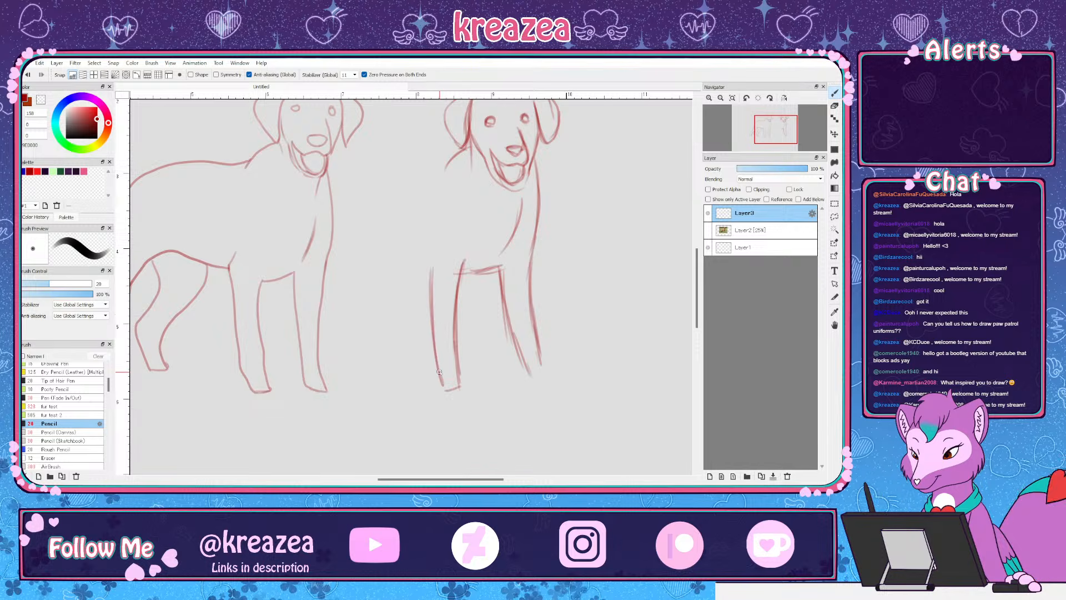
Sketch the second dog's back from the neck to the rump, curving it down into the hindquarters
left_click_drag(451, 196, 472, 267)
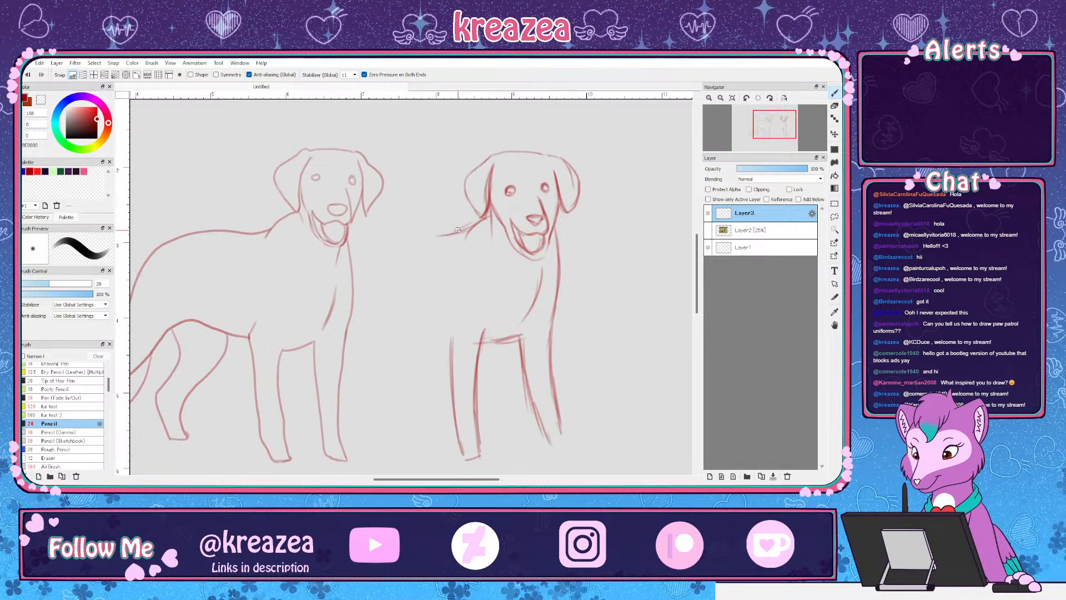
left_click_drag(462, 228, 375, 255)
mouse_move(475, 227)
left_mouse_down()
mouse_move(405, 243)
mouse_move(369, 266)
left_mouse_up()
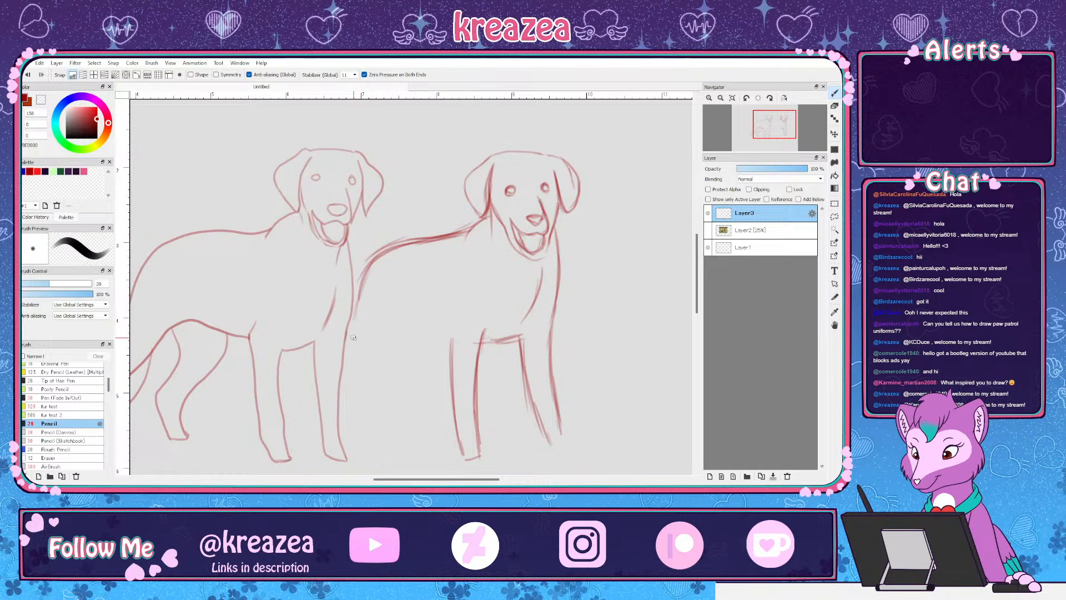
left_click_drag(391, 336, 393, 301)
left_click_drag(365, 251, 357, 311)
Sketch the second dog's belly line from the front leg back to the start of the thigh
mouse_move(416, 332)
left_mouse_down()
mouse_move(475, 308)
mouse_move(456, 286)
left_mouse_up()
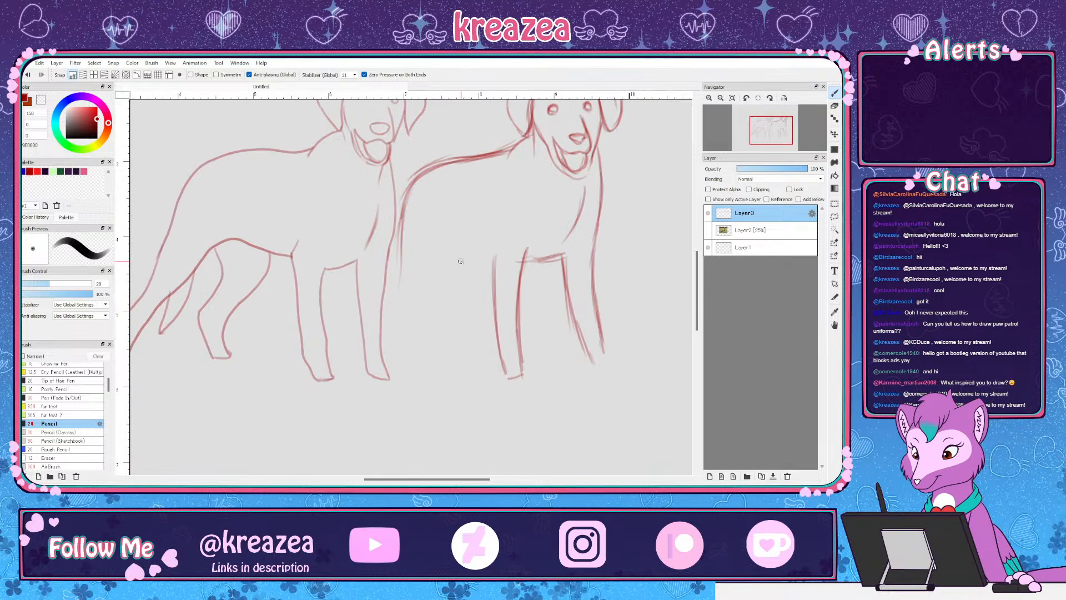
mouse_move(427, 245)
left_mouse_down()
mouse_move(504, 259)
mouse_move(434, 265)
left_mouse_up()
left_click_drag(421, 296, 453, 278)
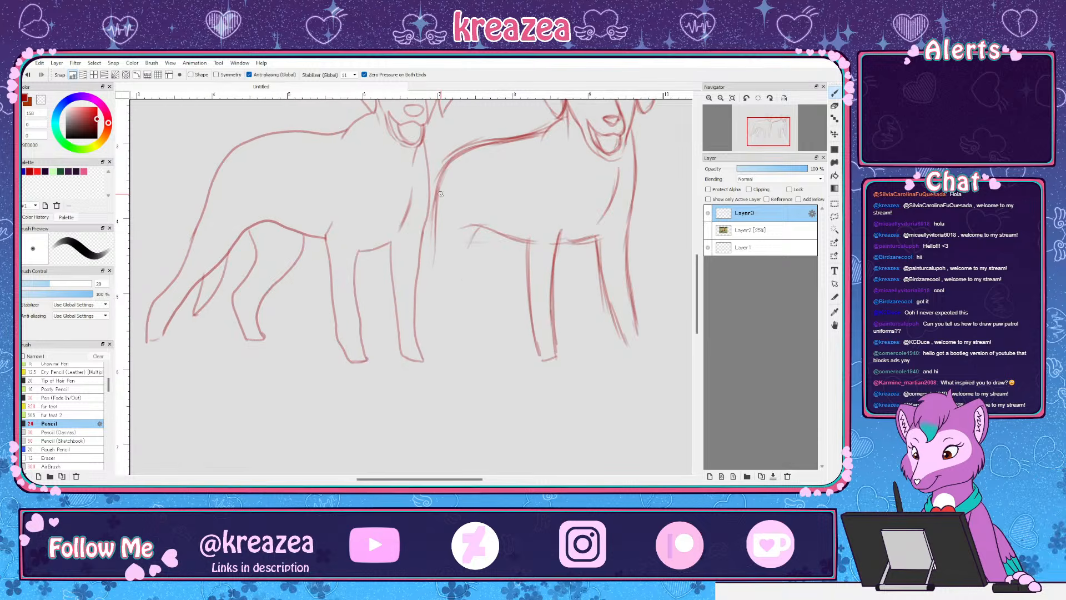
Sketch the second dog's near and far hind legs and the pointed tail shape hanging behind the near leg
left_click_drag(432, 223, 394, 374)
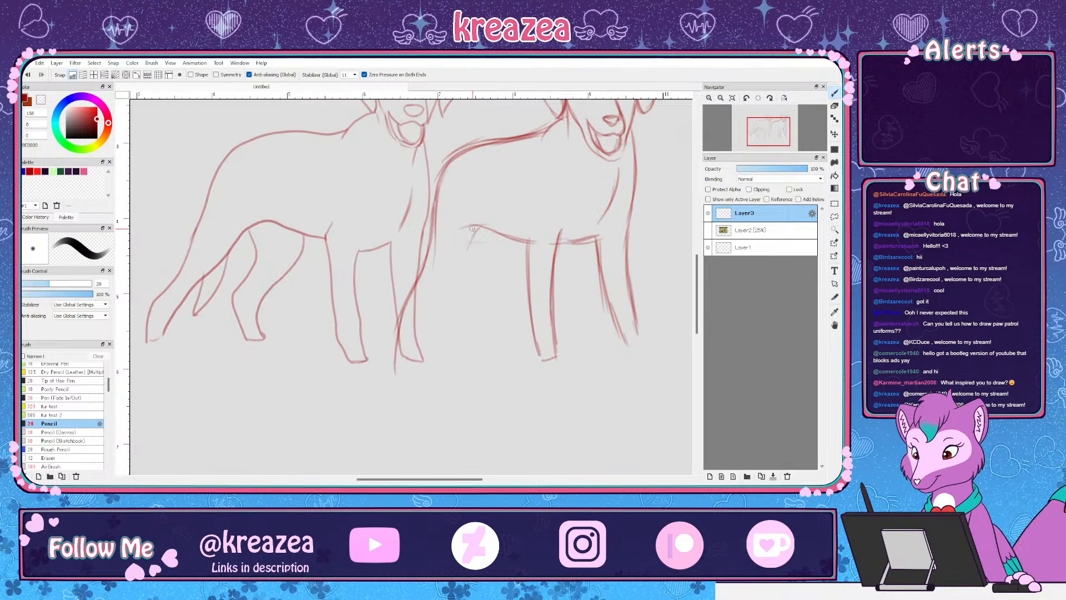
mouse_move(491, 229)
left_mouse_down()
mouse_move(423, 317)
mouse_move(412, 360)
left_mouse_up()
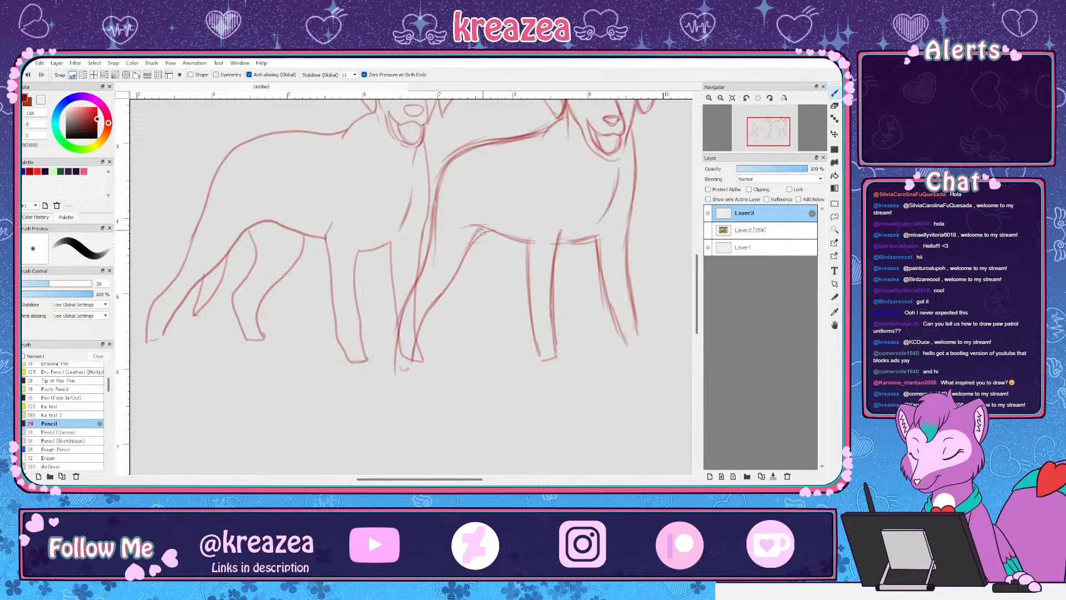
mouse_move(483, 250)
left_mouse_down()
mouse_move(470, 296)
mouse_move(483, 348)
left_mouse_up()
mouse_move(520, 241)
left_mouse_down()
mouse_move(496, 302)
mouse_move(494, 345)
mouse_move(481, 350)
left_mouse_up()
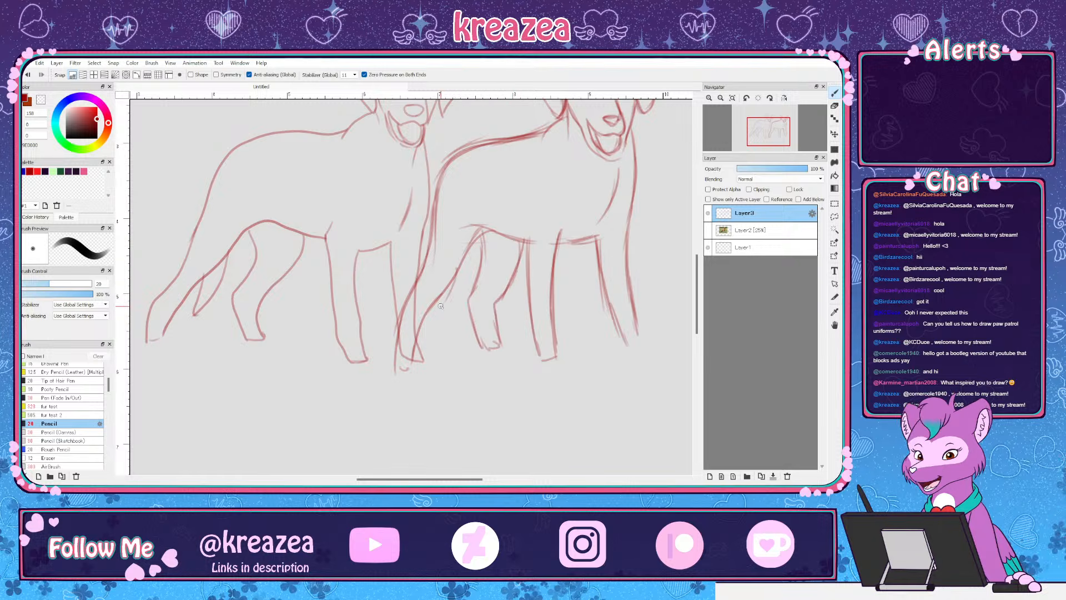
left_click_drag(414, 360, 457, 282)
Go over the second dog's chest front and both front legs with darker strokes, and finish the forward paw
mouse_move(626, 192)
left_mouse_down()
mouse_move(601, 259)
mouse_move(541, 276)
left_mouse_up()
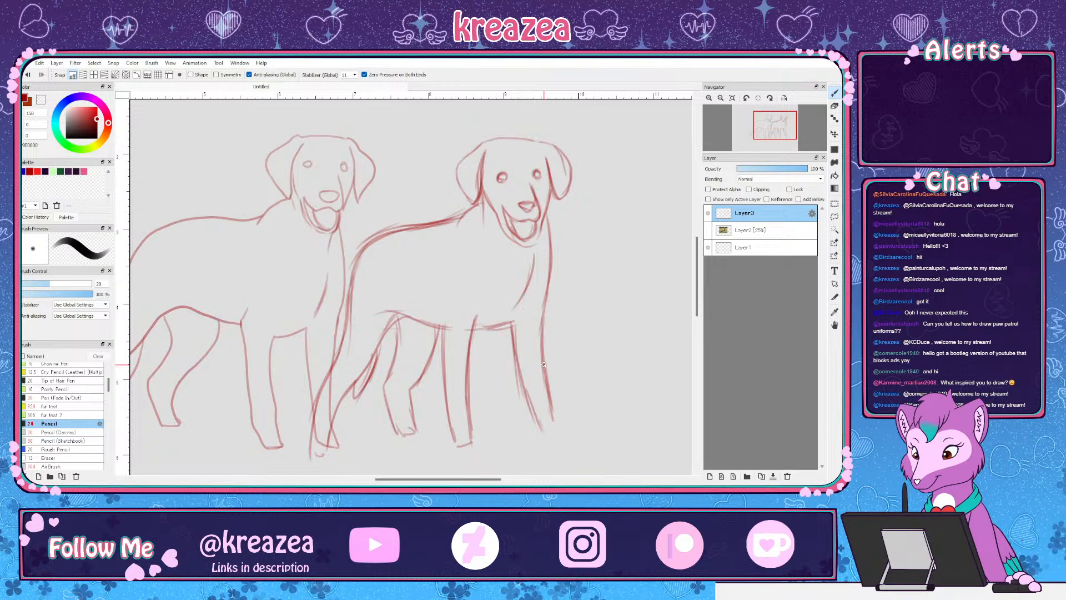
key("ctrl+minus")
left_click_drag(473, 372, 531, 365)
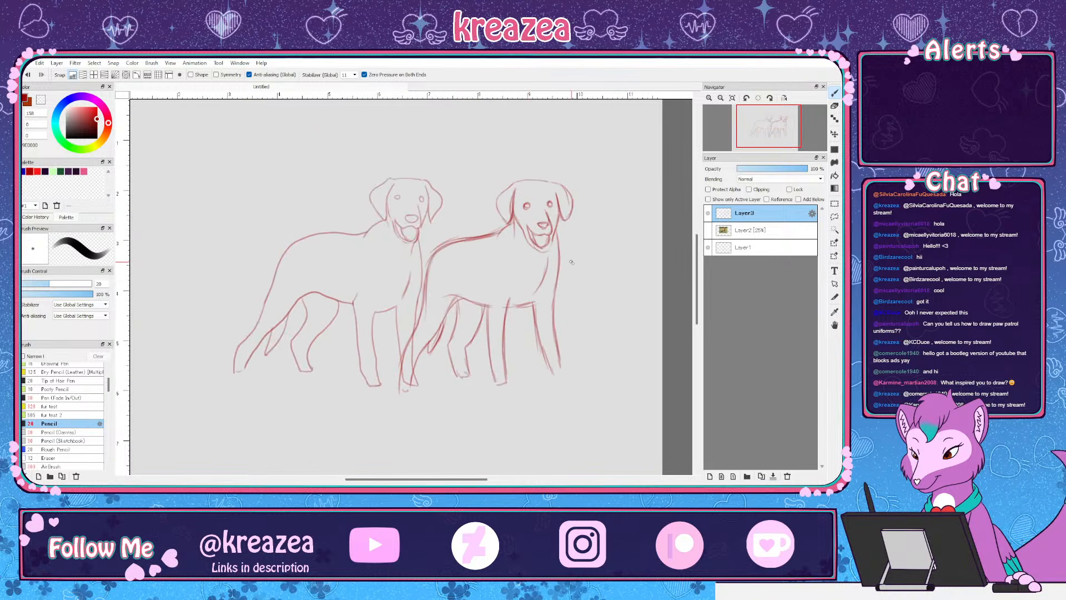
left_click_drag(557, 251, 559, 292)
left_click_drag(556, 361, 564, 380)
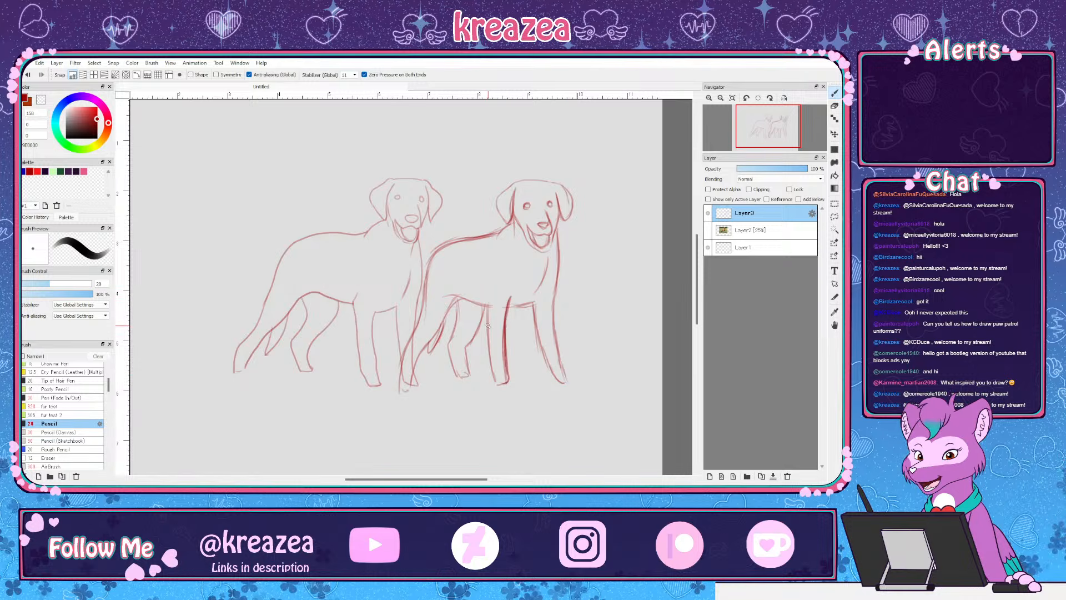
left_click_drag(491, 293, 501, 383)
left_click_drag(558, 343, 565, 380)
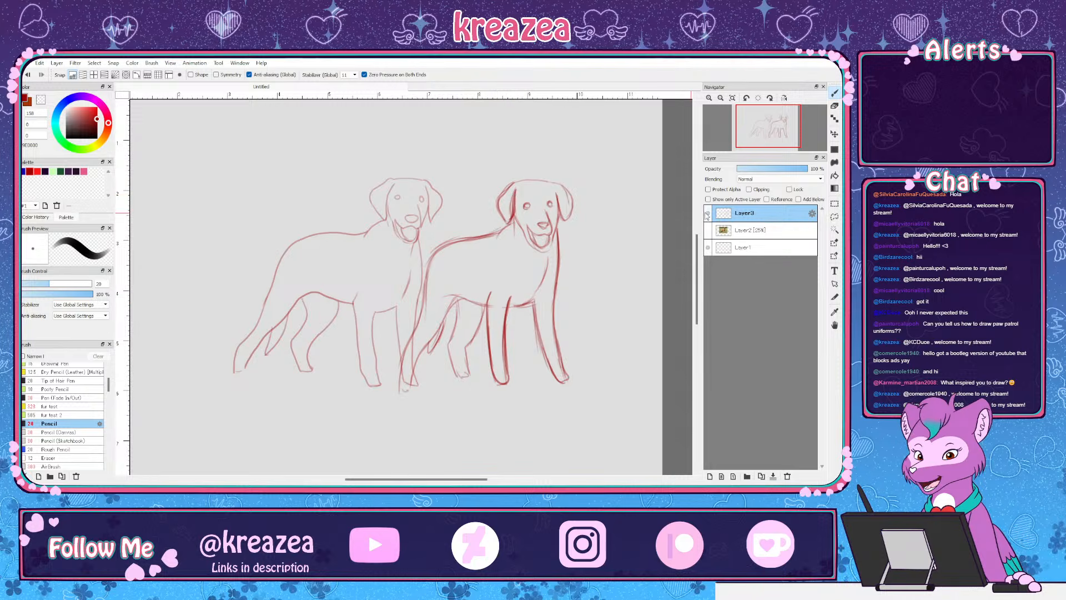
Hide the sketches on Layer3 and show the reference photo on Layer2
left_click(707, 214)
left_click(708, 214)
left_click(708, 215)
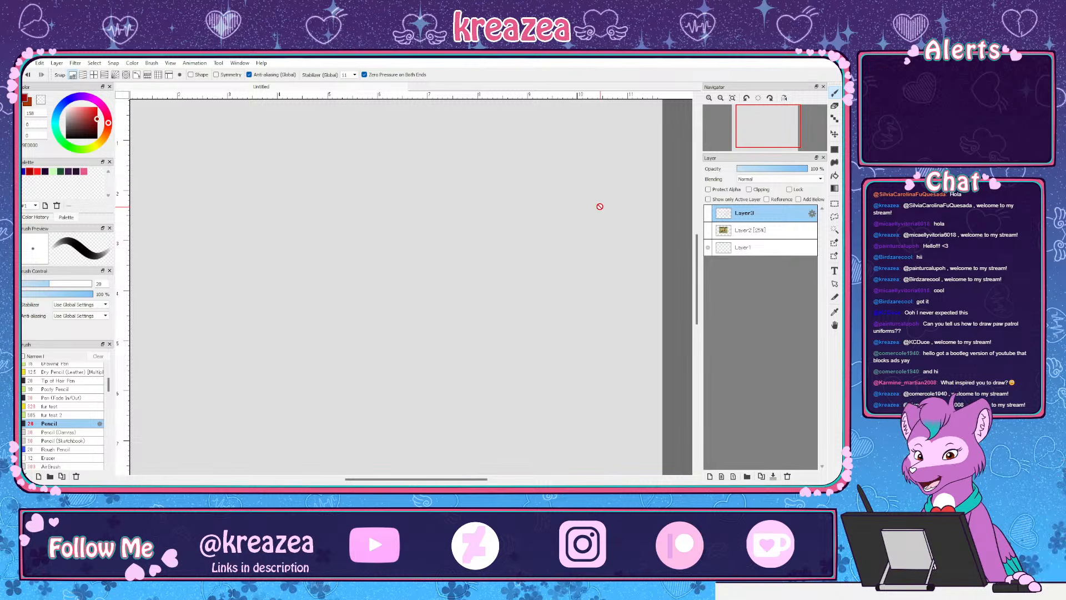
left_click(708, 230)
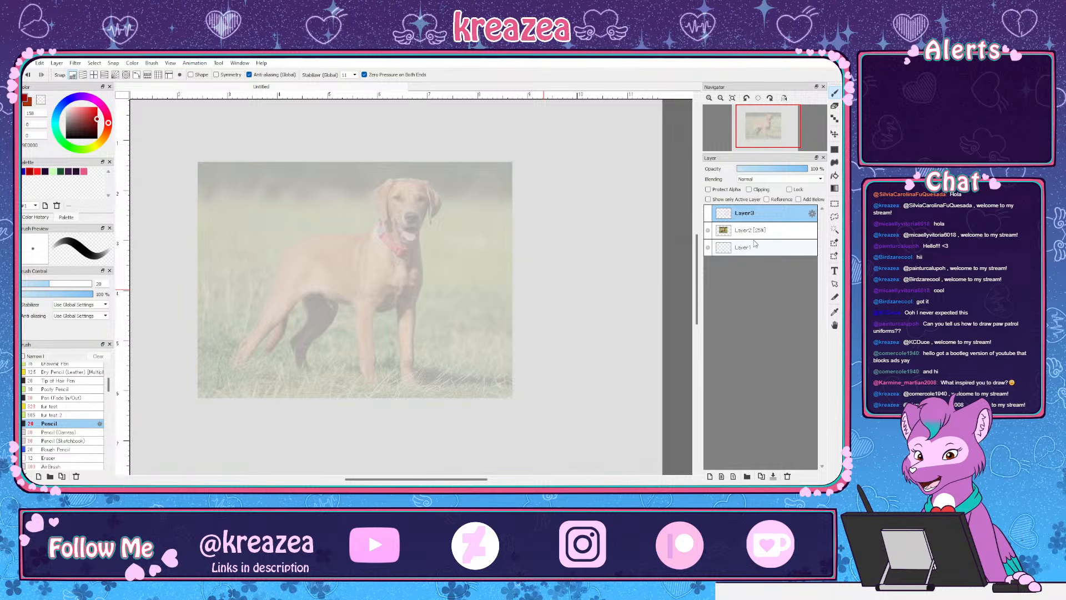
Add a new layer above Layer3 and draw both ears as angular, straight-sided shapes over the photo
left_click(710, 475)
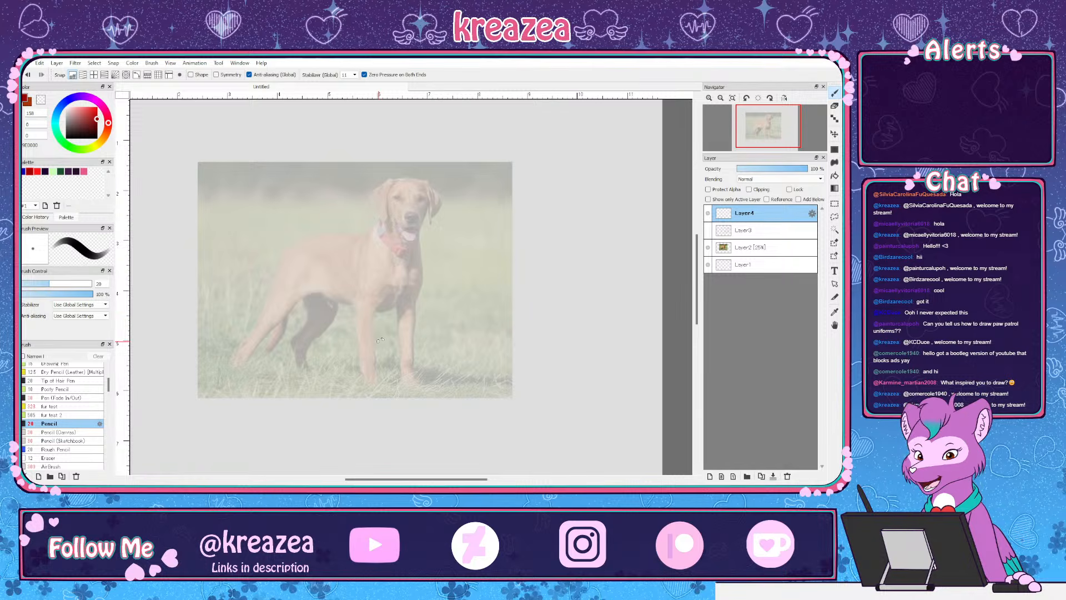
scroll(406, 206, "up", 4)
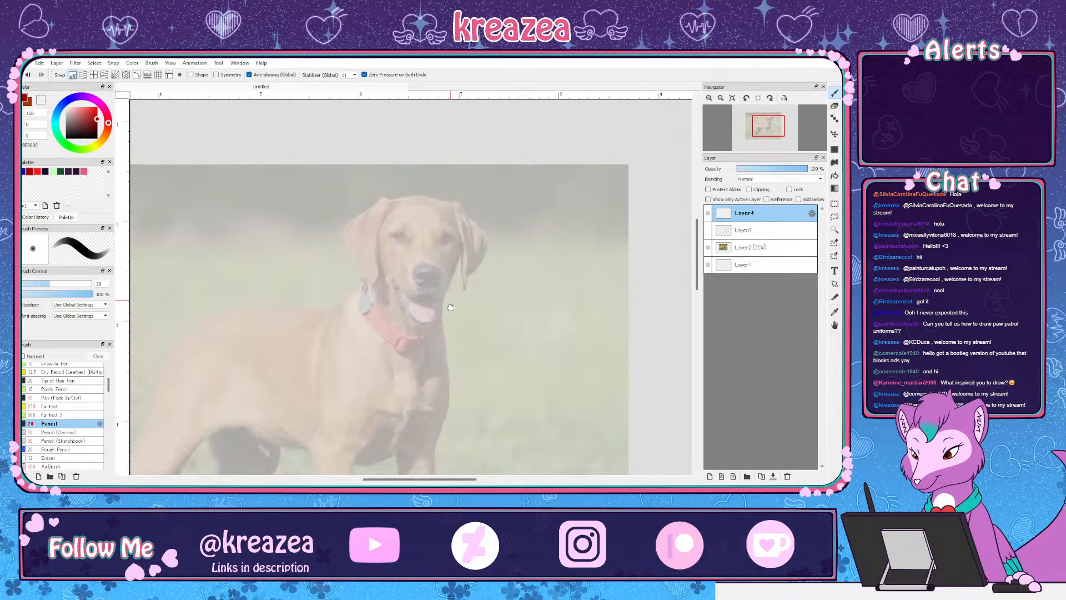
scroll(457, 308, "up", 1)
scroll(499, 327, "up", 1)
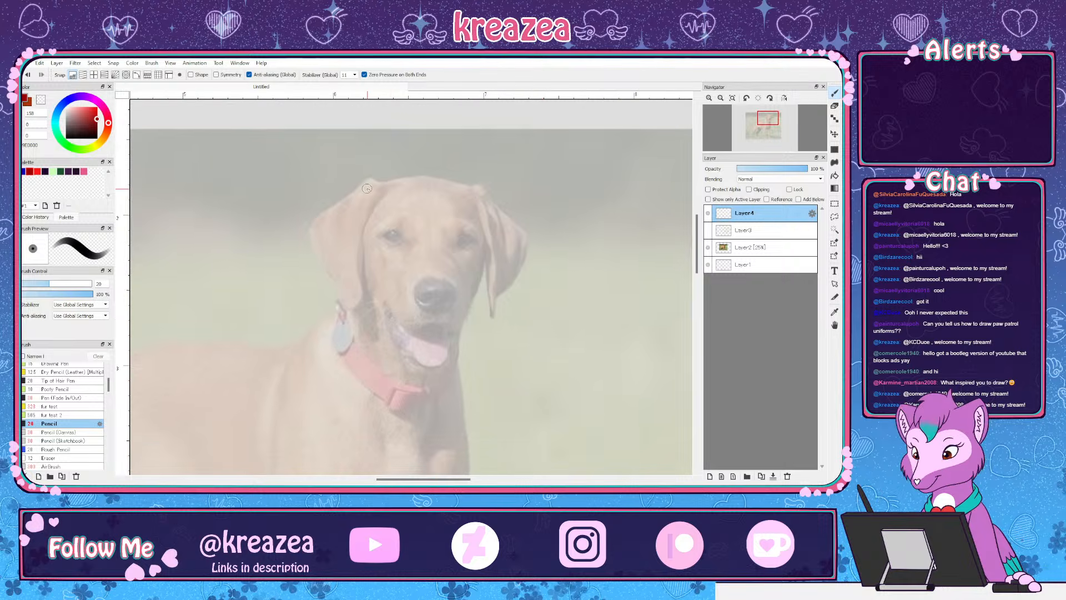
mouse_move(369, 179)
left_mouse_down()
mouse_move(312, 232)
mouse_move(351, 303)
left_mouse_up()
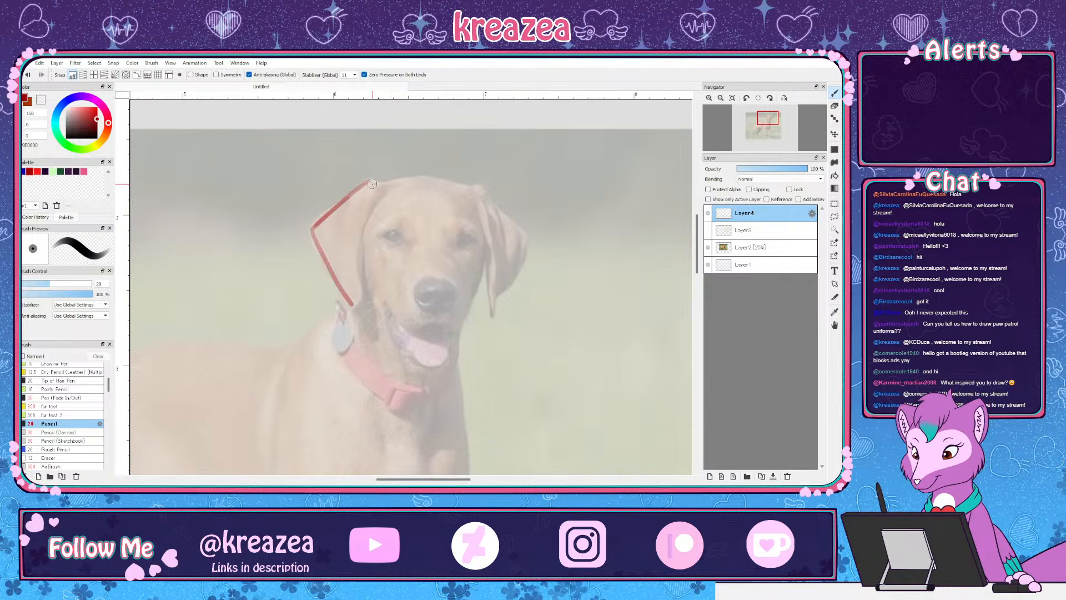
left_click_drag(370, 179, 352, 309)
mouse_move(475, 187)
left_mouse_down()
mouse_move(488, 286)
mouse_move(497, 205)
mouse_move(528, 242)
mouse_move(489, 313)
left_mouse_up()
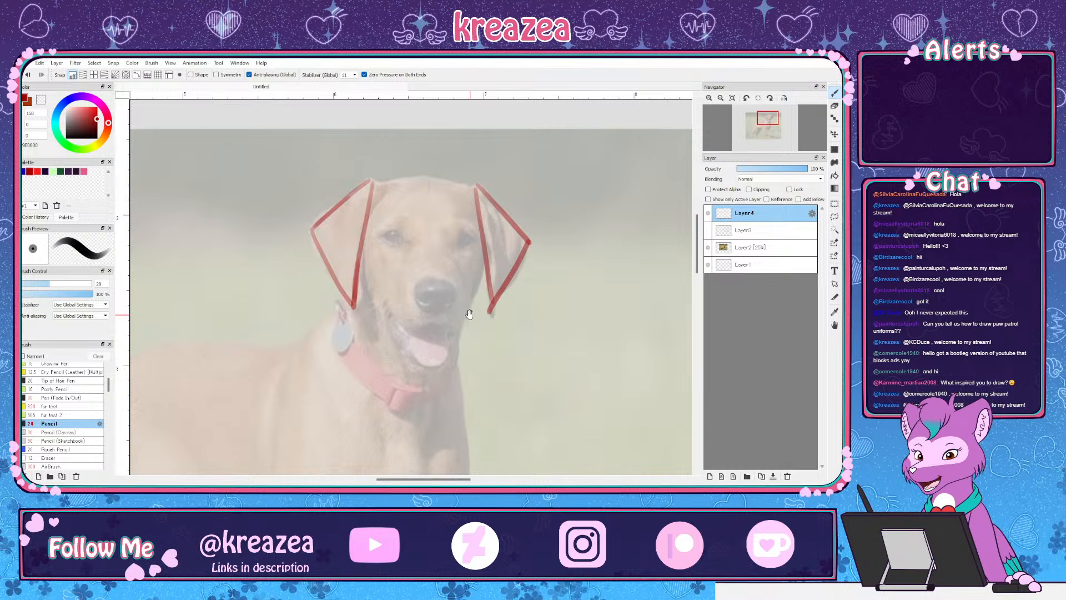
Draw a circle over the dog's skull between the two ear shapes, reaching down to the nose
scroll(467, 310, "down", 1)
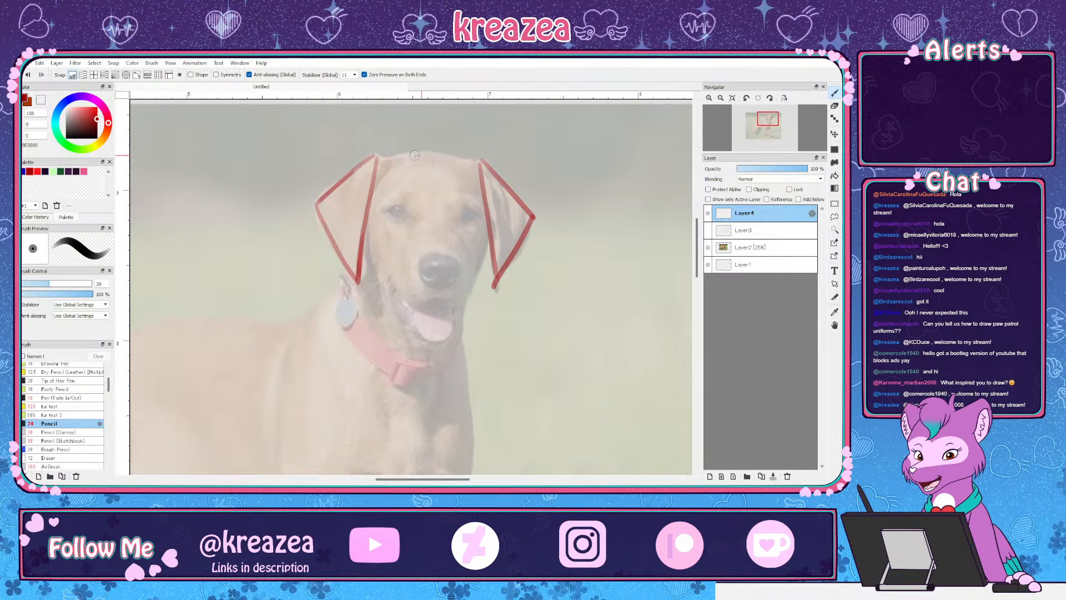
mouse_move(369, 201)
left_mouse_down()
mouse_move(384, 256)
mouse_move(411, 270)
mouse_move(452, 269)
mouse_move(487, 222)
left_mouse_up()
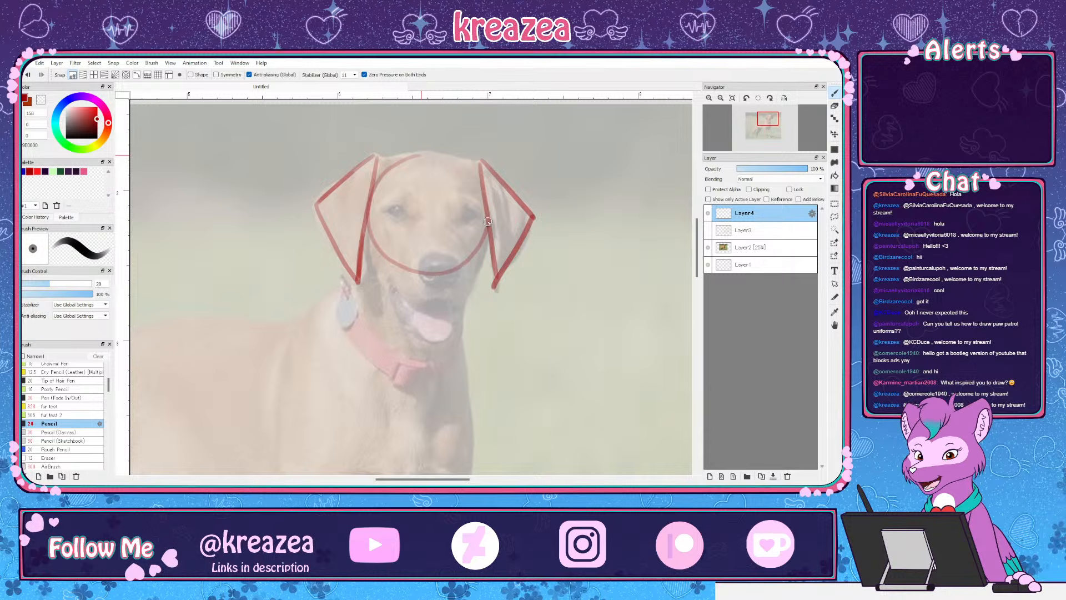
mouse_move(454, 155)
left_mouse_down()
mouse_move(379, 191)
mouse_move(371, 227)
mouse_move(397, 267)
mouse_move(483, 229)
left_mouse_up()
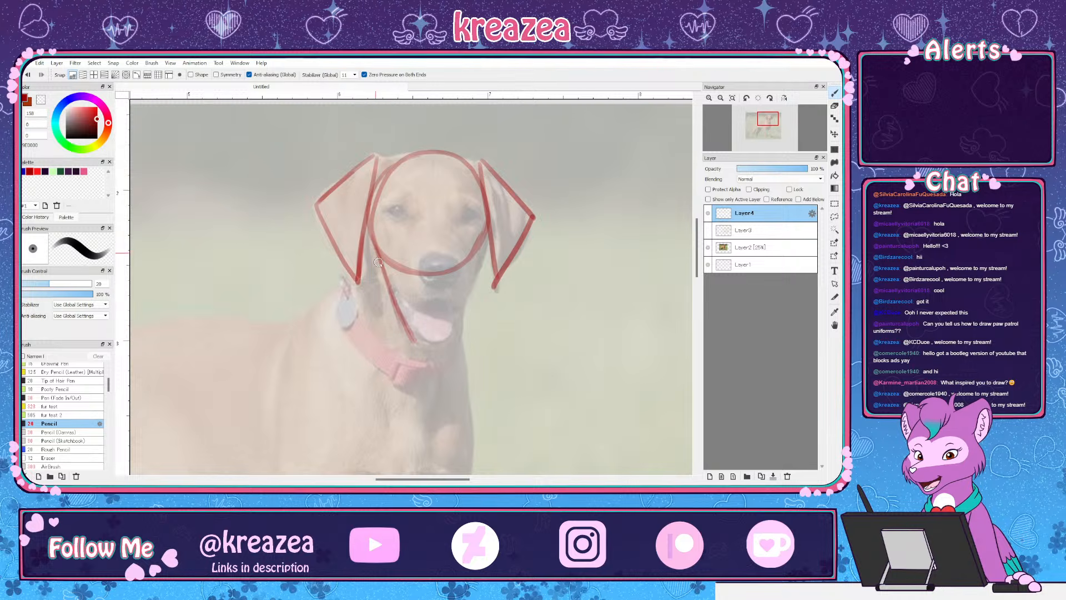
Draw the muzzle as a tapering U shape from the head circle's sides down around the open mouth and chin
left_click_drag(378, 262, 416, 337)
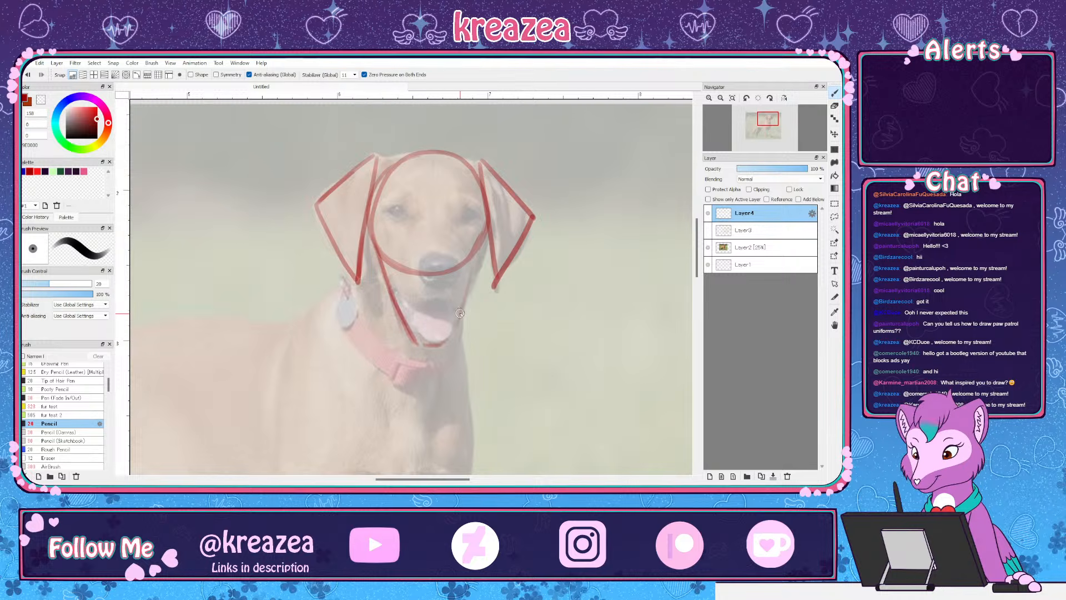
left_click_drag(484, 239, 458, 322)
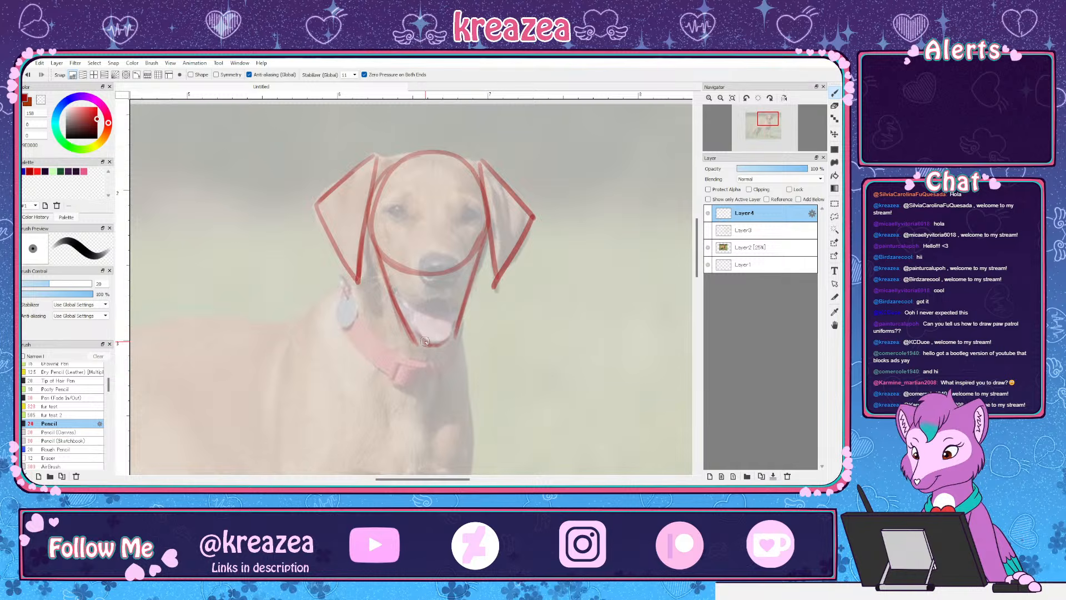
left_click_drag(458, 323, 417, 339)
left_click_drag(481, 250, 458, 332)
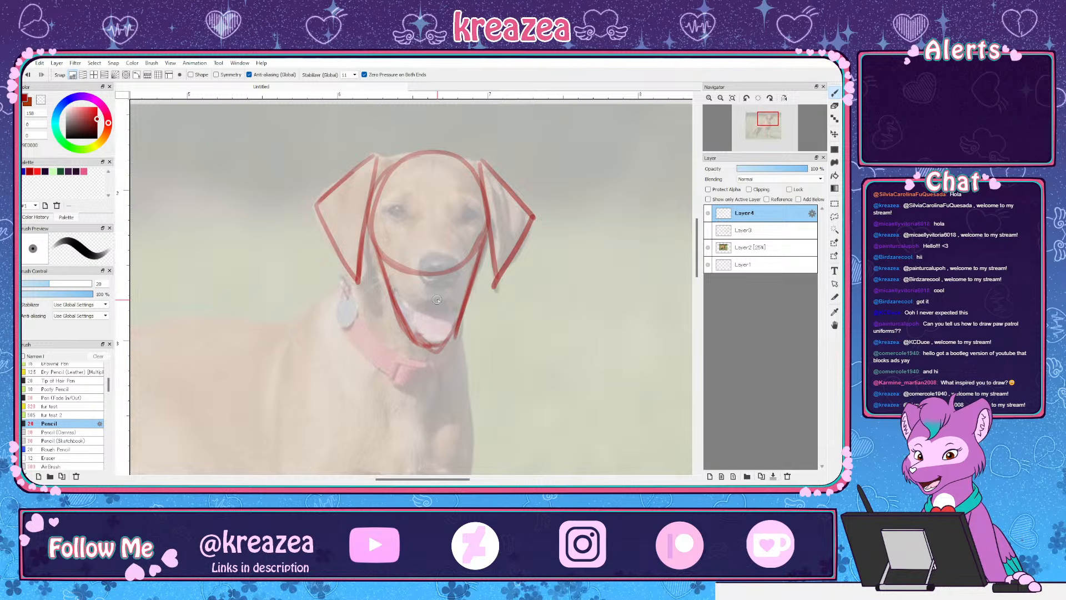
Draw a V-shaped upper-mouth line inside the muzzle shape and erase it again
left_click_drag(388, 256, 383, 272)
left_click_drag(445, 302, 419, 303)
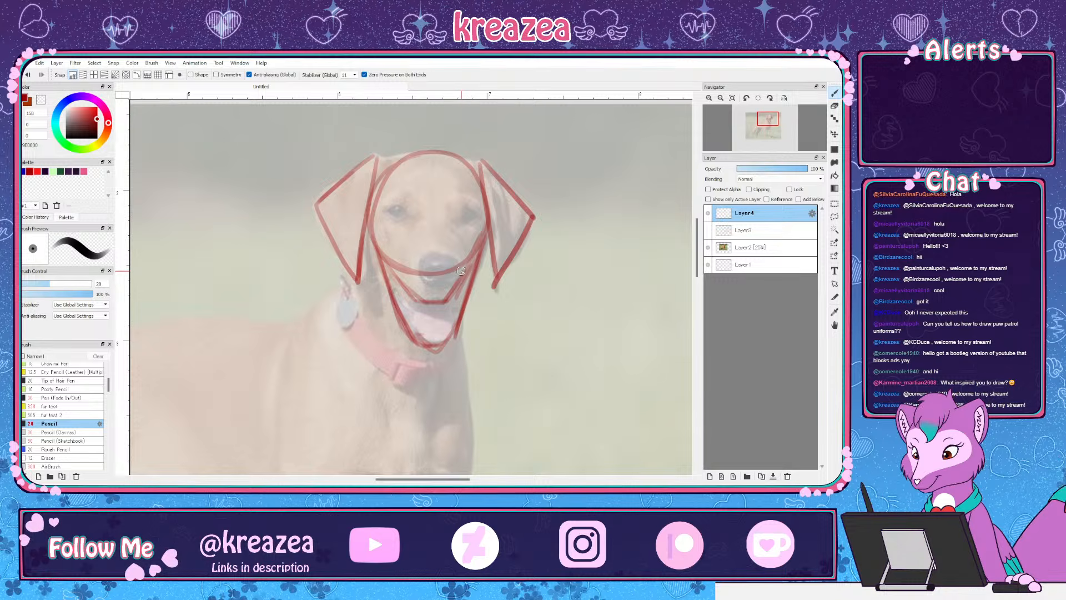
key("e")
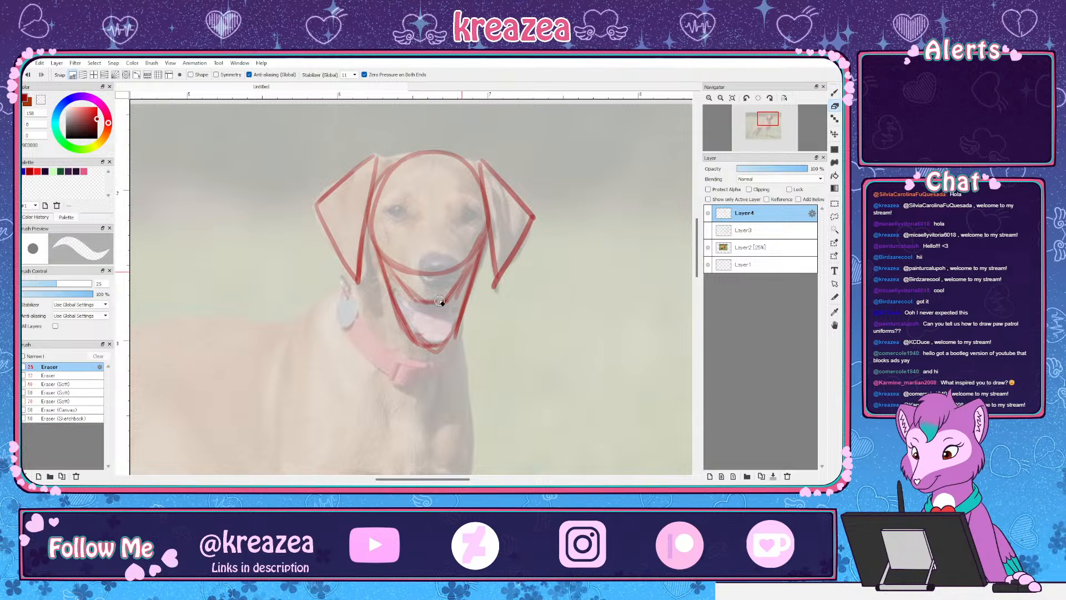
left_click_drag(441, 302, 466, 270)
mouse_move(452, 312)
left_mouse_down()
mouse_move(431, 314)
mouse_move(398, 282)
left_mouse_up()
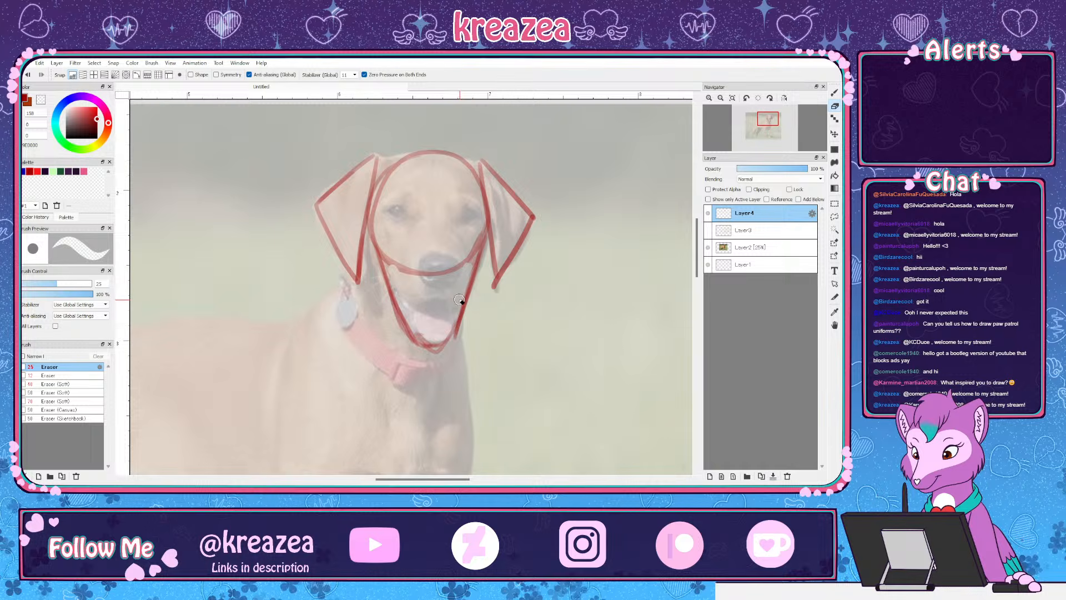
Draw a large upright oval with the Pencil over the dog's chest, and retrace it slightly wider
key("b")
left_click_drag(511, 404, 562, 363)
scroll(541, 347, "down", 2)
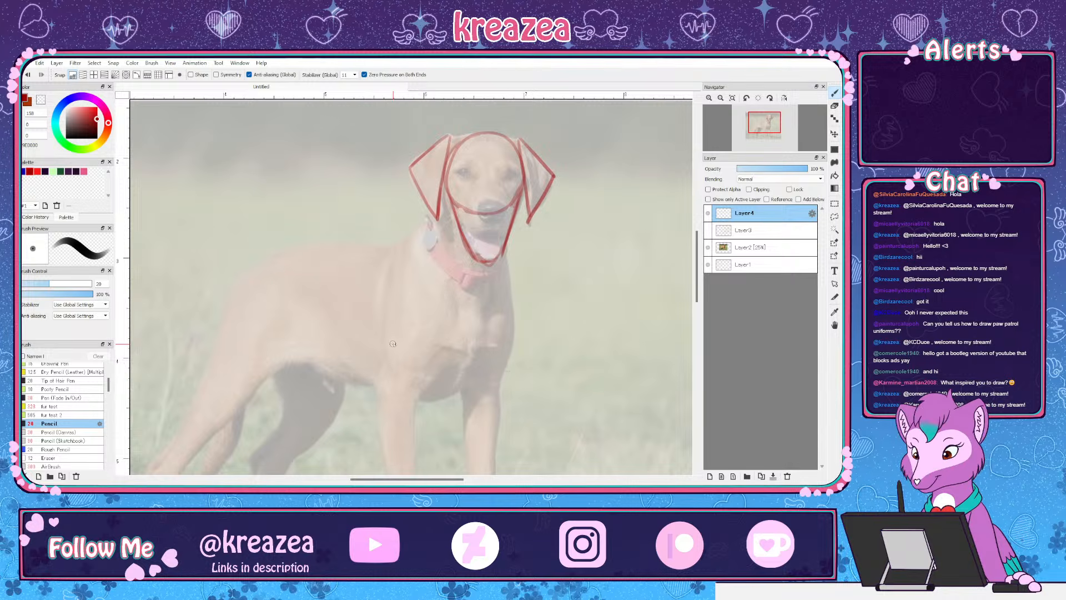
left_click_drag(483, 355, 462, 266)
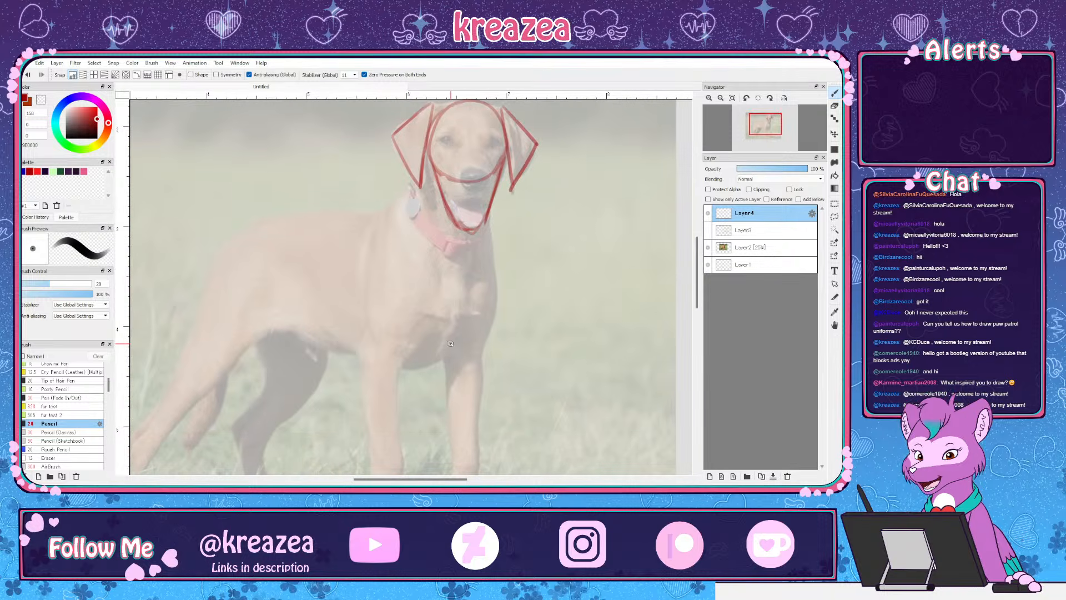
mouse_move(389, 216)
left_mouse_down()
mouse_move(372, 246)
mouse_move(366, 301)
left_mouse_up()
left_click_drag(434, 362, 474, 339)
mouse_move(484, 275)
left_mouse_down()
mouse_move(453, 225)
mouse_move(407, 211)
mouse_move(381, 232)
left_mouse_up()
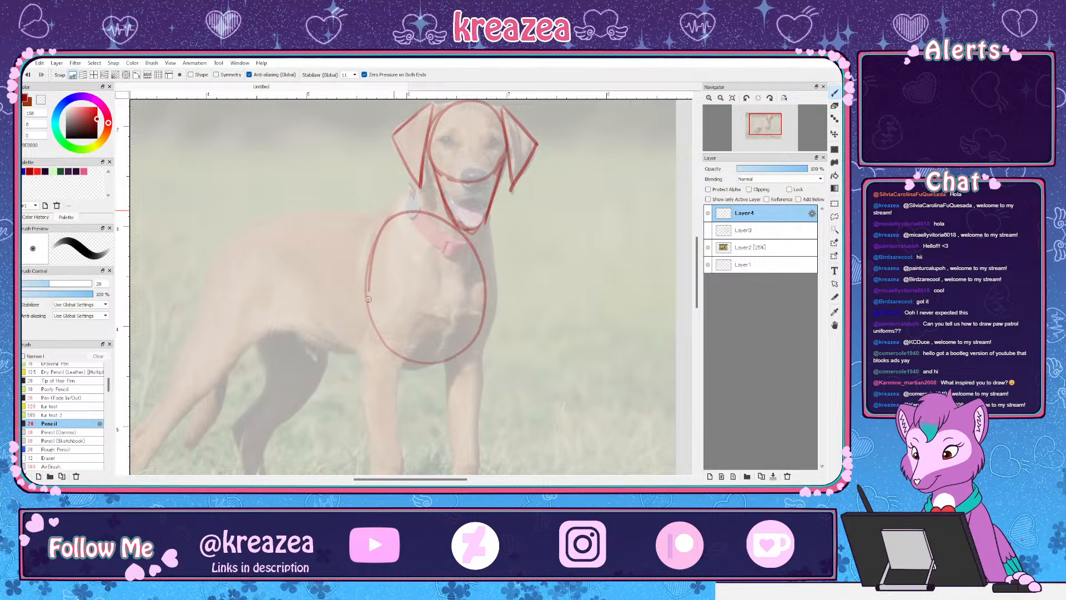
left_click_drag(380, 292, 367, 333)
mouse_move(486, 334)
left_mouse_down()
mouse_move(487, 262)
mouse_move(455, 226)
mouse_move(410, 210)
left_mouse_up()
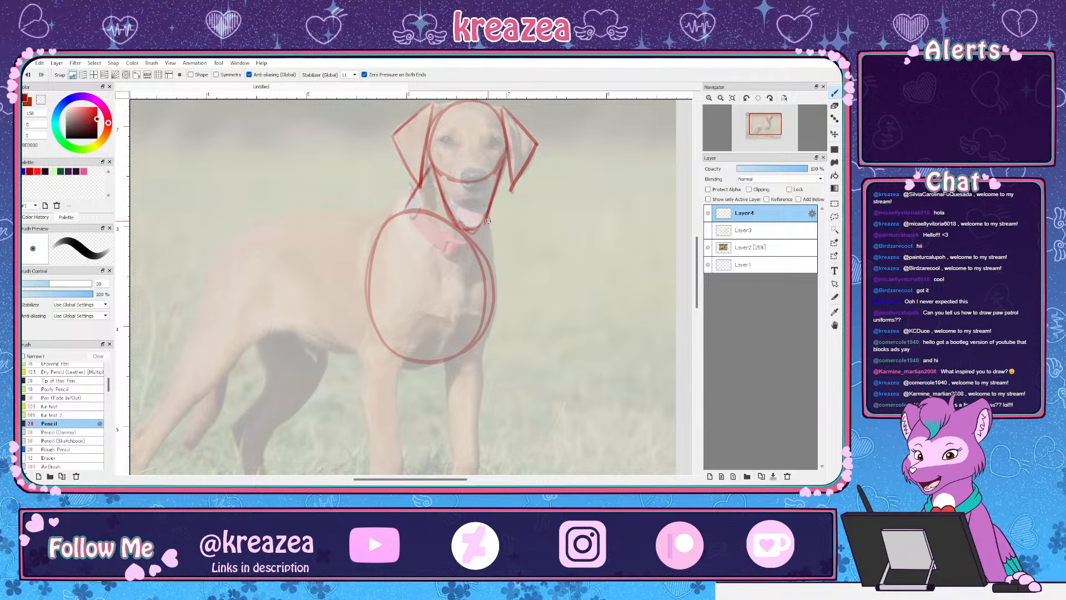
Draw the neck lines joining the head to the chest oval, with a curve along the collar at the neck's base
left_click_drag(488, 221, 490, 272)
left_click_drag(417, 189, 407, 211)
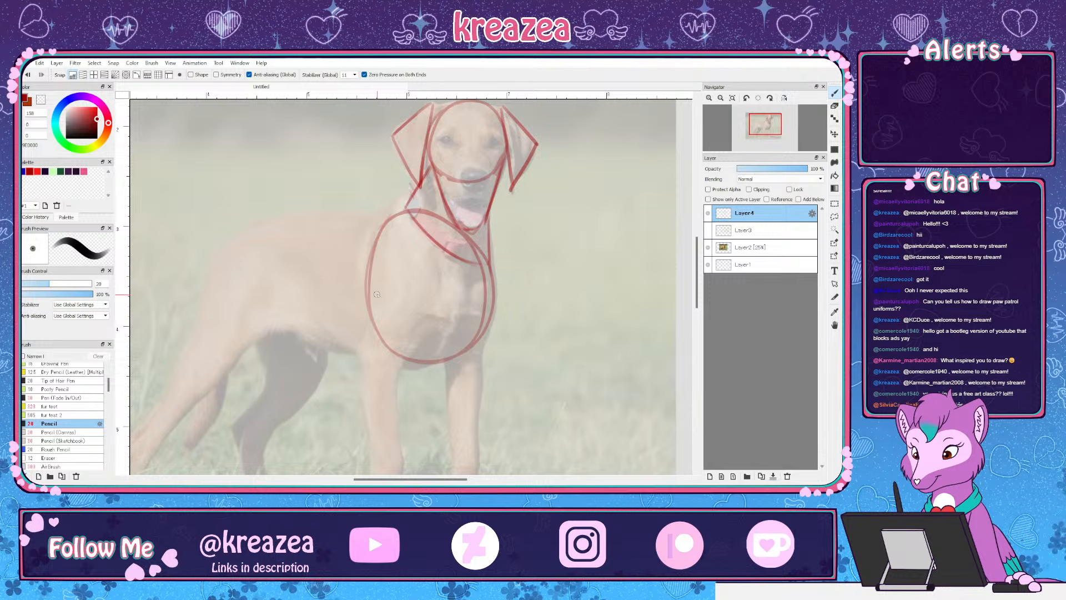
Undo the trial curve at the dog's rear belly and draw an upright oval over the hindquarters with the Pencil
left_click_drag(447, 333, 478, 324)
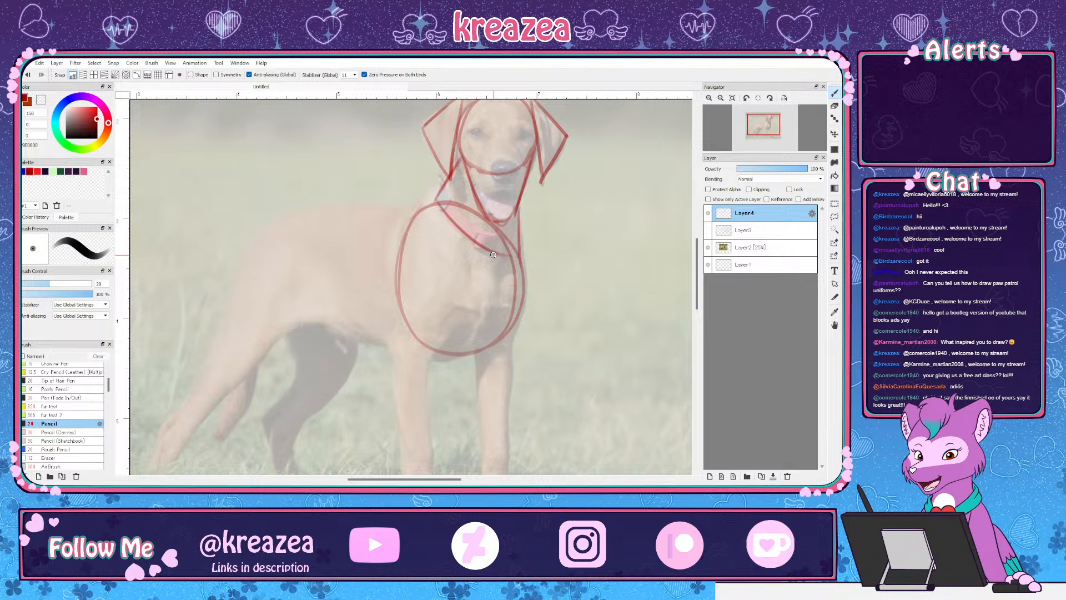
scroll(493, 254, "down", 1)
scroll(492, 259, "up", 1)
scroll(477, 245, "down", 1)
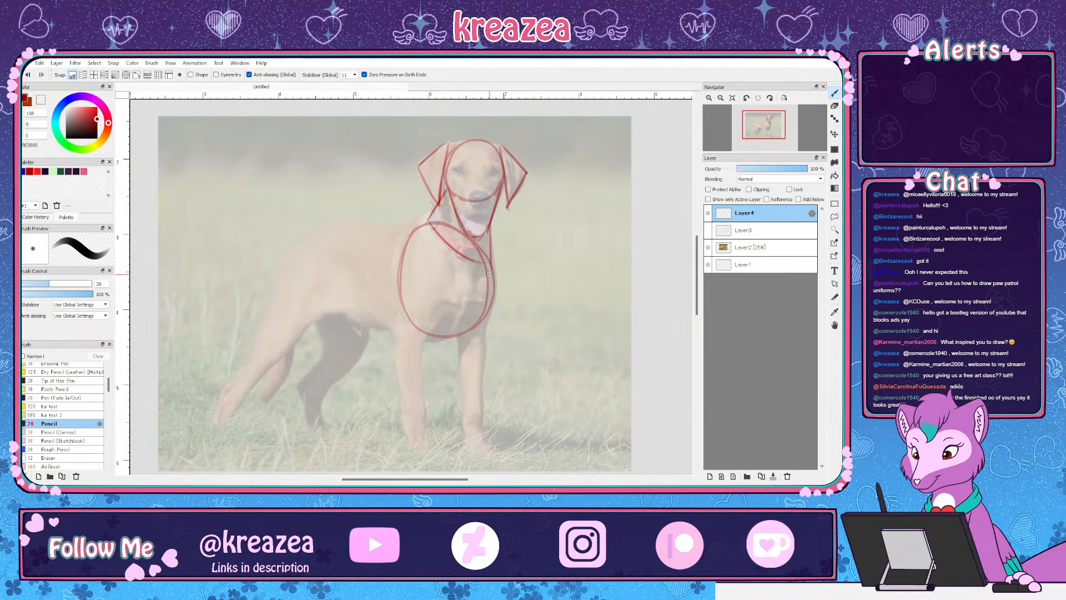
scroll(451, 234, "up", 1)
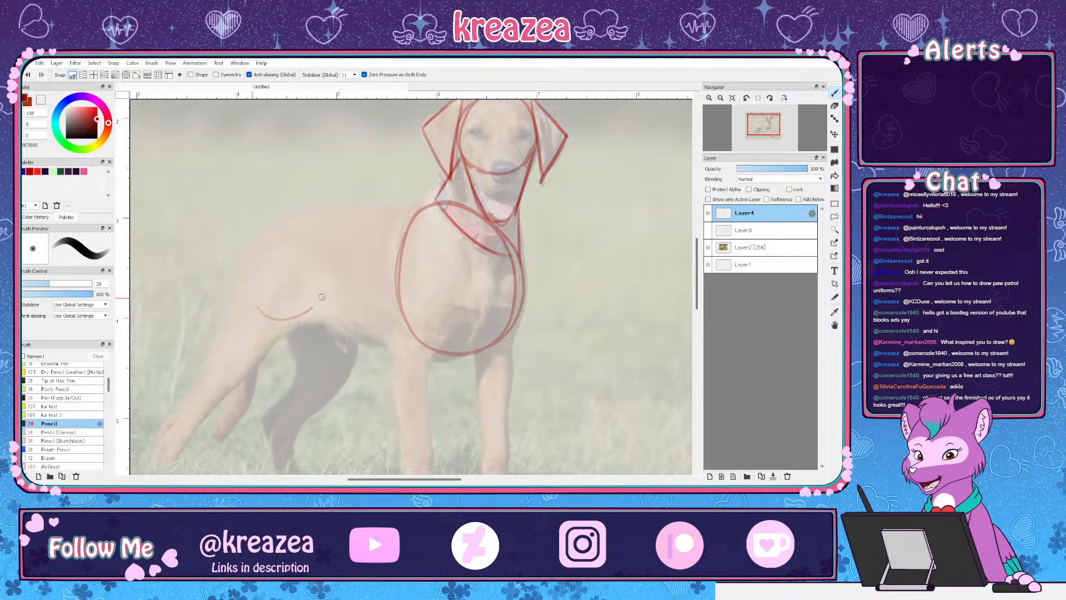
key("ctrl+z")
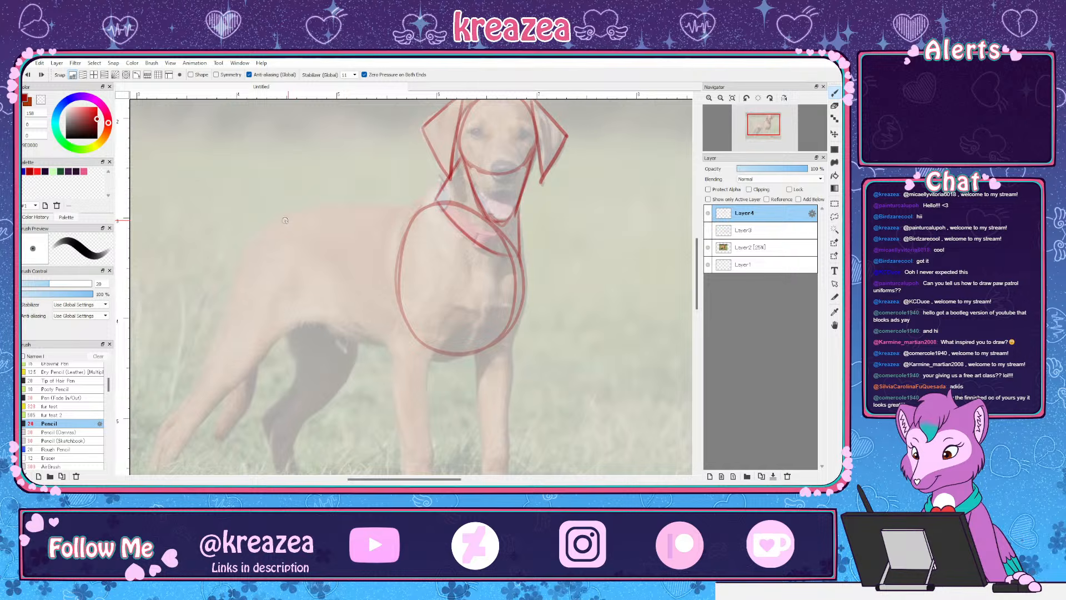
mouse_move(286, 221)
left_mouse_down()
mouse_move(267, 312)
mouse_move(336, 222)
mouse_move(258, 309)
mouse_move(319, 208)
left_mouse_up()
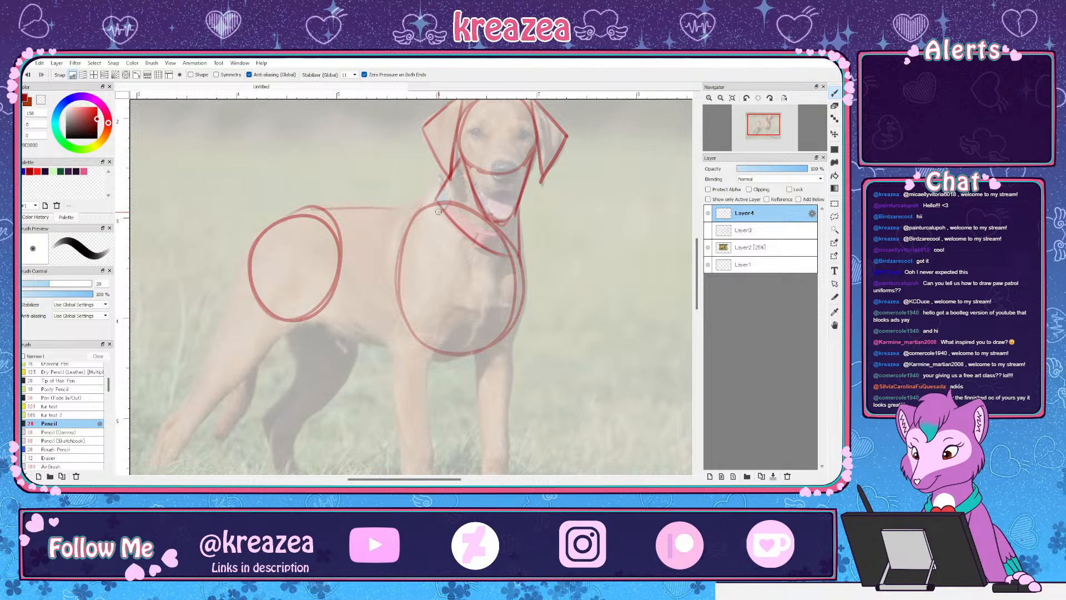
Connect the hindquarters oval to the chest oval with a back line and a belly line
left_click_drag(314, 209, 413, 211)
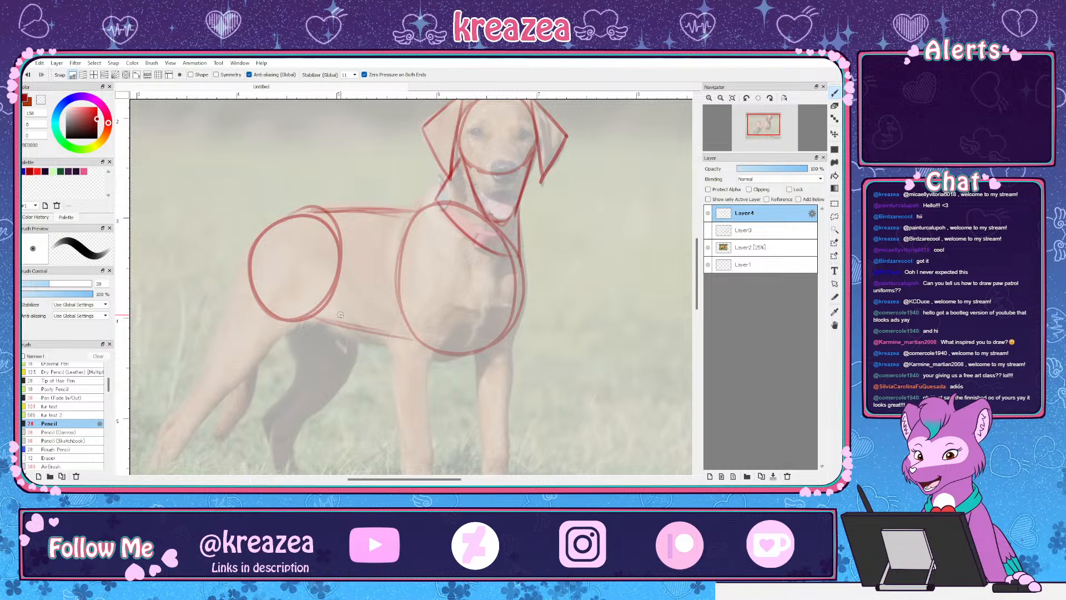
left_click_drag(314, 319, 420, 337)
left_click_drag(382, 211, 418, 204)
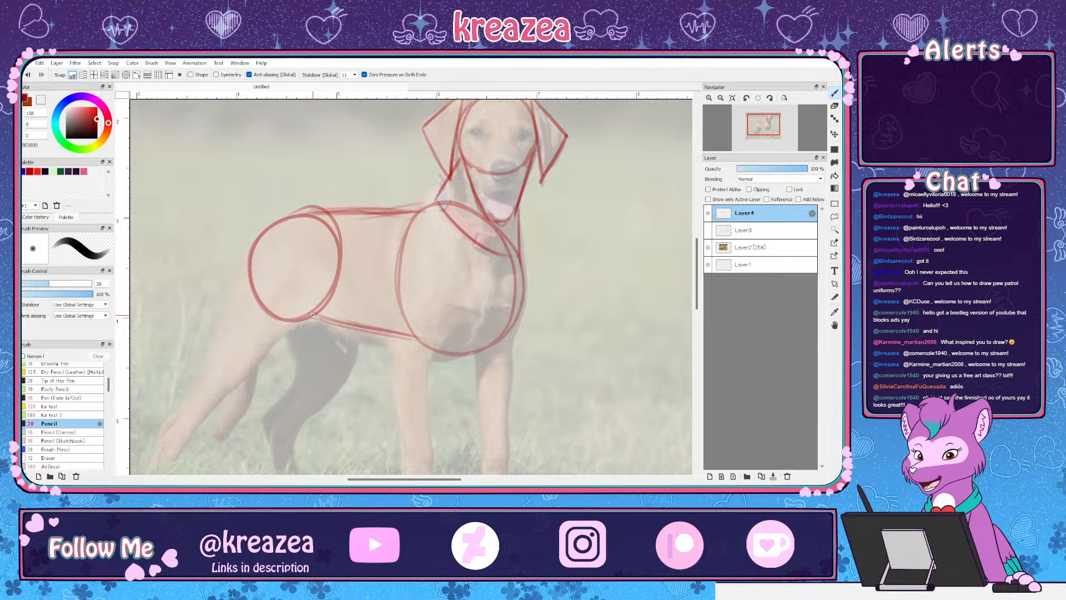
Draw the front leg nearest the belly as a long tapering shape from the chest oval down, closed at the paw
mouse_move(511, 381)
left_mouse_down()
mouse_move(522, 320)
mouse_move(528, 331)
mouse_move(507, 323)
mouse_move(515, 314)
mouse_move(513, 324)
left_mouse_up()
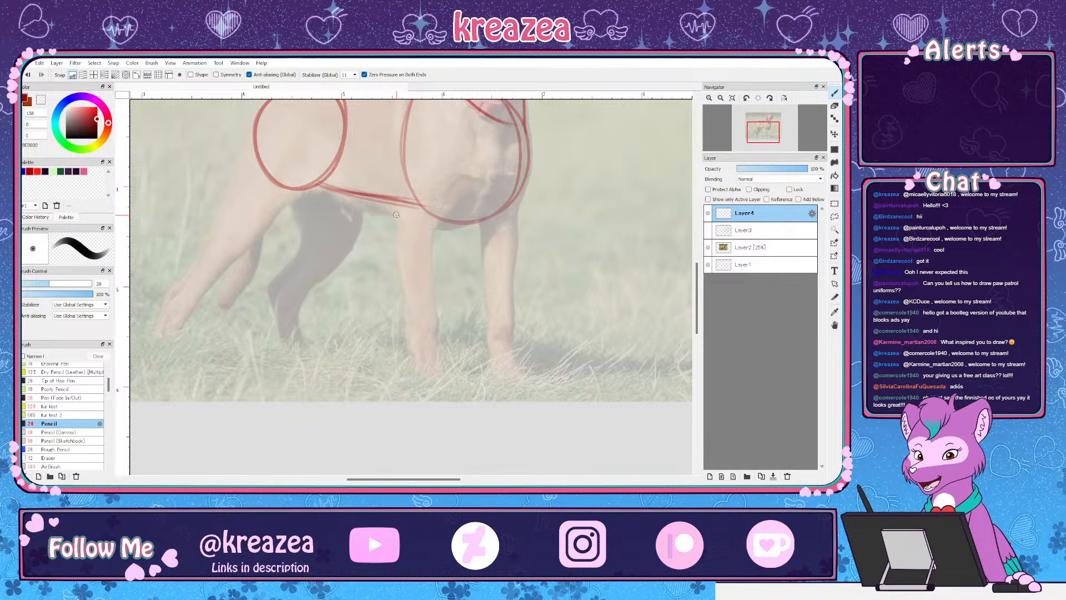
left_click_drag(394, 207, 416, 365)
left_click_drag(431, 208, 443, 336)
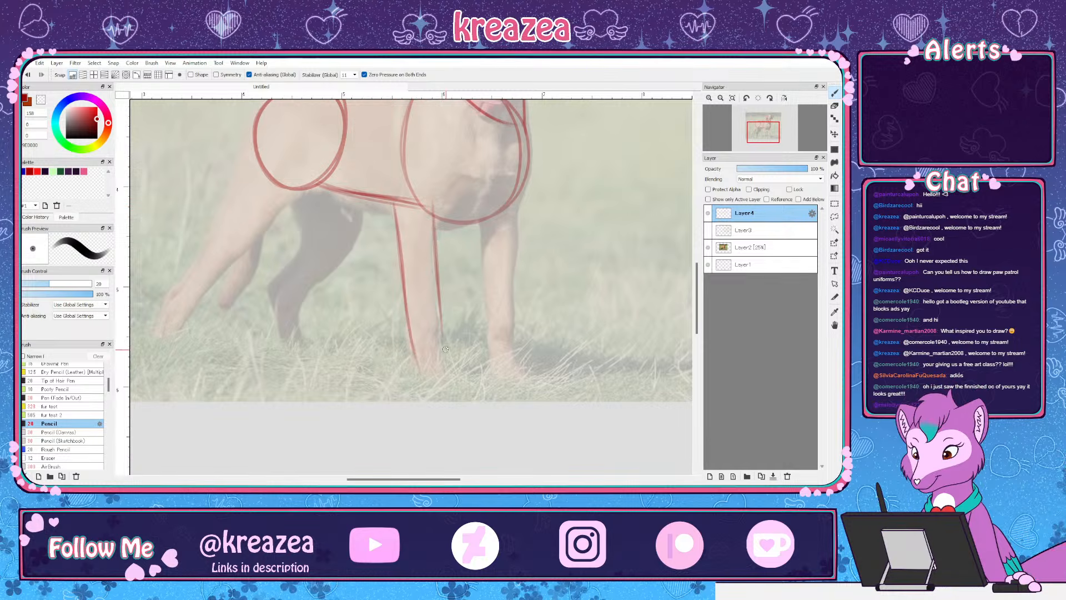
mouse_move(420, 371)
left_mouse_down()
mouse_move(448, 376)
mouse_move(444, 347)
mouse_move(449, 375)
left_mouse_up()
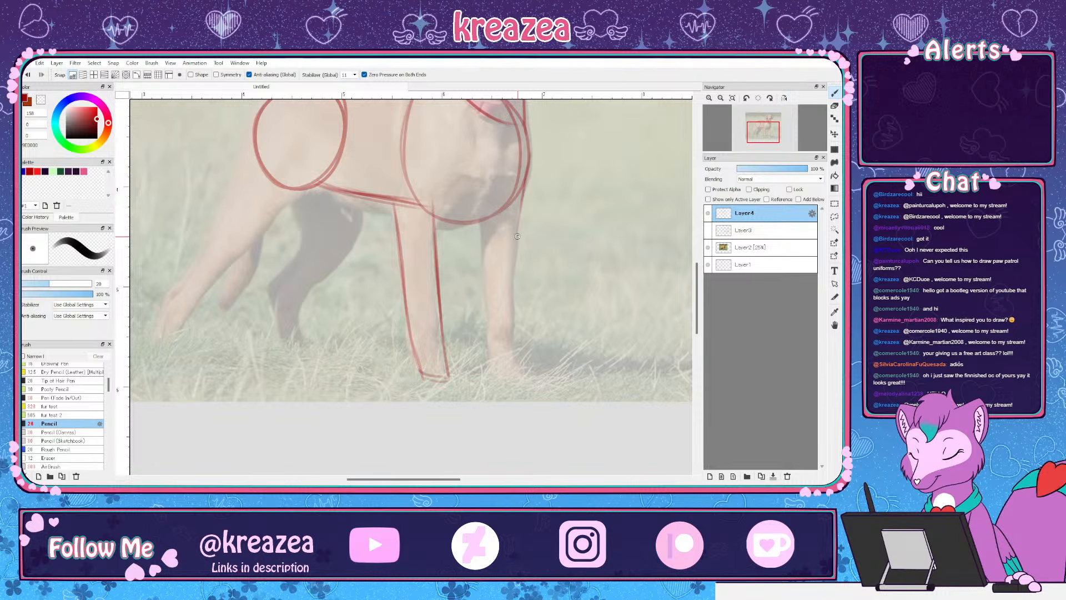
Draw the other front leg as two long lines from the front of the chest oval down, ending in a slanted paw line
left_click_drag(525, 183, 516, 315)
left_click_drag(518, 222, 511, 355)
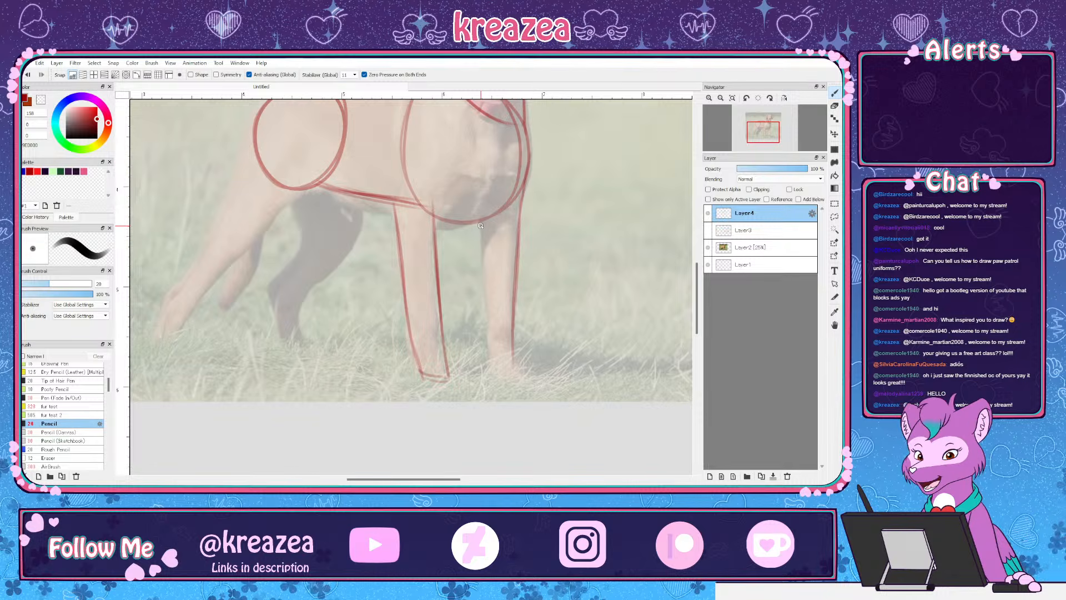
left_click_drag(479, 221, 489, 344)
mouse_move(483, 303)
left_mouse_down()
mouse_move(491, 367)
mouse_move(520, 374)
left_mouse_up()
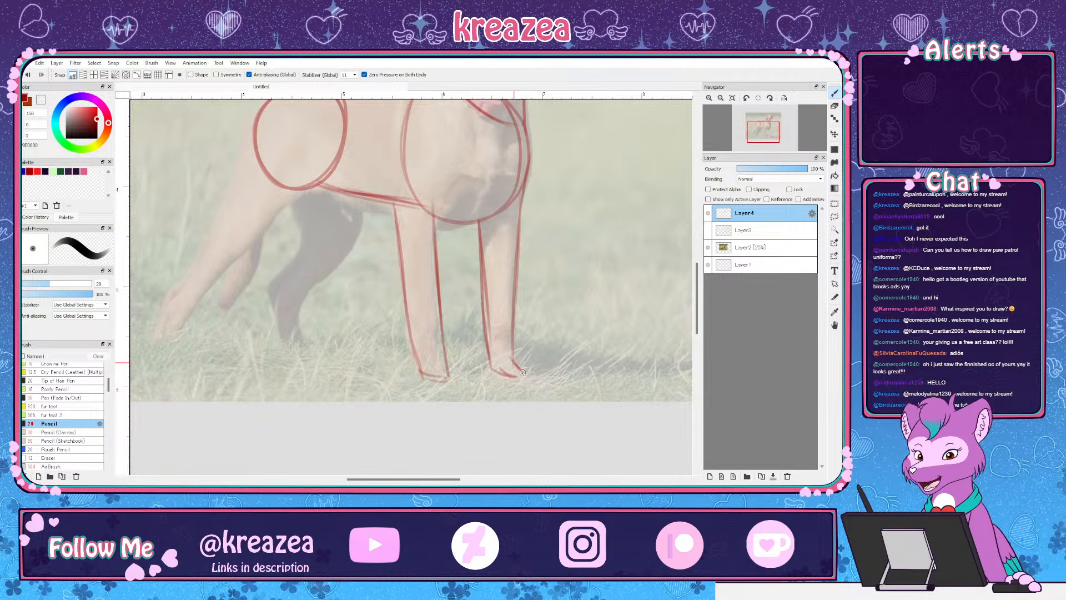
Draw the near hind leg's thigh as a tapering shape from the hindquarters oval to the hock, with a line inside the oval
scroll(447, 312, "up", 3)
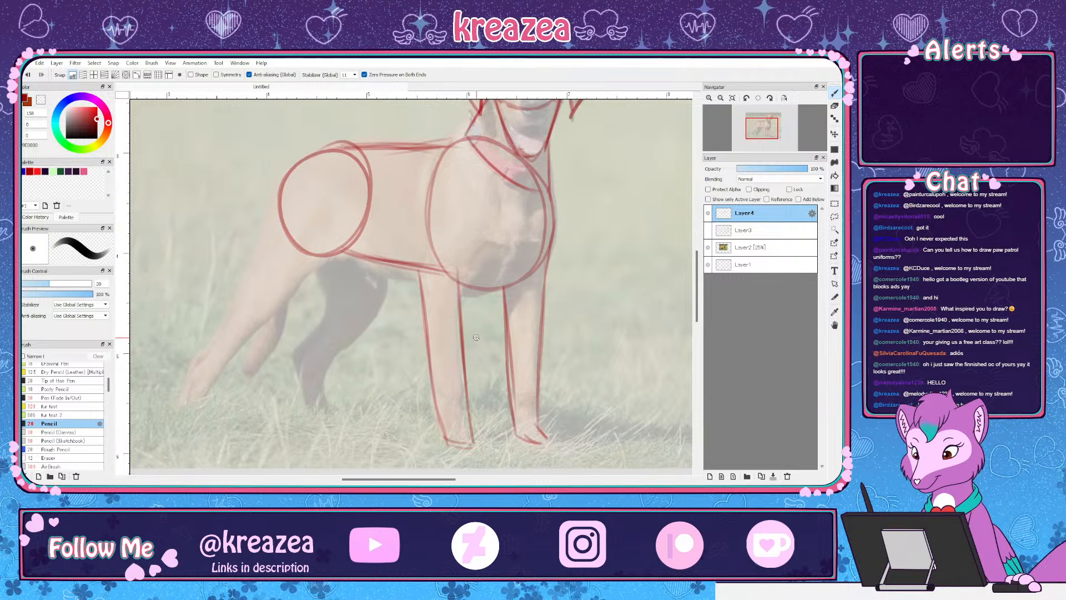
scroll(475, 337, "down", 3)
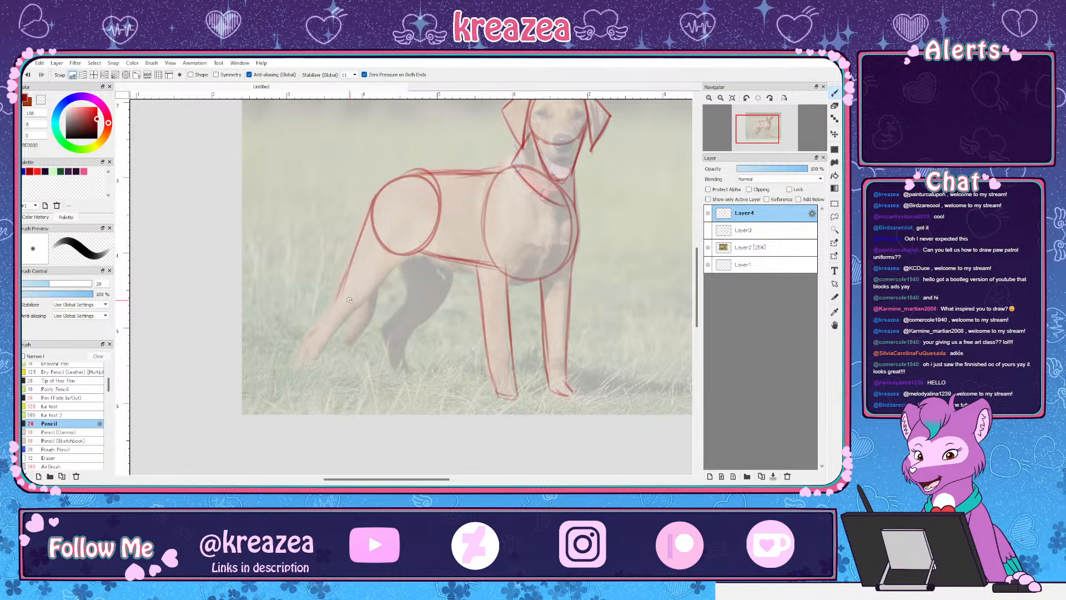
left_click_drag(357, 304, 394, 261)
left_click_drag(336, 302, 346, 309)
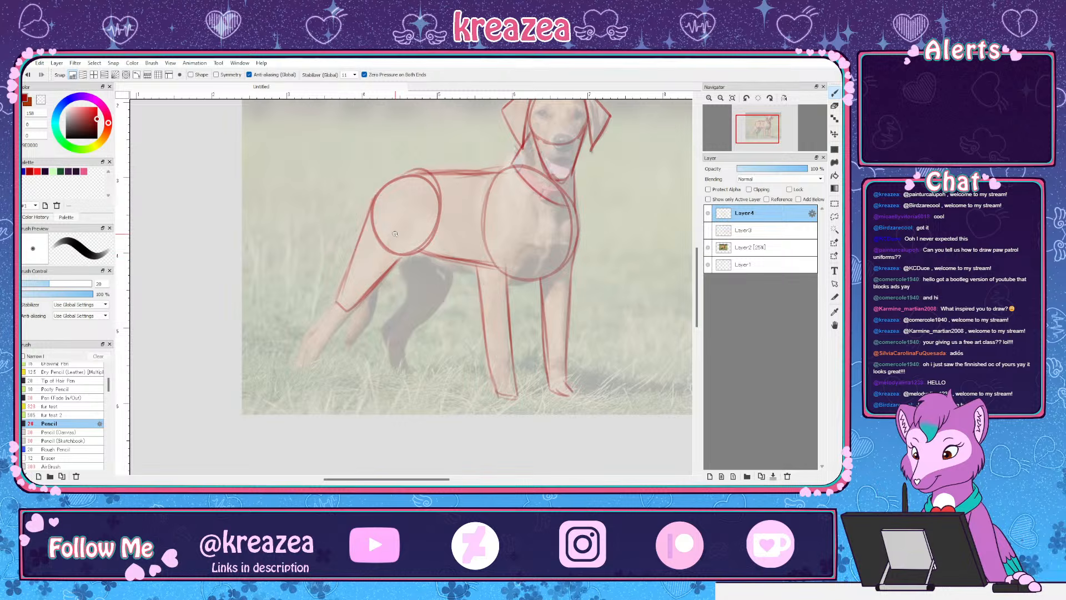
left_click_drag(375, 209, 392, 231)
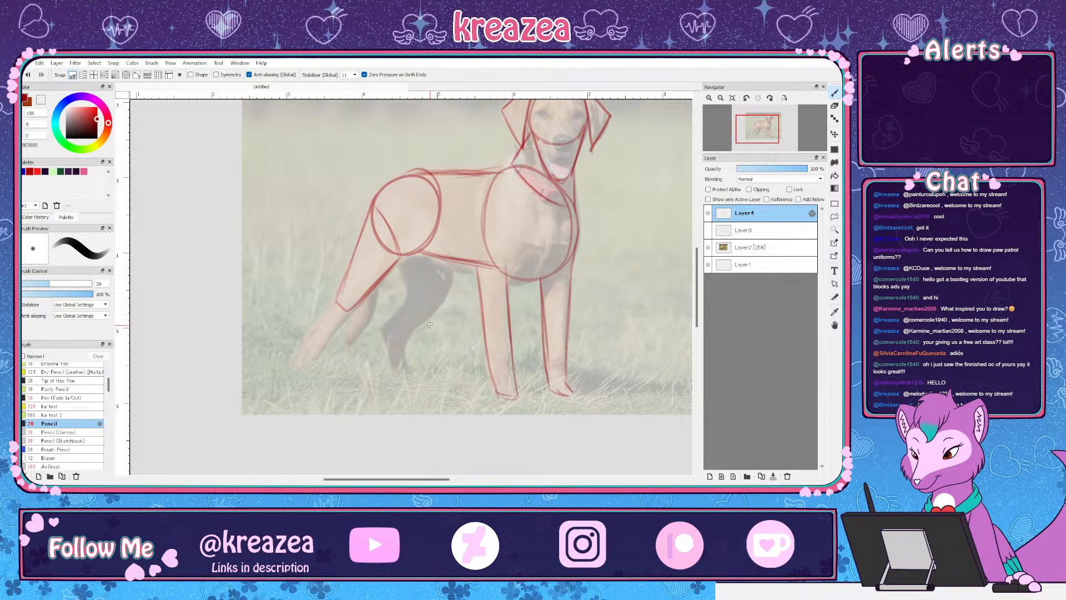
Extend the near hind leg below the hock with a slanted lower-leg segment and a four-sided paw
left_click_drag(424, 341, 450, 303)
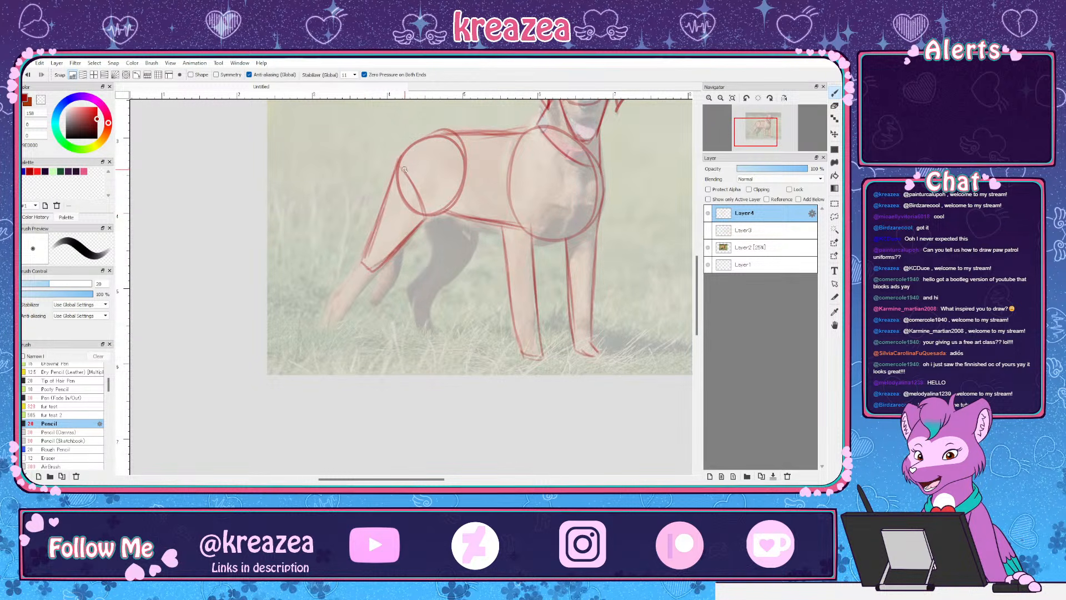
mouse_move(361, 260)
left_mouse_down()
mouse_move(336, 291)
mouse_move(346, 305)
mouse_move(371, 272)
left_mouse_up()
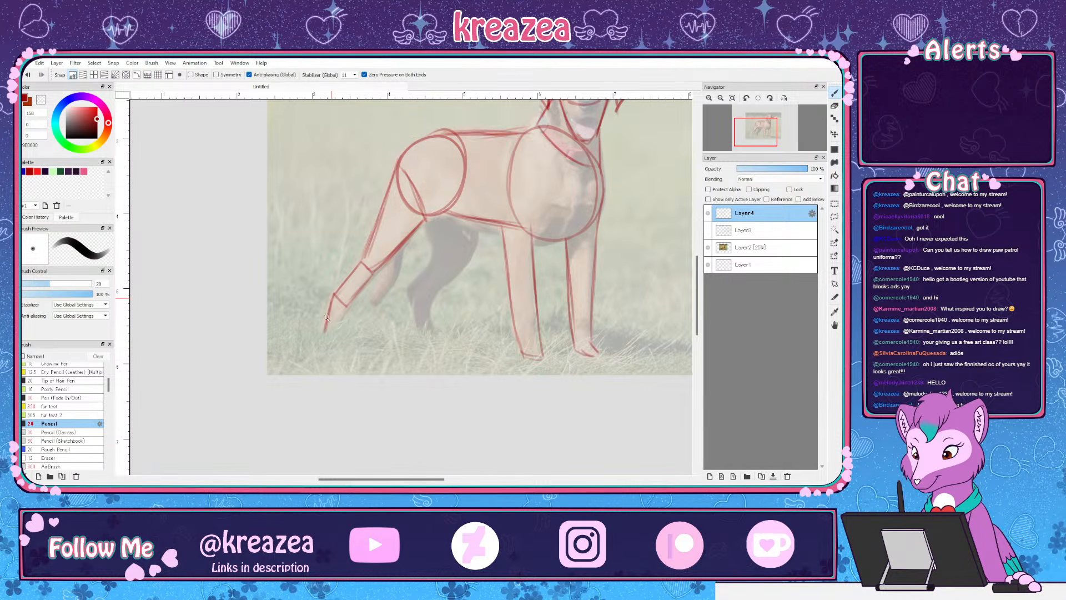
mouse_move(333, 294)
left_mouse_down()
mouse_move(325, 332)
mouse_move(338, 328)
left_mouse_up()
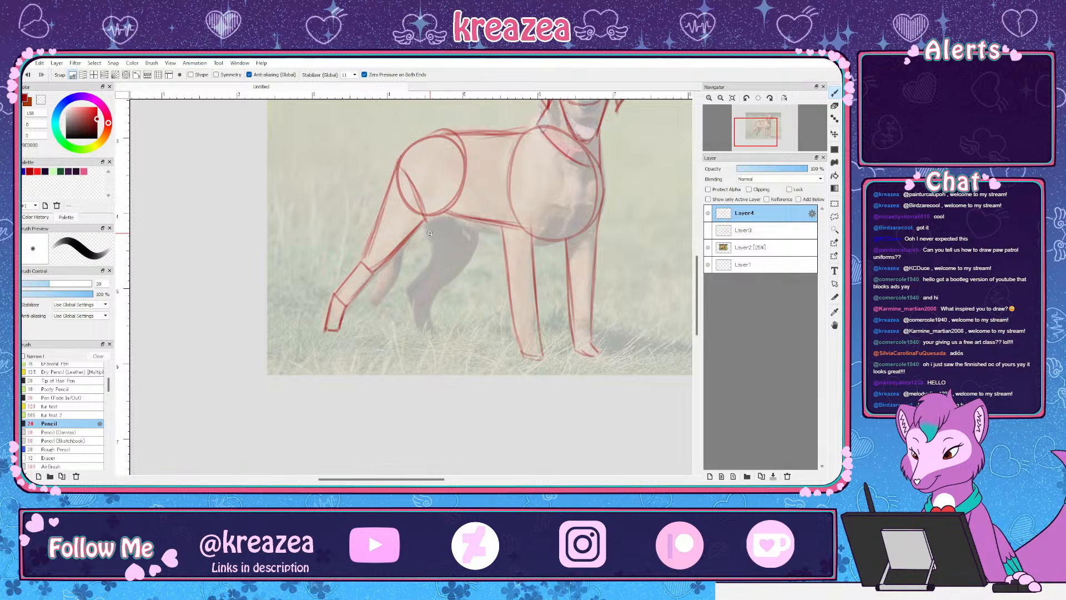
Draw the far hind leg below the belly as angular thigh and lower-leg blocks ending in a small paw
left_click_drag(426, 220, 433, 259)
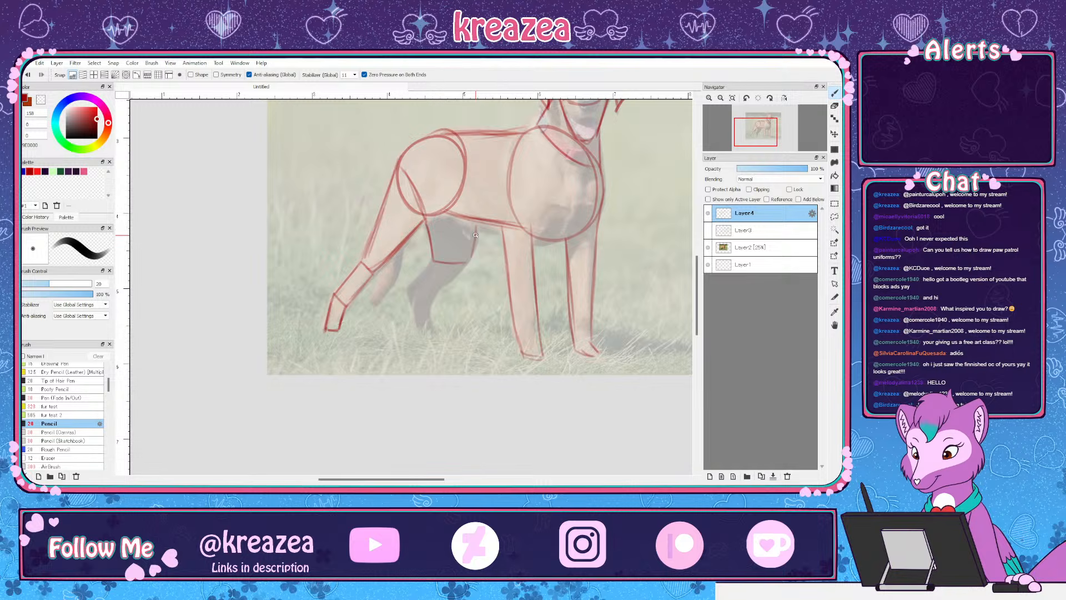
left_click_drag(476, 227, 471, 261)
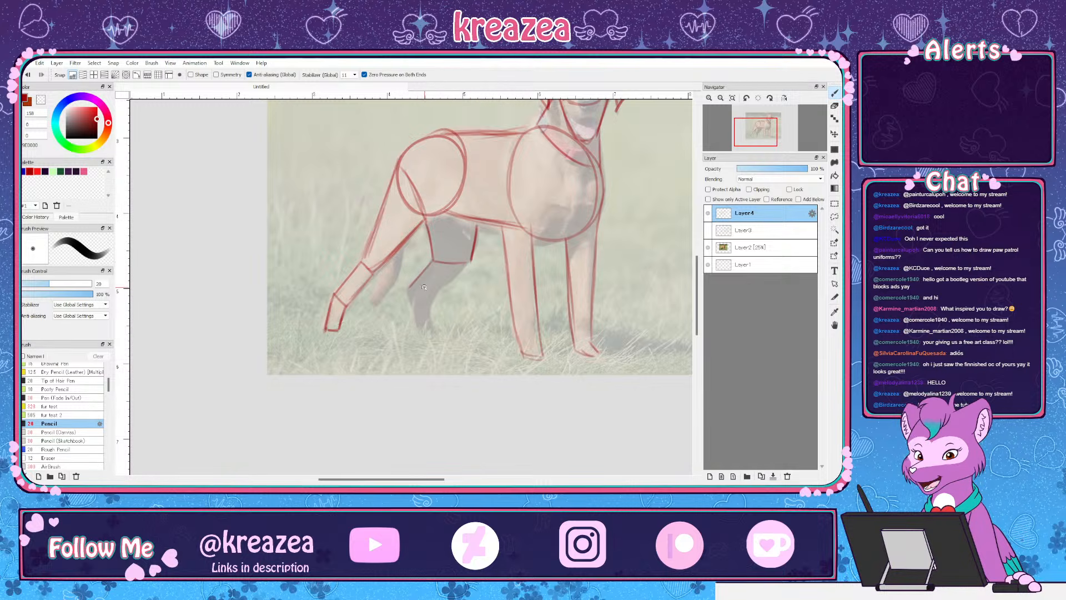
mouse_move(417, 289)
left_mouse_down()
mouse_move(456, 272)
mouse_move(433, 291)
left_mouse_up()
mouse_move(476, 320)
left_mouse_down()
mouse_move(426, 296)
mouse_move(438, 268)
mouse_move(439, 292)
left_mouse_up()
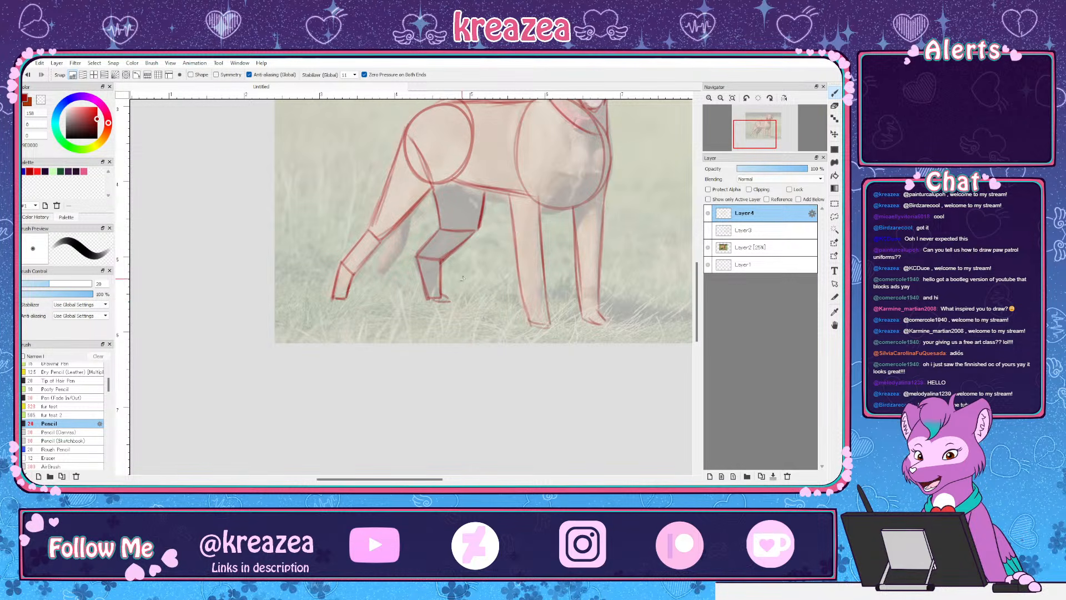
Hide the reference photo layer so that only the construction shapes are displayed
scroll(517, 294, "up", 5)
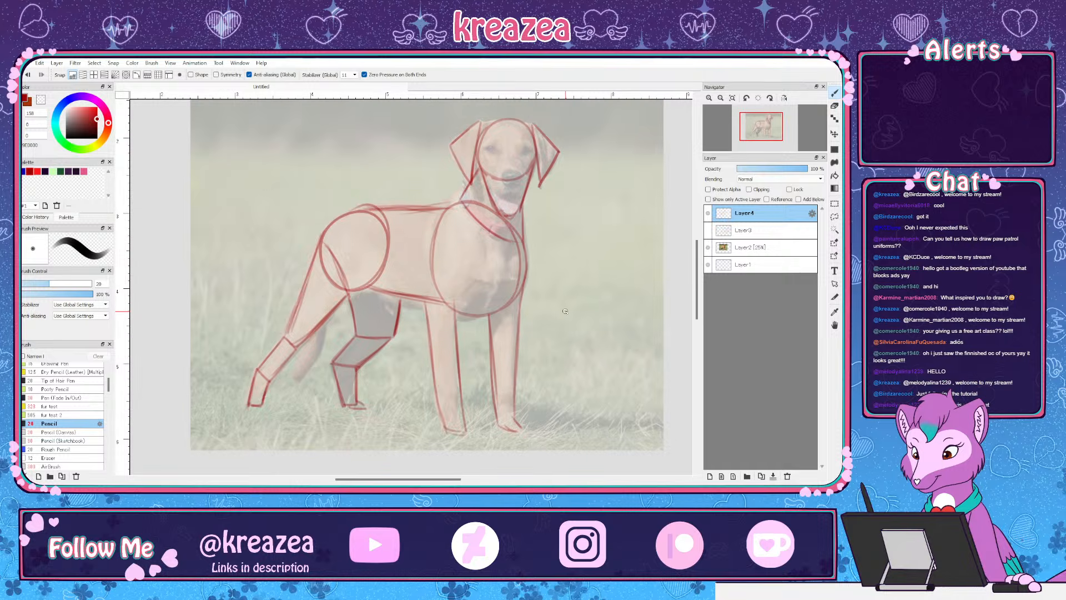
key("ctrl+minus")
key("ctrl+plus")
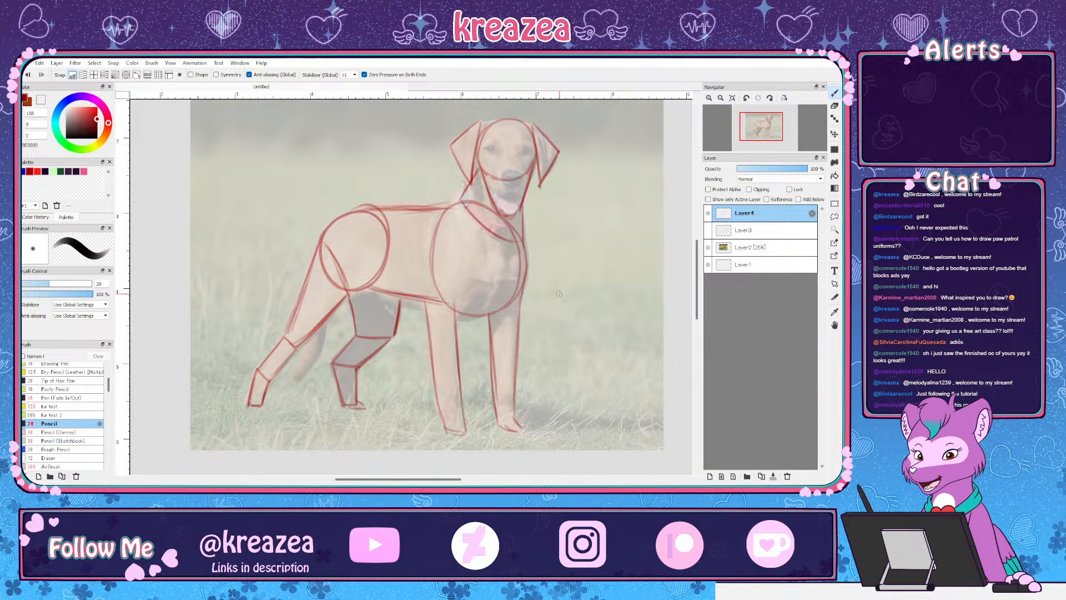
scroll(550, 298, "down", 1)
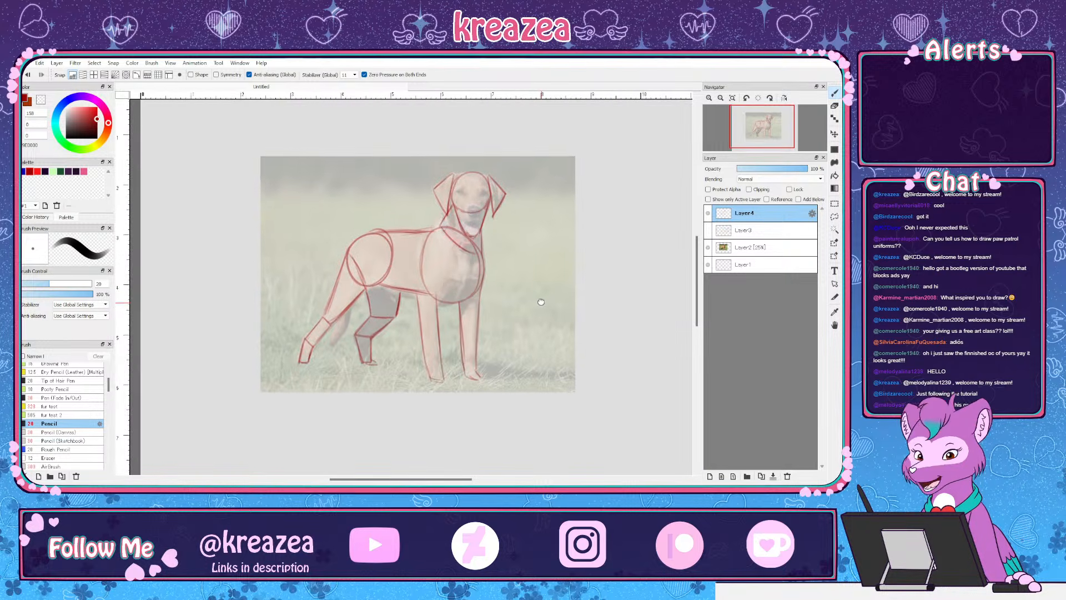
left_click_drag(541, 302, 536, 299)
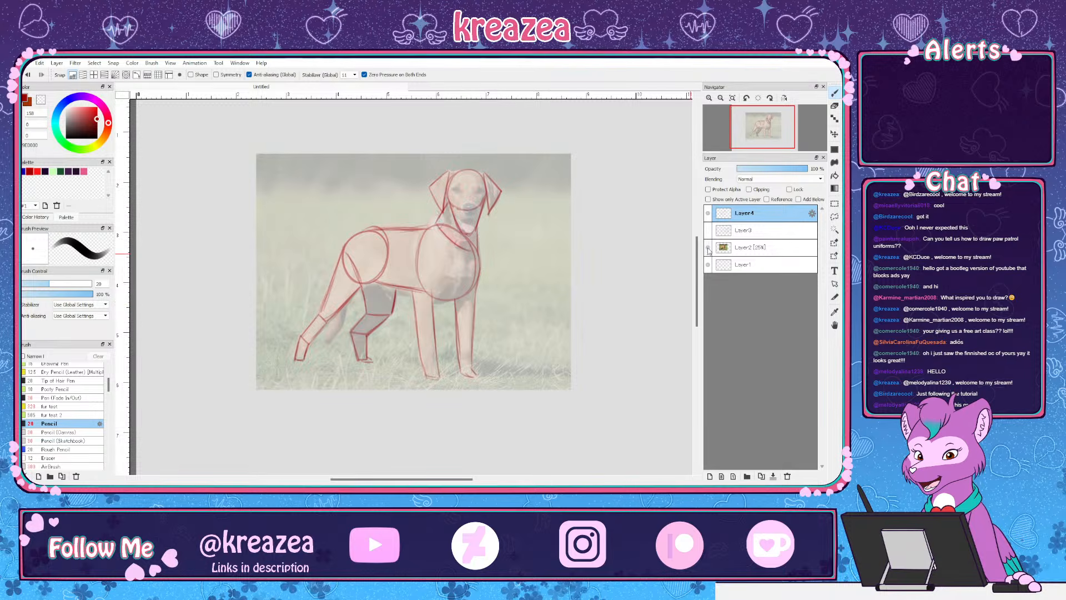
left_click(708, 248)
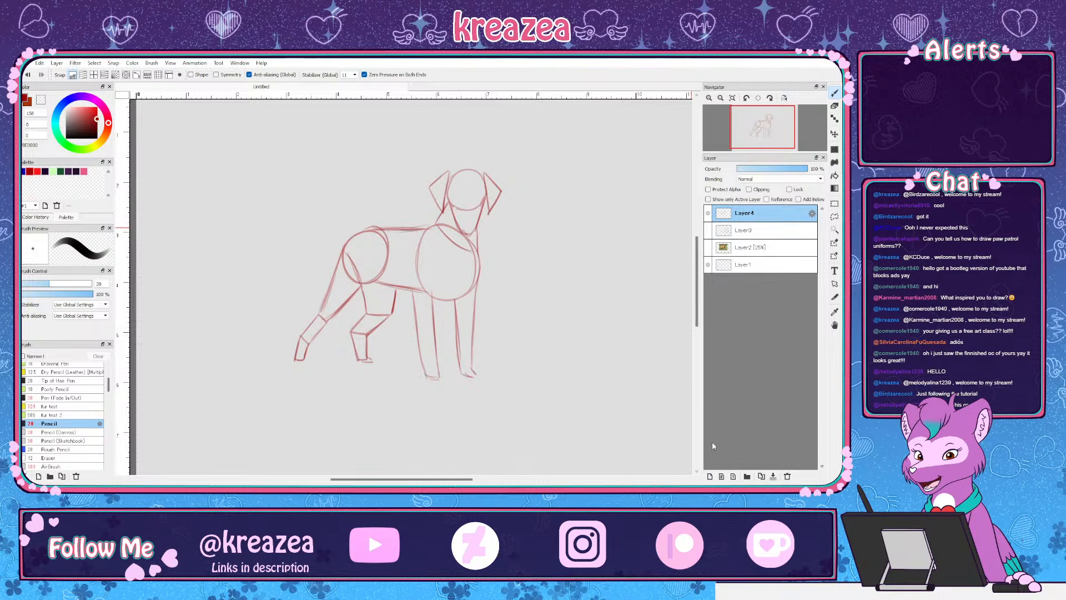
Add a new layer above the construction shapes, reduce the shapes layer's opacity to 30%, and reselect the new layer
left_click(710, 476)
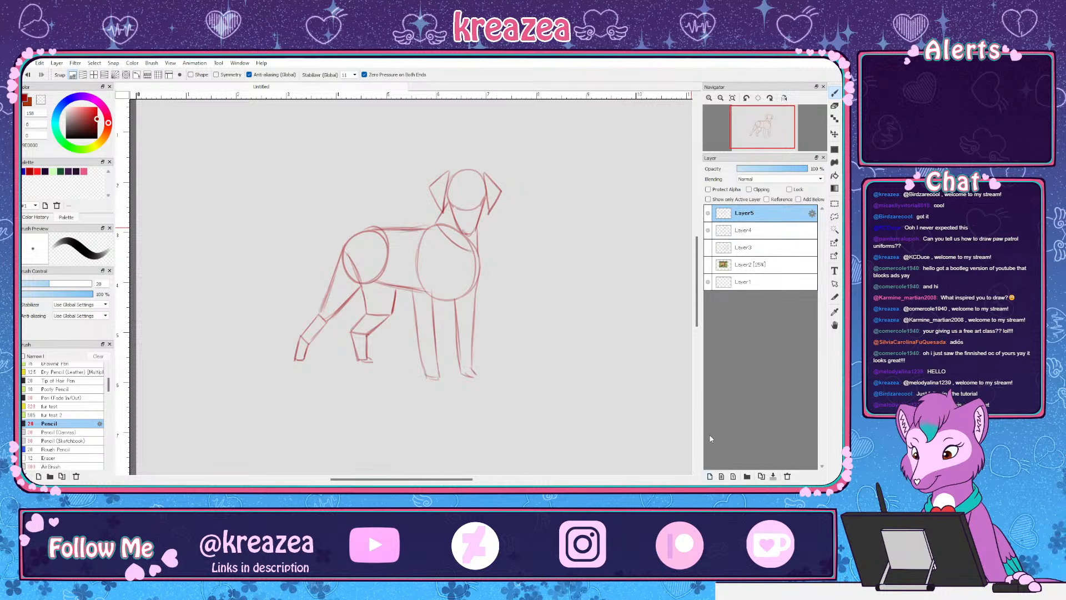
left_click(755, 230)
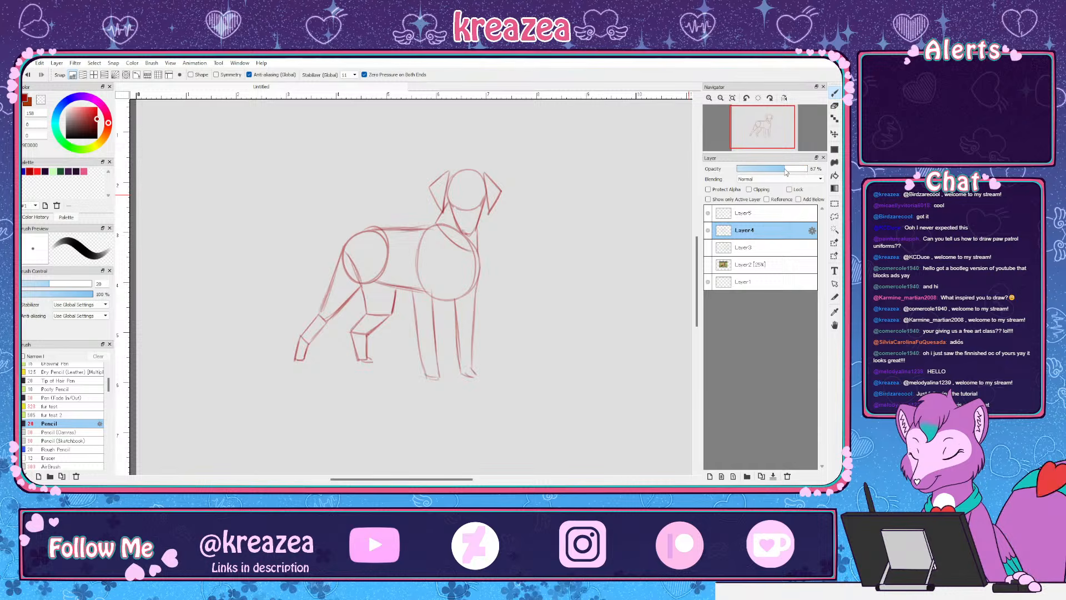
left_click(767, 172)
left_click_drag(767, 172, 758, 171)
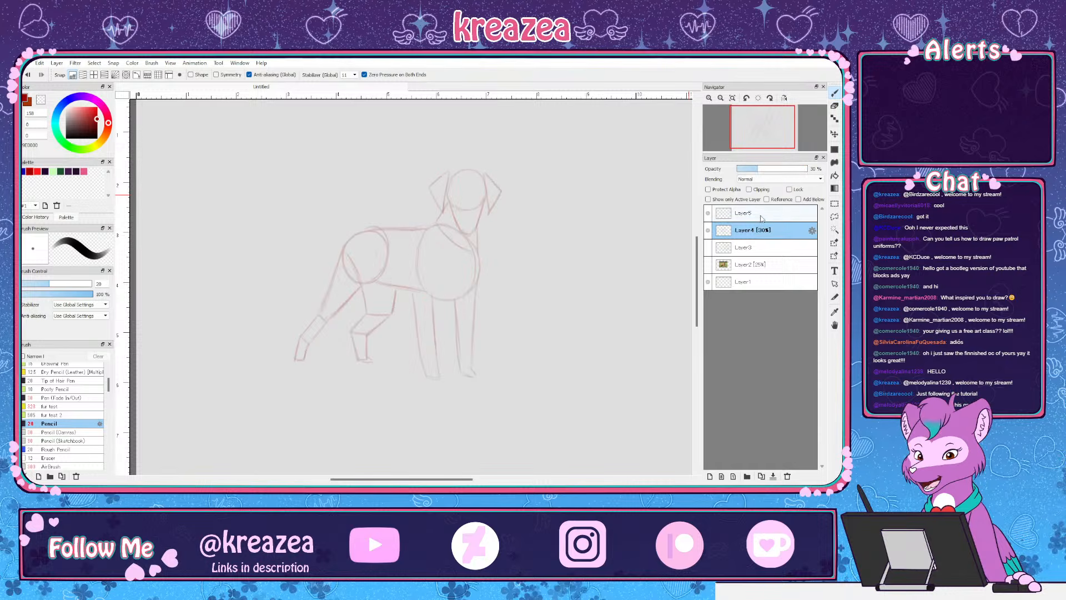
left_click(755, 214)
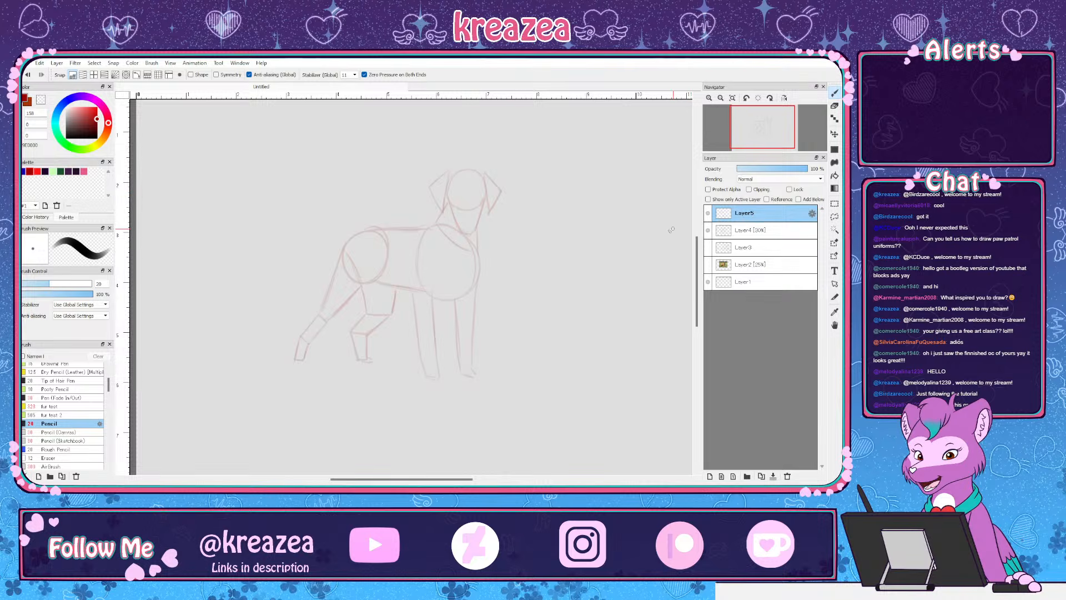
Switch the drawing colour to dark blue and draw a shallow arc along the top of the dog's head between the ears
key("x")
left_click(25, 172)
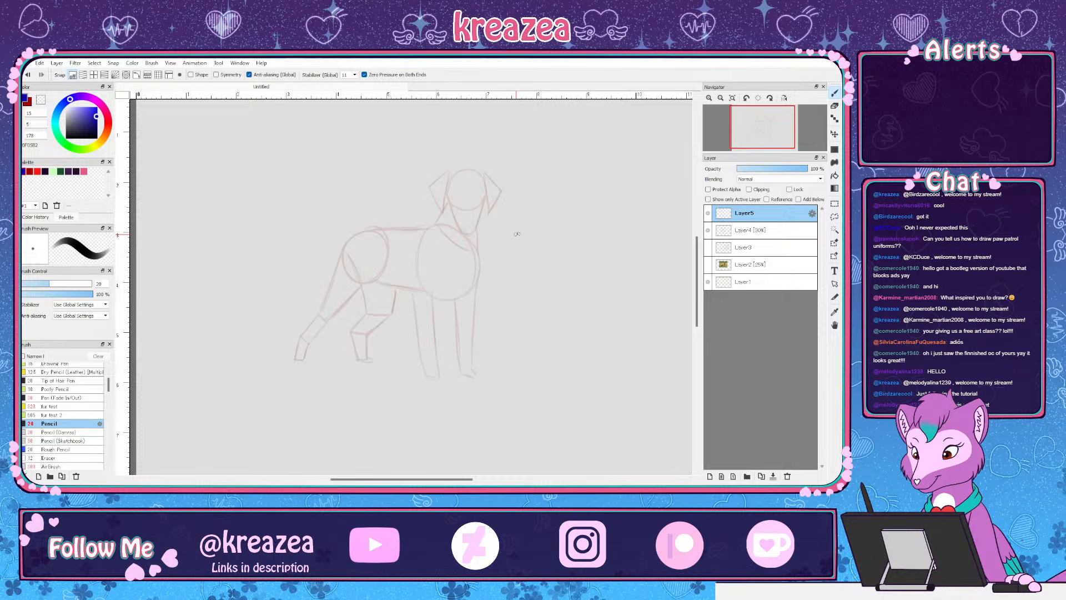
key("ctrl+plus")
key("ctrl+plus")
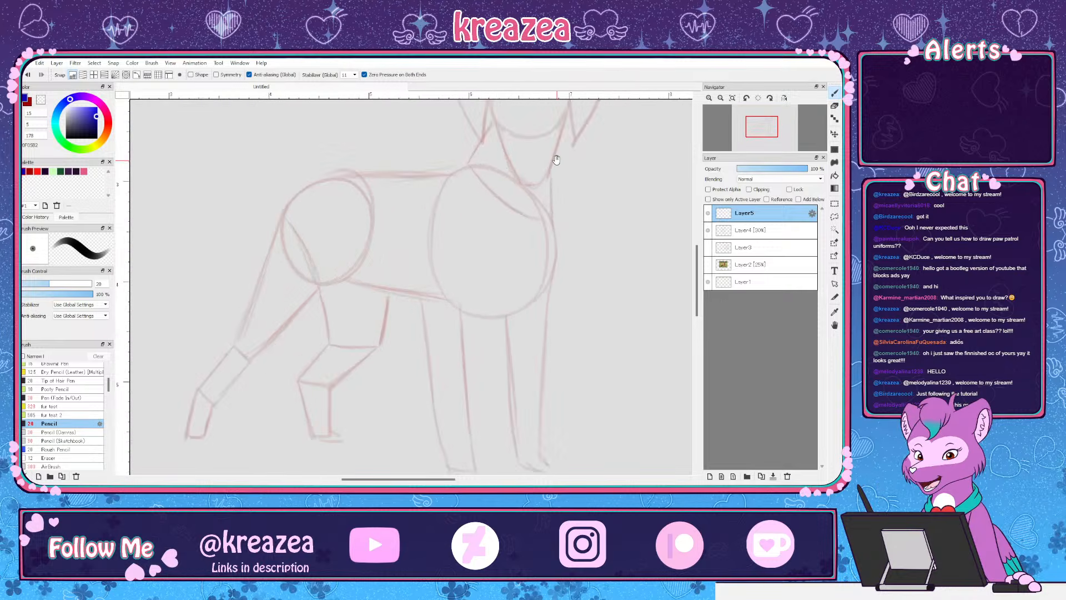
left_click_drag(556, 160, 470, 272)
key("ctrl+plus")
left_click_drag(504, 218, 485, 255)
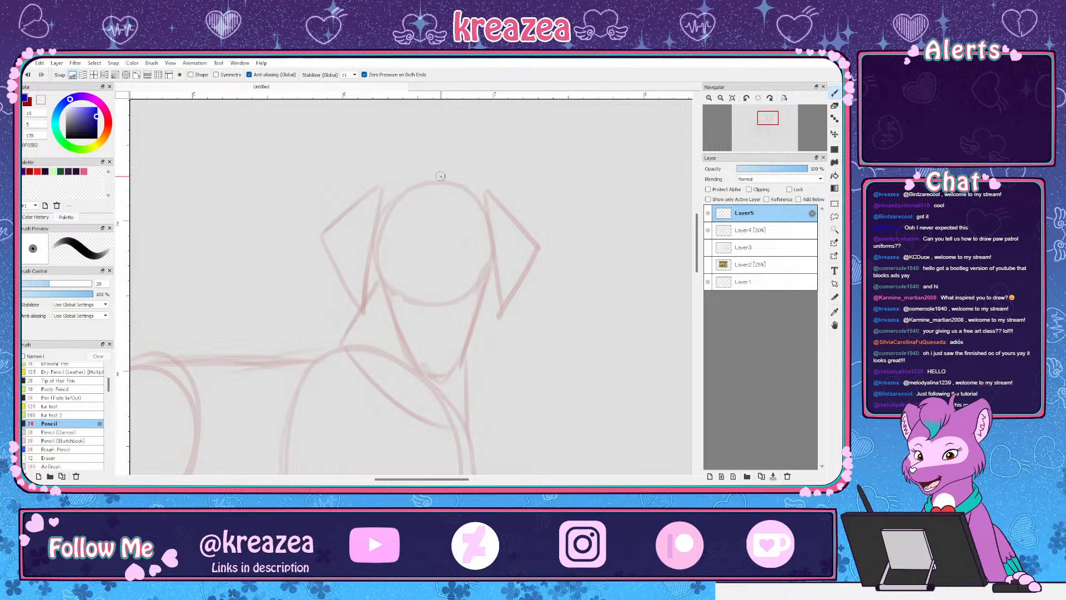
mouse_move(387, 187)
left_mouse_down()
mouse_move(444, 181)
mouse_move(482, 190)
left_mouse_up()
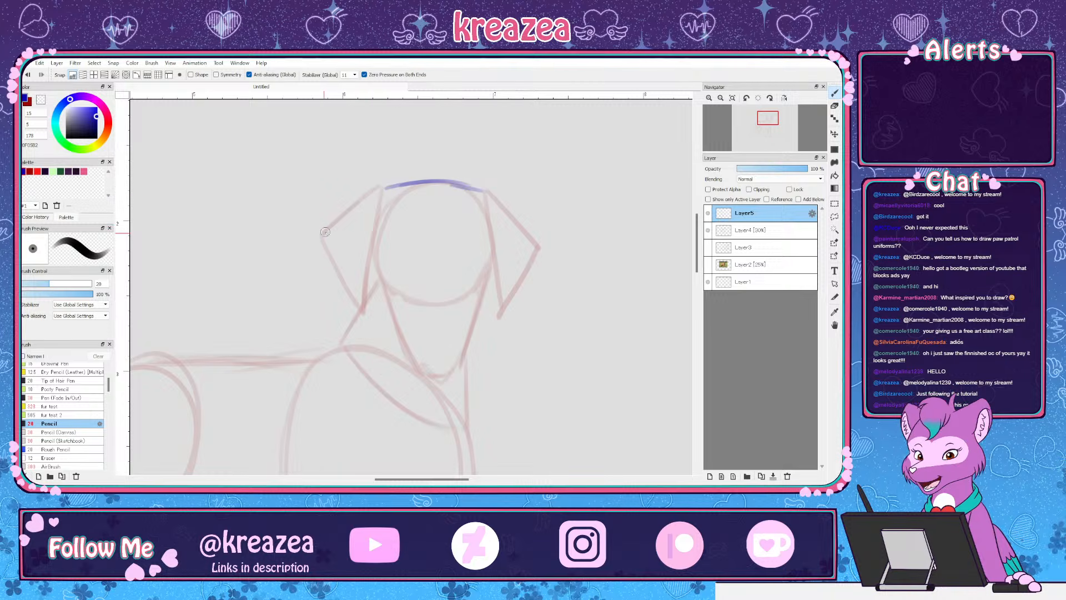
Outline the drooping ear on the body side of the head as an angular flap ending in a pointed tip
mouse_move(387, 187)
left_mouse_down()
mouse_move(326, 233)
mouse_move(336, 288)
left_mouse_up()
left_click_drag(325, 233, 355, 315)
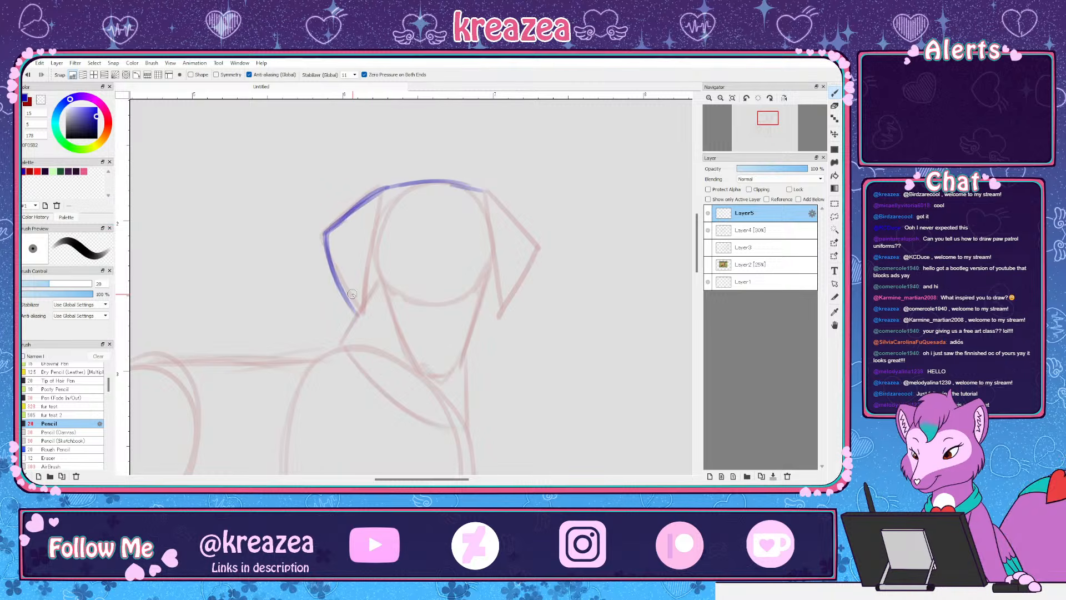
left_click_drag(336, 275, 359, 328)
left_click_drag(387, 188, 371, 261)
left_click_drag(386, 213, 359, 322)
Outline the opposite drooping ear as a matching angular flap and reinforce the line across the crown of the head
mouse_move(483, 186)
left_mouse_down()
mouse_move(535, 258)
mouse_move(495, 313)
left_mouse_up()
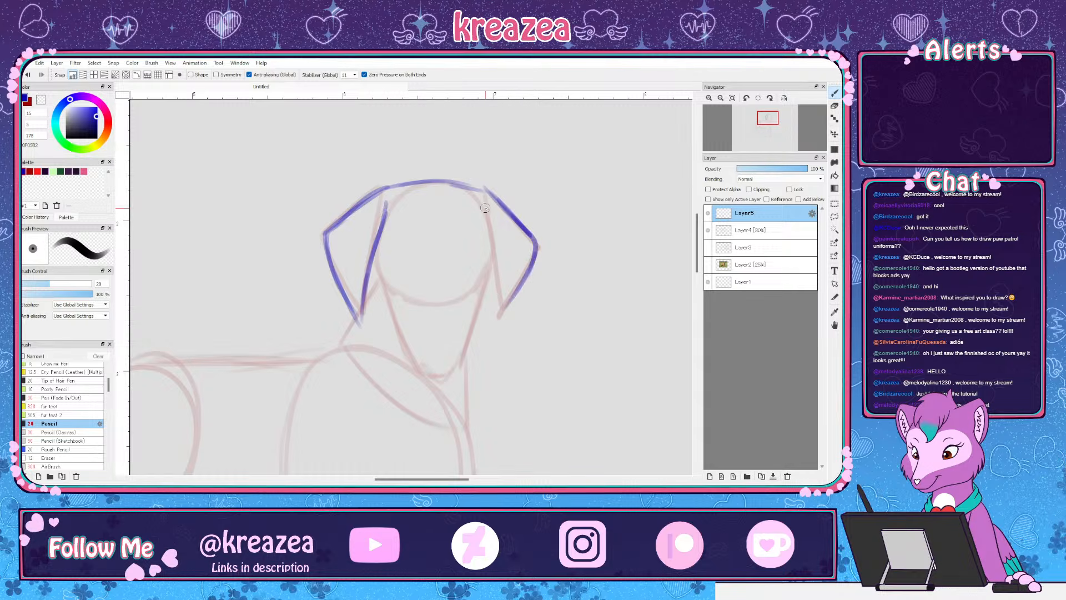
left_click_drag(484, 208, 501, 304)
mouse_move(495, 260)
left_mouse_down()
mouse_move(496, 315)
mouse_move(525, 278)
left_mouse_up()
left_click_drag(389, 189, 444, 181)
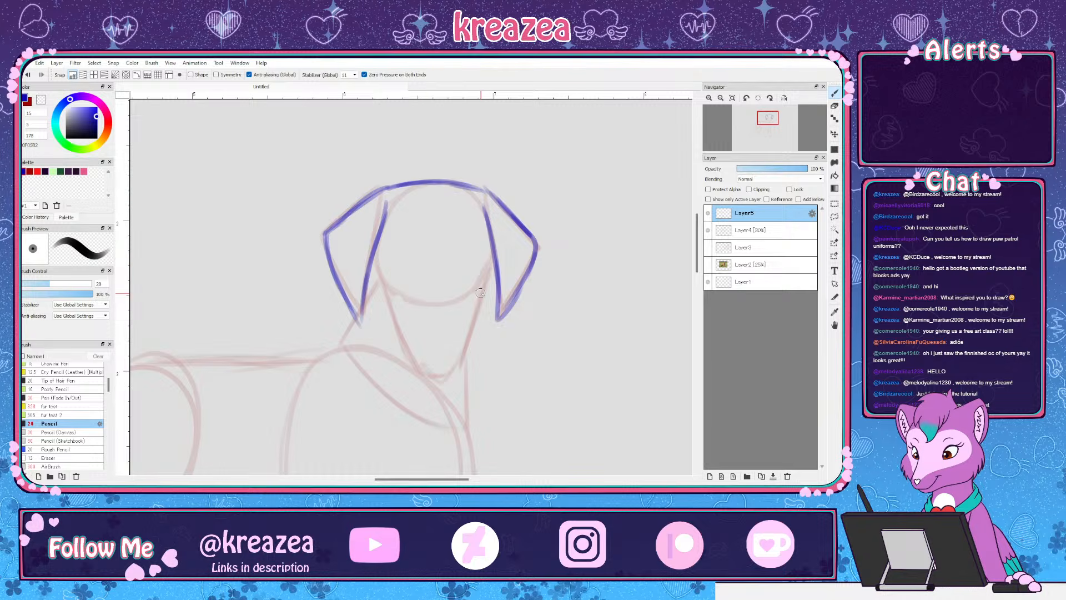
Draw the sides of the face tapering down to a rounded chin, and add a small rounded triangular nose between them
left_click_drag(489, 270, 445, 382)
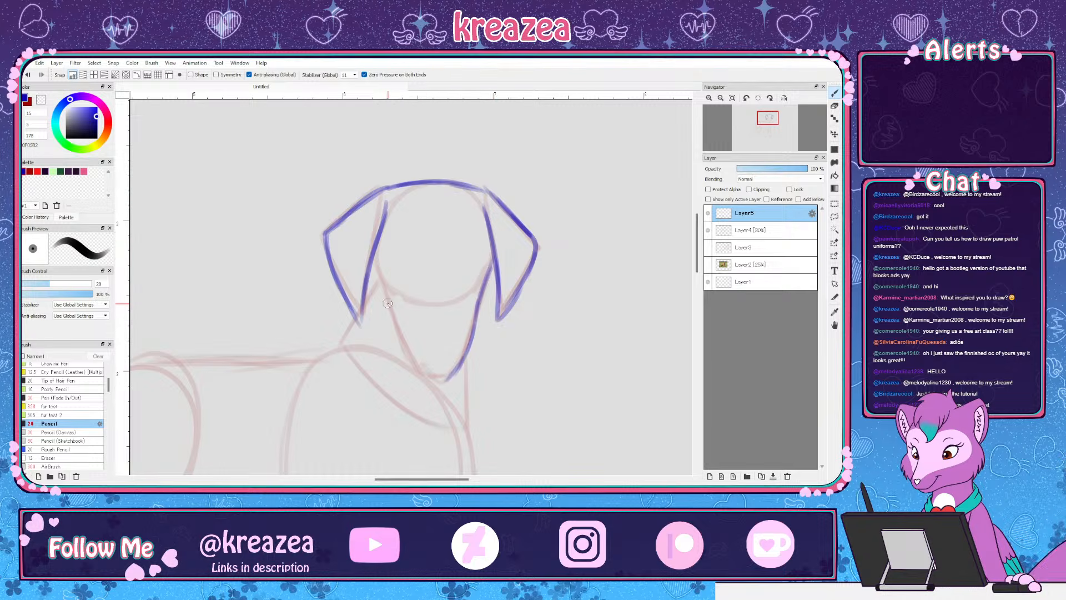
left_click_drag(387, 306, 420, 363)
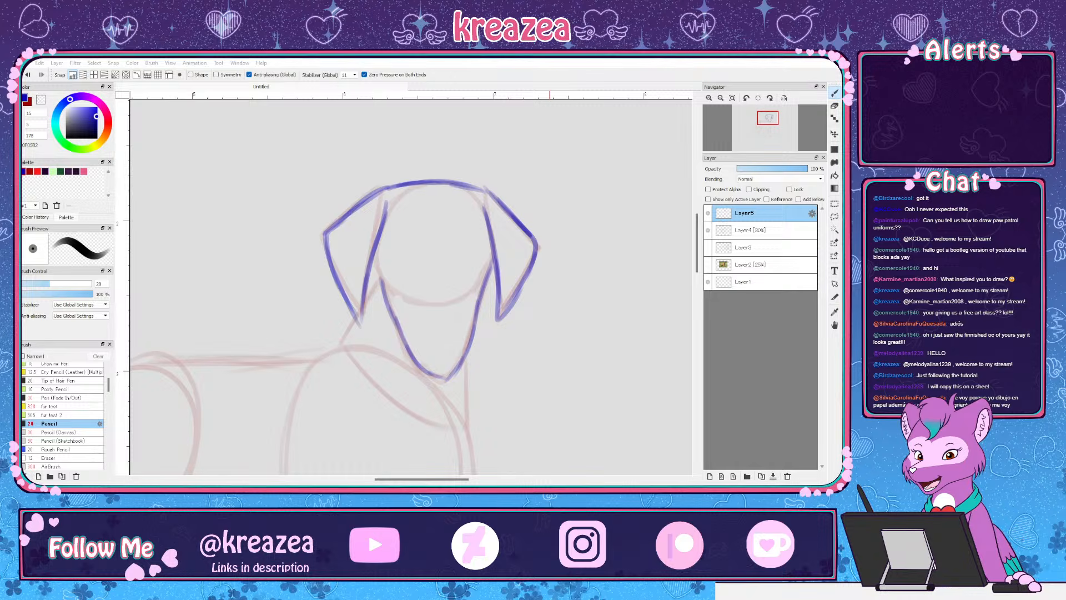
scroll(631, 248, "down", 2)
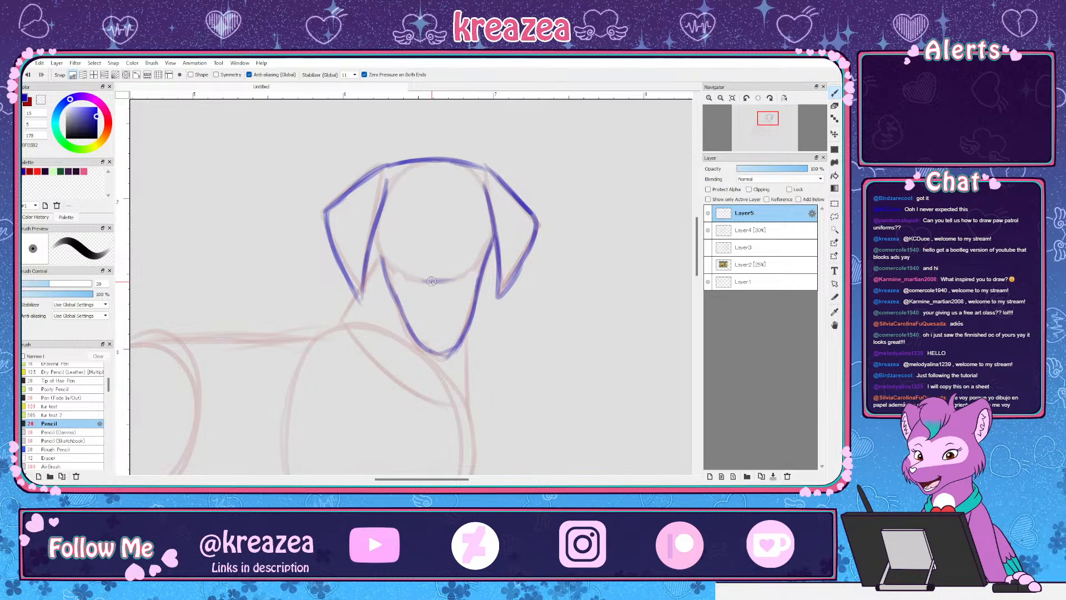
mouse_move(427, 282)
left_mouse_down()
mouse_move(455, 282)
mouse_move(448, 295)
mouse_move(443, 281)
mouse_move(427, 282)
mouse_move(455, 286)
mouse_move(427, 280)
left_mouse_up()
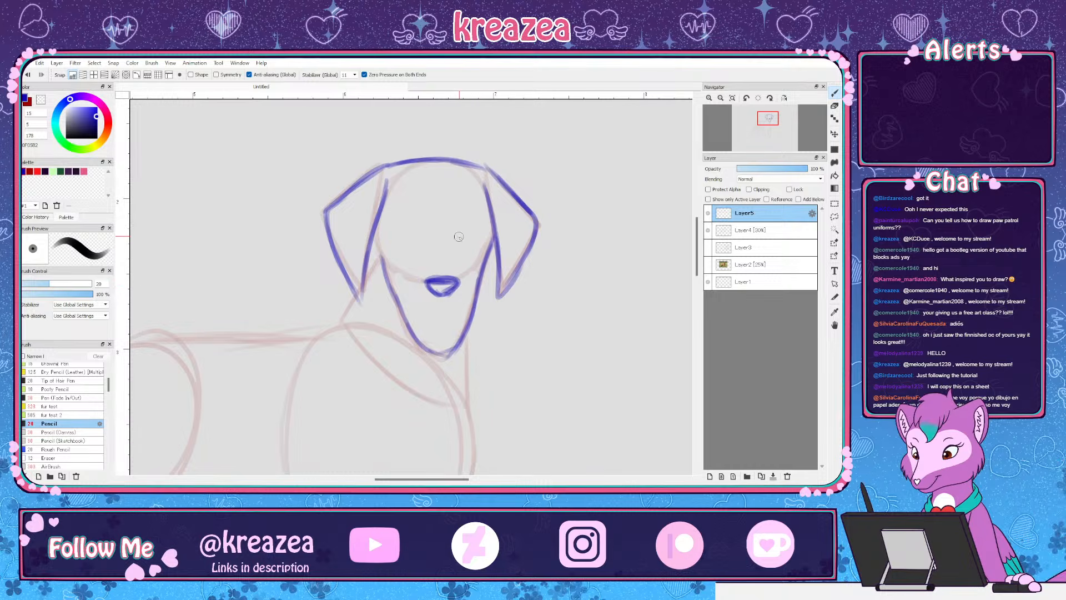
Draw the muzzle's side line beside the nose, the curved mouth beneath it, and the lower jaw line
left_click_drag(457, 231, 454, 306)
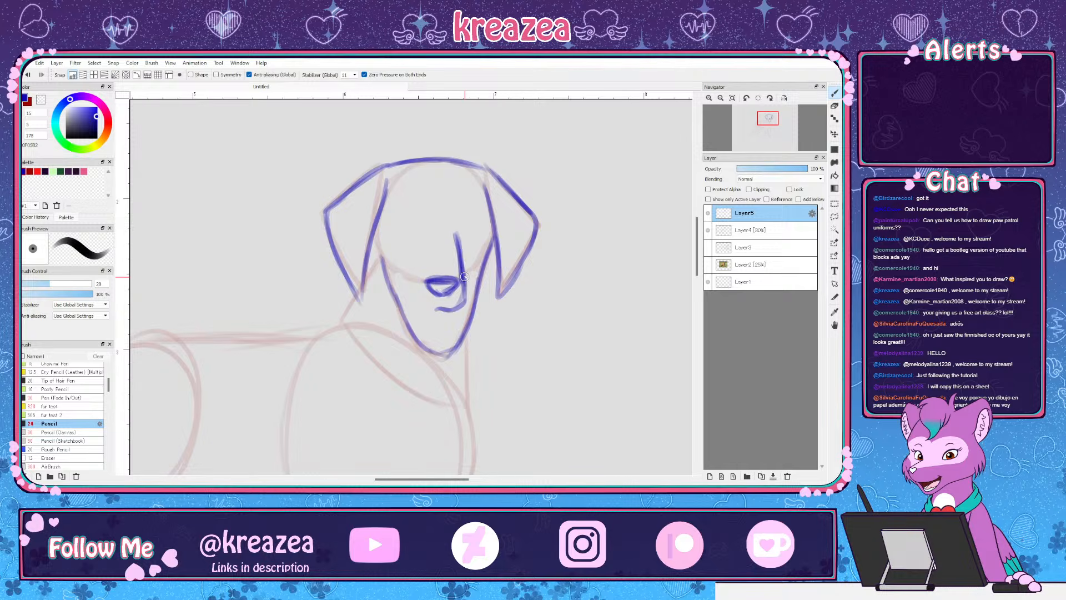
left_click_drag(463, 255, 461, 305)
mouse_move(398, 271)
left_mouse_down()
mouse_move(433, 308)
mouse_move(412, 330)
mouse_move(421, 332)
mouse_move(409, 317)
mouse_move(438, 336)
mouse_move(459, 334)
left_mouse_up()
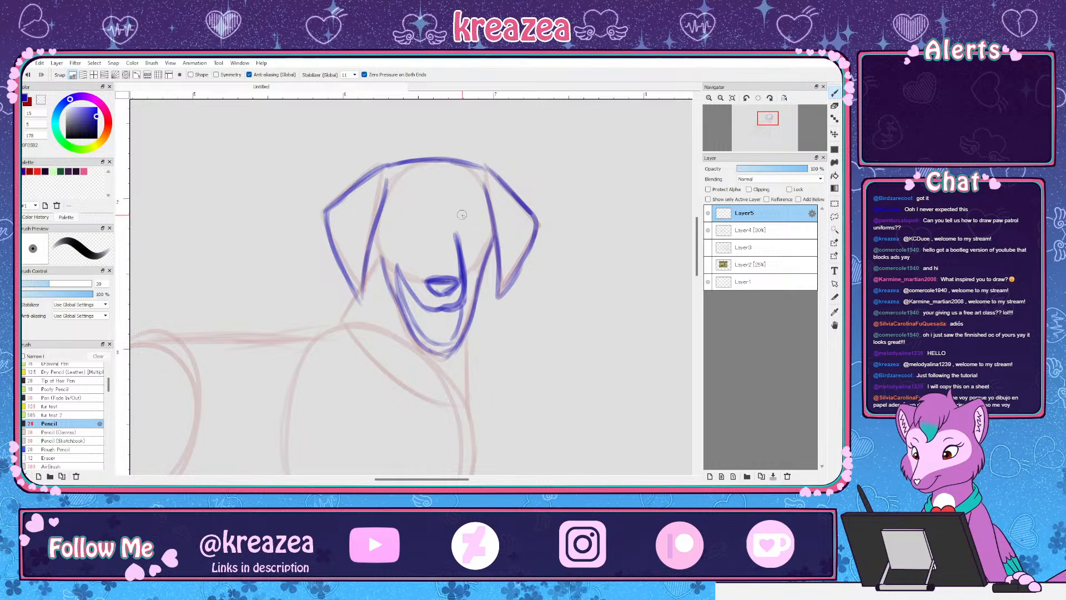
Draw two small round eyes above the muzzle, redoing the one on the body side
mouse_move(465, 218)
left_mouse_down()
mouse_move(466, 202)
mouse_move(473, 216)
left_mouse_up()
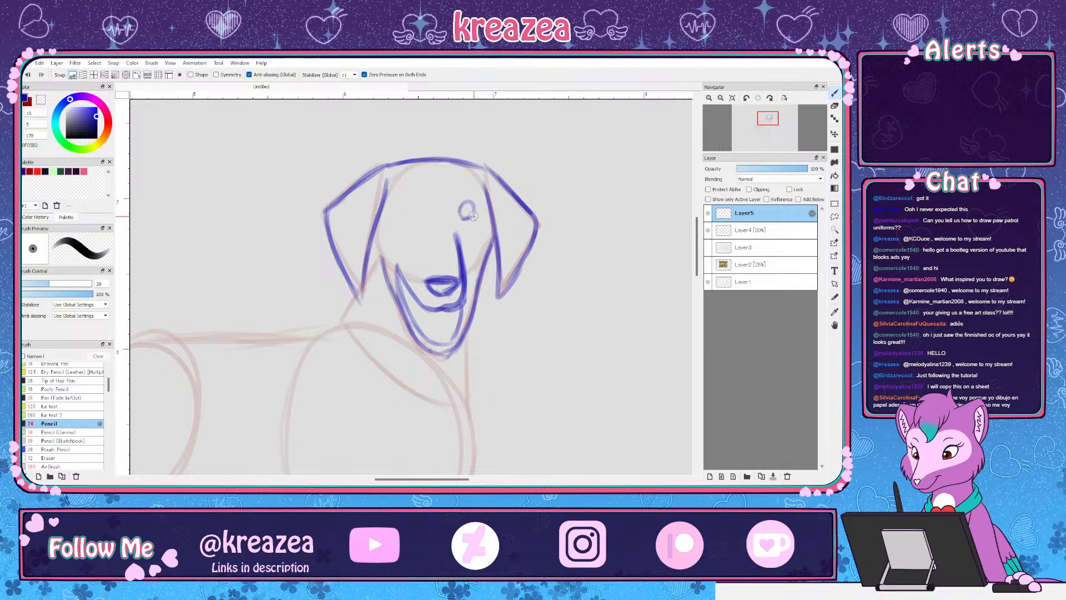
mouse_move(400, 227)
left_mouse_down()
mouse_move(406, 213)
mouse_move(416, 223)
left_mouse_up()
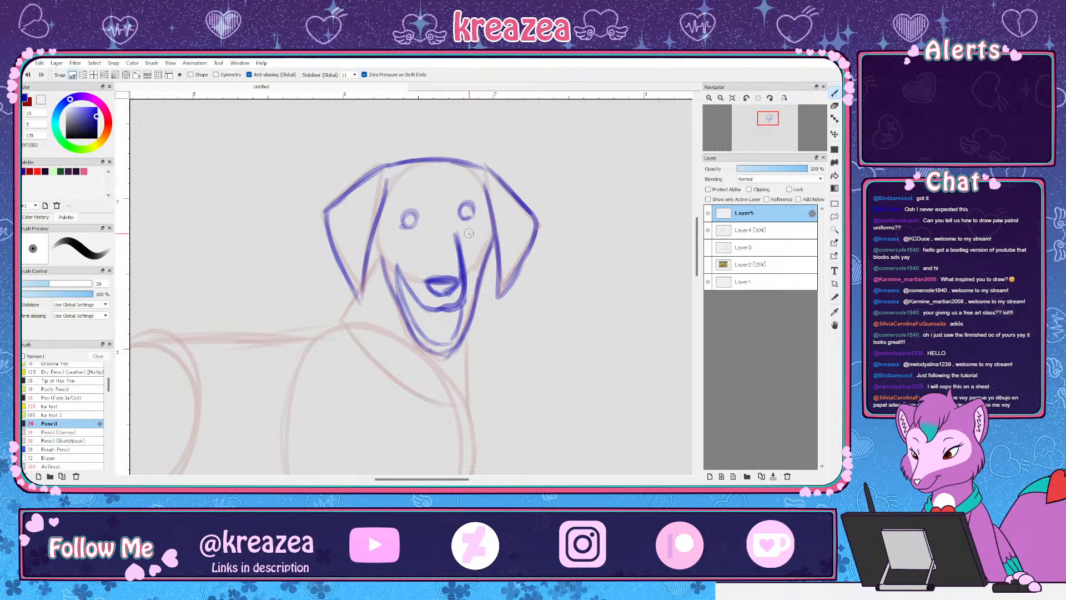
key("ctrl+z")
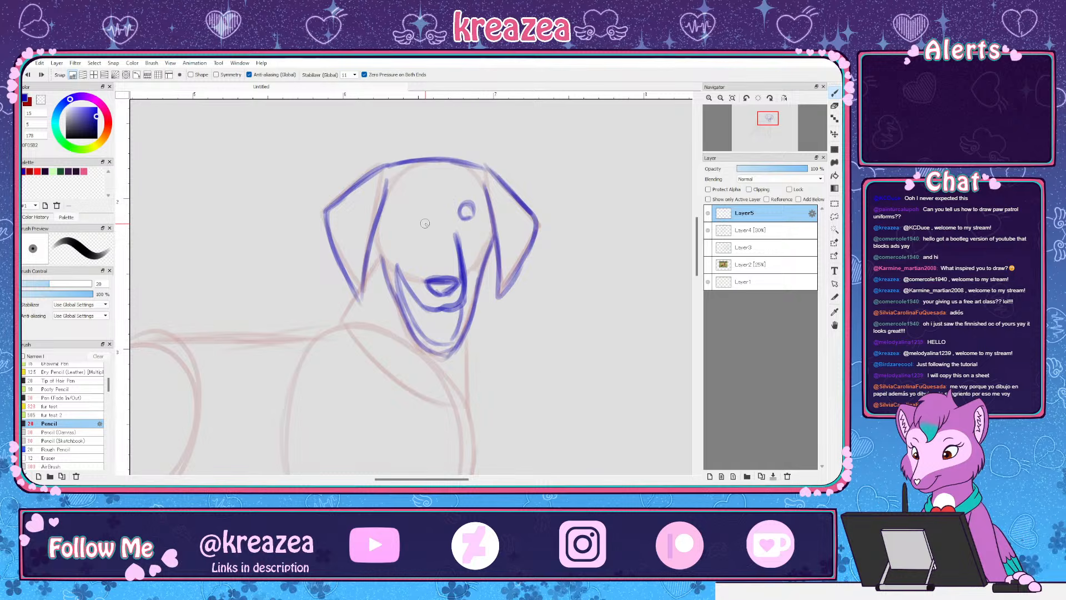
mouse_move(412, 220)
left_mouse_down()
mouse_move(472, 207)
mouse_move(464, 217)
left_mouse_up()
Draw the back of the neck from behind the ear to the shoulders, and the chest's front curve from below the chin
left_click_drag(520, 379, 536, 339)
mouse_move(500, 265)
left_mouse_down()
mouse_move(493, 235)
mouse_move(521, 185)
left_mouse_up()
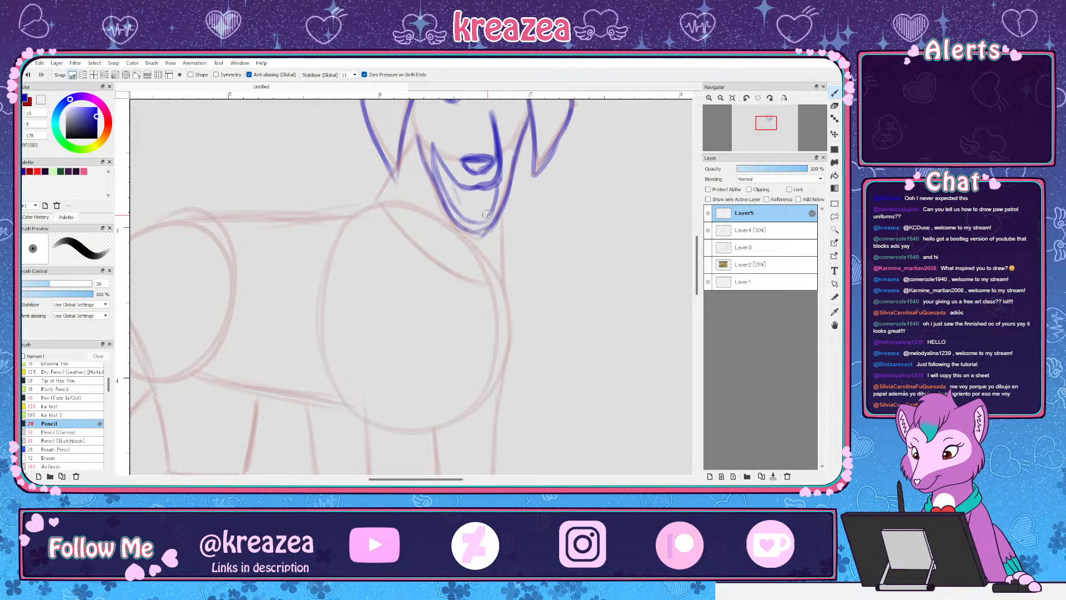
left_click_drag(492, 207, 514, 223)
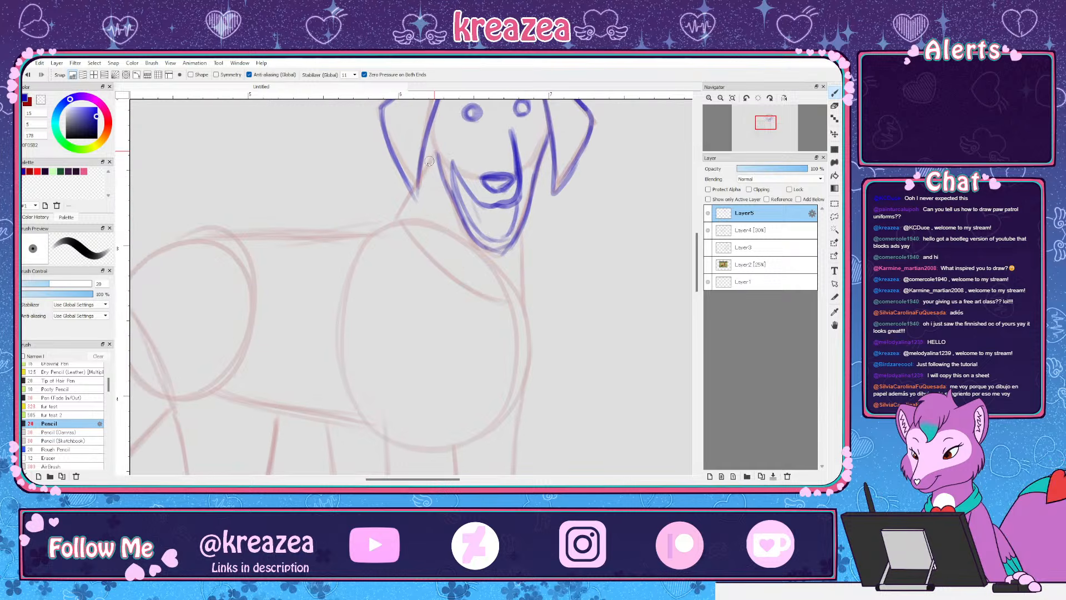
left_click_drag(434, 154, 411, 190)
left_click_drag(387, 224, 379, 228)
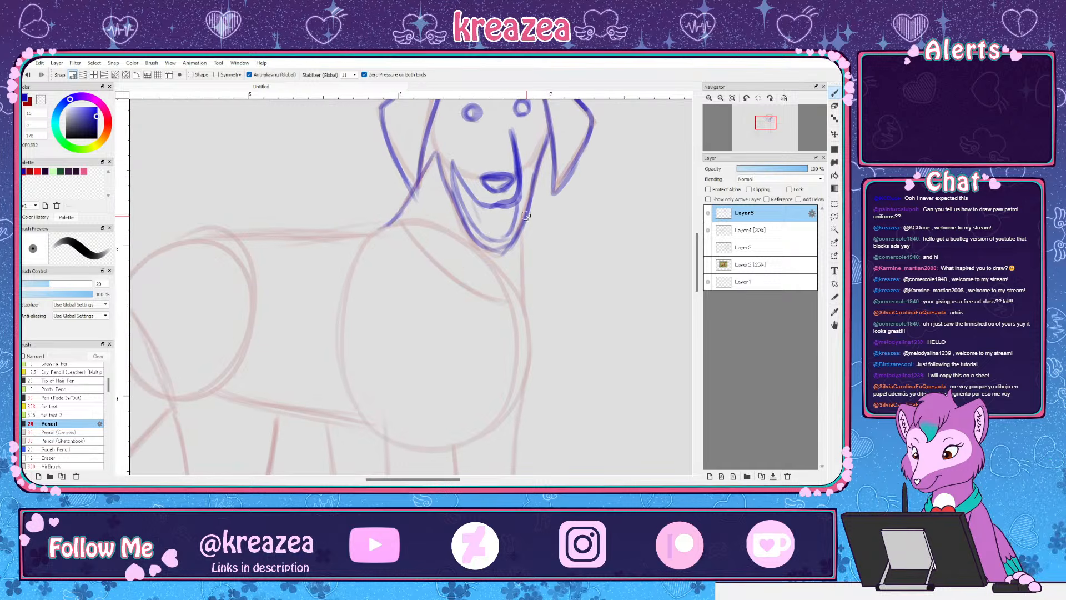
mouse_move(525, 215)
left_mouse_down()
mouse_move(525, 318)
mouse_move(536, 228)
mouse_move(528, 315)
mouse_move(532, 252)
left_mouse_up()
left_click_drag(535, 161, 500, 247)
mouse_move(535, 189)
left_mouse_down()
mouse_move(473, 264)
mouse_move(519, 202)
mouse_move(513, 305)
mouse_move(487, 253)
left_mouse_up()
Outline the near front leg over its construction shape with two long lines closed by a small rounded paw
key("ctrl+minus")
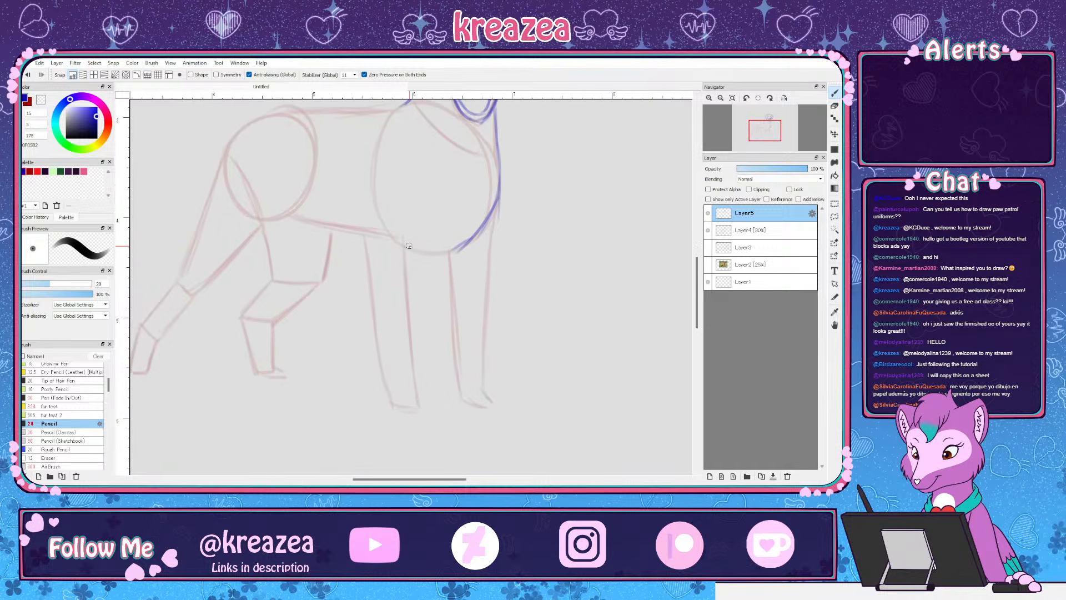
left_click_drag(402, 214, 411, 353)
left_click_drag(404, 266, 417, 396)
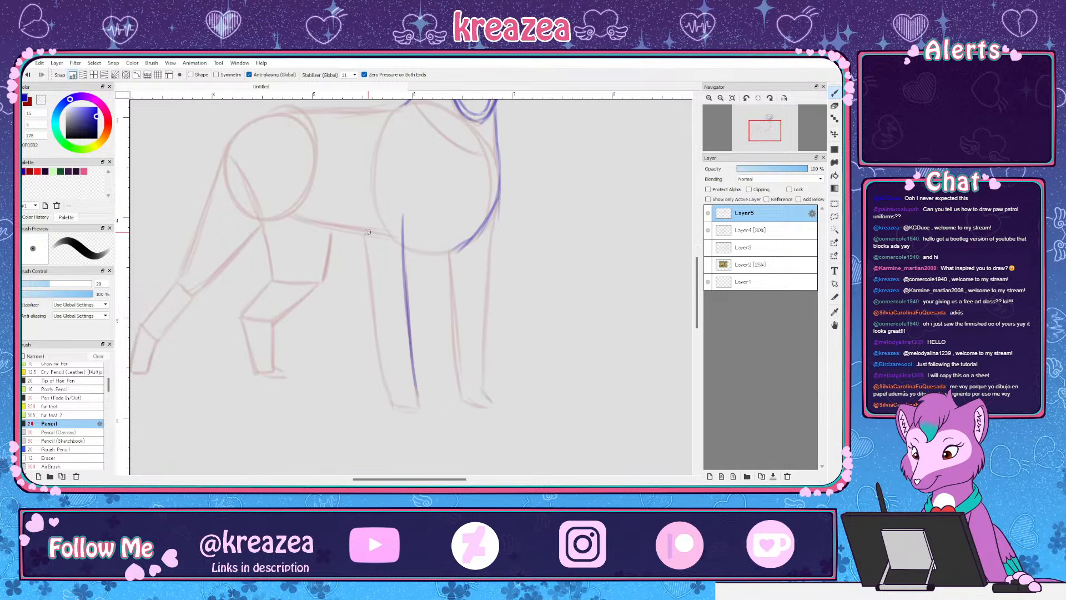
left_click_drag(361, 218, 377, 335)
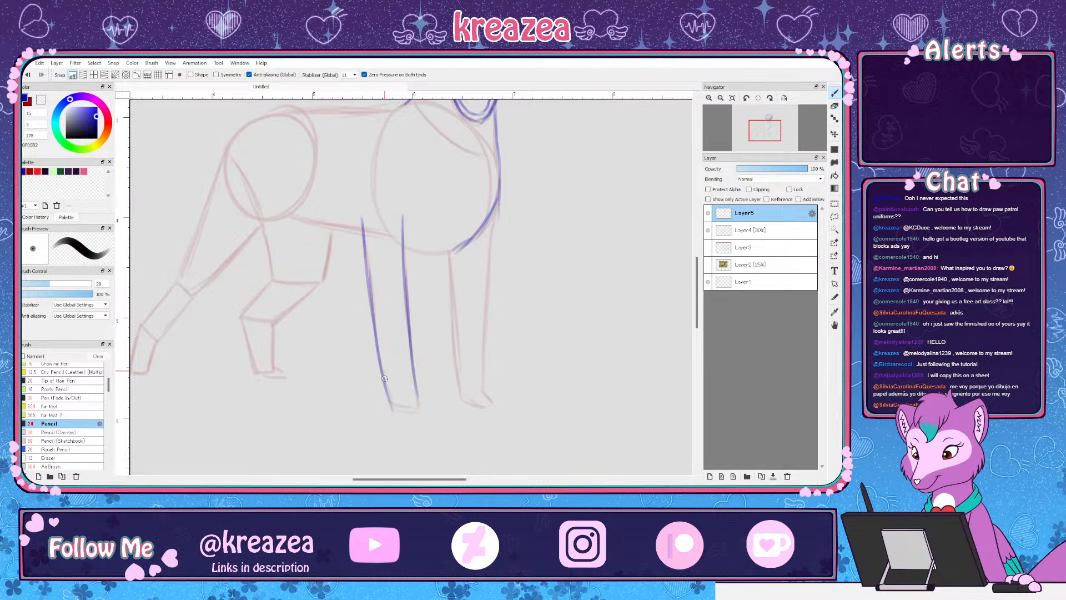
mouse_move(384, 378)
left_mouse_down()
mouse_move(398, 409)
mouse_move(423, 400)
left_mouse_up()
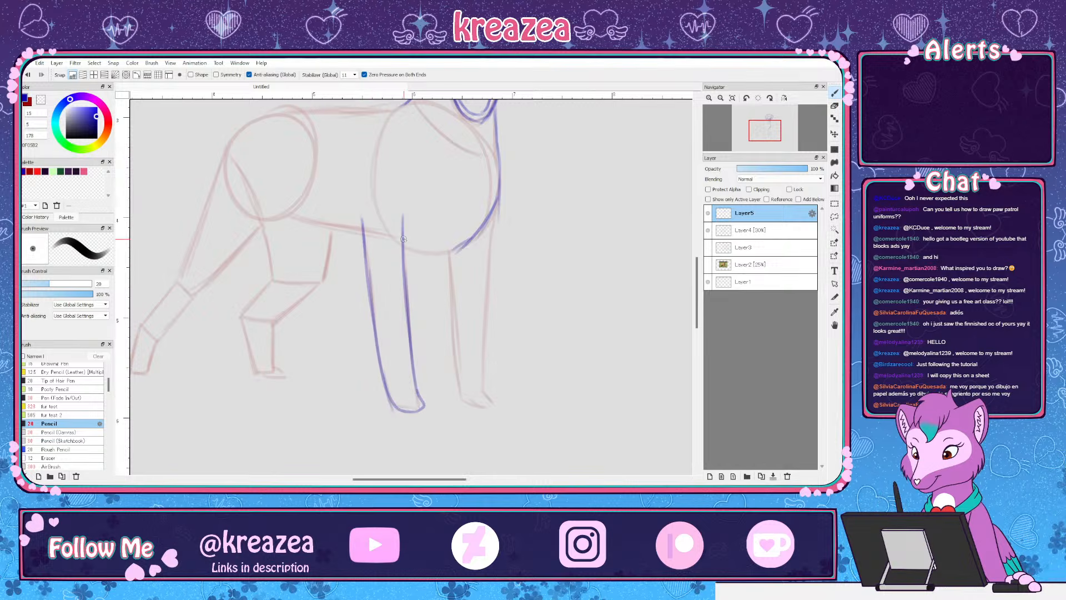
Close the underside of the chest with a curve and outline the other front leg down to its paw
left_click_drag(411, 242, 451, 248)
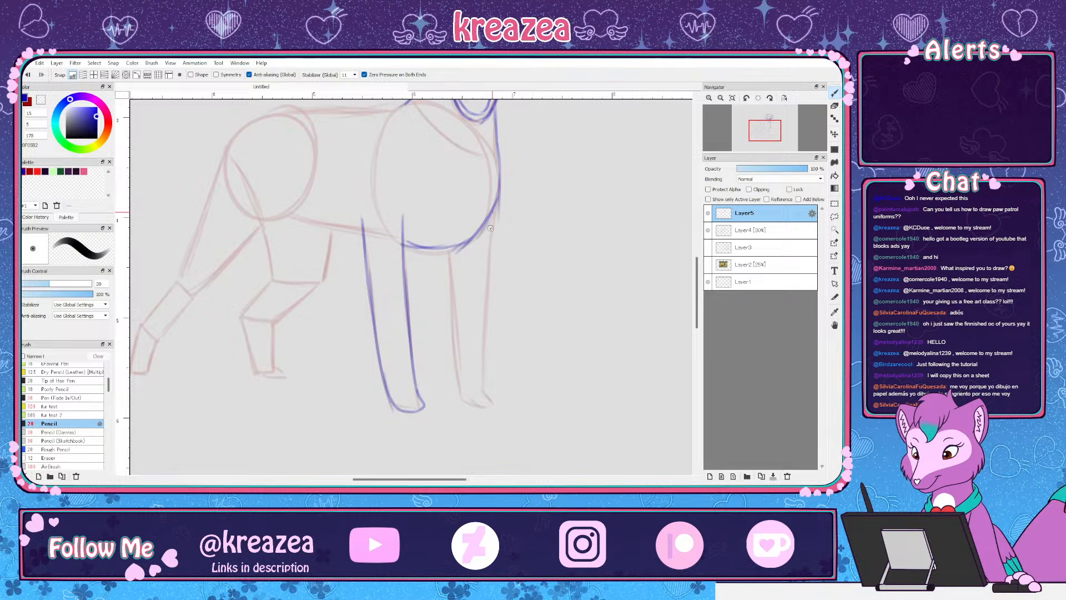
left_click_drag(492, 220, 485, 290)
mouse_move(485, 388)
left_mouse_down()
mouse_move(451, 314)
mouse_move(458, 380)
mouse_move(494, 396)
left_mouse_up()
left_click_drag(456, 360, 512, 390)
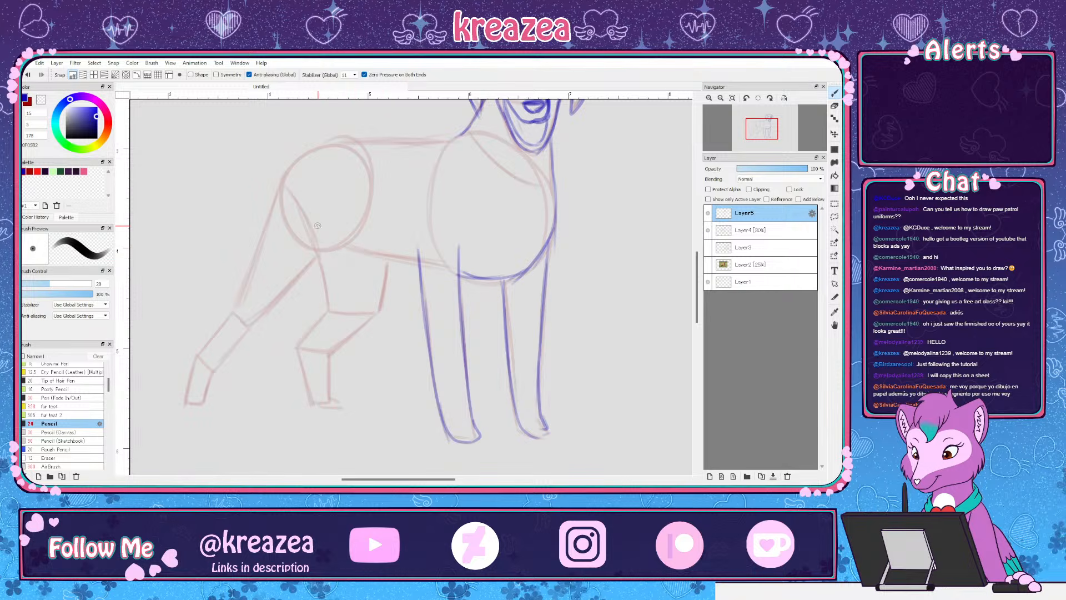
Draw the belly line and outline the rear-stretched hind leg from thigh to hock, ending in a small rounded paw
left_click_drag(319, 252, 412, 260)
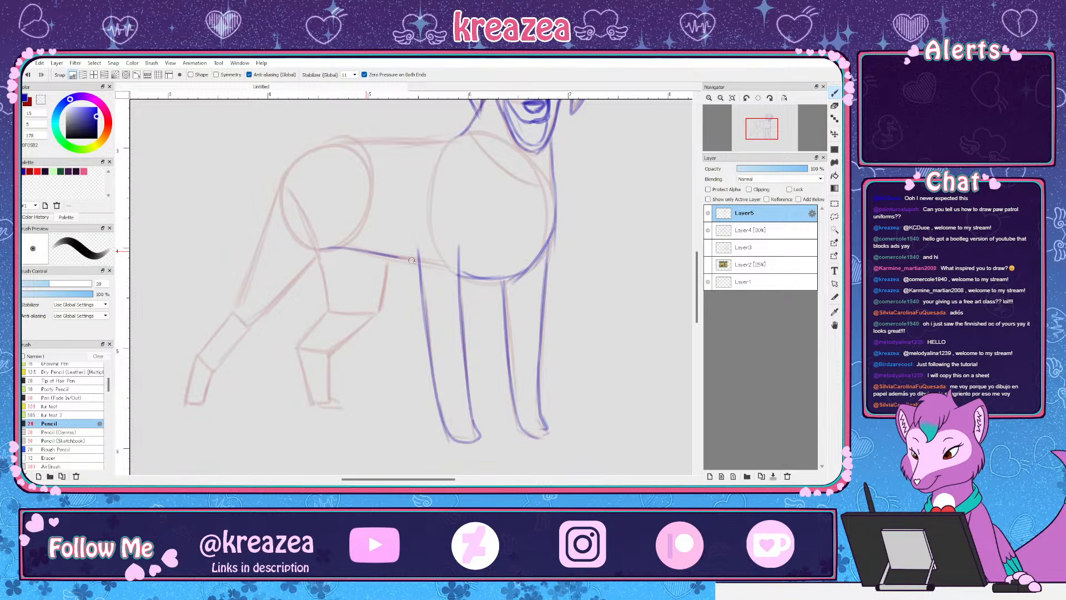
left_click_drag(320, 249, 300, 276)
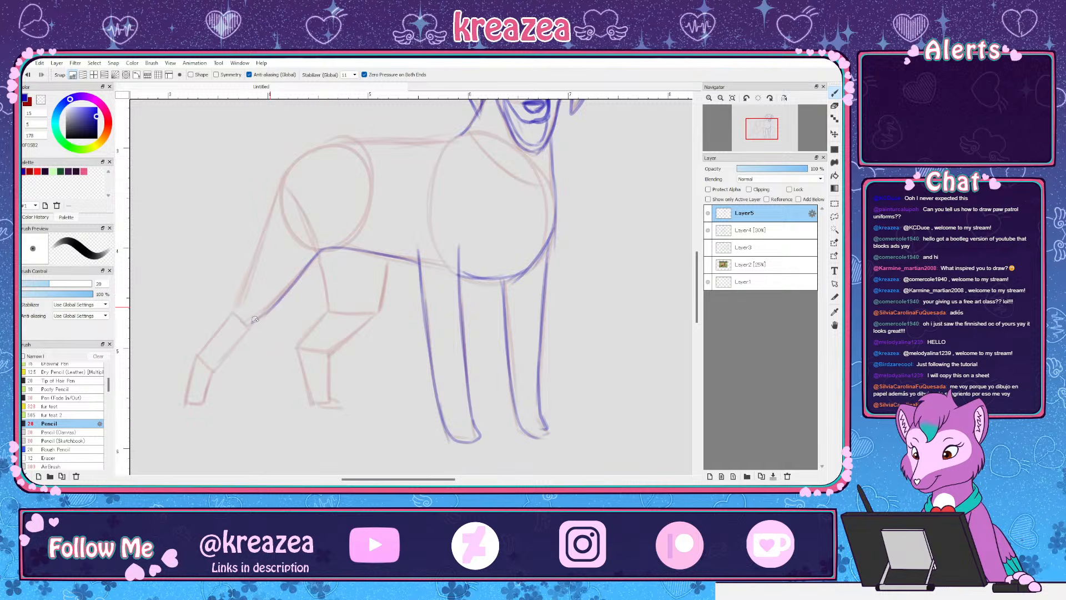
left_click_drag(254, 319, 251, 322)
left_click_drag(242, 280, 224, 313)
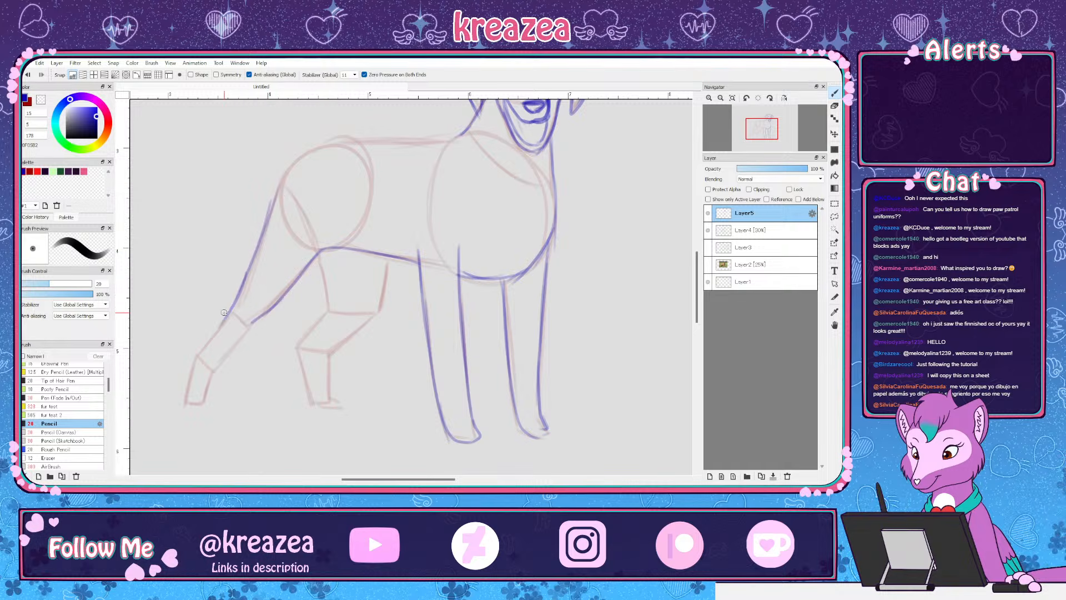
left_click_drag(197, 353, 194, 356)
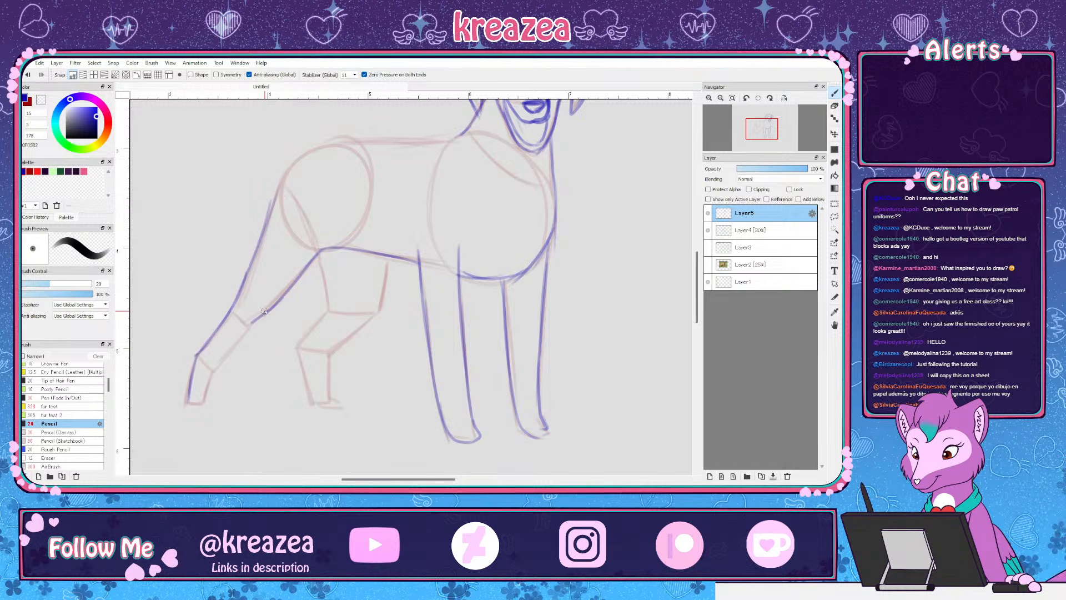
left_click_drag(265, 311, 205, 393)
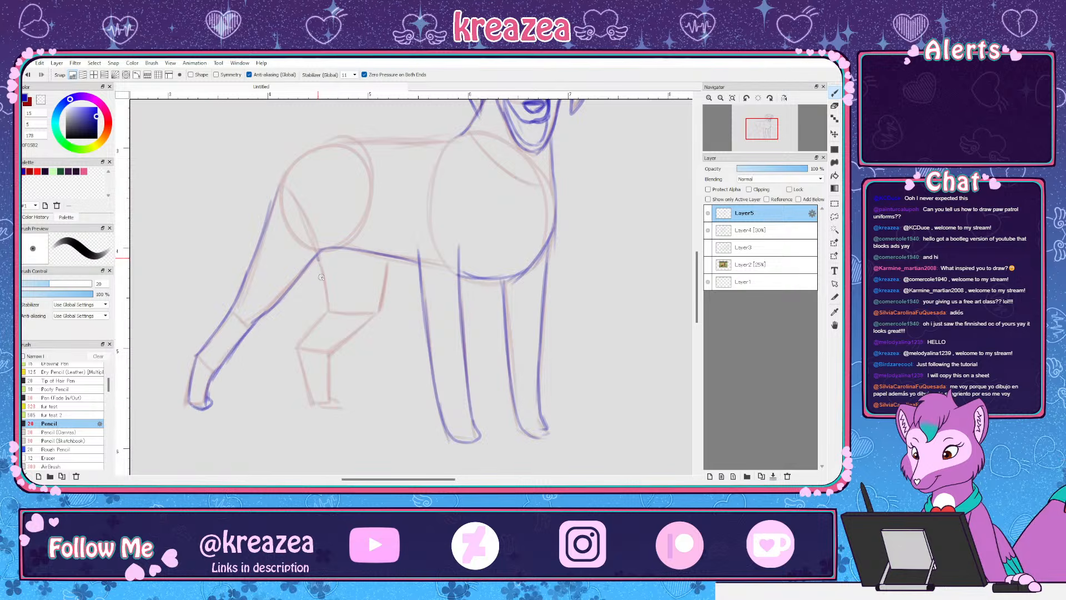
Outline the bent hind leg below the belly down to its paw, and draw the back line from rump to neck
mouse_move(319, 251)
left_mouse_down()
mouse_move(324, 297)
mouse_move(357, 331)
mouse_move(325, 405)
left_mouse_up()
scroll(391, 235, "up", 2)
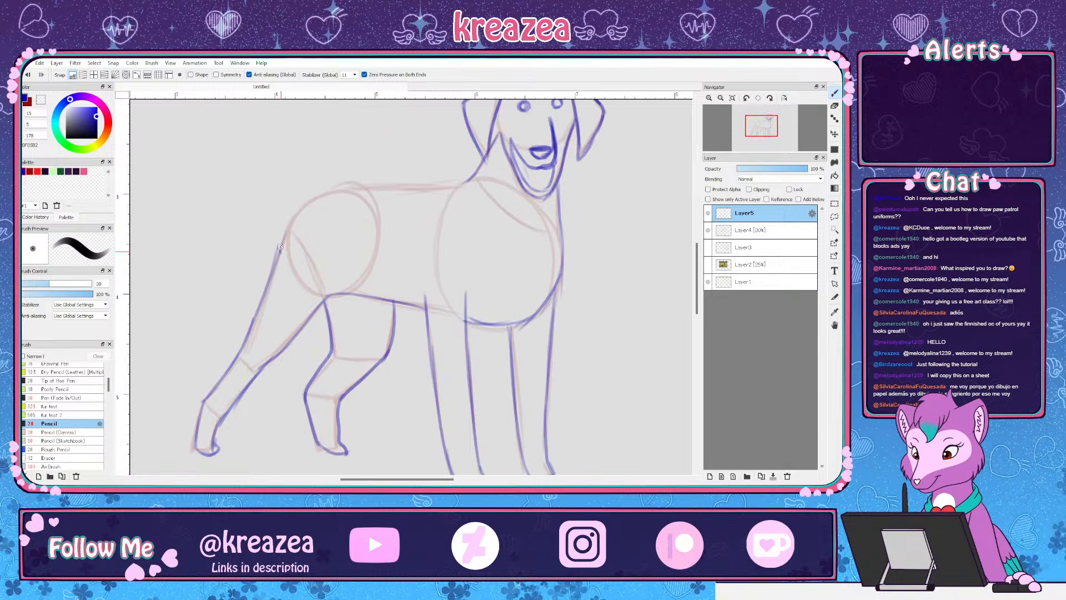
mouse_move(281, 247)
left_mouse_down()
mouse_move(391, 187)
mouse_move(440, 189)
left_mouse_up()
left_click_drag(482, 219, 480, 147)
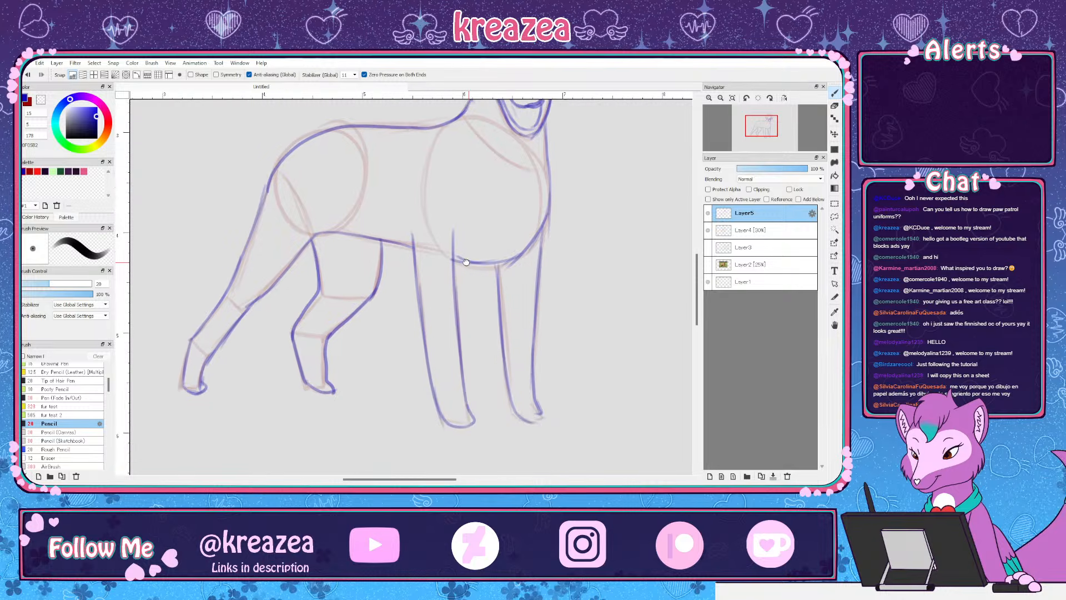
Toggle the construction shapes layer to compare it with the whole sketch, and leave it hidden so only the blue outline shows
mouse_move(473, 257)
left_mouse_down()
mouse_move(487, 352)
mouse_move(513, 384)
mouse_move(492, 347)
left_mouse_up()
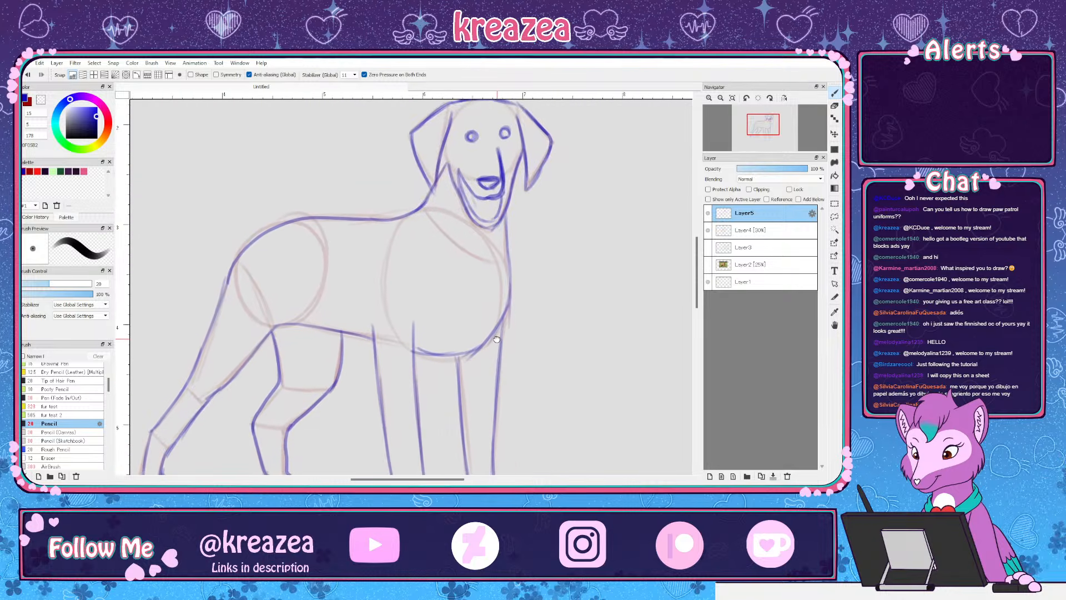
key("ctrl+minus")
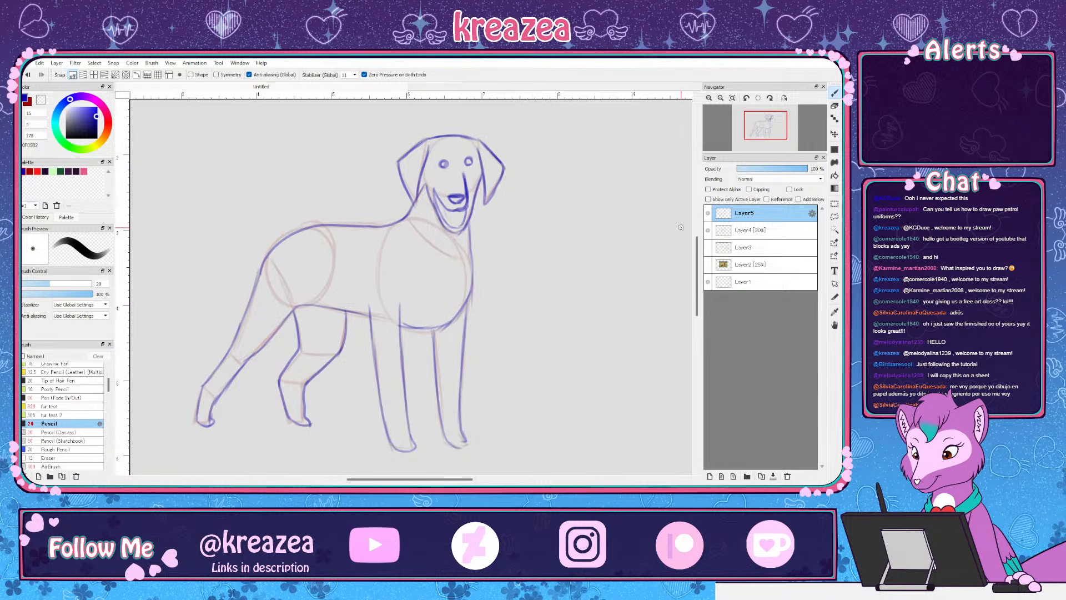
left_click(708, 230)
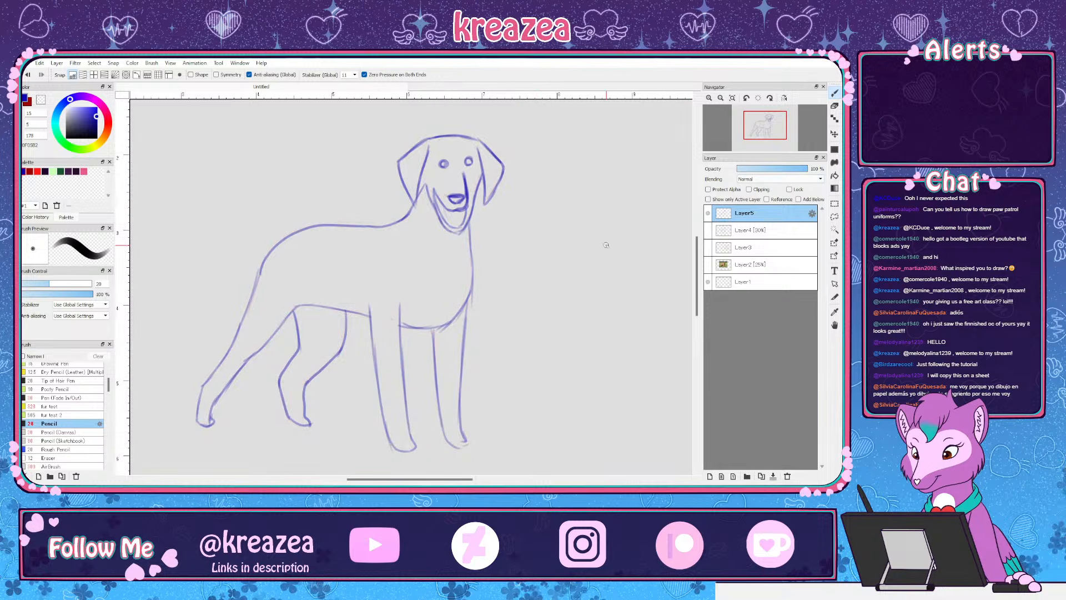
left_click(708, 230)
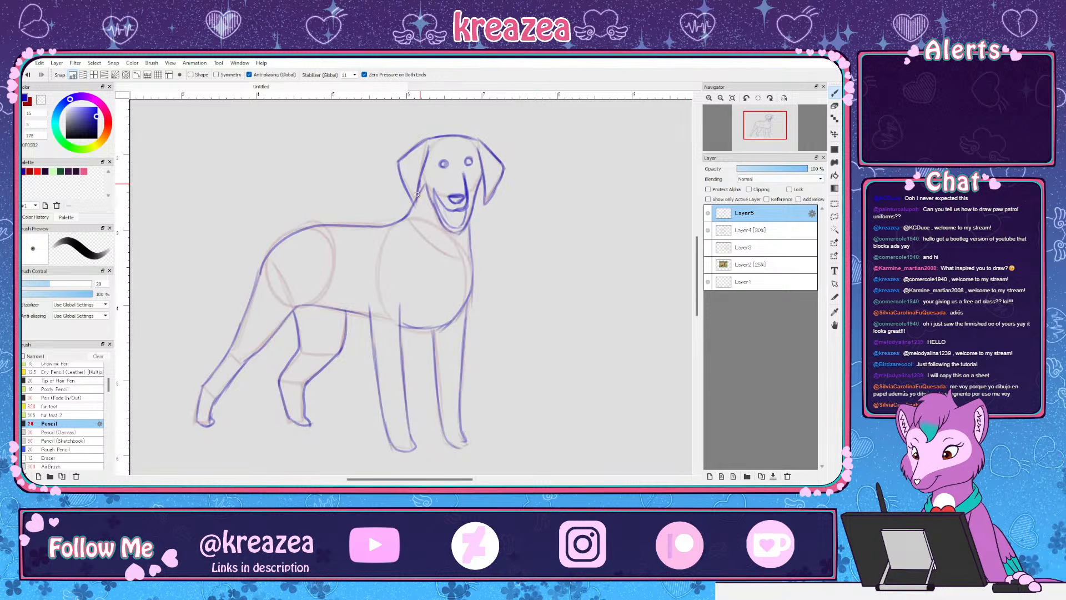
left_click(708, 230)
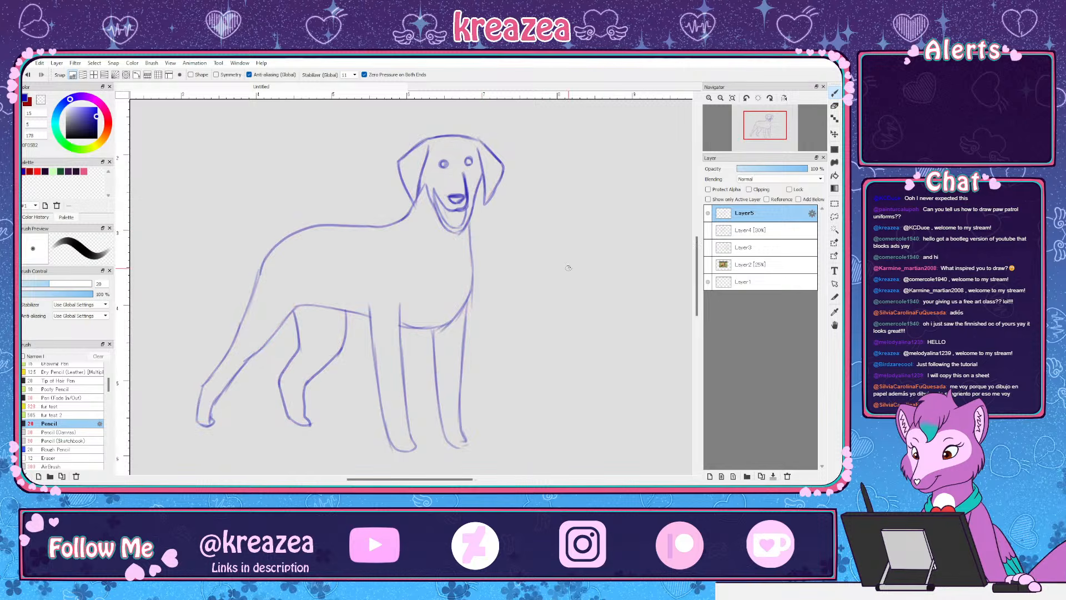
left_click_drag(520, 361, 523, 343)
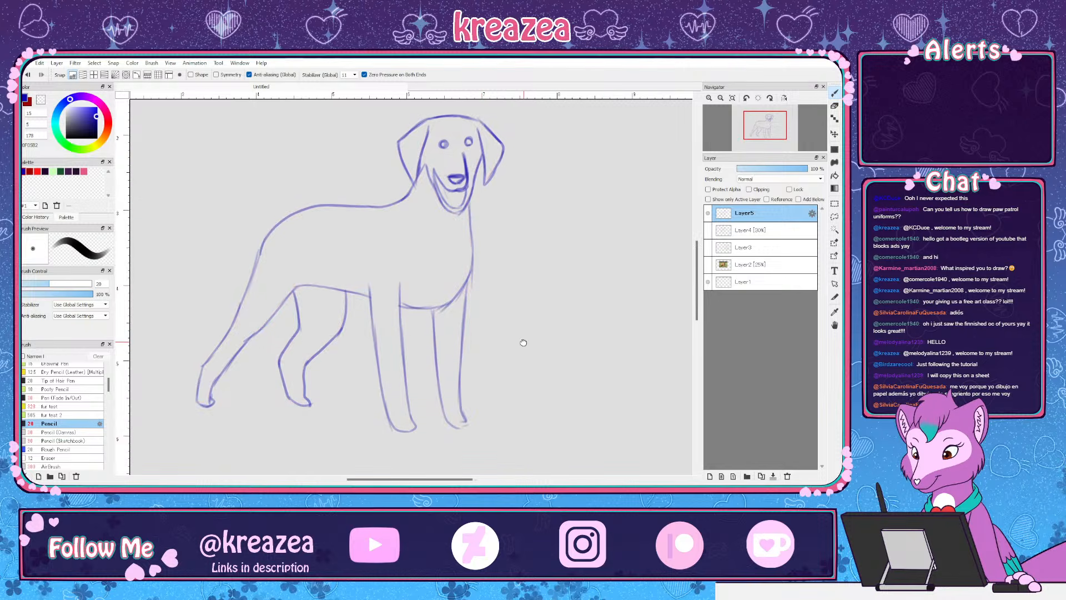
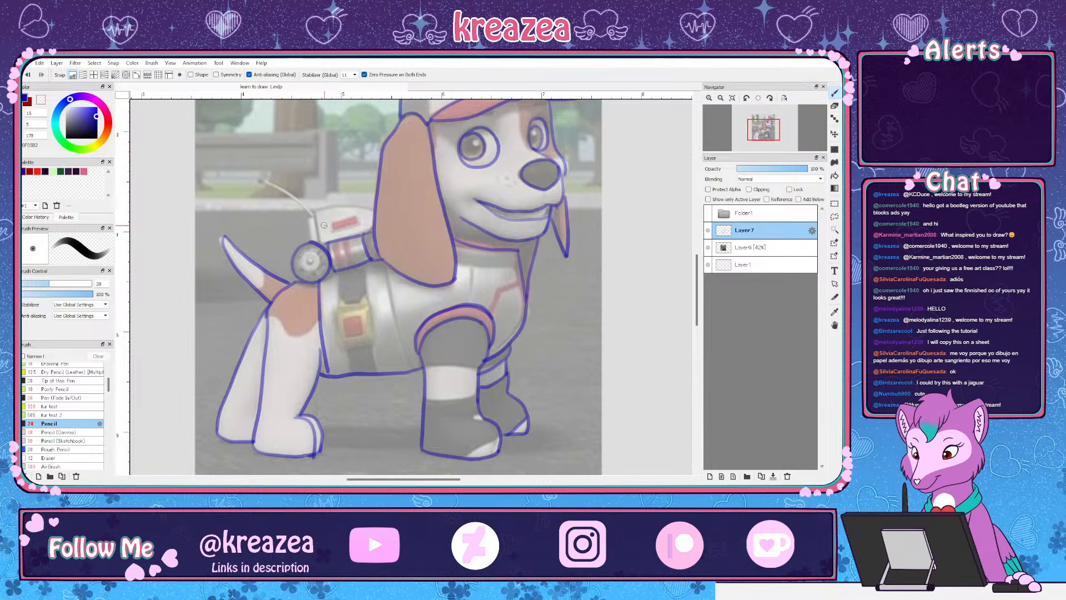
Outline the boxy backpack on the dog's back and draw its curved antenna with a small dot at the tip
mouse_move(311, 212)
left_mouse_down()
mouse_move(382, 212)
mouse_move(308, 226)
mouse_move(313, 242)
left_mouse_up()
left_click_drag(267, 181, 312, 215)
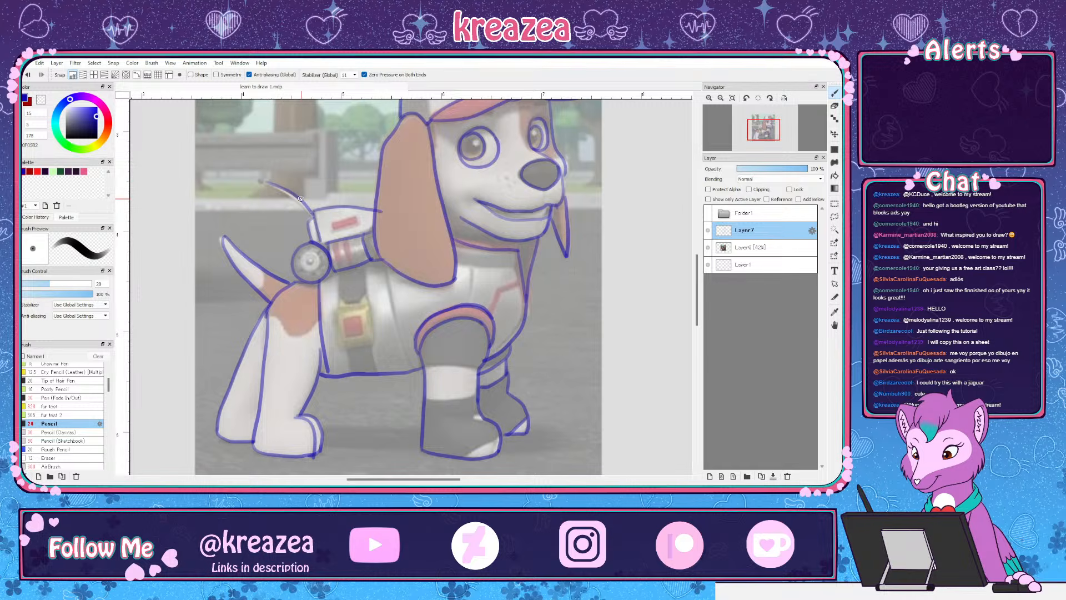
left_click_drag(553, 251, 505, 354)
mouse_move(434, 191)
left_mouse_down()
mouse_move(430, 147)
mouse_move(478, 142)
mouse_move(490, 177)
mouse_move(433, 190)
left_mouse_up()
mouse_move(465, 157)
left_mouse_down()
mouse_move(473, 170)
mouse_move(459, 153)
left_mouse_up()
left_click_drag(387, 146, 380, 229)
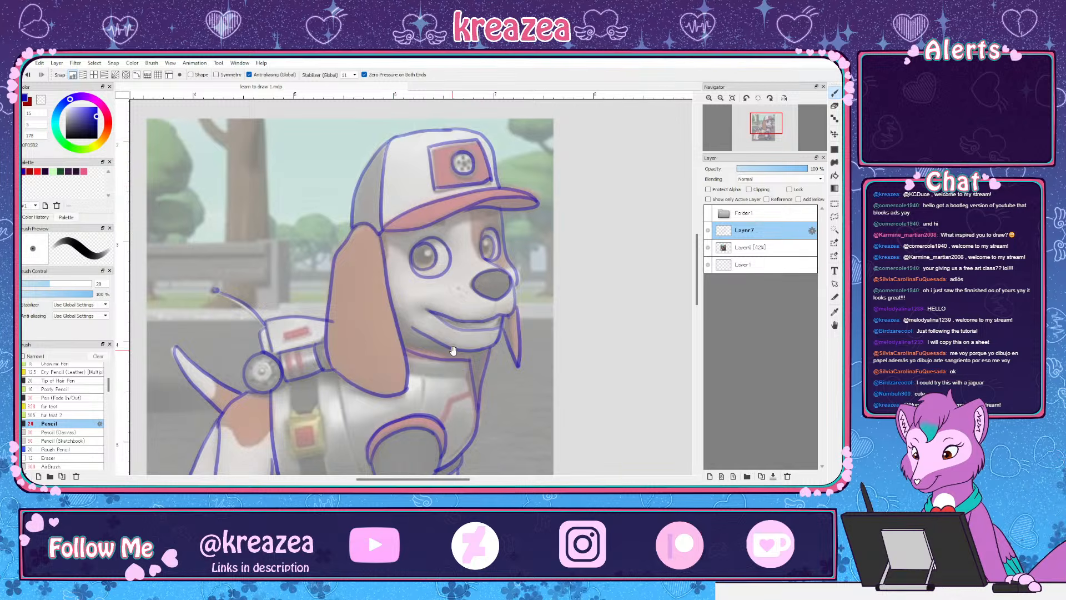
Add the vest's chest trim, then outline the strap around the torso and its square buckle
mouse_move(453, 350)
left_mouse_down()
mouse_move(468, 329)
mouse_move(466, 266)
mouse_move(485, 274)
left_mouse_up()
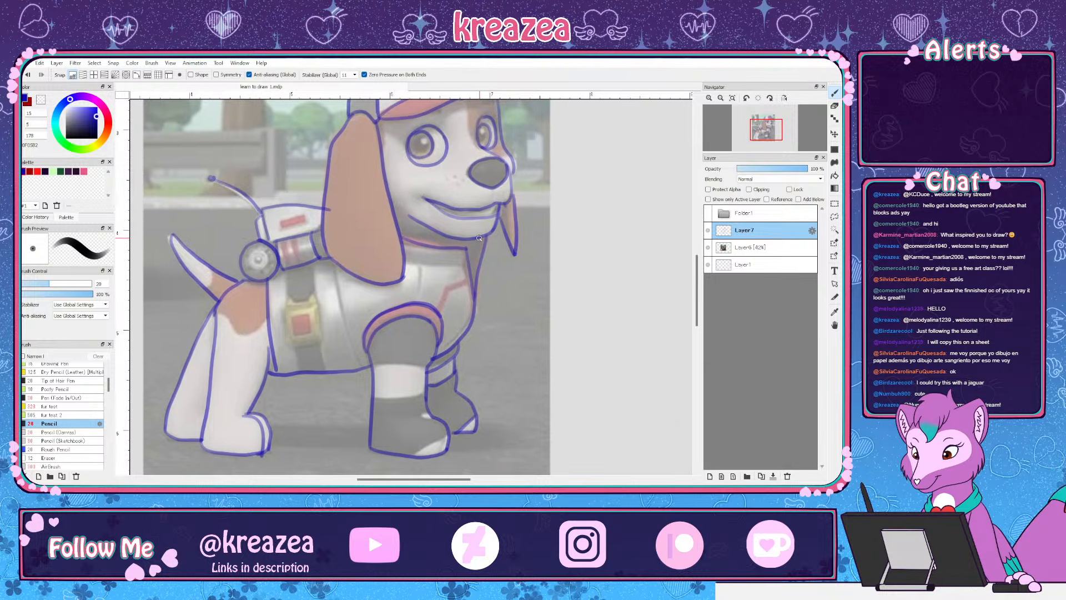
mouse_move(472, 278)
left_mouse_down()
mouse_move(439, 306)
mouse_move(418, 263)
mouse_move(474, 261)
left_mouse_up()
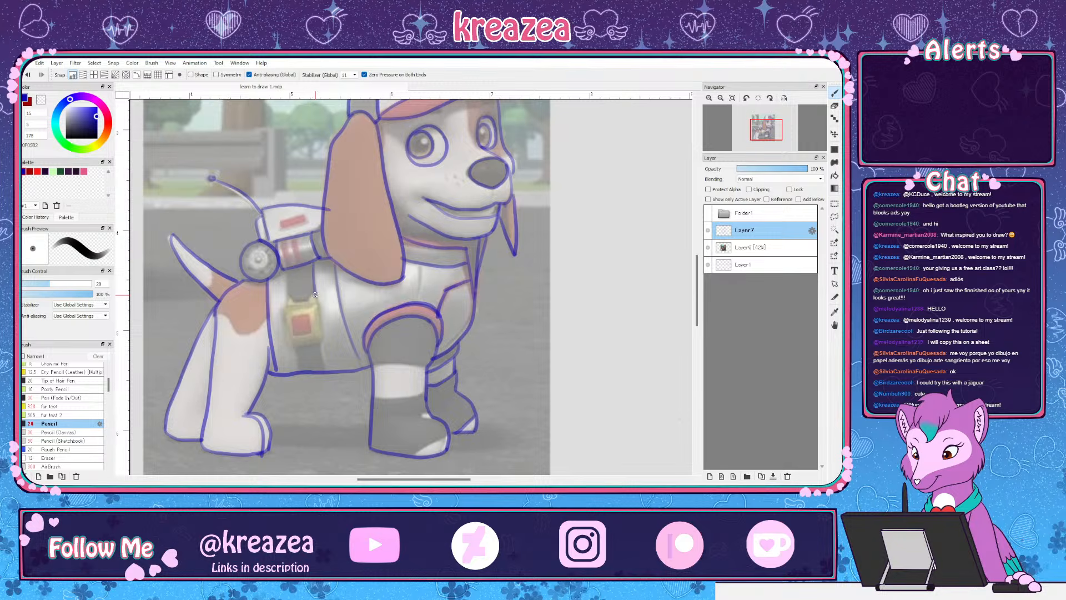
left_click_drag(286, 328, 300, 370)
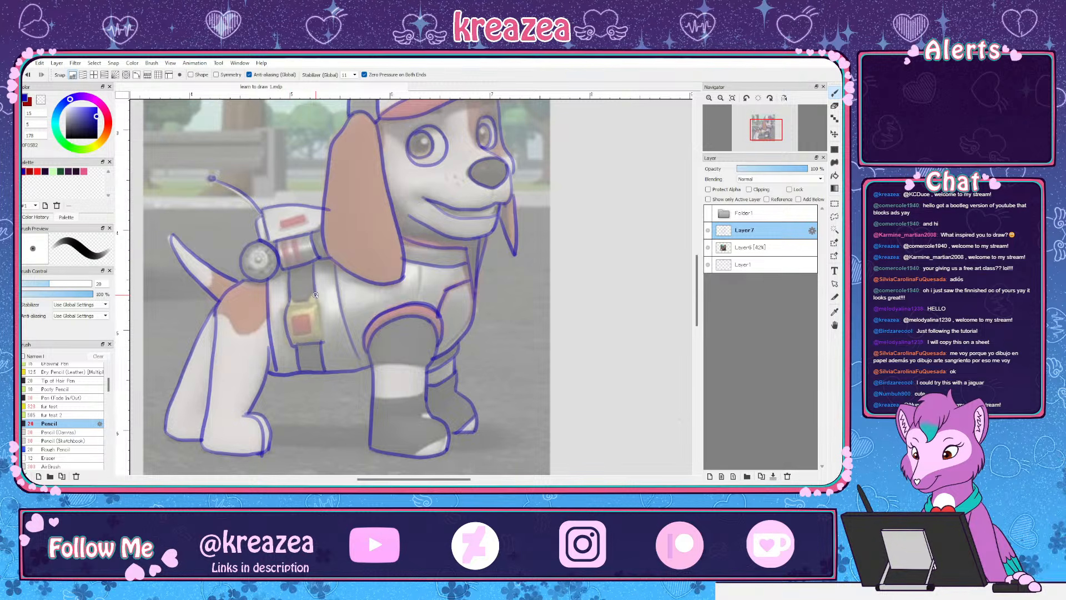
mouse_move(315, 295)
left_mouse_down()
mouse_move(324, 340)
mouse_move(312, 315)
mouse_move(311, 330)
left_mouse_up()
Compare the outline with the reference photo by toggling the photo and sketch layers, leaving both visible
scroll(462, 323, "down", 2)
left_click_drag(483, 291, 464, 310)
left_click(709, 248)
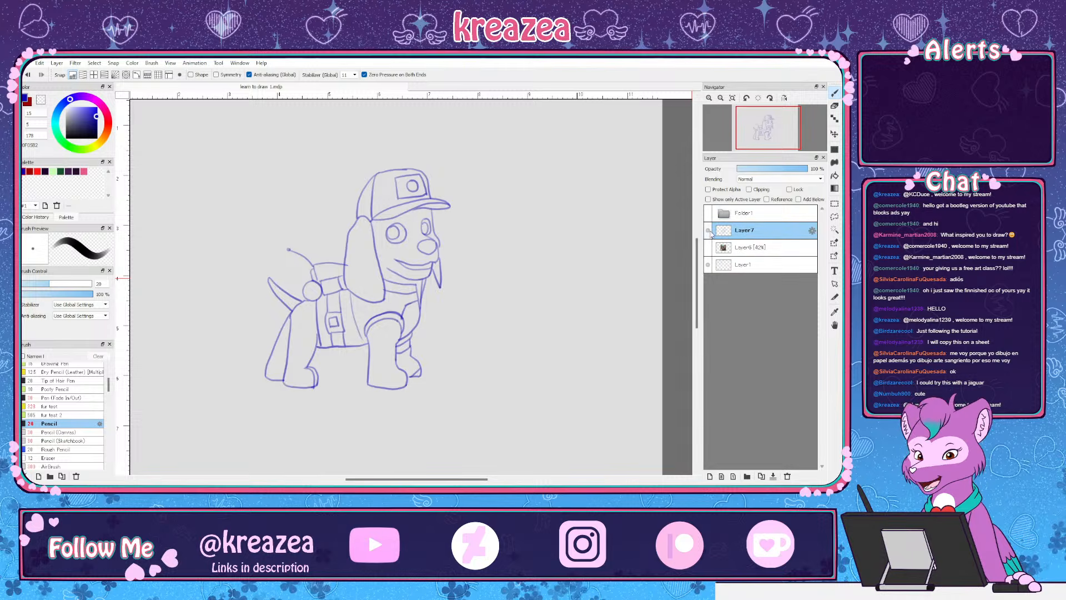
left_click(709, 230)
left_click(709, 230)
left_click(708, 247)
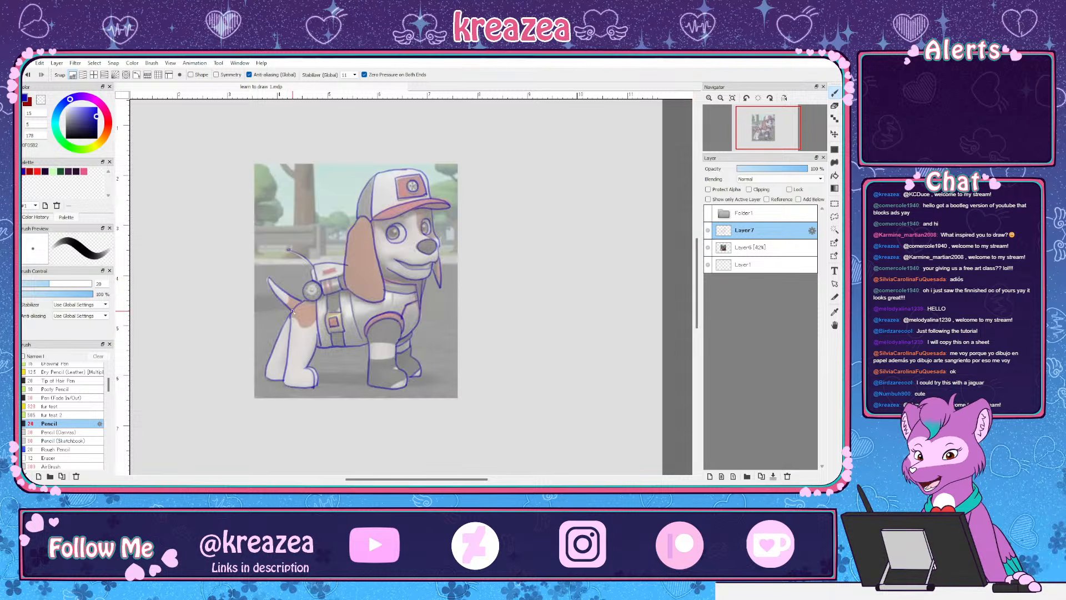
Switch to red and mark the edge of the brown fur patch across the dog's hip and tail base
key("x")
scroll(320, 332, "up", 2)
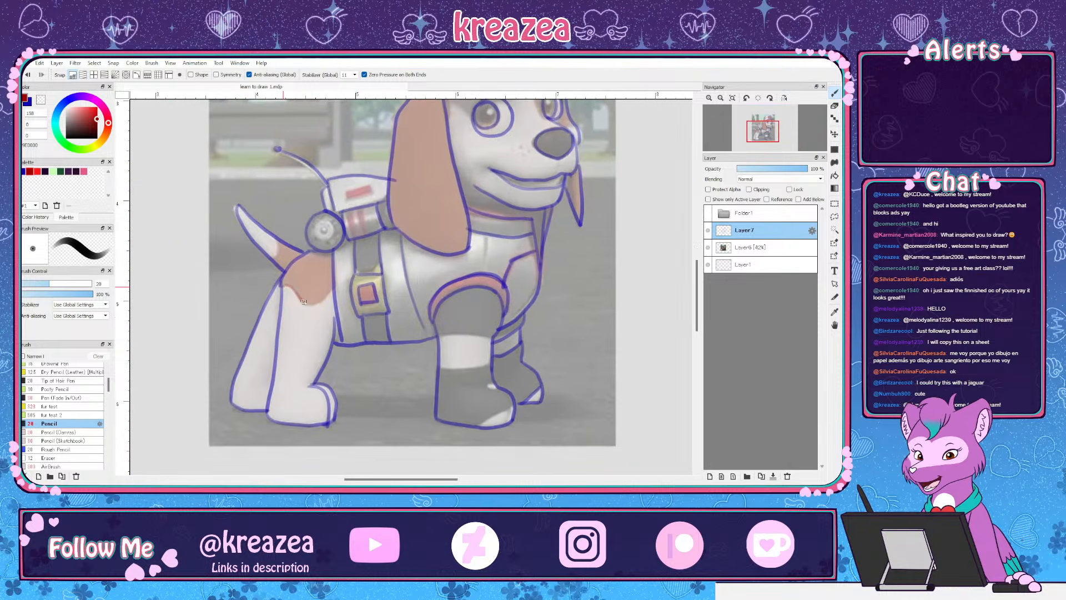
left_click_drag(303, 302, 332, 290)
scroll(270, 254, "down", 1)
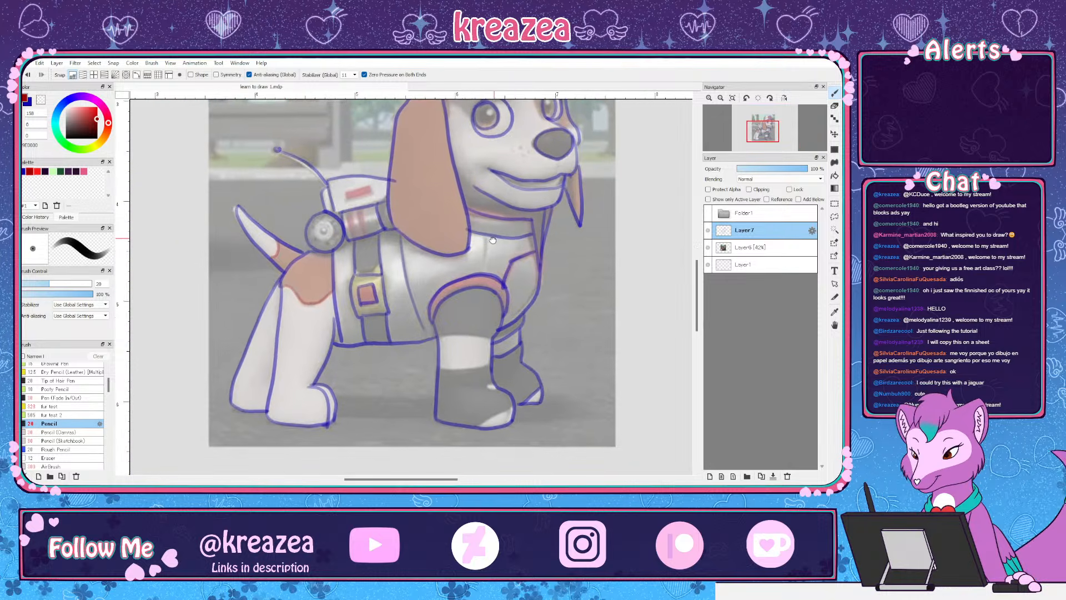
Outline the brown patch around the far eye in red and add blue eyebrows under the cap brim
scroll(426, 140, "up", 1)
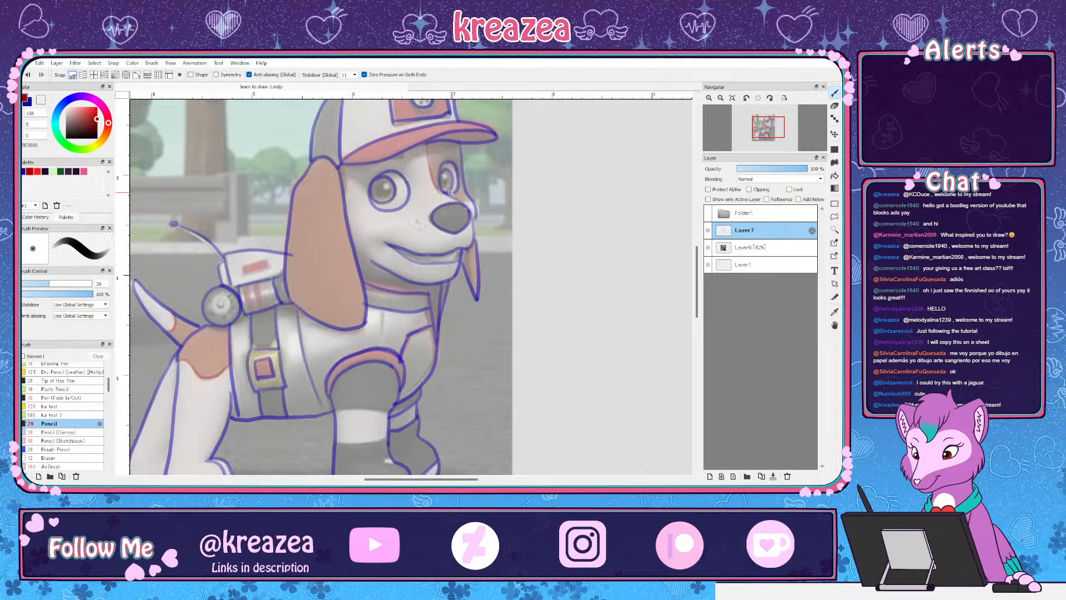
left_click_drag(563, 237, 552, 268)
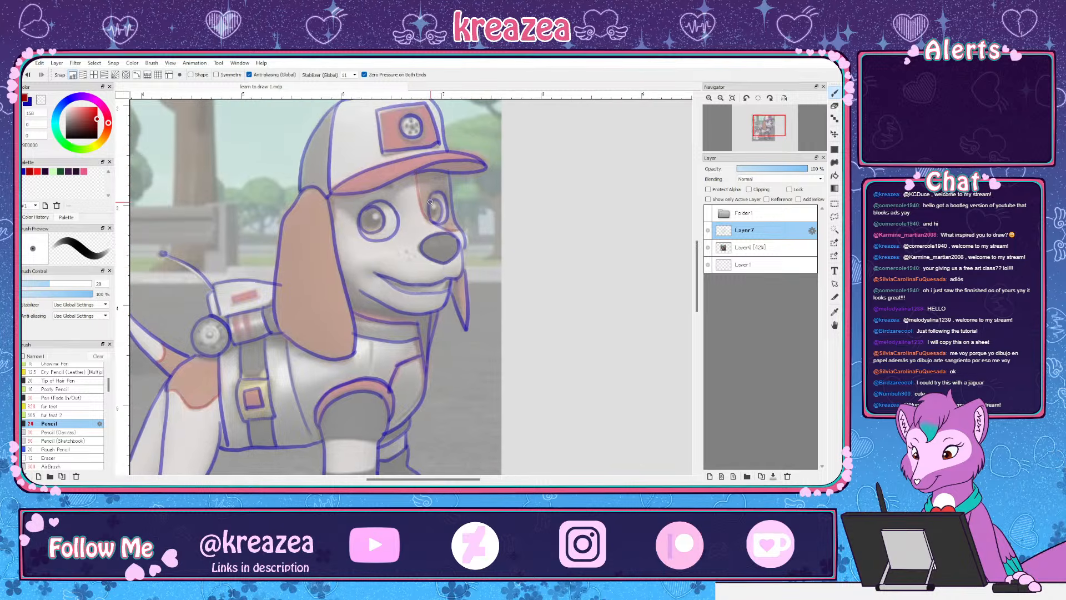
left_click(431, 179, "alt")
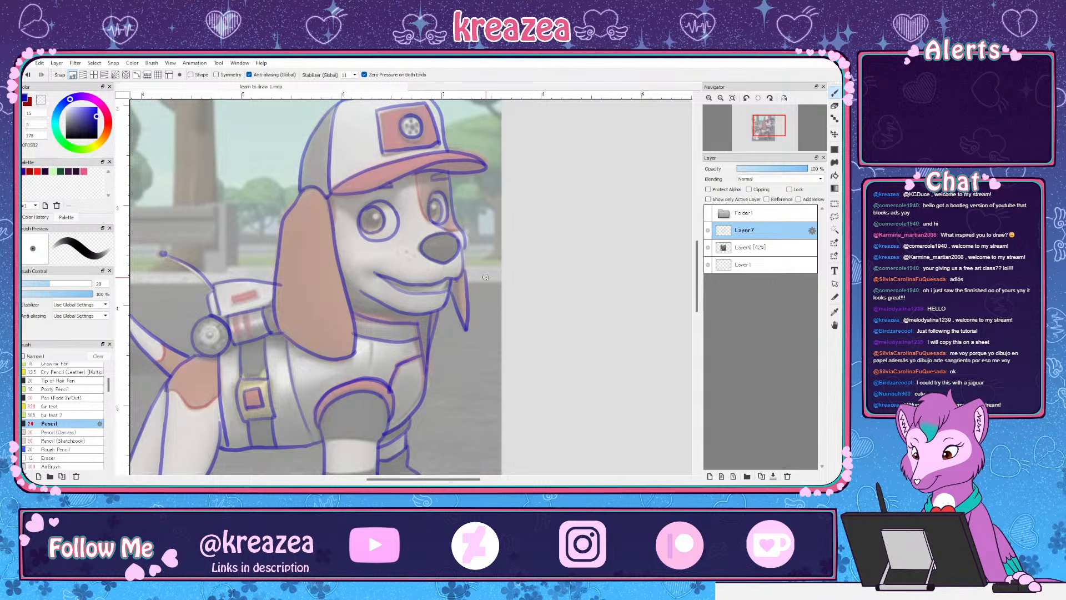
key("ctrl+minus")
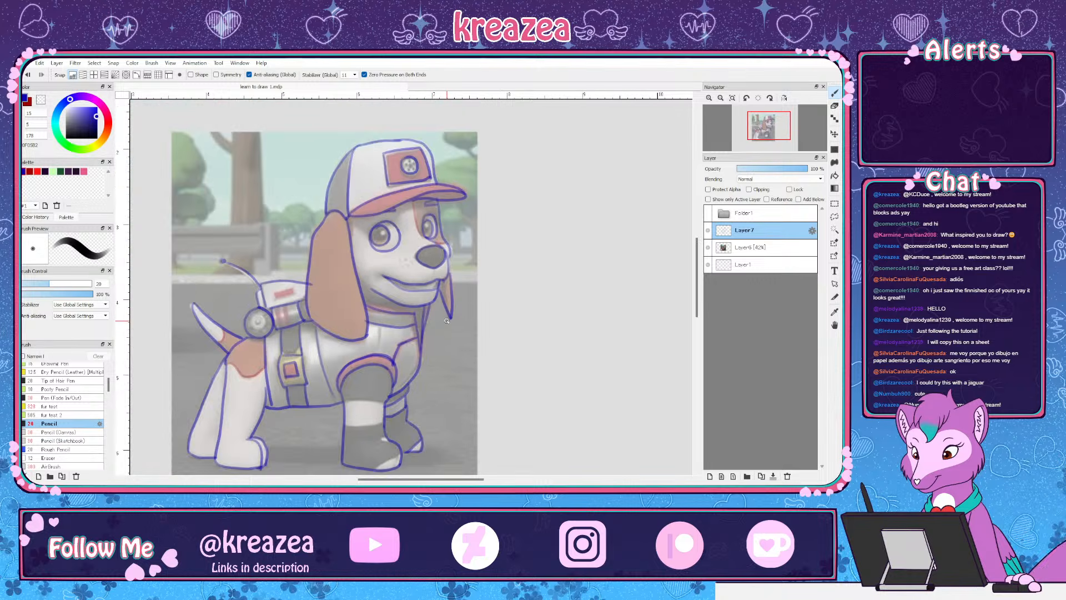
key("x")
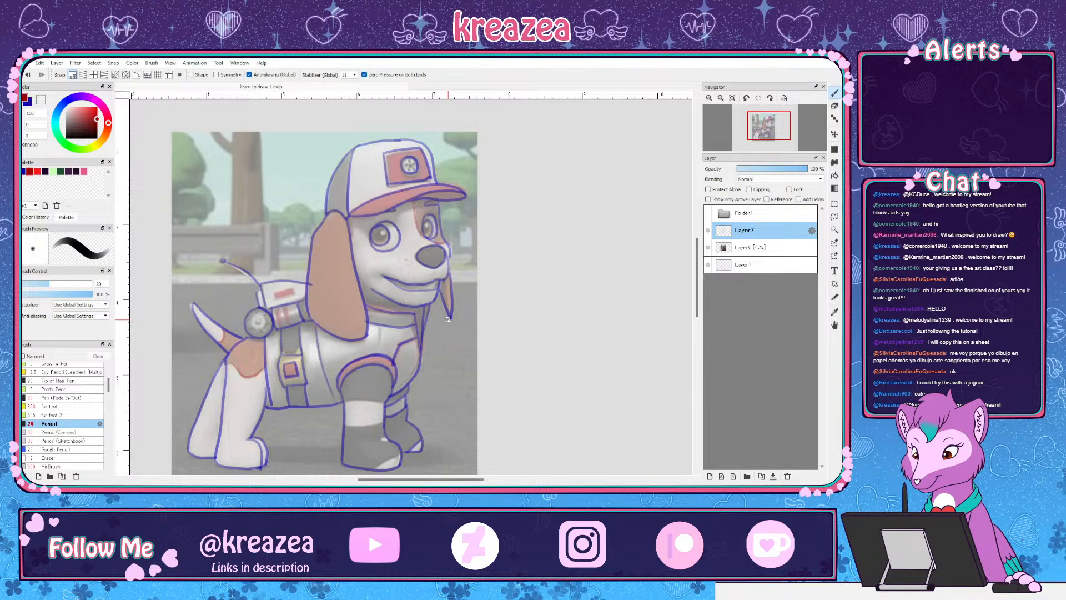
Hide the reference photo layer and look over the whole line sketch on its own
left_click(707, 247)
mouse_move(519, 357)
left_mouse_down()
mouse_move(519, 375)
mouse_move(548, 343)
left_mouse_up()
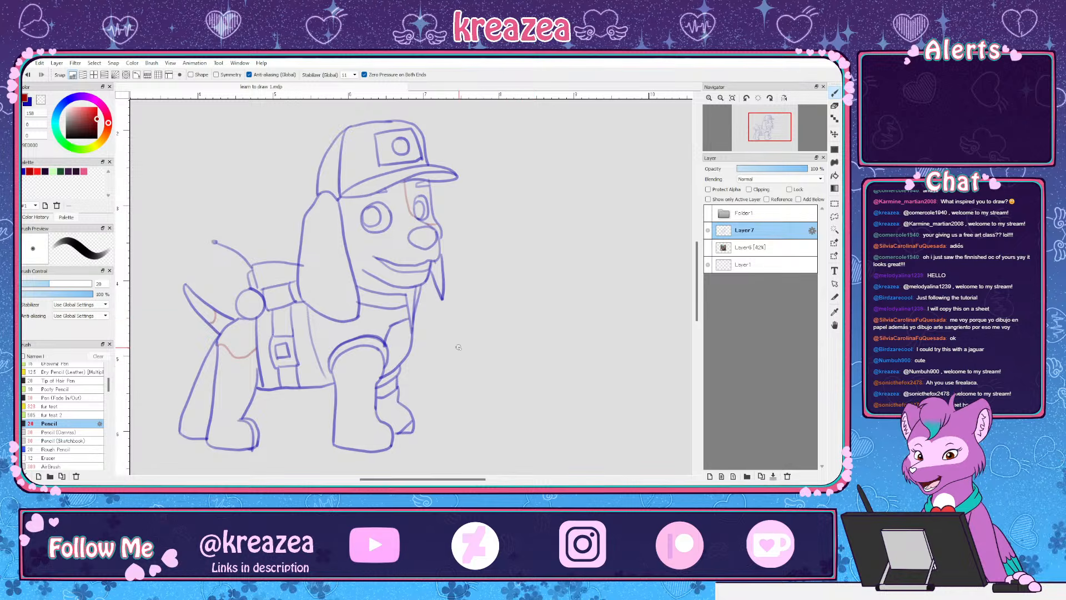
scroll(470, 345, "down", 1)
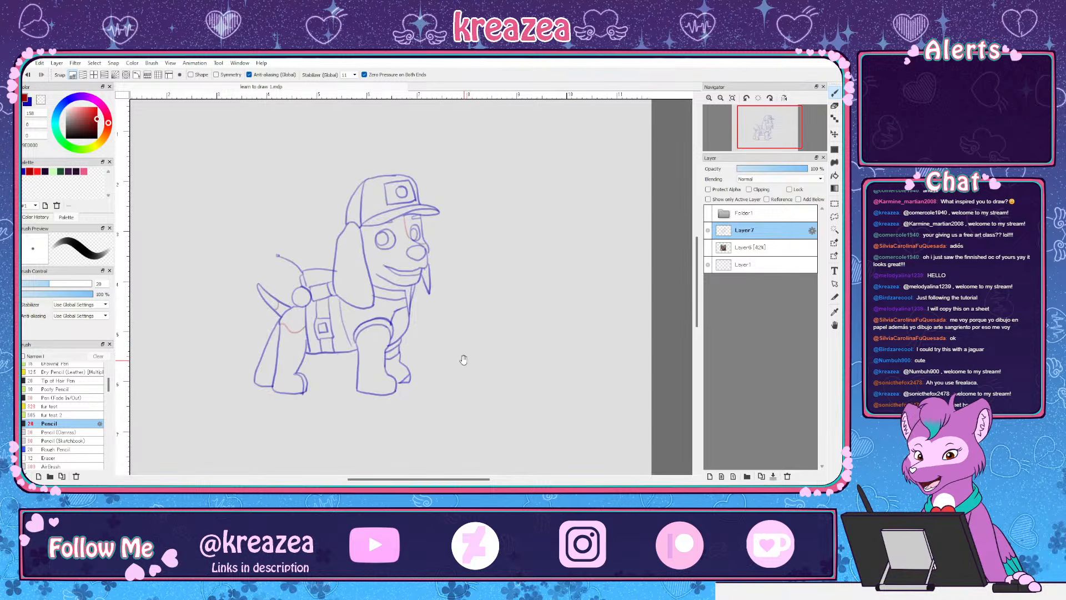
mouse_move(461, 361)
left_mouse_down()
mouse_move(494, 341)
mouse_move(489, 355)
left_mouse_up()
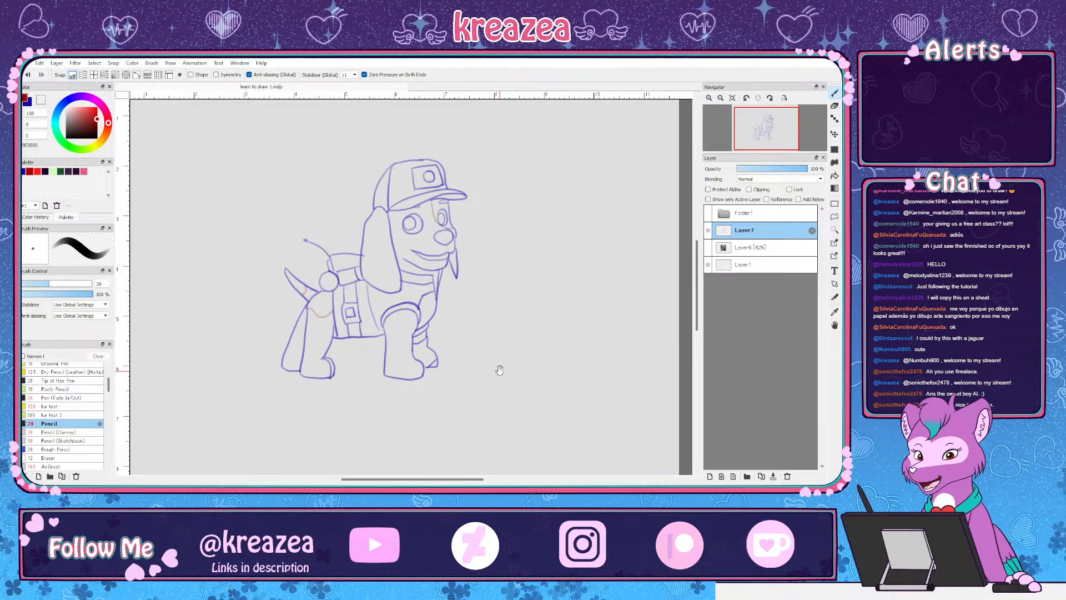
left_click_drag(499, 365, 533, 393)
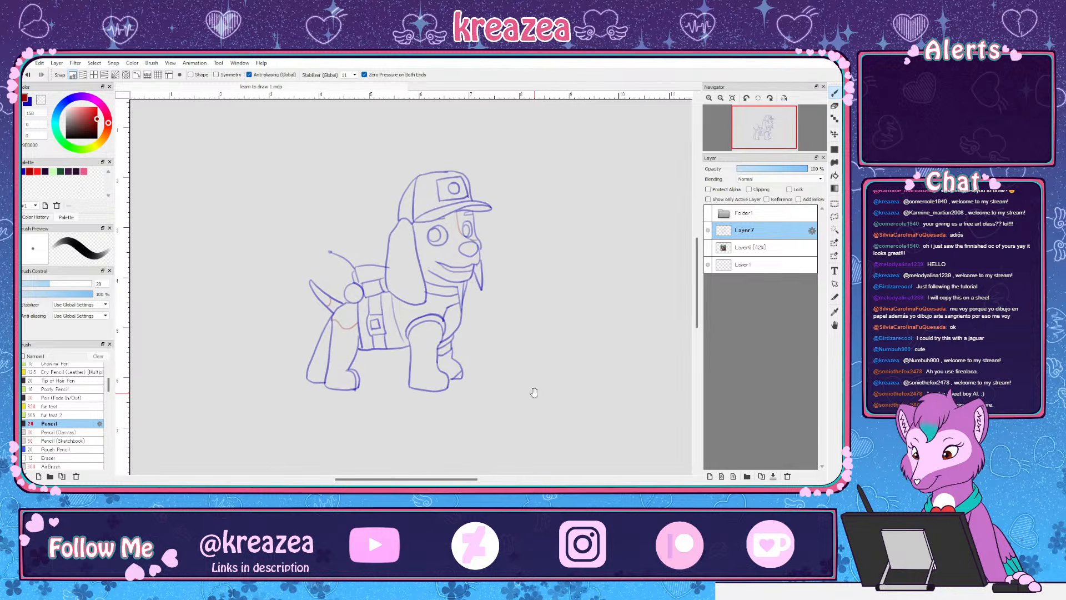
scroll(533, 392, "down", 1)
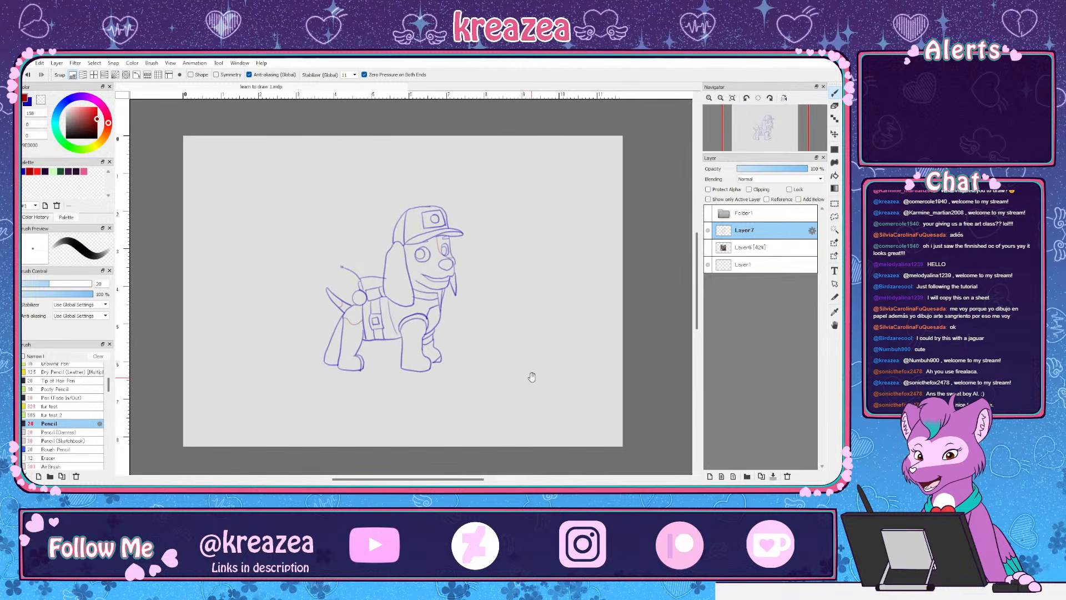
scroll(532, 380, "up", 1)
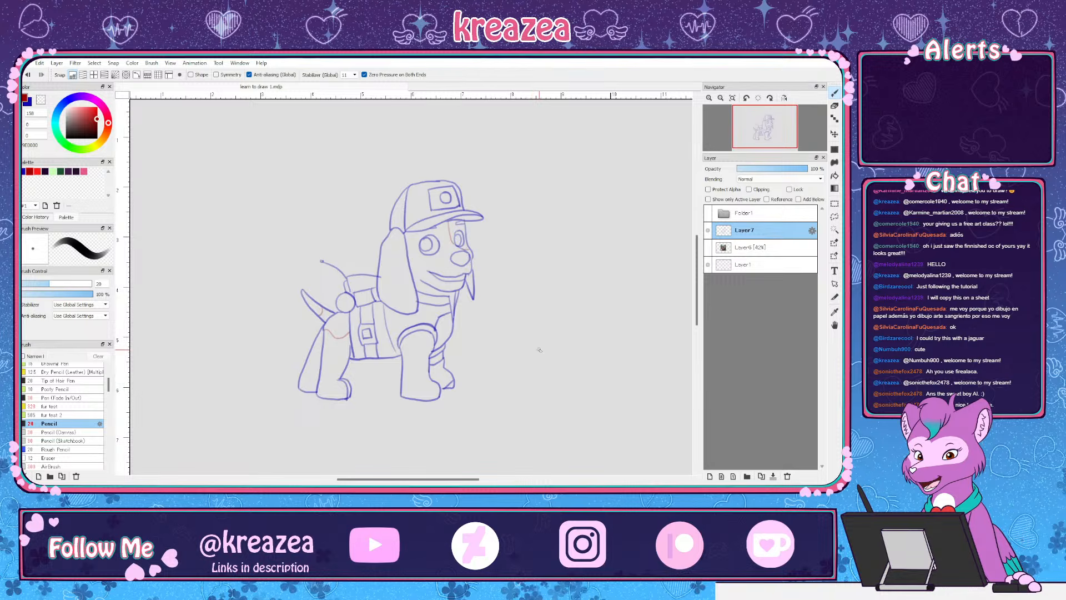
Toggle the reference photo and sketch layers to compare them, leaving only the line sketch showing
left_click(708, 248)
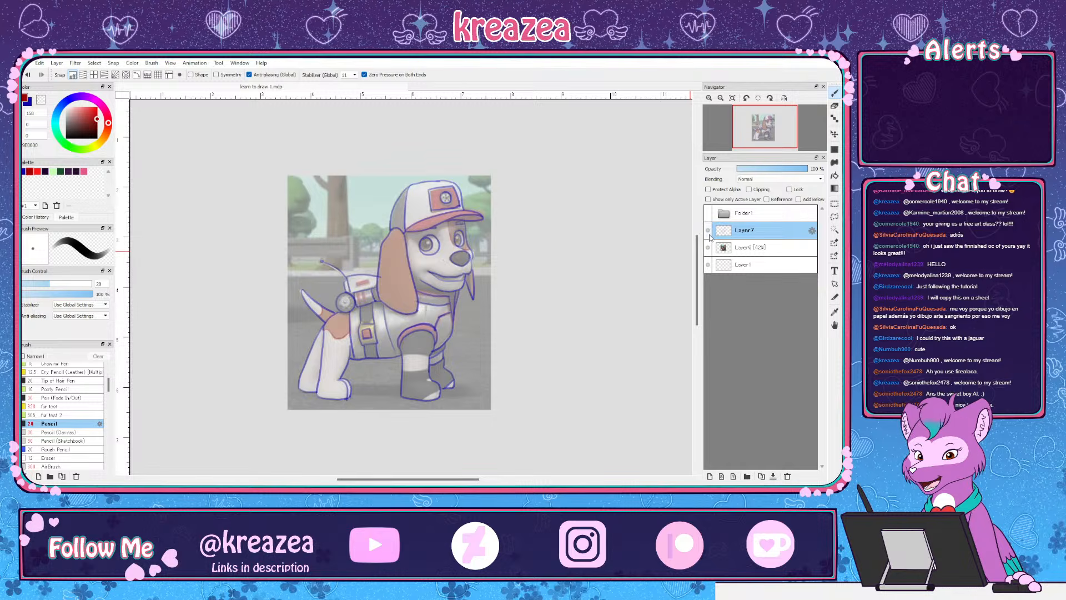
left_click(708, 230)
left_click(708, 247)
left_click(708, 230)
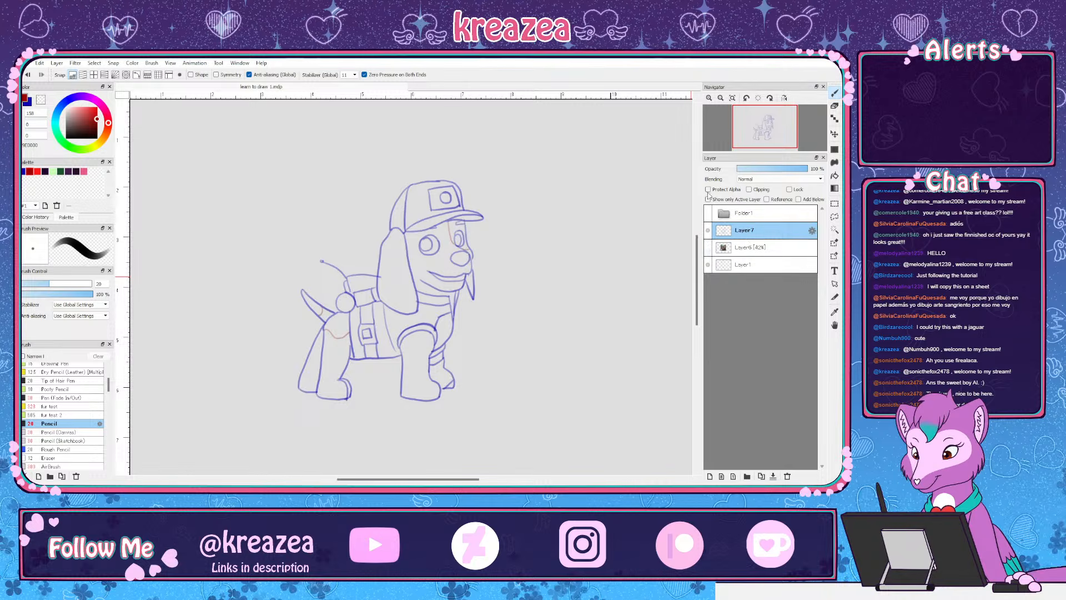
Move the dog sketch to the left part of the canvas to free space beside it, and return to the brush
key("ctrl+minus")
key("ctrl+plus")
key("ctrl+minus")
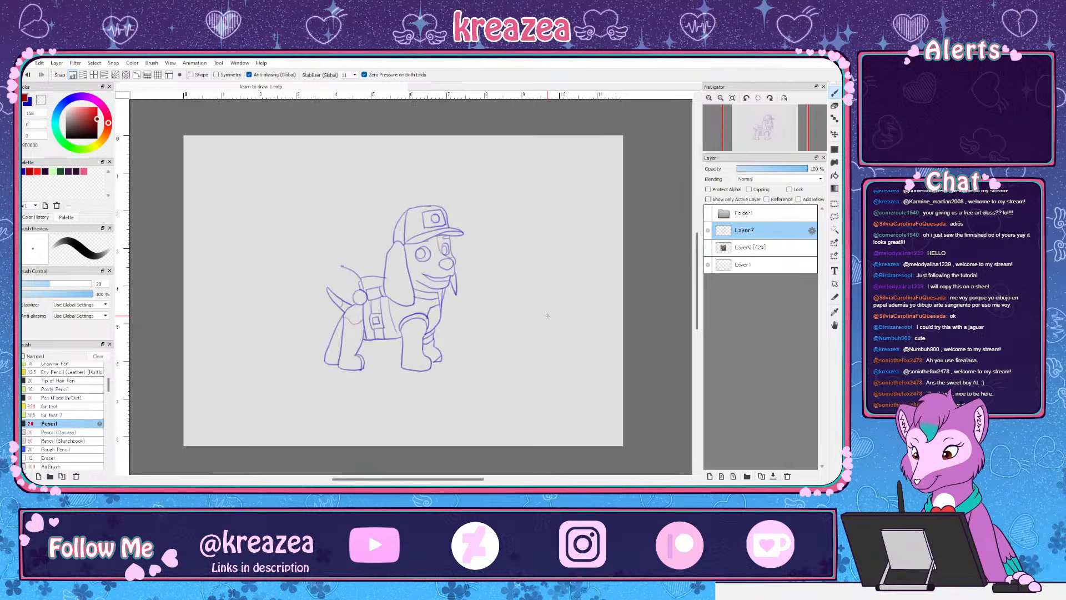
left_click(835, 135)
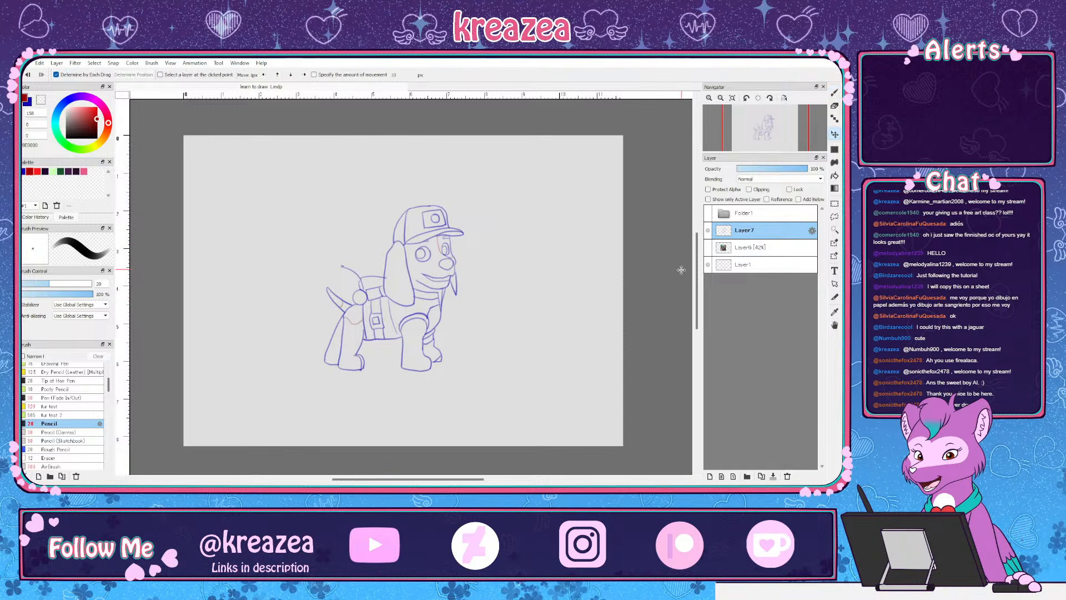
left_click_drag(437, 327, 344, 332)
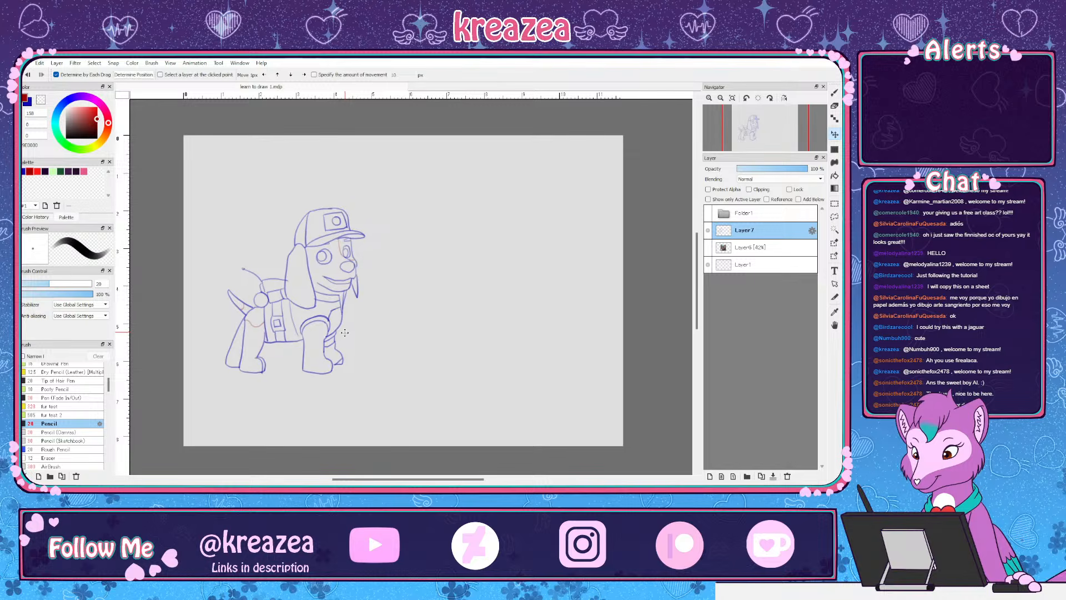
left_click(835, 94)
Sketch a second dog's nose, far side of the face, smiling mouth and chin in red beside the first sketch
scroll(533, 291, "up", 1)
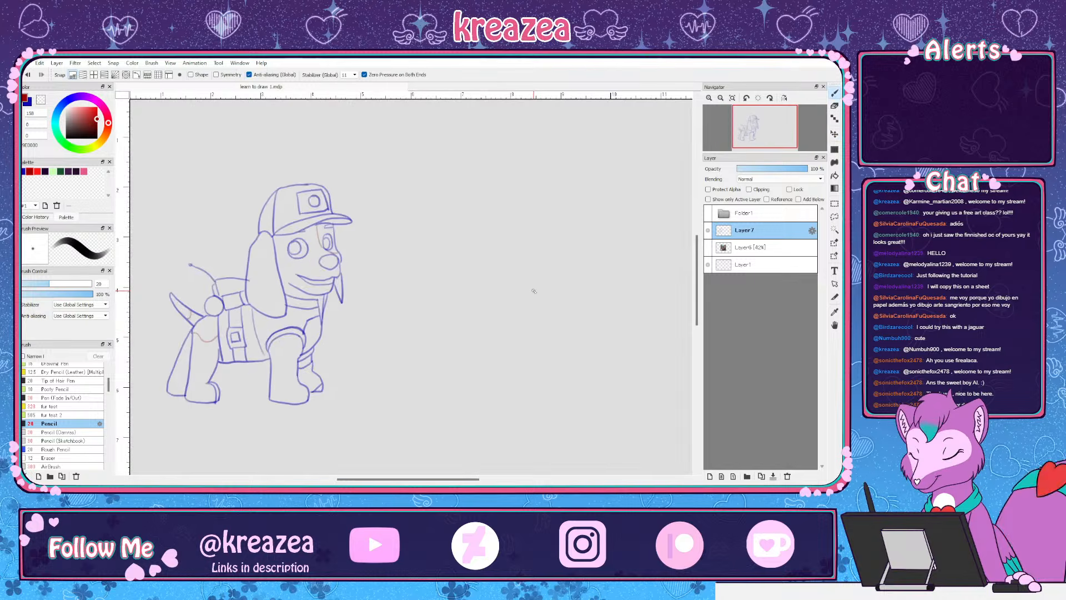
mouse_move(528, 316)
left_mouse_down()
mouse_move(493, 302)
mouse_move(516, 317)
left_mouse_up()
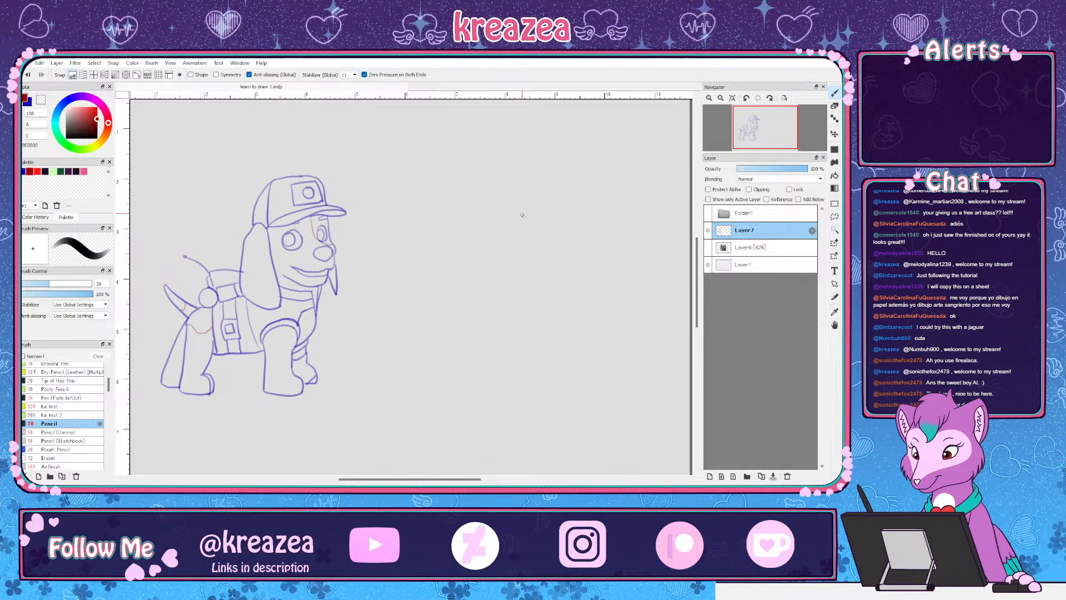
mouse_move(523, 215)
left_mouse_down()
mouse_move(528, 265)
mouse_move(528, 241)
mouse_move(503, 253)
left_mouse_up()
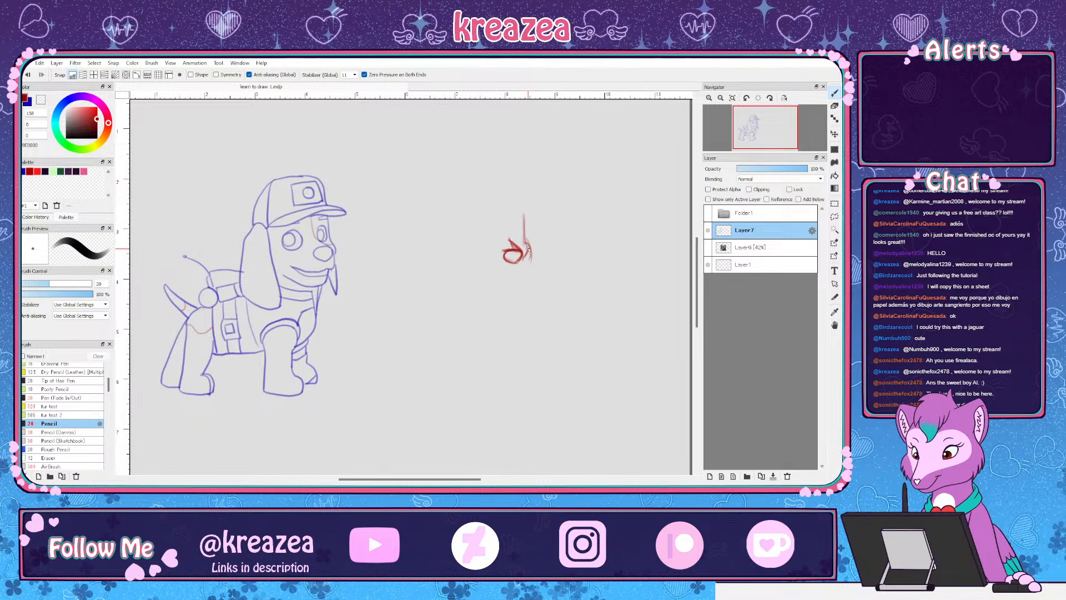
left_click_drag(526, 245, 527, 256)
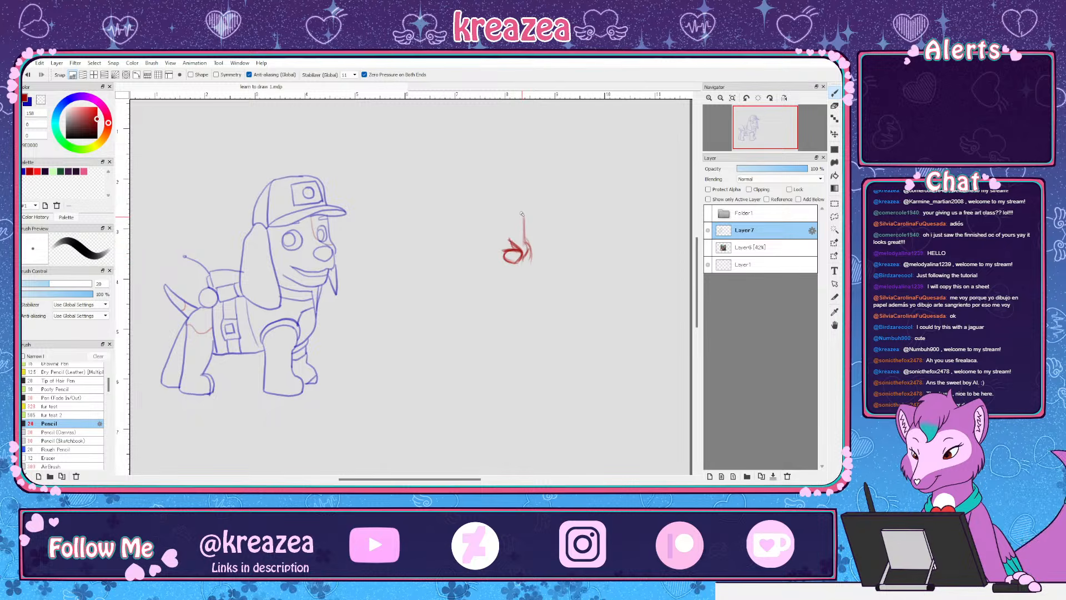
left_click_drag(522, 213, 521, 259)
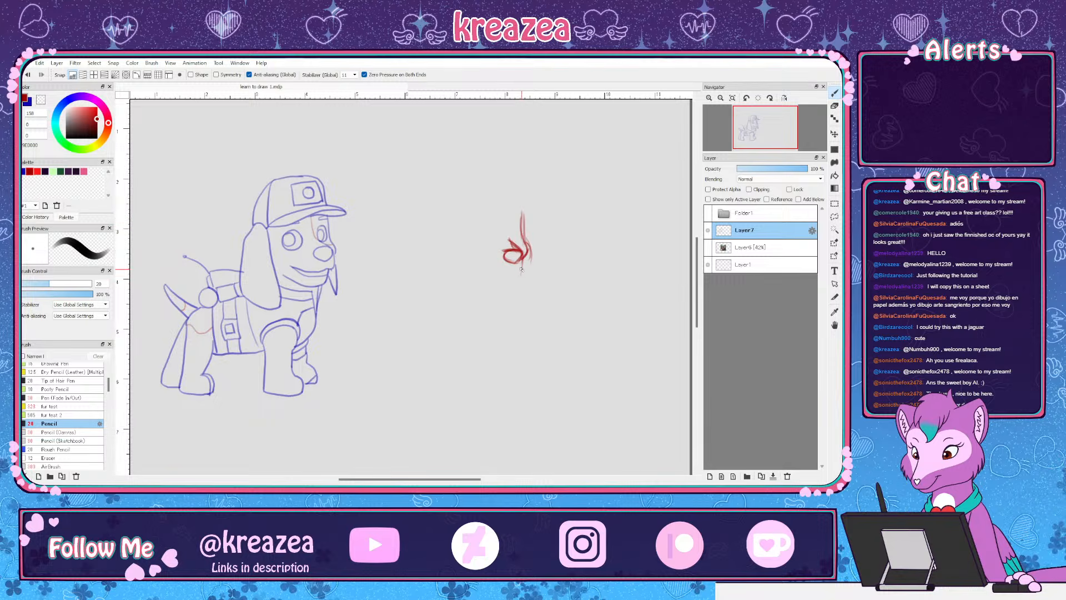
mouse_move(521, 257)
left_mouse_down()
mouse_move(479, 271)
mouse_move(513, 273)
mouse_move(480, 276)
mouse_move(495, 286)
mouse_move(481, 278)
mouse_move(520, 276)
left_mouse_up()
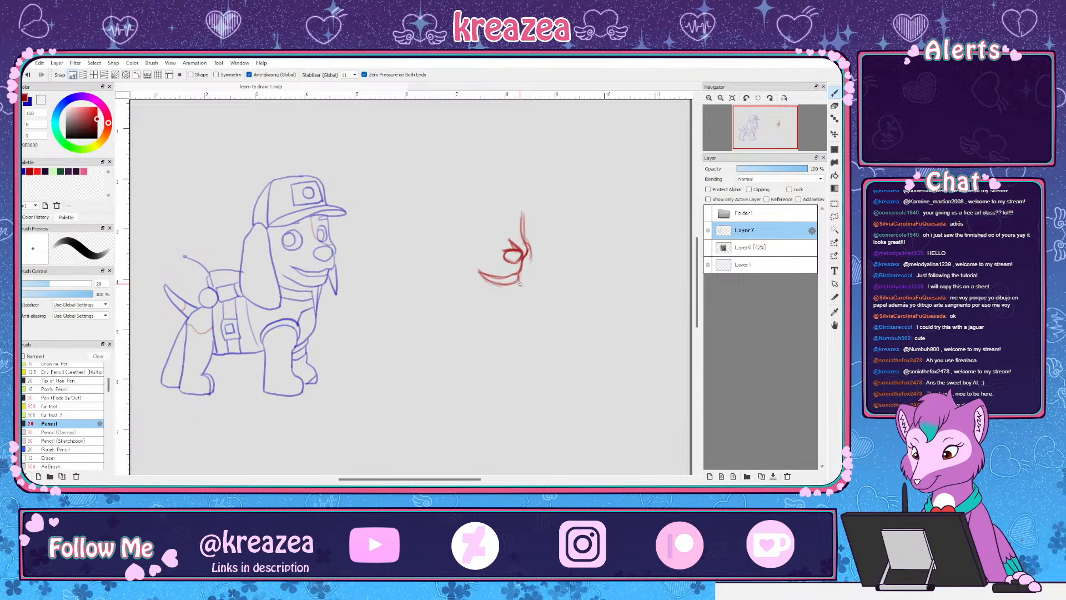
left_click_drag(520, 277, 513, 290)
Sketch the second dog's two eyes and its long drooping near ear in red
mouse_move(513, 240)
left_mouse_down()
mouse_move(507, 228)
mouse_move(517, 238)
mouse_move(516, 229)
left_mouse_up()
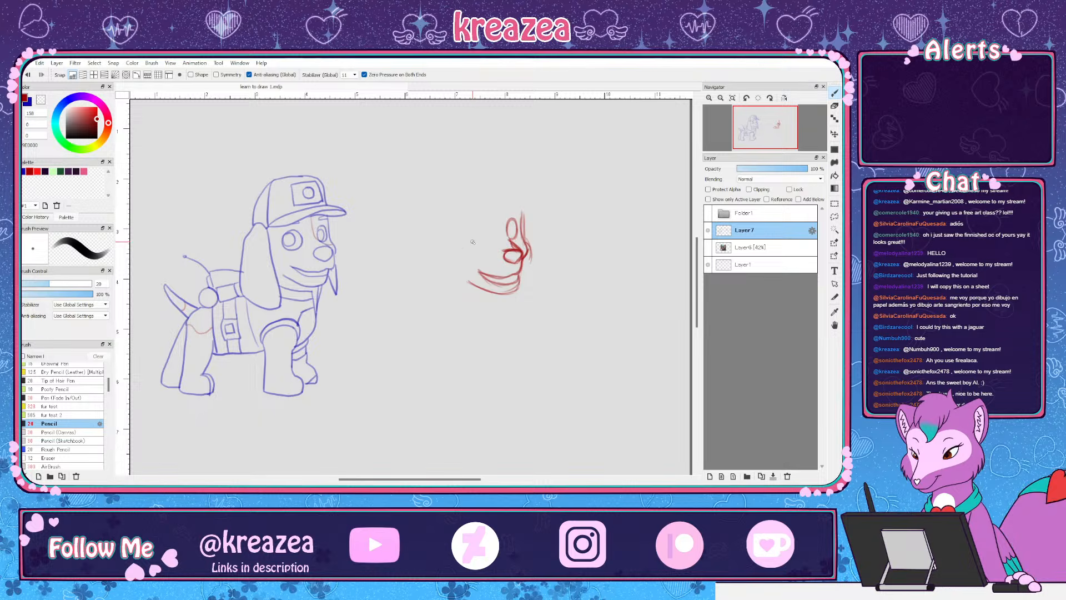
left_click_drag(481, 242, 476, 224)
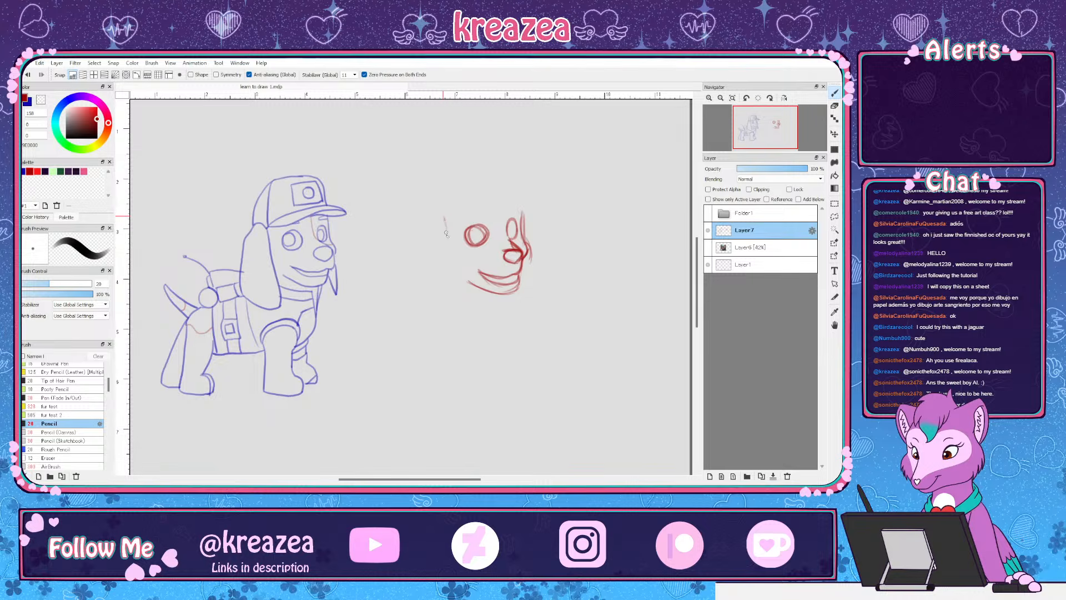
left_click_drag(445, 227, 449, 289)
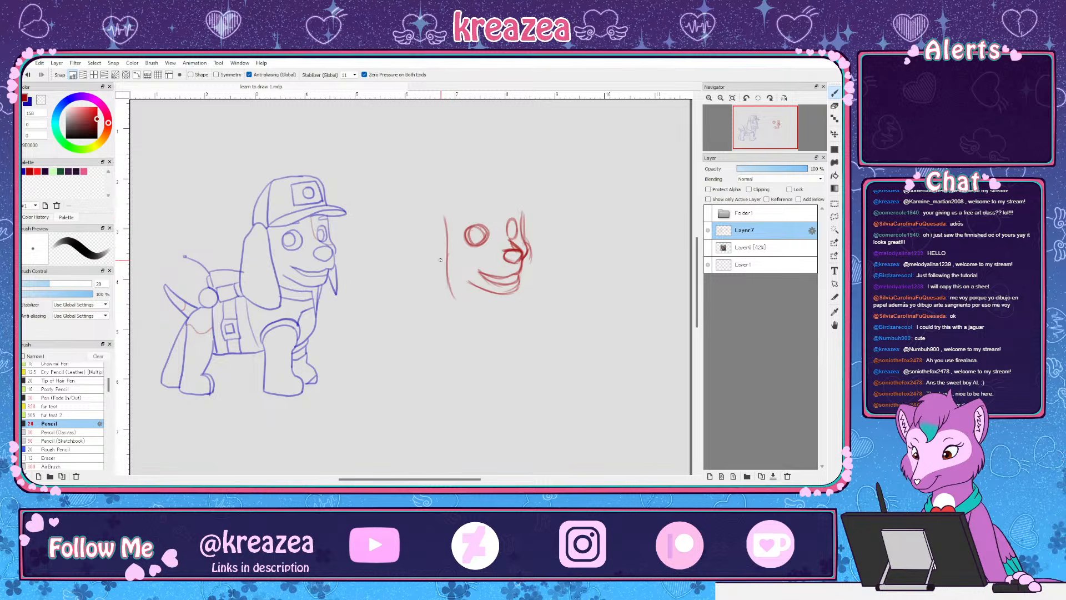
left_click_drag(443, 215, 427, 224)
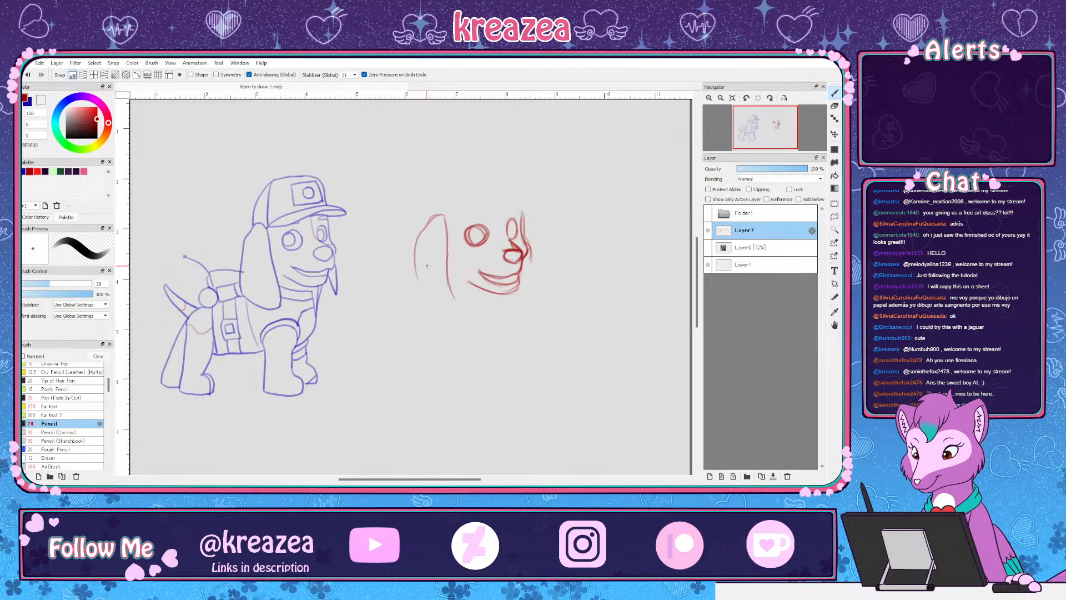
left_click_drag(416, 276, 448, 302)
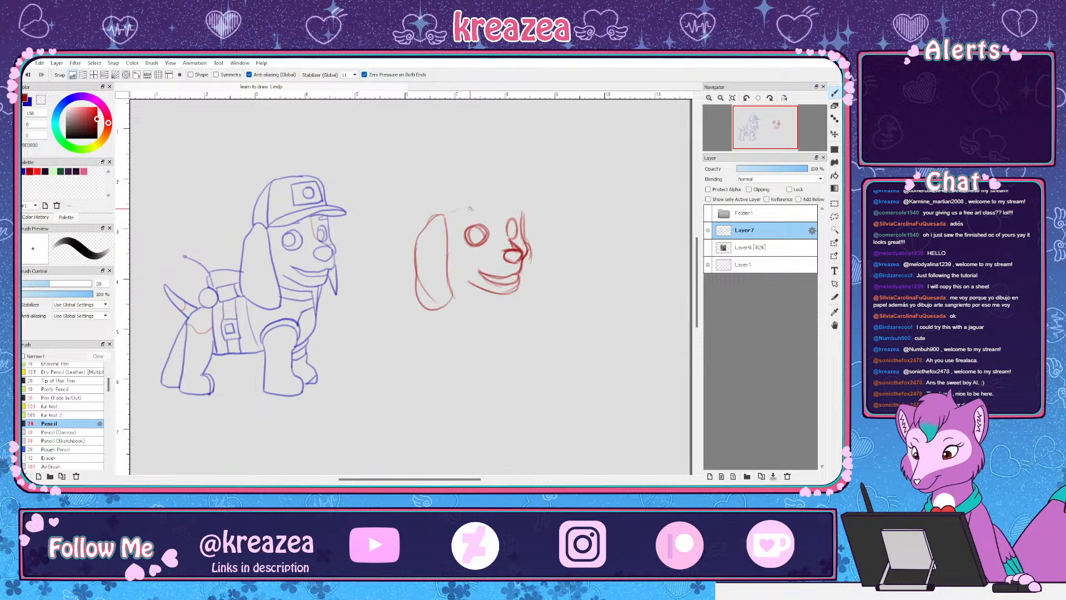
Draw the second dog's cap in red, with a curved brim, a rounded crown and a square front badge
mouse_move(464, 212)
left_mouse_down()
mouse_move(504, 202)
mouse_move(539, 209)
mouse_move(497, 202)
mouse_move(536, 210)
left_mouse_up()
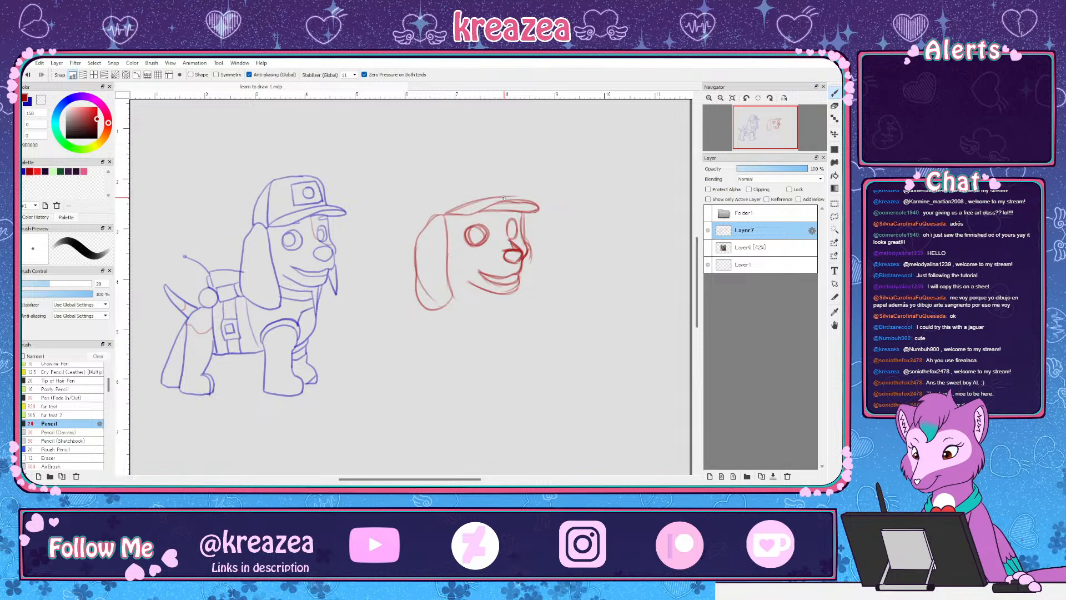
left_click_drag(447, 212, 536, 201)
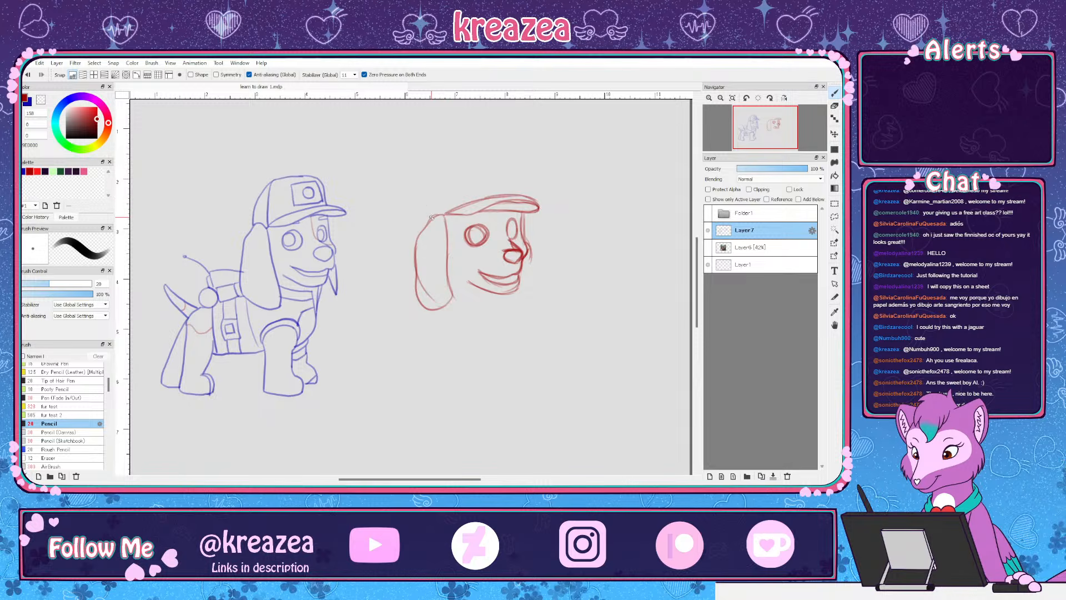
mouse_move(423, 225)
left_mouse_down()
mouse_move(432, 175)
mouse_move(465, 157)
mouse_move(430, 182)
mouse_move(494, 156)
mouse_move(519, 160)
mouse_move(519, 183)
mouse_move(495, 154)
mouse_move(433, 184)
mouse_move(425, 217)
mouse_move(432, 176)
left_mouse_up()
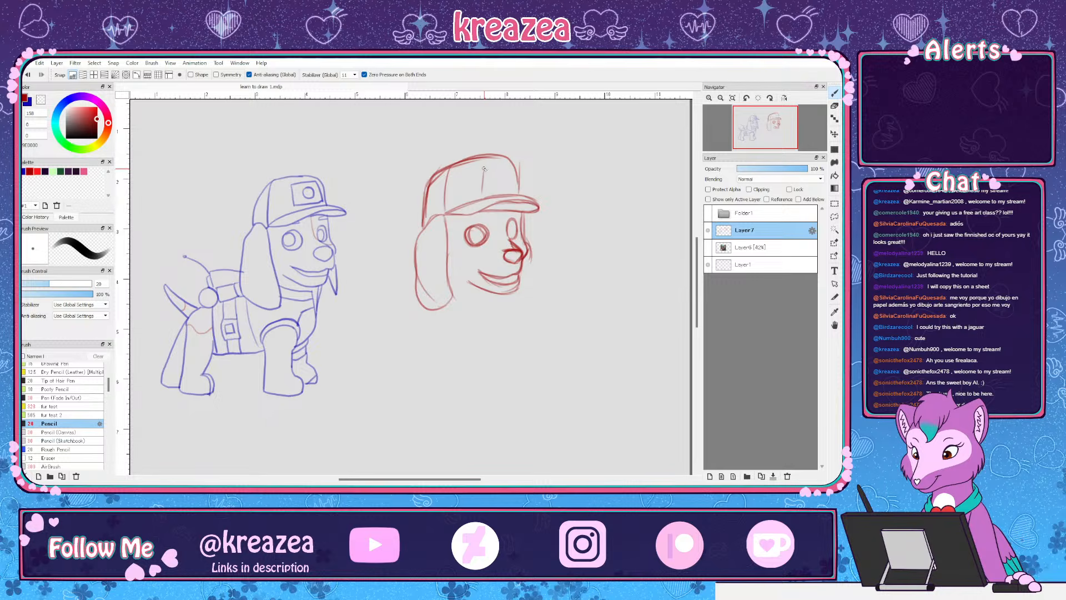
mouse_move(484, 167)
left_mouse_down()
mouse_move(511, 189)
mouse_move(480, 190)
mouse_move(493, 172)
left_mouse_up()
Sketch the red dog's jaw and tapering chest below the head, and start the back line behind the ear
left_click_drag(495, 345, 508, 244)
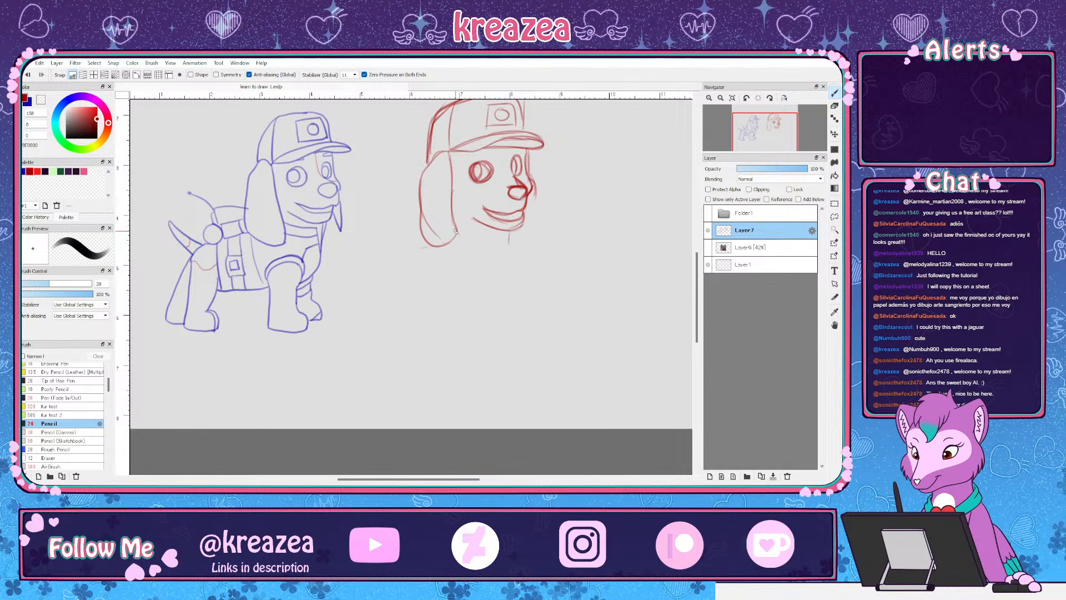
mouse_move(454, 230)
left_mouse_down()
mouse_move(500, 246)
mouse_move(505, 273)
mouse_move(514, 238)
mouse_move(507, 267)
left_mouse_up()
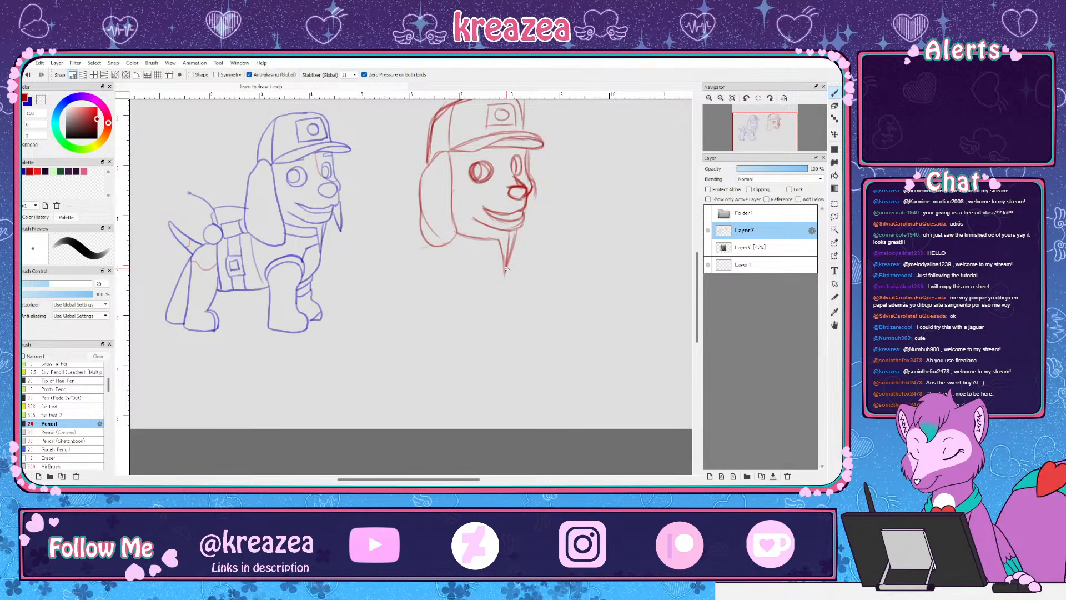
left_click_drag(426, 245, 404, 246)
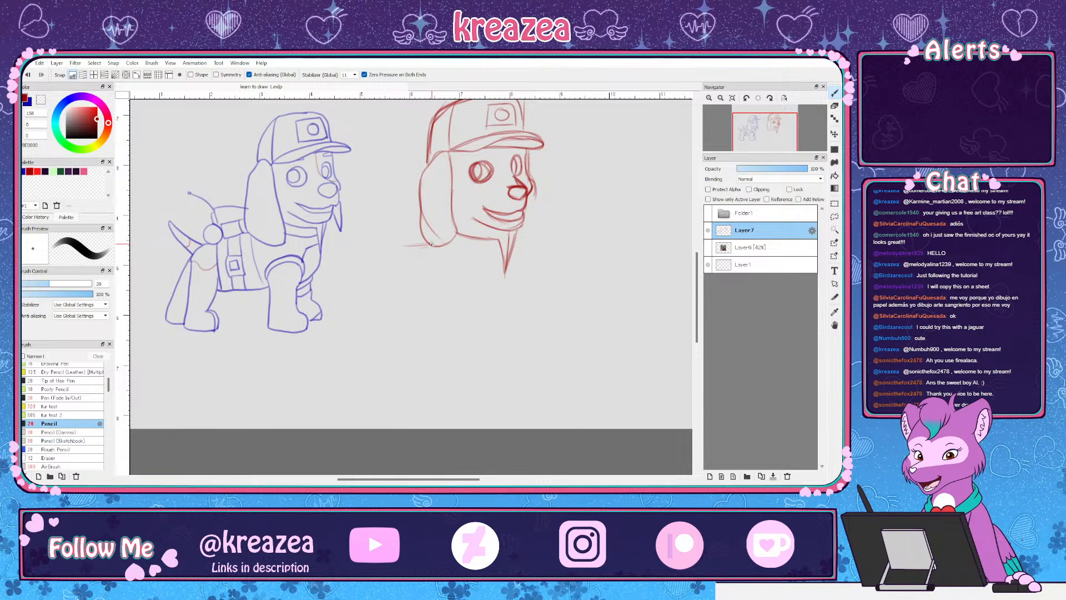
Extend the red dog's back into the rump and sketch both hind legs and the pointed tail
scroll(431, 251, "up", 1)
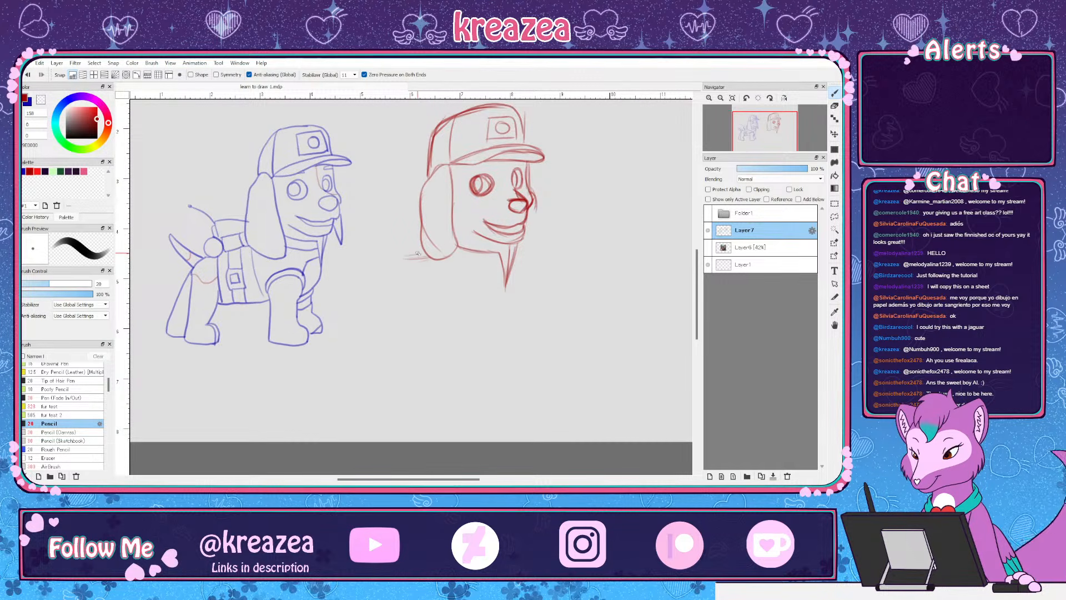
mouse_move(424, 256)
left_mouse_down()
mouse_move(391, 257)
mouse_move(408, 255)
mouse_move(358, 281)
mouse_move(358, 307)
mouse_move(370, 274)
mouse_move(358, 346)
mouse_move(392, 344)
mouse_move(395, 280)
mouse_move(389, 324)
left_mouse_up()
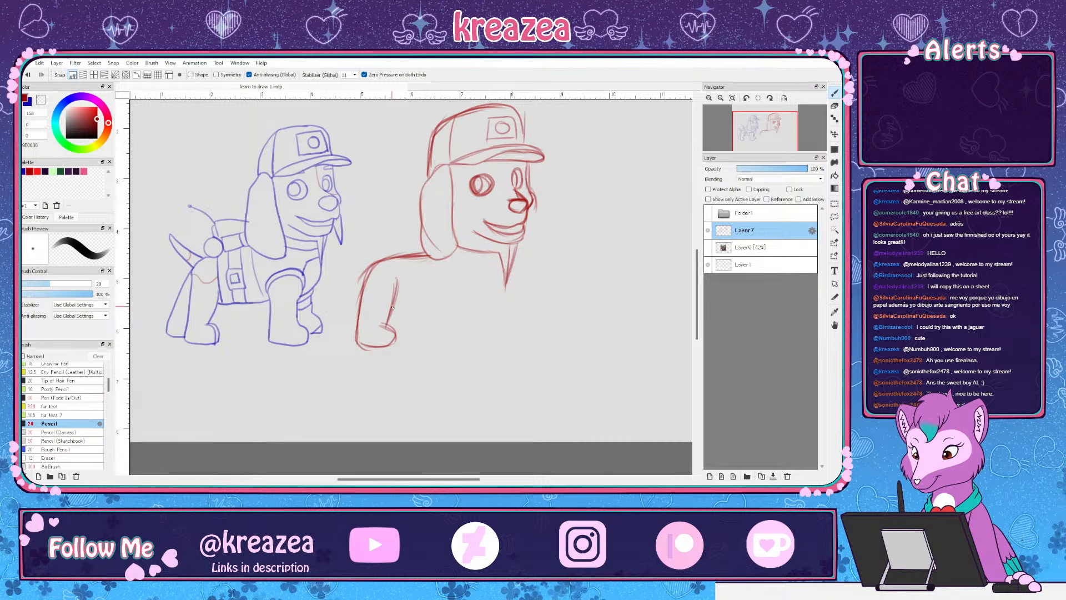
mouse_move(398, 279)
left_mouse_down()
mouse_move(381, 316)
mouse_move(391, 332)
mouse_move(379, 324)
mouse_move(388, 345)
left_mouse_up()
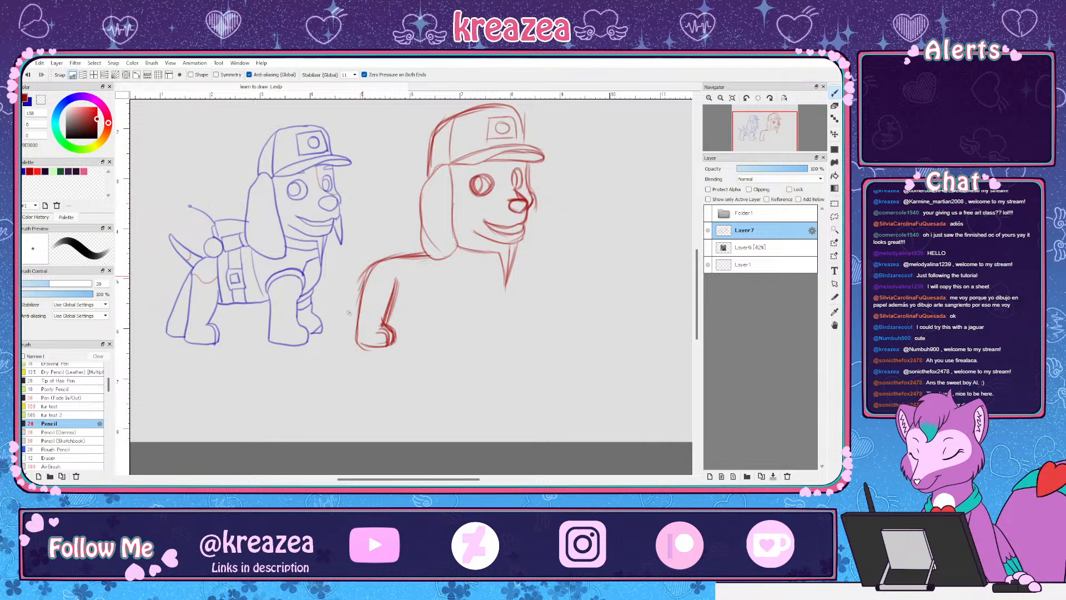
left_click_drag(366, 275, 345, 331)
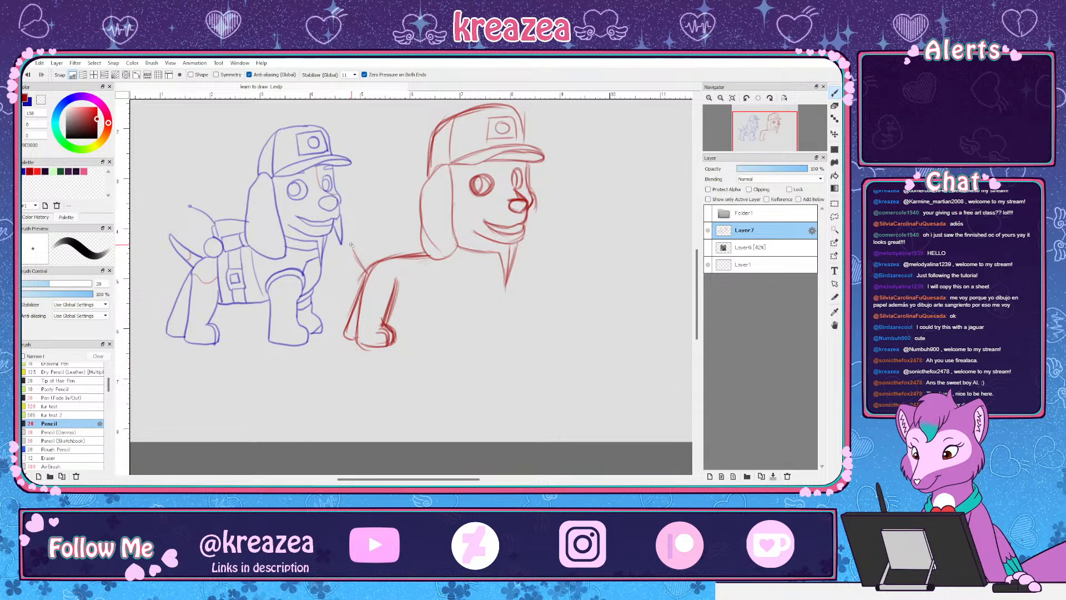
left_click_drag(356, 254, 366, 269)
mouse_move(351, 233)
left_mouse_down()
mouse_move(358, 257)
mouse_move(373, 259)
left_mouse_up()
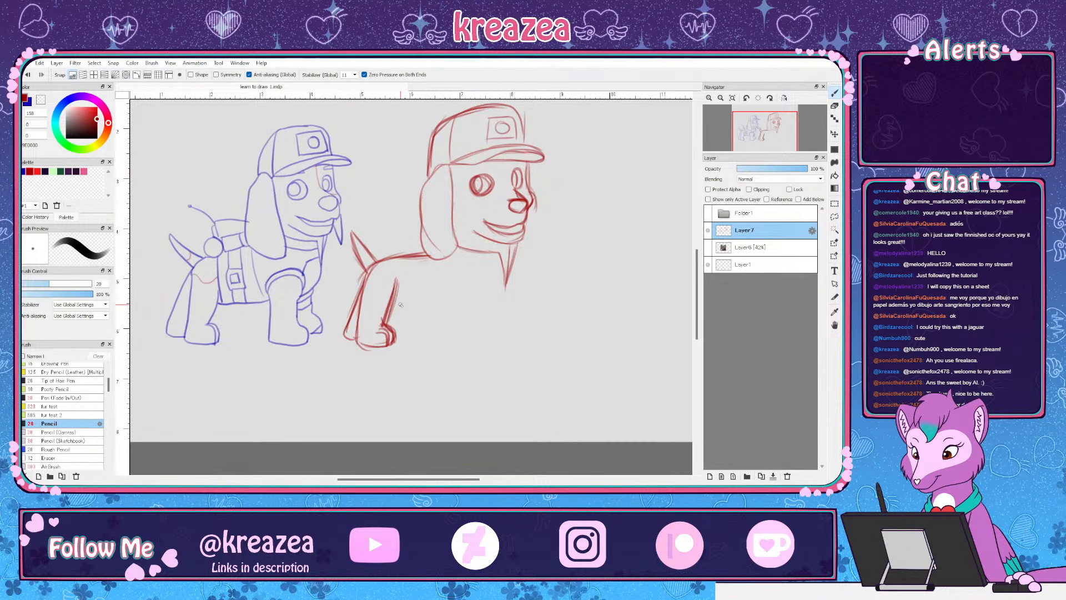
Sketch the red dog's belly line and front legs, with the arched vest edge over the near shoulder
left_click_drag(396, 306, 441, 313)
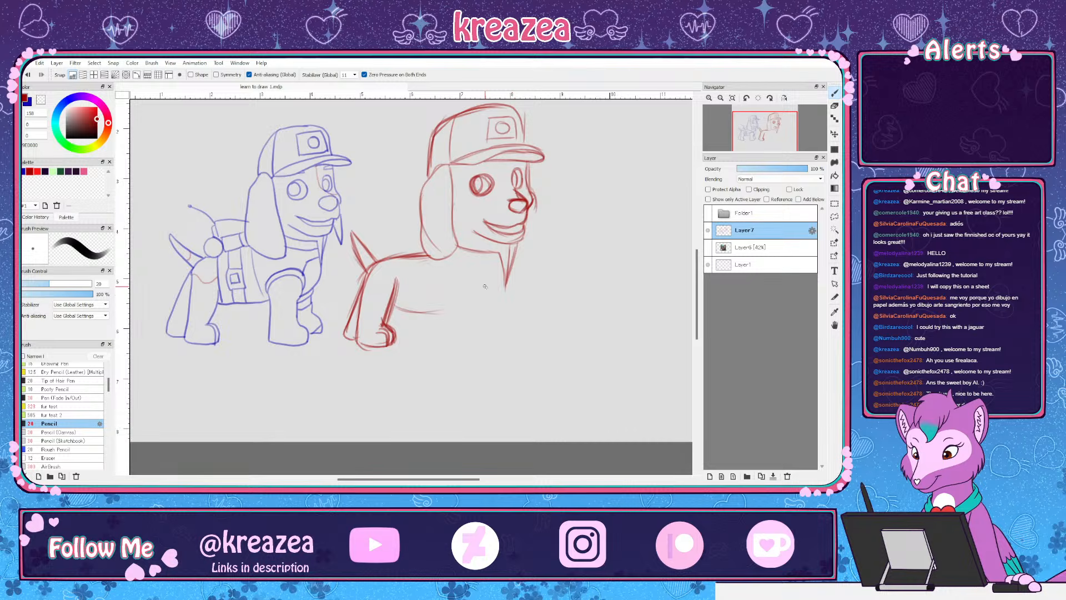
mouse_move(486, 278)
left_mouse_down()
mouse_move(482, 313)
mouse_move(472, 289)
mouse_move(485, 294)
mouse_move(450, 302)
mouse_move(474, 290)
mouse_move(463, 289)
mouse_move(443, 307)
mouse_move(448, 297)
mouse_move(446, 325)
mouse_move(448, 301)
mouse_move(453, 329)
mouse_move(499, 345)
left_mouse_up()
mouse_move(510, 259)
left_mouse_down()
mouse_move(486, 303)
mouse_move(495, 302)
mouse_move(404, 309)
mouse_move(459, 307)
mouse_move(459, 287)
mouse_move(448, 304)
mouse_move(453, 278)
mouse_move(448, 303)
mouse_move(483, 289)
left_mouse_up()
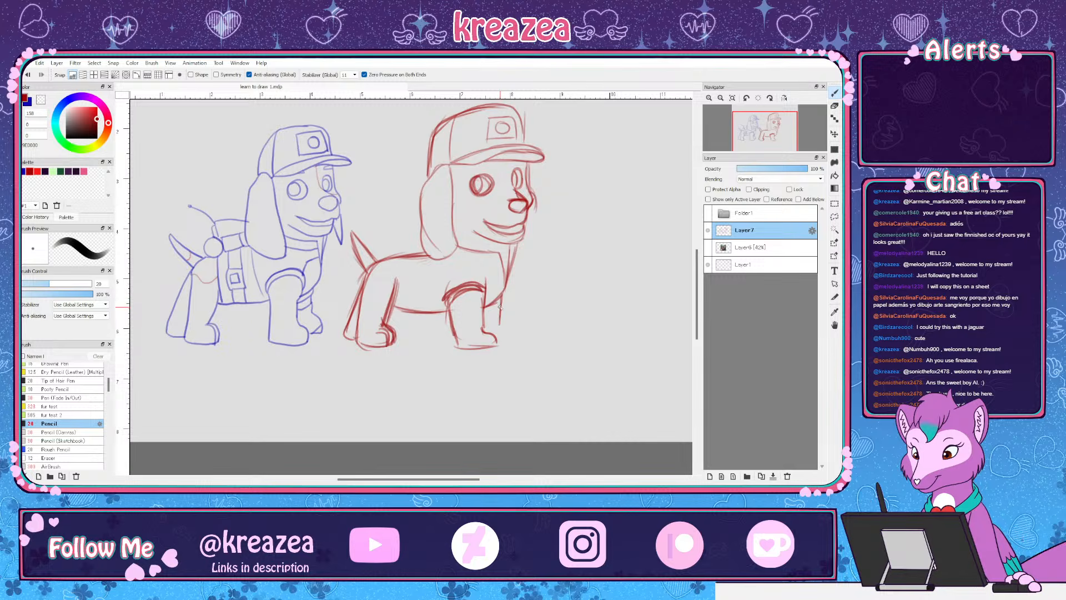
mouse_move(498, 306)
left_mouse_down()
mouse_move(496, 342)
mouse_move(498, 316)
mouse_move(507, 342)
mouse_move(489, 319)
left_mouse_up()
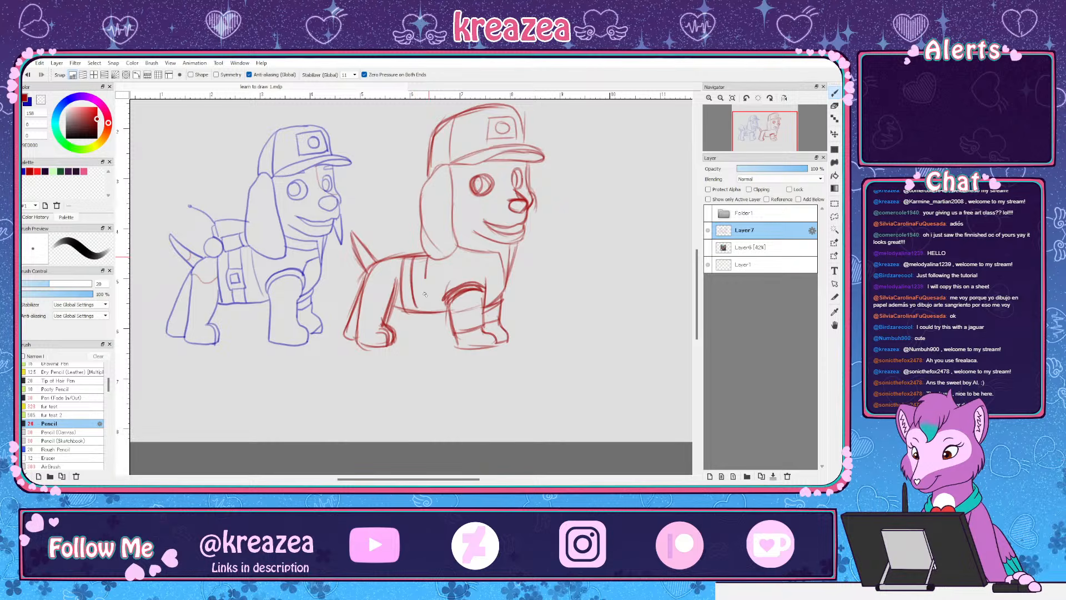
Add the red dog's side strap with its buckle, the backpack with antenna, and the far ear beside the muzzle
left_click_drag(428, 279, 423, 313)
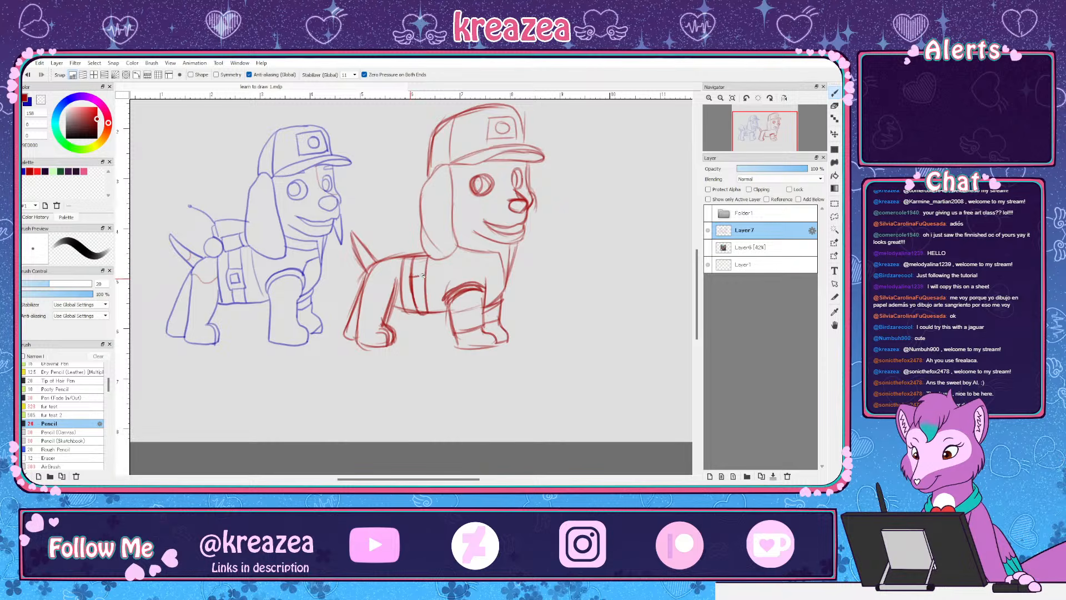
left_click_drag(436, 255, 442, 297)
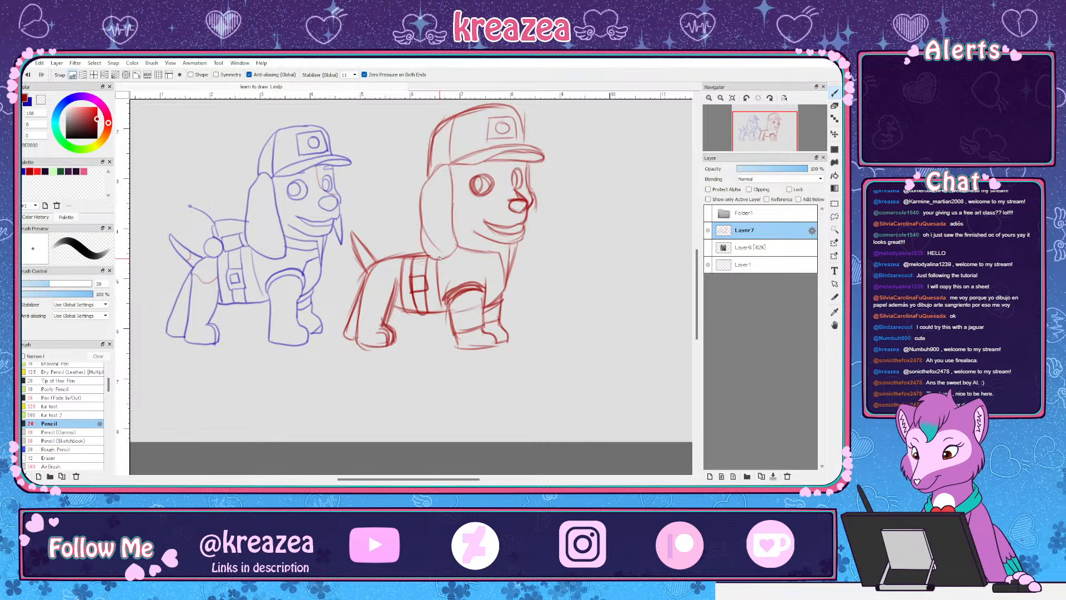
mouse_move(396, 243)
left_mouse_down()
mouse_move(425, 251)
mouse_move(396, 225)
left_mouse_up()
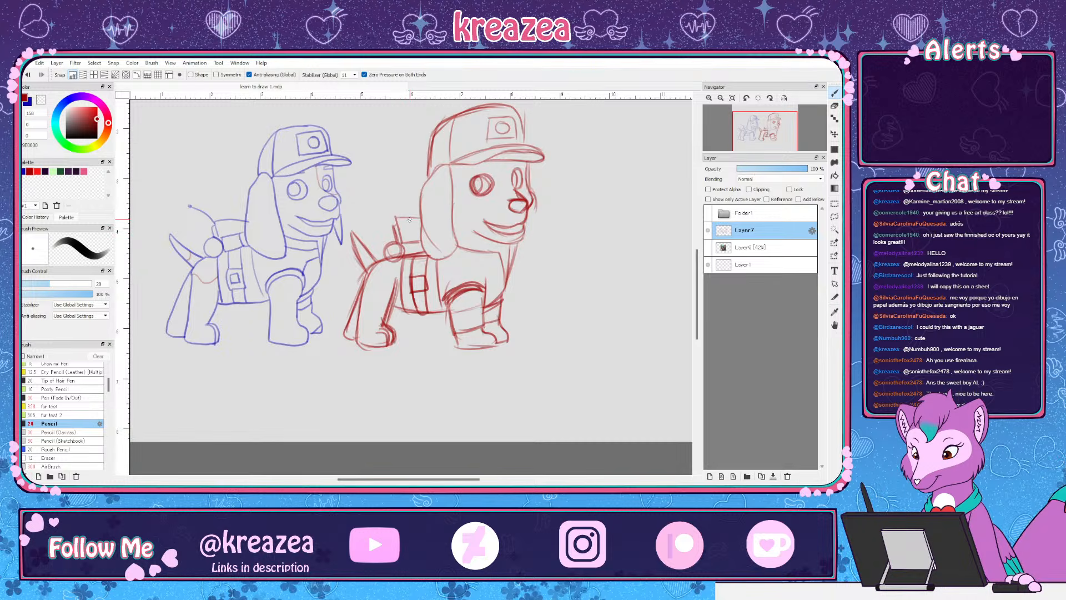
left_click_drag(420, 222, 394, 217)
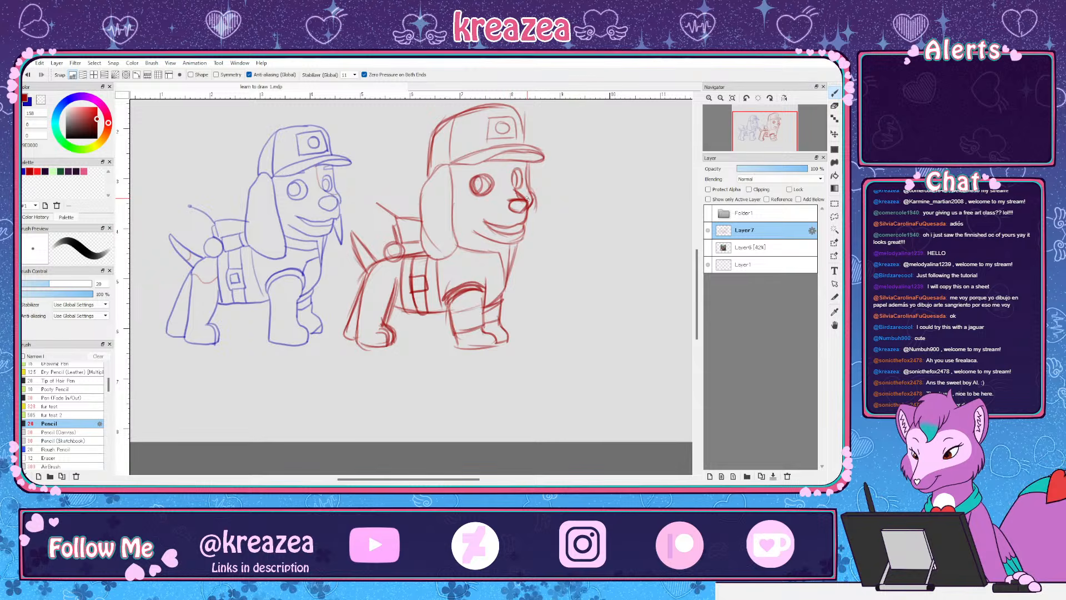
mouse_move(535, 205)
left_mouse_down()
mouse_move(532, 241)
mouse_move(503, 260)
mouse_move(506, 286)
mouse_move(503, 266)
left_mouse_up()
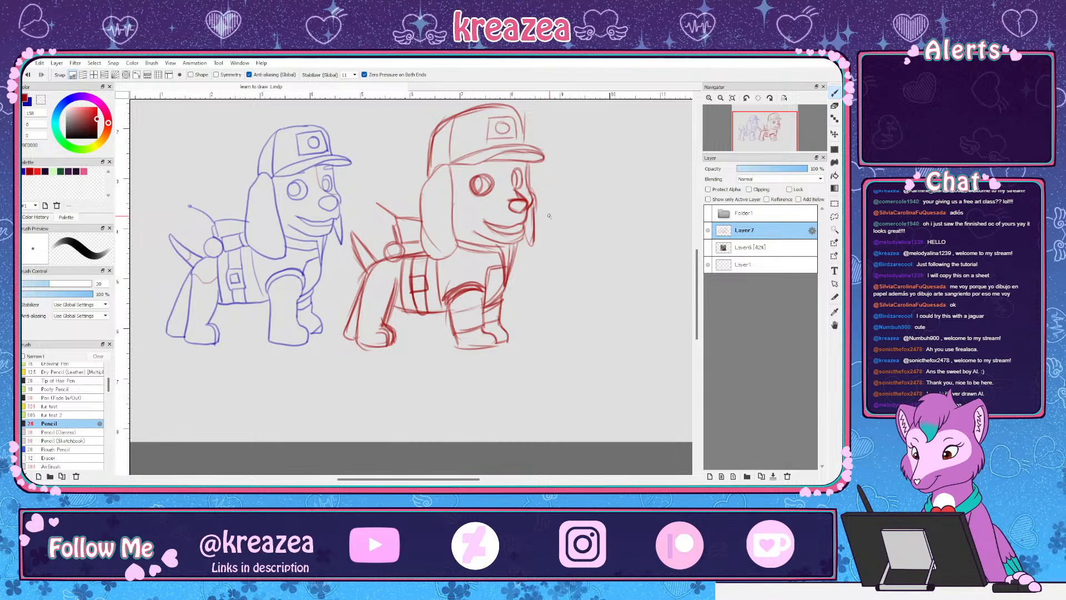
Hide the sketch layer, show the faded reference photo, and add a new layer above them
scroll(552, 239, "down", 1)
left_click_drag(553, 265, 548, 295)
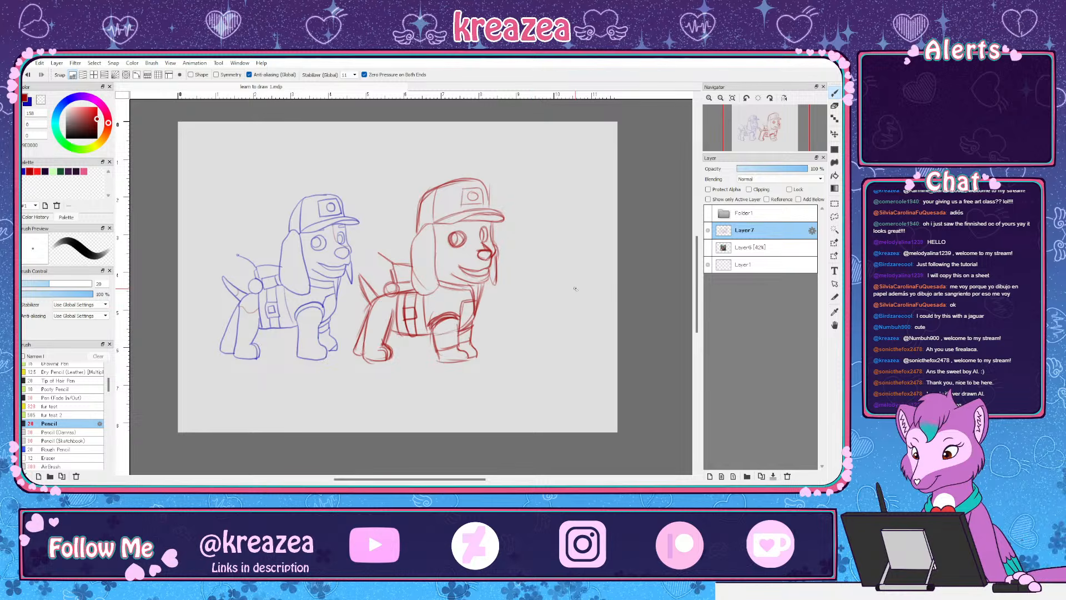
left_click(709, 231)
left_click(708, 248)
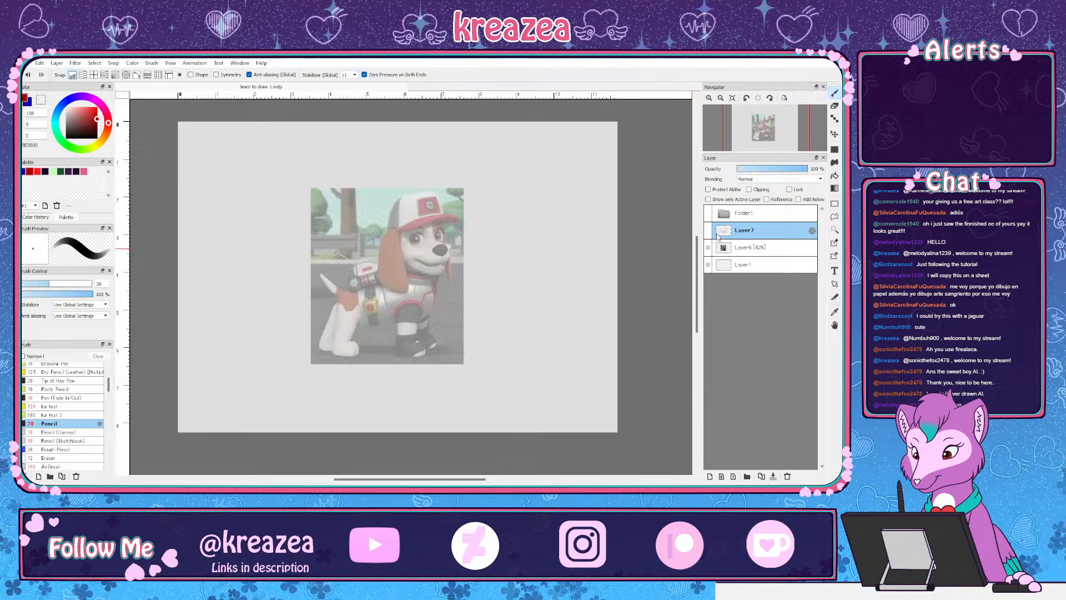
left_click(710, 476)
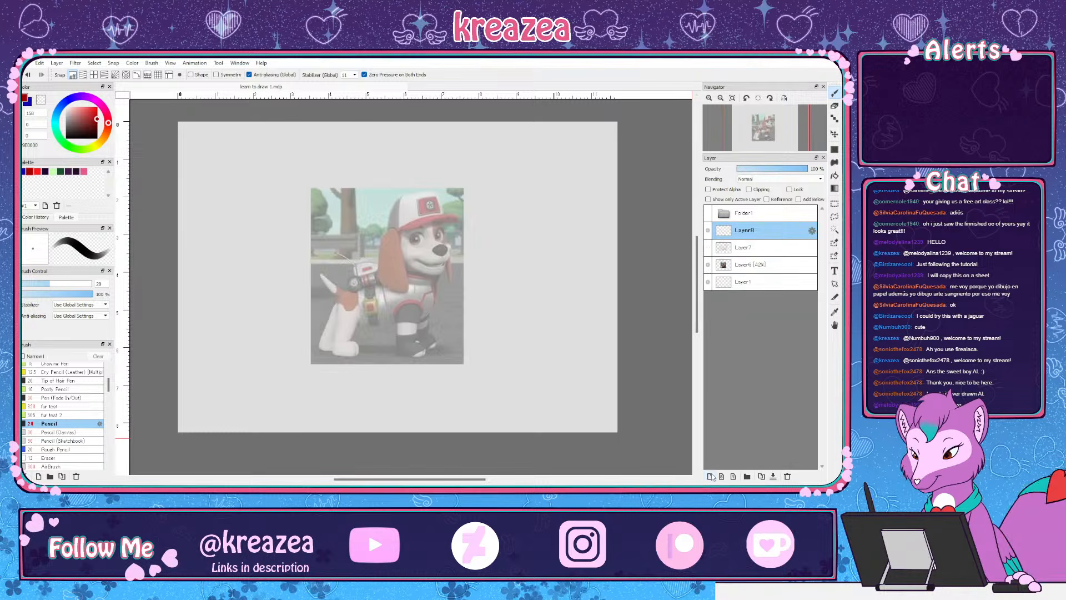
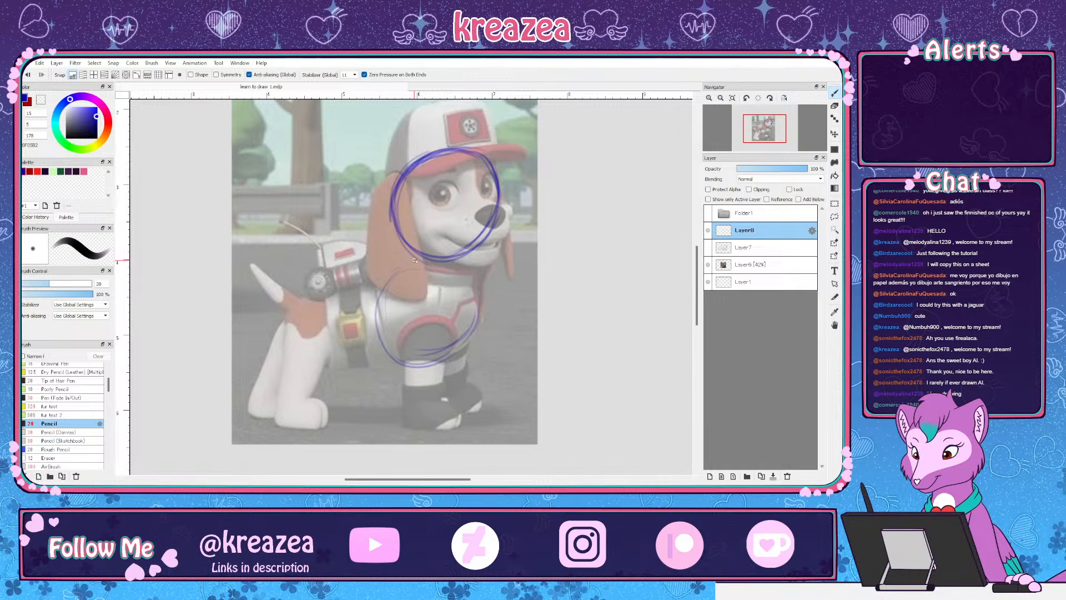
Reinforce the blue construction circle around the dog's chest on the reference photo
left_click_drag(386, 286, 431, 263)
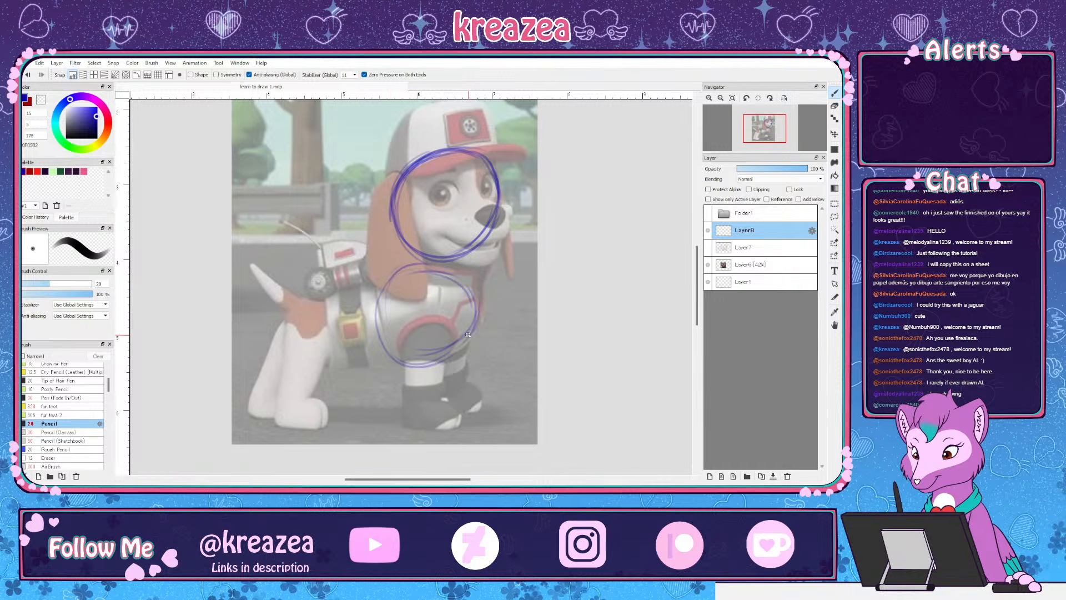
mouse_move(424, 267)
left_mouse_down()
mouse_move(375, 311)
mouse_move(375, 333)
mouse_move(417, 269)
mouse_move(481, 308)
mouse_move(419, 284)
mouse_move(414, 267)
mouse_move(476, 304)
left_mouse_up()
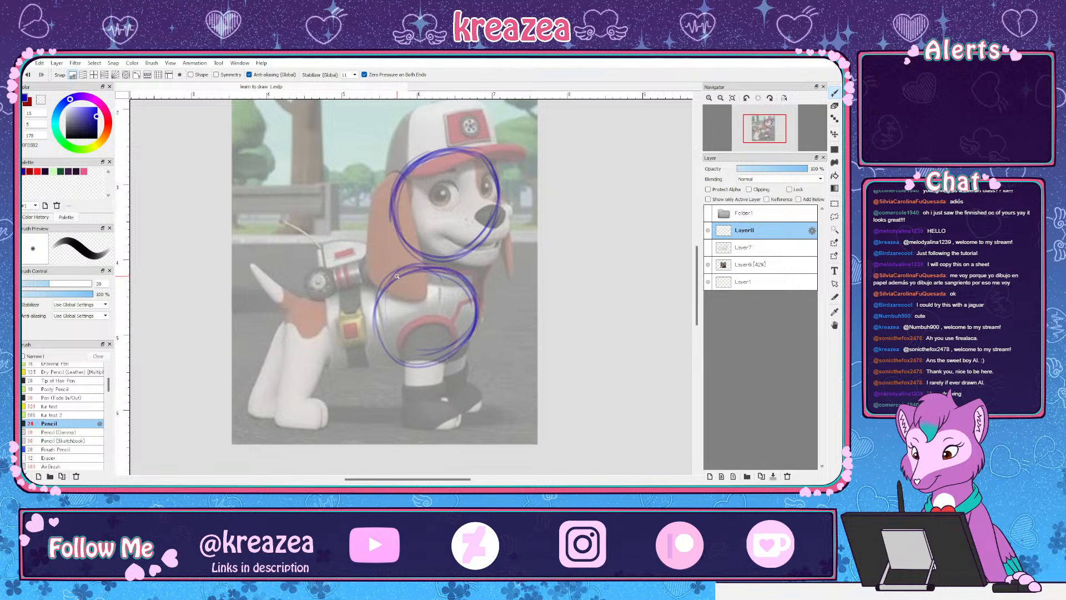
left_click_drag(383, 295, 404, 362)
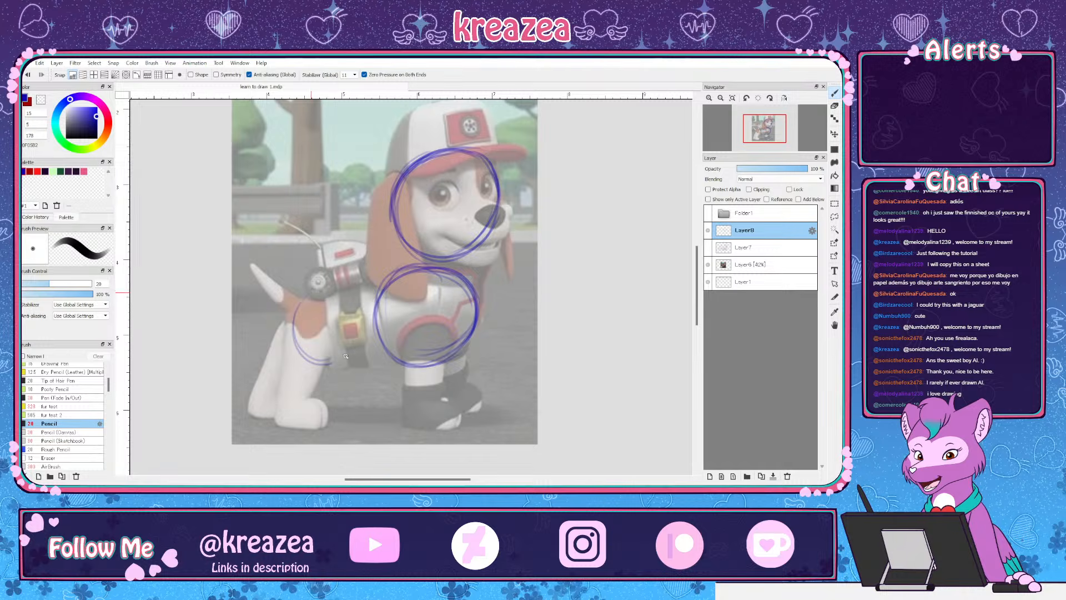
Draw a smaller blue circle over the dog's hips, and briefly hide the reference photo to check the three construction circles
left_click_drag(345, 356, 356, 342)
mouse_move(311, 295)
left_mouse_down()
mouse_move(292, 341)
mouse_move(314, 357)
mouse_move(294, 315)
mouse_move(352, 313)
left_mouse_up()
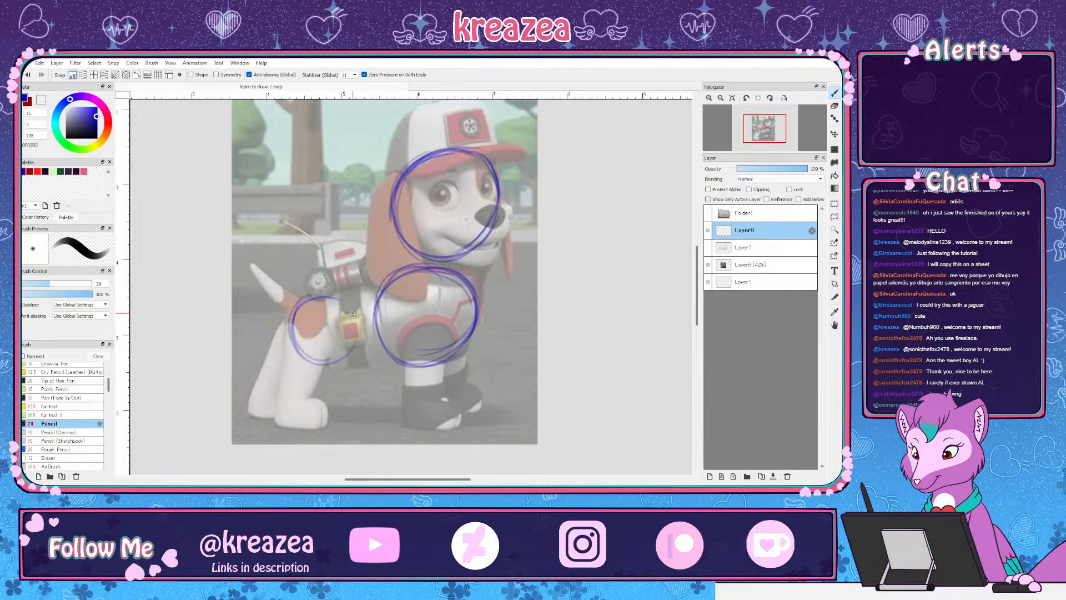
left_click_drag(291, 327, 344, 364)
left_click_drag(324, 290, 347, 353)
mouse_move(316, 297)
left_mouse_down()
mouse_move(334, 362)
mouse_move(300, 347)
left_mouse_up()
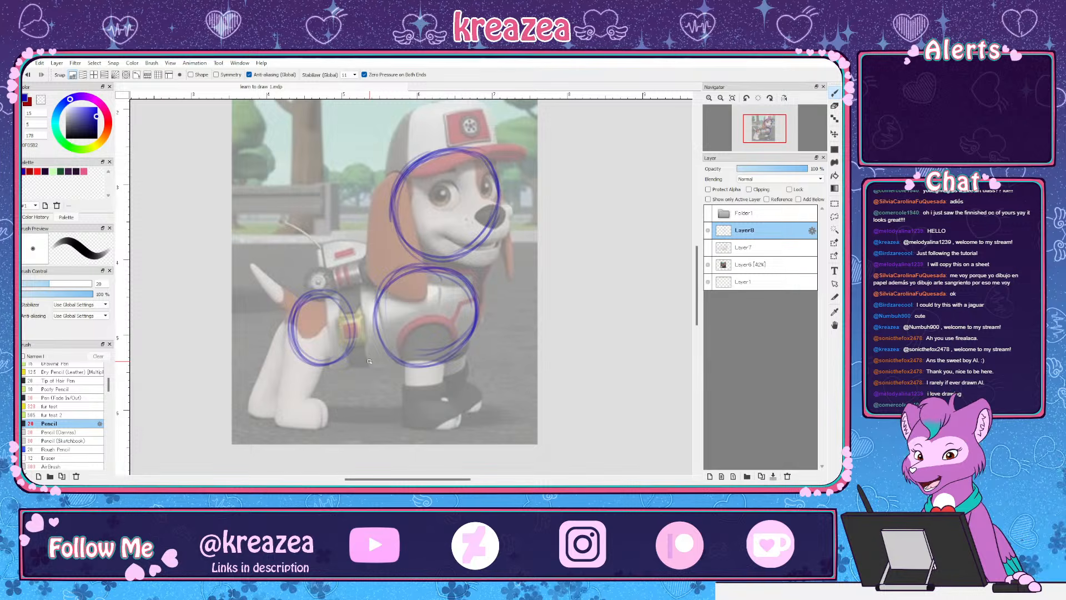
left_click(707, 265)
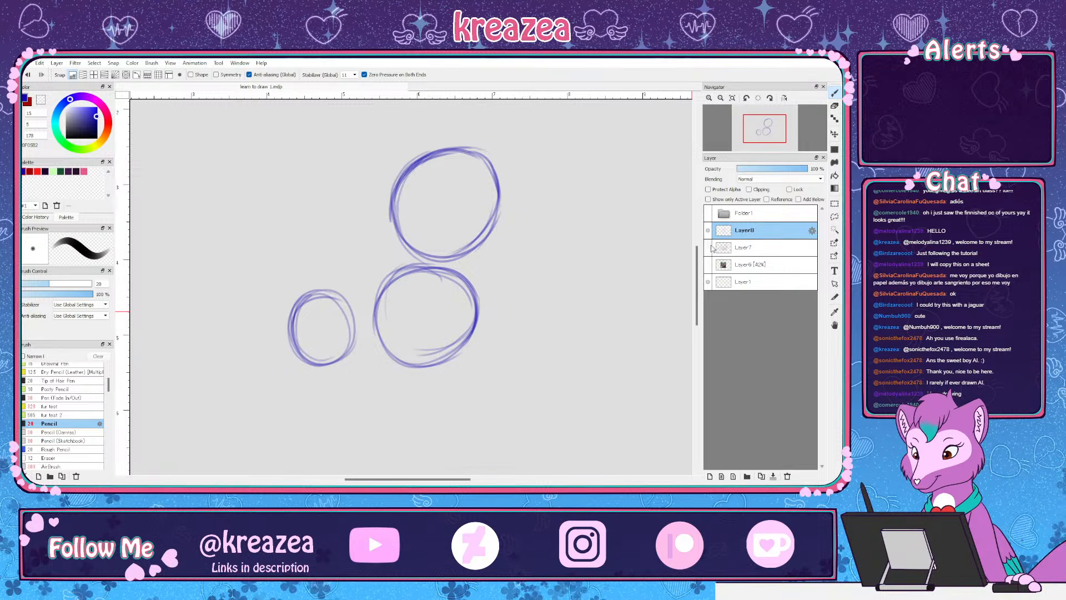
left_click(708, 264)
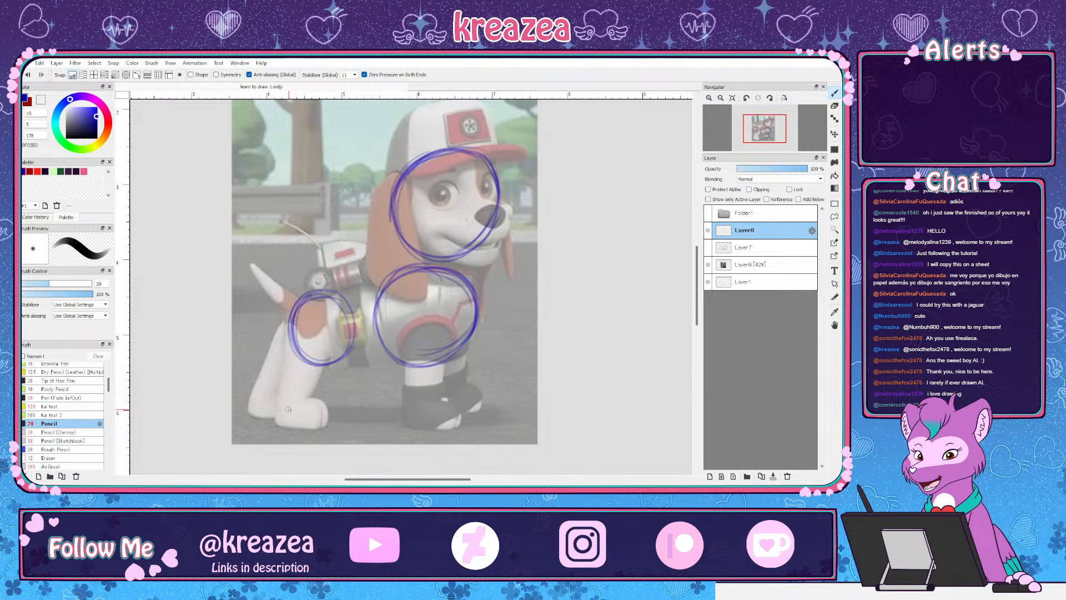
Block in both hind legs with slanted straight-sided blue shapes running from the hip circle down to the feet
left_click_drag(291, 328, 277, 414)
mouse_move(326, 365)
left_mouse_down()
mouse_move(302, 421)
mouse_move(277, 422)
mouse_move(303, 423)
left_mouse_up()
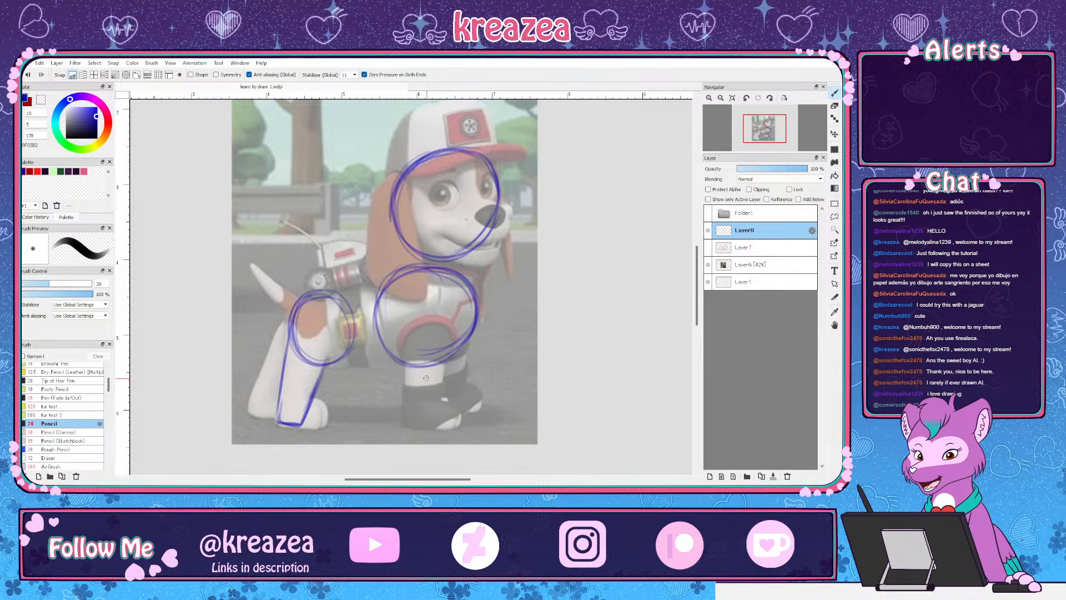
left_click_drag(288, 320, 252, 406)
left_click_drag(265, 362, 255, 409)
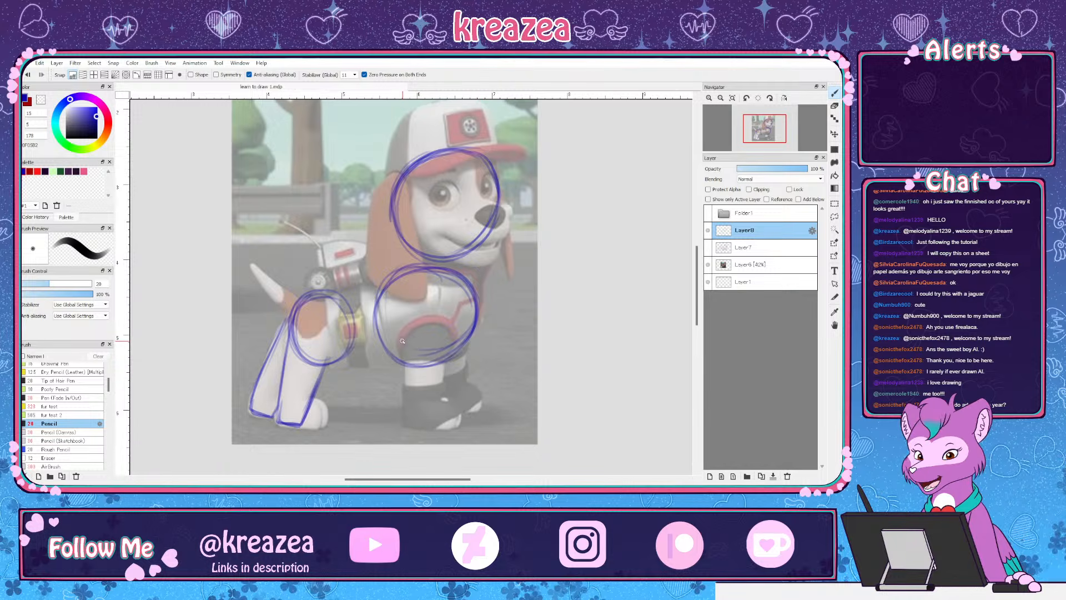
Block in the near front leg as an upright blue rectangle below the chest circle, and add the far front leg's edge beside it
left_click_drag(403, 343, 403, 422)
left_click_drag(404, 422, 442, 425)
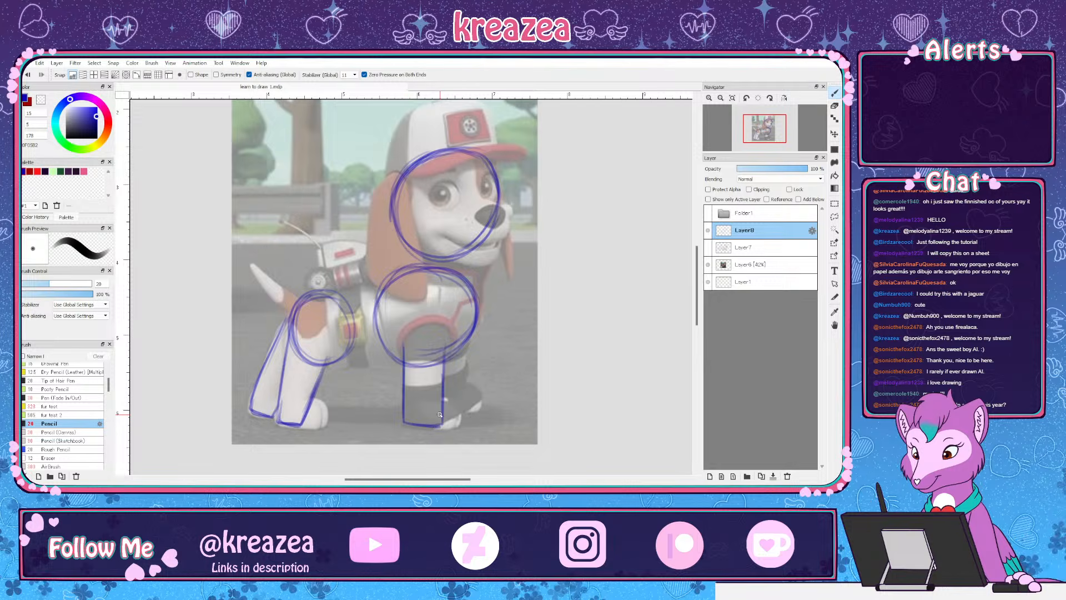
left_click_drag(403, 341, 443, 340)
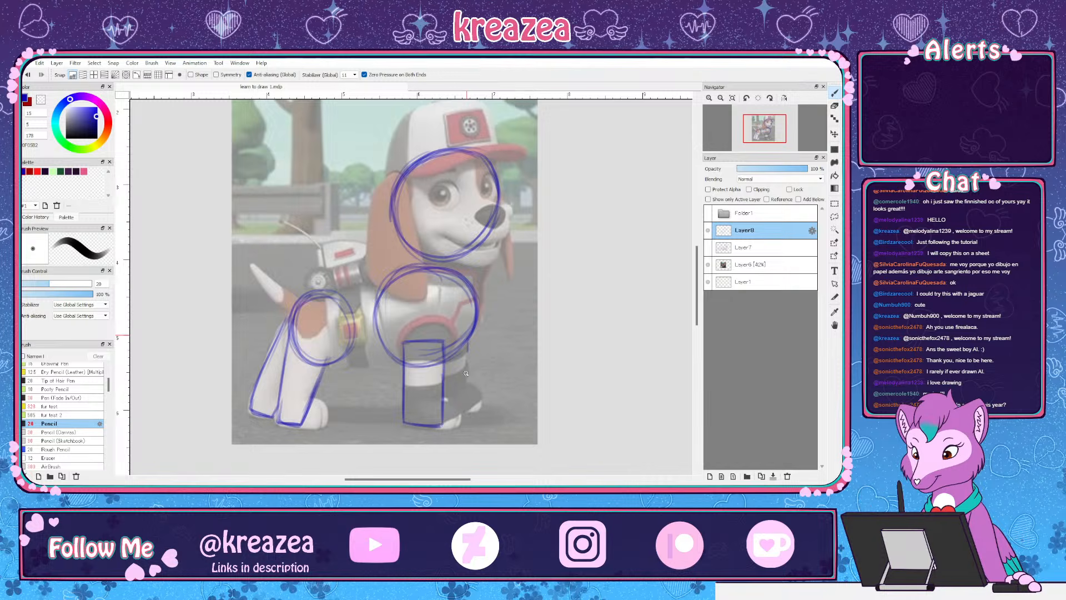
left_click_drag(467, 340, 465, 385)
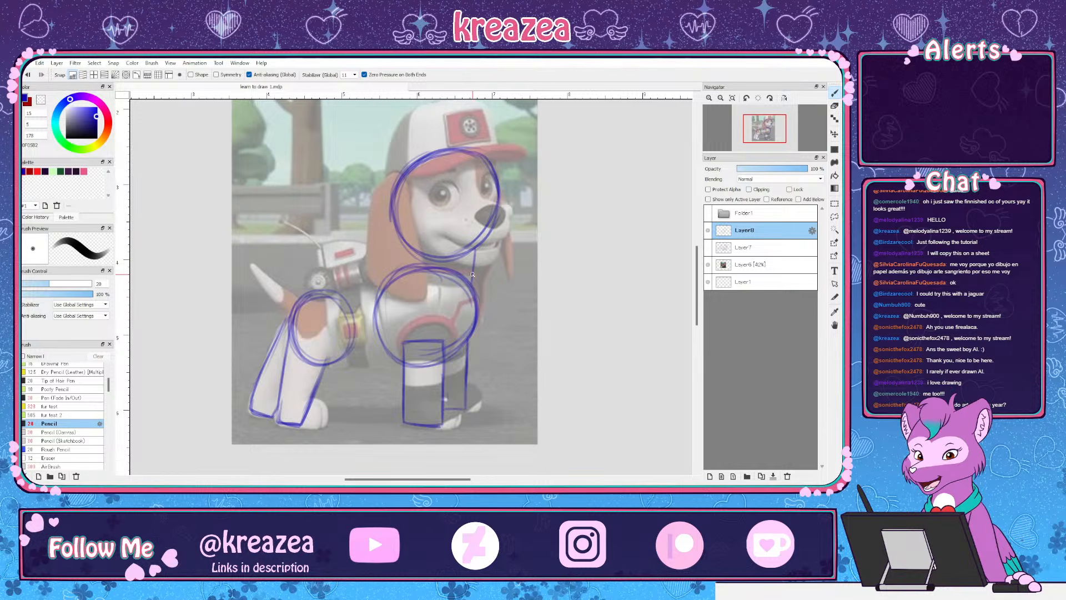
Connect the head, chest and hip circles with neck, back and belly lines, and add a pointed tail
left_click_drag(473, 275, 471, 300)
left_click_drag(410, 252, 396, 279)
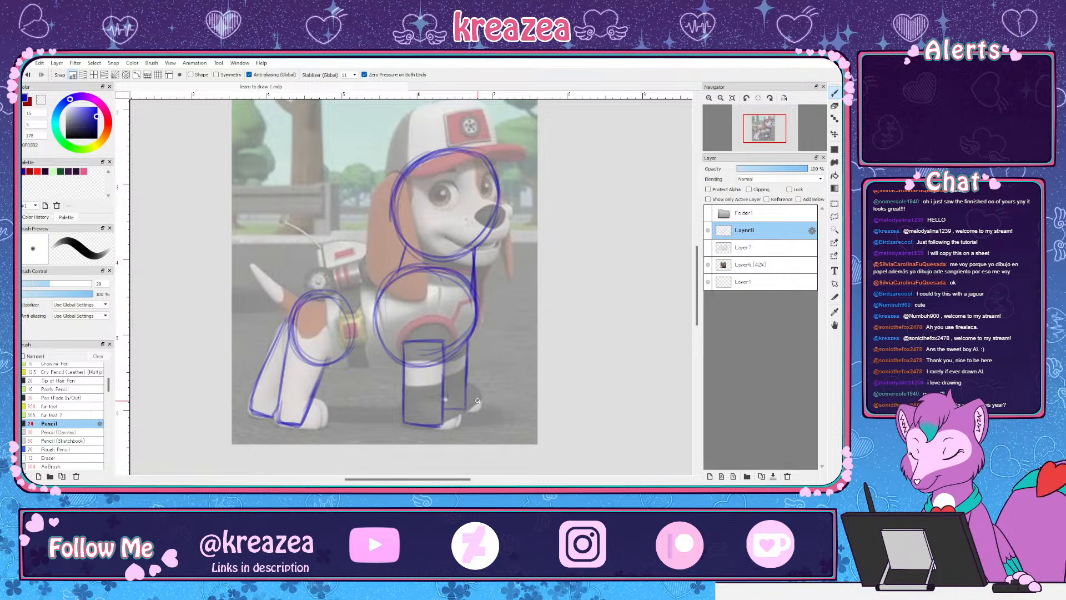
mouse_move(462, 246)
left_mouse_down()
mouse_move(411, 245)
mouse_move(401, 274)
left_mouse_up()
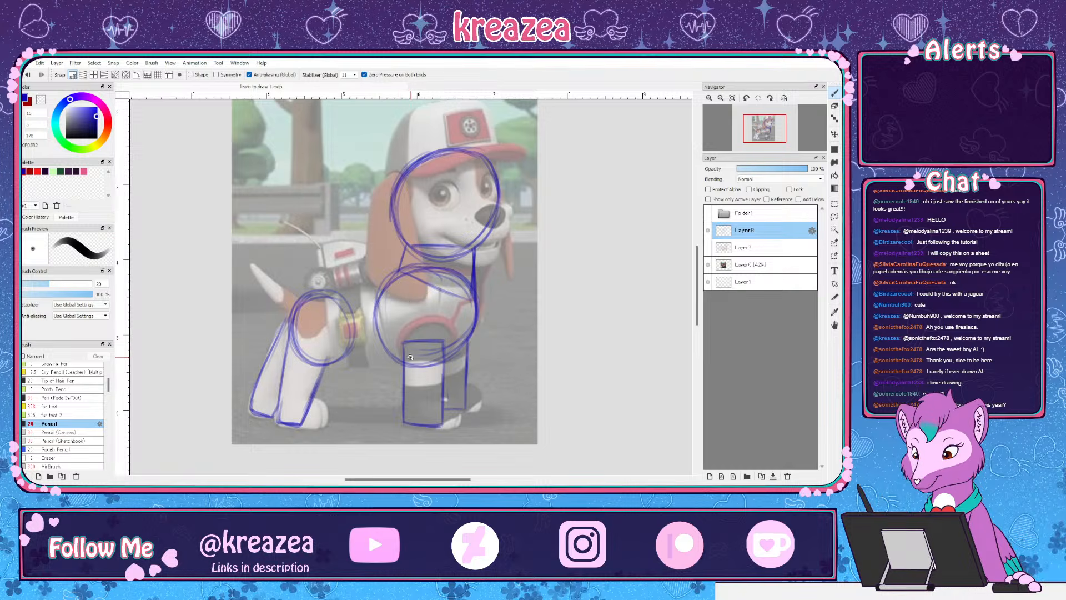
left_click_drag(313, 289, 425, 266)
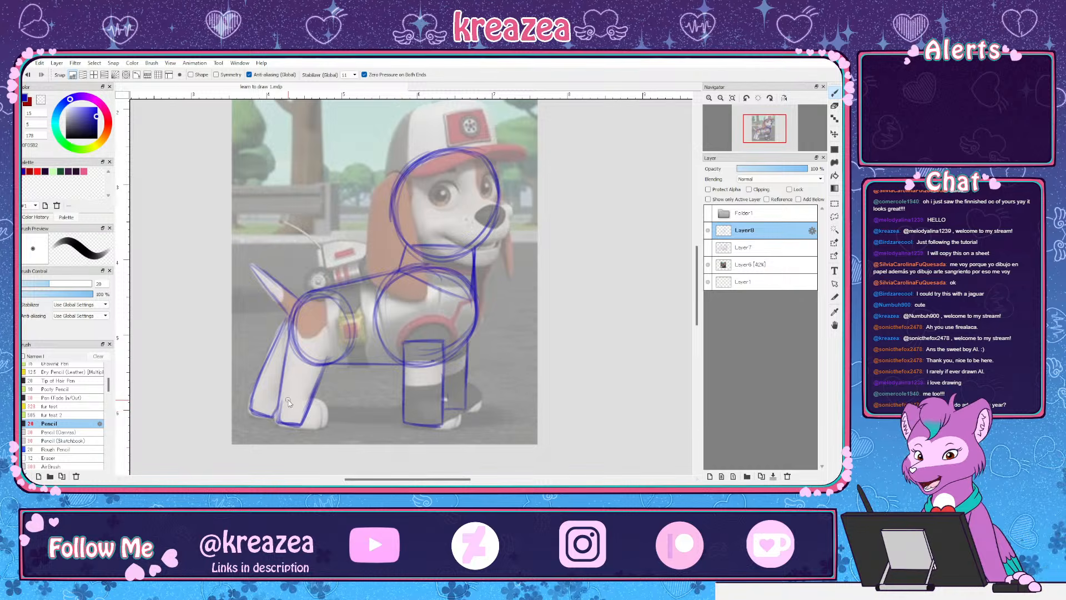
Draw blue ovals for the near hind paw and both front paws, and briefly hide the reference photo to check the construction
mouse_move(311, 406)
left_mouse_down()
mouse_move(281, 405)
mouse_move(314, 421)
mouse_move(312, 399)
mouse_move(281, 405)
mouse_move(310, 430)
mouse_move(323, 406)
mouse_move(289, 402)
mouse_move(295, 427)
mouse_move(322, 403)
mouse_move(286, 402)
left_mouse_up()
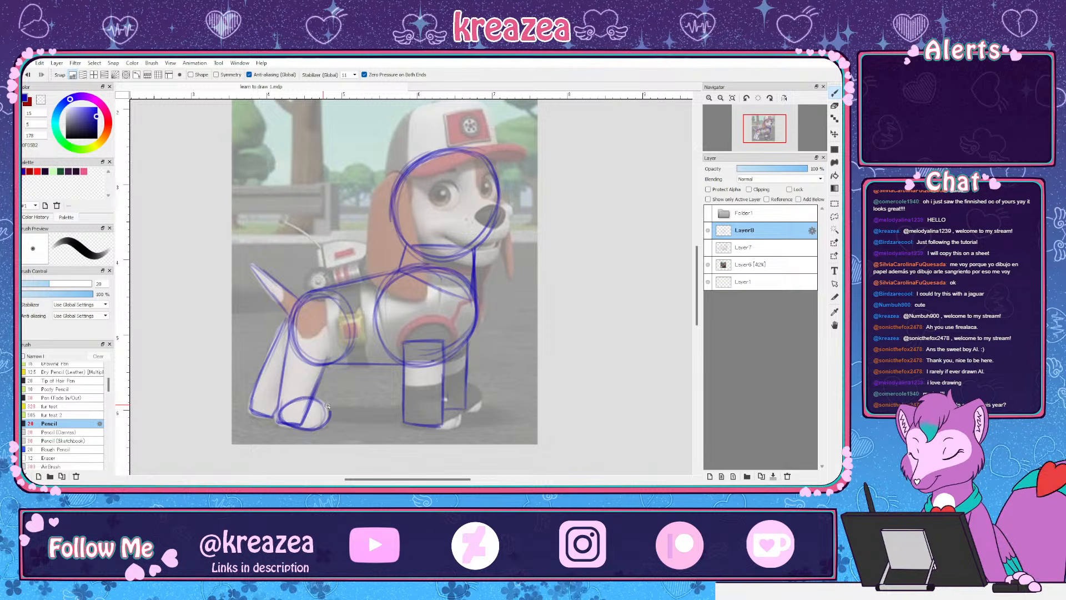
mouse_move(448, 411)
left_mouse_down()
mouse_move(438, 428)
mouse_move(416, 425)
left_mouse_up()
mouse_move(473, 387)
left_mouse_down()
mouse_move(460, 414)
mouse_move(441, 394)
left_mouse_up()
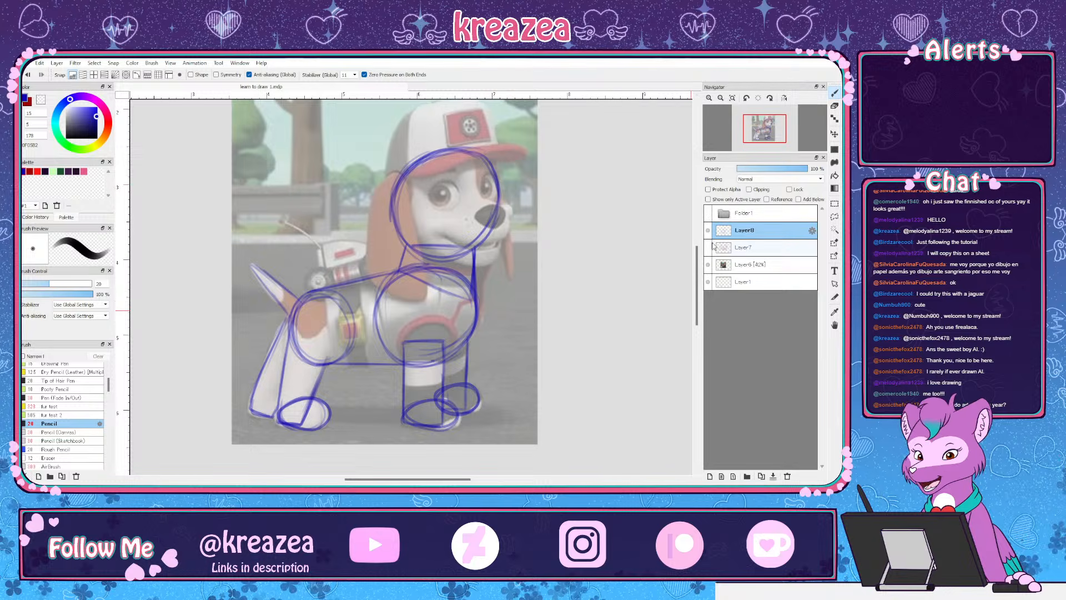
left_click(708, 265)
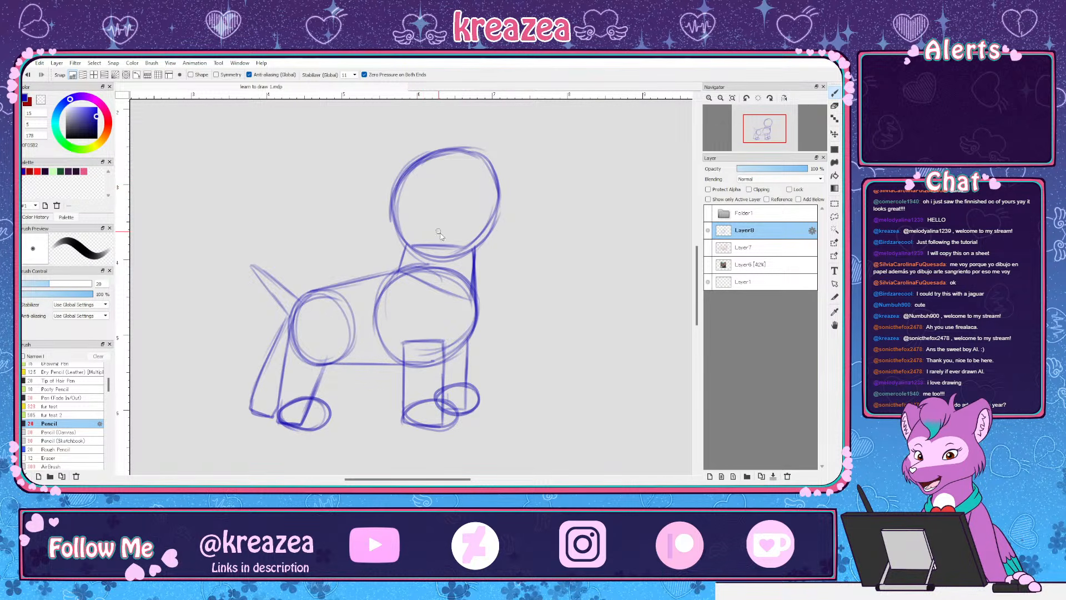
left_click(708, 265)
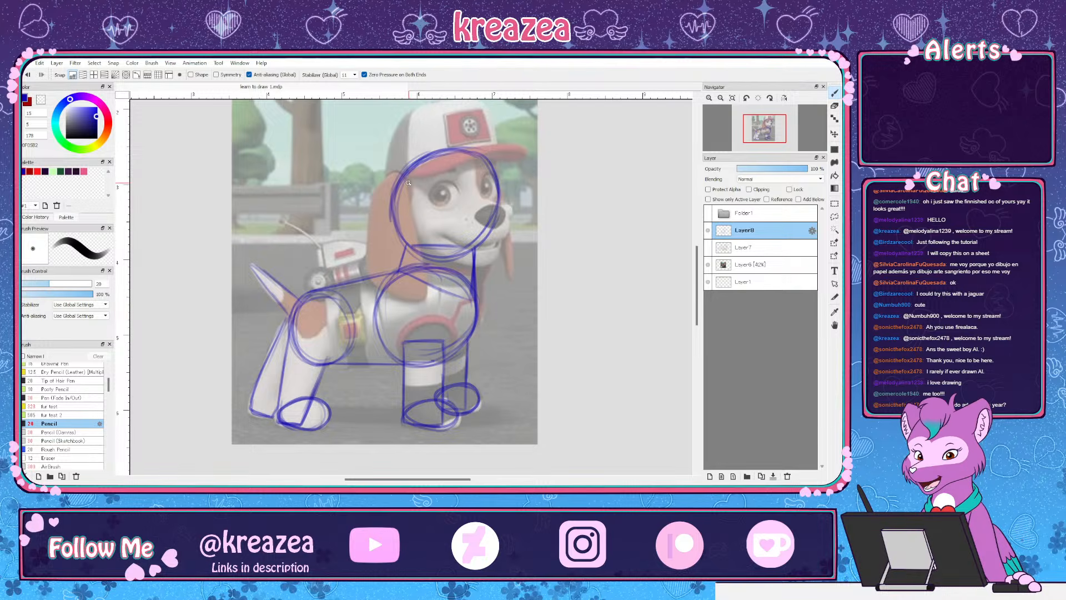
Outline the hanging near ear with angular blue strokes and add the narrow far ear behind the muzzle
mouse_move(377, 184)
left_mouse_down()
mouse_move(400, 172)
mouse_move(366, 272)
mouse_move(425, 305)
left_mouse_up()
left_click_drag(400, 171, 425, 303)
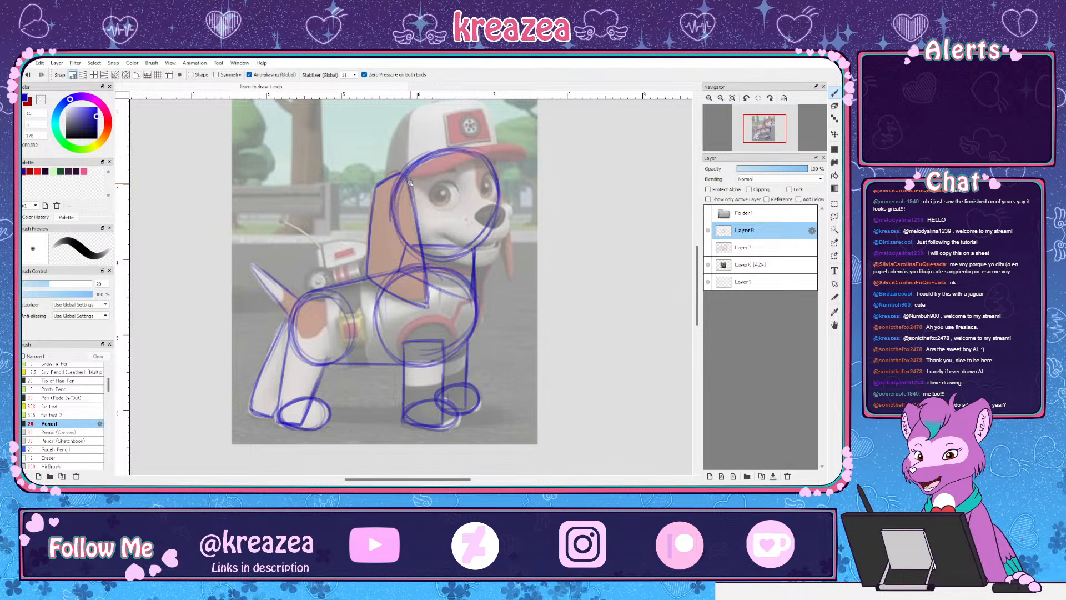
left_click_drag(380, 182, 367, 275)
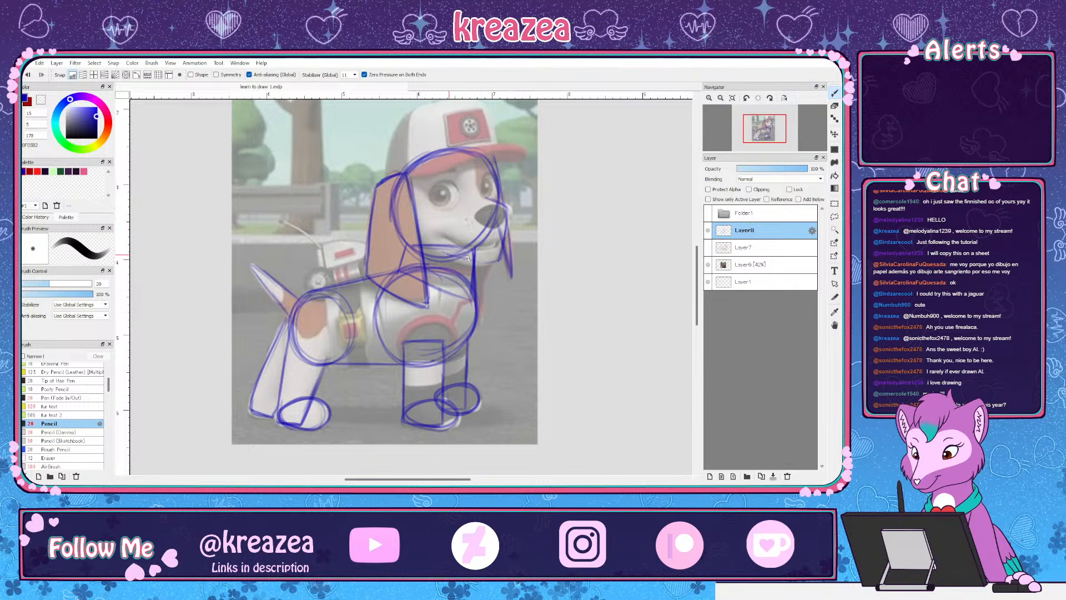
Try to block in the muzzle with light guide lines across the top of the nose and along the cheek
left_click_drag(491, 207, 507, 204)
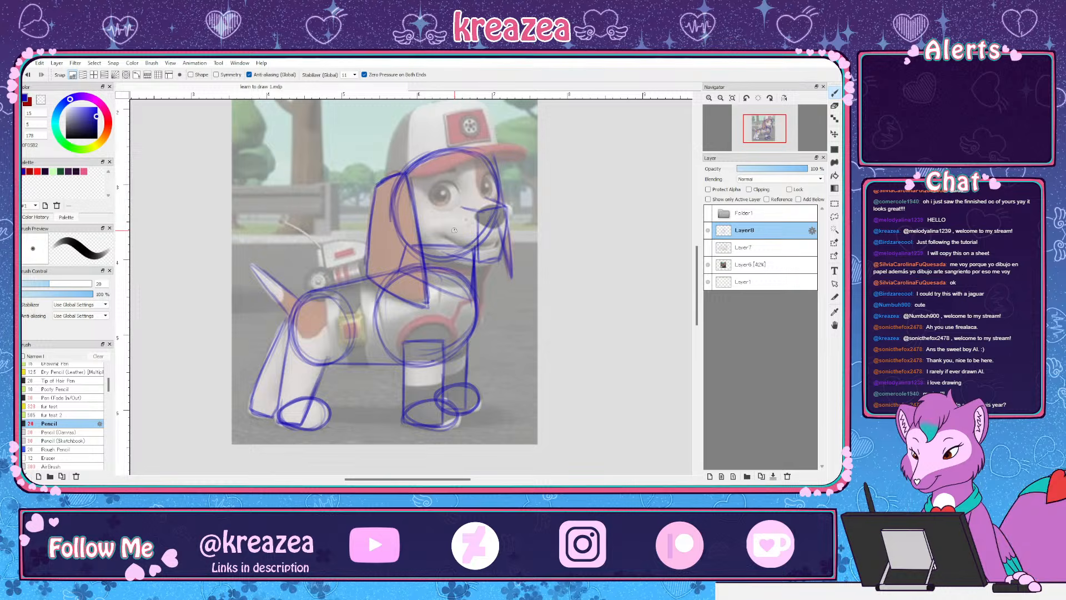
left_click_drag(461, 204, 502, 206)
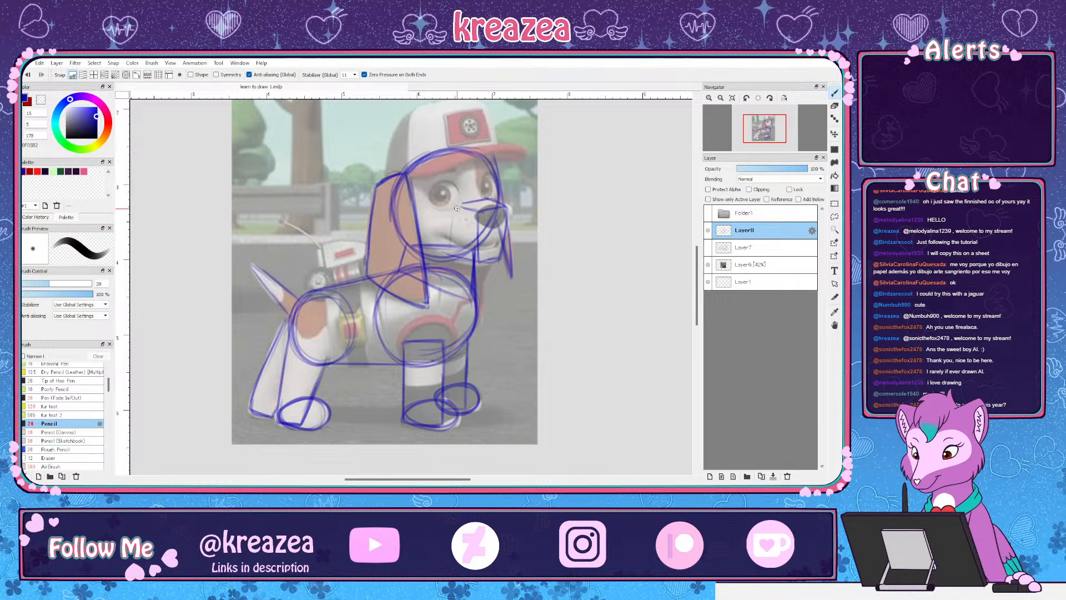
mouse_move(471, 254)
left_mouse_down()
mouse_move(456, 207)
mouse_move(450, 254)
left_mouse_up()
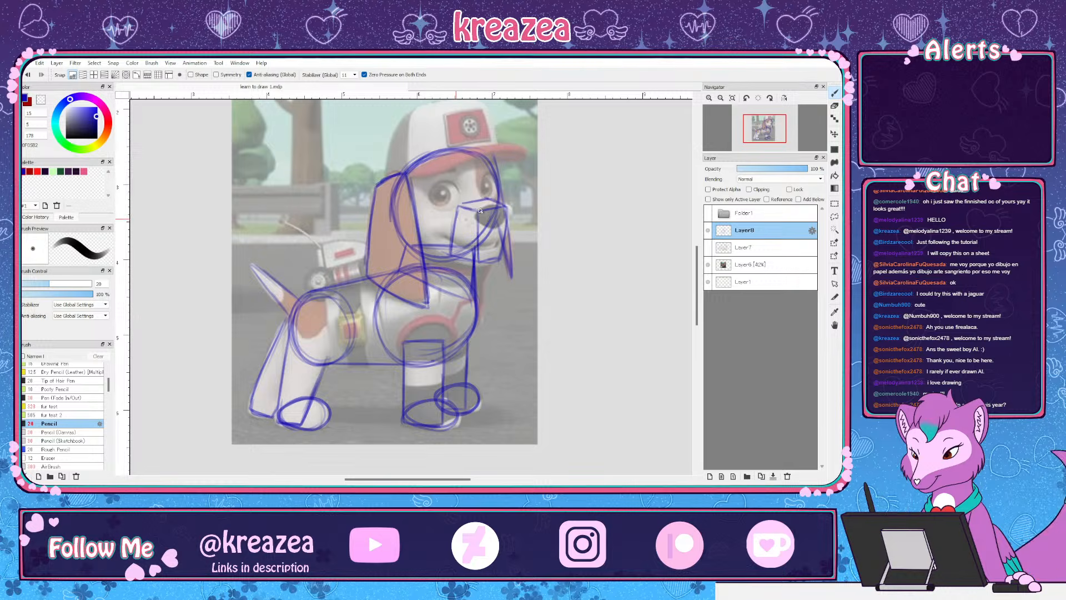
left_click_drag(457, 208, 490, 209)
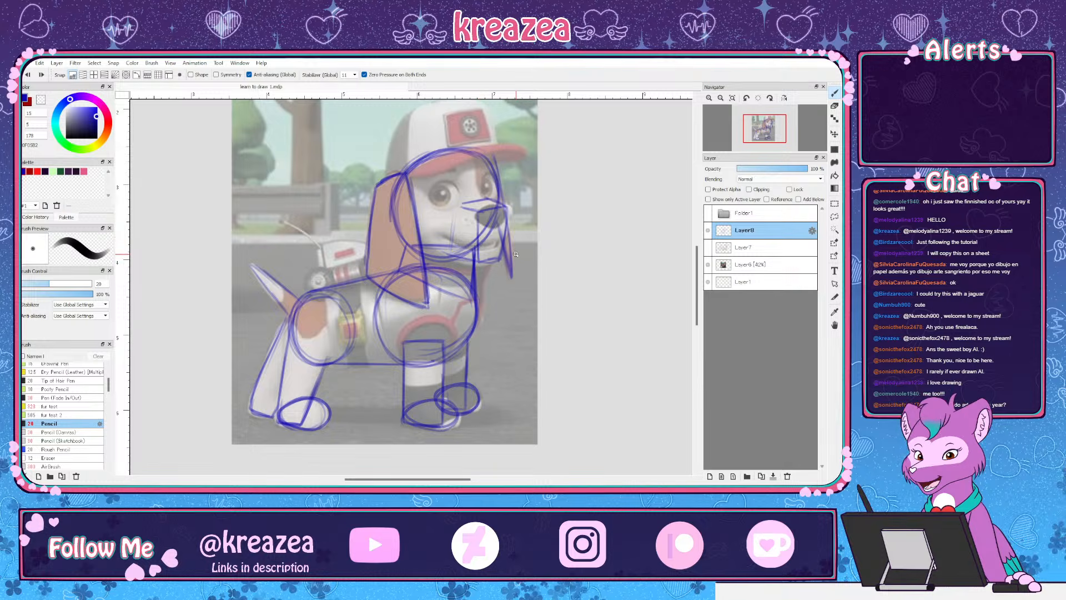
Hide and show the reference photo repeatedly to compare the bare construction sketch with the dog
left_click(709, 265)
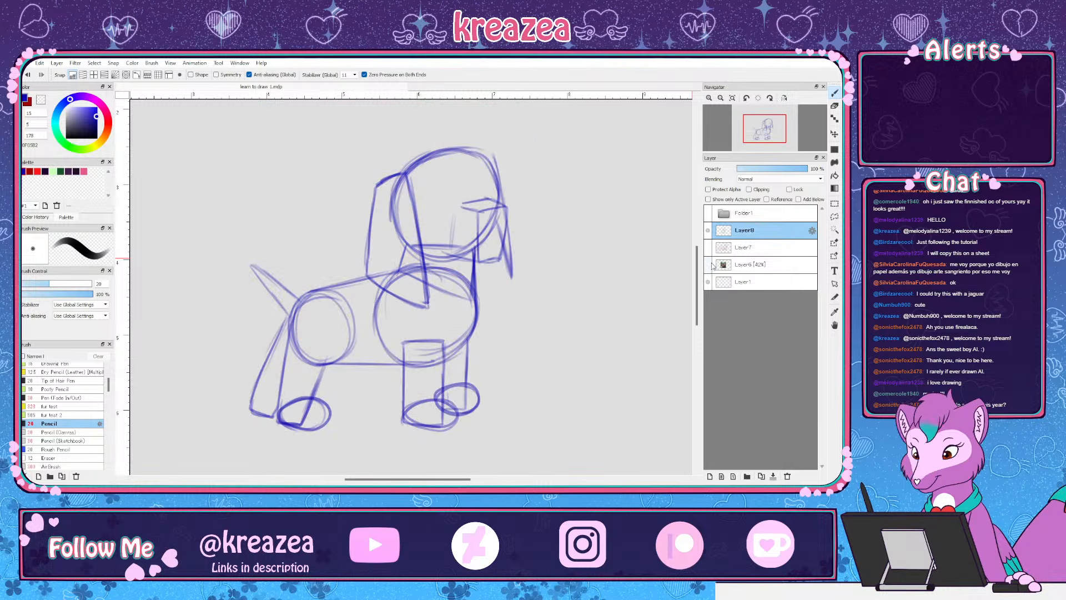
left_click(711, 266)
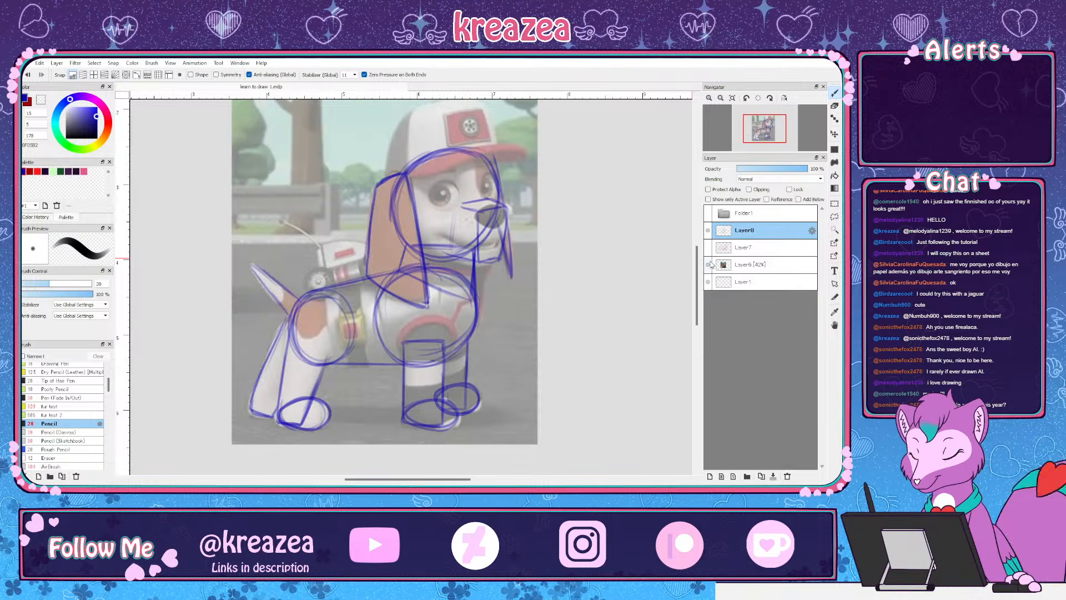
left_click(711, 267)
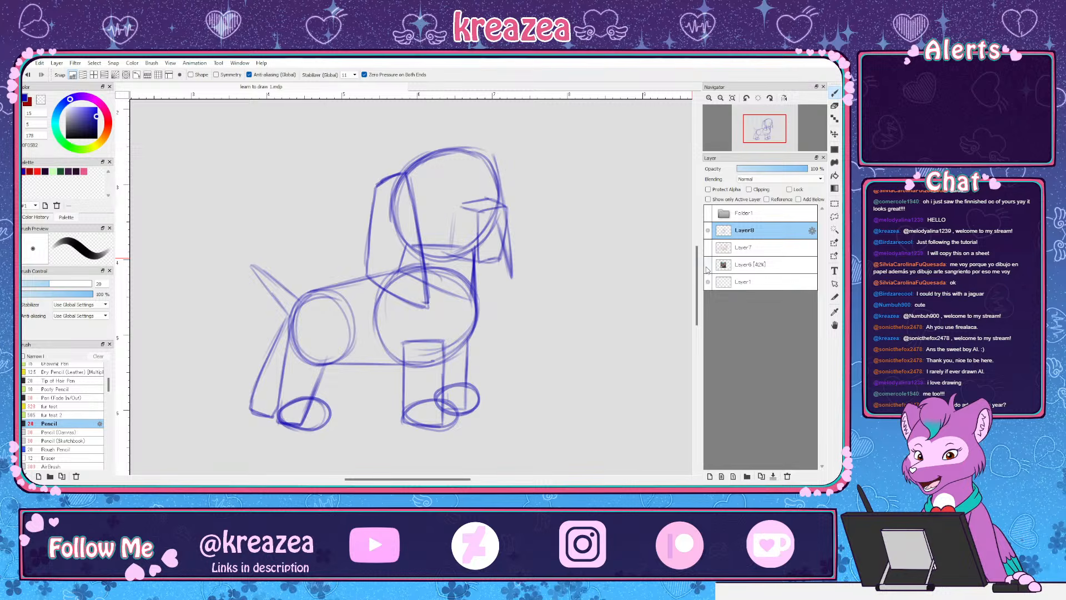
left_click(708, 265)
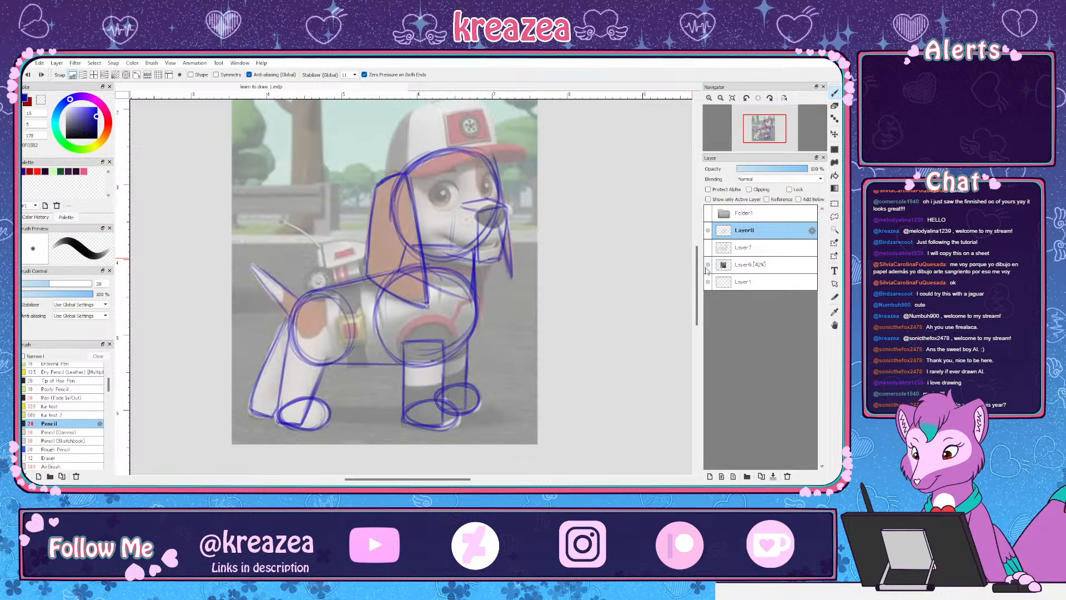
left_click(708, 265)
left_click(708, 265)
Undo the wide muzzle guide lines and redraw the muzzle as a narrower upright box around the nose and mouth
key("ctrl+z")
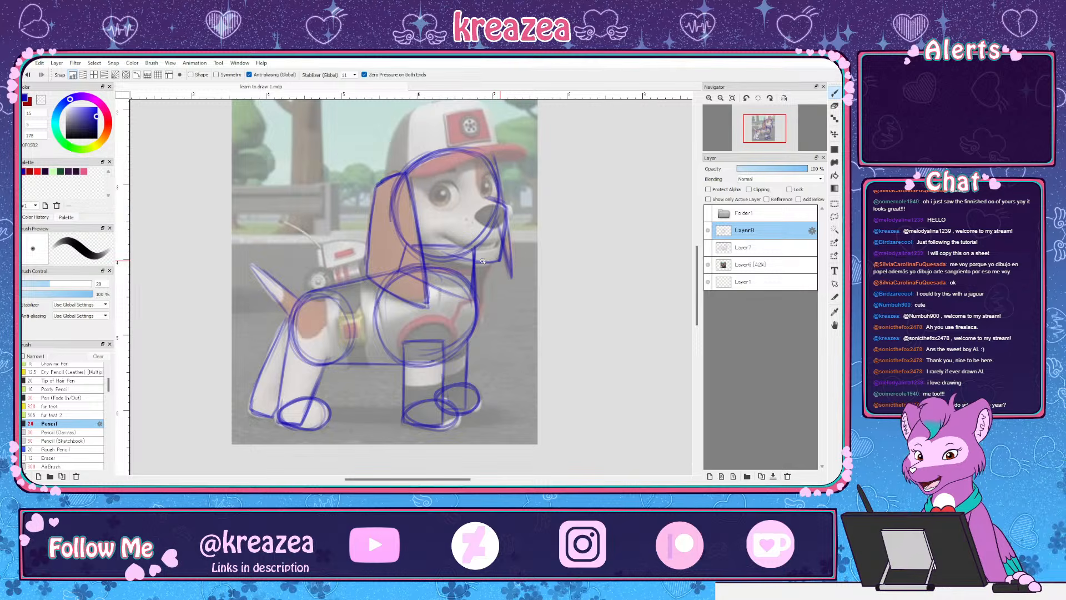
mouse_move(483, 205)
left_mouse_down()
mouse_move(499, 204)
mouse_move(473, 261)
left_mouse_up()
left_click_drag(501, 205, 499, 261)
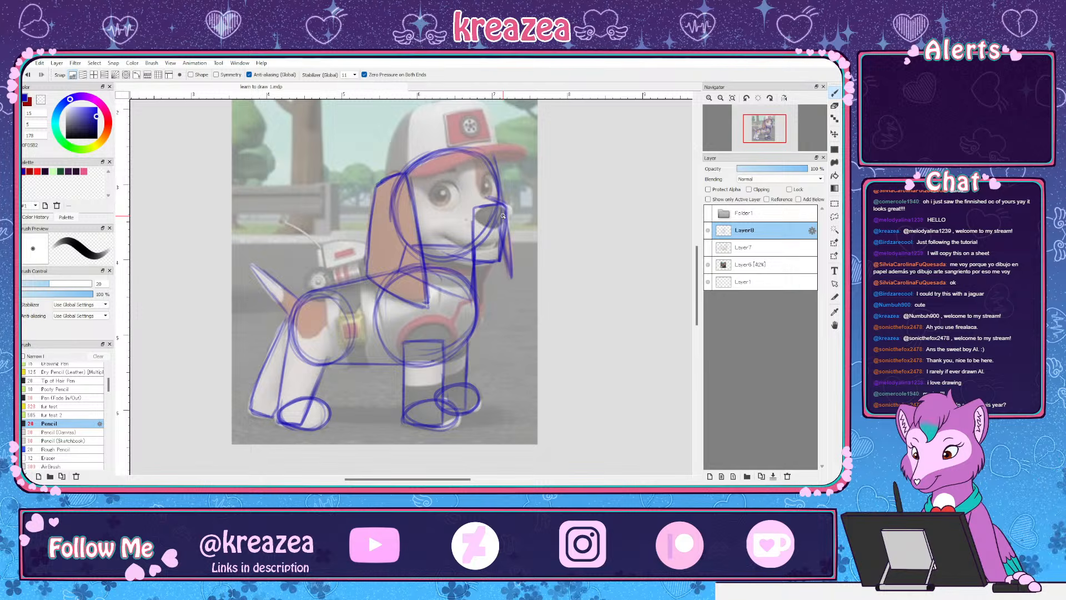
left_click_drag(476, 206, 473, 225)
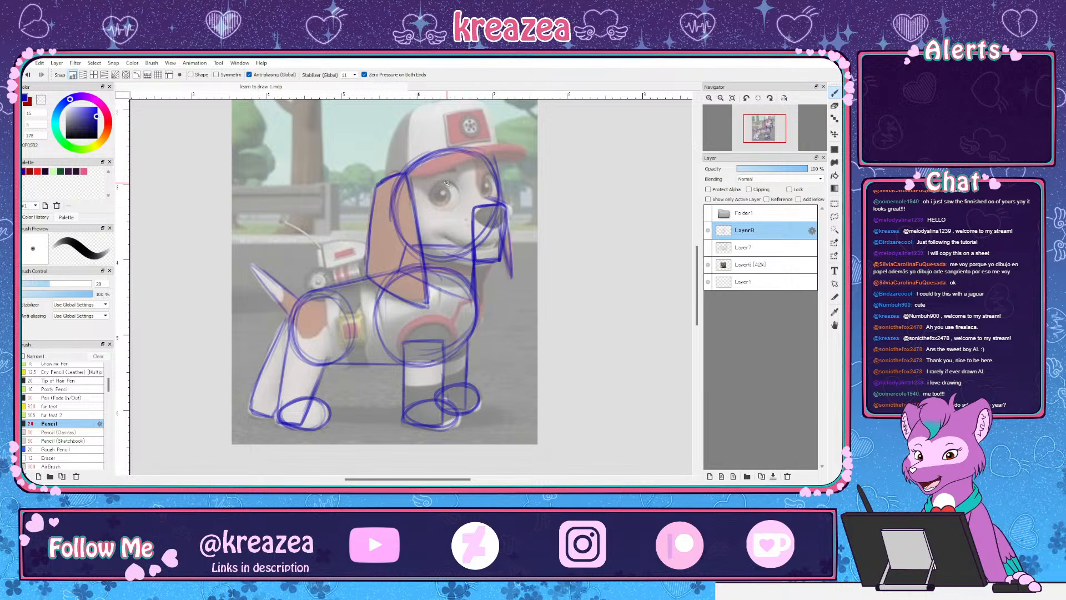
Draw blue circles for both eyes and hide the reference photo, touching up the muzzle box's upper edge
mouse_move(448, 182)
left_mouse_down()
mouse_move(438, 206)
mouse_move(452, 207)
mouse_move(439, 182)
left_mouse_up()
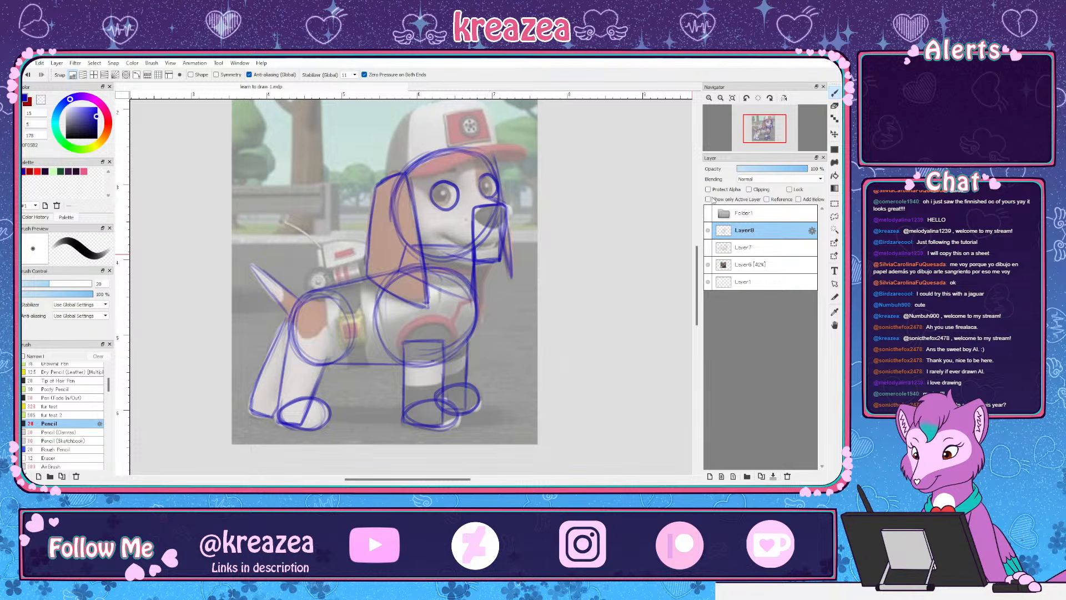
left_click(708, 265)
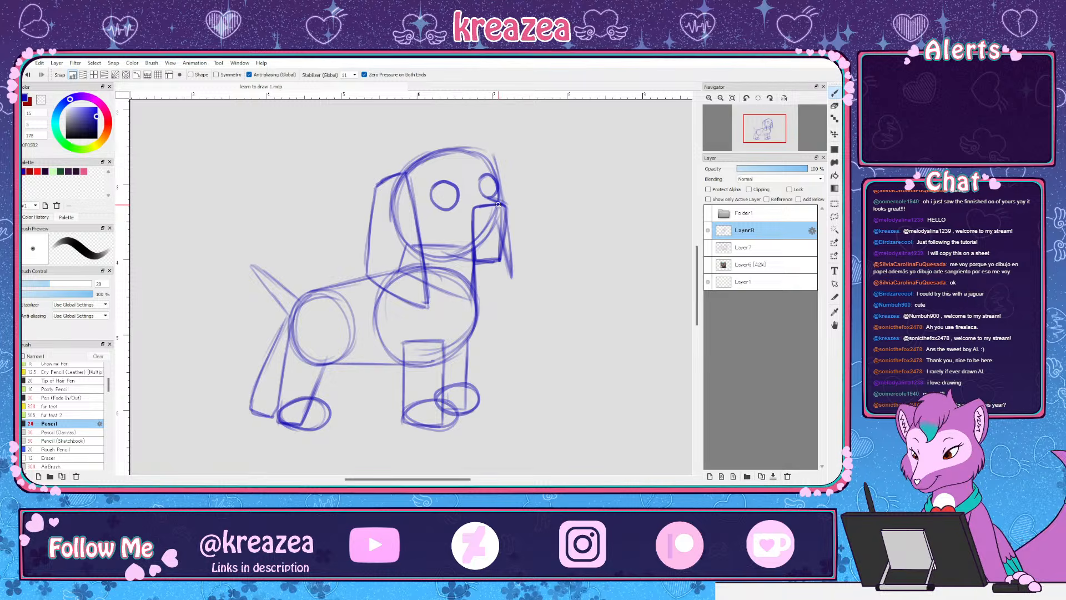
left_click_drag(498, 206, 506, 209)
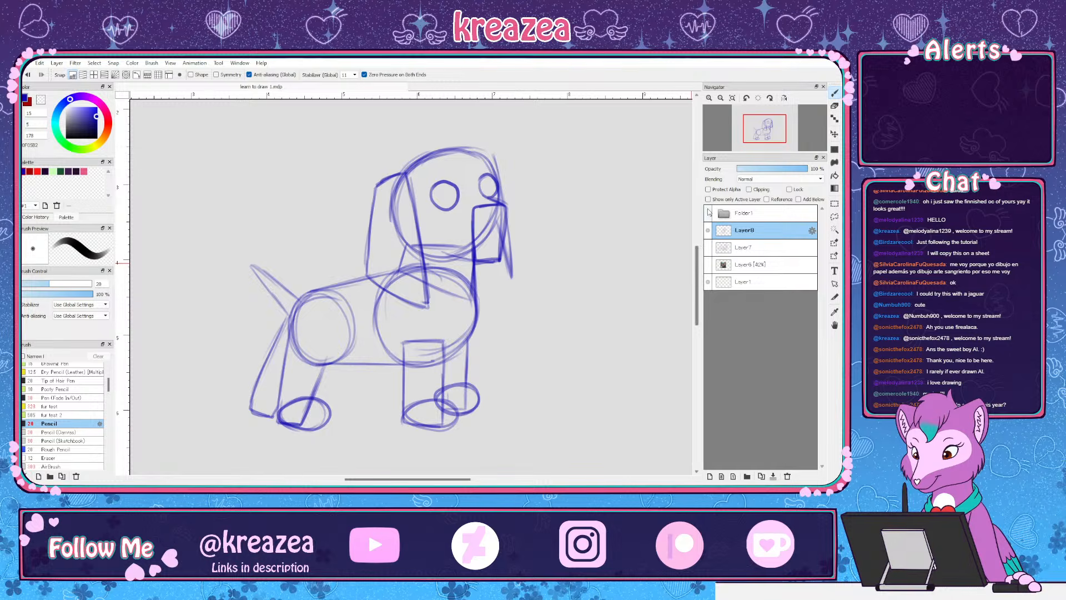
scroll(691, 263, "up", 2)
scroll(691, 263, "down", 1)
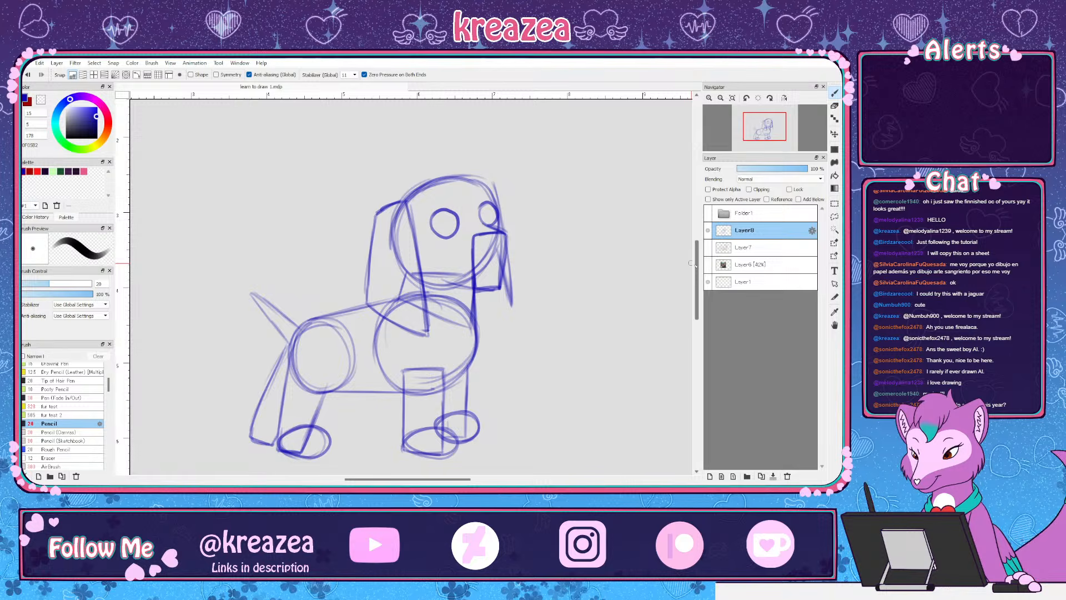
scroll(691, 263, "up", 1)
scroll(690, 263, "down", 3)
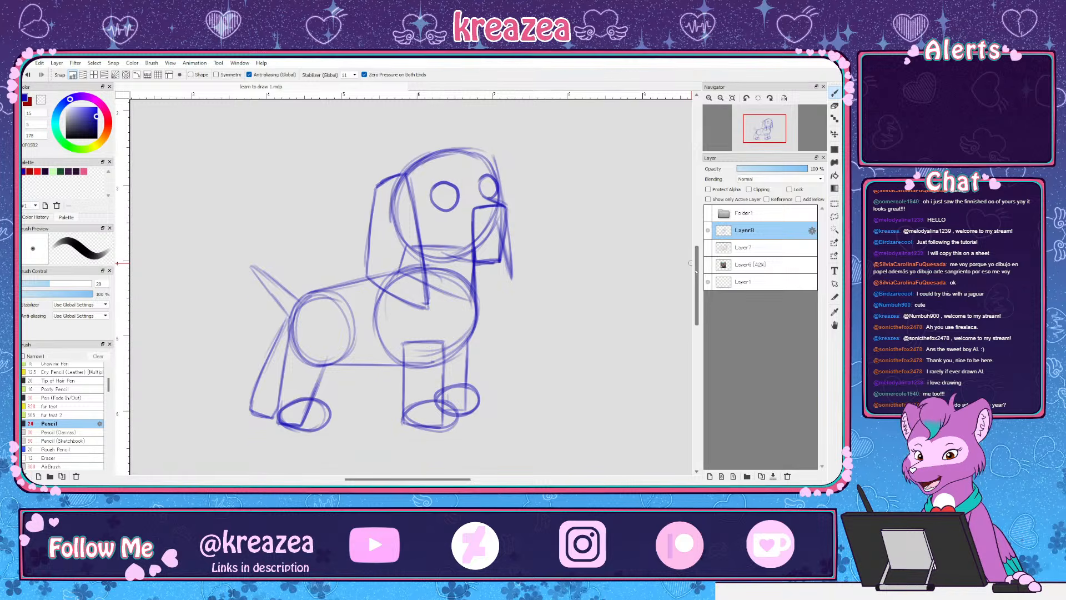
scroll(691, 264, "up", 1)
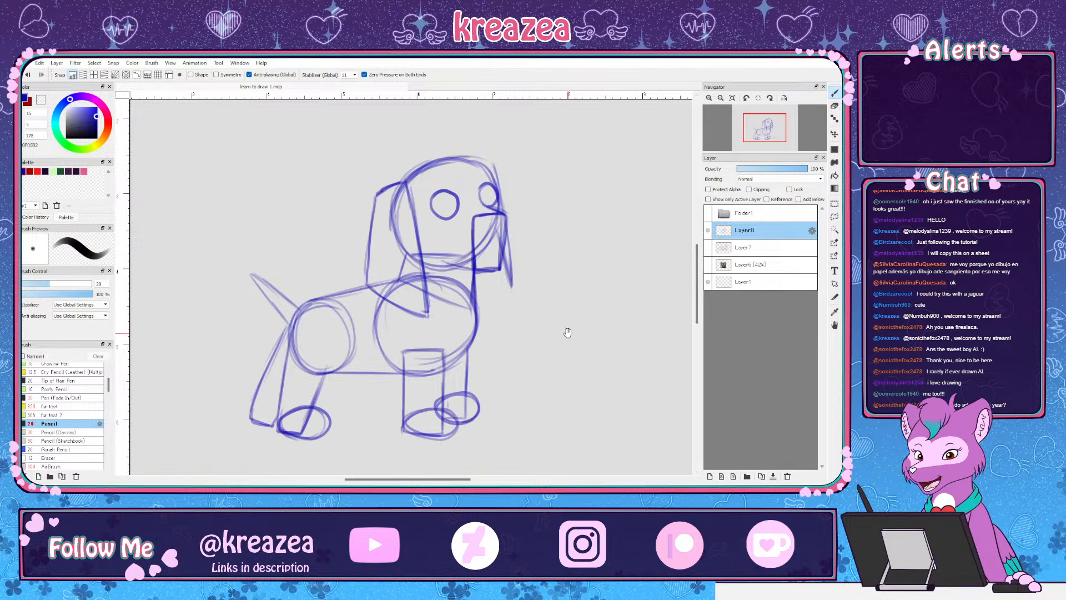
left_click_drag(567, 333, 528, 321)
key("ctrl+minus")
key("ctrl+minus")
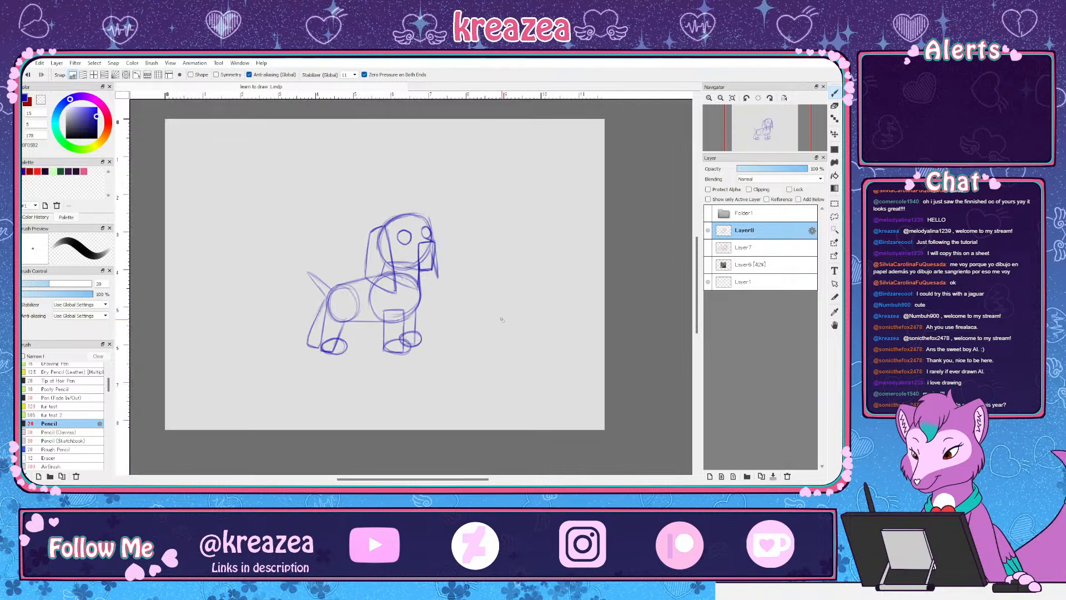
key("ctrl+plus")
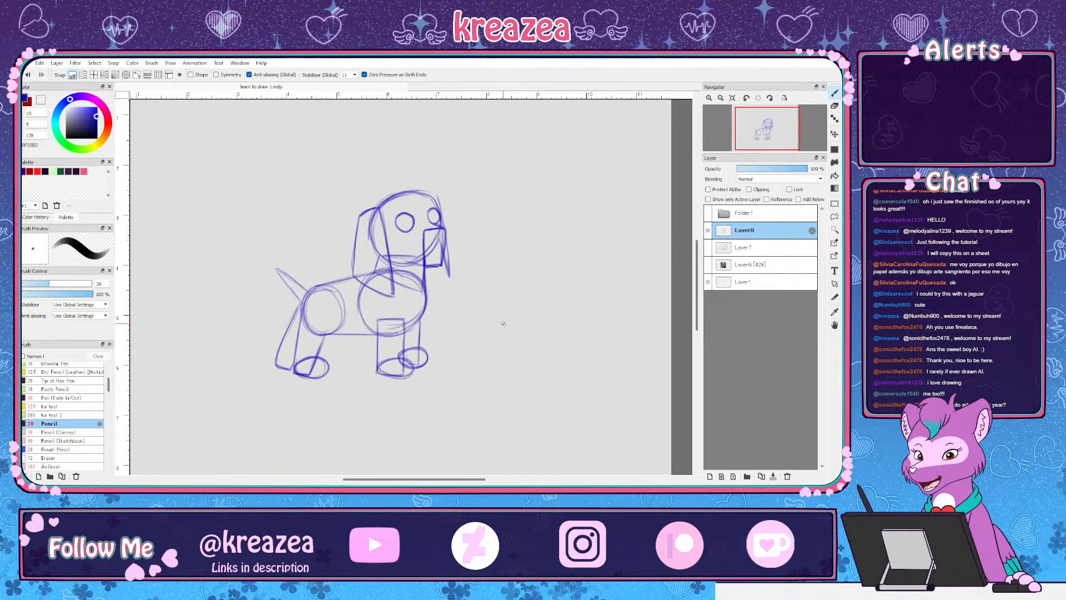
key("ctrl+minus")
key("ctrl+plus")
key("ctrl+plus")
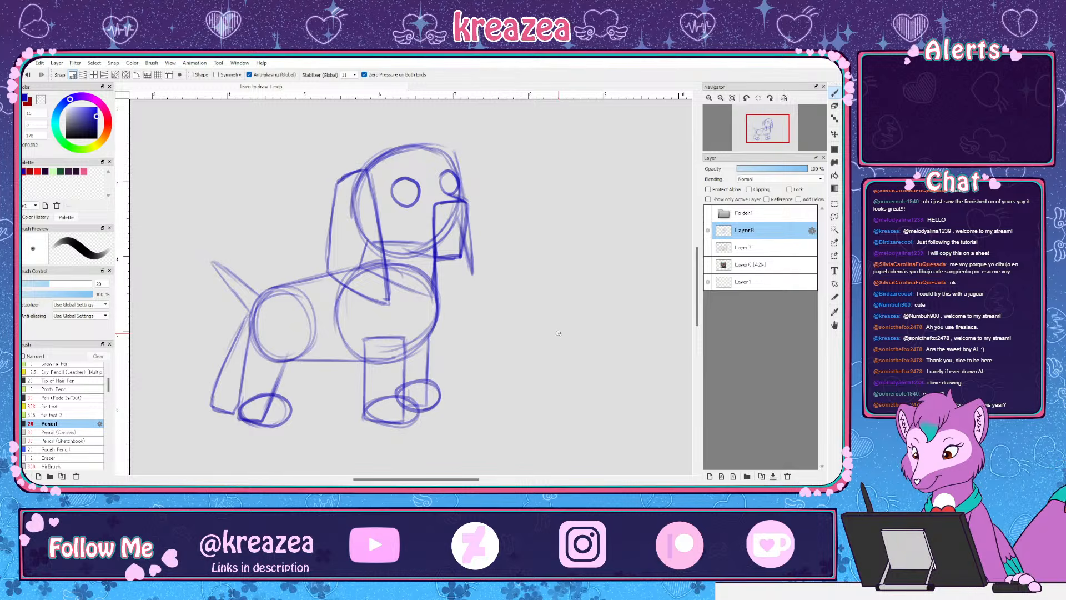
mouse_move(553, 333)
left_mouse_down()
mouse_move(506, 333)
mouse_move(533, 352)
mouse_move(573, 290)
left_mouse_up()
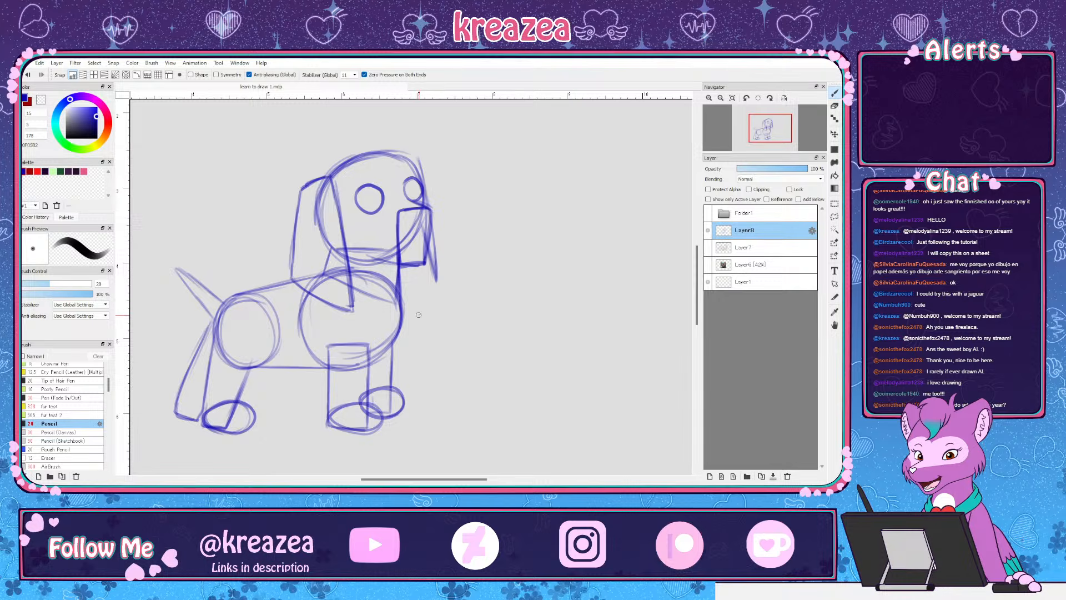
Add a new layer above the construction sketch, fade the sketch to 36% opacity, and briefly compare it with the reference photo
left_click(710, 476)
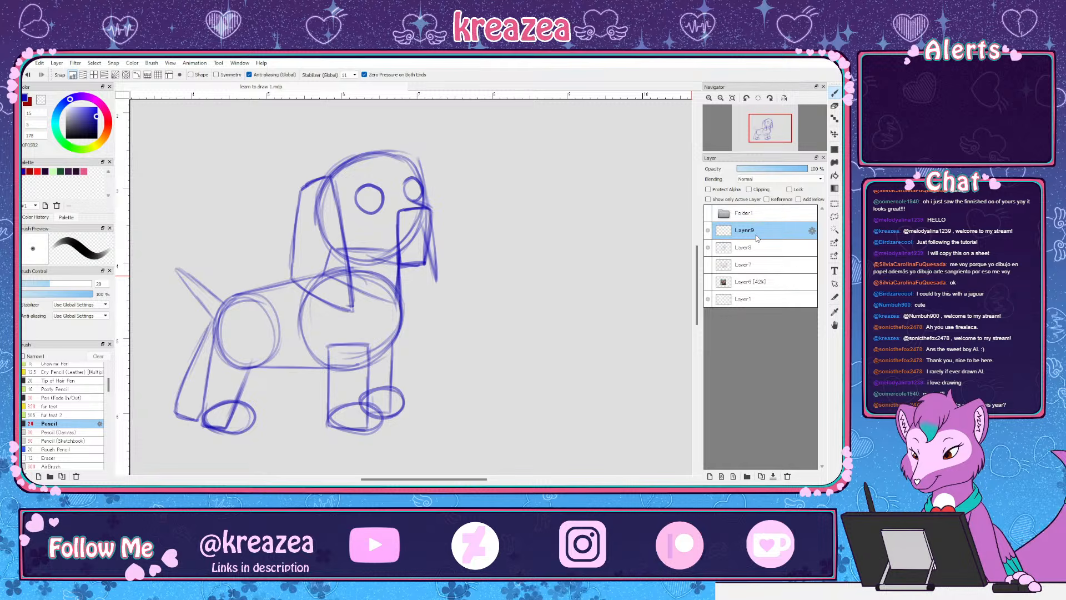
key("Down")
left_click(789, 169)
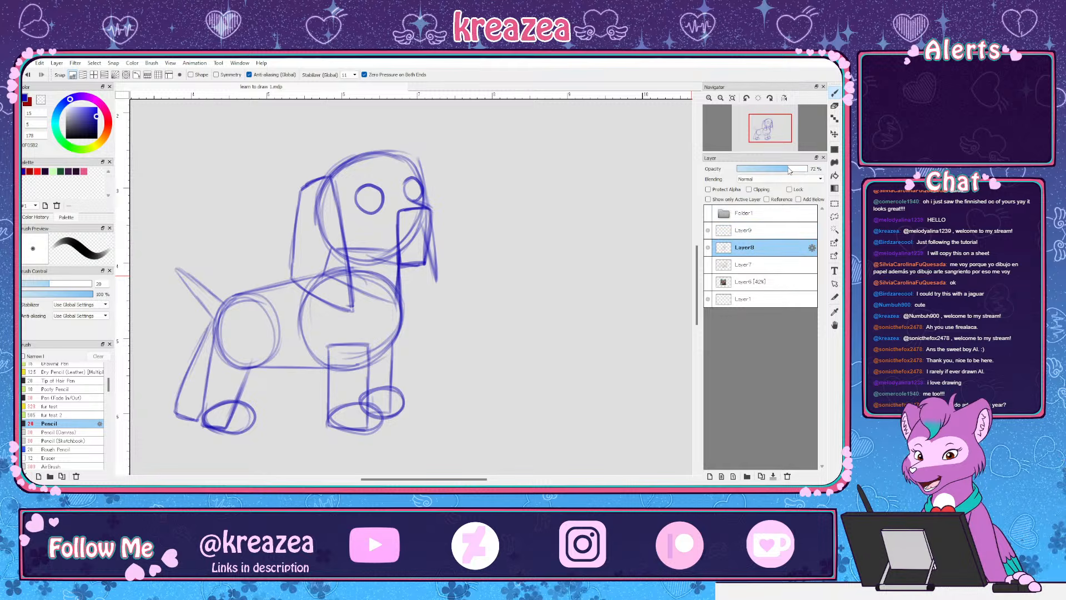
left_click_drag(772, 170, 763, 173)
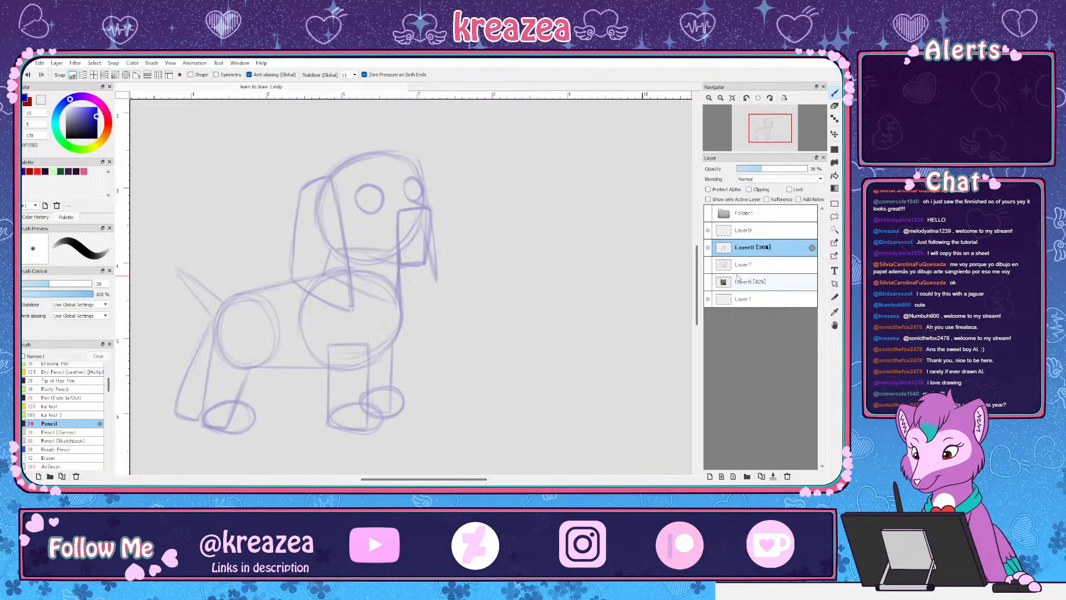
left_click(708, 283)
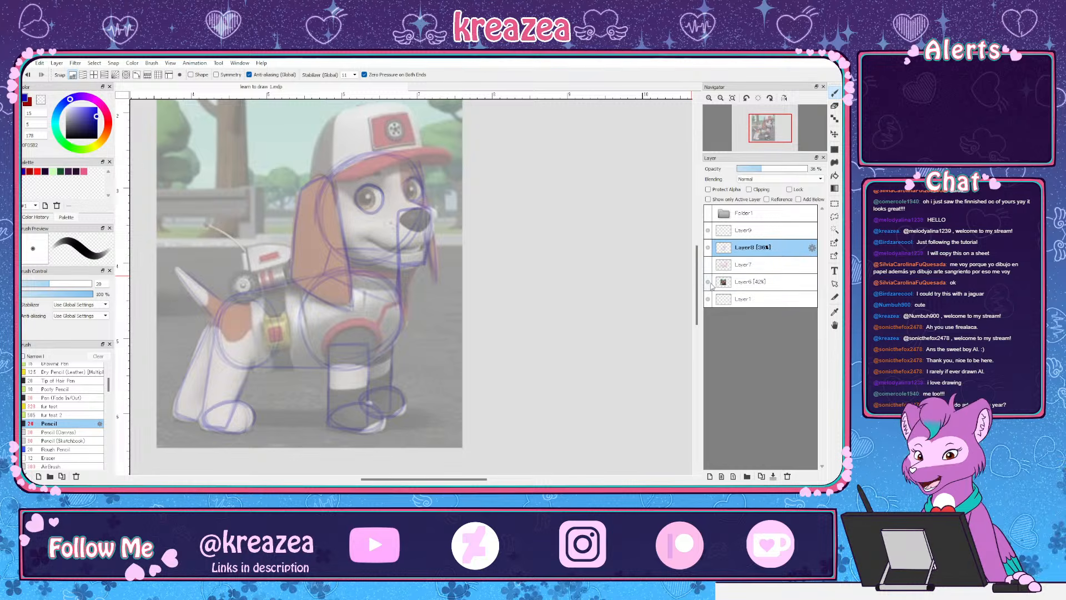
left_click(711, 284)
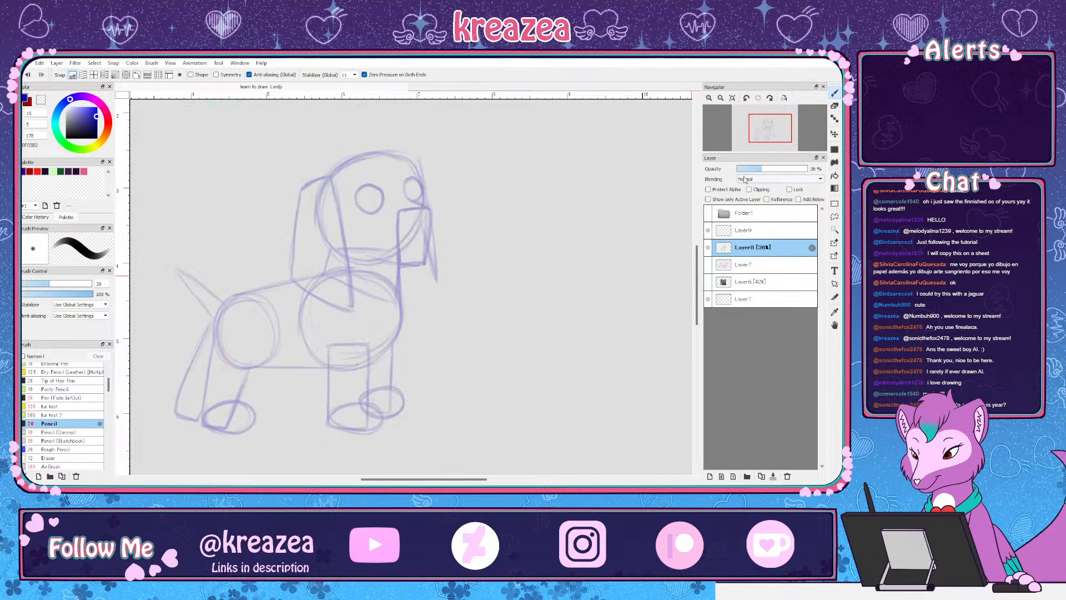
On the empty new layer, outline the top of the head, brow, muzzle and chin in dark red over the construction shapes
left_click(758, 217)
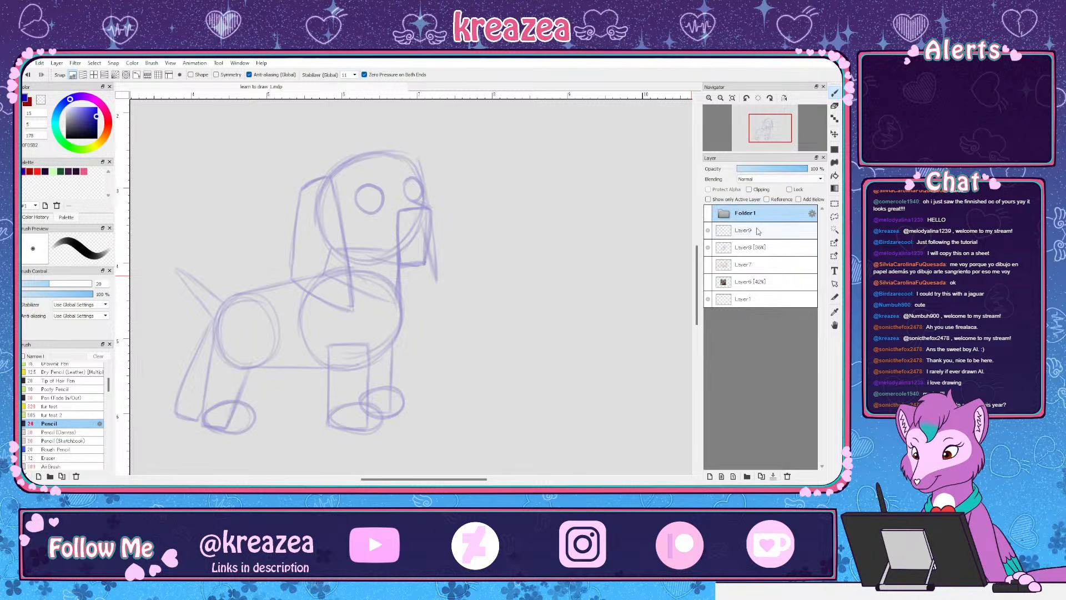
left_click(759, 231)
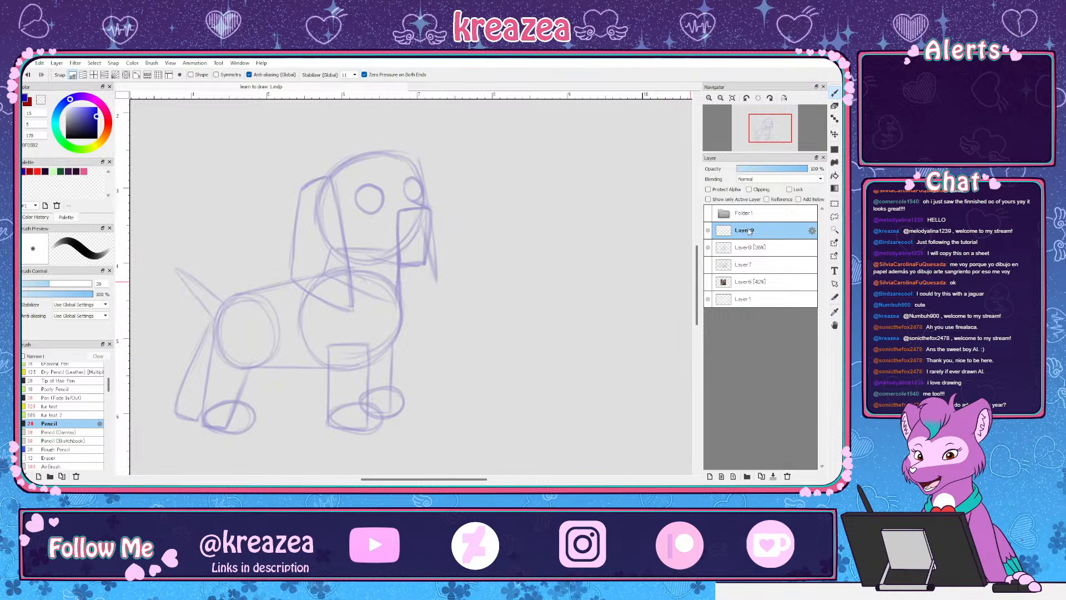
left_click(746, 248)
left_click(757, 233)
key("x")
left_click_drag(484, 266, 538, 295)
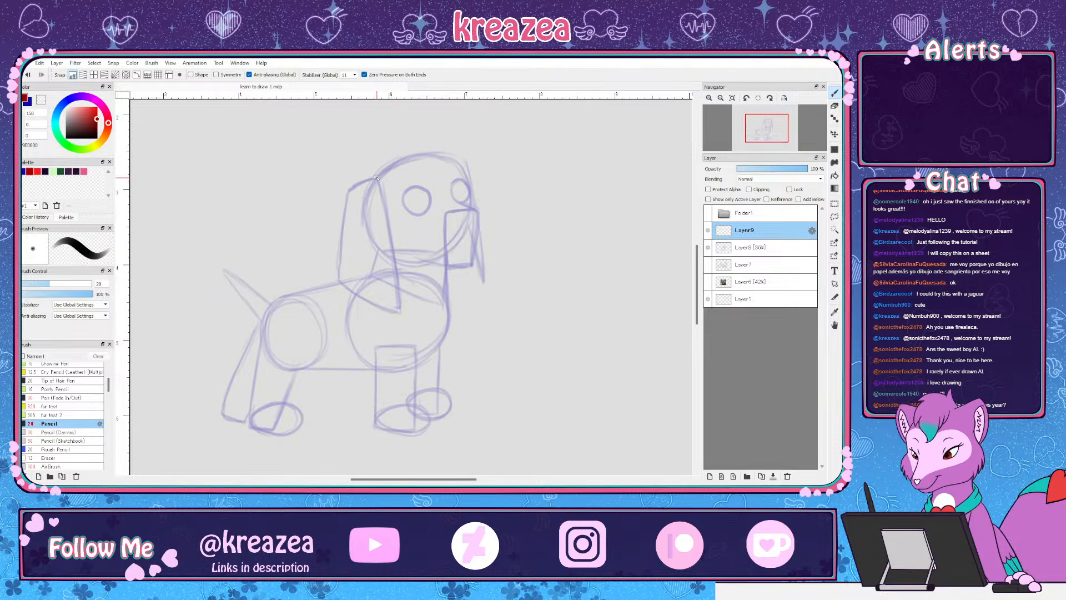
left_click_drag(376, 177, 434, 154)
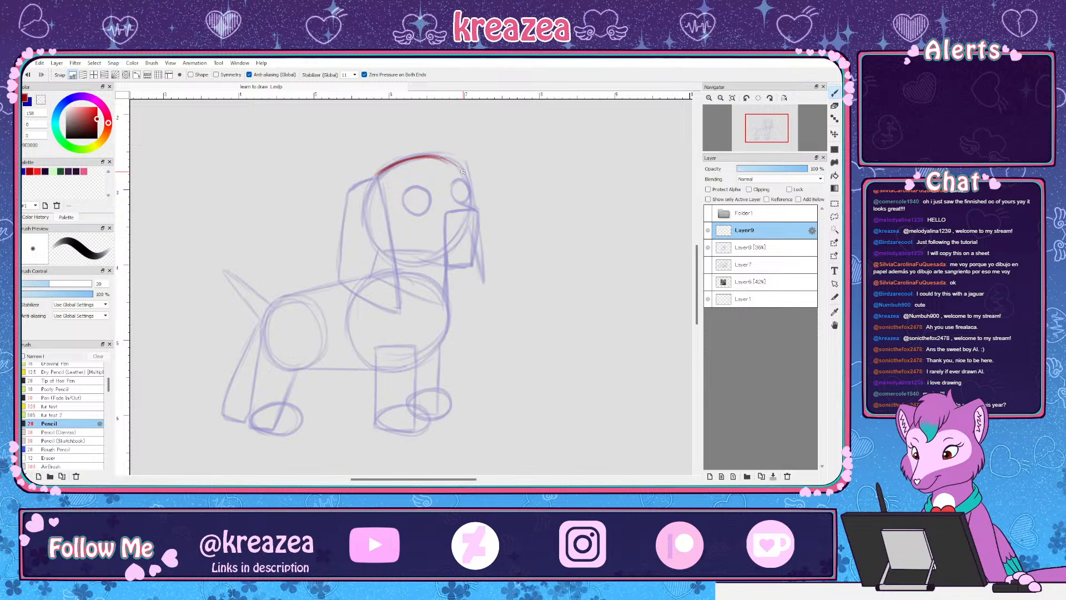
left_click_drag(457, 165, 470, 203)
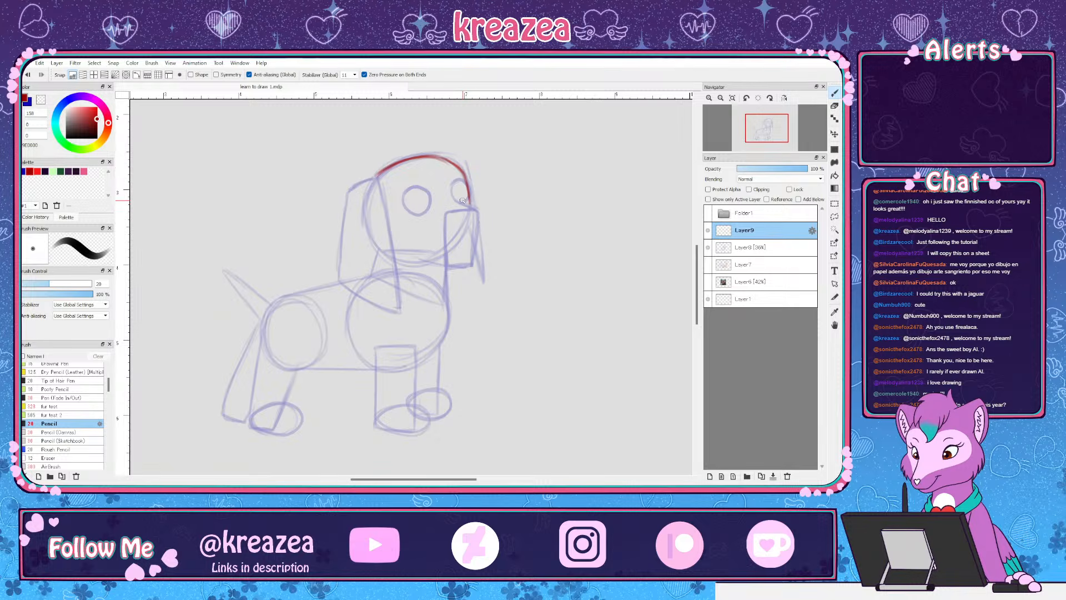
mouse_move(459, 200)
left_mouse_down()
mouse_move(476, 210)
mouse_move(475, 264)
mouse_move(414, 257)
left_mouse_up()
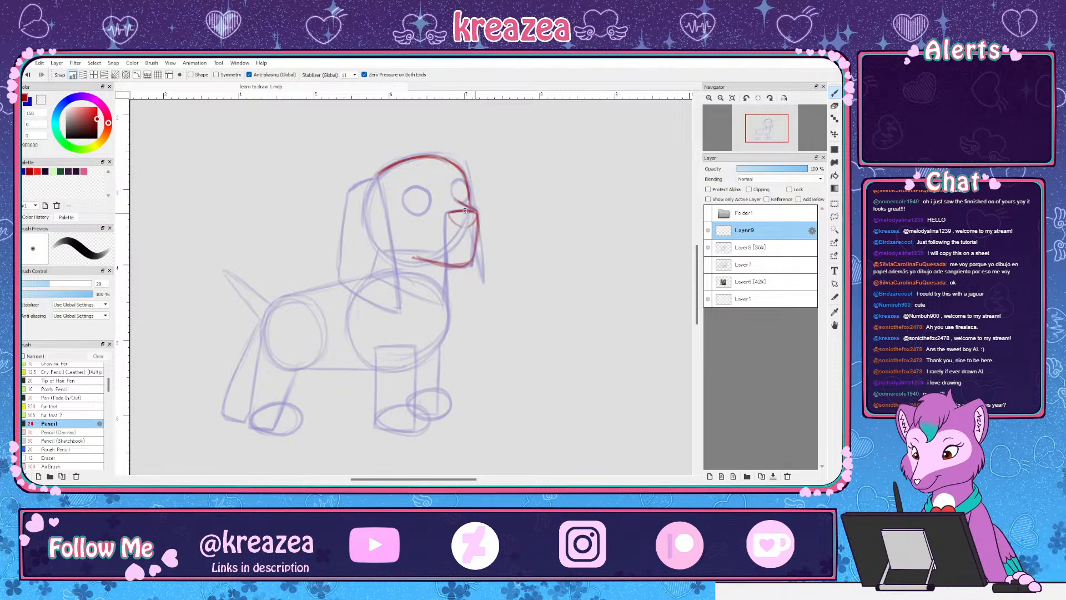
Finish the nose and outline the chest and both front legs with their paws in red
mouse_move(462, 228)
left_mouse_down()
mouse_move(475, 218)
mouse_move(466, 212)
mouse_move(447, 266)
mouse_move(450, 333)
left_mouse_up()
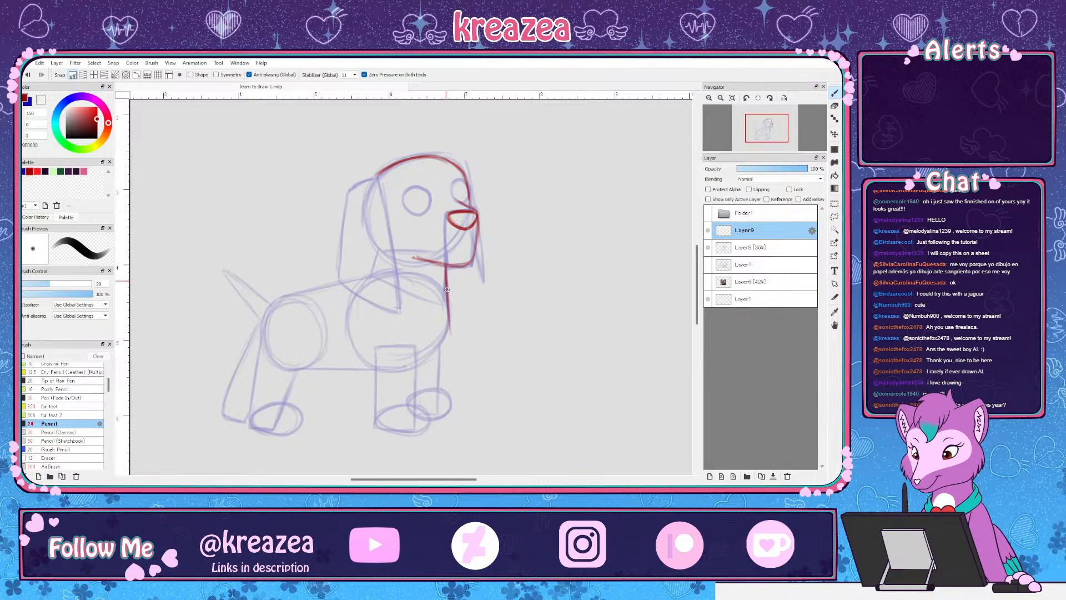
mouse_move(447, 286)
left_mouse_down()
mouse_move(436, 352)
mouse_move(446, 307)
mouse_move(414, 368)
mouse_move(439, 341)
mouse_move(413, 364)
mouse_move(438, 372)
mouse_move(439, 351)
mouse_move(437, 393)
mouse_move(434, 419)
left_mouse_up()
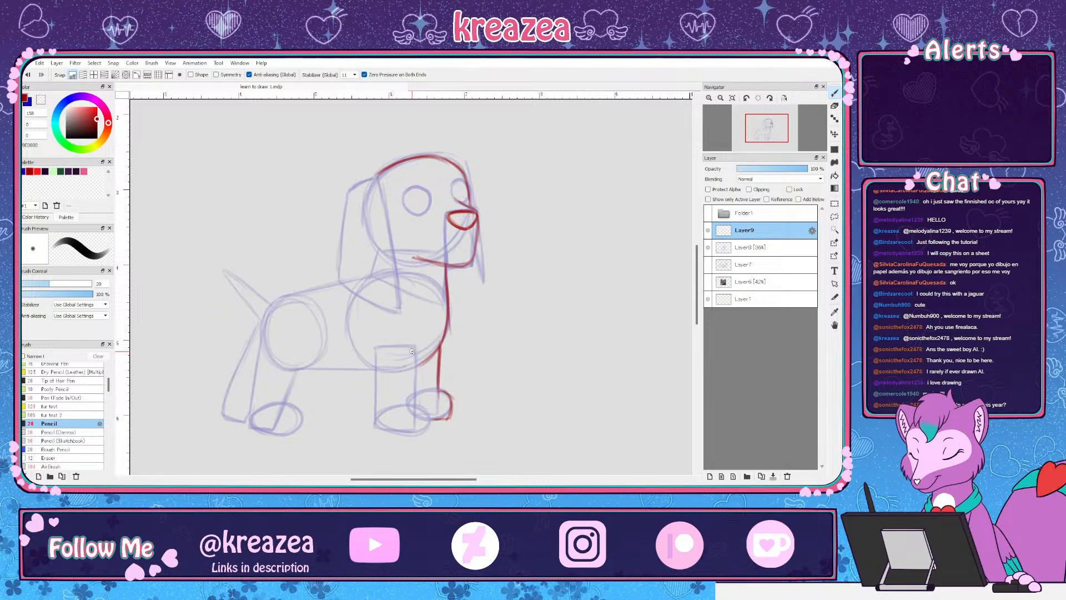
mouse_move(417, 350)
left_mouse_down()
mouse_move(425, 428)
mouse_move(374, 393)
mouse_move(375, 362)
mouse_move(377, 418)
mouse_move(377, 386)
mouse_move(393, 429)
mouse_move(378, 422)
mouse_move(423, 430)
left_mouse_up()
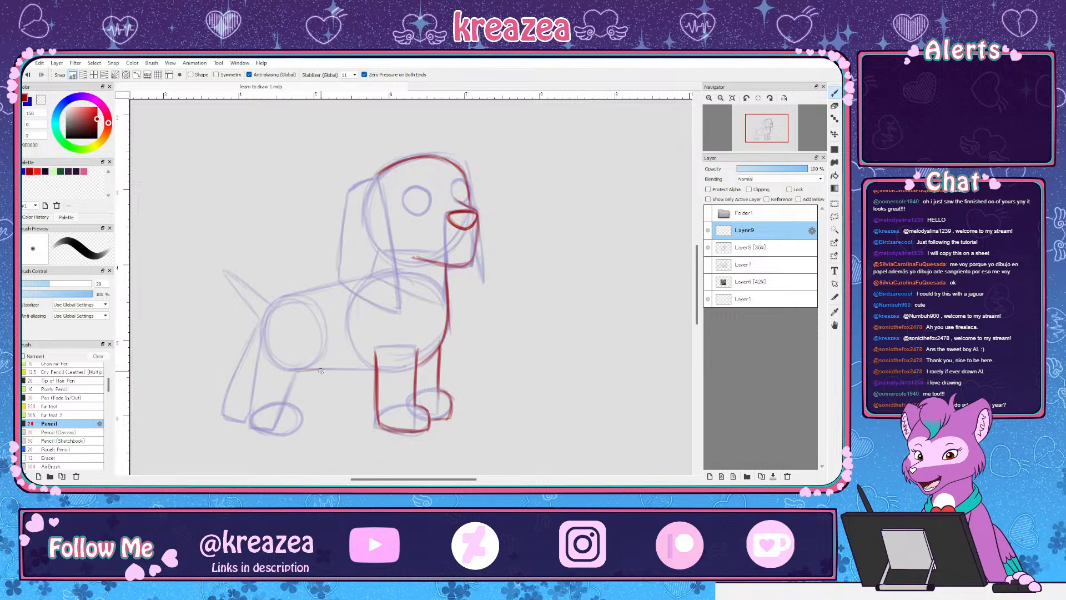
Outline the belly, both hind legs with the near paw, and the curve of the rump and back in red
left_click_drag(345, 370, 303, 368)
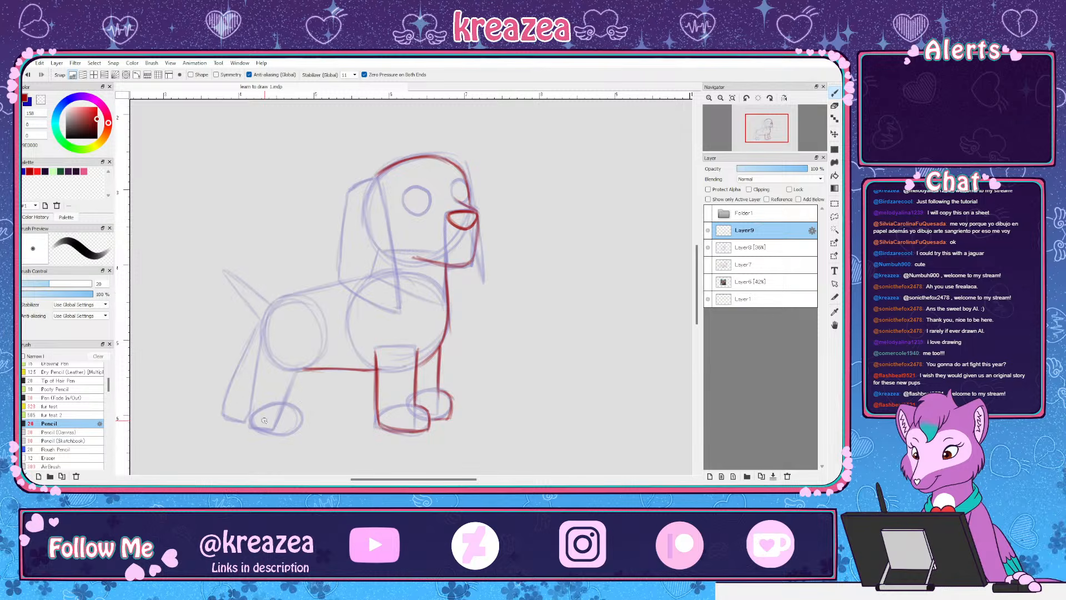
left_click_drag(299, 368, 286, 398)
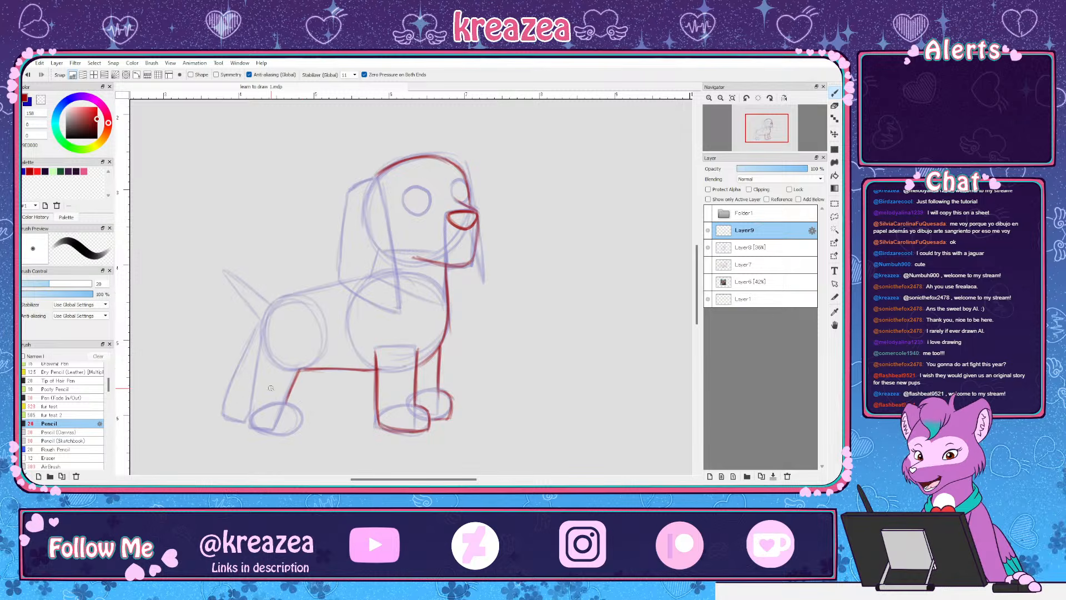
mouse_move(262, 326)
left_mouse_down()
mouse_move(249, 423)
mouse_move(300, 421)
left_mouse_up()
left_click_drag(261, 319, 226, 403)
mouse_move(262, 321)
left_mouse_down()
mouse_move(224, 410)
mouse_move(252, 425)
left_mouse_up()
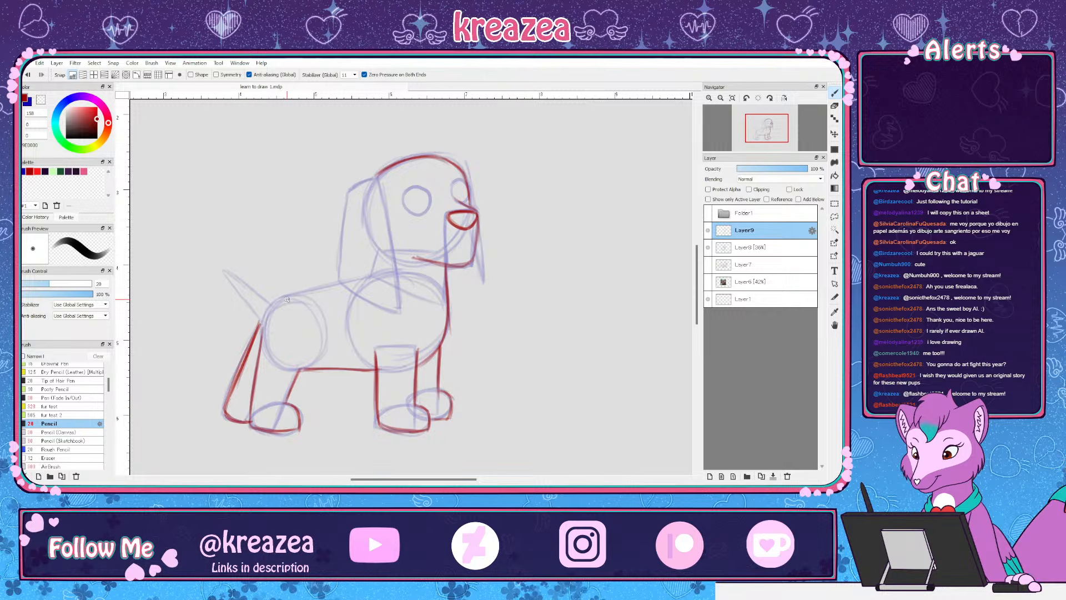
left_click_drag(257, 327, 291, 293)
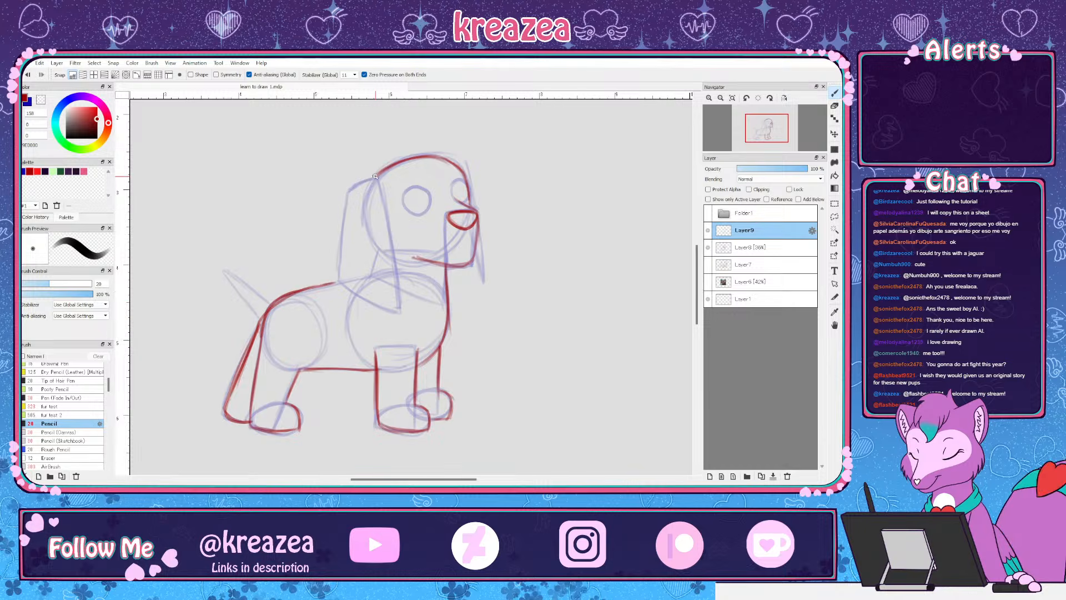
Outline the long near ear hanging beside the head and the pointed tail in red
left_click_drag(356, 186, 342, 279)
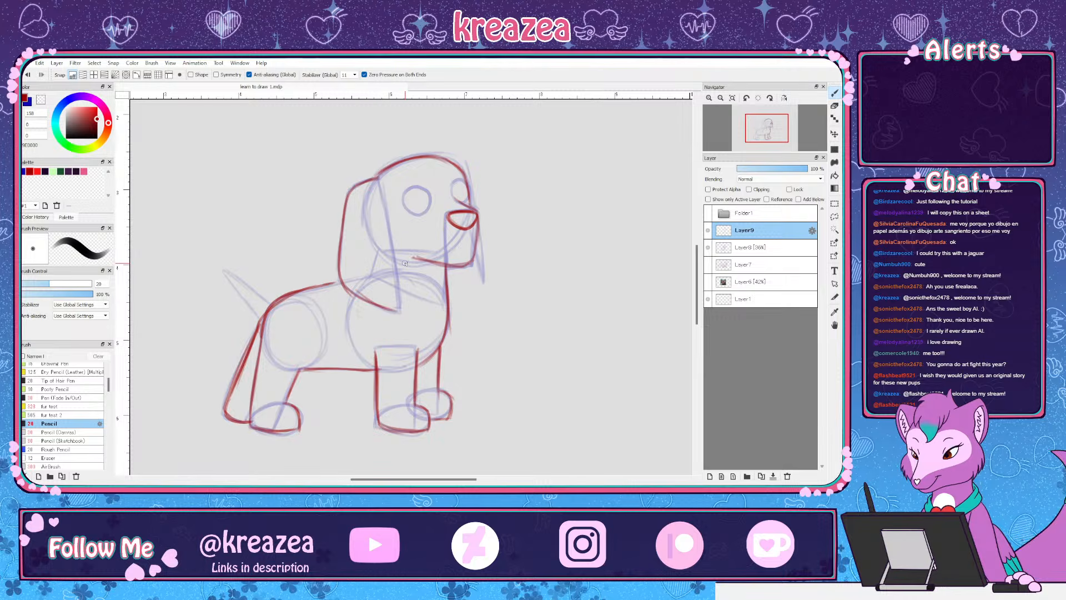
left_click_drag(380, 179, 398, 309)
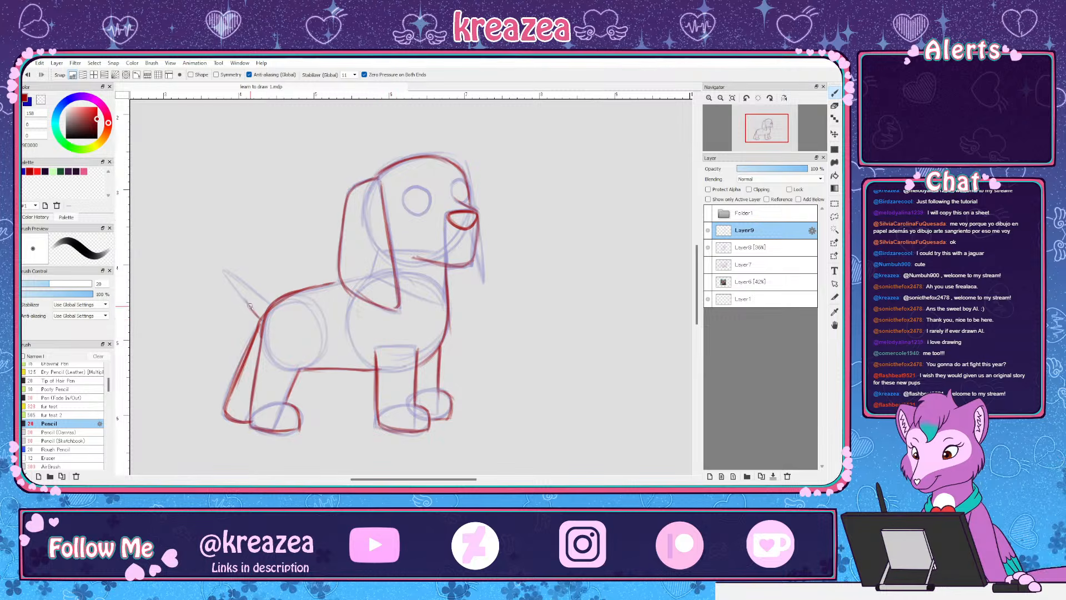
mouse_move(252, 306)
left_mouse_down()
mouse_move(228, 276)
mouse_move(248, 286)
left_mouse_up()
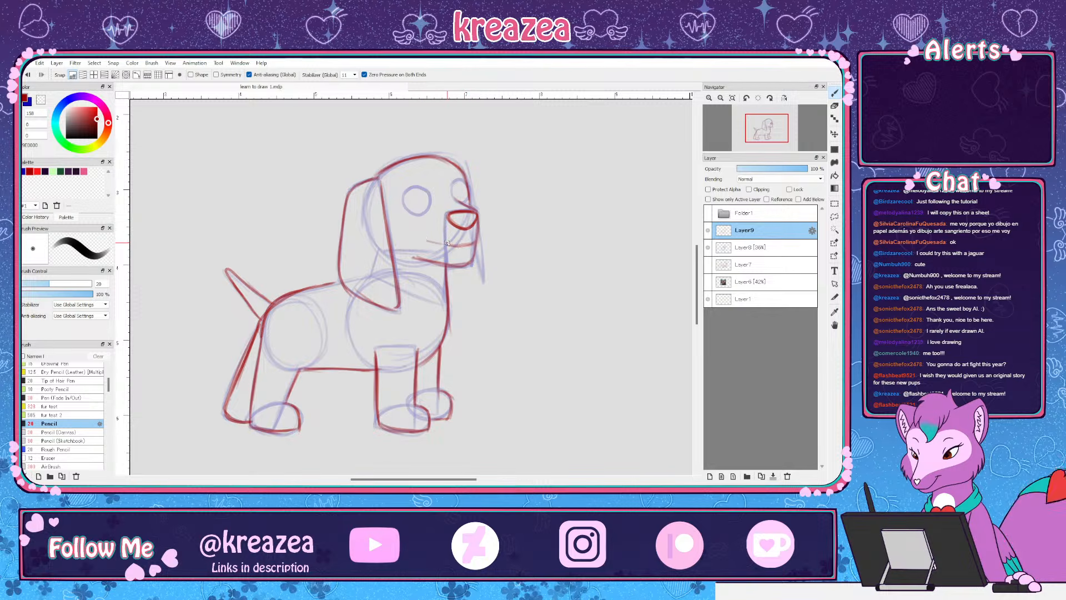
Draw the smiling open mouth and both eyes with inner pupils in red
mouse_move(426, 239)
left_mouse_down()
mouse_move(452, 243)
mouse_move(435, 245)
left_mouse_up()
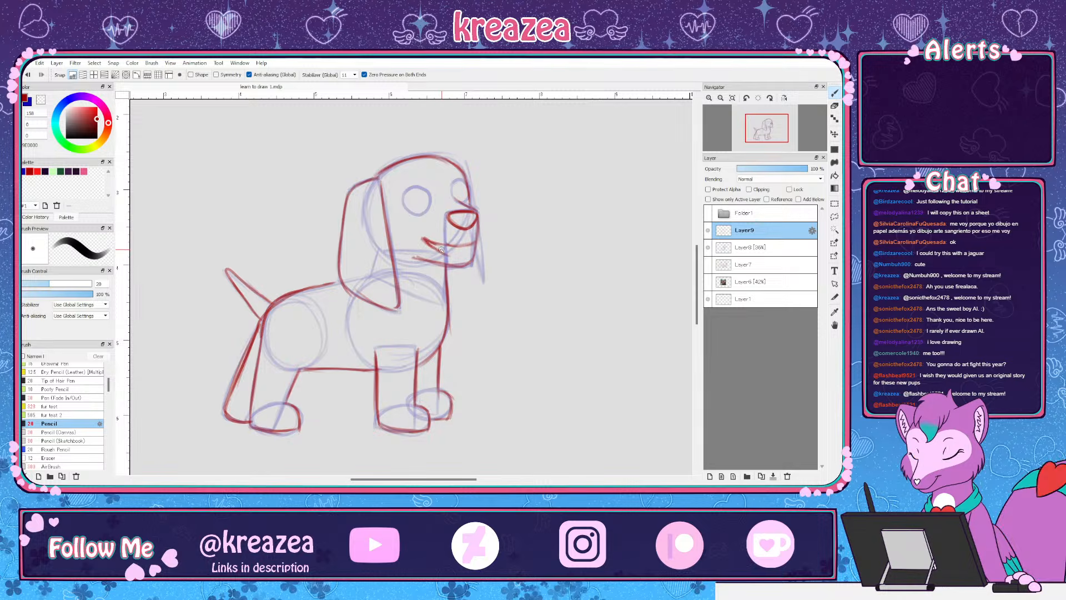
left_click_drag(444, 250, 461, 248)
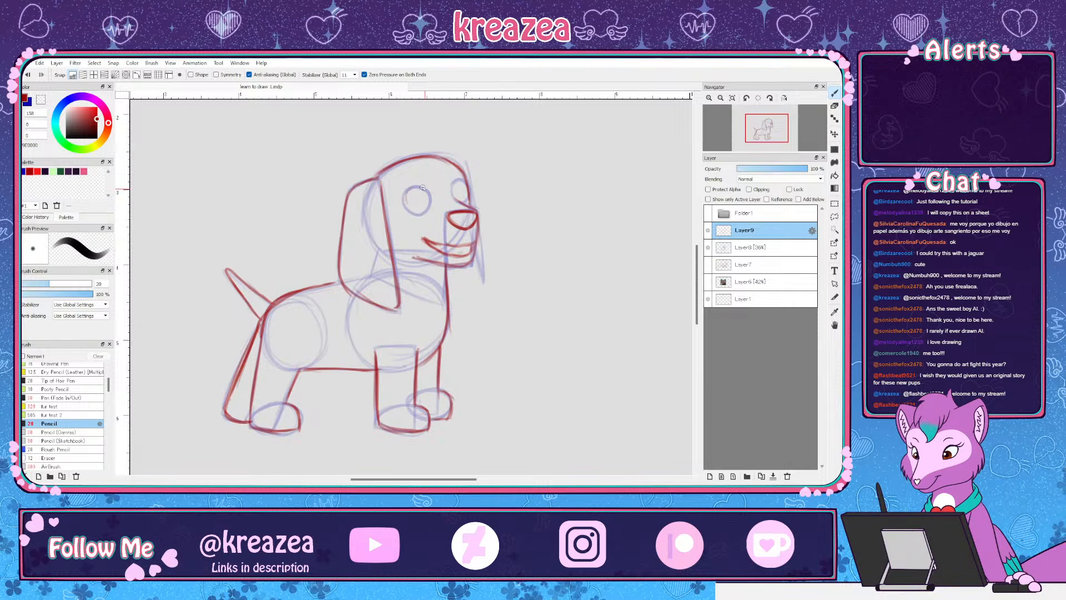
left_click_drag(410, 187, 405, 206)
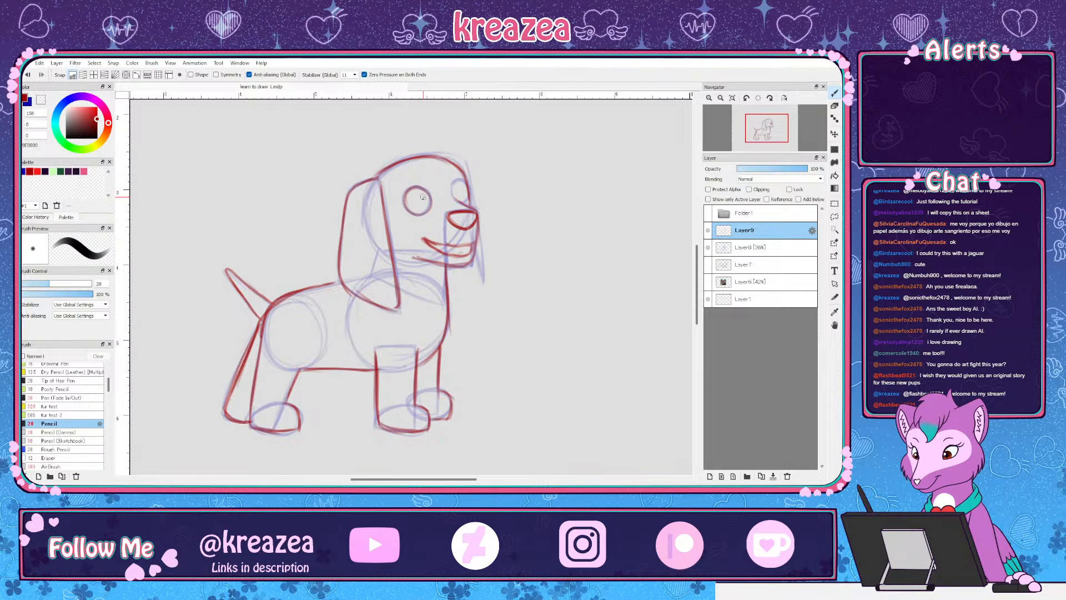
mouse_move(456, 182)
left_mouse_down()
mouse_move(452, 202)
mouse_move(465, 191)
mouse_move(417, 207)
left_mouse_up()
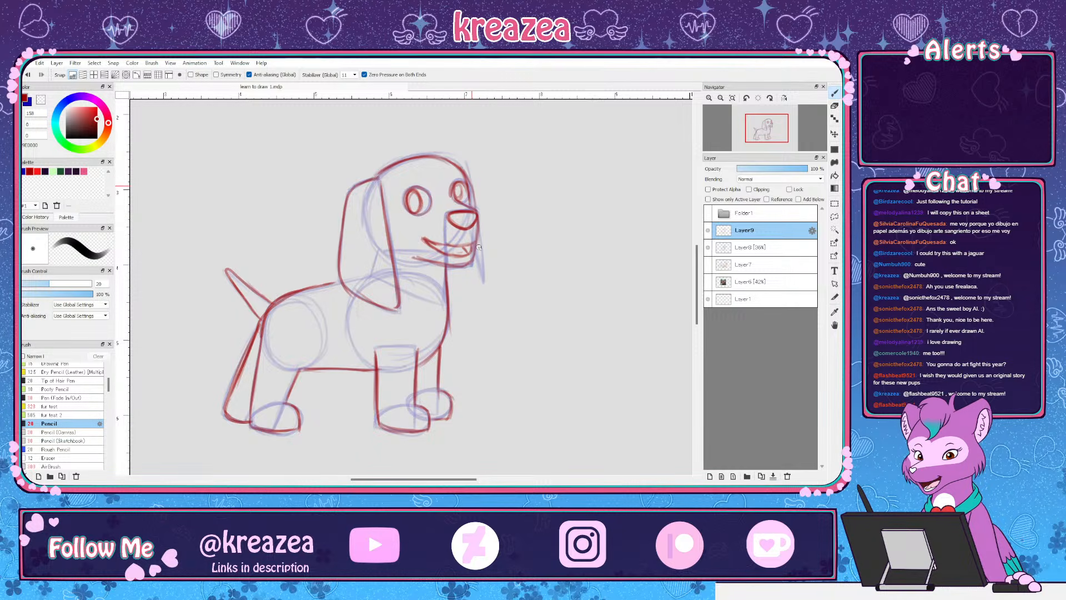
Add the far ear and the toe lines on the paws, hide the construction sketch, and draw two thick eyebrows
left_click_drag(478, 223, 481, 286)
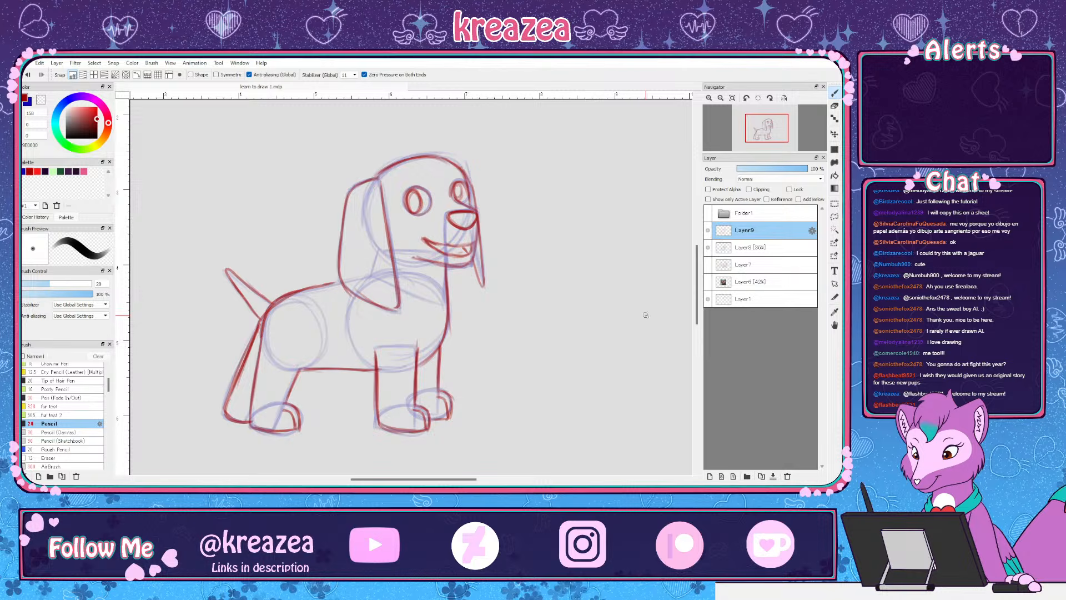
left_click(707, 247)
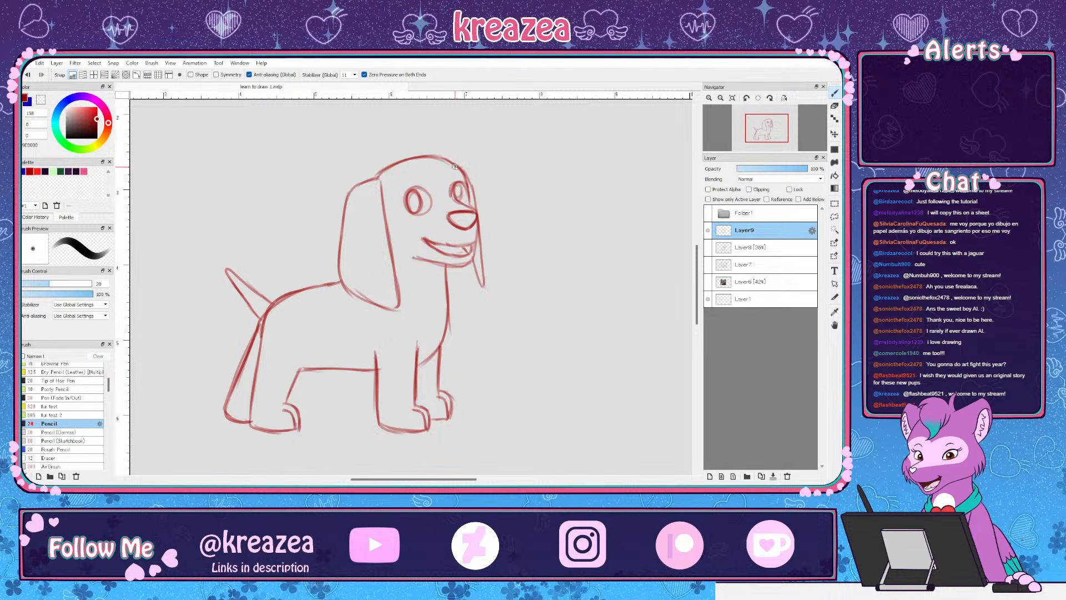
mouse_move(447, 166)
left_mouse_down()
mouse_move(455, 167)
mouse_move(402, 175)
left_mouse_up()
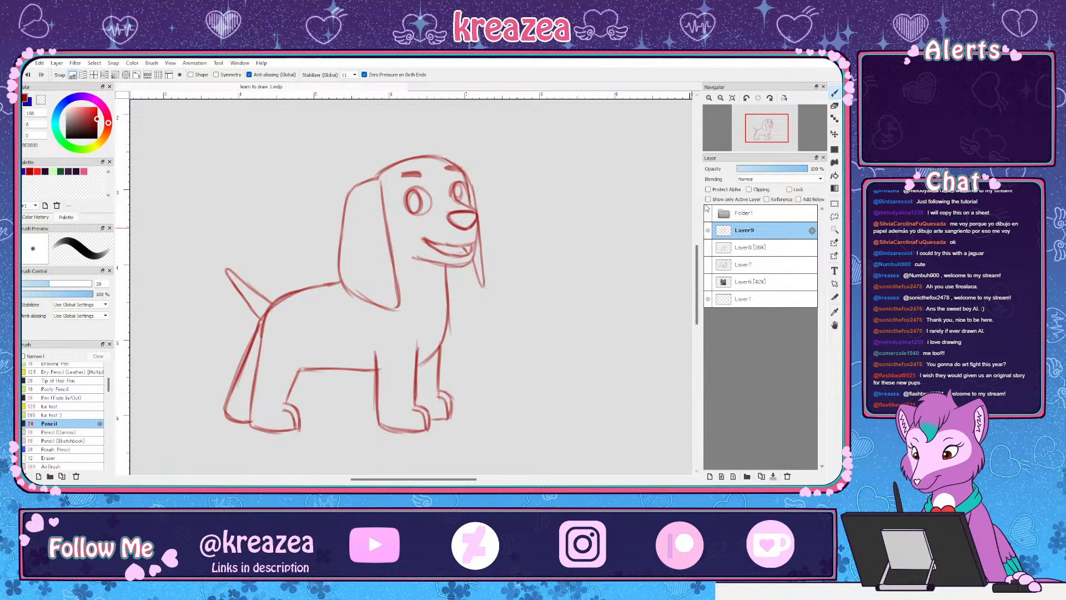
Alternate the visibility of the construction sketch and the red line drawing to compare them, leaving only the line drawing shown
left_click(708, 247)
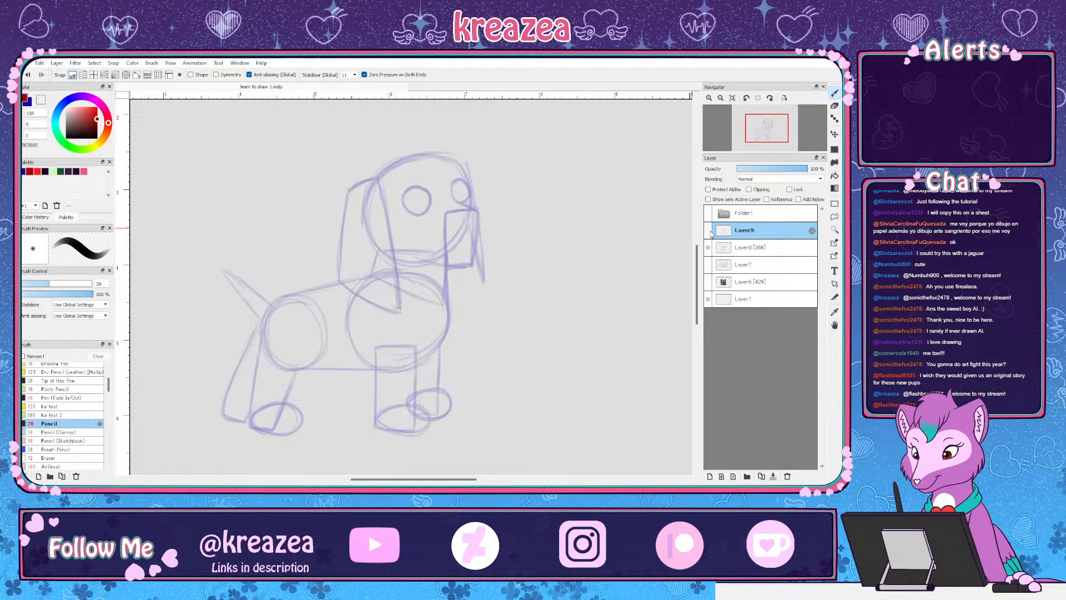
left_click(708, 230)
left_click(708, 230)
left_click(708, 247)
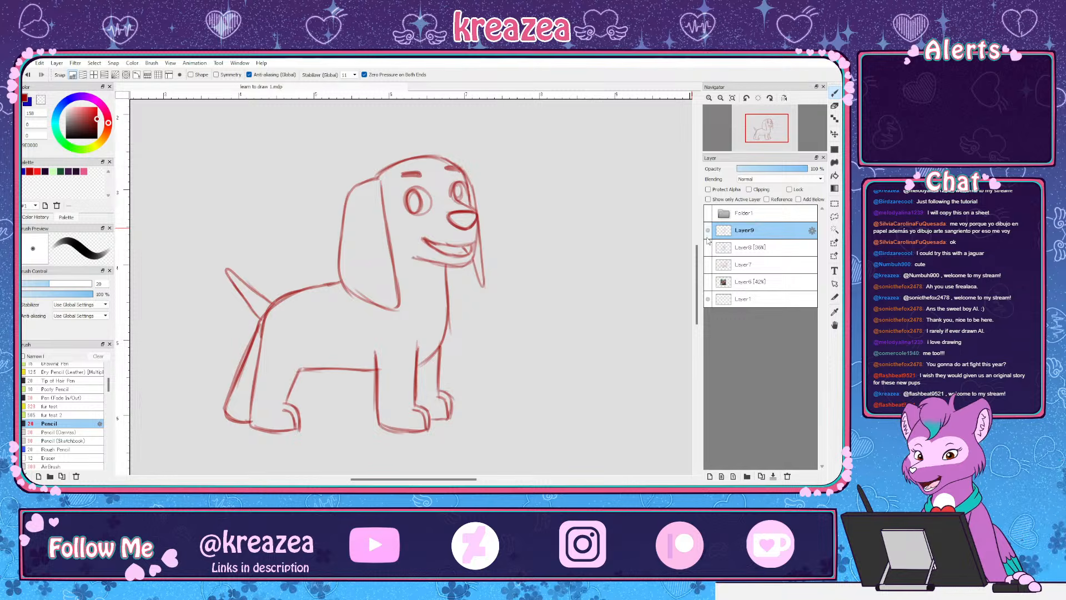
Show the faded reference photo beneath the red line drawing to compare the finished outline with the dog
scroll(694, 239, "down", 2)
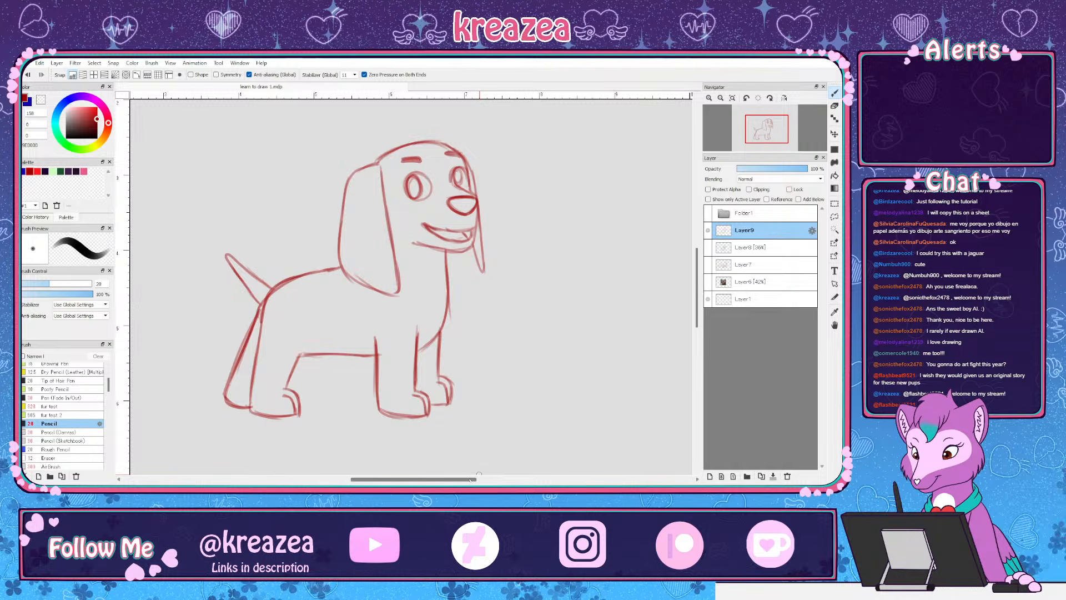
left_click_drag(470, 481, 465, 482)
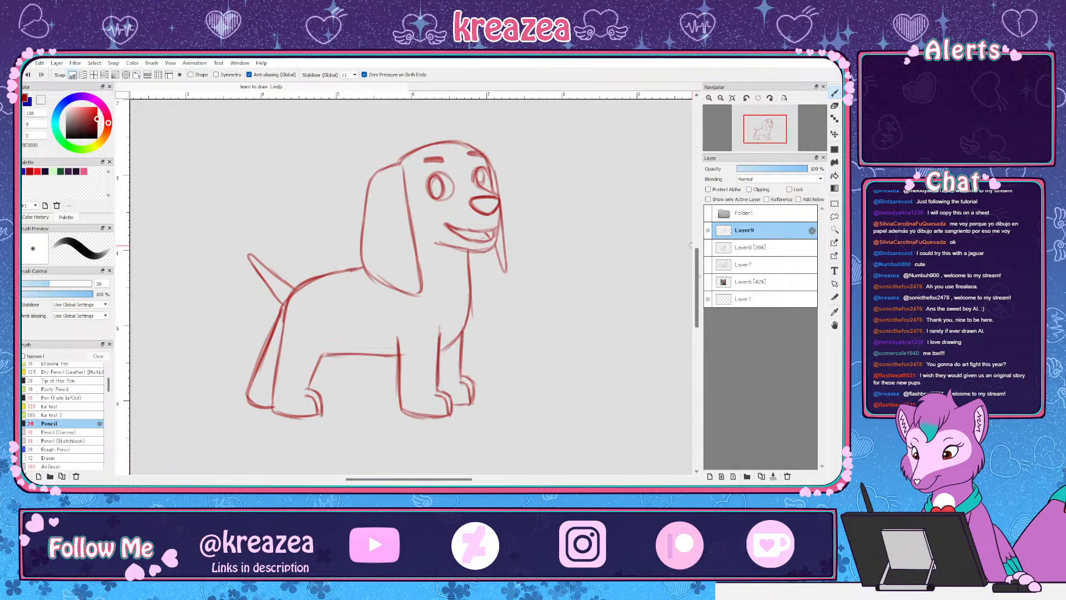
left_click_drag(699, 276, 699, 276)
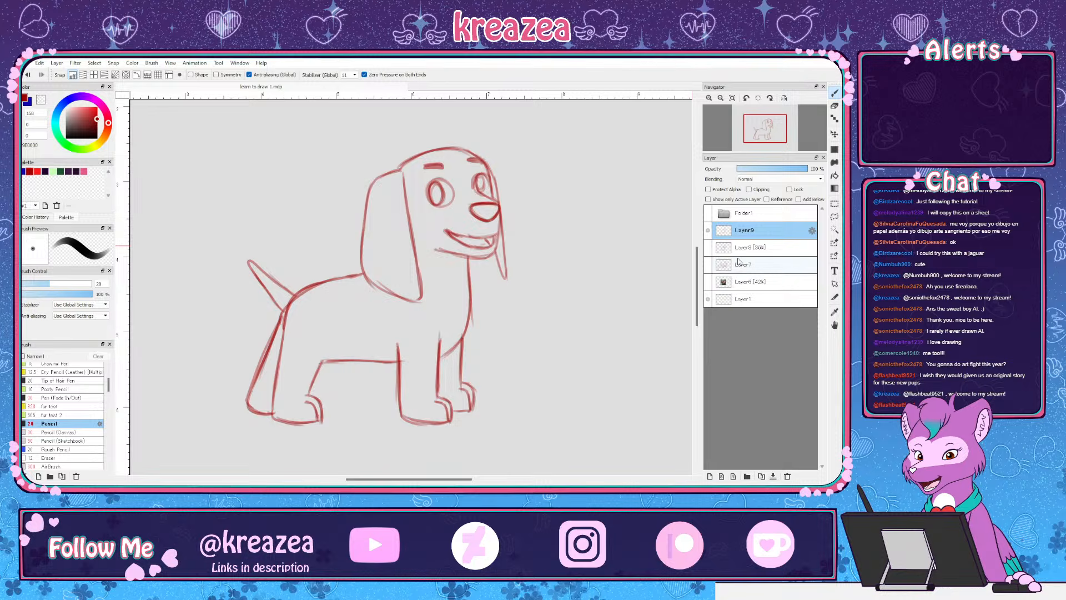
left_click(708, 282)
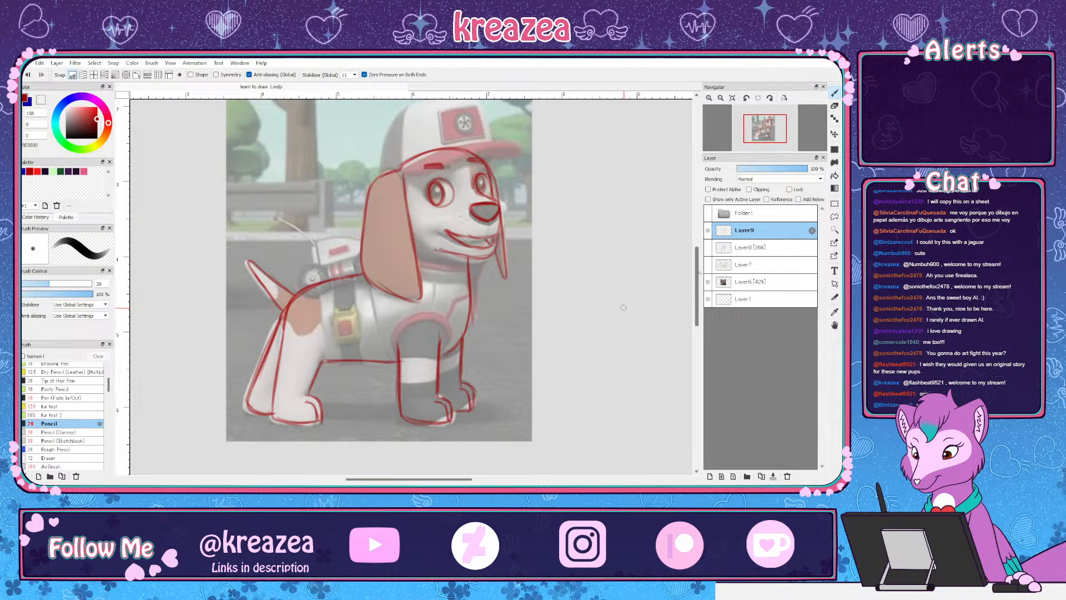
scroll(623, 307, "up", 1)
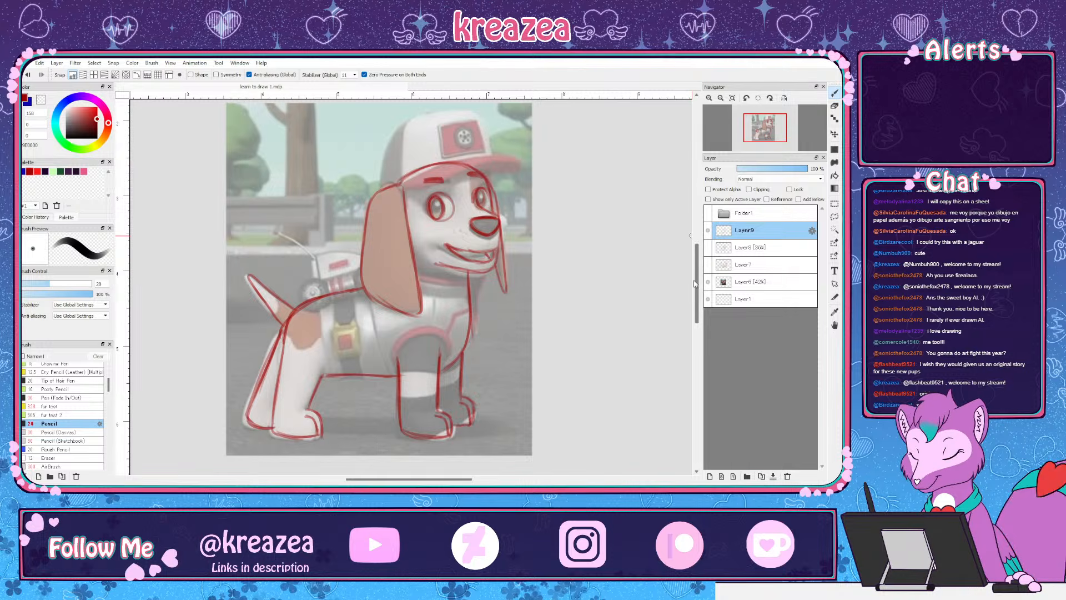
Hide the red line drawing and toggle the faded reference photo to view it alone, leaving both hidden
scroll(695, 284, "up", 1)
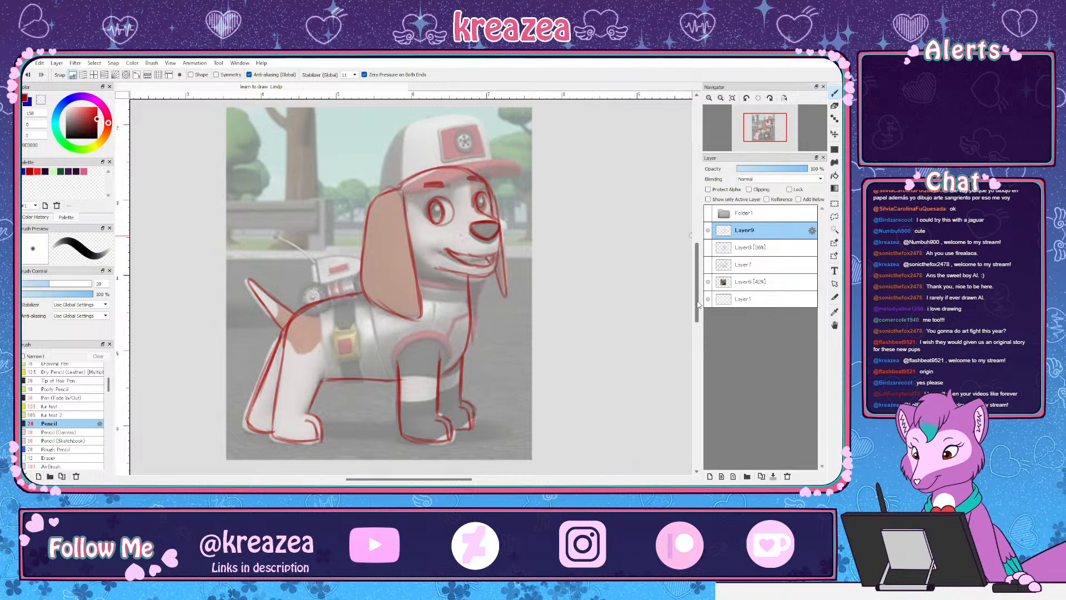
left_click_drag(697, 309, 697, 307)
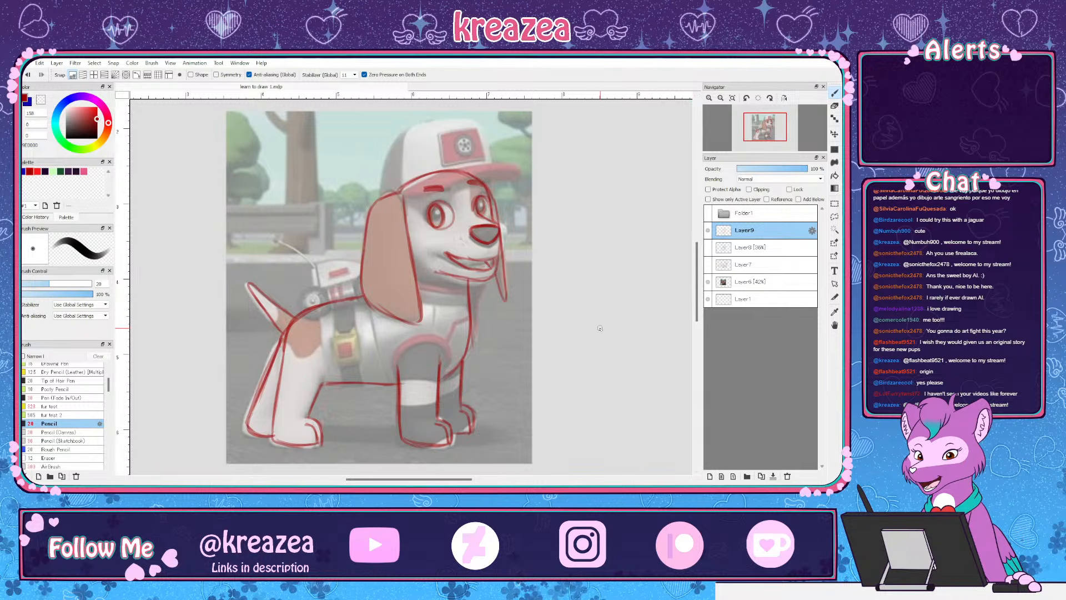
scroll(594, 333, "down", 2)
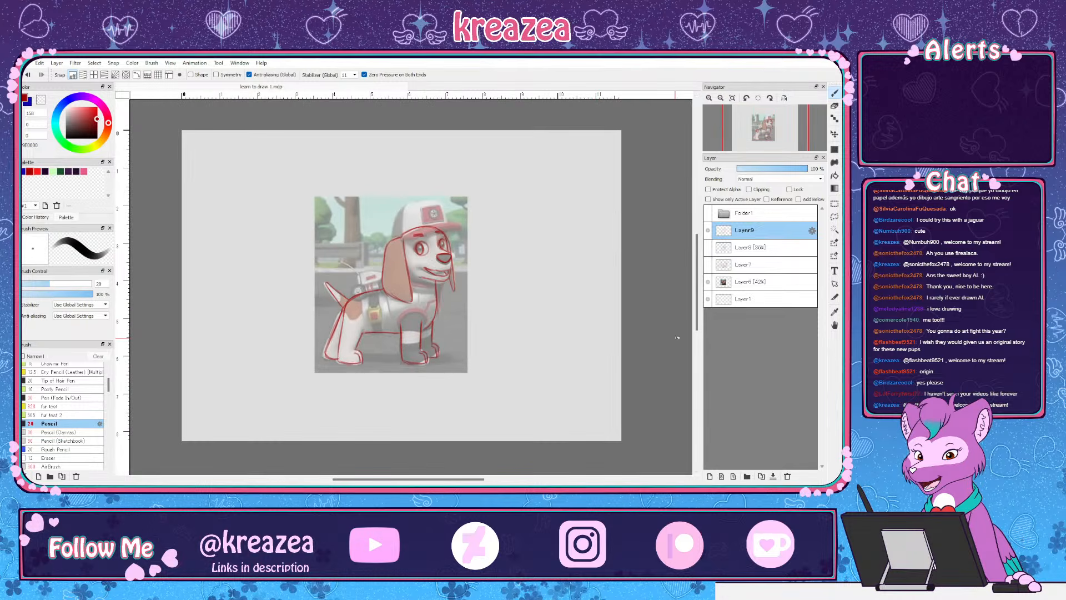
left_click(708, 229)
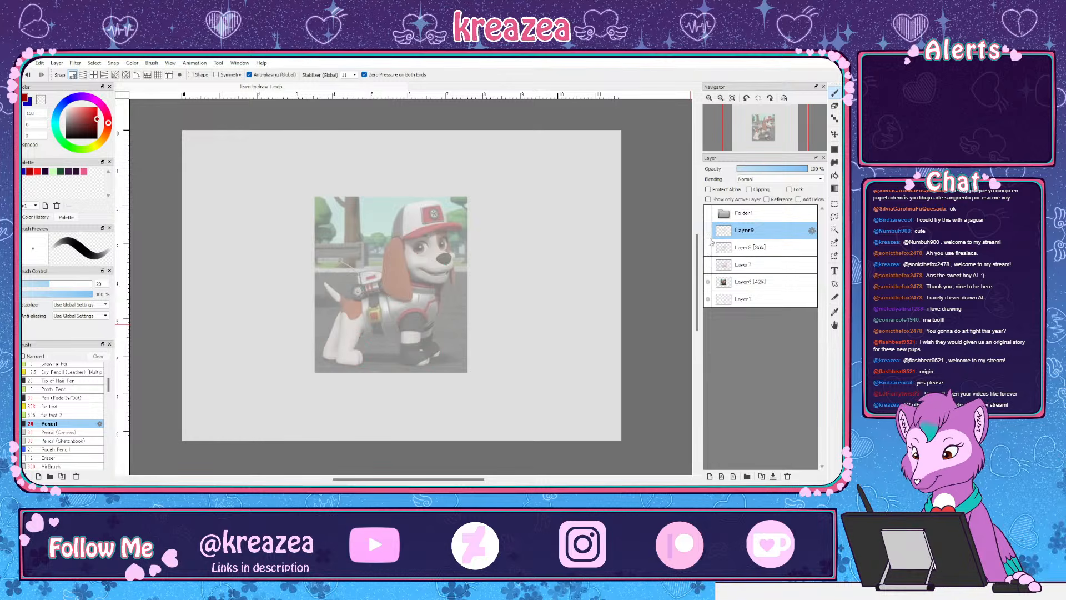
left_click(708, 281)
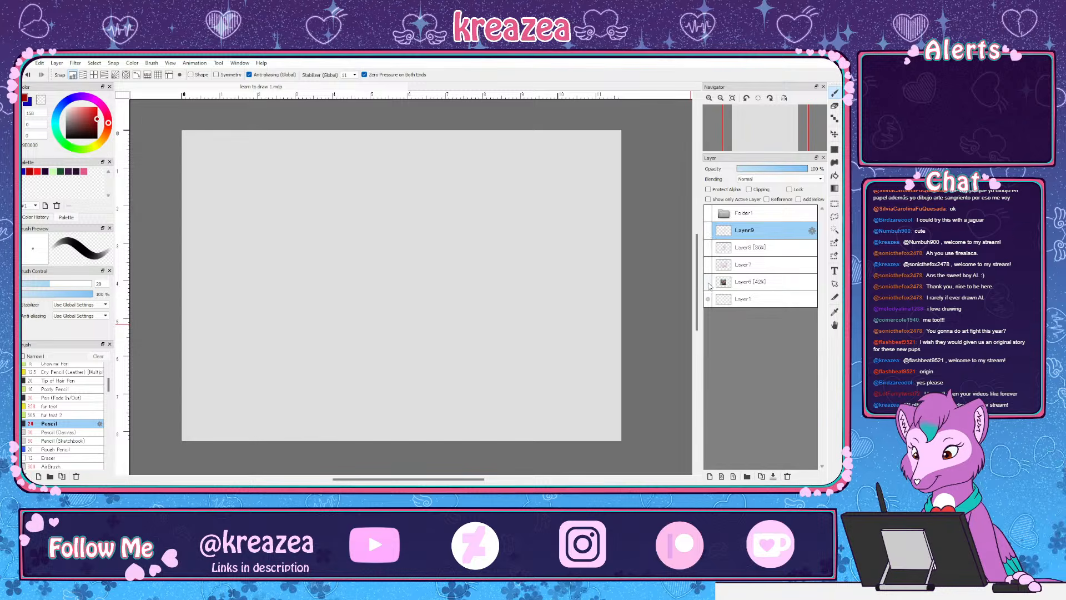
left_click(708, 282)
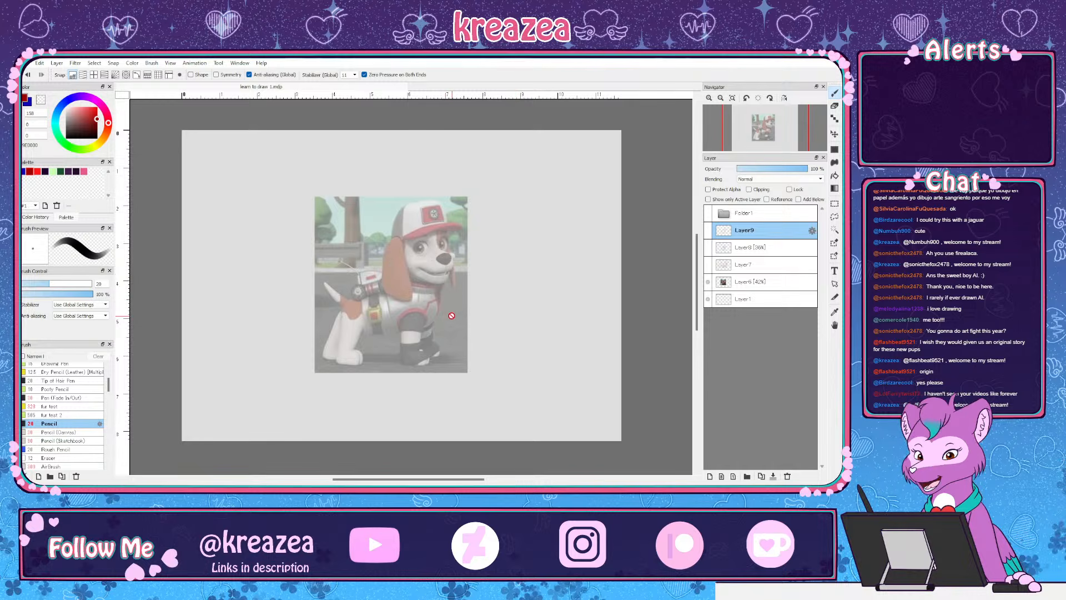
left_click(750, 281)
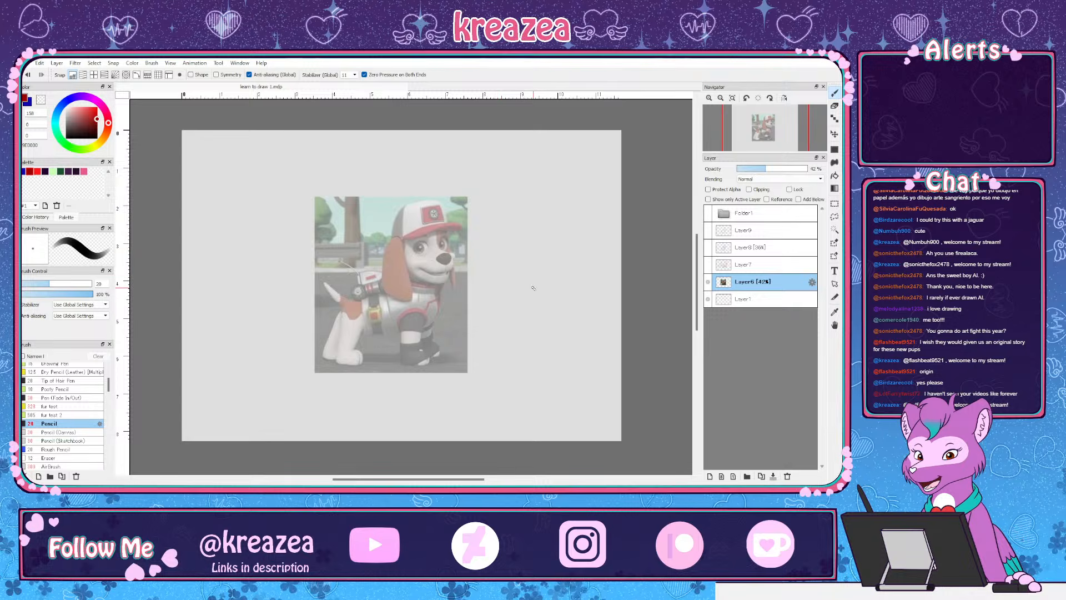
left_click(708, 282)
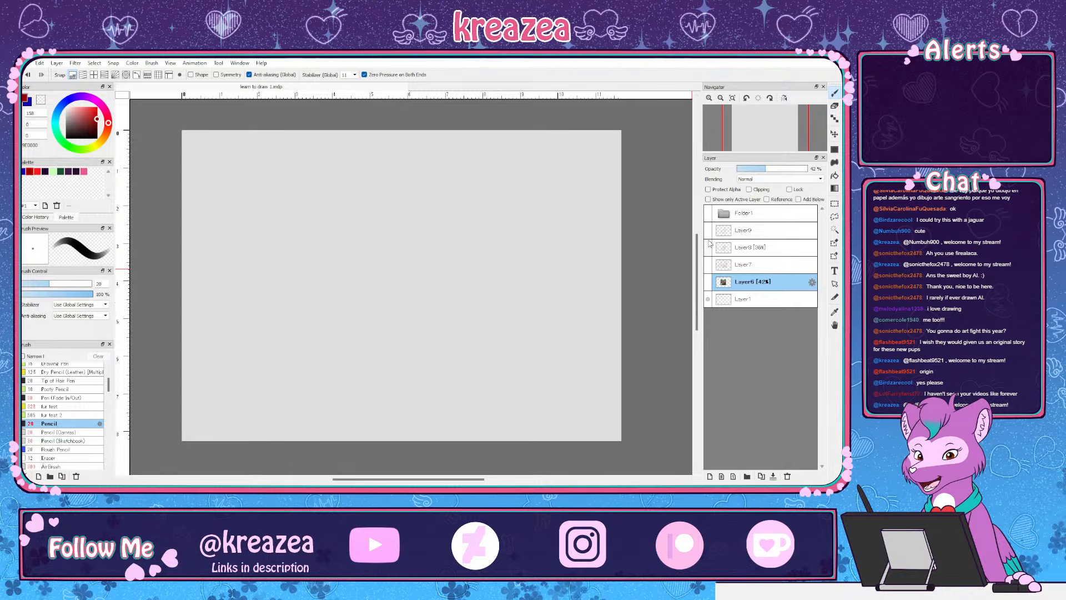
Alternate the visibility of the red line drawing and the construction sketch to compare them, leaving only the line drawing shown
left_click(708, 230)
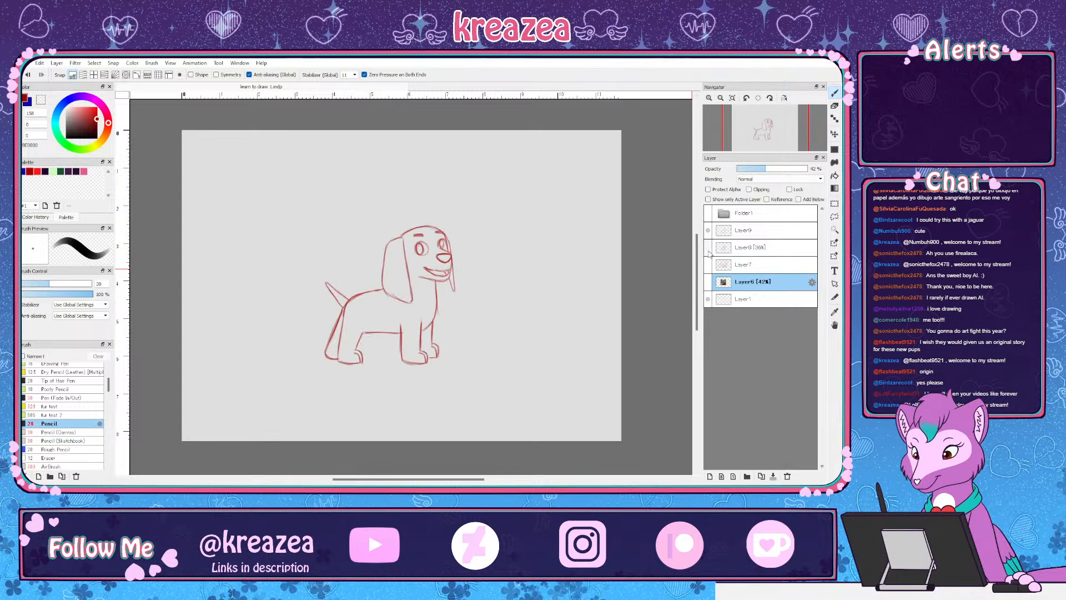
left_click(708, 247)
left_click(708, 231)
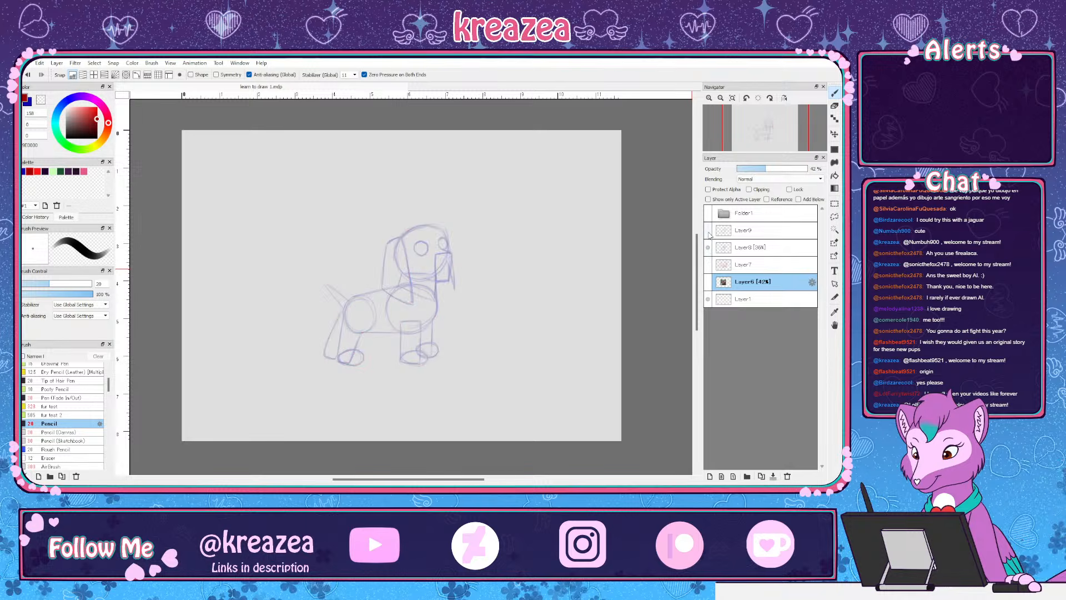
left_click(708, 230)
left_click(708, 248)
Show the earlier blue and red capped dog sketches by themselves, with the newer line drawing and reference photo hidden
left_click(709, 266)
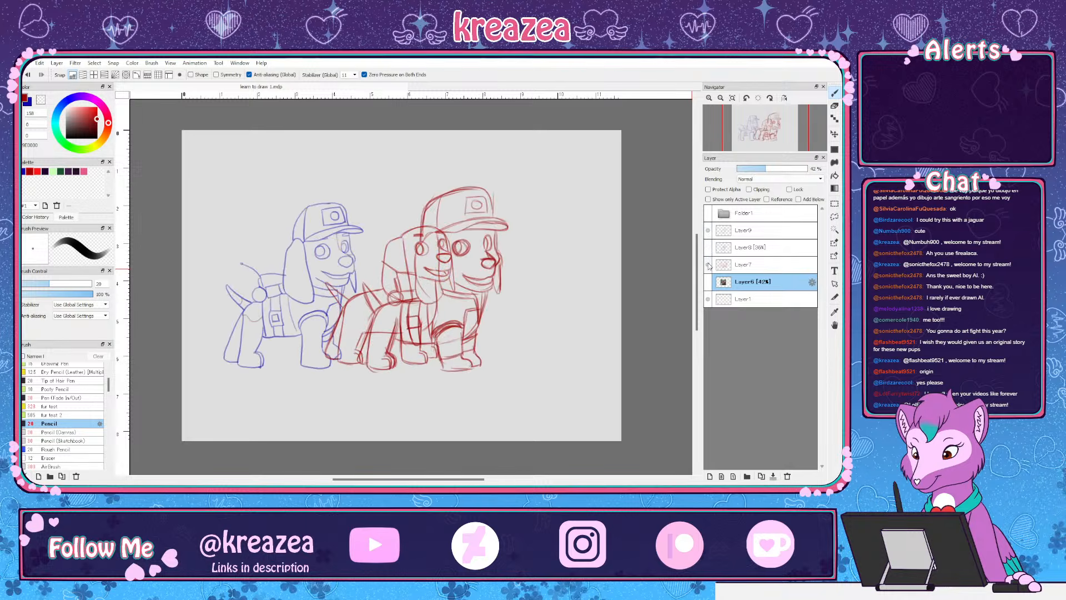
left_click(708, 238)
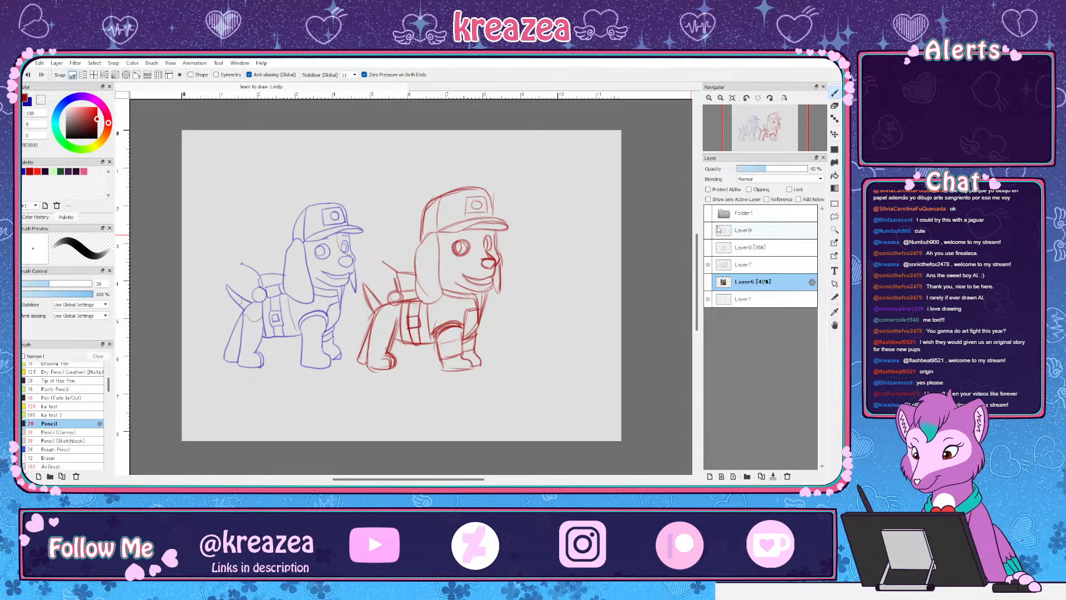
left_click(708, 282)
left_click(709, 284)
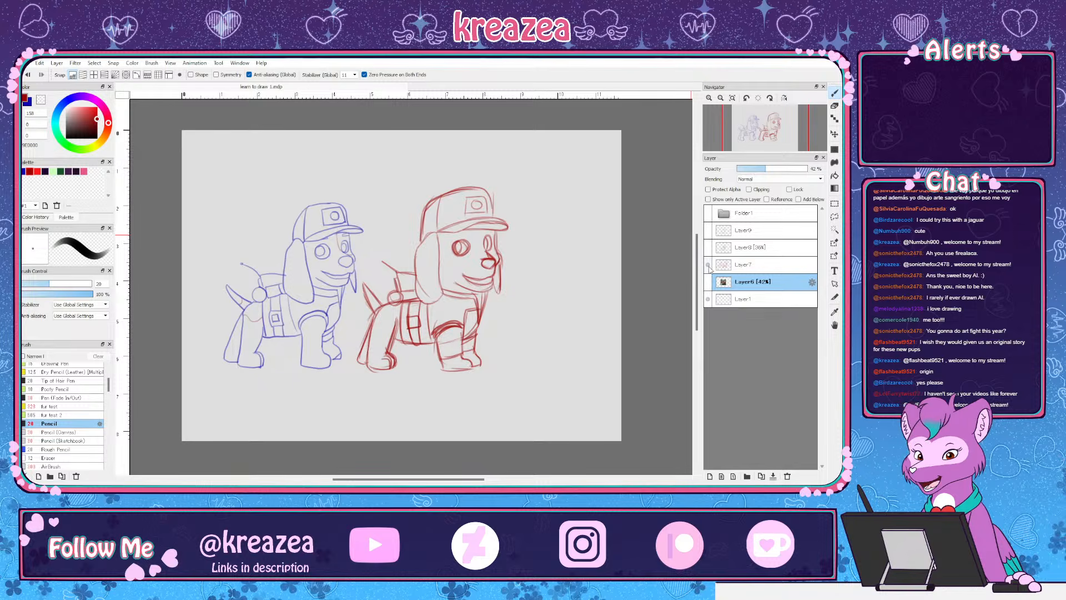
left_click(709, 266)
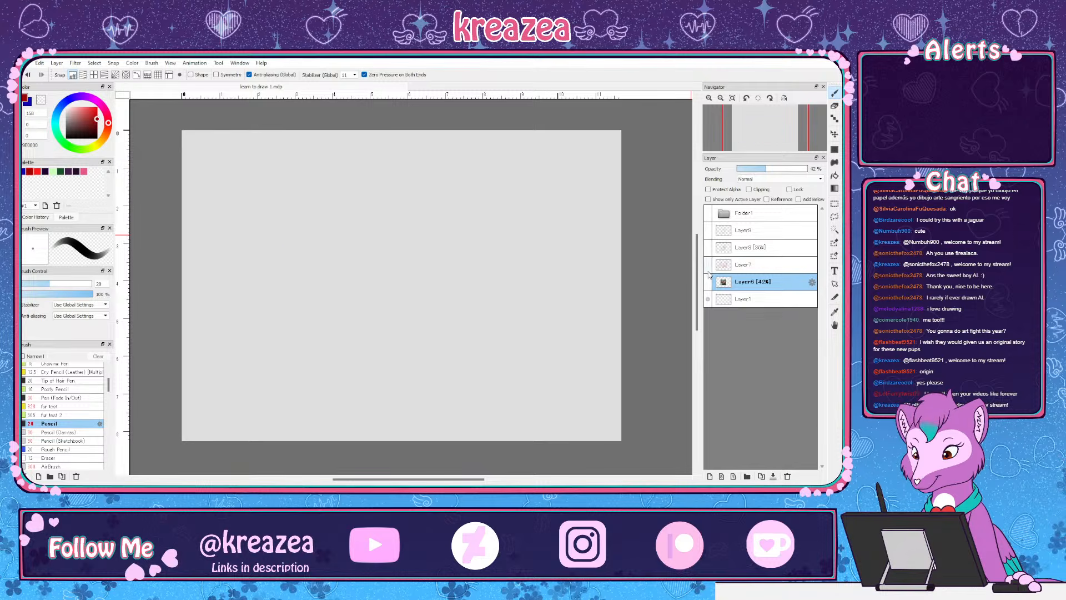
left_click(708, 266)
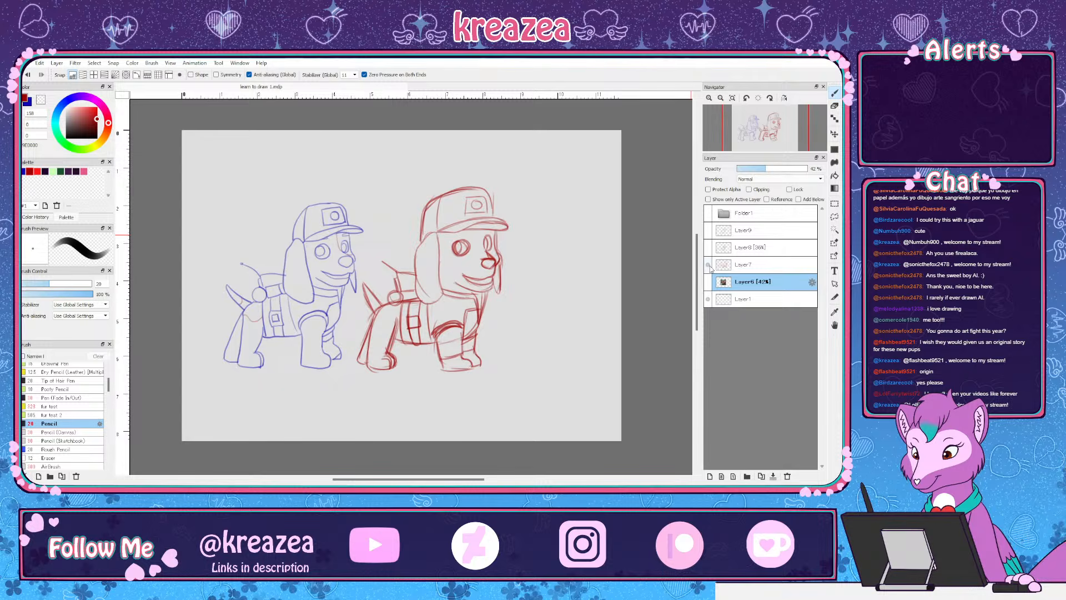
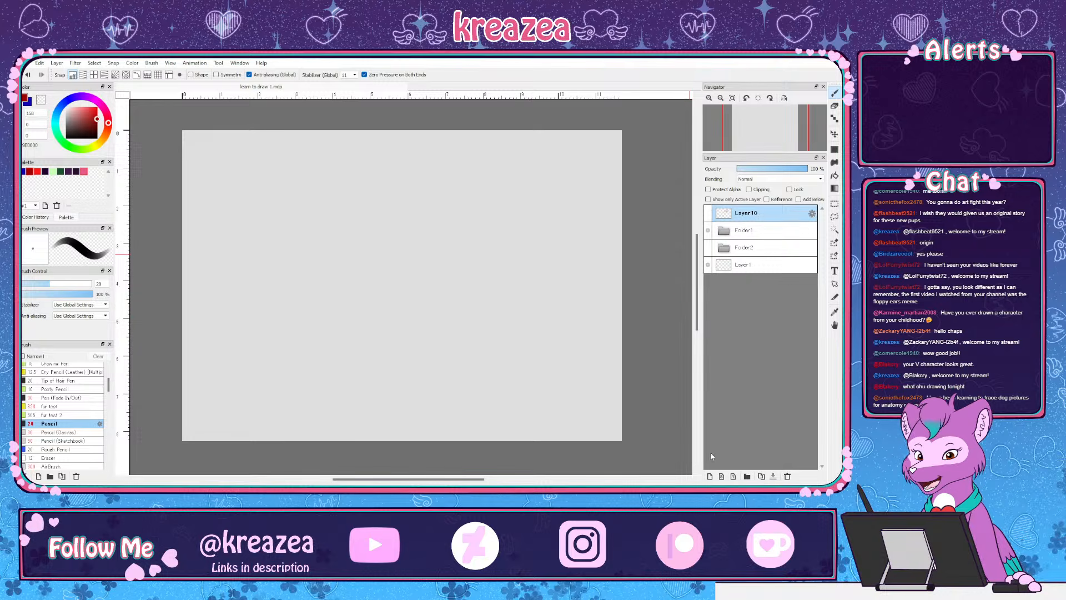
Add a new layer and draw a pair of large rounded cartoon eyes in red with inner oval pupils
left_click(710, 477)
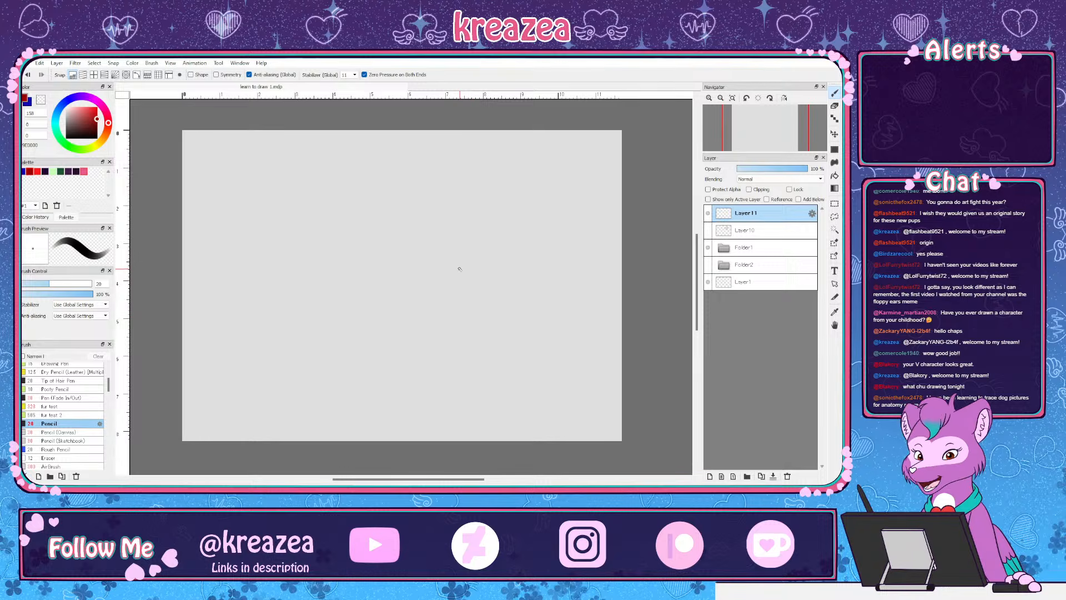
scroll(460, 272, "up", 1)
scroll(461, 272, "down", 1)
scroll(461, 272, "up", 1)
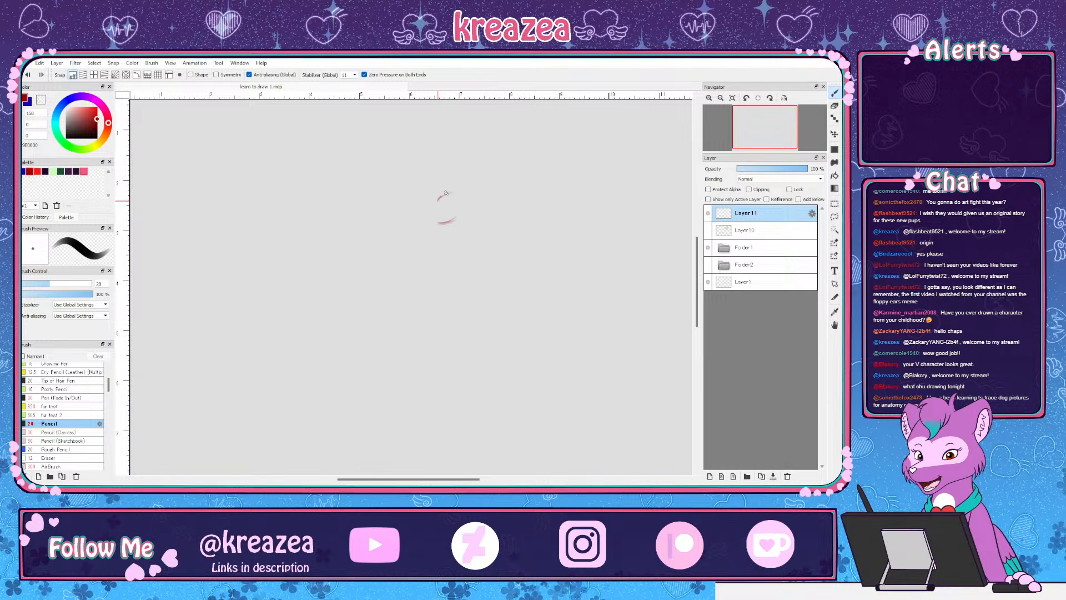
mouse_move(445, 192)
left_mouse_down()
mouse_move(458, 218)
mouse_move(458, 206)
mouse_move(440, 221)
mouse_move(460, 214)
mouse_move(440, 196)
mouse_move(459, 205)
mouse_move(440, 221)
left_mouse_up()
key("ctrl+z")
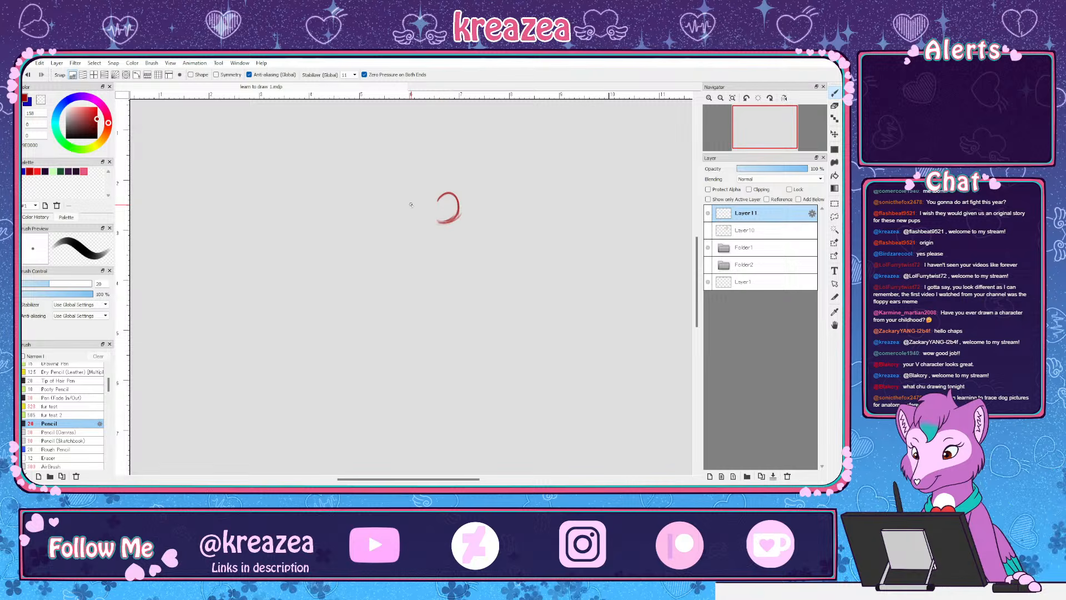
left_click_drag(415, 199, 414, 225)
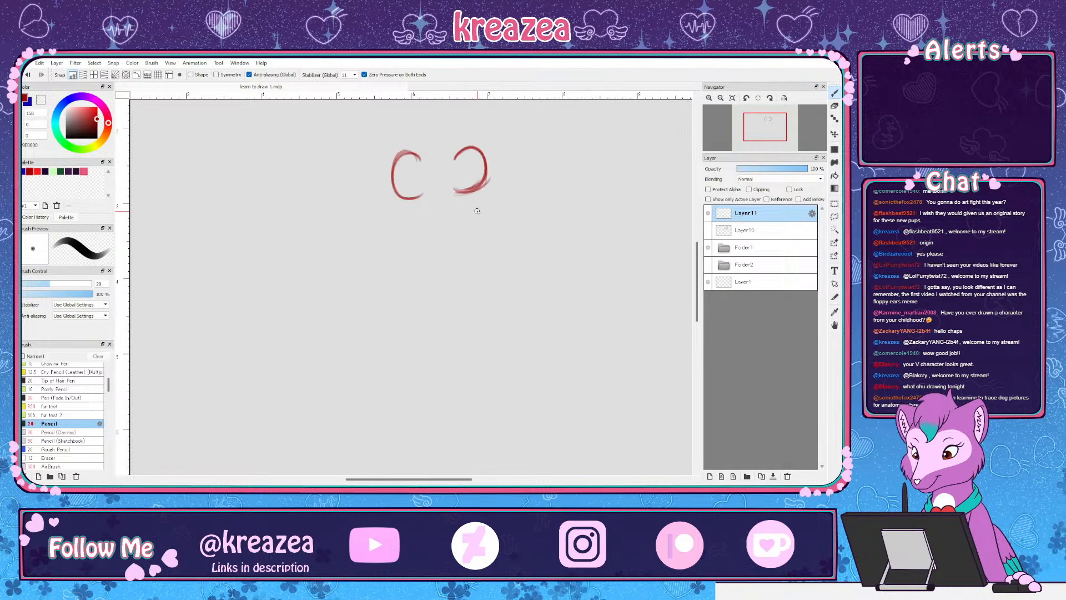
scroll(471, 274, "up", 1)
scroll(490, 236, "up", 1)
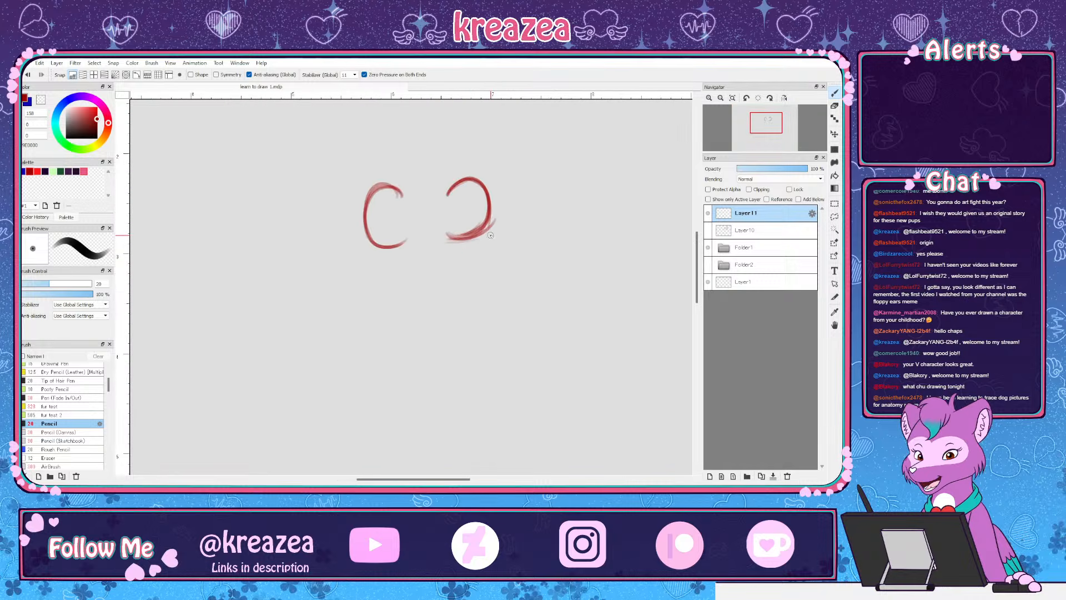
left_click_drag(492, 263, 480, 288)
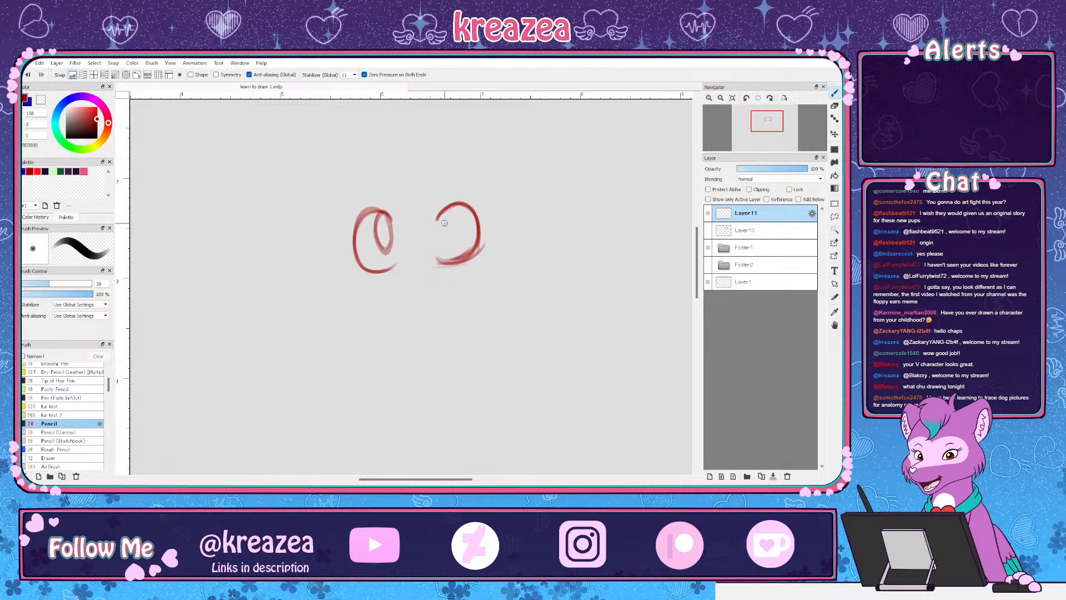
mouse_move(443, 214)
left_mouse_down()
mouse_move(449, 244)
mouse_move(440, 226)
left_mouse_up()
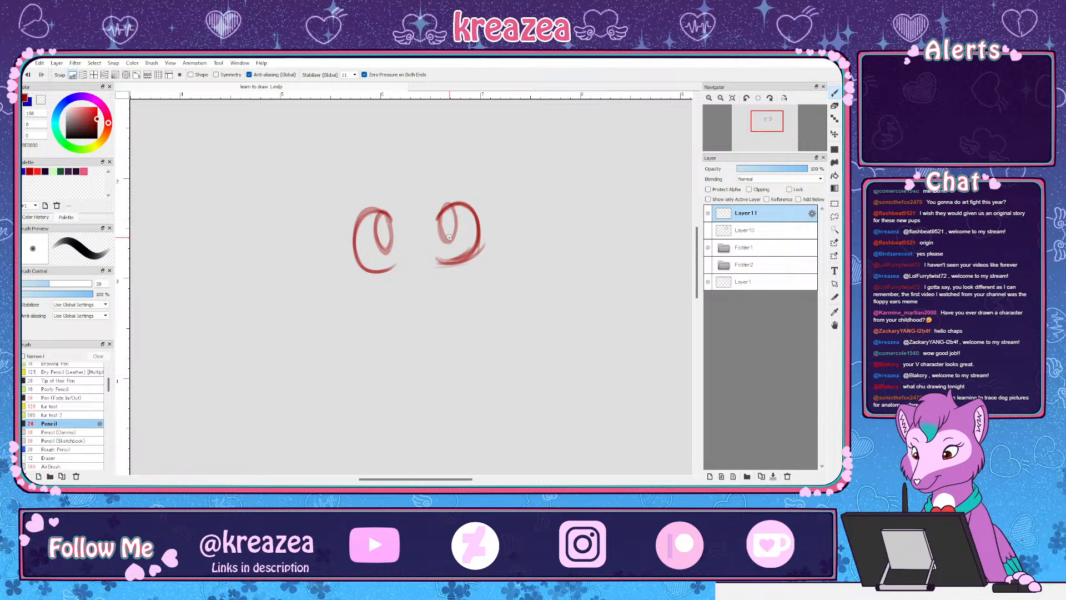
Draw a second, smaller pair of eyes below the first, with curved upper lids, short lower lines and narrow oval pupils
left_click_drag(464, 345, 450, 293)
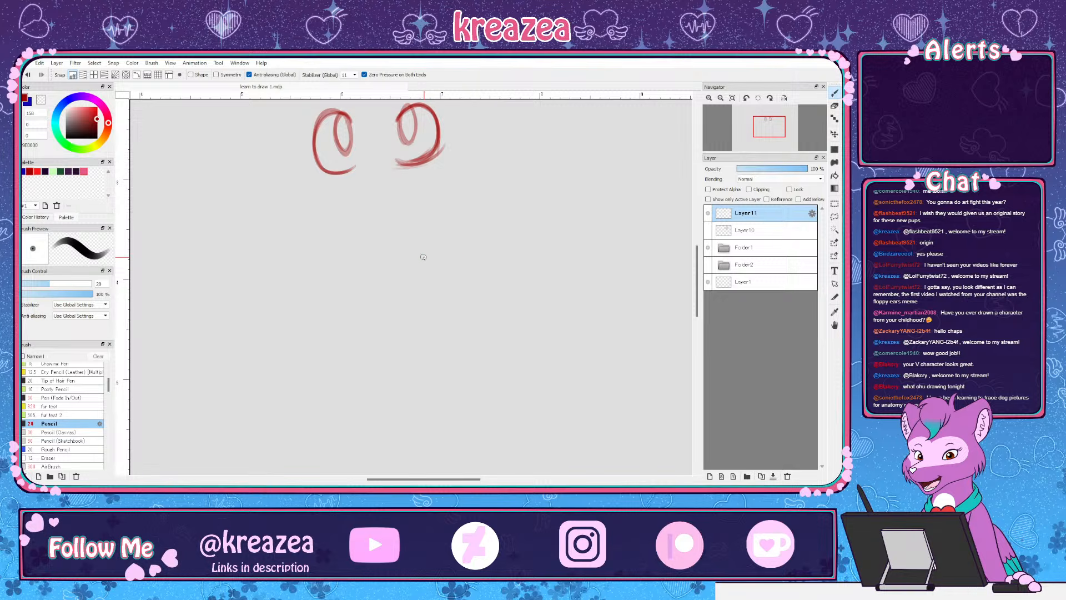
left_click_drag(454, 251, 465, 255)
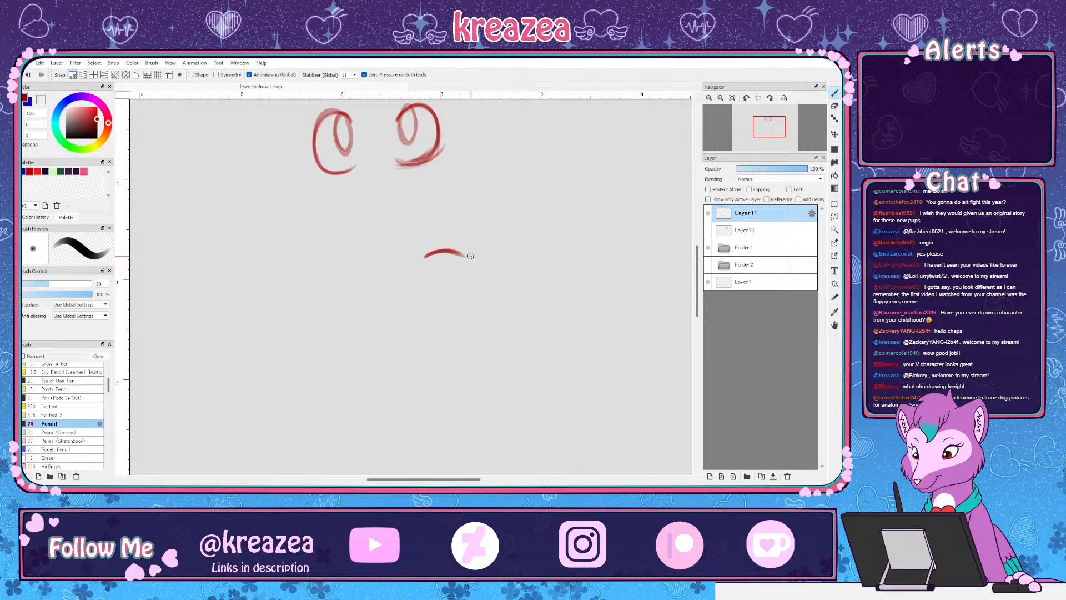
left_click_drag(431, 305, 464, 300)
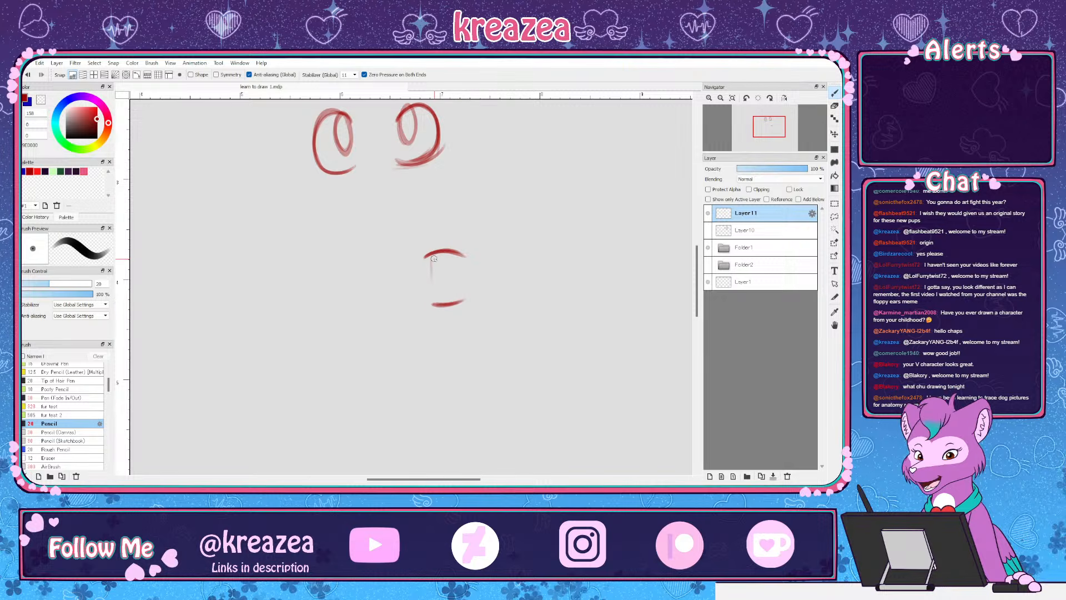
left_click_drag(432, 259, 446, 257)
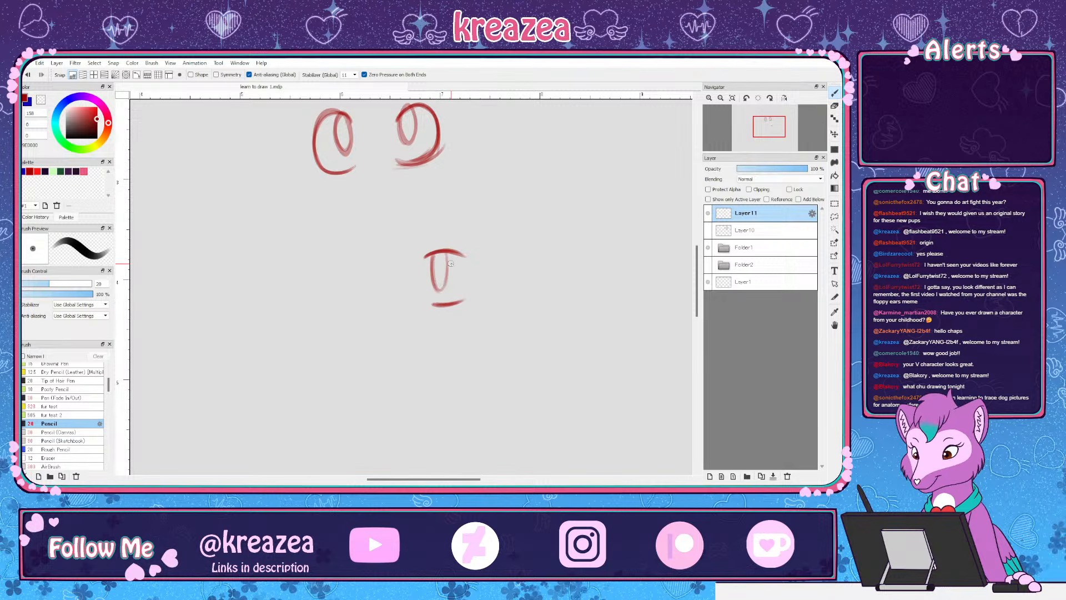
left_click_drag(382, 307, 408, 307)
left_click_drag(378, 265, 400, 260)
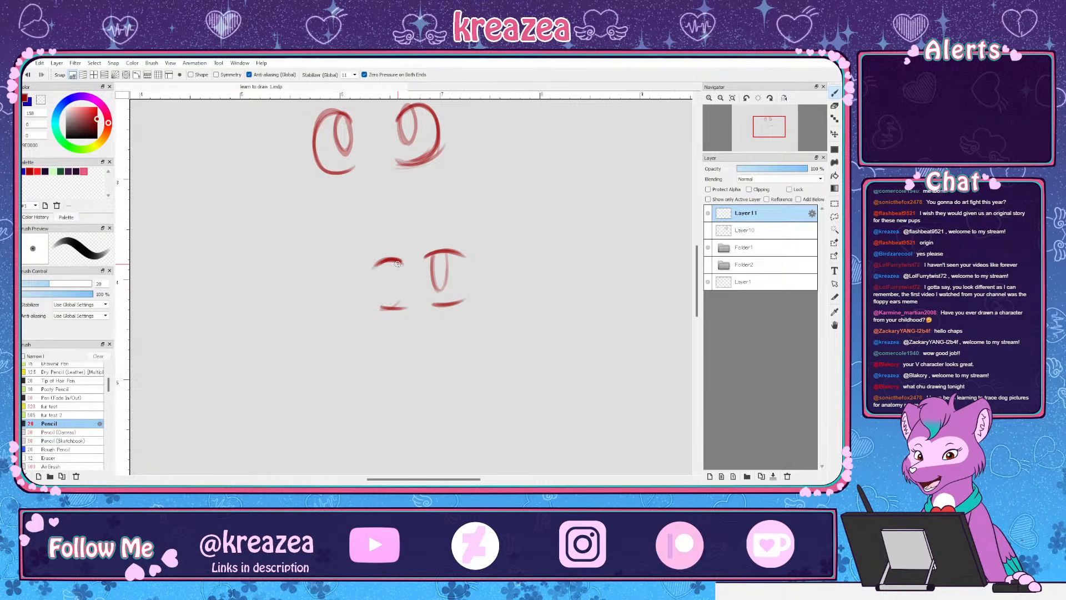
left_click_drag(389, 260, 392, 294)
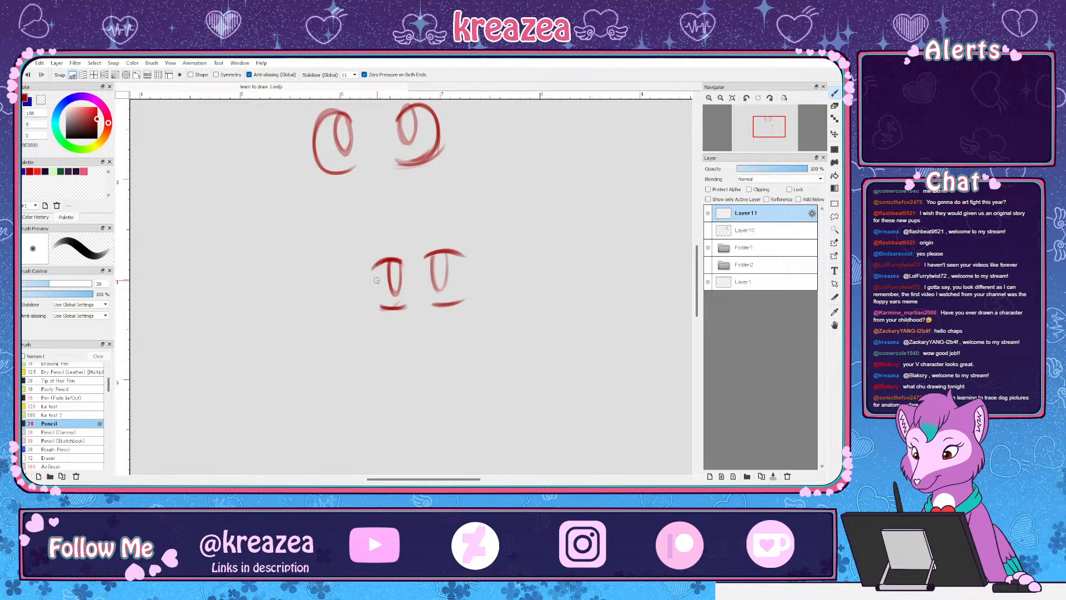
Finish the narrow pair of eyes under the round pair with lower-lid, outer-corner and eyelid-crease strokes in red pencil
left_click_drag(386, 306, 376, 309)
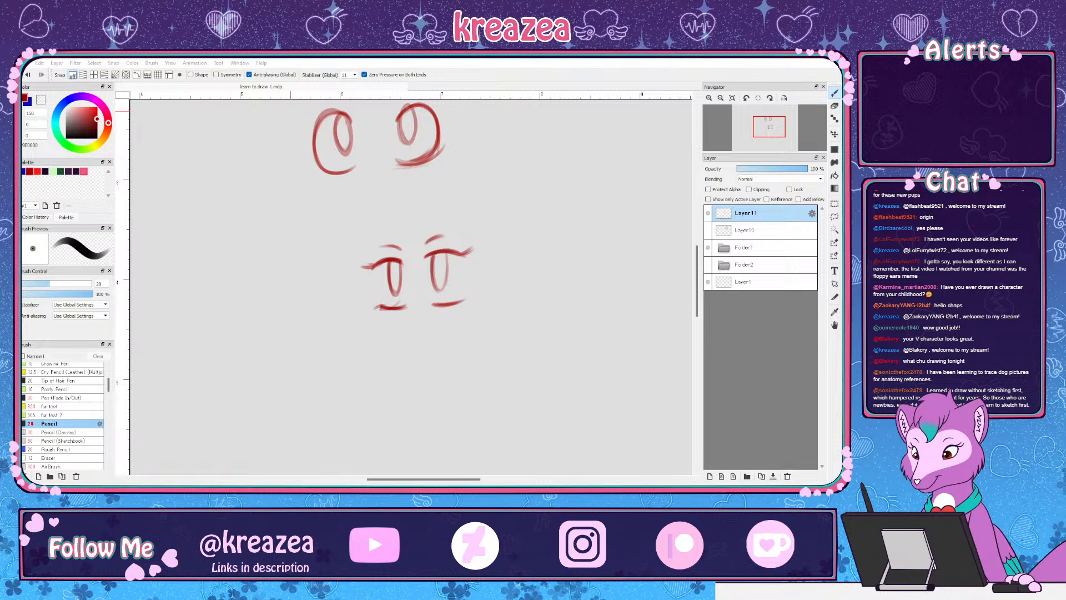
scroll(699, 302, "down", 2)
left_click_drag(698, 303, 699, 291)
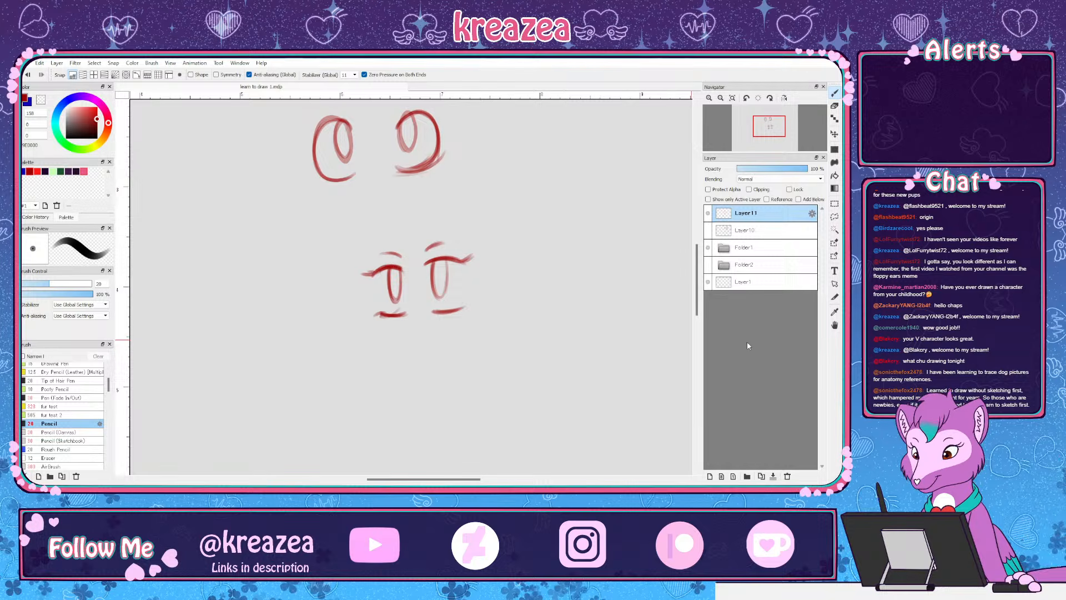
Sketch a slanted almond-shaped eye to the left of the narrow pair, with iris, pupil and outer lashes
scroll(581, 343, "down", 3)
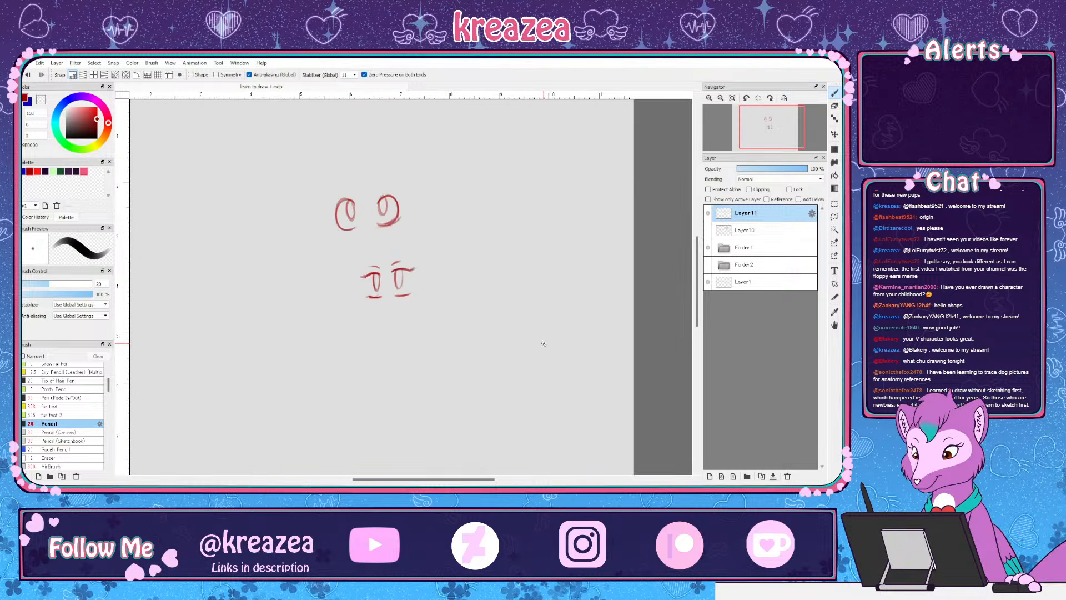
left_click_drag(478, 348, 520, 342)
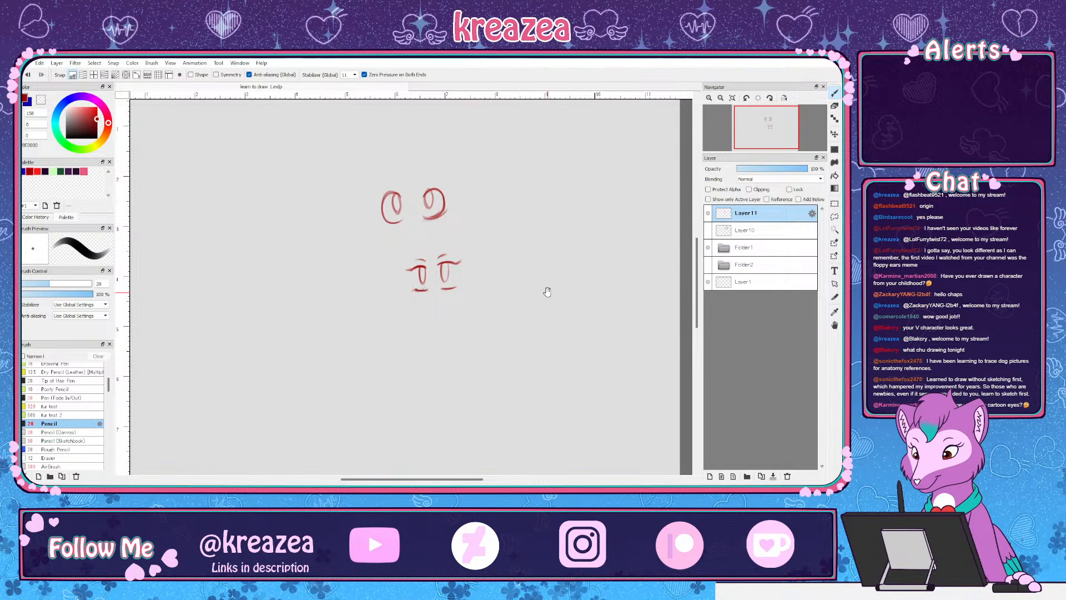
mouse_move(442, 328)
left_mouse_down()
mouse_move(447, 307)
mouse_move(519, 265)
mouse_move(533, 317)
mouse_move(495, 314)
left_mouse_up()
scroll(495, 313, "up", 1)
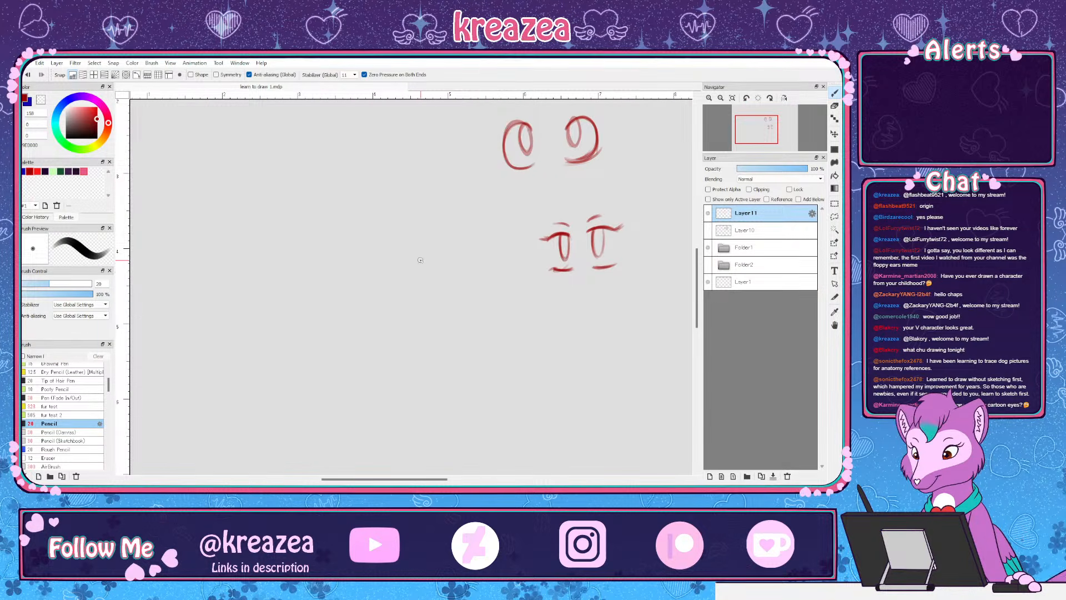
scroll(427, 263, "up", 1)
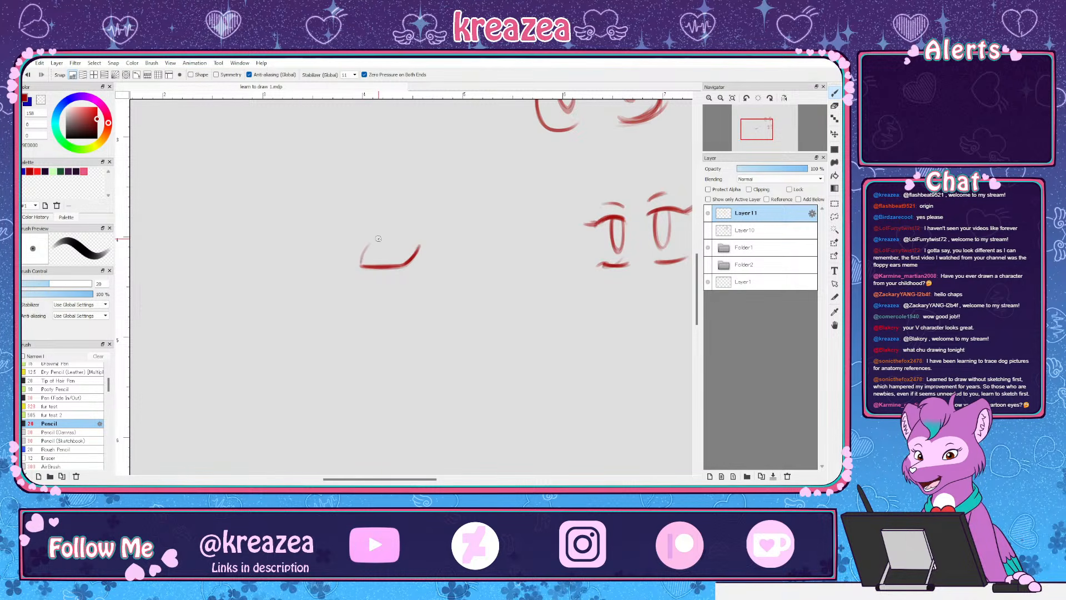
left_click_drag(362, 260, 401, 237)
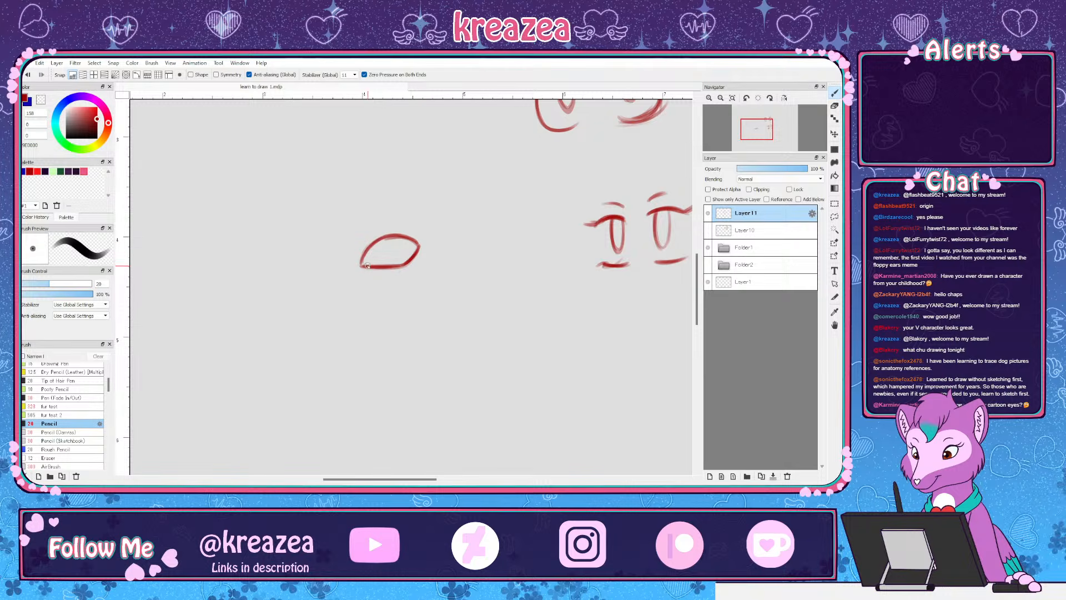
left_click_drag(366, 265, 395, 265)
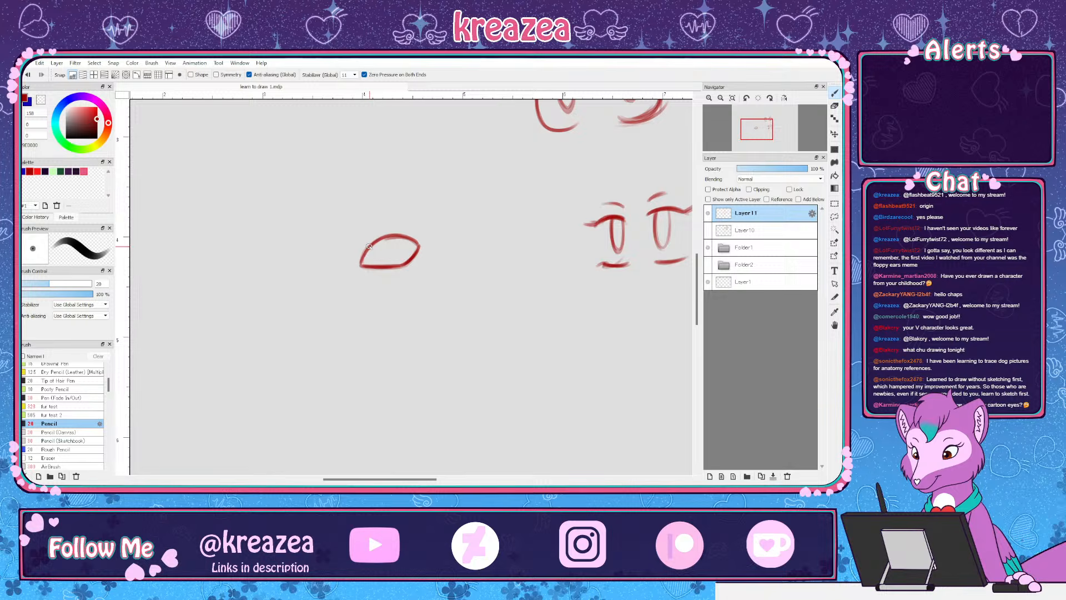
left_click_drag(370, 245, 437, 232)
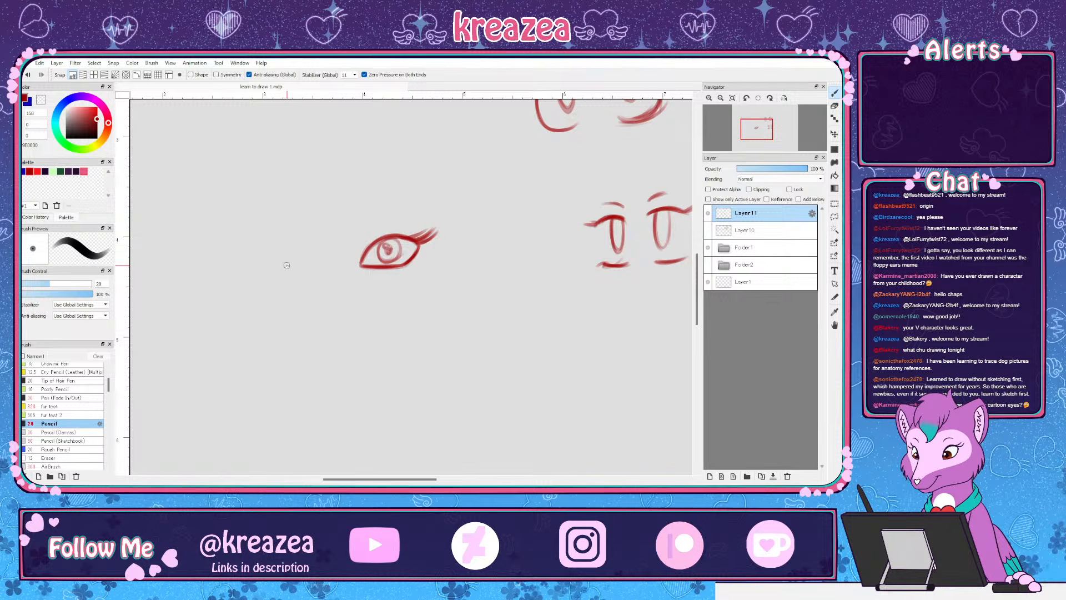
Sketch the matching left almond-shaped eye with outer lashes, an iris and a shaded pupil
mouse_move(318, 269)
left_mouse_down()
mouse_move(283, 267)
mouse_move(327, 267)
mouse_move(283, 267)
mouse_move(269, 255)
mouse_move(309, 268)
mouse_move(273, 254)
left_mouse_up()
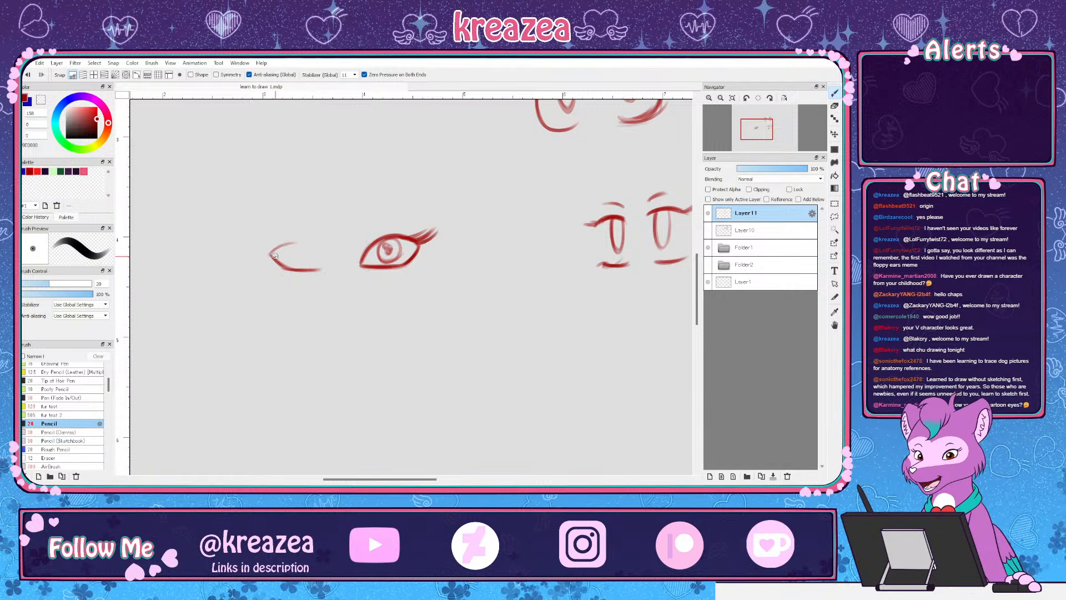
left_click_drag(293, 246, 316, 261)
left_click_drag(275, 258, 287, 269)
left_click_drag(273, 255, 263, 245)
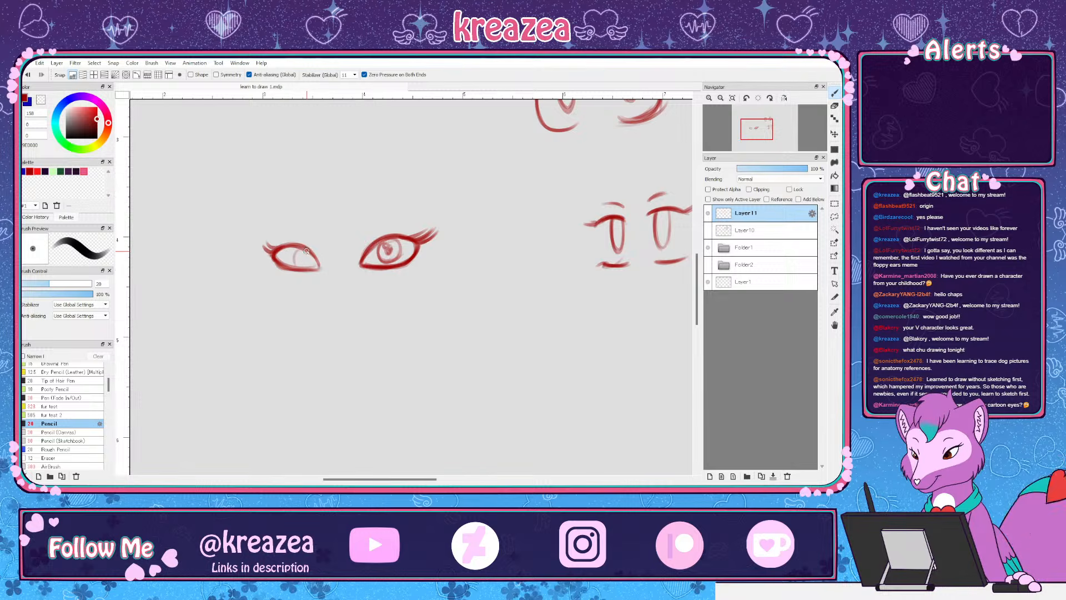
mouse_move(300, 246)
left_mouse_down()
mouse_move(300, 268)
mouse_move(307, 248)
mouse_move(299, 254)
left_mouse_up()
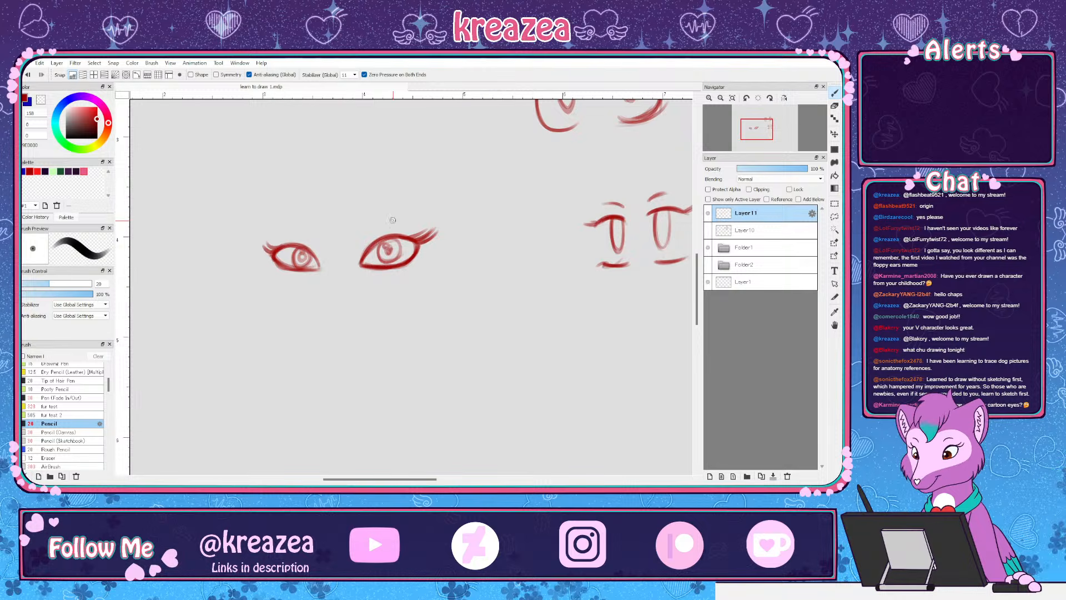
Draw two flat-bottomed half-round eye outlines in the empty area to the right of the narrow pair
key("minus")
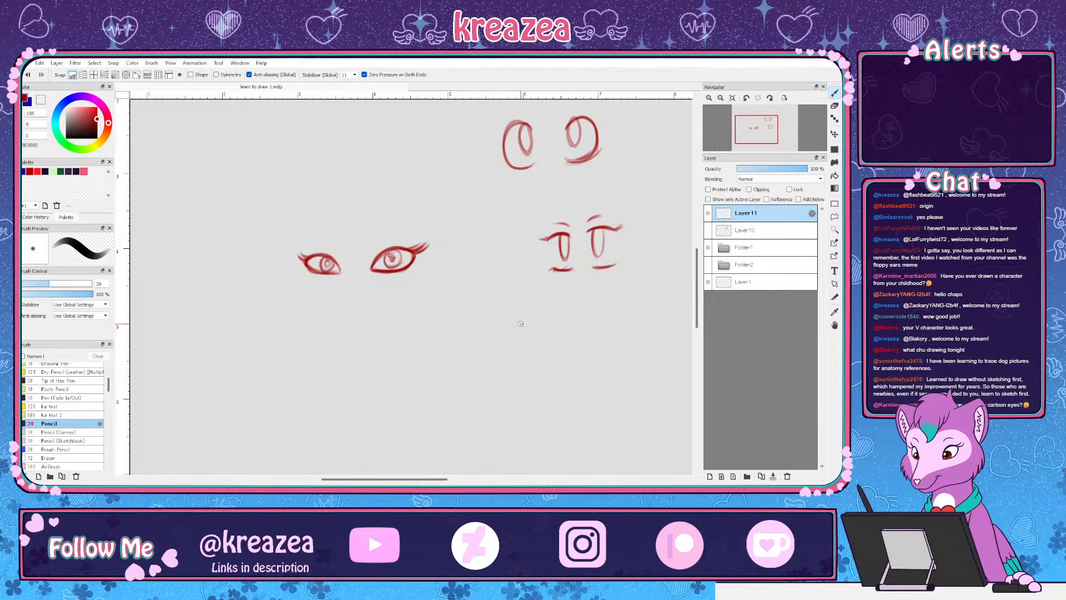
scroll(476, 283, "down", 1)
scroll(477, 283, "up", 1)
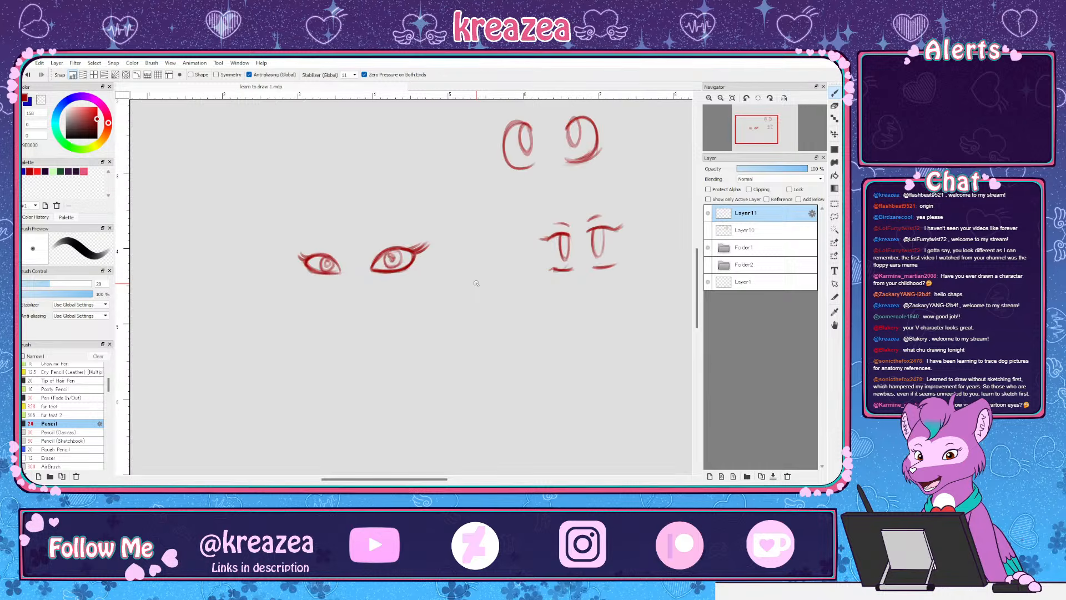
mouse_move(472, 307)
left_mouse_down()
mouse_move(419, 331)
mouse_move(379, 291)
mouse_move(330, 269)
left_mouse_up()
left_click_drag(559, 347, 501, 355)
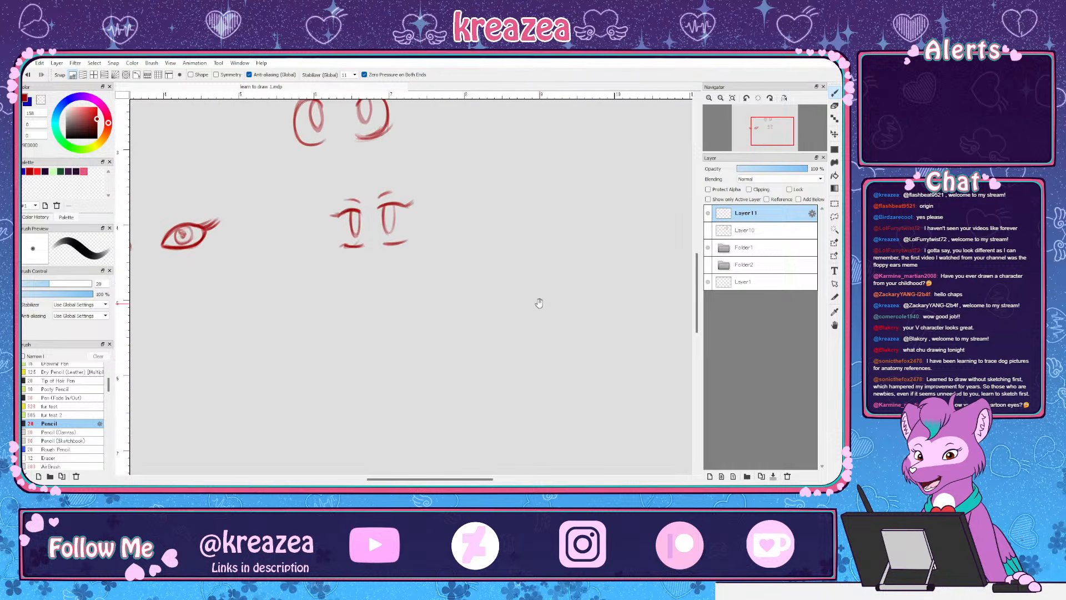
mouse_move(538, 303)
left_mouse_down()
mouse_move(493, 316)
mouse_move(502, 331)
left_mouse_up()
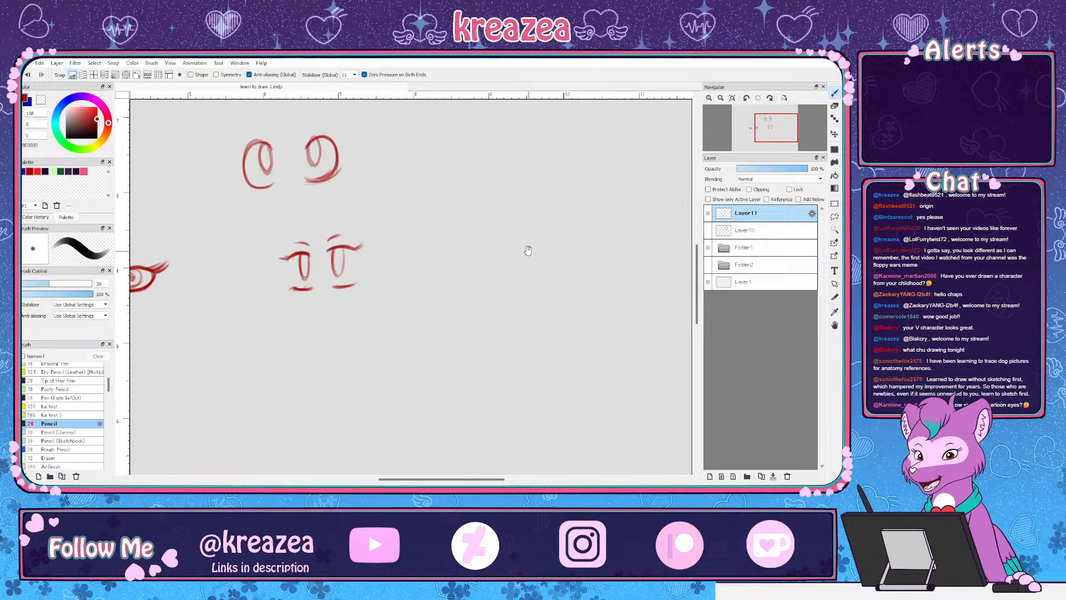
left_click_drag(528, 250, 485, 260)
scroll(490, 228, "up", 1)
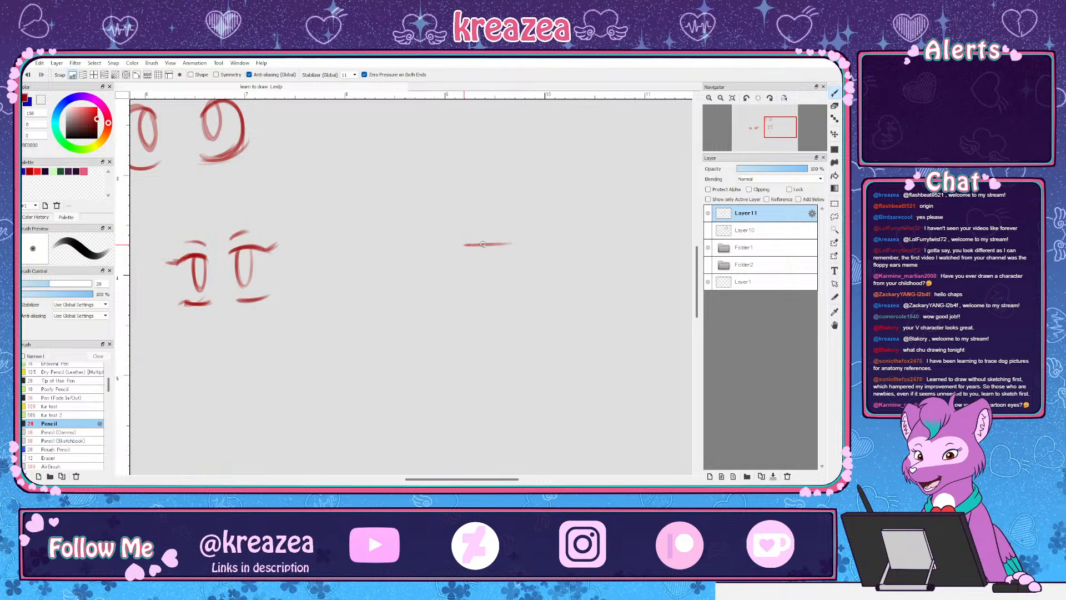
mouse_move(483, 244)
left_mouse_down()
mouse_move(471, 217)
mouse_move(467, 244)
mouse_move(482, 212)
mouse_move(478, 234)
mouse_move(507, 229)
mouse_move(511, 240)
mouse_move(501, 218)
mouse_move(477, 215)
mouse_move(466, 242)
mouse_move(472, 220)
mouse_move(466, 229)
mouse_move(488, 215)
mouse_move(511, 234)
left_mouse_up()
mouse_move(394, 250)
left_mouse_down()
mouse_move(422, 249)
mouse_move(386, 247)
mouse_move(421, 247)
left_mouse_up()
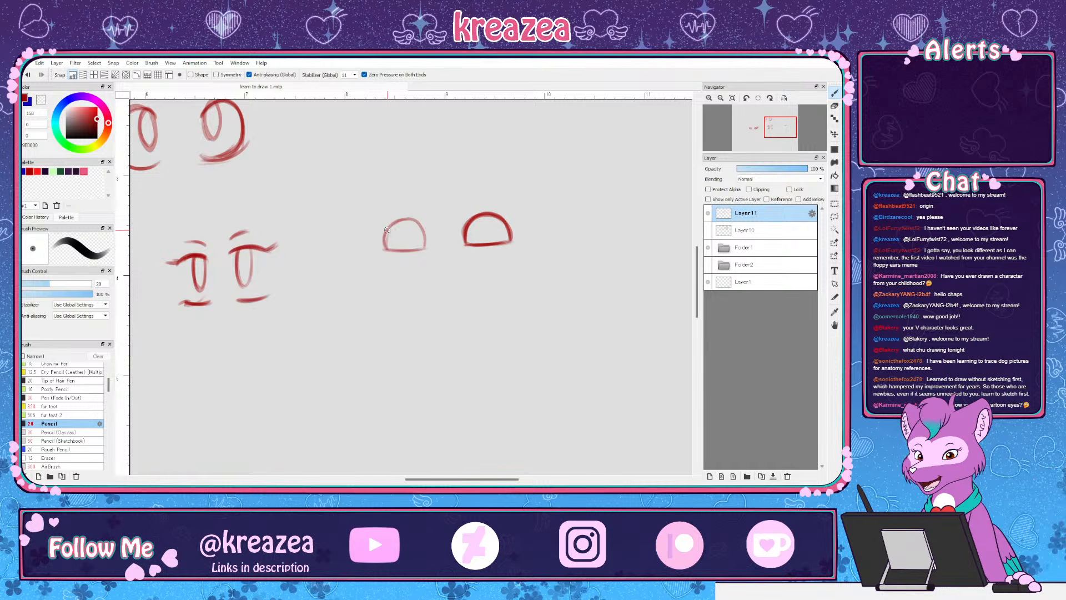
left_click_drag(396, 221, 387, 249)
left_click_drag(390, 248, 426, 248)
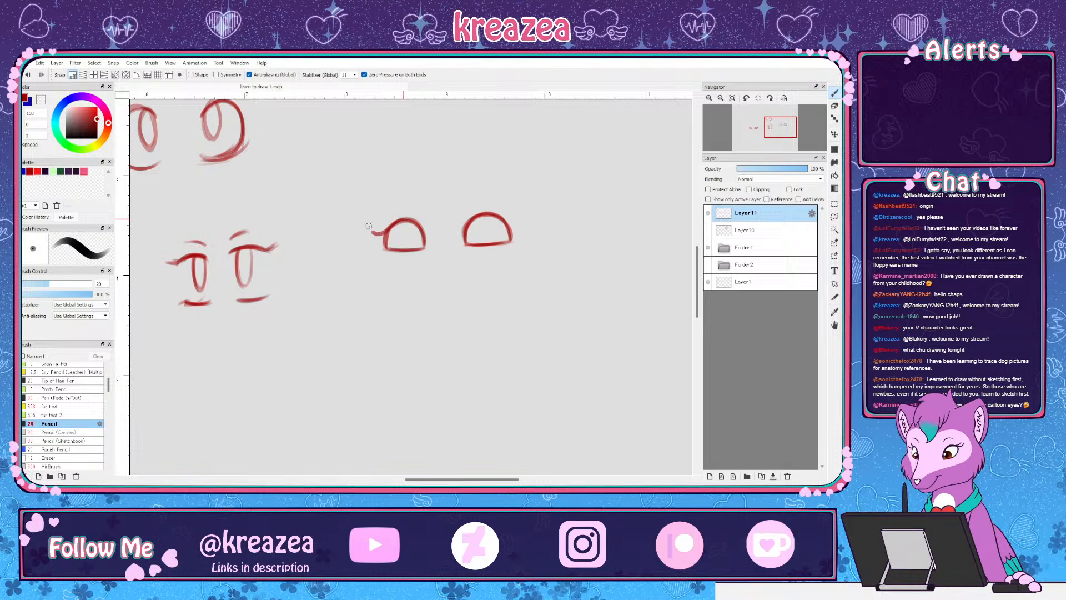
Add outer lashes and oval irises to both half-round eyes
left_click_drag(370, 225, 386, 222)
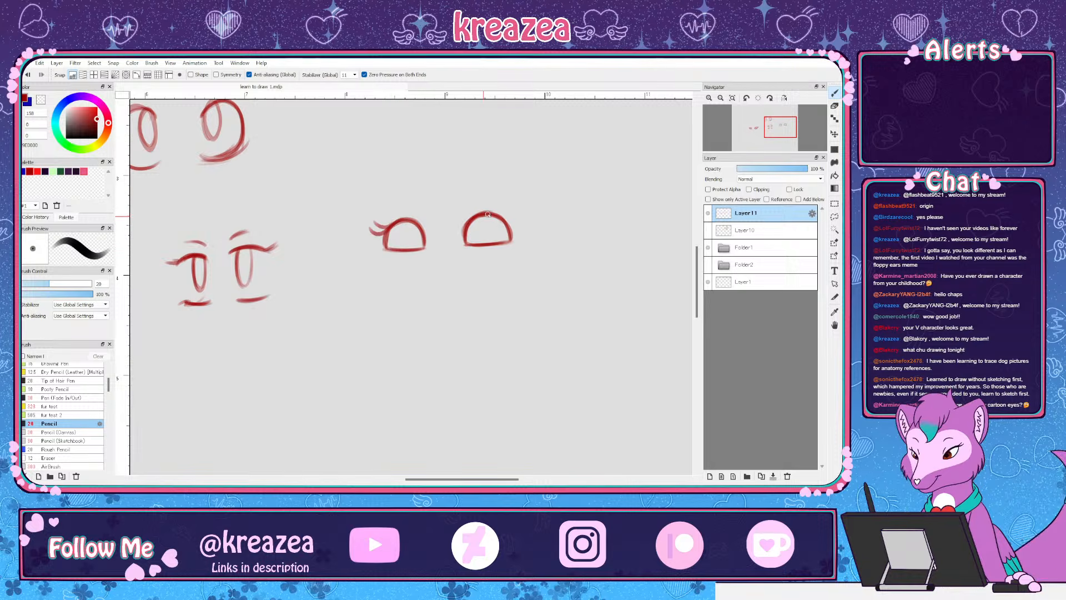
left_click_drag(488, 218, 525, 216)
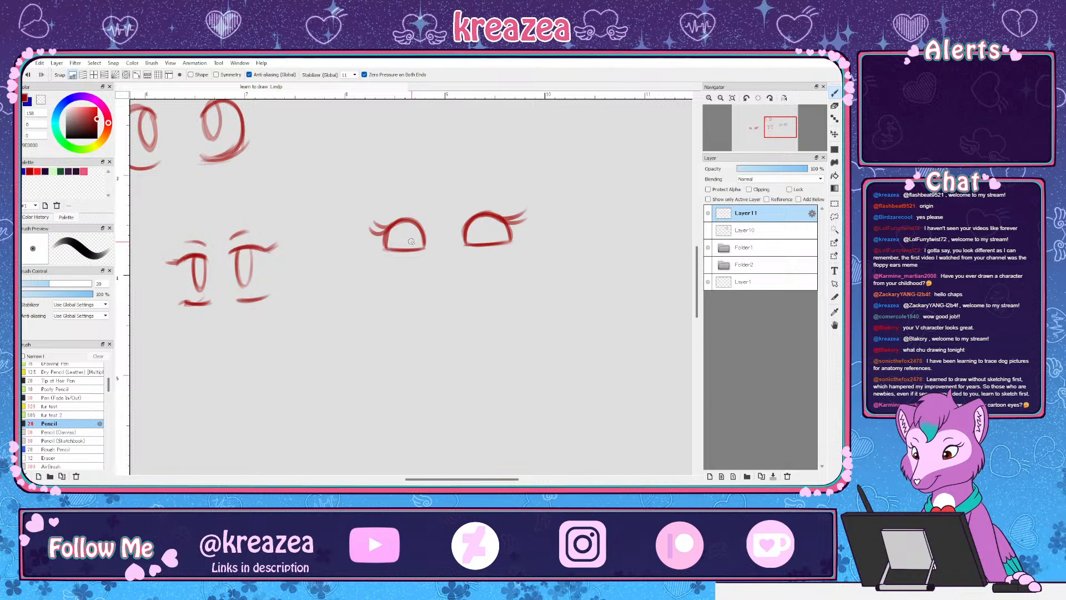
left_click_drag(406, 222, 400, 230)
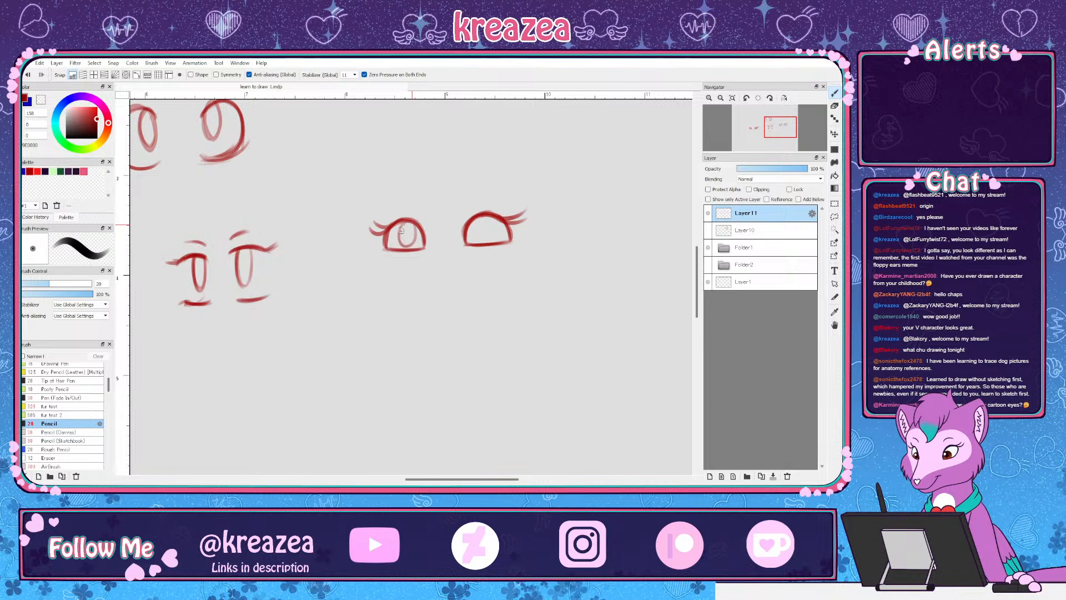
left_click_drag(484, 215, 487, 240)
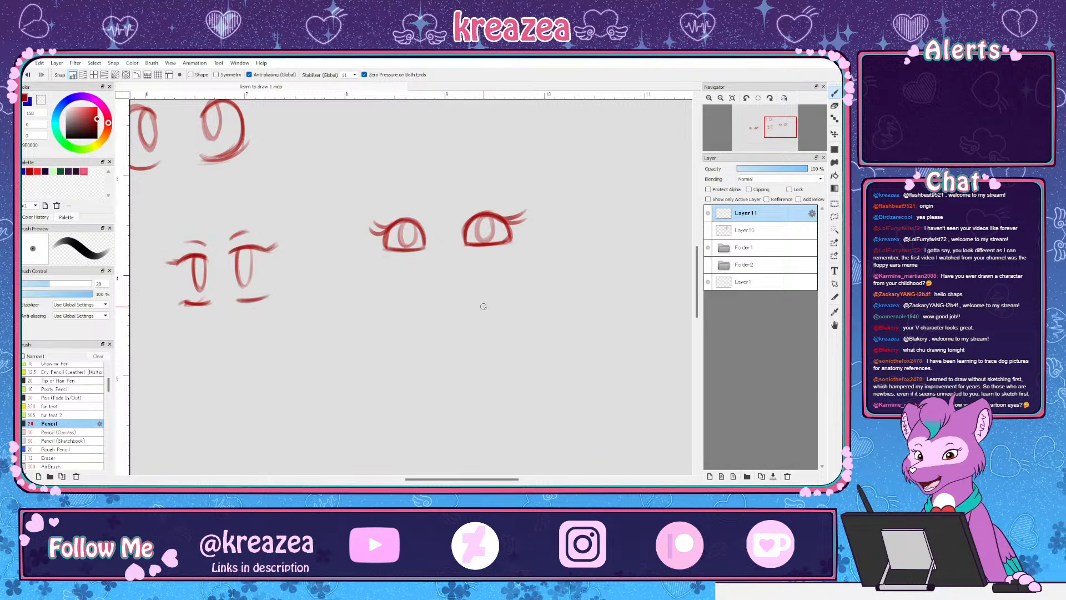
Look over the sketched eye pairs across the canvas and compare their lid, lash and iris shapes
left_click_drag(357, 333, 466, 349)
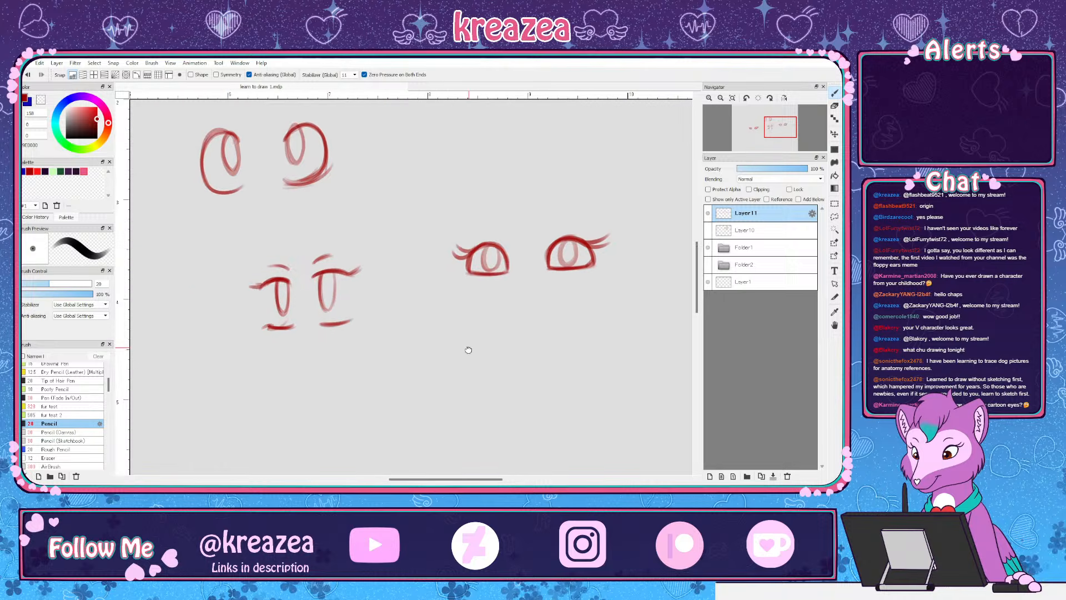
left_click_drag(312, 231, 376, 246)
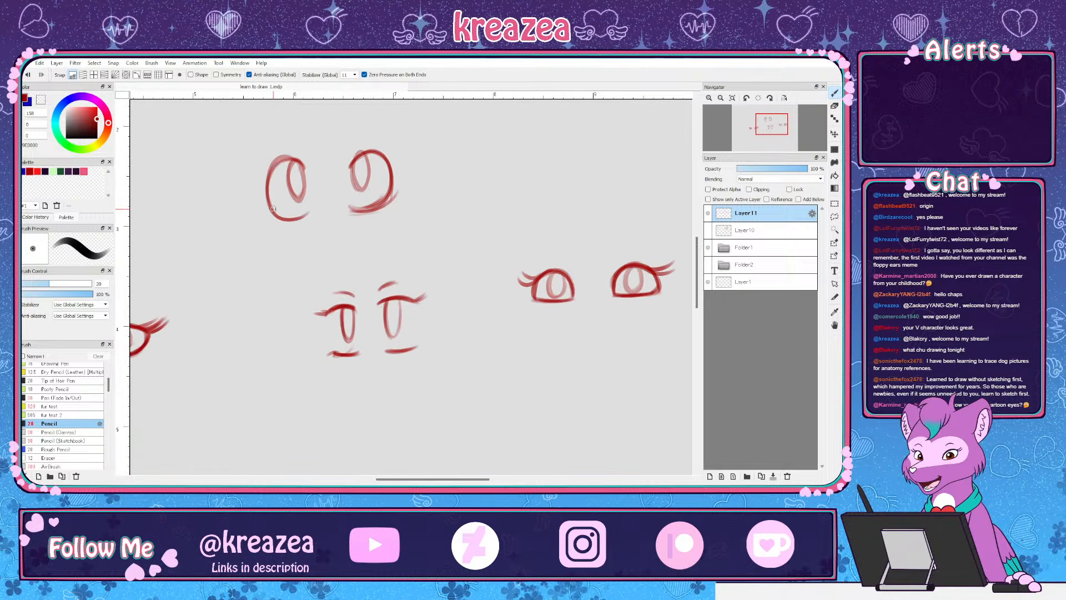
left_click_drag(545, 359, 524, 321)
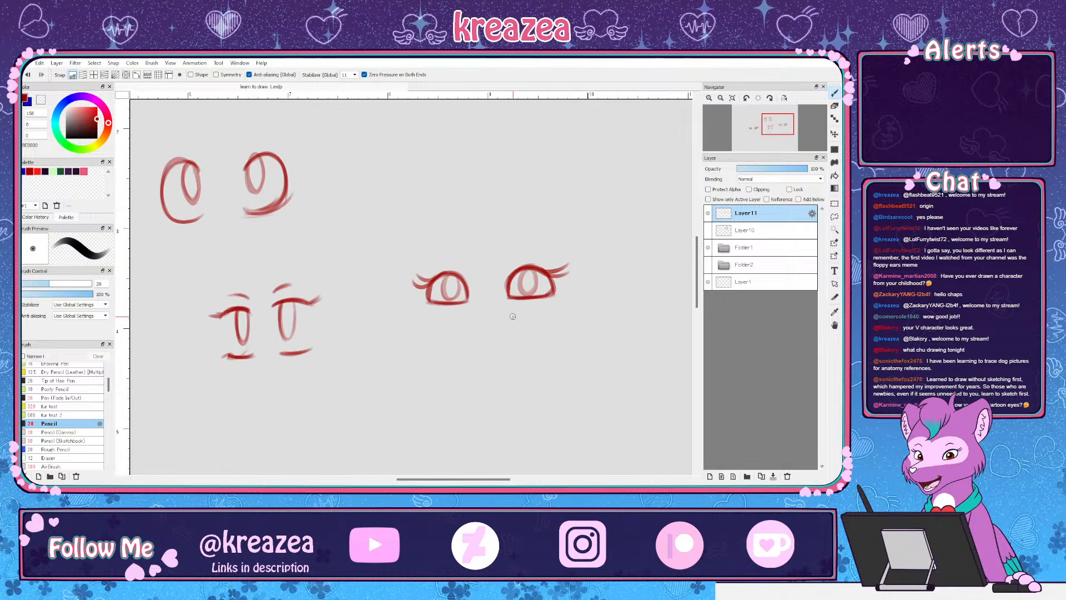
left_click_drag(294, 363, 467, 326)
left_click_drag(336, 358, 441, 333)
left_click_drag(363, 310, 404, 311)
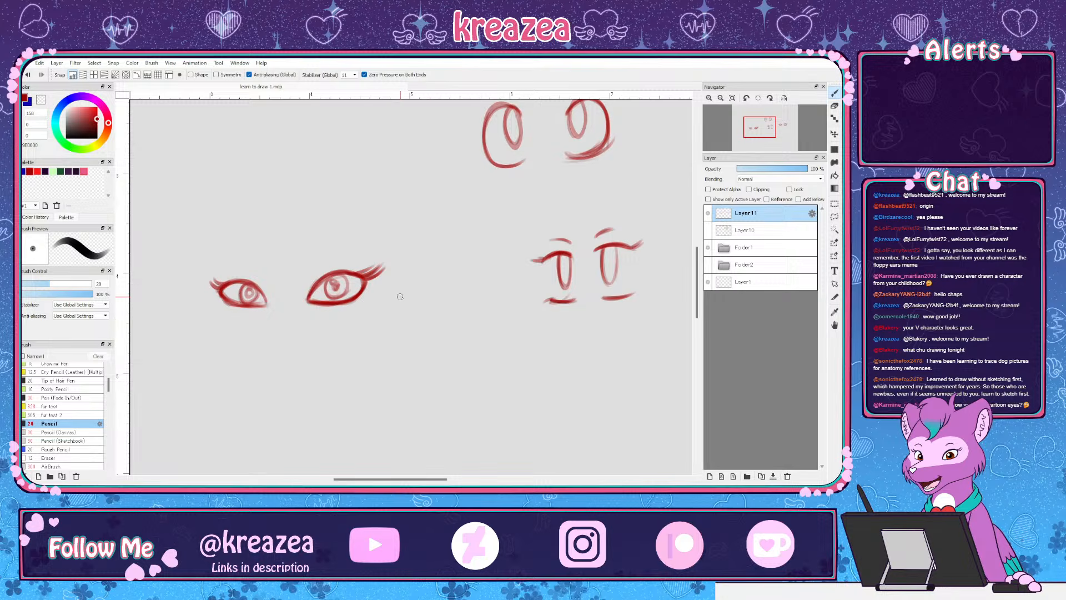
scroll(464, 316, "right", 6)
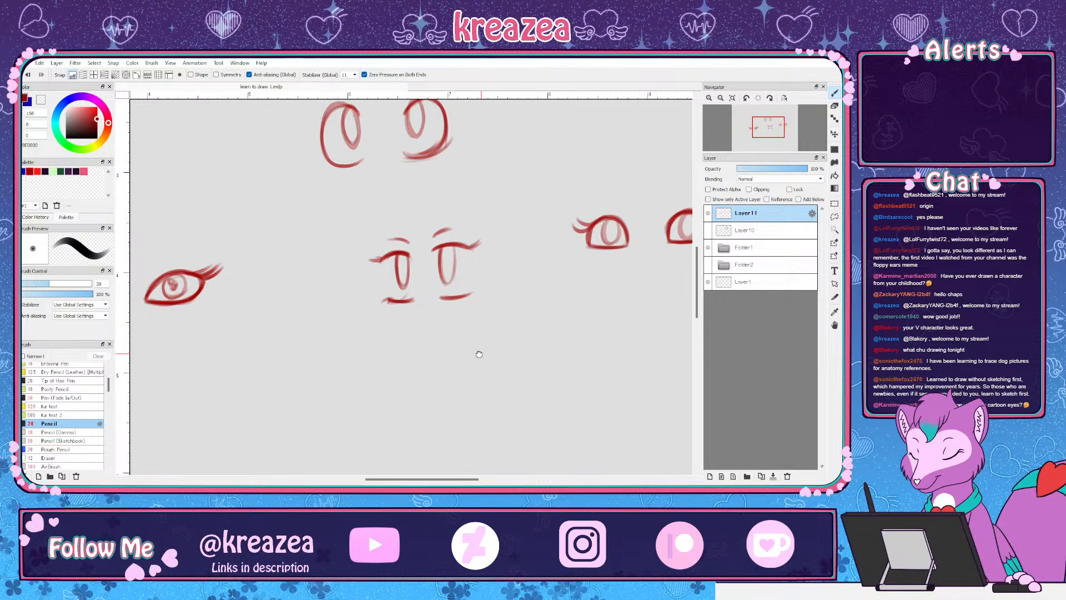
left_click_drag(479, 354, 454, 343)
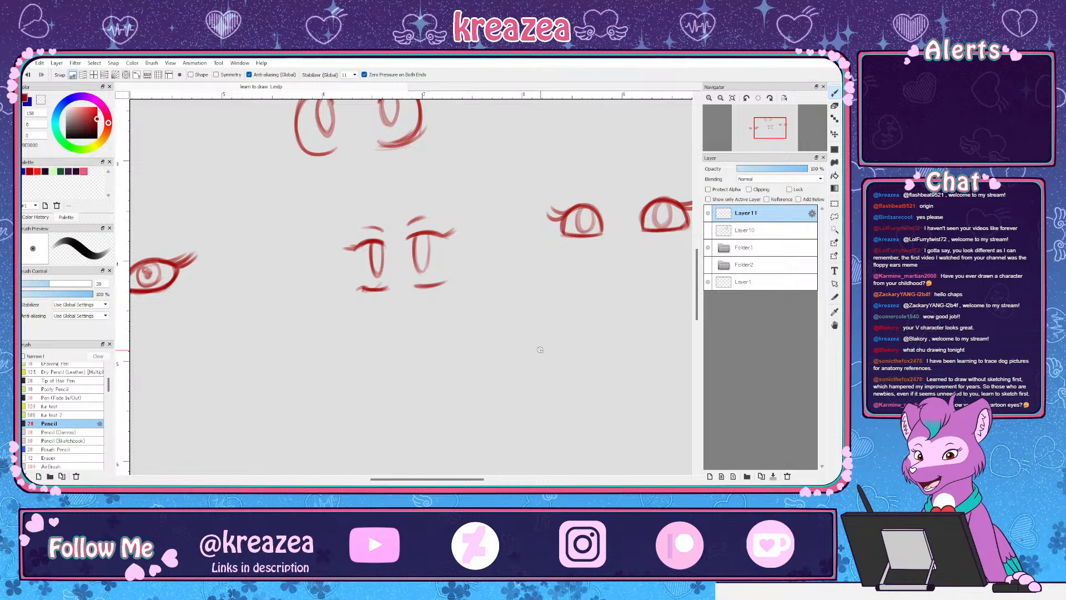
mouse_move(533, 357)
left_mouse_down()
mouse_move(495, 317)
mouse_move(451, 345)
mouse_move(475, 333)
mouse_move(476, 349)
left_mouse_up()
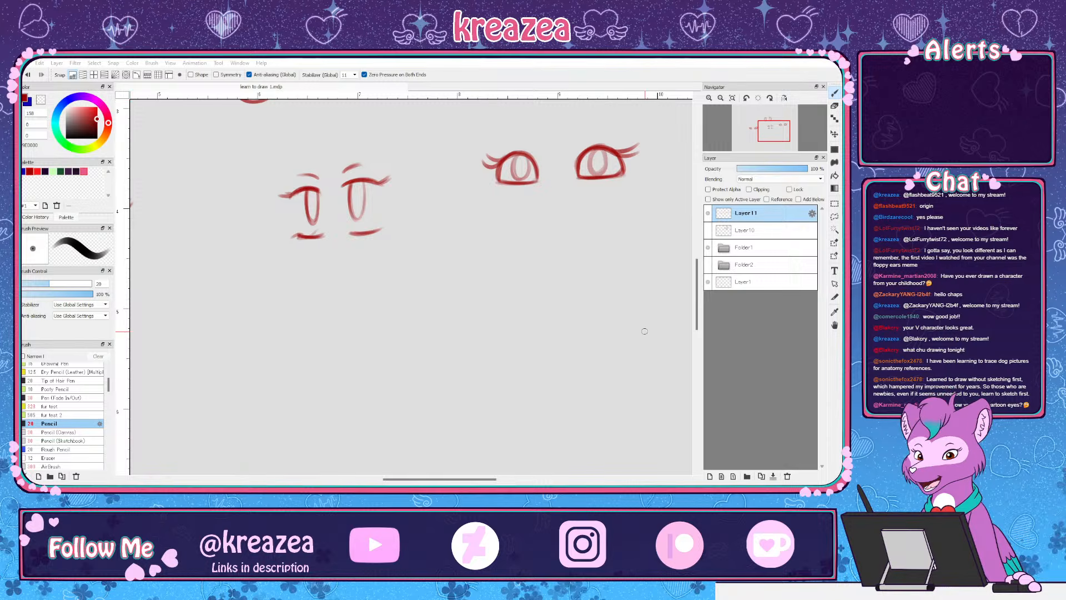
Draw a new pair of eyes below the half-round pair with curved upper lids and tall oval irises
scroll(691, 287, "up", 2)
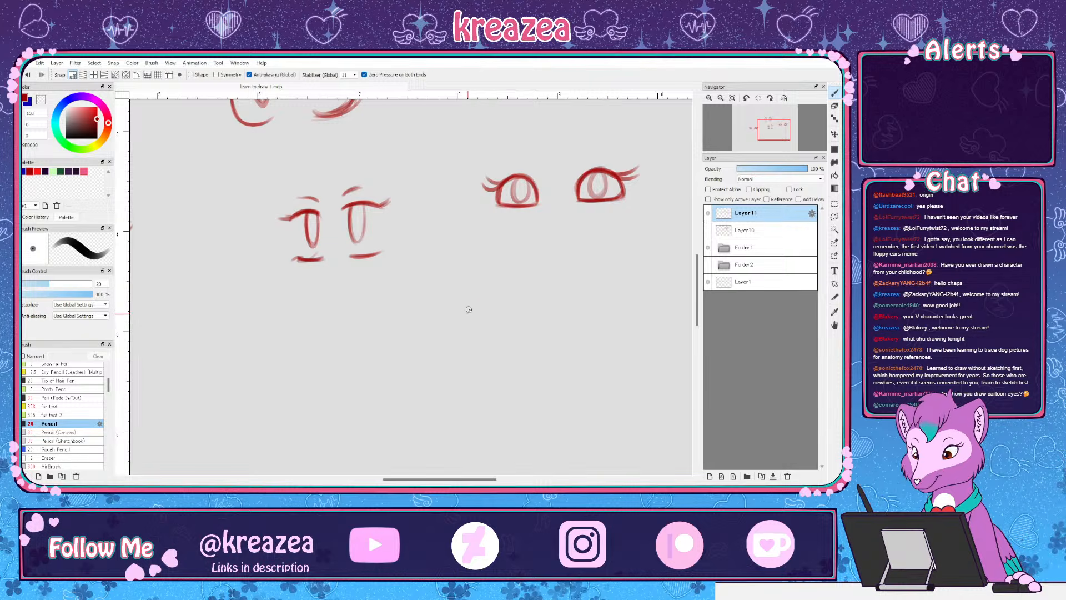
left_click_drag(467, 312, 514, 311)
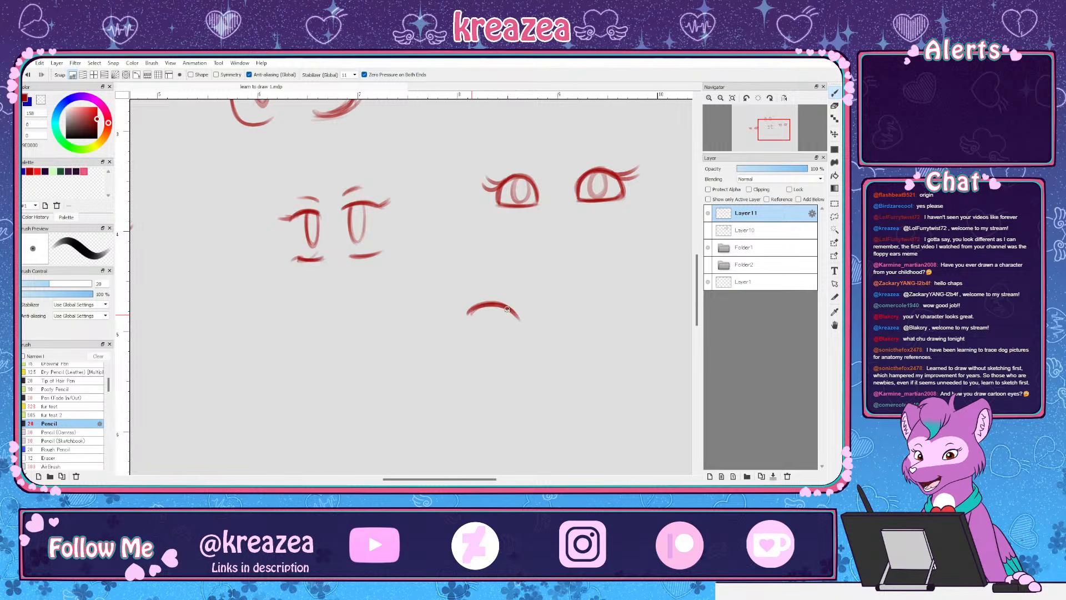
mouse_move(467, 309)
left_mouse_down()
mouse_move(481, 357)
mouse_move(492, 308)
left_mouse_up()
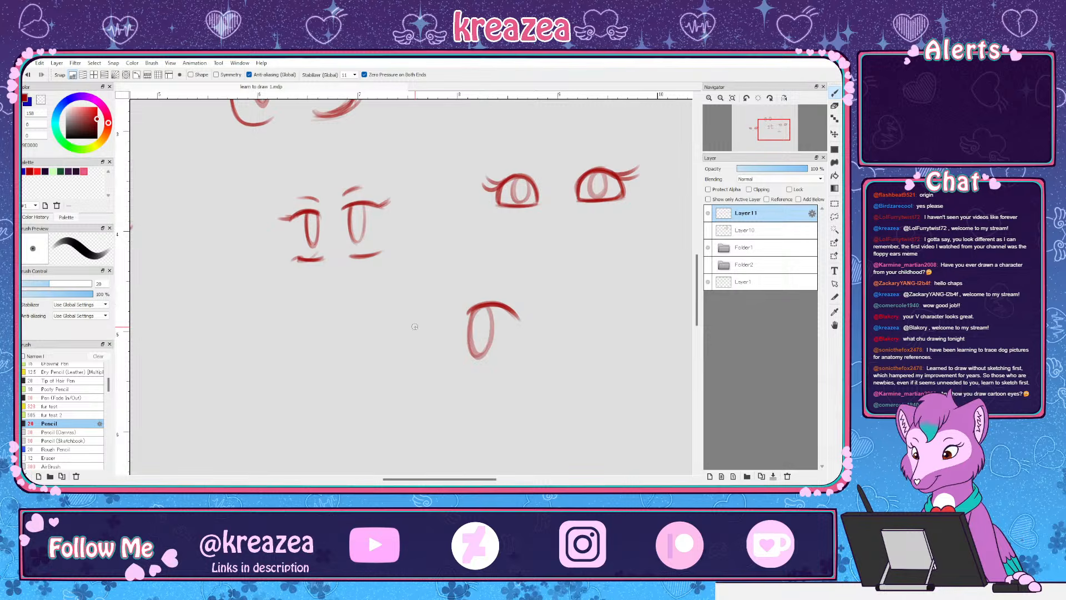
mouse_move(384, 325)
left_mouse_down()
mouse_move(419, 308)
mouse_move(432, 316)
mouse_move(408, 358)
left_mouse_up()
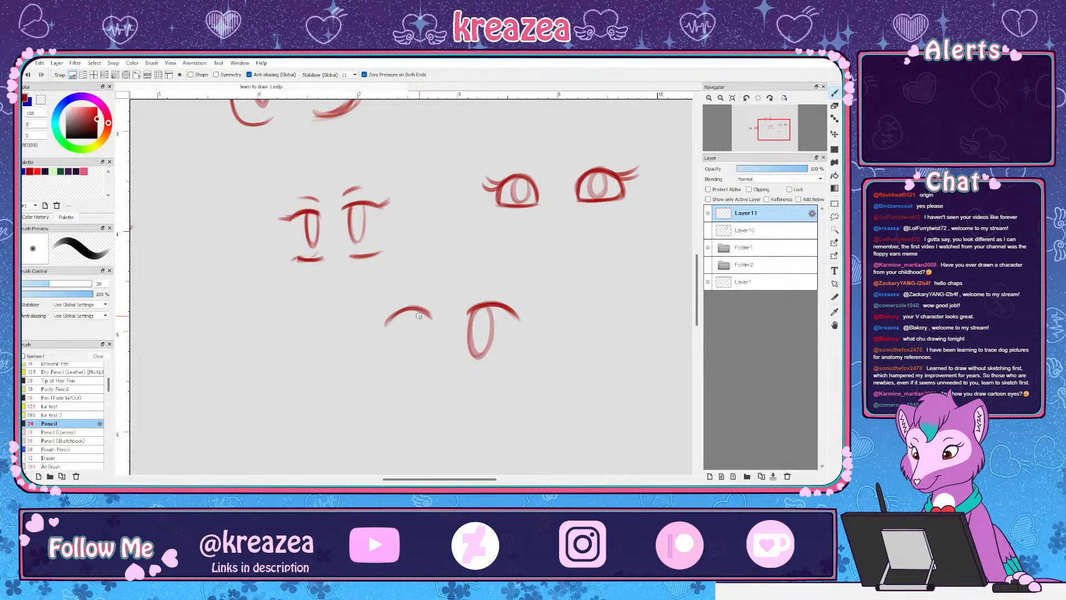
mouse_move(411, 313)
left_mouse_down()
mouse_move(422, 366)
mouse_move(424, 312)
left_mouse_up()
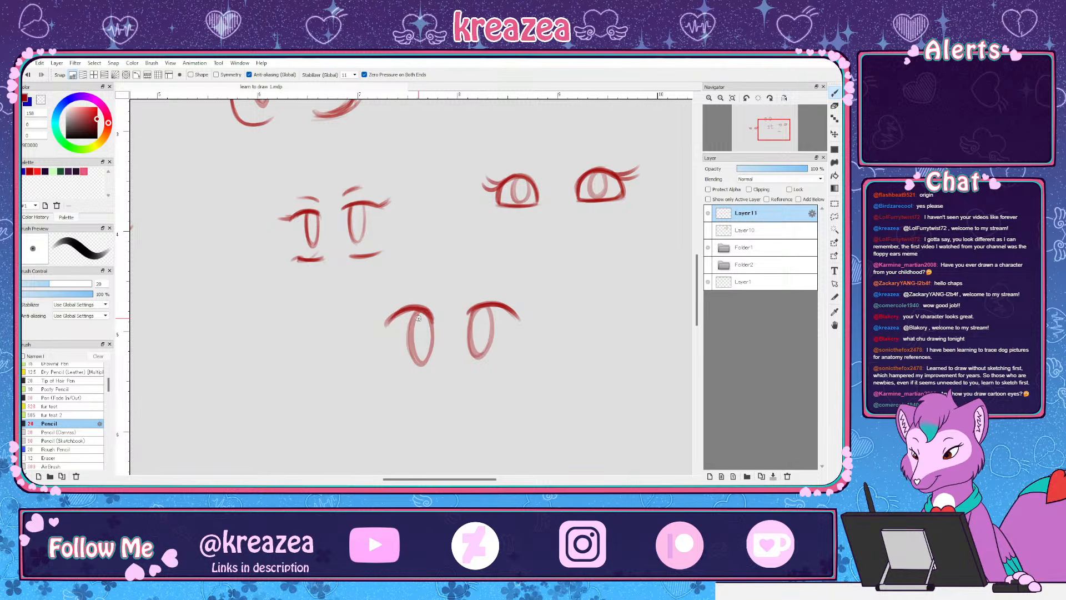
Add an inner oval to the left iris of the curved-lid eye pair
mouse_move(412, 314)
left_mouse_down()
mouse_move(423, 363)
mouse_move(432, 316)
left_mouse_up()
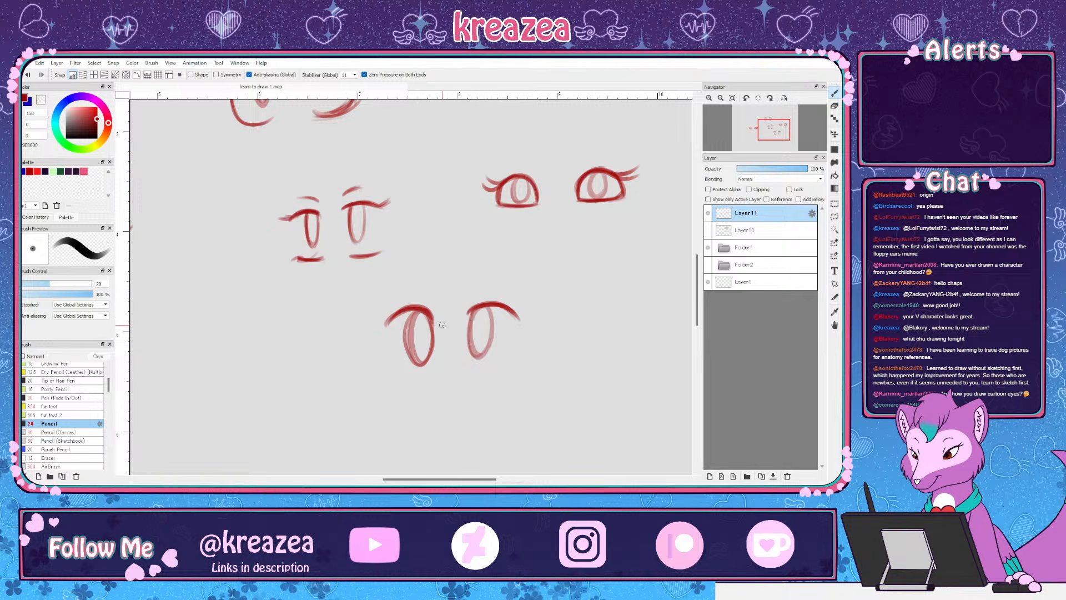
Draw a large angular eye outline with a near-flat base, upright outer side and arched upper lid below and between the almond and narrow pairs
mouse_move(387, 376)
left_mouse_down()
mouse_move(453, 322)
mouse_move(459, 345)
mouse_move(445, 326)
mouse_move(431, 333)
mouse_move(368, 317)
mouse_move(390, 322)
mouse_move(381, 338)
left_mouse_up()
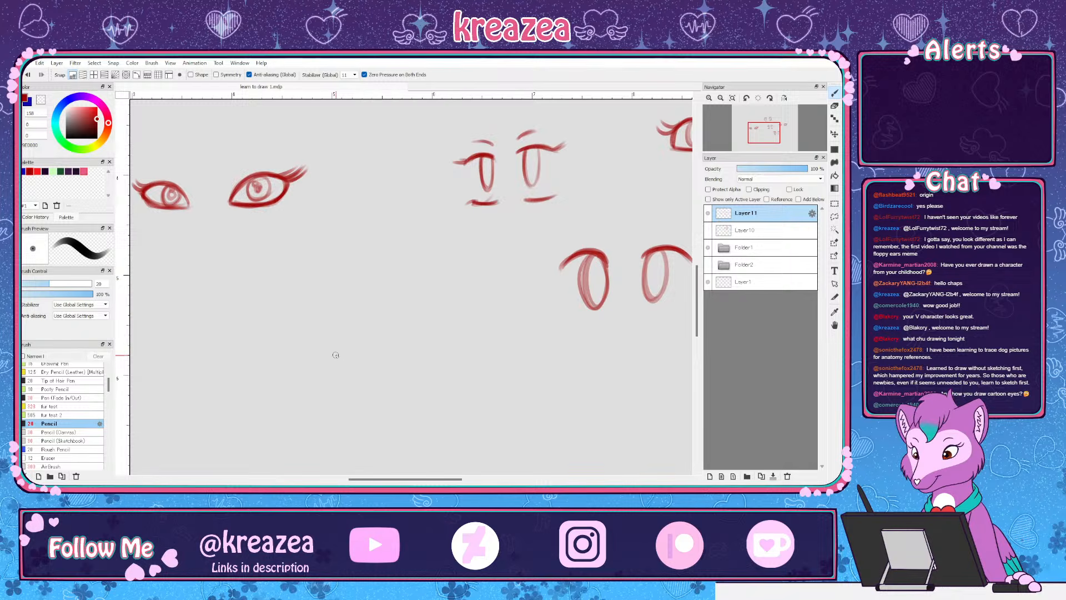
mouse_move(310, 362)
left_mouse_down()
mouse_move(386, 358)
mouse_move(312, 357)
mouse_move(333, 364)
mouse_move(385, 358)
left_mouse_up()
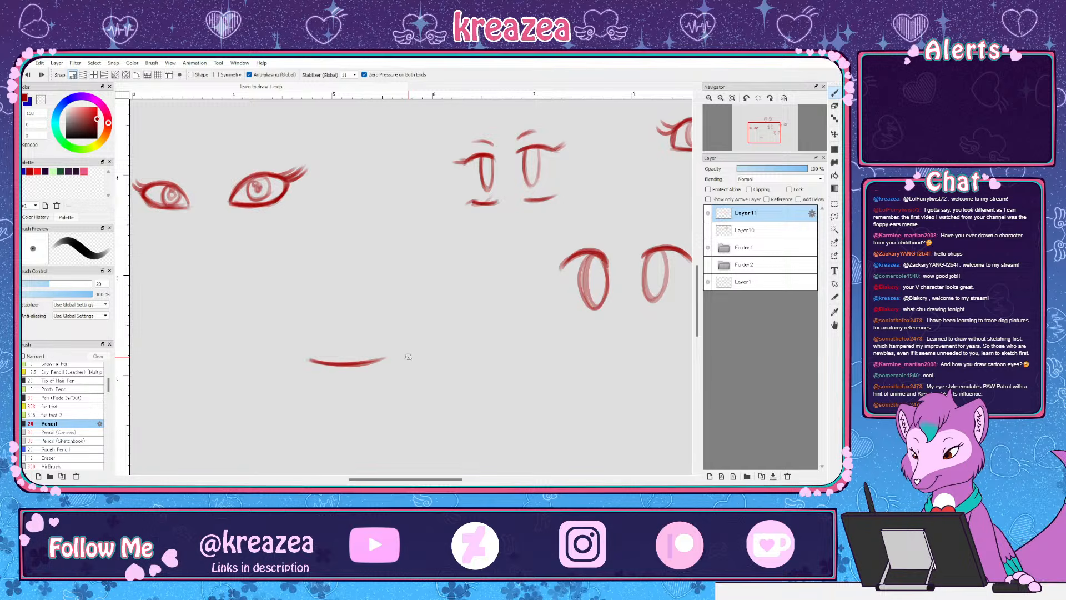
key("ctrl+z")
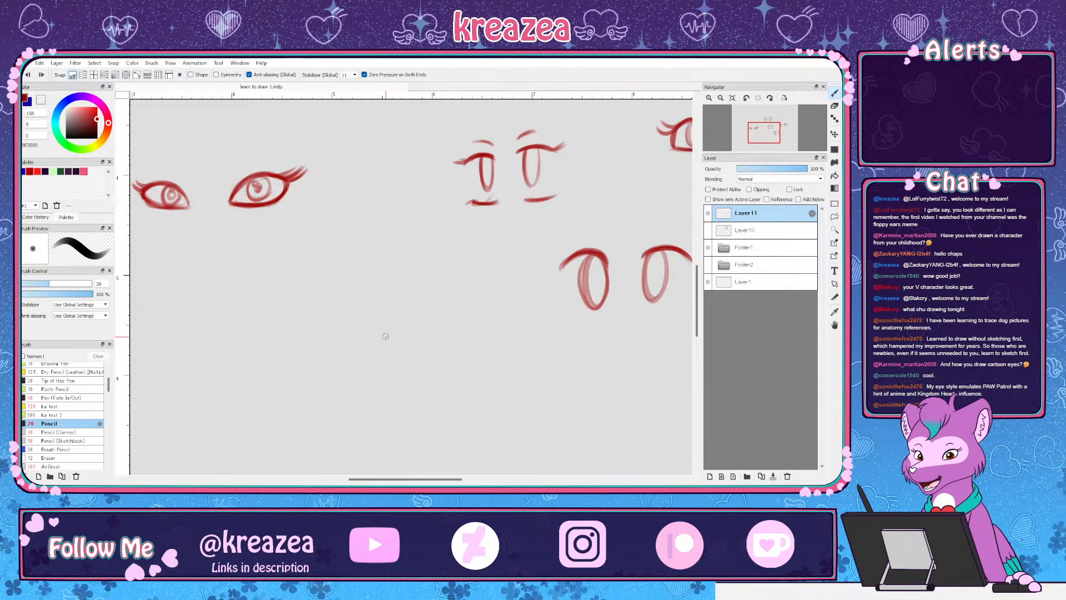
left_click_drag(321, 347, 400, 337)
left_click_drag(327, 347, 405, 337)
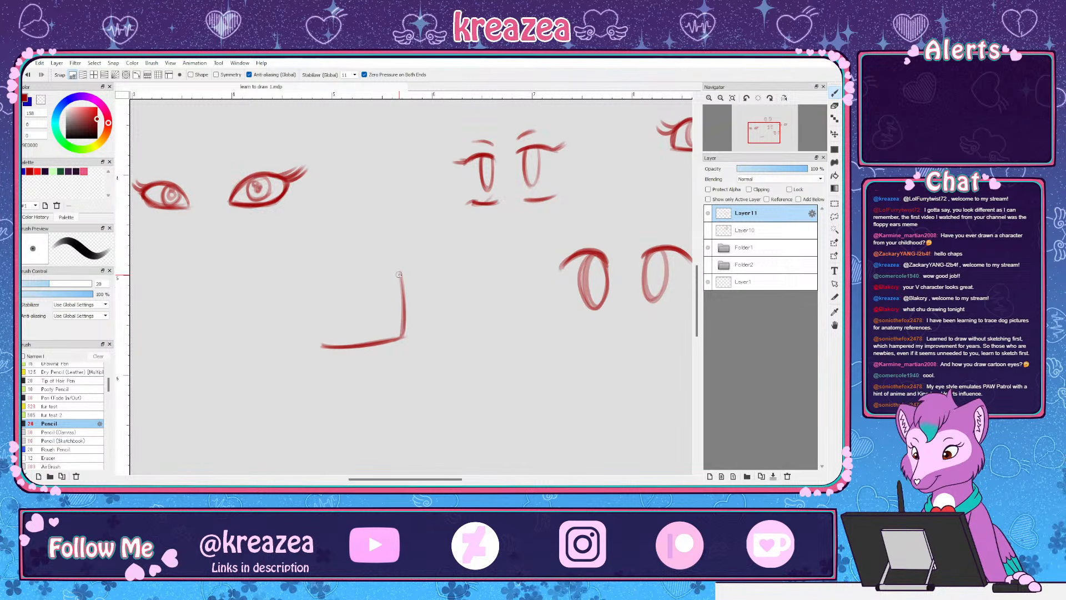
left_click_drag(397, 263, 402, 320)
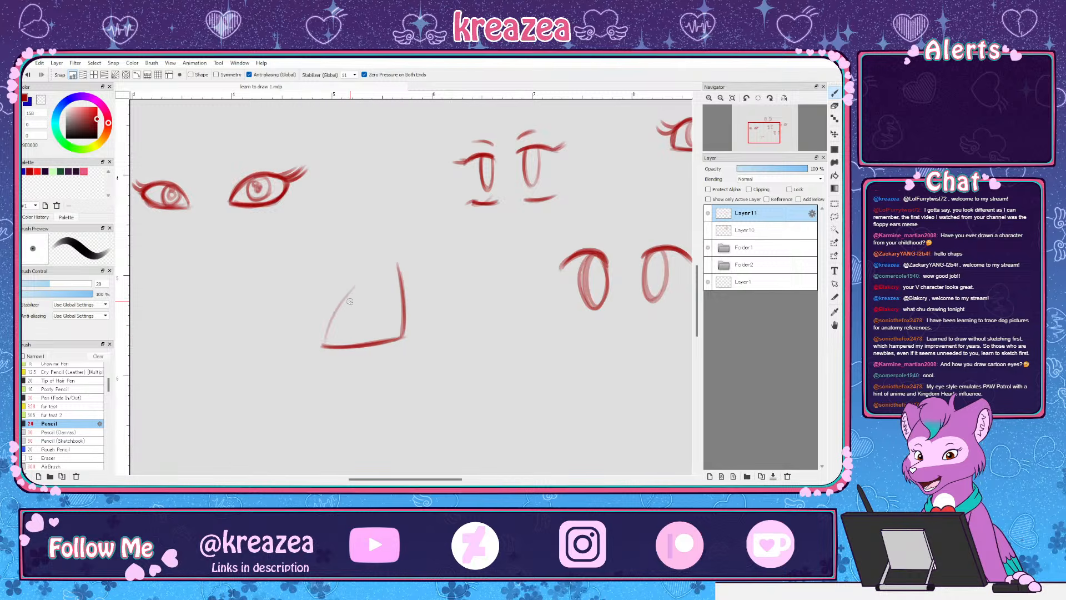
mouse_move(323, 343)
left_mouse_down()
mouse_move(347, 292)
mouse_move(396, 263)
mouse_move(342, 296)
mouse_move(324, 342)
left_mouse_up()
mouse_move(326, 333)
left_mouse_down()
mouse_move(380, 268)
mouse_move(399, 267)
mouse_move(403, 314)
left_mouse_up()
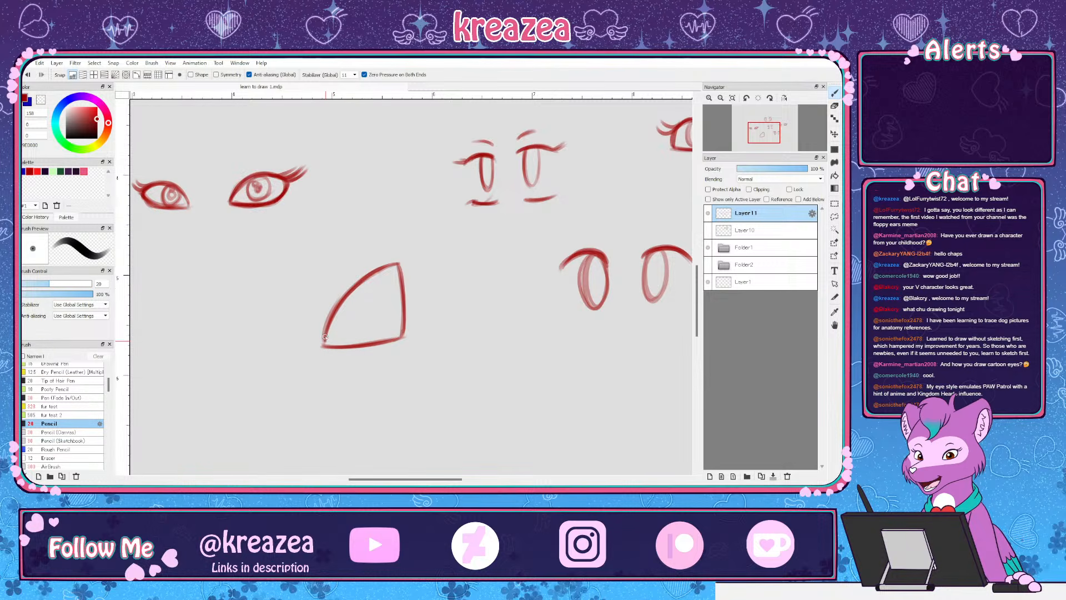
Thicken the angular eye's upper lid and fill a dark band with flared corners along its outer side
mouse_move(325, 337)
left_mouse_down()
mouse_move(384, 262)
mouse_move(418, 251)
mouse_move(408, 294)
left_mouse_up()
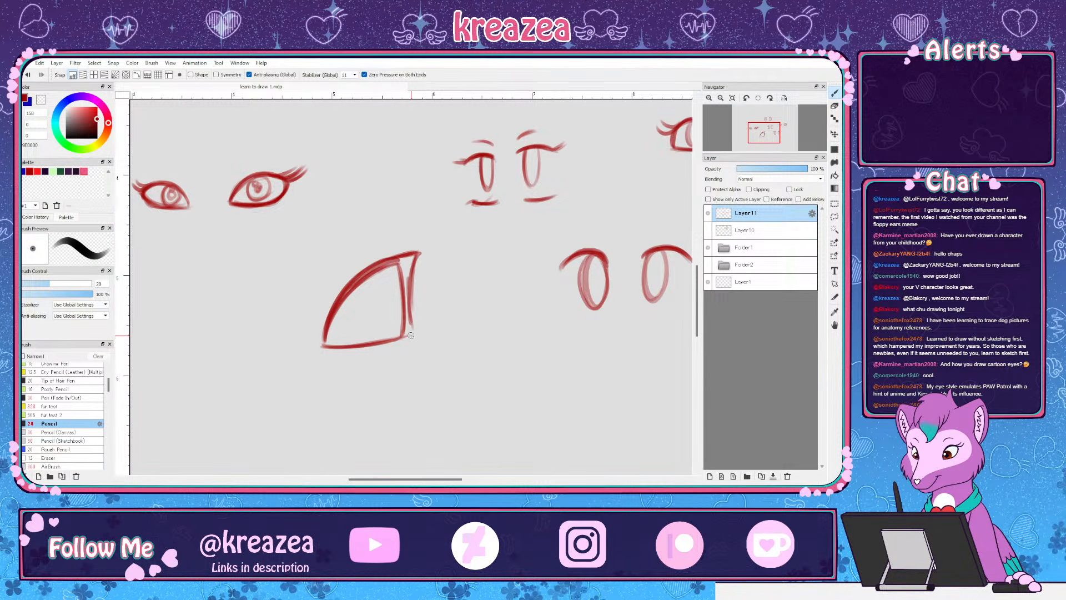
left_click_drag(420, 335, 413, 325)
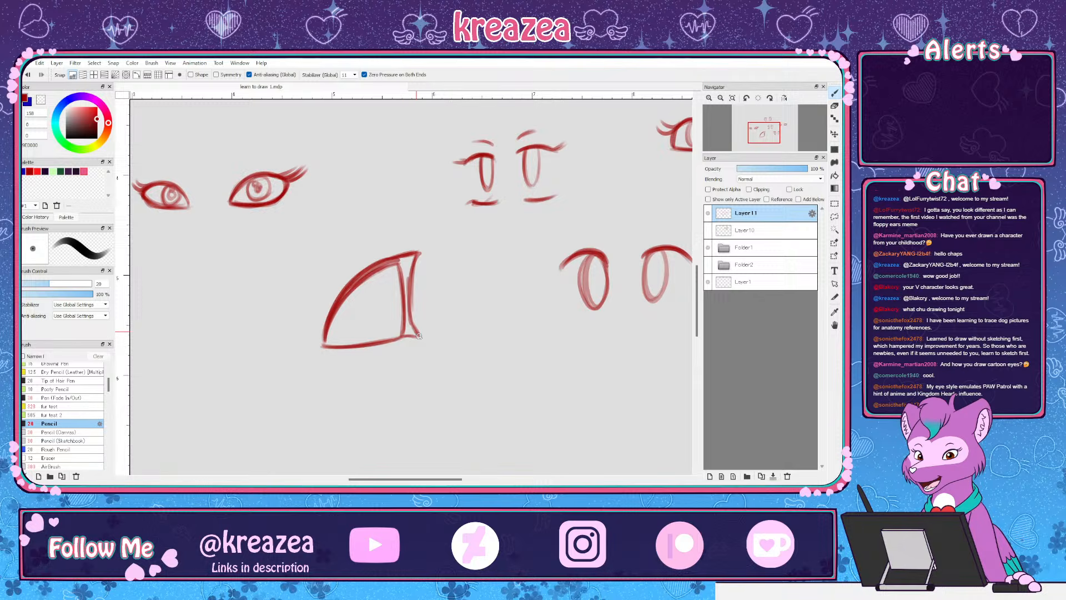
left_click_drag(407, 259, 408, 324)
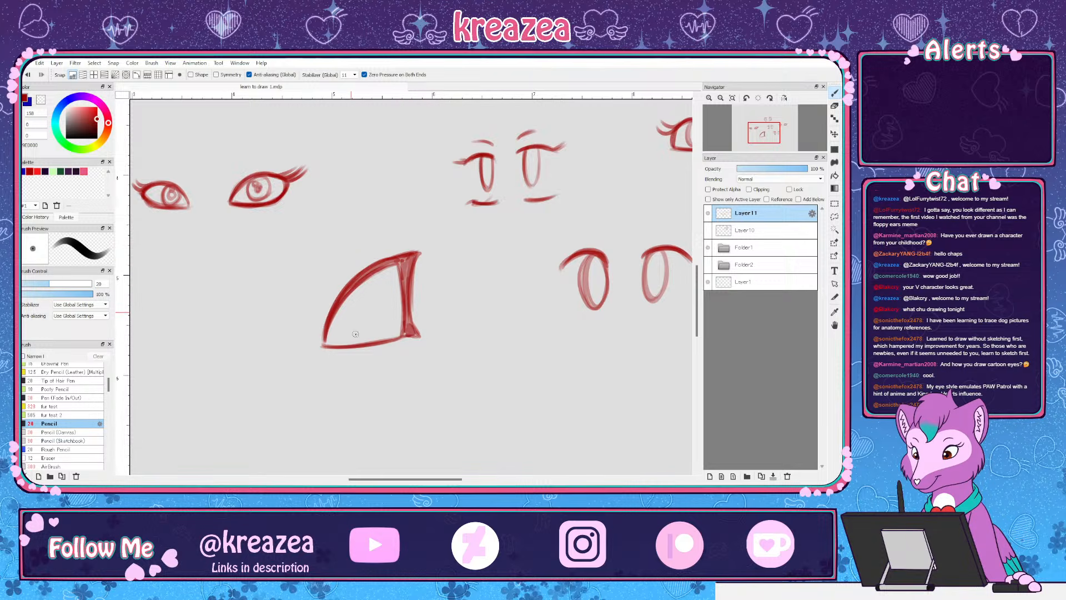
Draw a tall oval iris with a pupil inside the angular eye and add small cut-out highlights along the iris edge
mouse_move(369, 333)
left_mouse_down()
mouse_move(363, 280)
mouse_move(357, 331)
mouse_move(383, 283)
mouse_move(383, 311)
left_mouse_up()
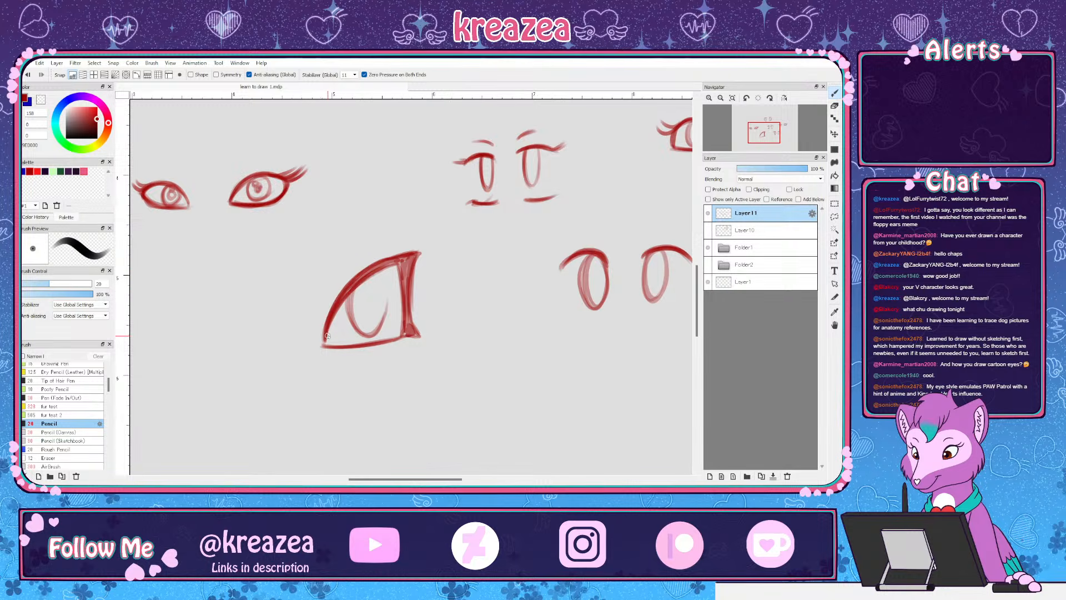
left_click_drag(354, 285, 403, 258)
left_click_drag(351, 321, 362, 338)
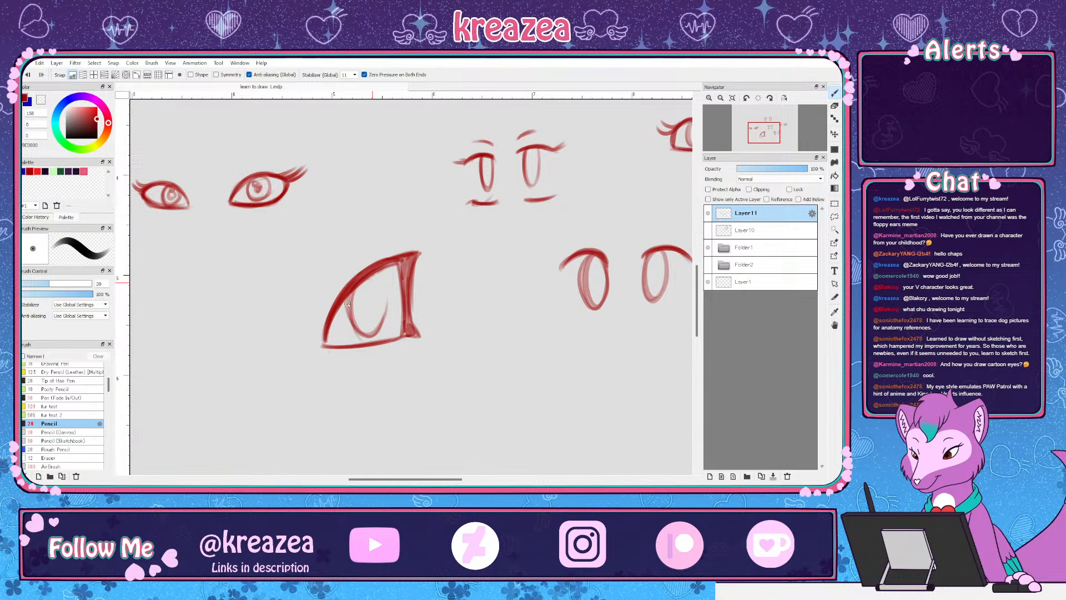
mouse_move(373, 278)
left_mouse_down()
mouse_move(384, 328)
mouse_move(367, 339)
left_mouse_up()
mouse_move(386, 316)
left_mouse_down()
mouse_move(356, 284)
mouse_move(366, 277)
mouse_move(363, 338)
mouse_move(364, 298)
left_mouse_up()
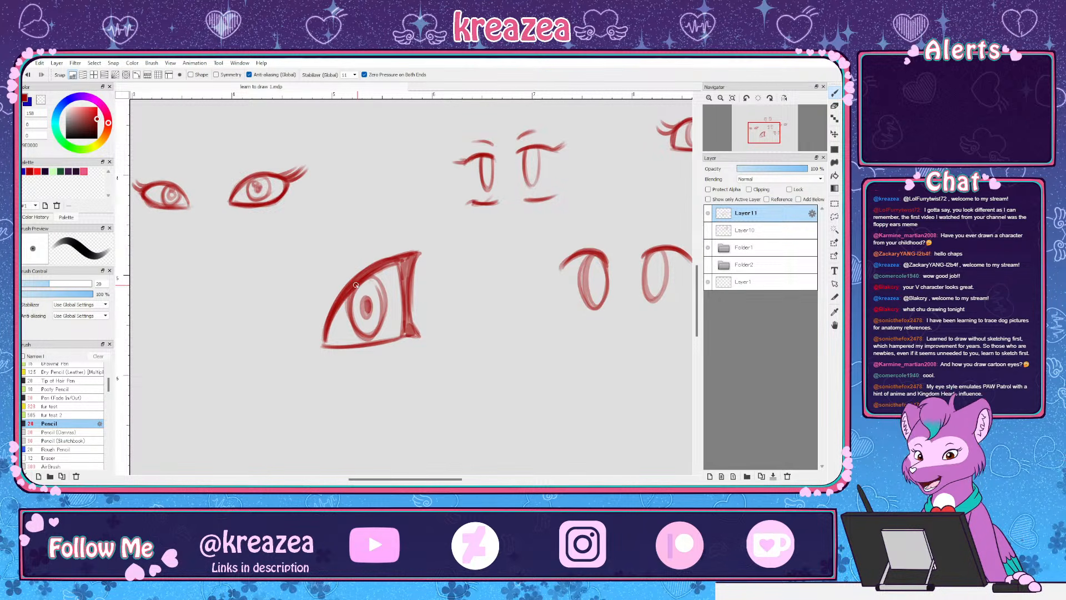
left_click_drag(361, 304, 356, 287)
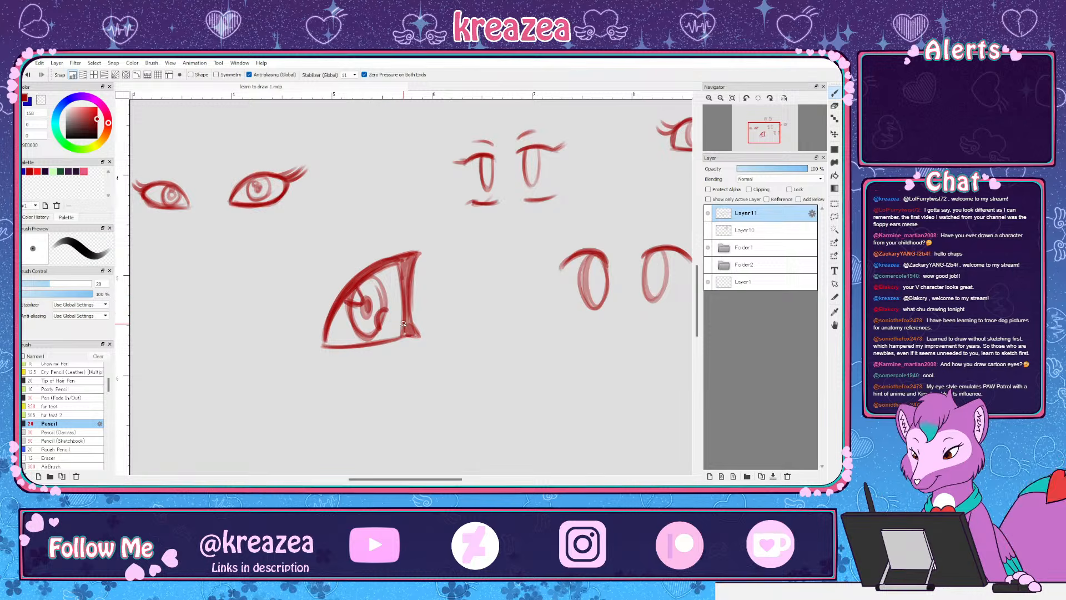
key("e")
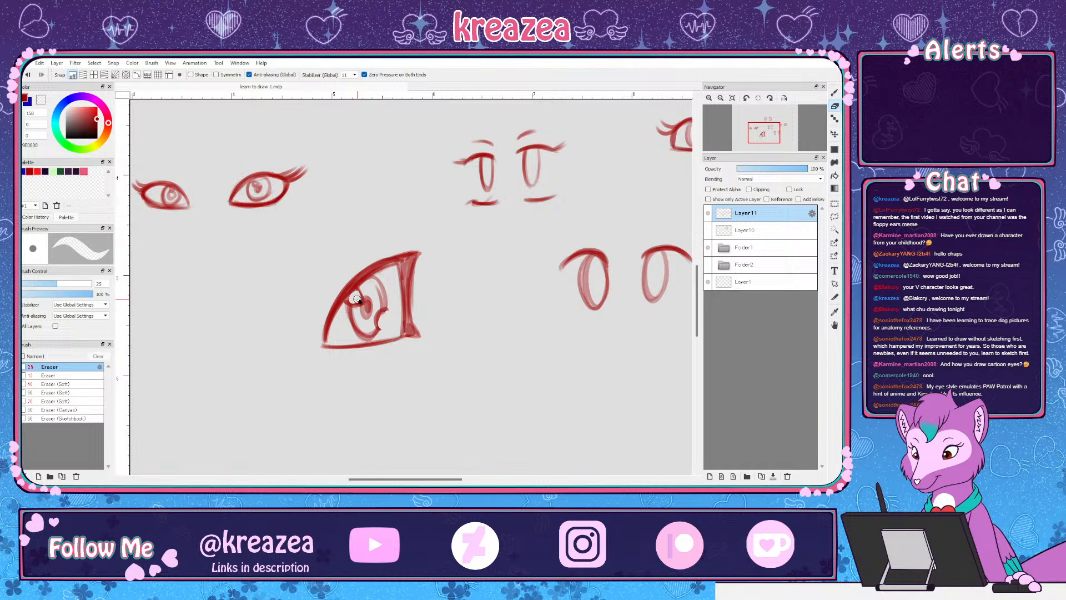
key("b")
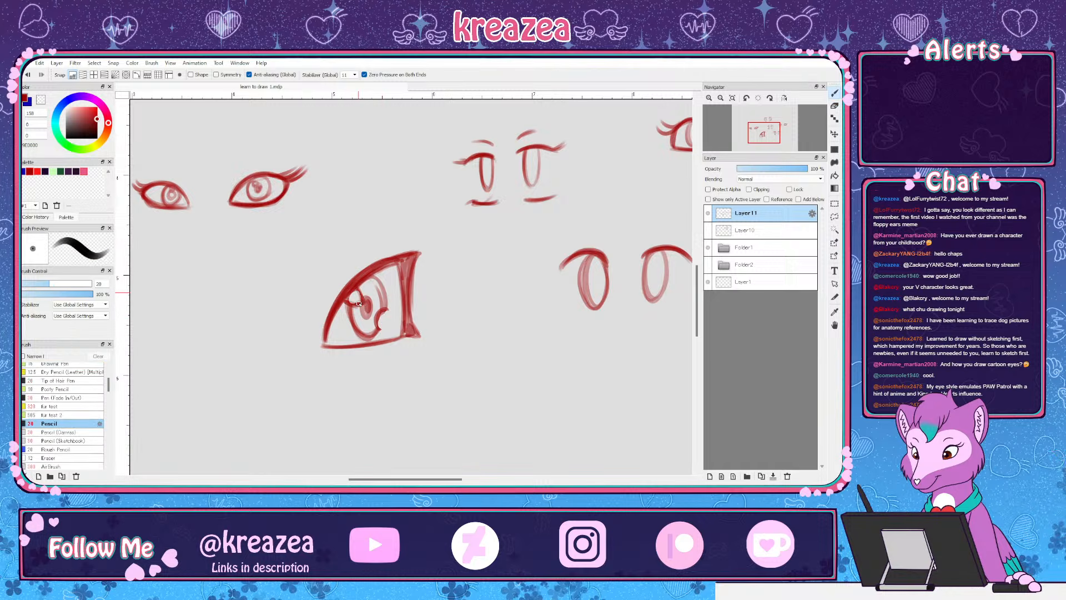
Draw the mirrored angular eye outline to the left of the first, with an arched lid and flared outer edge
left_click_drag(405, 376, 437, 302)
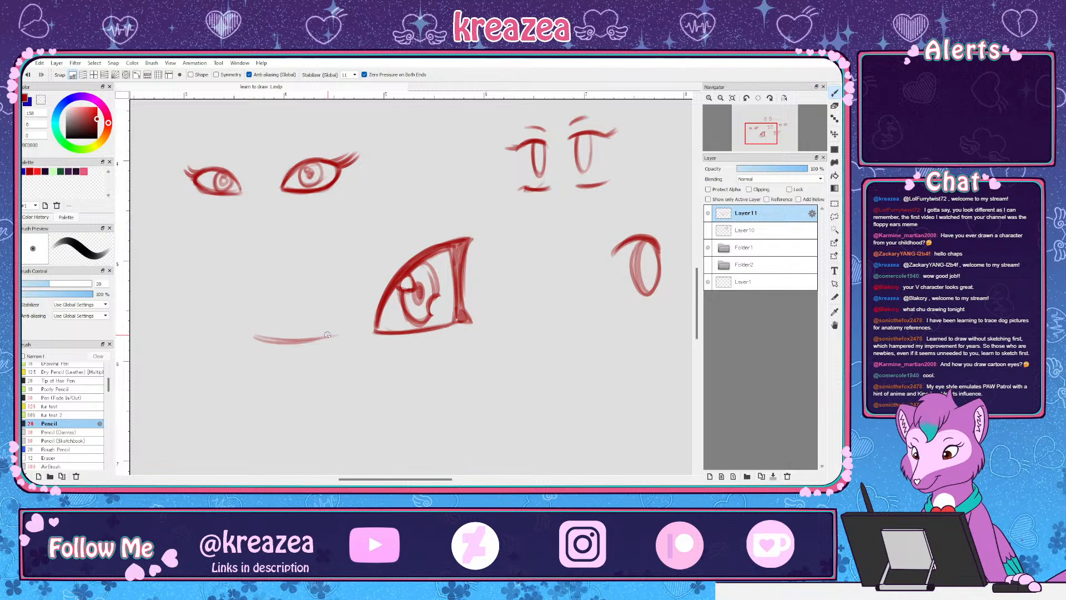
left_click_drag(275, 337, 336, 335)
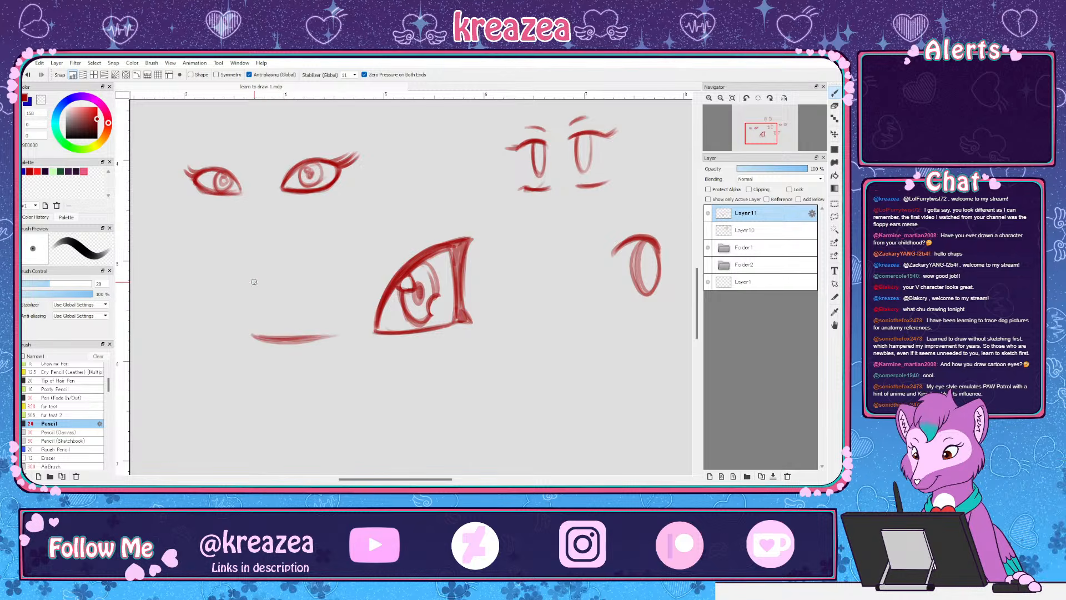
left_click_drag(251, 275, 254, 335)
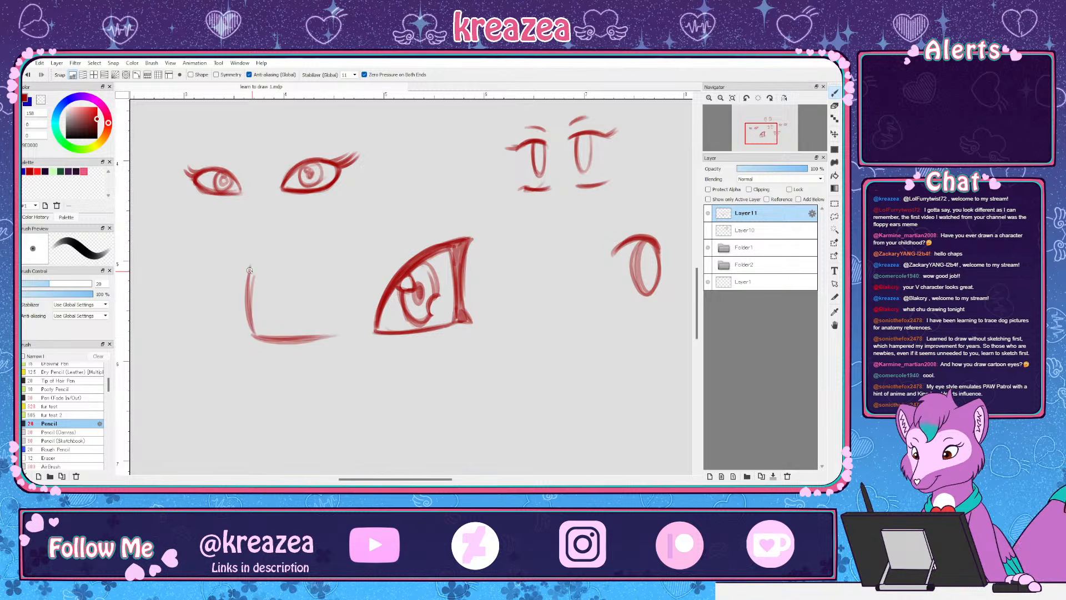
mouse_move(249, 266)
left_mouse_down()
mouse_move(315, 302)
mouse_move(335, 322)
left_mouse_up()
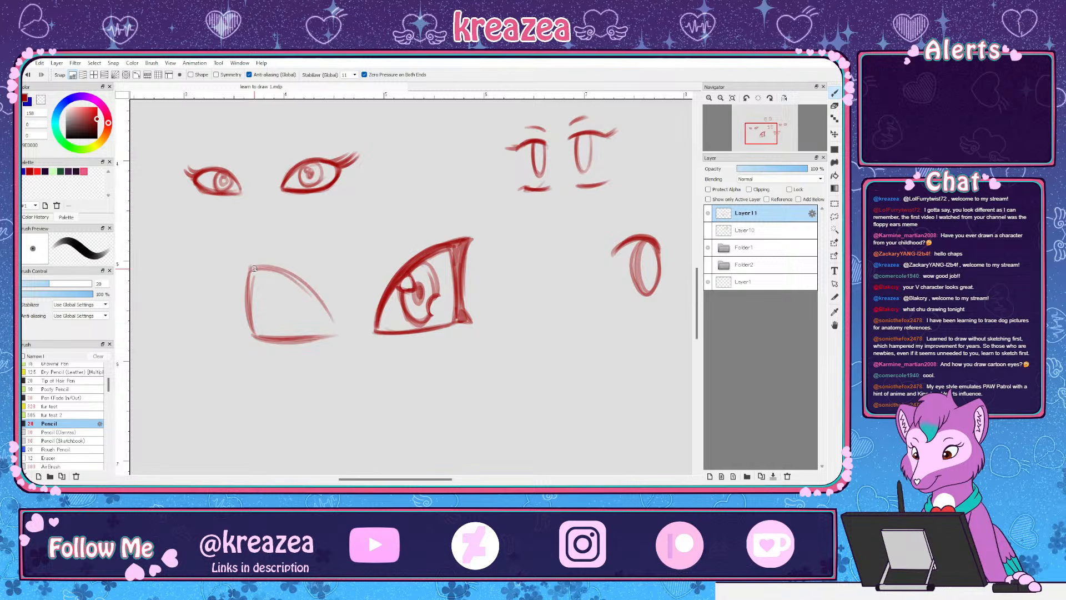
left_click_drag(249, 266, 331, 325)
left_click_drag(297, 279, 333, 323)
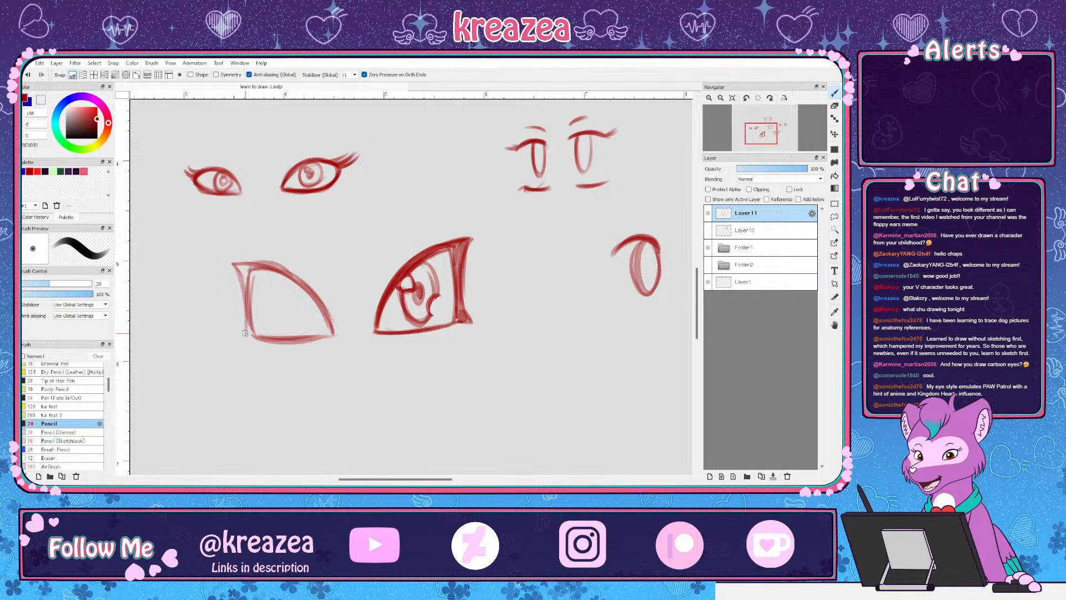
left_click_drag(246, 323, 238, 338)
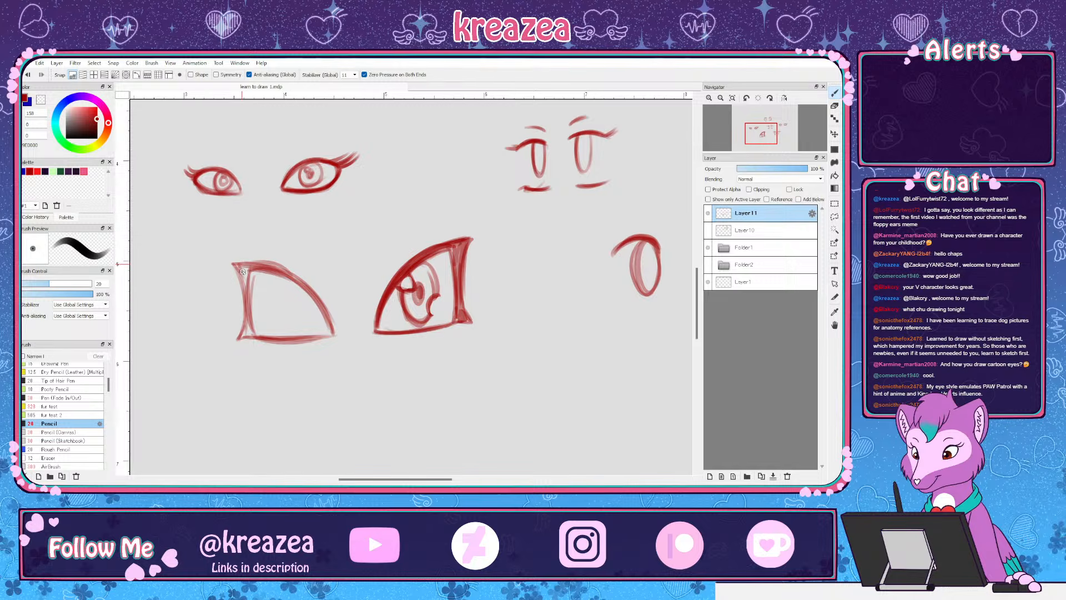
Shade the left angular eye's outer band, draw its oval iris and pupil, and erase highlights at the iris edge
mouse_move(243, 264)
left_mouse_down()
mouse_move(246, 331)
mouse_move(242, 266)
mouse_move(272, 319)
mouse_move(285, 321)
mouse_move(275, 286)
mouse_move(304, 318)
mouse_move(281, 315)
mouse_move(289, 298)
left_mouse_up()
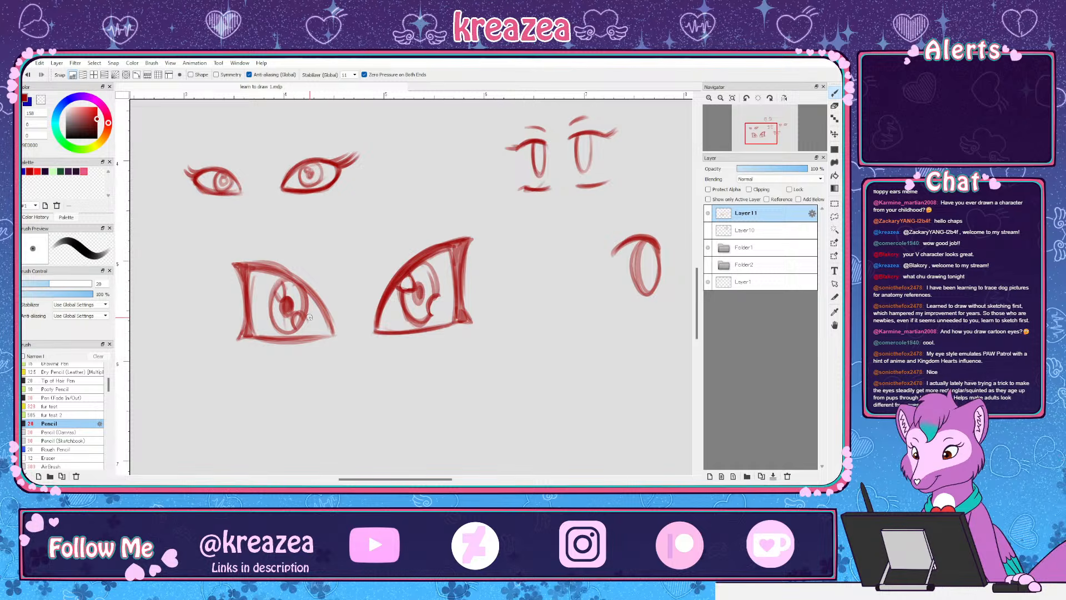
key("e")
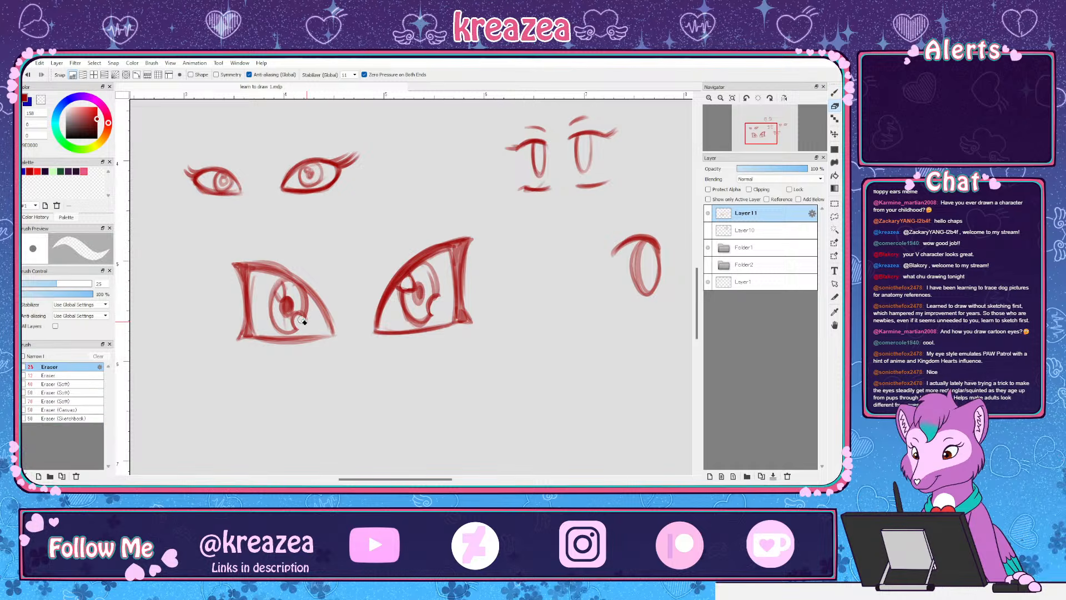
left_click_drag(300, 309, 281, 290)
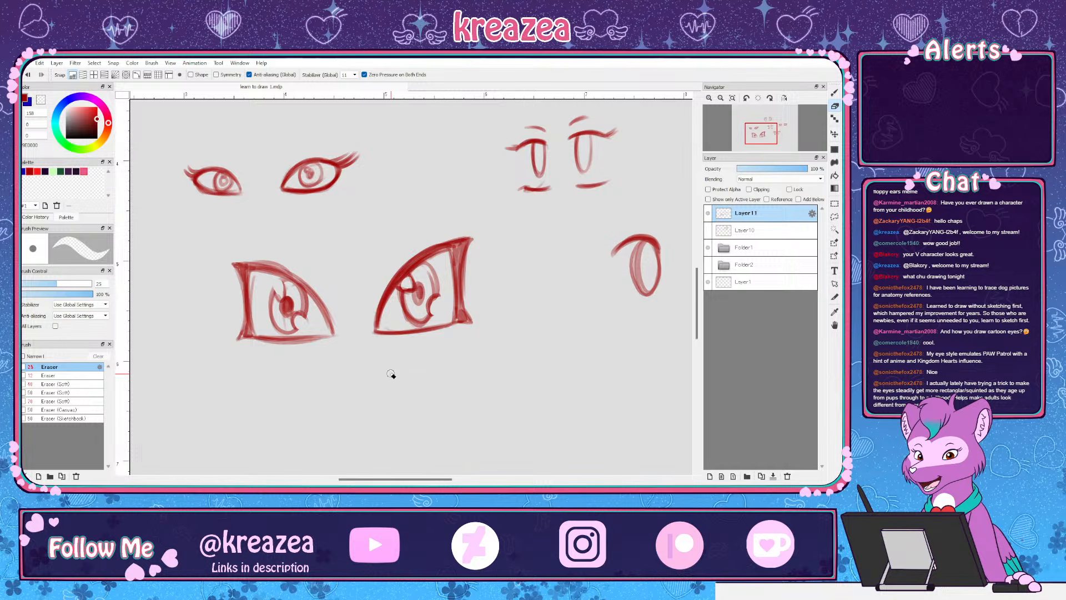
Draw a rounded eye with a pointed inner corner, slanted lower lid and oval iris above the right lashed almond eye
key("ctrl+minus")
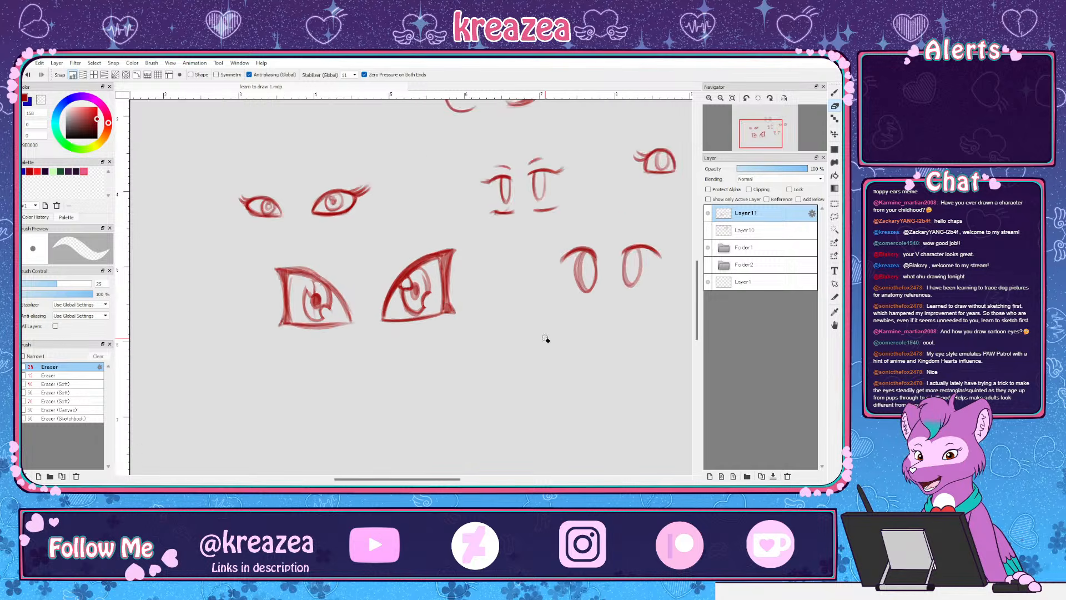
key("ctrl+minus")
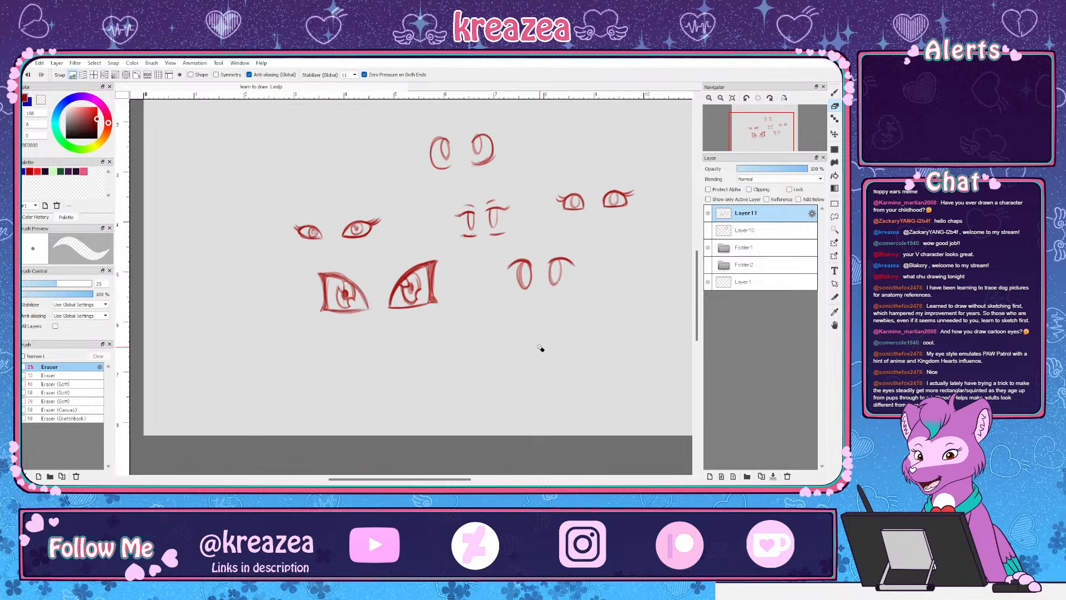
scroll(425, 290, "up", 5)
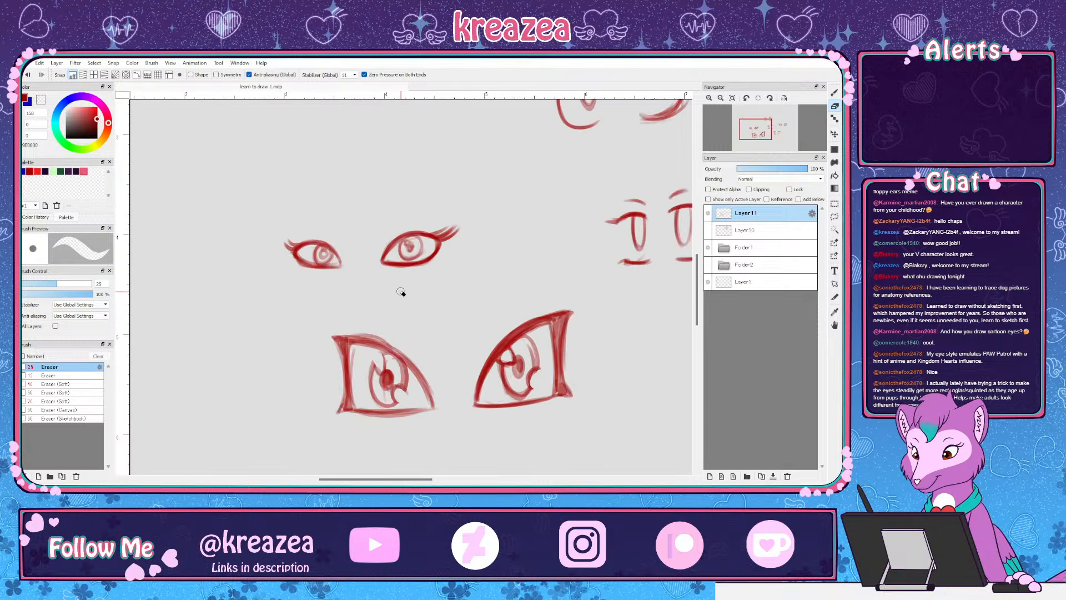
left_click_drag(265, 213, 306, 259)
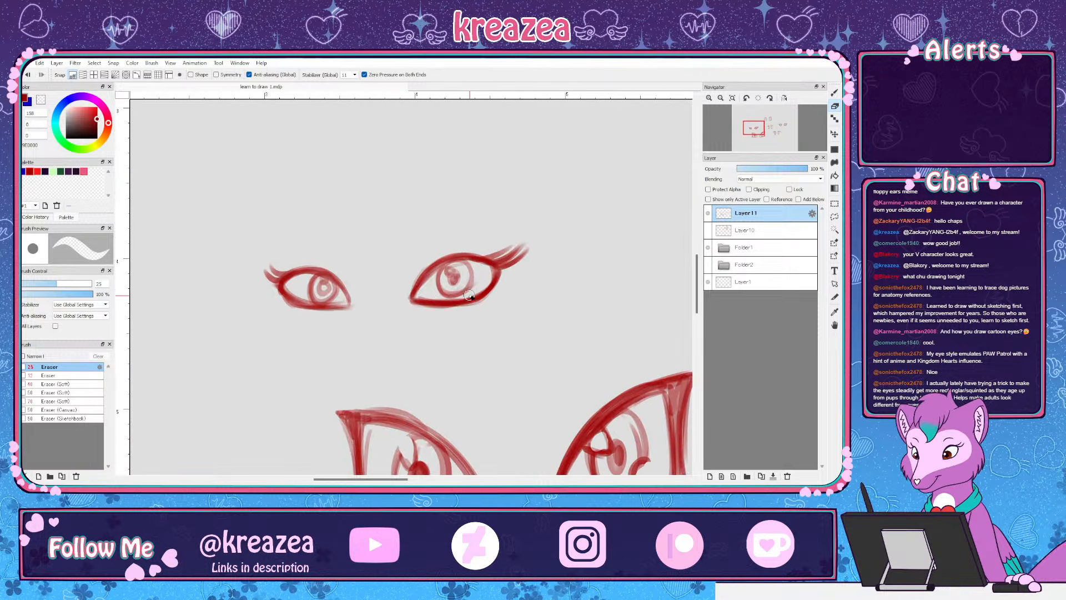
mouse_move(551, 297)
left_mouse_down()
mouse_move(374, 304)
mouse_move(516, 302)
left_mouse_up()
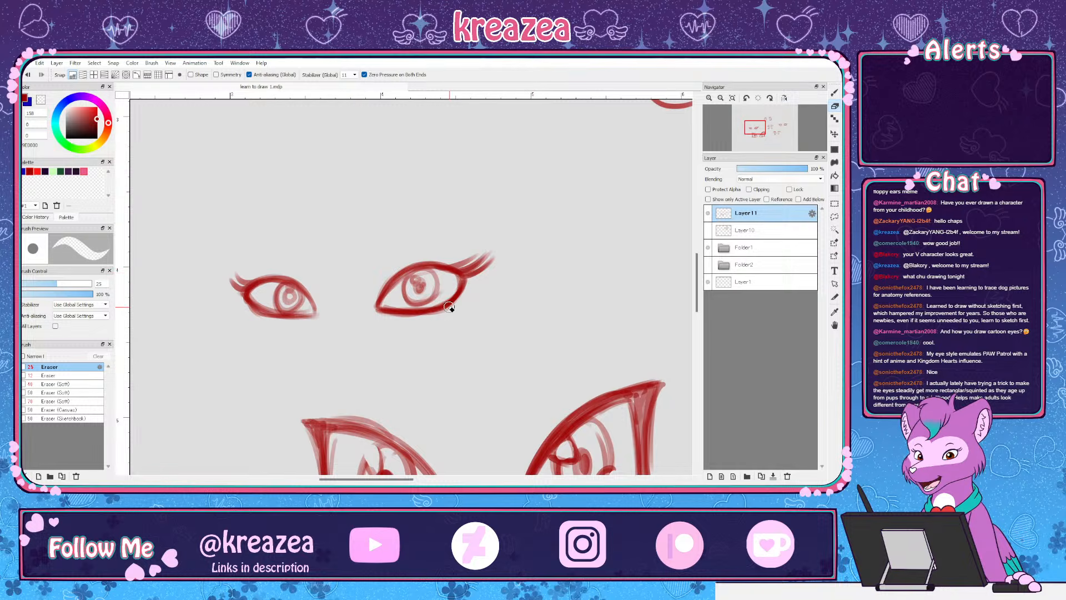
key("b")
mouse_move(439, 197)
left_mouse_down()
mouse_move(452, 255)
mouse_move(442, 246)
left_mouse_up()
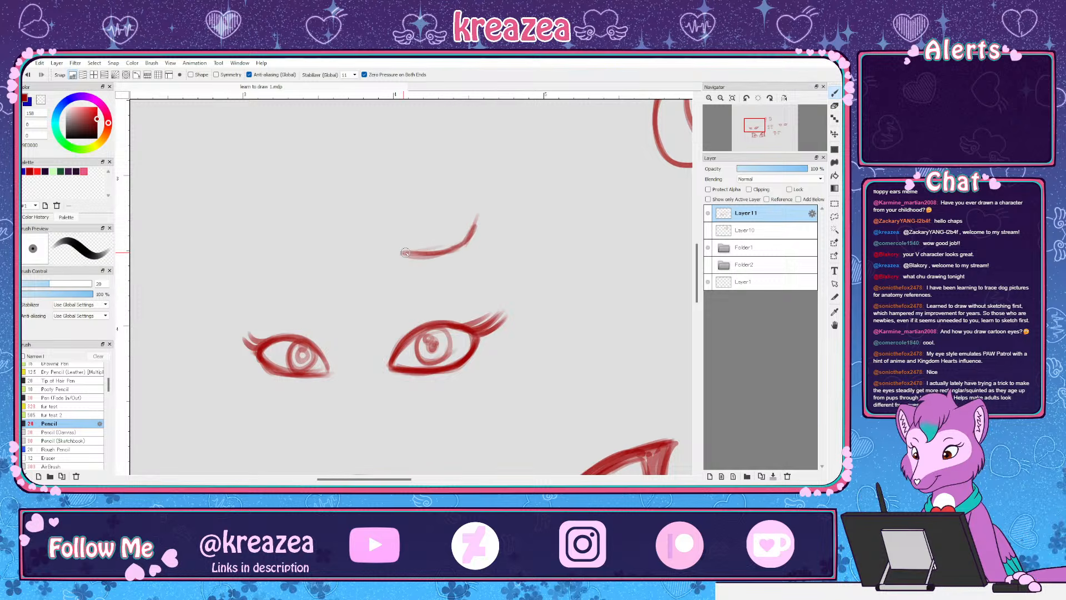
mouse_move(402, 255)
left_mouse_down()
mouse_move(463, 244)
mouse_move(475, 217)
left_mouse_up()
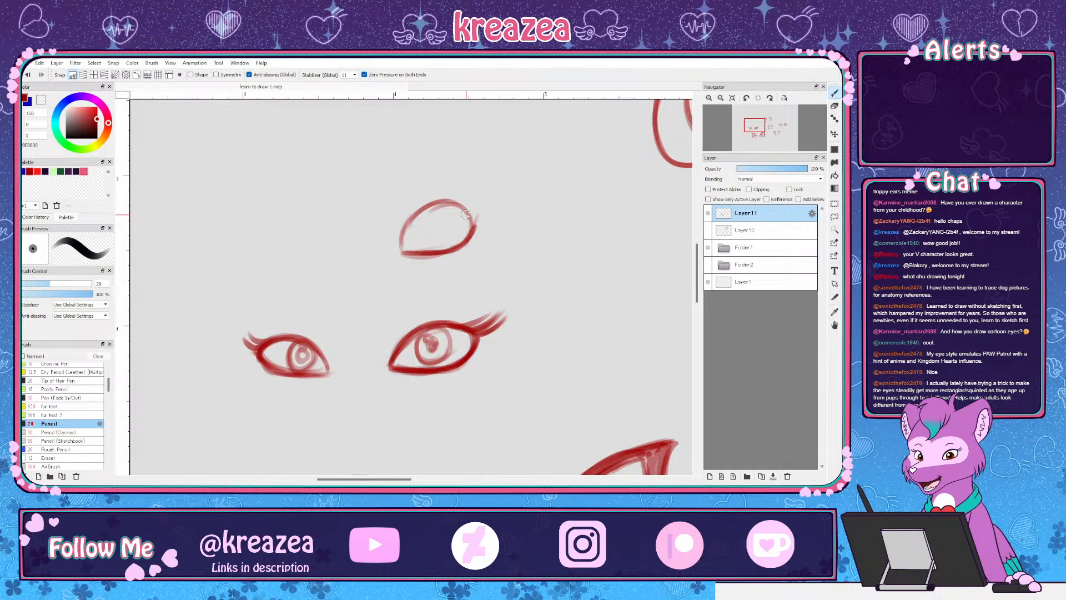
mouse_move(400, 254)
left_mouse_down()
mouse_move(445, 203)
mouse_move(471, 225)
mouse_move(462, 241)
mouse_move(417, 218)
mouse_move(400, 251)
left_mouse_up()
left_click_drag(475, 224, 410, 254)
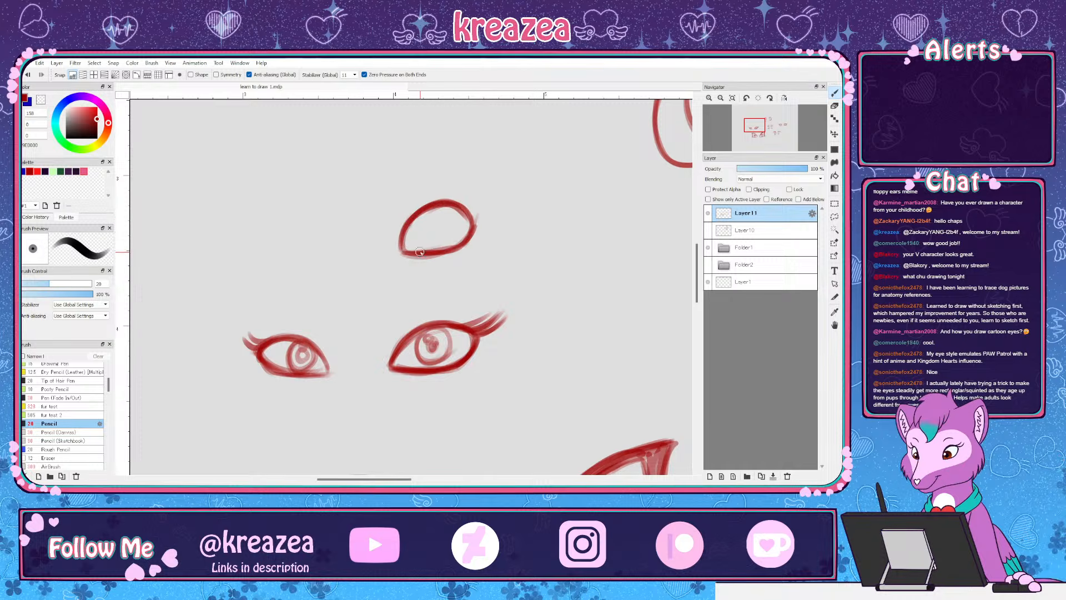
mouse_move(474, 216)
left_mouse_down()
mouse_move(467, 228)
mouse_move(421, 222)
mouse_move(428, 249)
left_mouse_up()
mouse_move(438, 209)
left_mouse_down()
mouse_move(446, 239)
mouse_move(424, 241)
left_mouse_up()
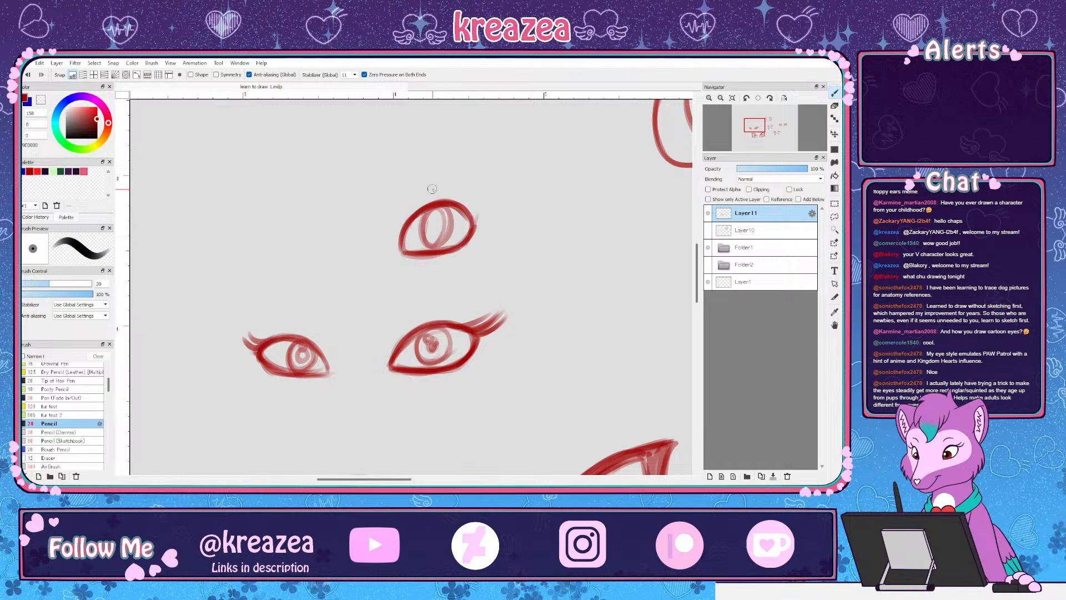
Draw a mirrored rounded eye with a flat lower lid and an oval iris to the left of the upper right eye
left_click_drag(271, 256, 336, 255)
mouse_move(266, 236)
left_mouse_down()
mouse_move(263, 234)
mouse_move(337, 256)
left_mouse_up()
left_click_drag(300, 207, 269, 239)
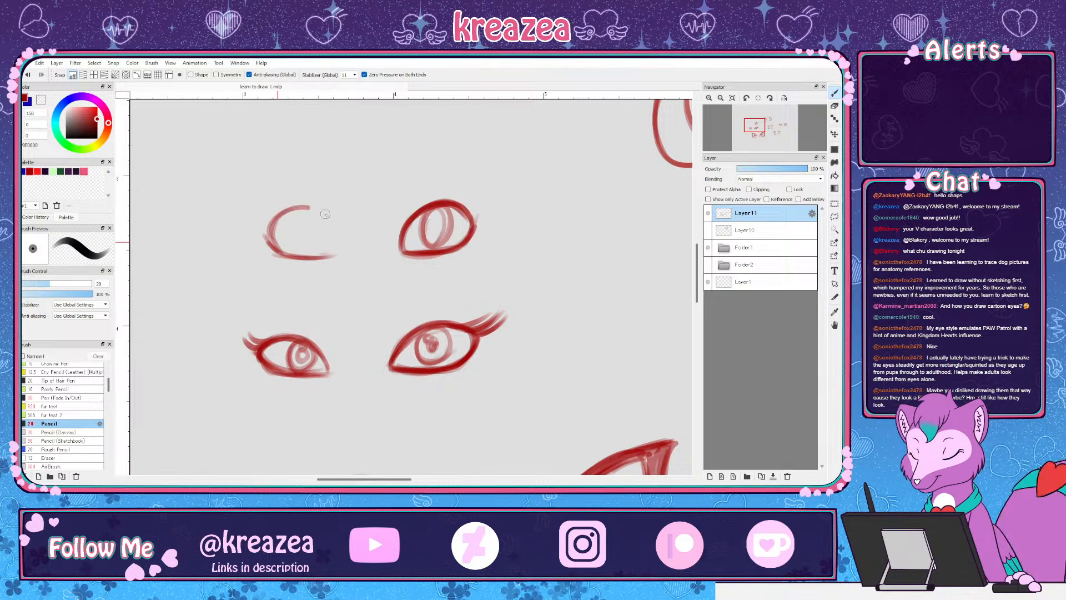
left_click_drag(339, 236, 309, 210)
mouse_move(333, 253)
left_mouse_down()
mouse_move(293, 210)
mouse_move(268, 233)
mouse_move(331, 218)
mouse_move(339, 255)
mouse_move(283, 253)
mouse_move(339, 253)
mouse_move(335, 230)
mouse_move(295, 209)
mouse_move(271, 225)
mouse_move(304, 259)
left_mouse_up()
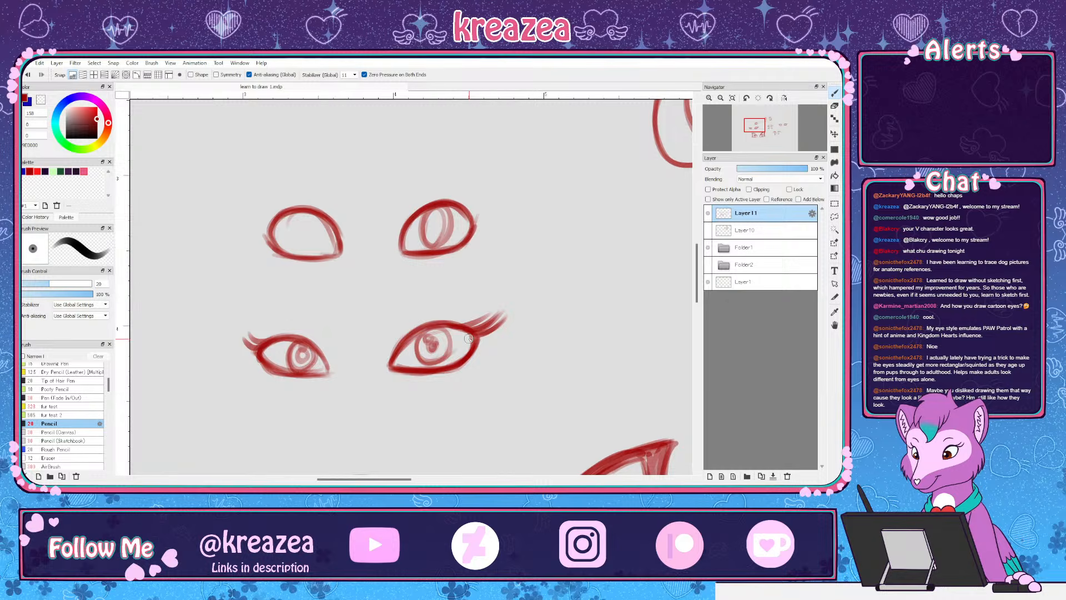
mouse_move(468, 338)
left_mouse_down()
mouse_move(523, 374)
mouse_move(521, 279)
mouse_move(483, 241)
mouse_move(488, 261)
mouse_move(478, 222)
mouse_move(481, 280)
mouse_move(507, 331)
mouse_move(505, 264)
mouse_move(520, 340)
left_mouse_up()
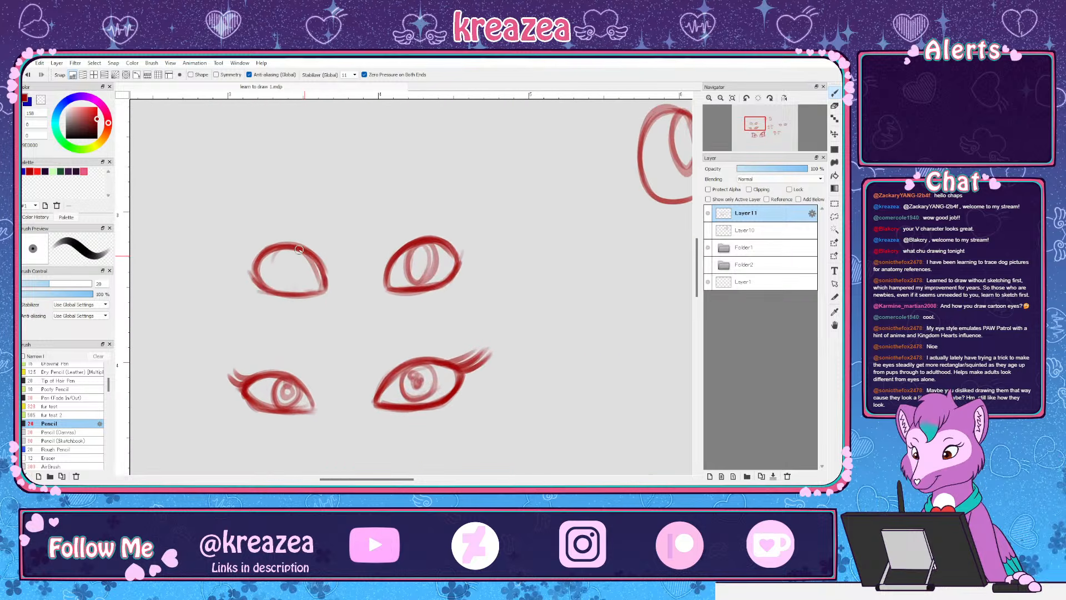
left_click_drag(291, 248, 309, 285)
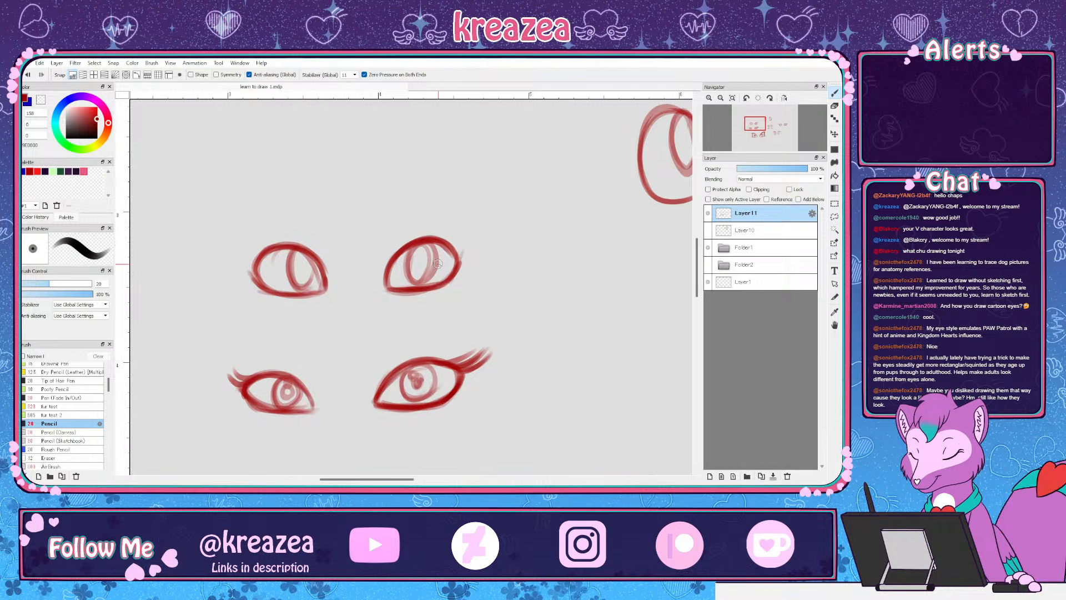
Add flared lashes at the outer corners of the upper rounded eye pair and fill a dark pupil into each iris
left_click_drag(538, 418, 493, 228)
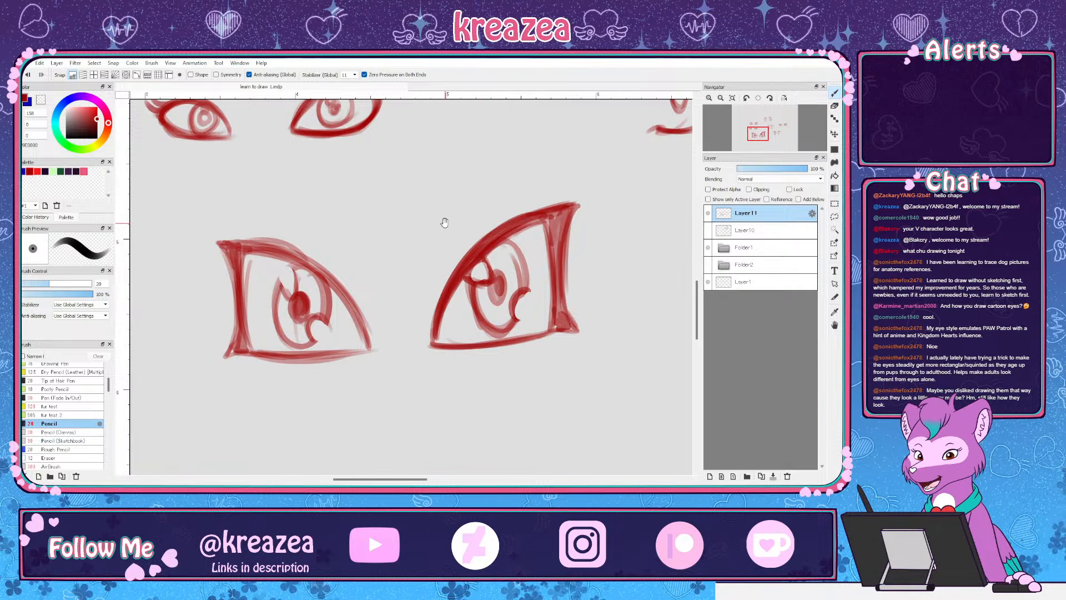
left_click_drag(452, 209, 463, 250)
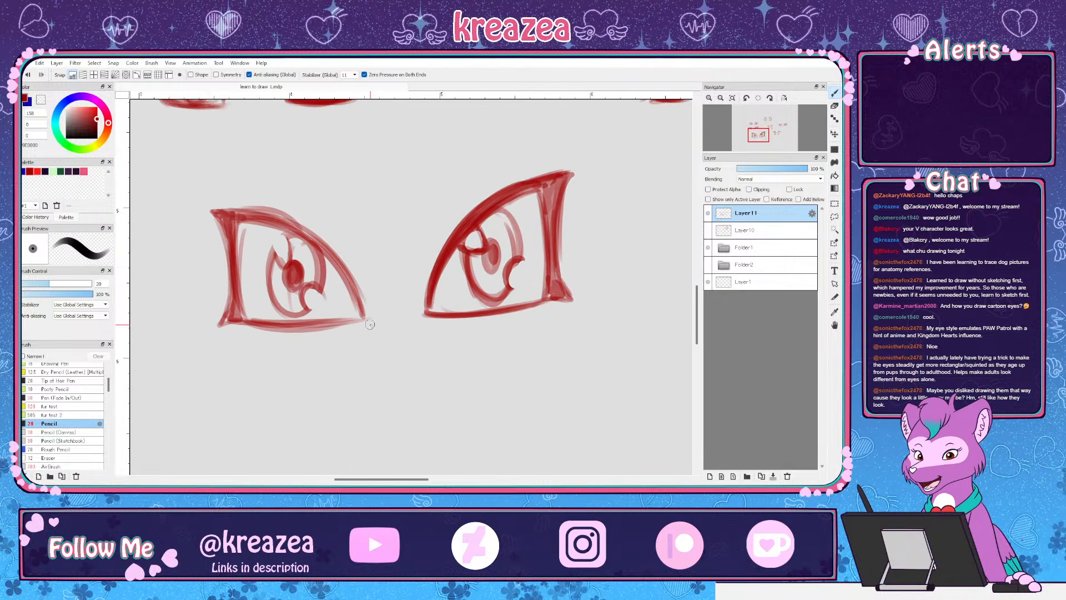
left_click_drag(420, 180, 454, 322)
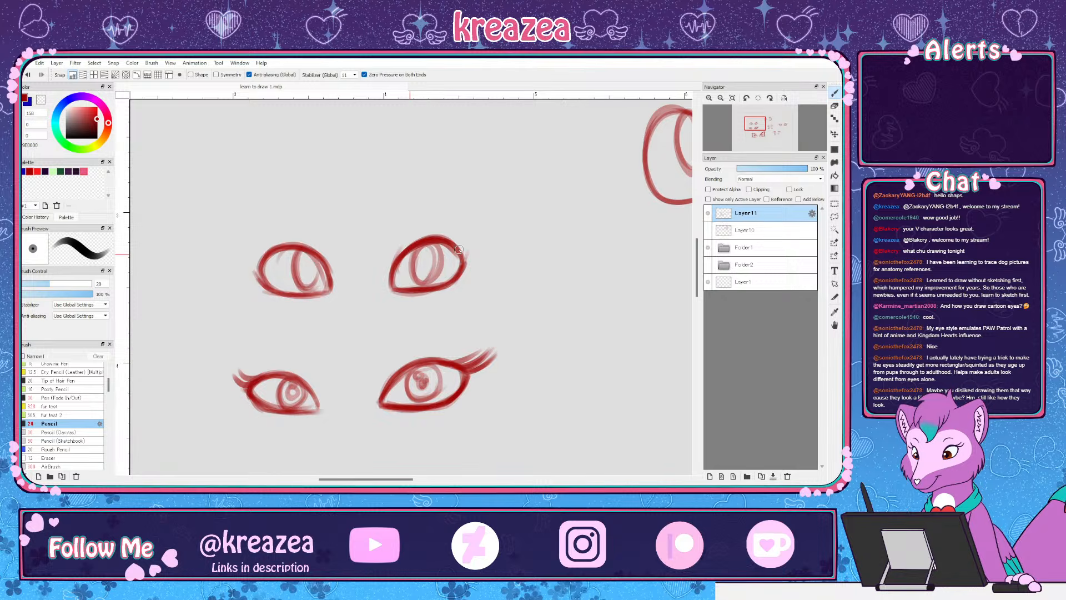
left_click_drag(451, 240, 481, 251)
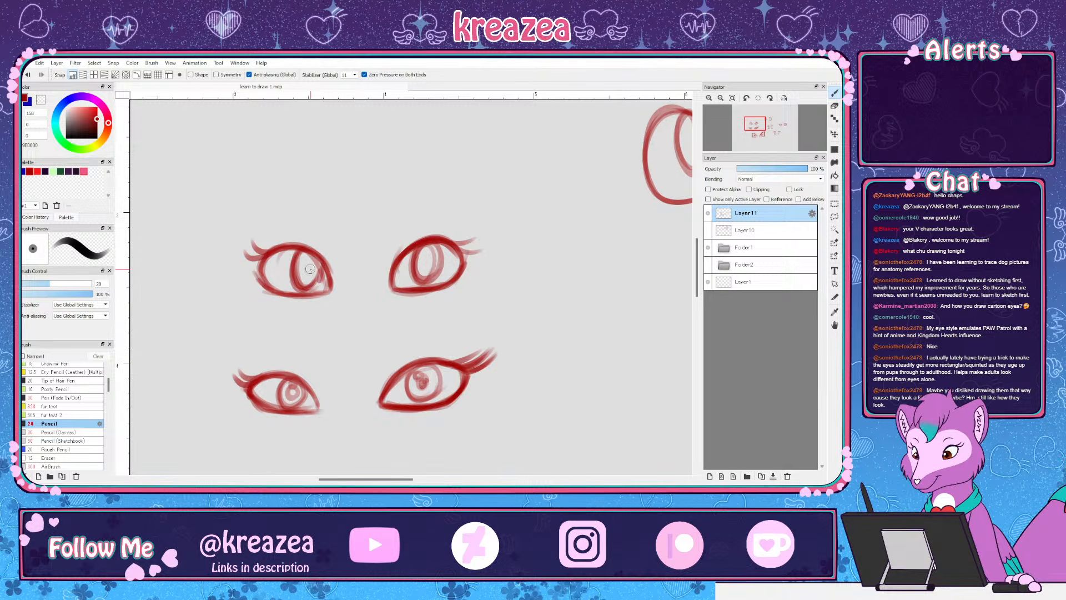
mouse_move(308, 261)
left_mouse_down()
mouse_move(307, 276)
mouse_move(305, 263)
left_mouse_up()
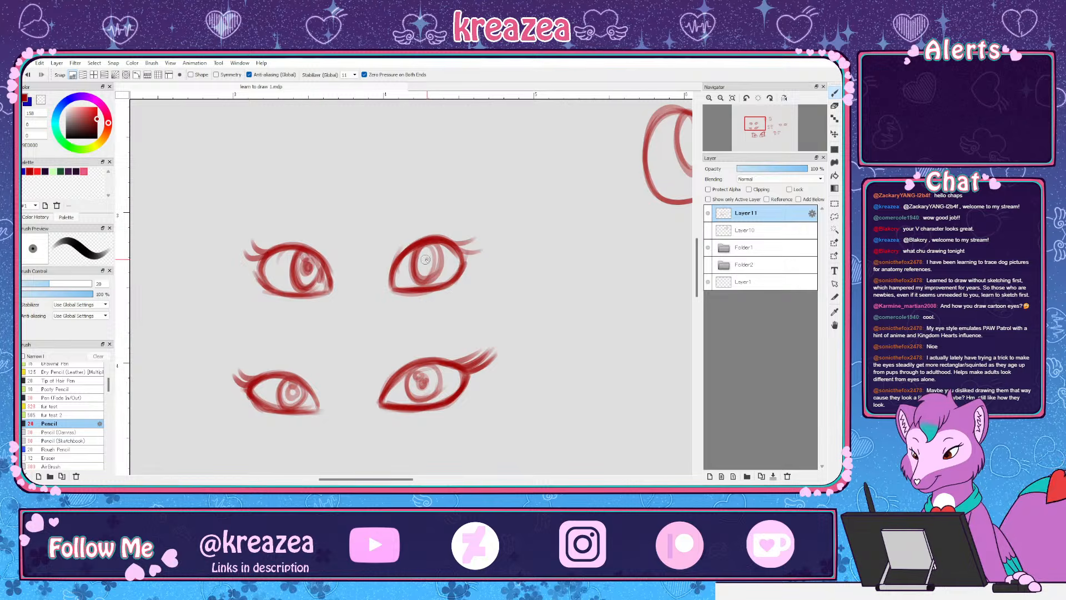
left_click_drag(425, 255, 426, 269)
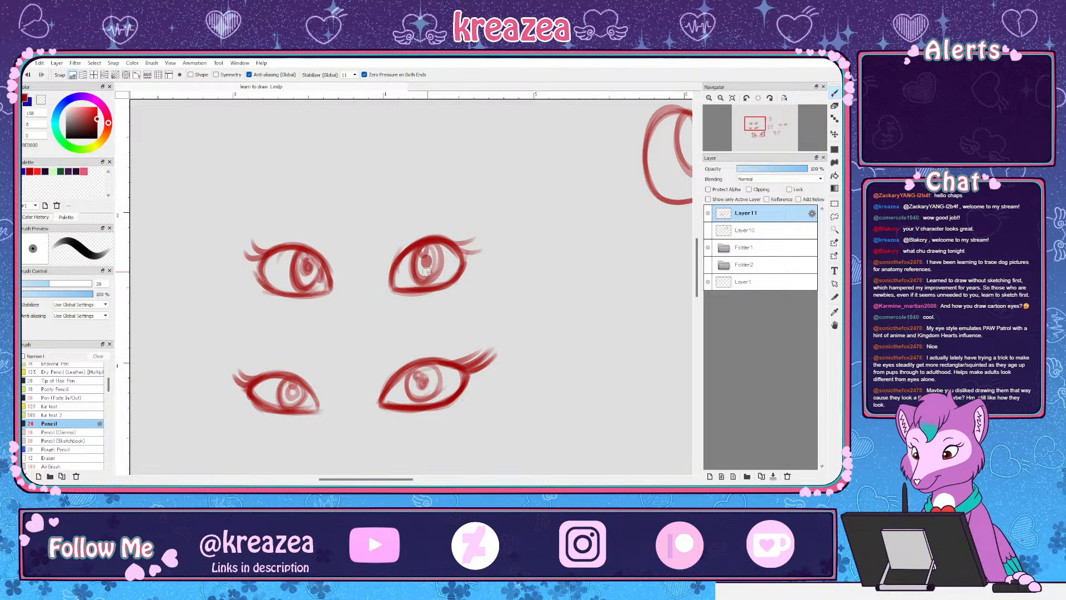
Examine each drawn eye pair up close and compare their shapes across the whole sheet
key("ctrl+minus")
key("ctrl+minus")
key("ctrl+plus")
key("ctrl+plus")
scroll(517, 370, "down", 5)
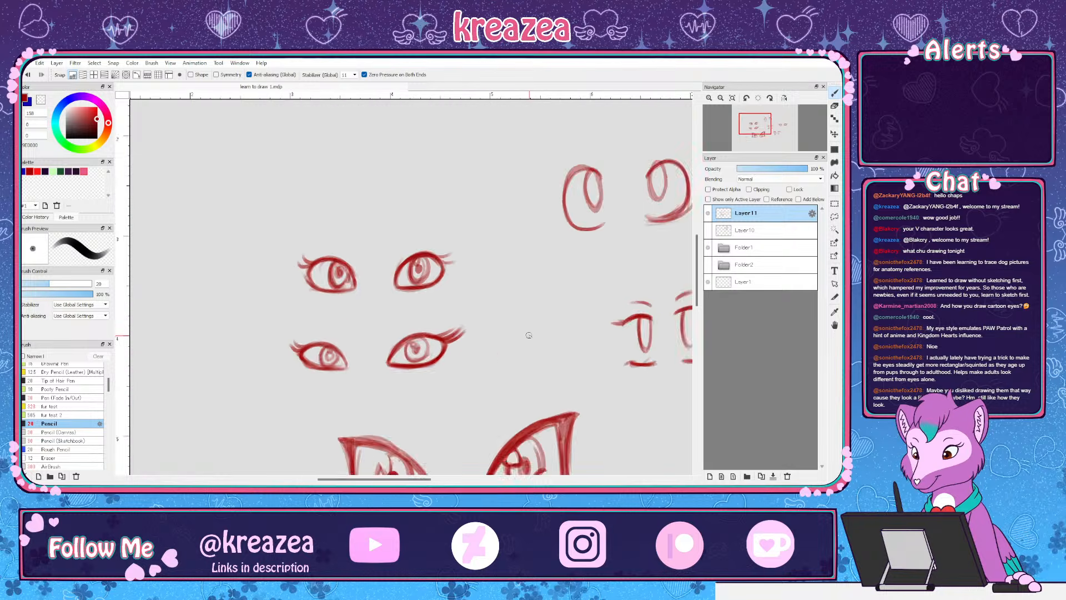
scroll(606, 360, "down", 2)
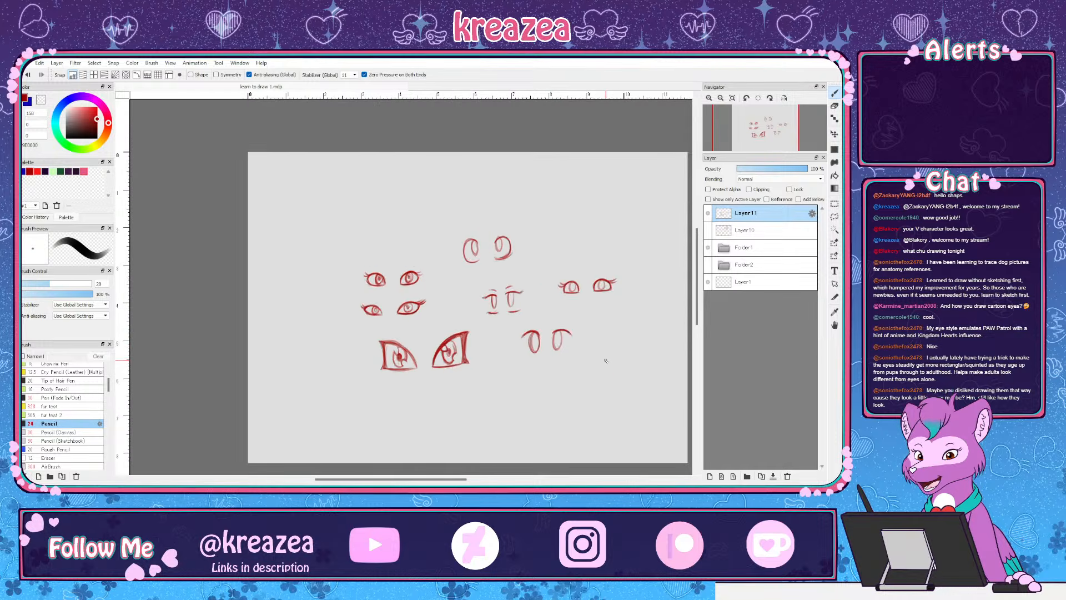
scroll(606, 360, "up", 2)
left_click_drag(621, 381, 517, 392)
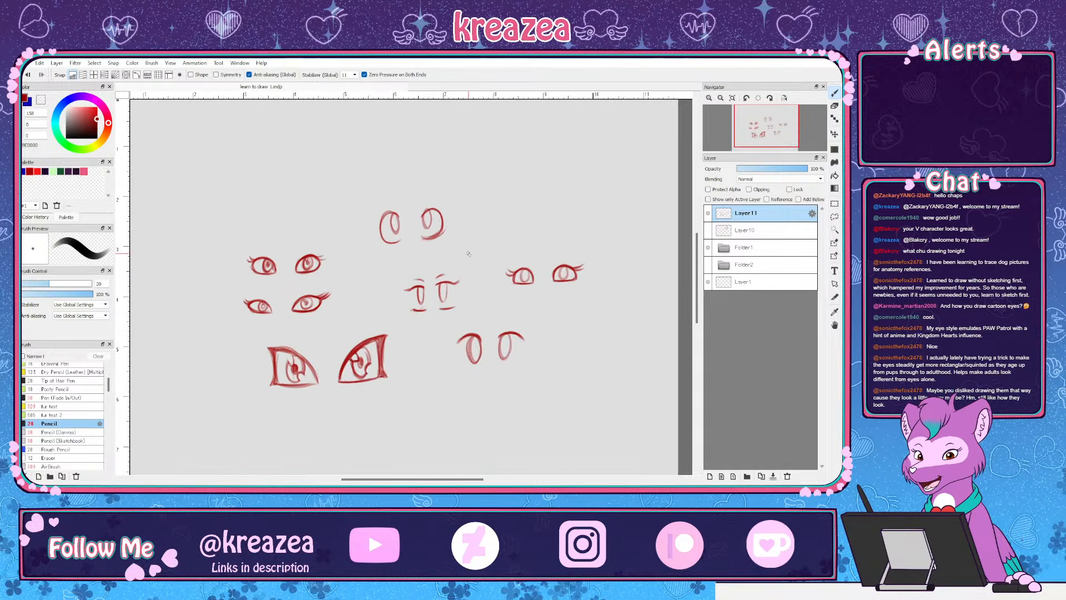
scroll(481, 302, "up", 4)
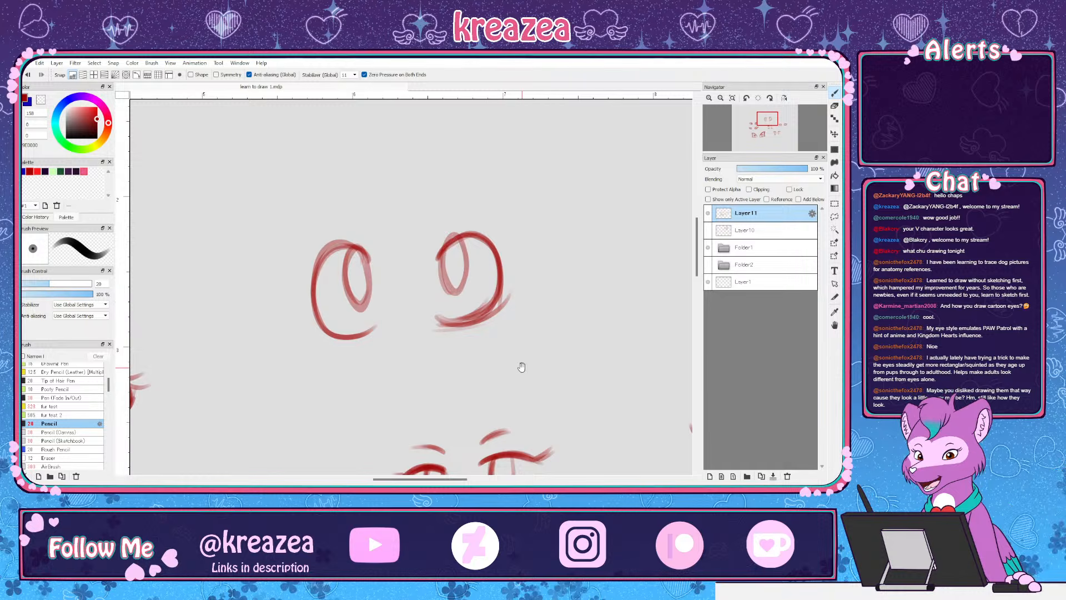
left_click_drag(521, 367, 484, 237)
left_click_drag(524, 395, 487, 298)
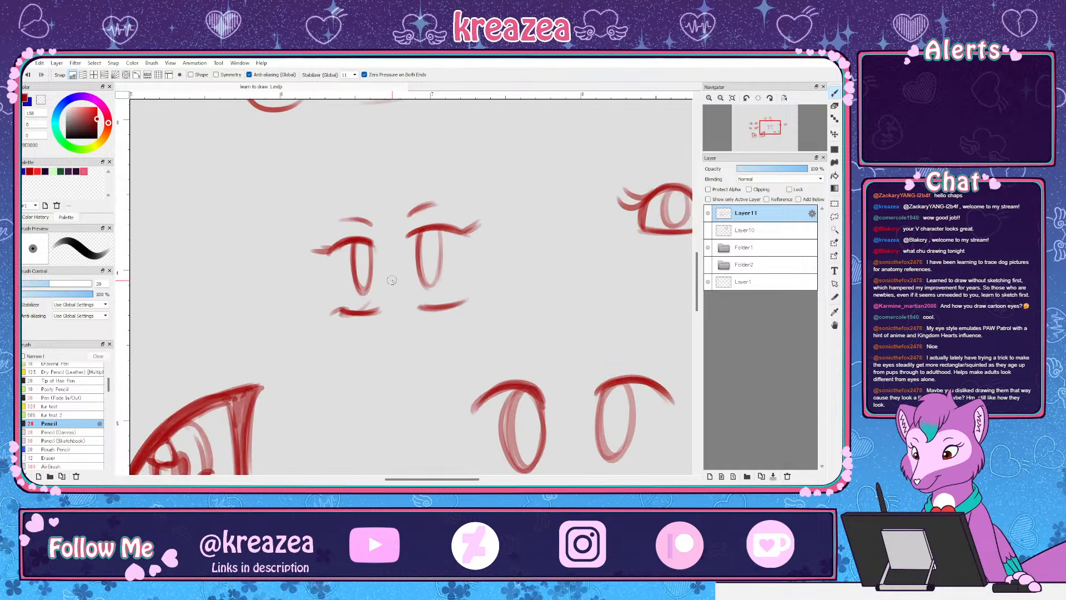
left_click_drag(478, 381, 400, 297)
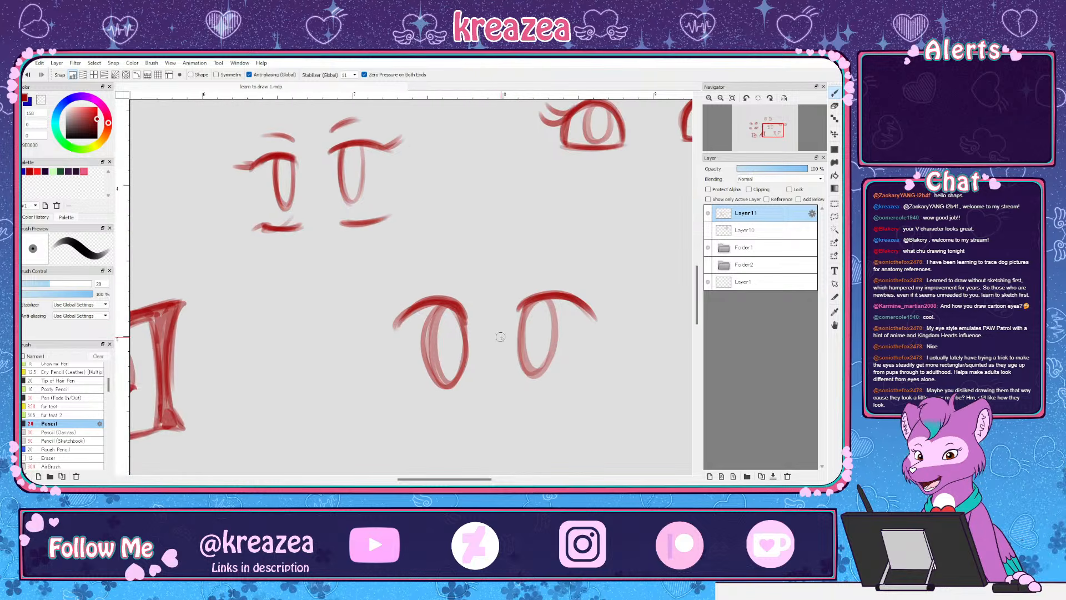
left_click_drag(501, 337, 418, 373)
mouse_move(614, 235)
left_mouse_down()
mouse_move(435, 328)
mouse_move(515, 315)
left_mouse_up()
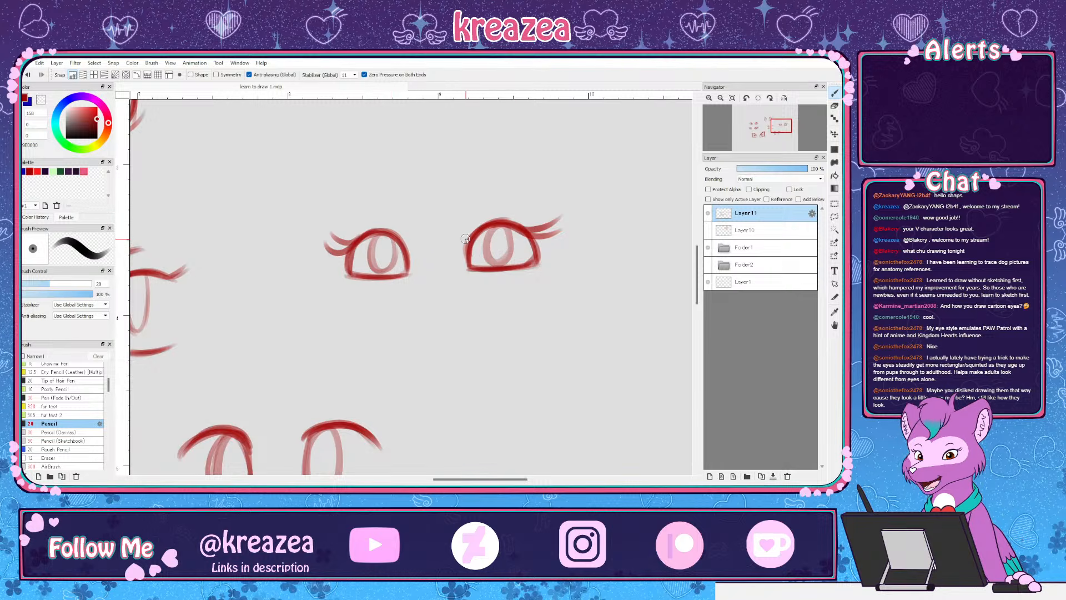
mouse_move(352, 324)
left_mouse_down()
mouse_move(424, 292)
mouse_move(397, 311)
left_mouse_up()
scroll(396, 311, "down", 5)
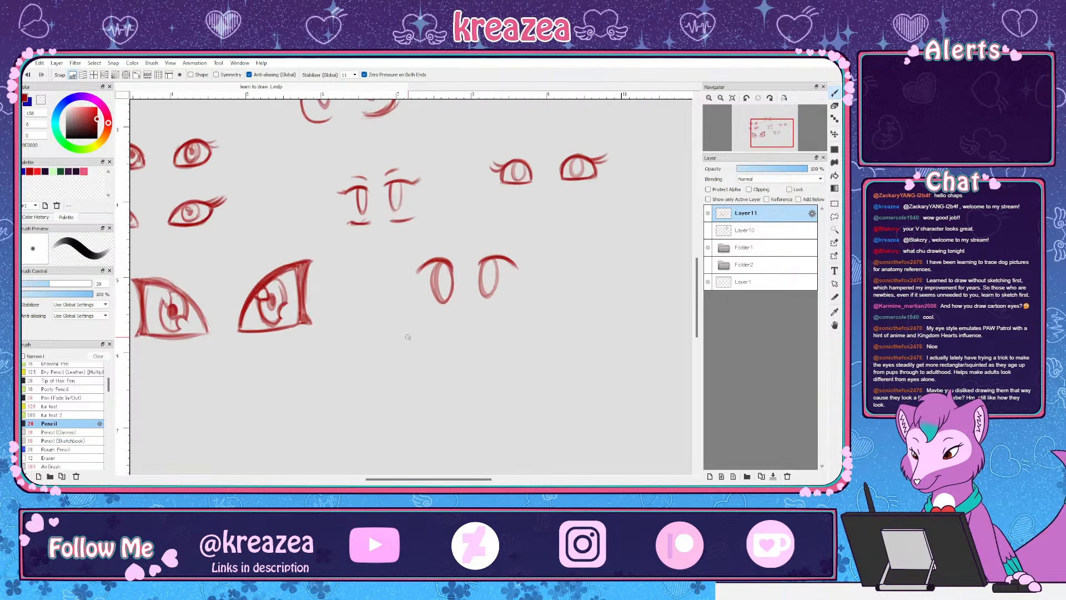
scroll(392, 346, "up", 1)
scroll(392, 346, "down", 1)
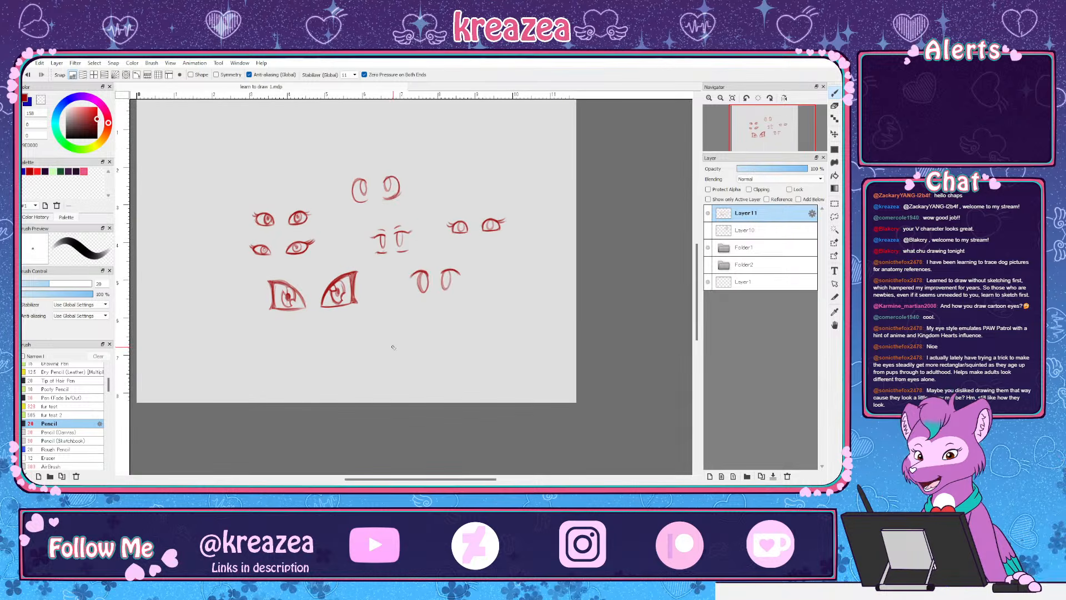
Compare the two lashed eye pairs with the remaining eye styles on the page
scroll(393, 348, "up", 1)
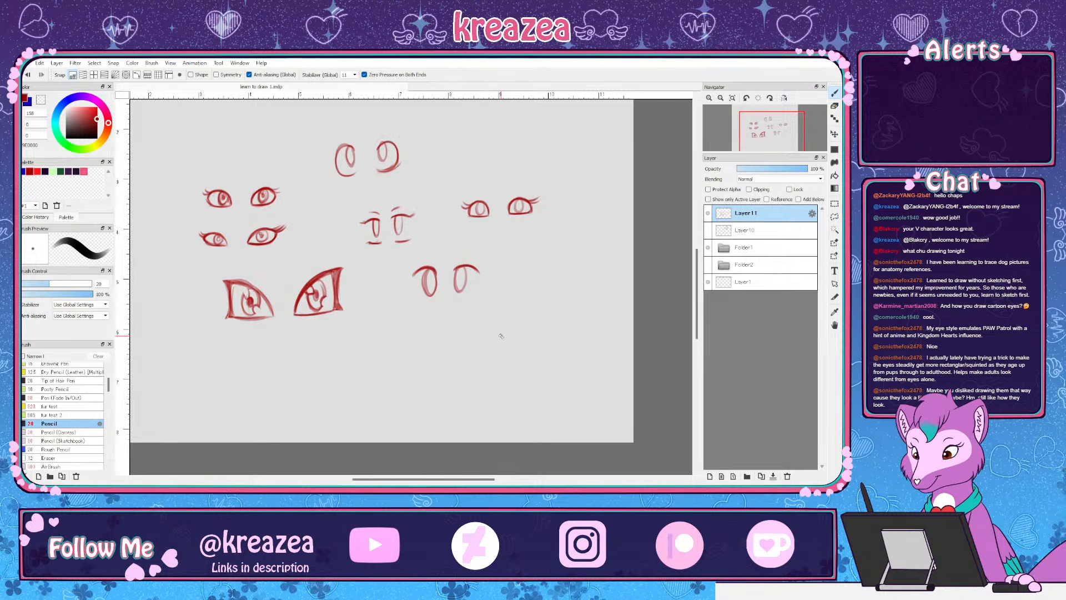
scroll(333, 283, "down", 1)
scroll(295, 273, "up", 2)
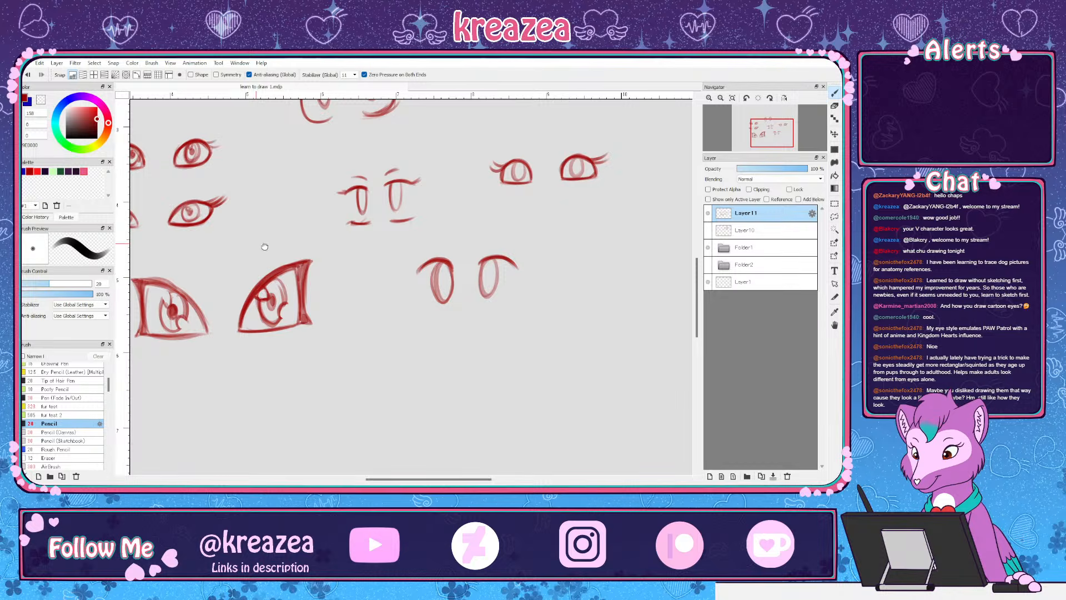
left_click_drag(294, 273, 500, 328)
scroll(459, 346, "up", 2)
scroll(458, 346, "up", 2)
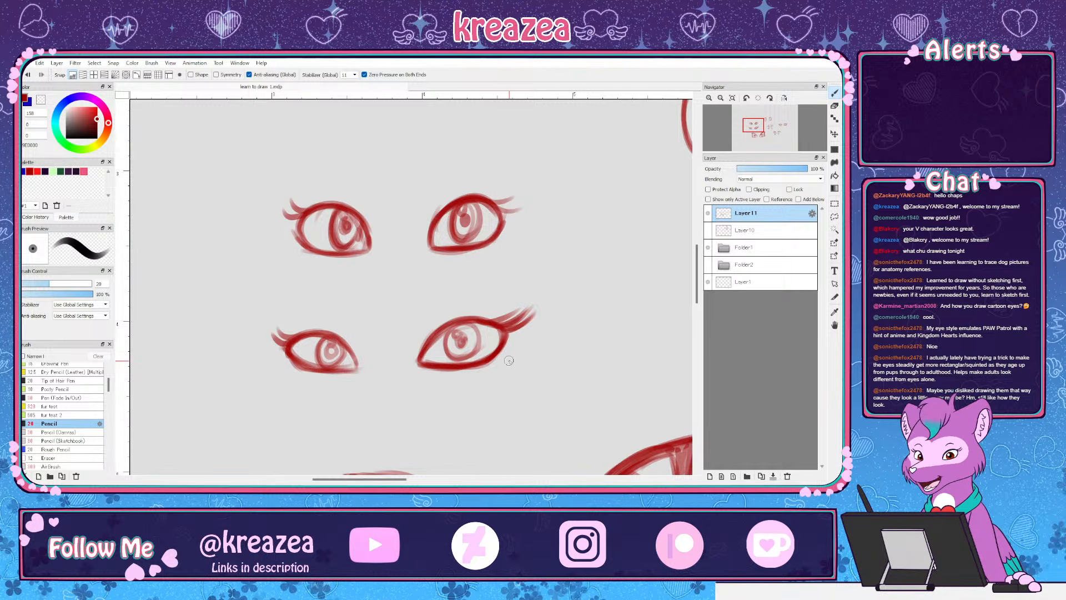
scroll(555, 350, "down", 2)
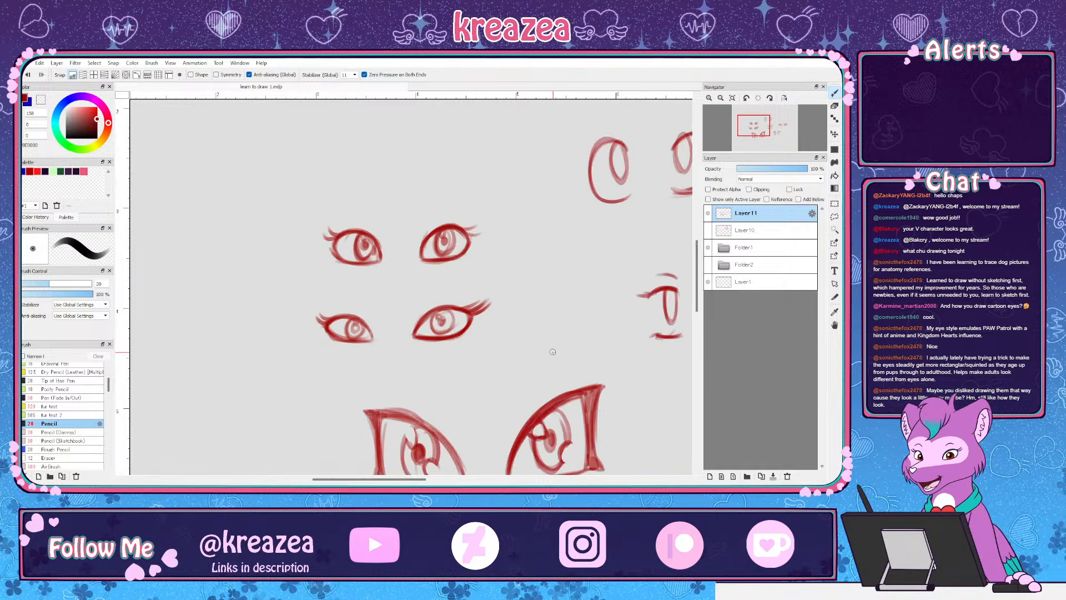
scroll(553, 351, "down", 2)
left_click_drag(675, 353, 500, 333)
scroll(564, 337, "down", 3)
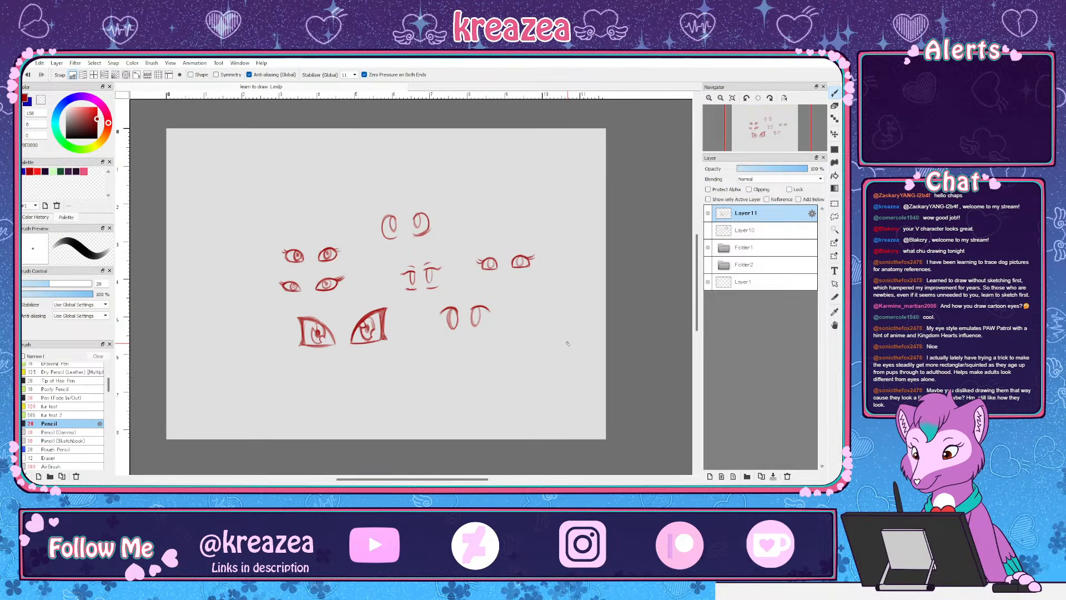
scroll(567, 343, "up", 1)
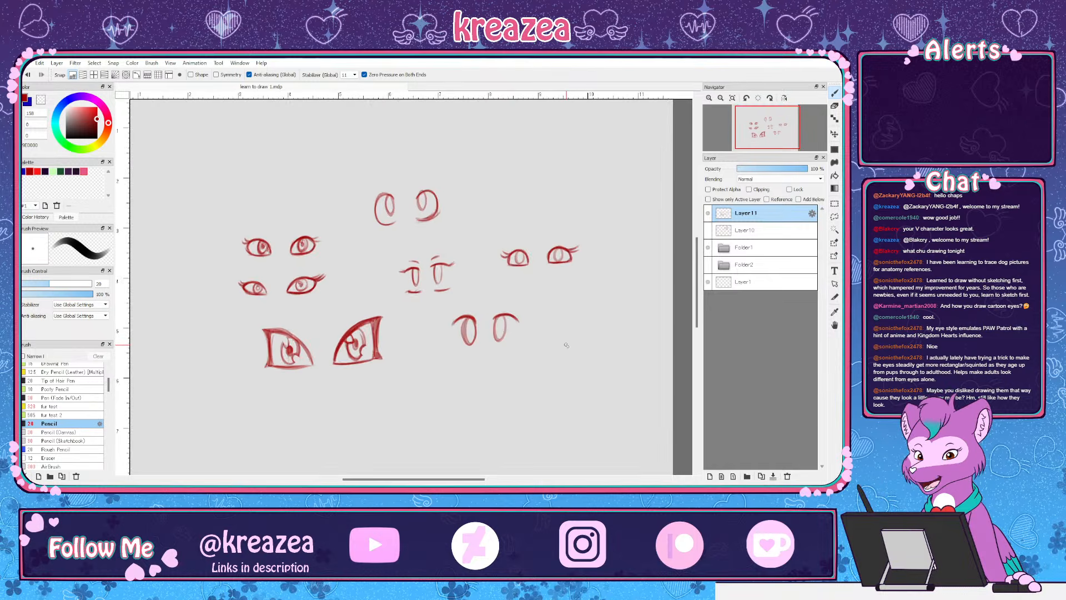
scroll(566, 344, "up", 1)
scroll(566, 345, "down", 1)
scroll(565, 346, "up", 1)
scroll(566, 345, "down", 1)
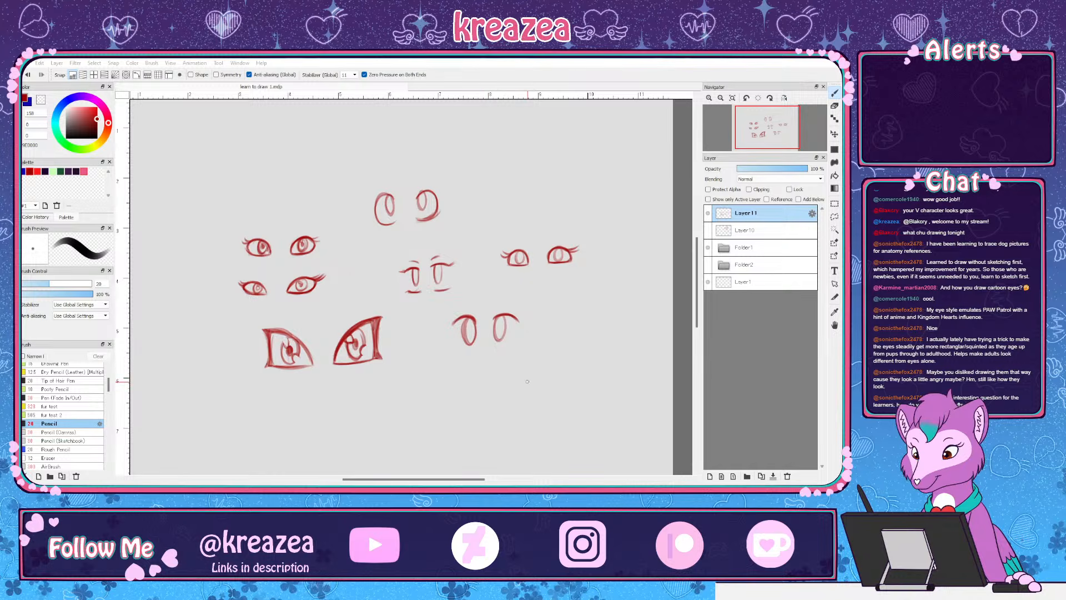
left_click_drag(471, 373, 505, 393)
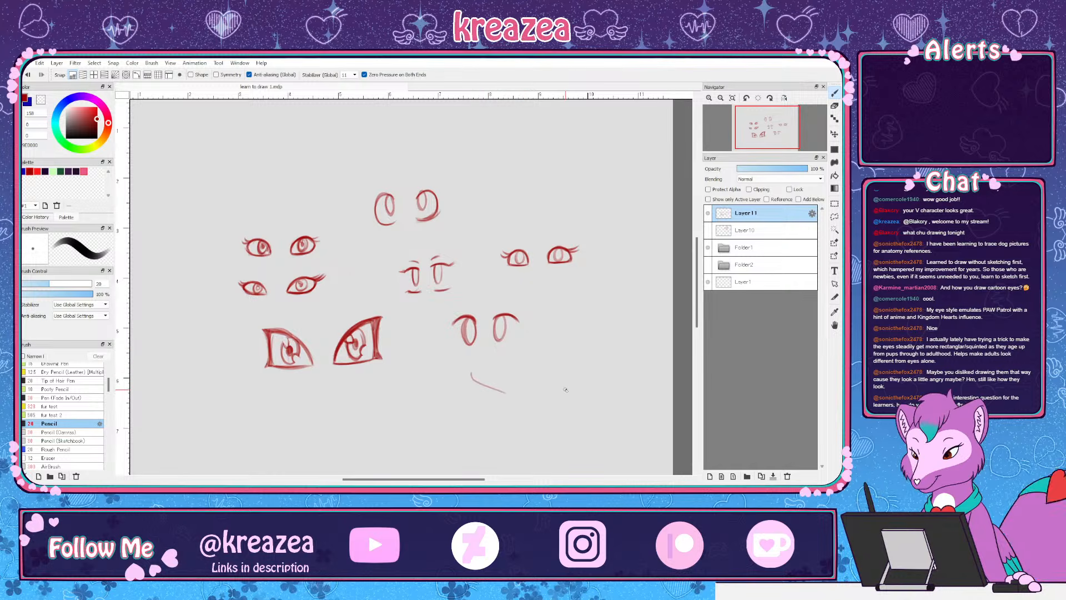
key("ctrl+z")
key("ctrl+minus")
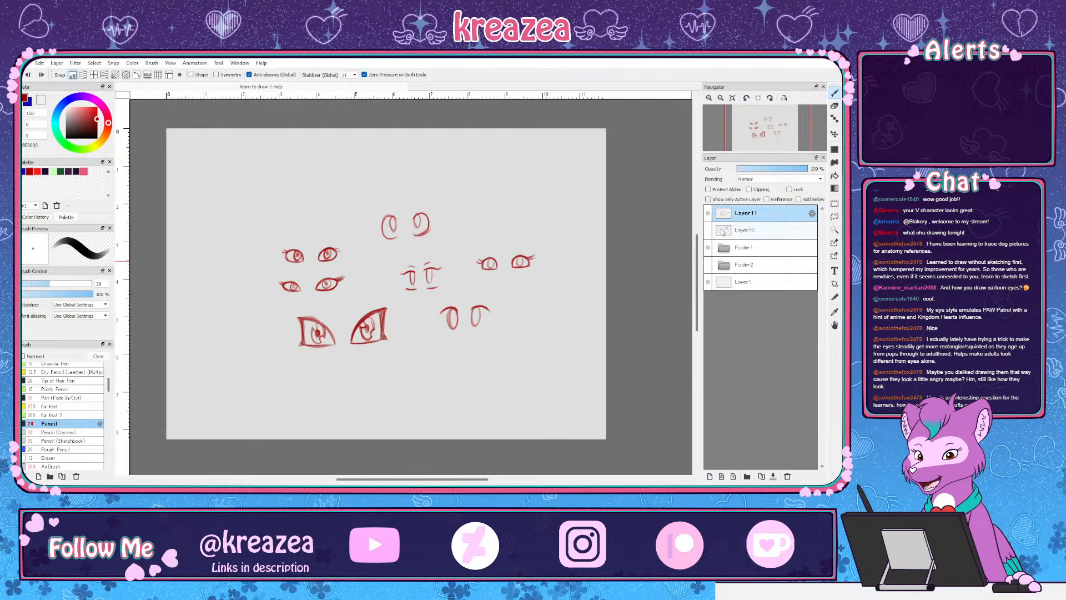
Add a new layer above the eye sketches and hide the eye sketch layer, Layer11
left_click(711, 476)
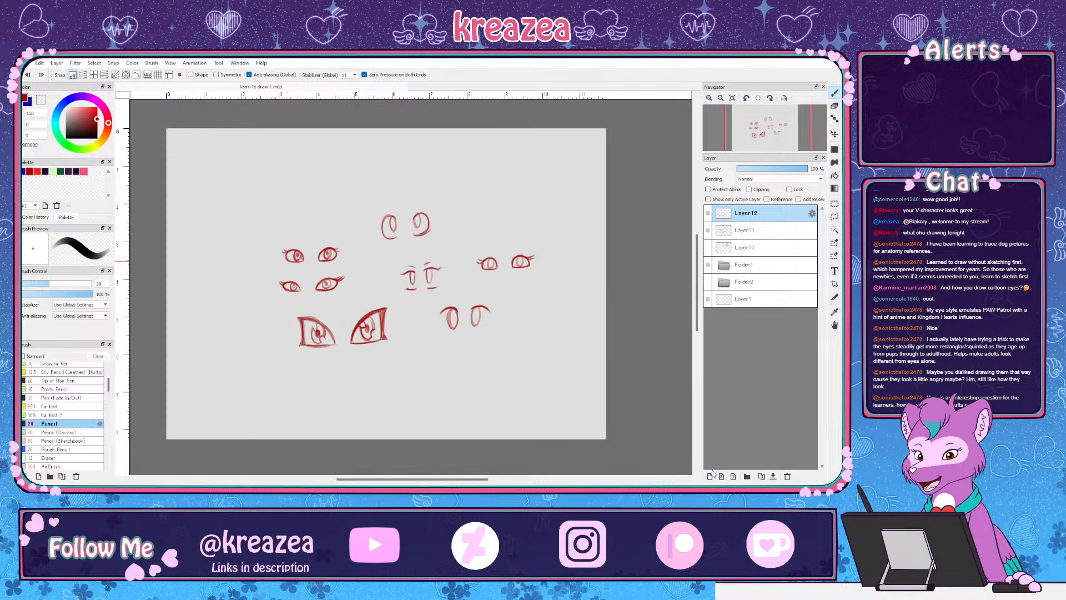
left_click(708, 230)
scroll(421, 314, "up", 2)
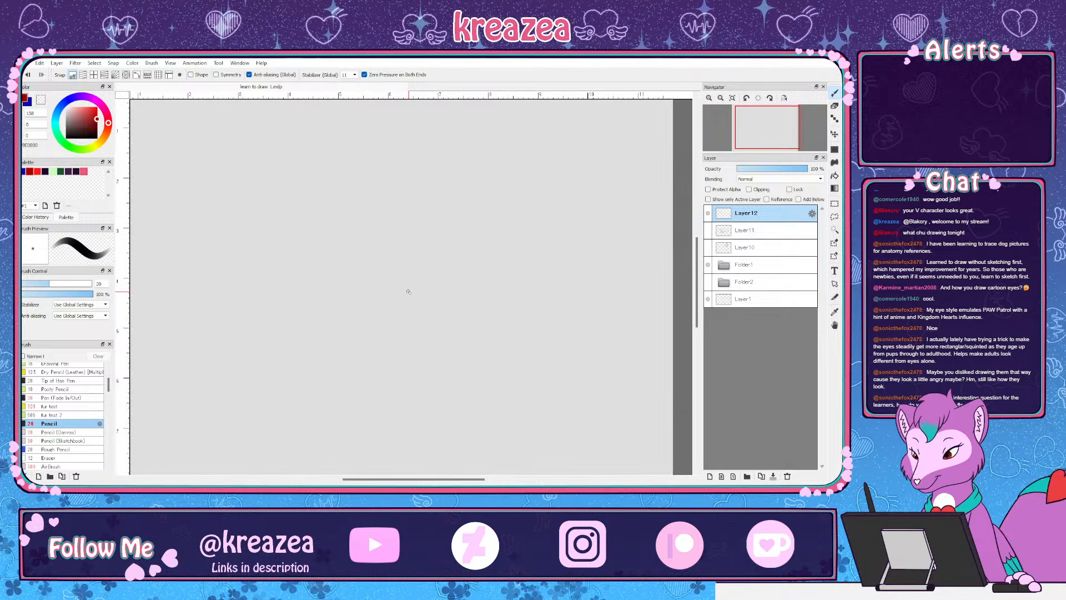
Draw a large circle in the upper part of the blank canvas
left_click_drag(383, 275, 402, 286)
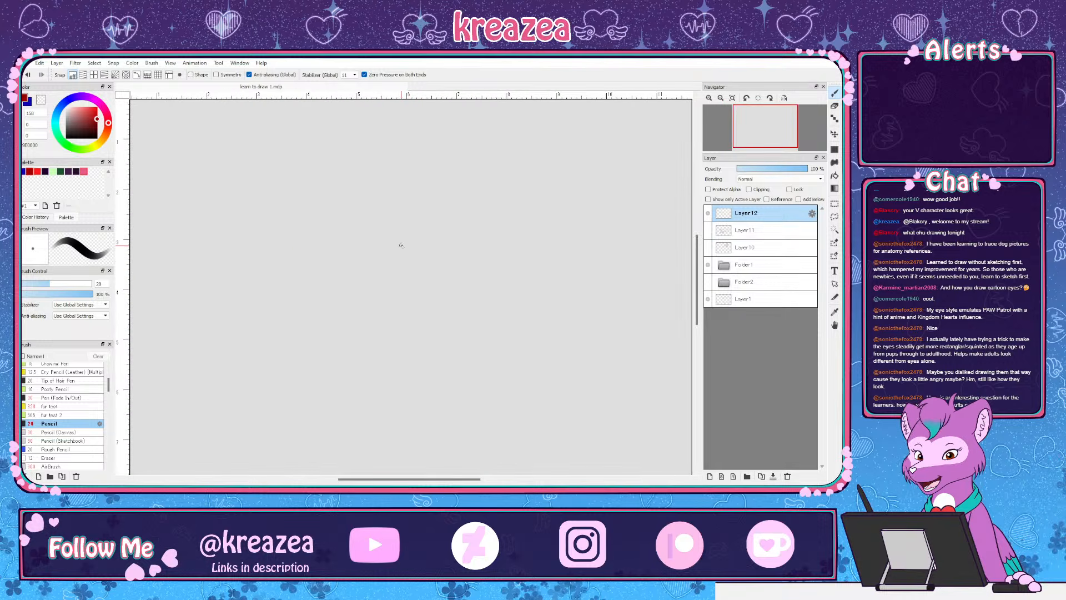
mouse_move(329, 201)
left_mouse_down()
mouse_move(372, 290)
mouse_move(366, 193)
left_mouse_up()
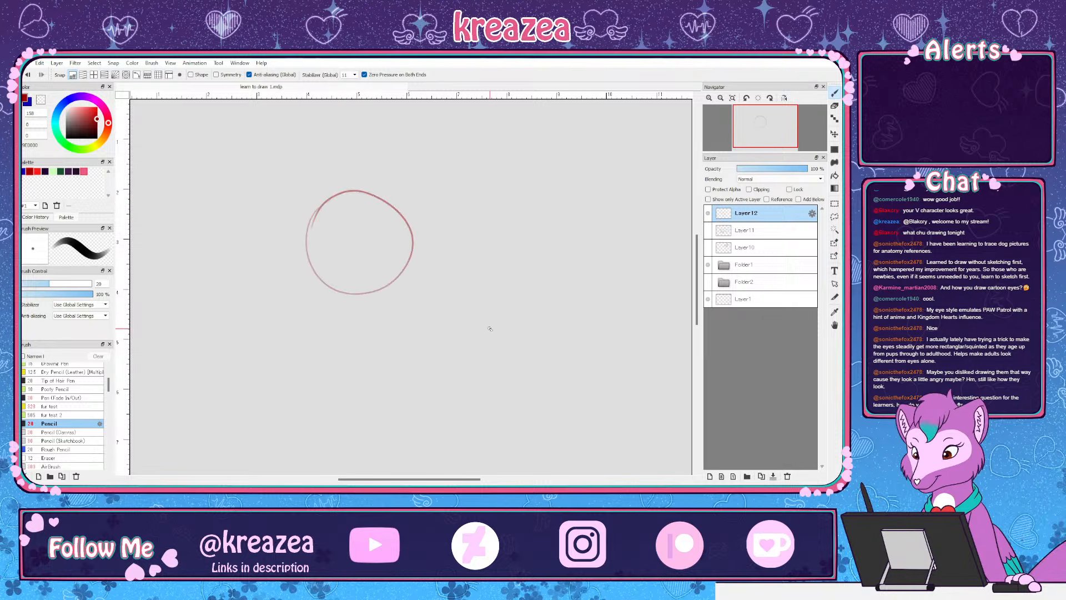
left_click_drag(508, 306, 486, 283)
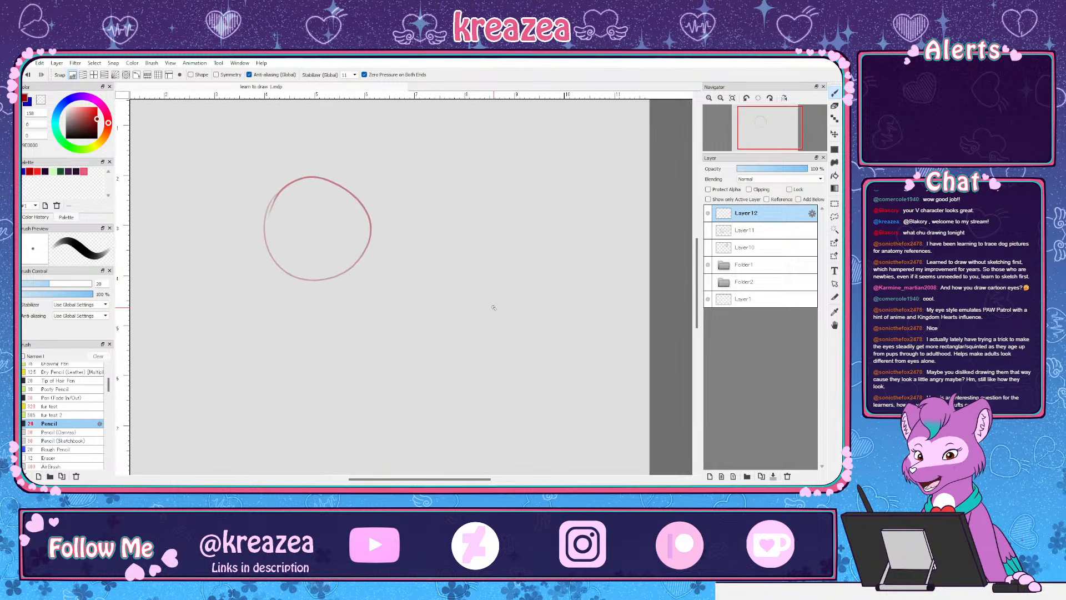
Draw a curly fur edge with curled tips to the right of the circle and a spiky, straight fur edge below it
scroll(500, 230, "up", 2)
left_click_drag(508, 224, 476, 238)
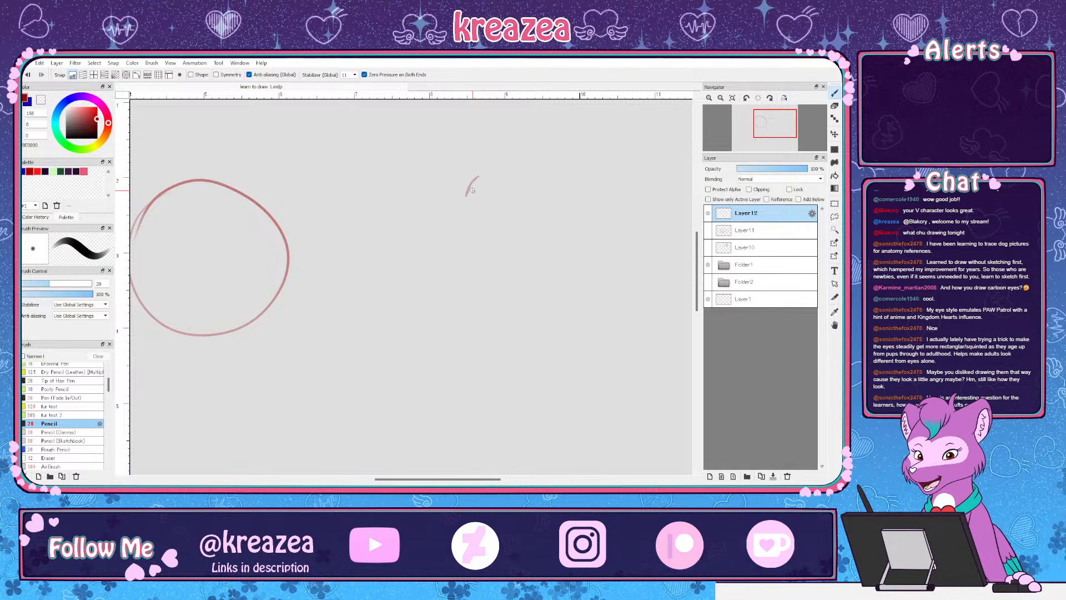
mouse_move(477, 176)
left_mouse_down()
mouse_move(460, 208)
mouse_move(443, 212)
mouse_move(456, 220)
mouse_move(450, 279)
left_mouse_up()
mouse_move(484, 348)
left_mouse_down()
mouse_move(456, 265)
mouse_move(447, 329)
left_mouse_up()
left_click_drag(466, 287, 455, 345)
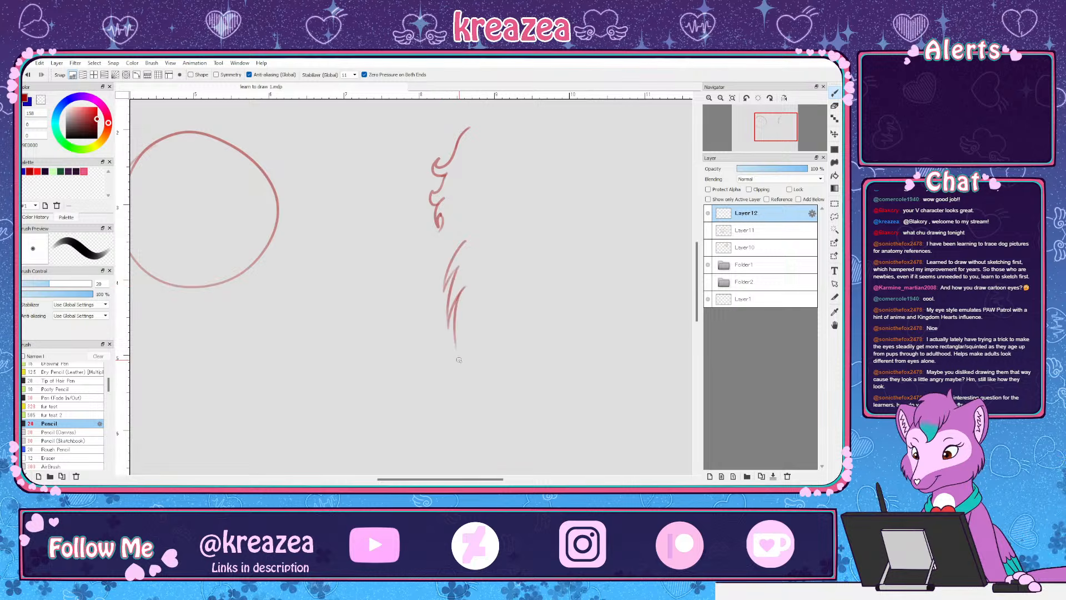
Draw a cluster of curved, pointed fur tufts to the right of the curly and spiky fur edges
left_click_drag(522, 269, 474, 267)
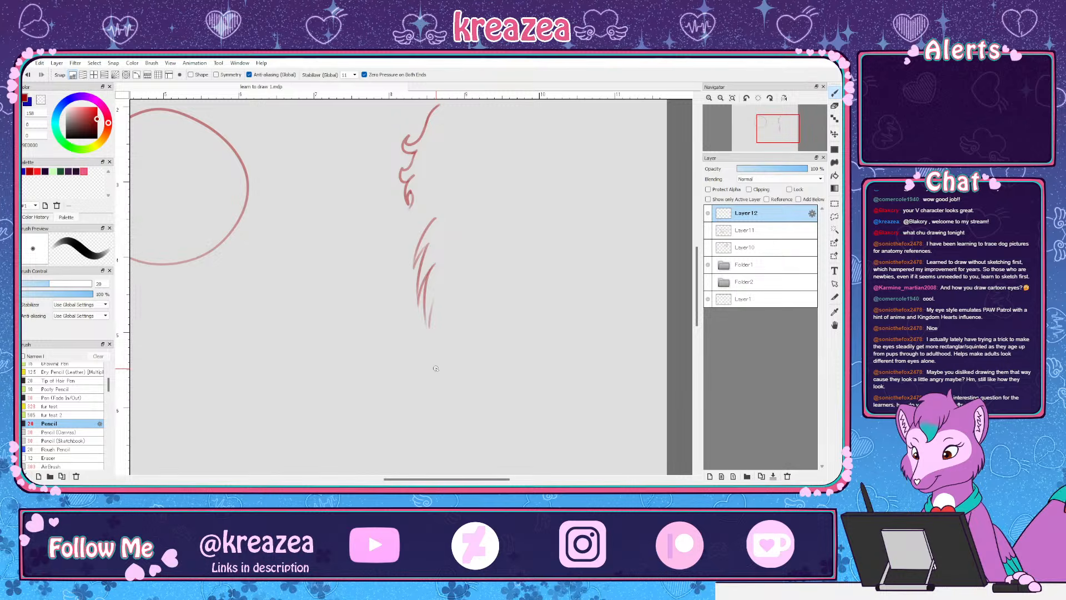
mouse_move(494, 282)
left_mouse_down()
mouse_move(483, 305)
mouse_move(481, 290)
left_mouse_up()
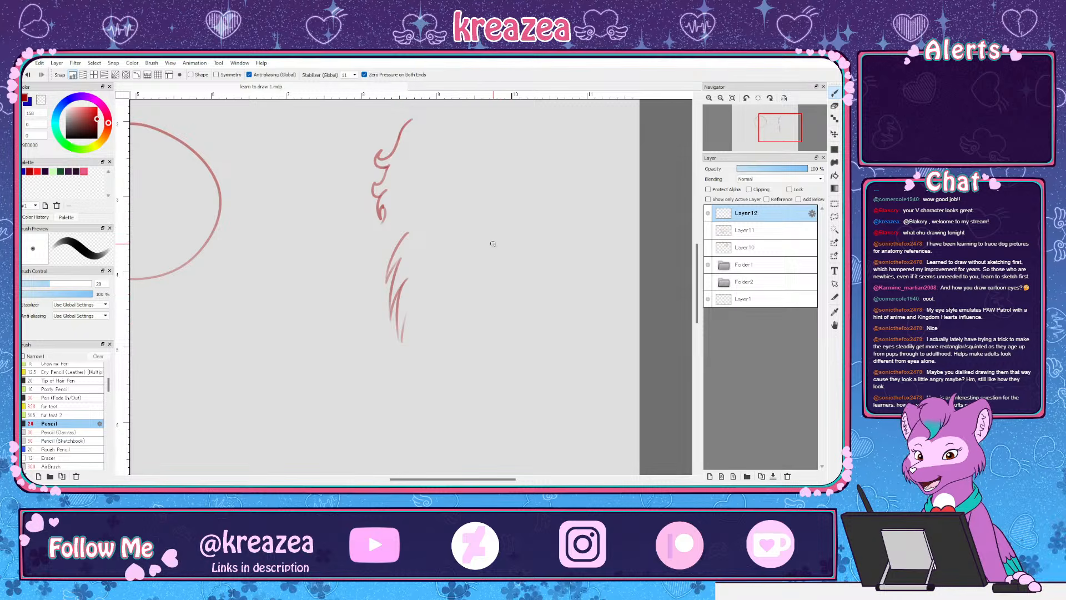
left_click_drag(493, 244, 463, 291)
mouse_move(490, 199)
left_mouse_down()
mouse_move(492, 161)
mouse_move(442, 187)
mouse_move(426, 238)
left_mouse_up()
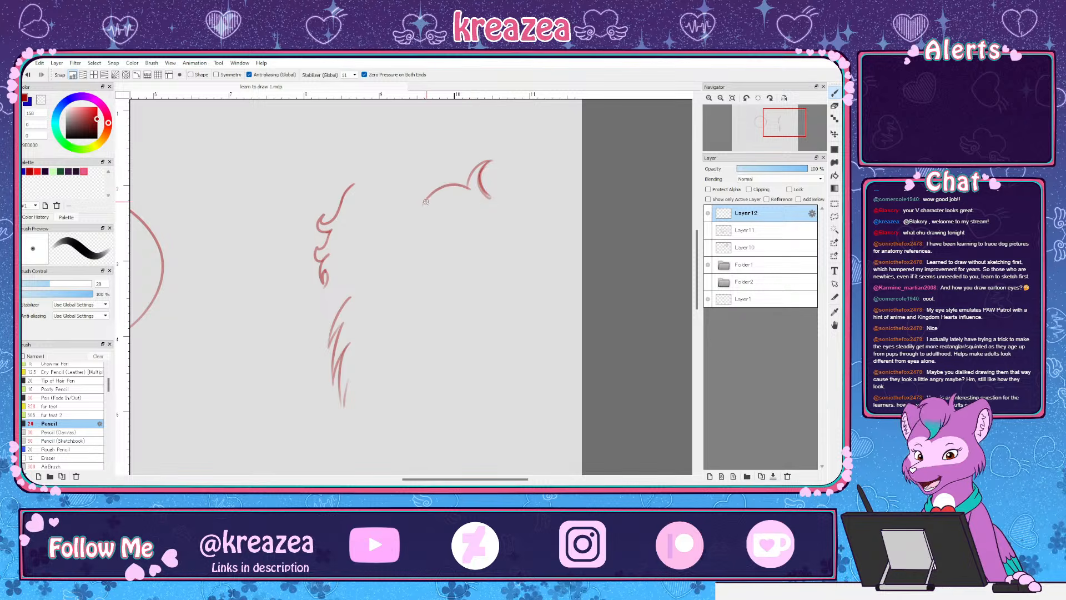
mouse_move(445, 199)
left_mouse_down()
mouse_move(427, 252)
mouse_move(434, 246)
mouse_move(435, 282)
mouse_move(462, 236)
left_mouse_up()
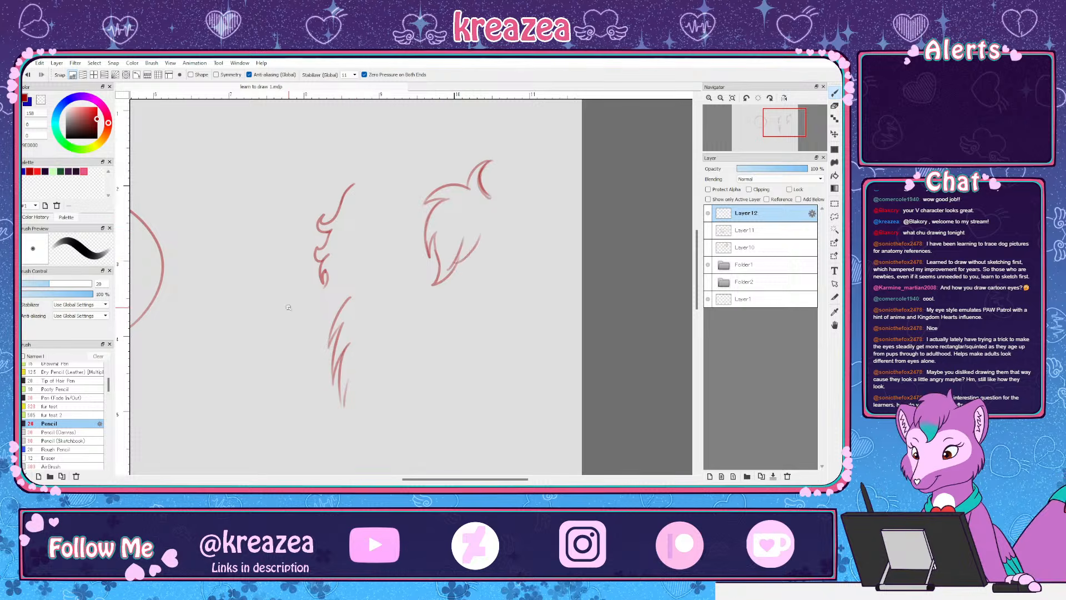
Sketch tapered fur strokes along the upper-left edge of the large circle and undo the last two strokes
mouse_move(288, 307)
left_mouse_down()
mouse_move(410, 278)
mouse_move(433, 298)
mouse_move(435, 281)
left_mouse_up()
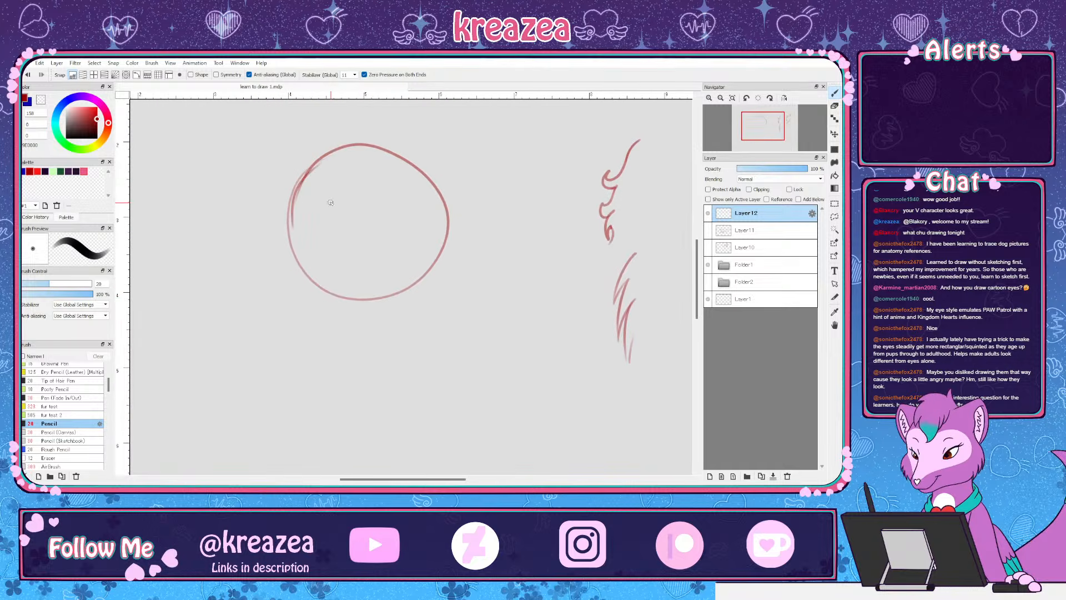
left_click_drag(327, 212, 326, 222)
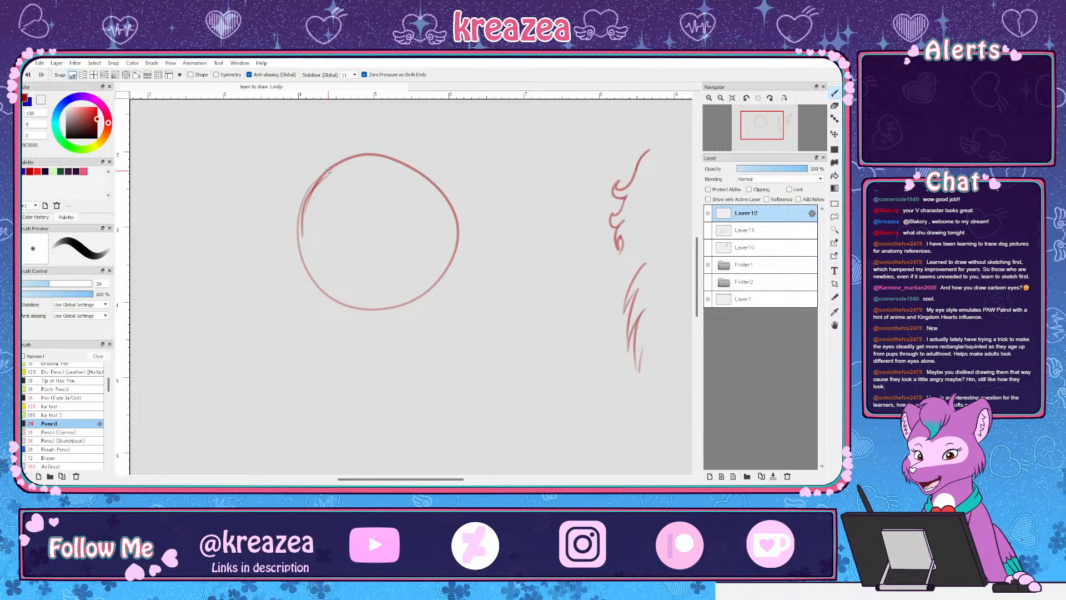
left_click_drag(326, 171, 288, 234)
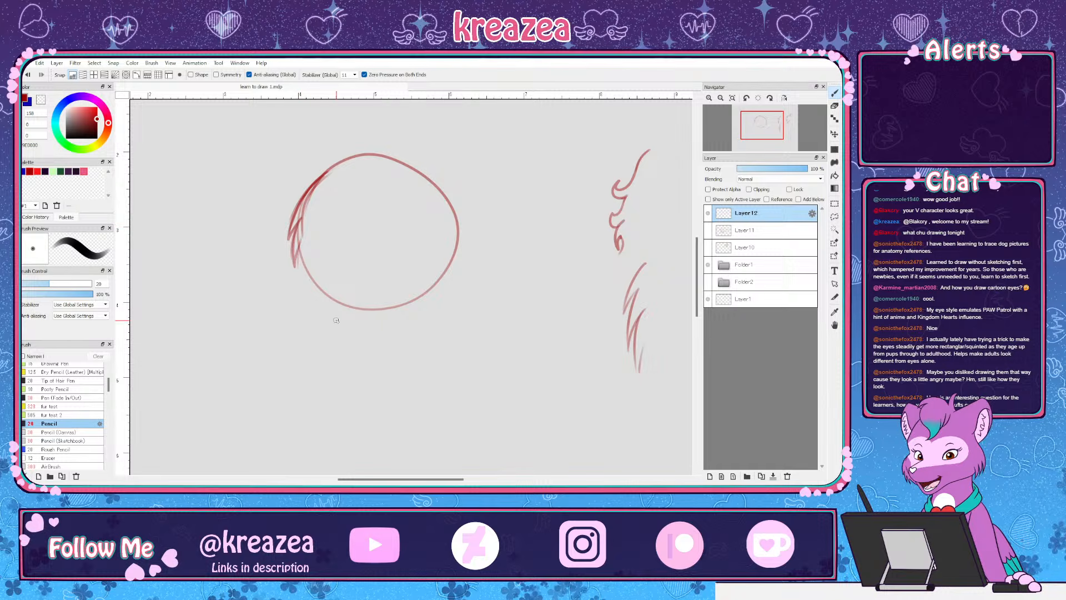
key("ctrl+z")
key("ctrl+z")
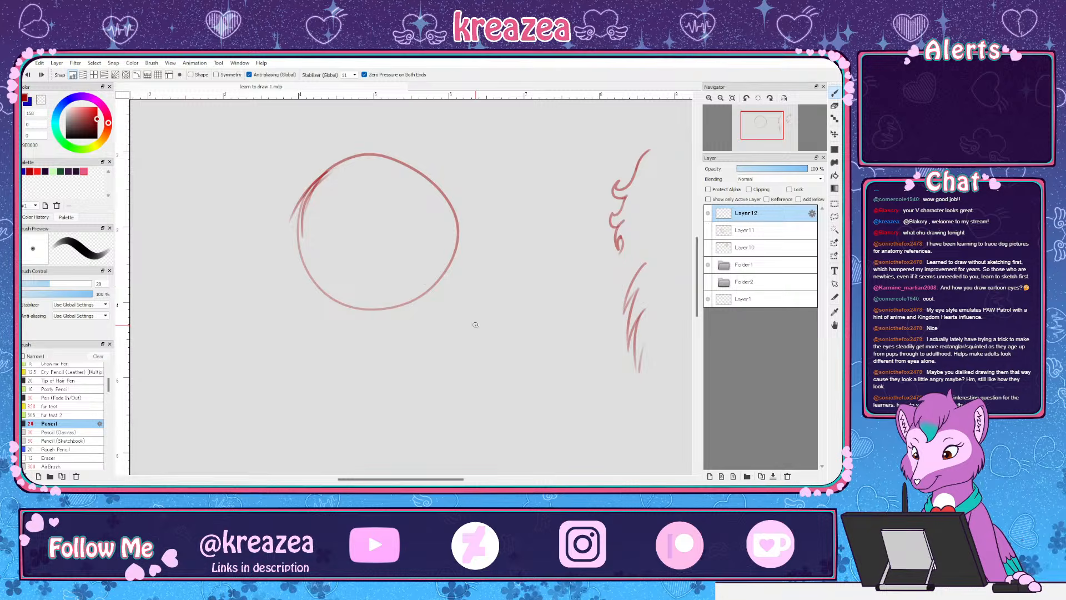
Lasso the large circle, move it up and to the left on the canvas, and deselect it
scroll(475, 326, "down", 2)
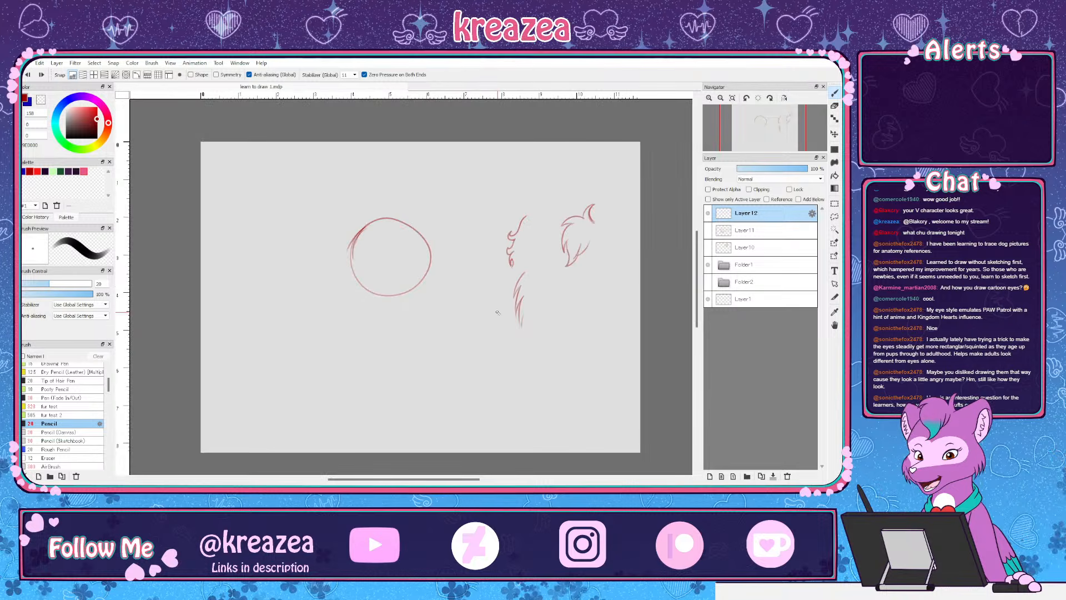
left_click(834, 217)
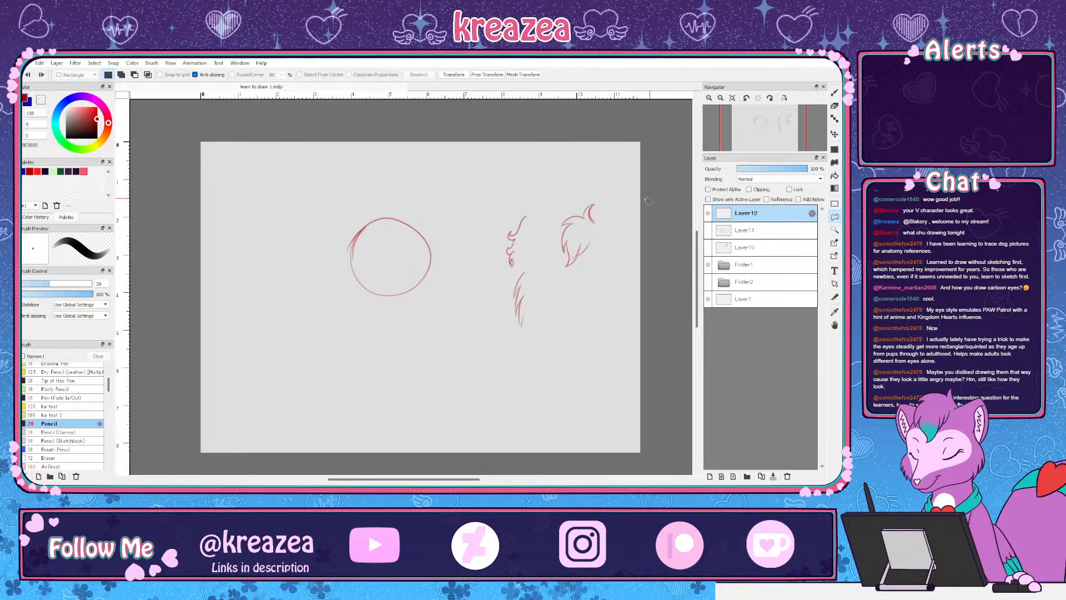
mouse_move(384, 213)
left_mouse_down()
mouse_move(355, 302)
mouse_move(389, 203)
left_mouse_up()
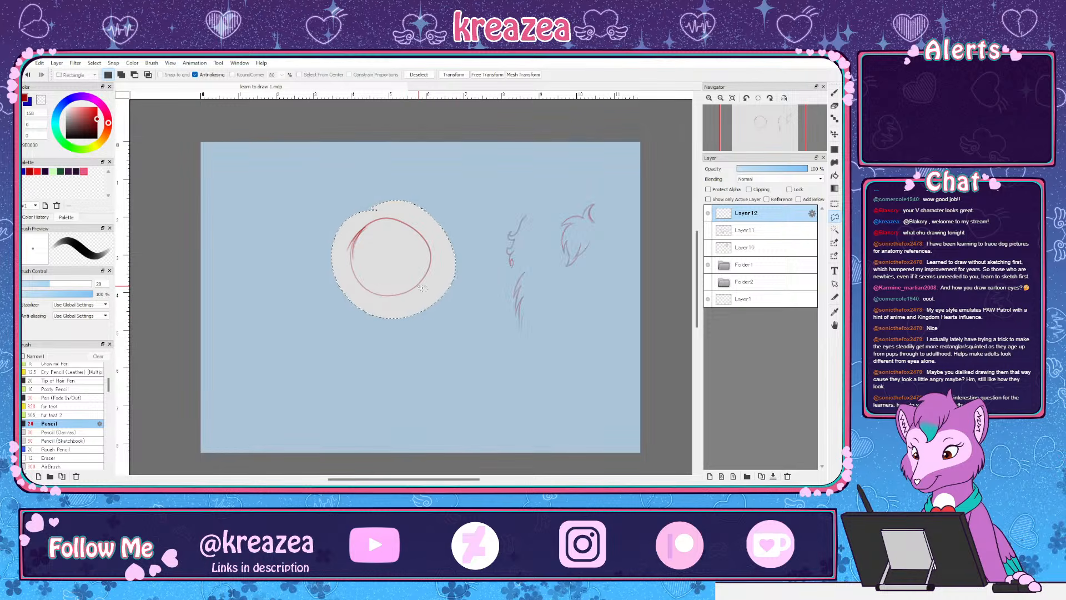
key("ctrl+t")
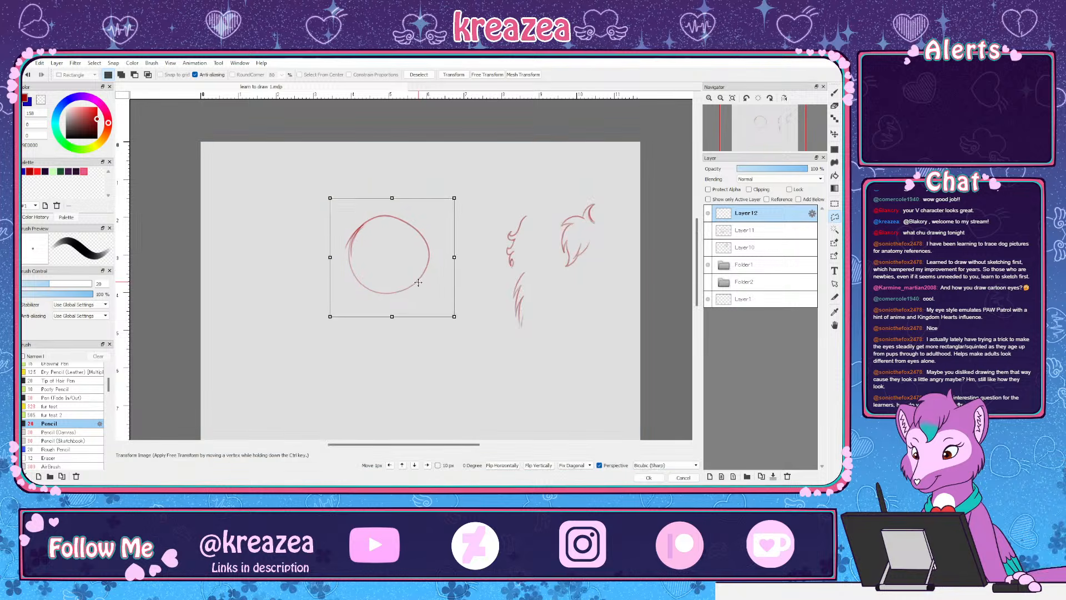
left_click_drag(418, 282, 395, 254)
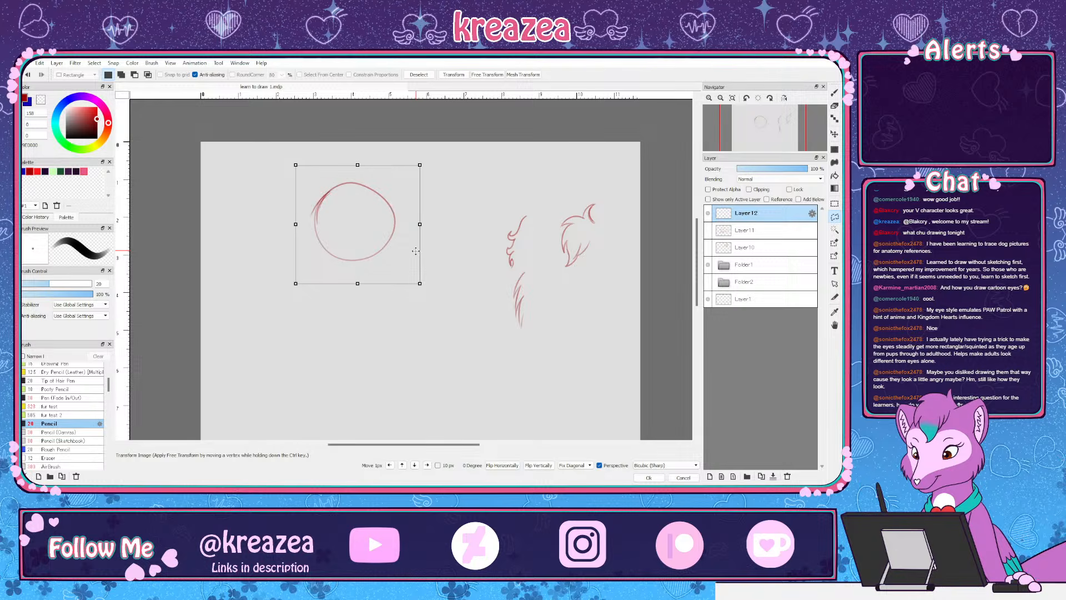
key("Return")
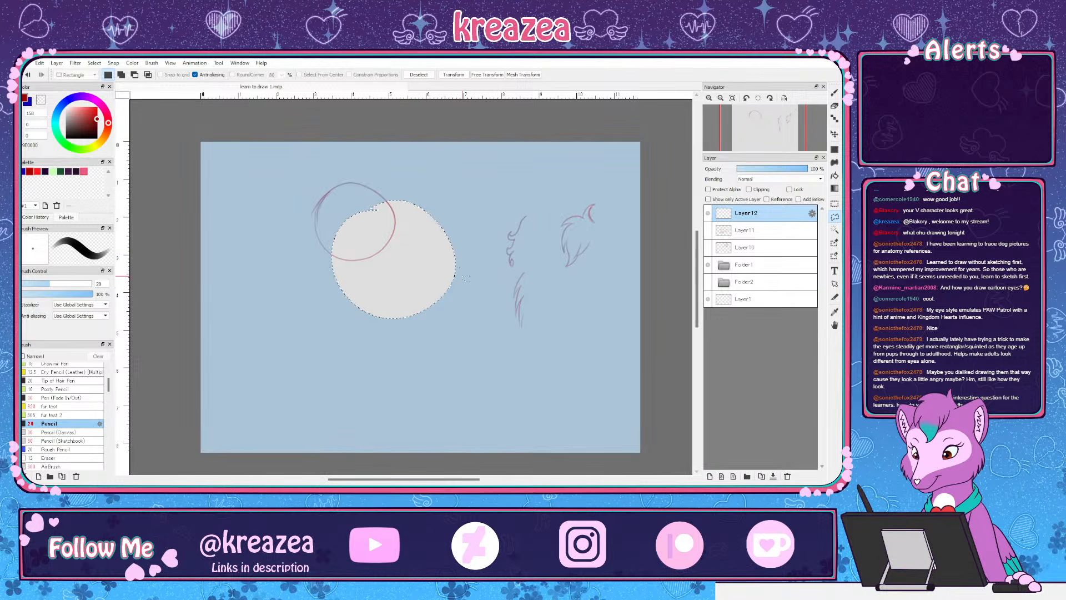
left_click(444, 334)
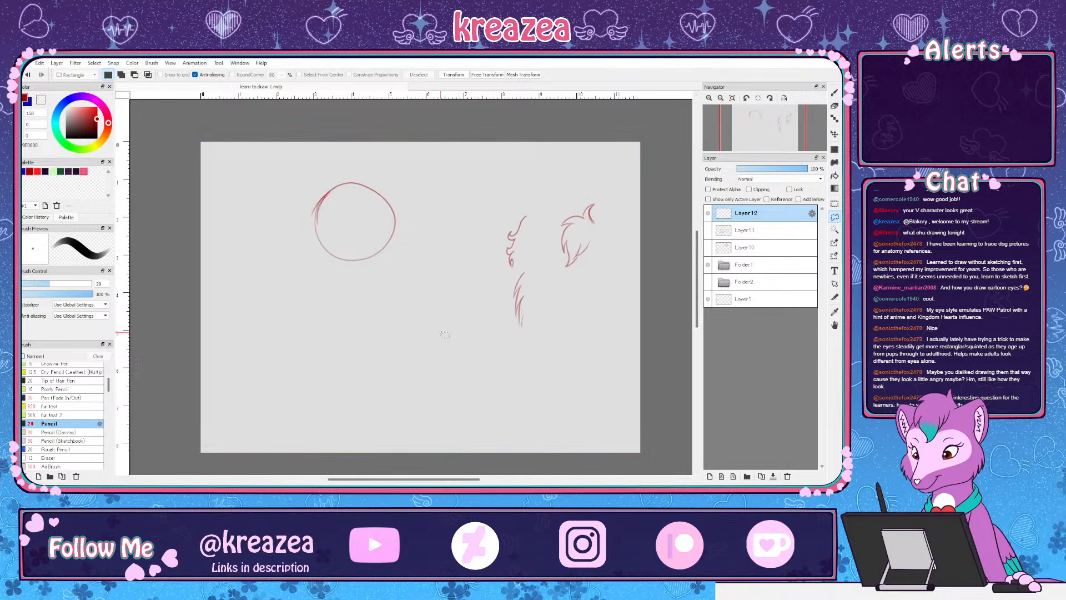
Draw two smaller circles side by side below the large circle with a slightly thicker pencil
key("b")
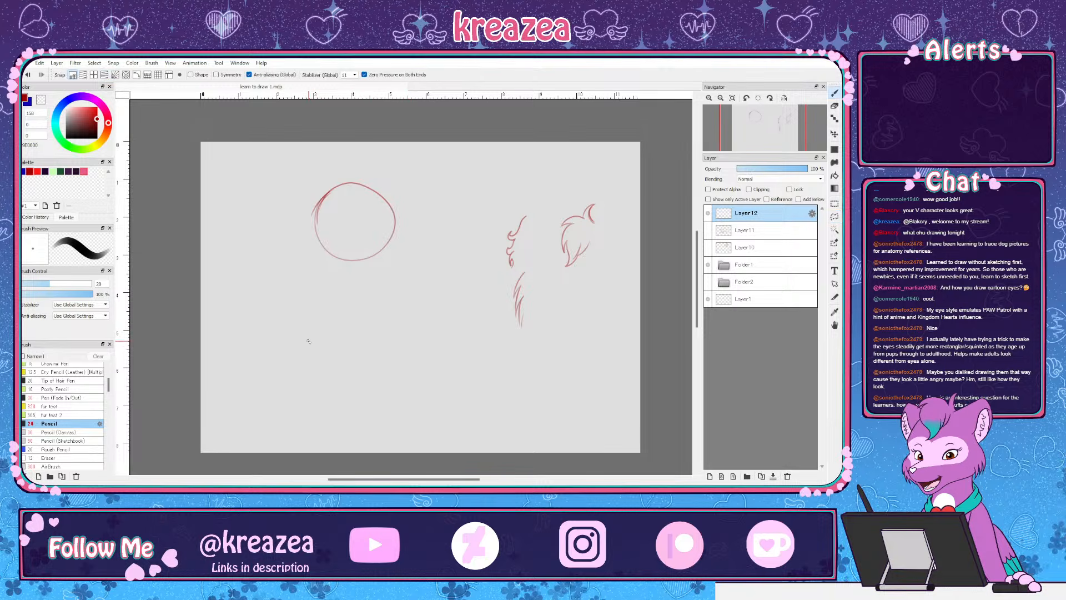
mouse_move(318, 353)
left_mouse_down()
mouse_move(283, 327)
mouse_move(311, 372)
mouse_move(300, 324)
mouse_move(291, 383)
left_mouse_up()
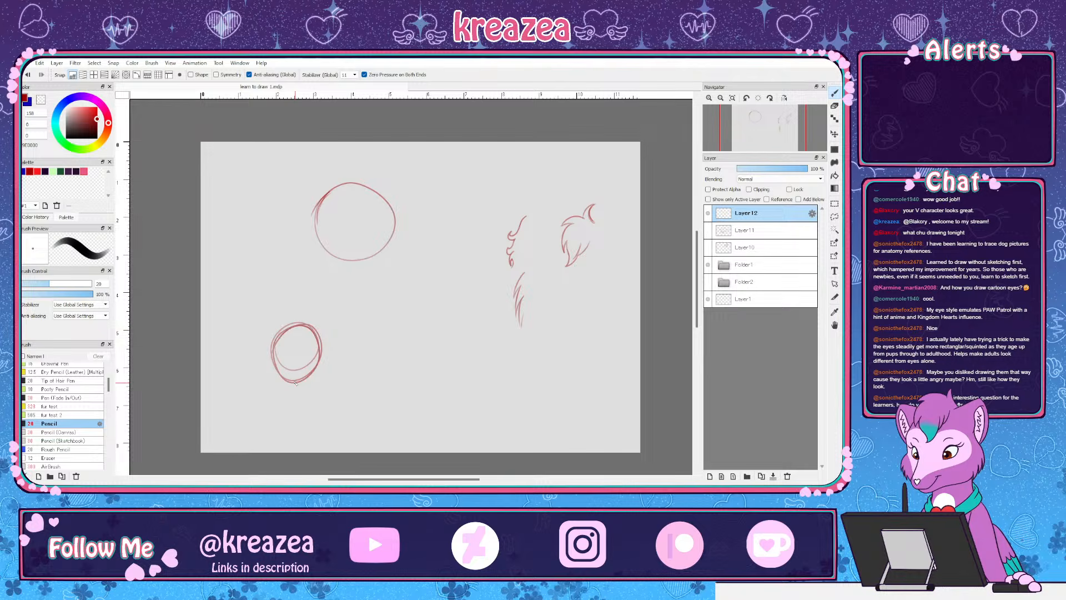
key("ctrl+z")
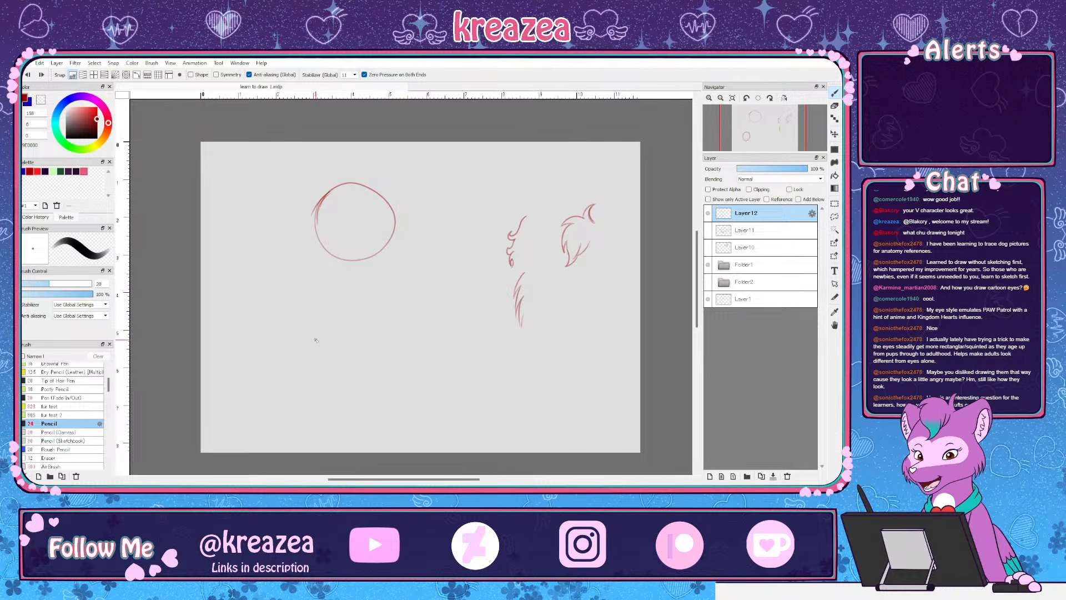
left_click_drag(267, 340, 286, 382)
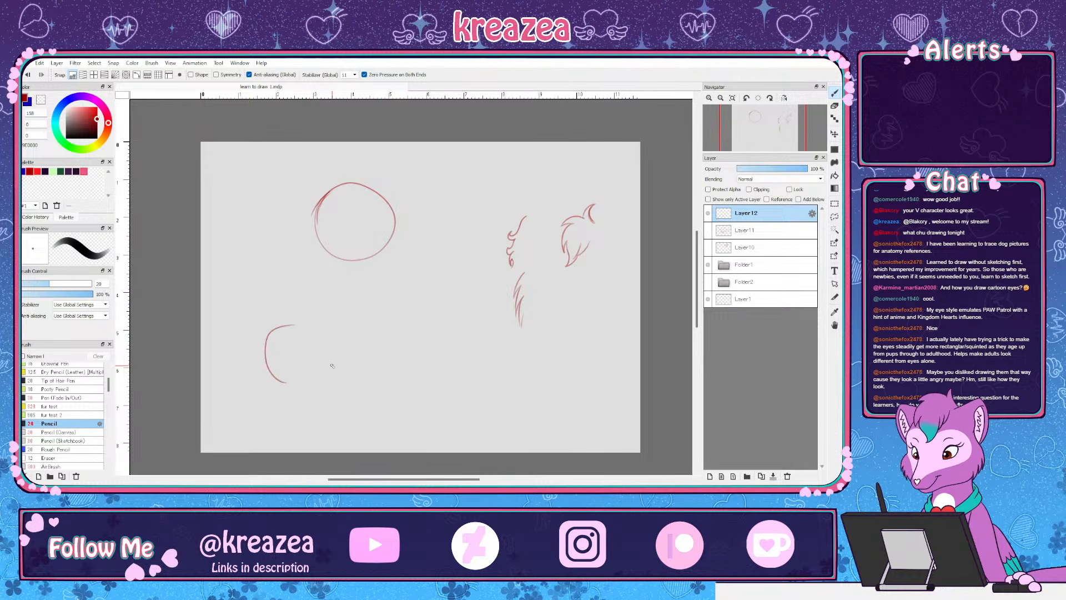
key("bracketright")
key("bracketright")
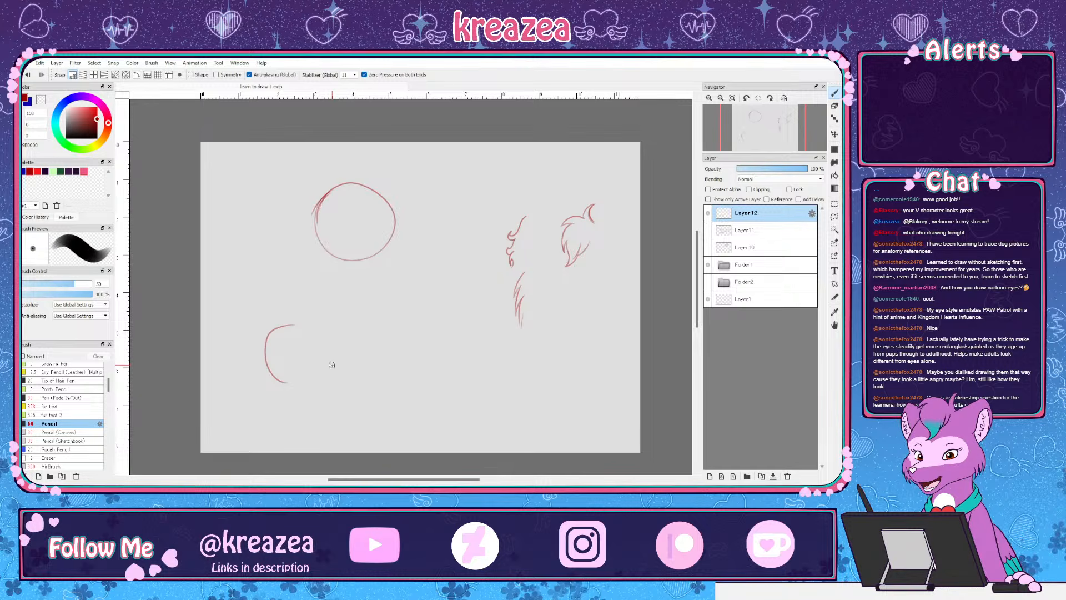
key("bracketleft")
key("bracketleft")
key("bracketleft")
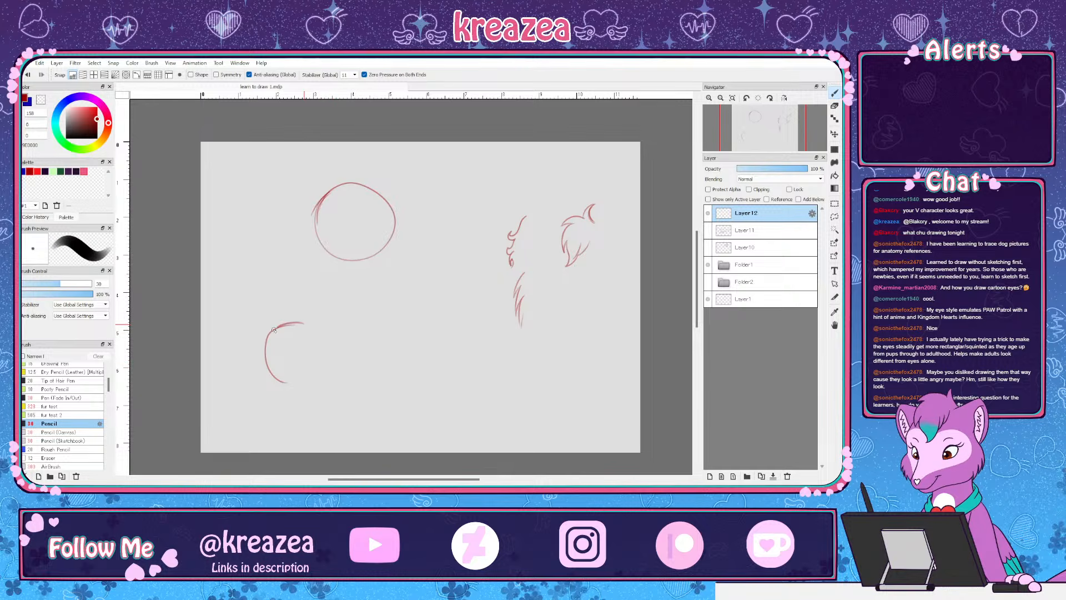
mouse_move(286, 382)
left_mouse_down()
mouse_move(312, 378)
mouse_move(326, 336)
mouse_move(308, 318)
left_mouse_up()
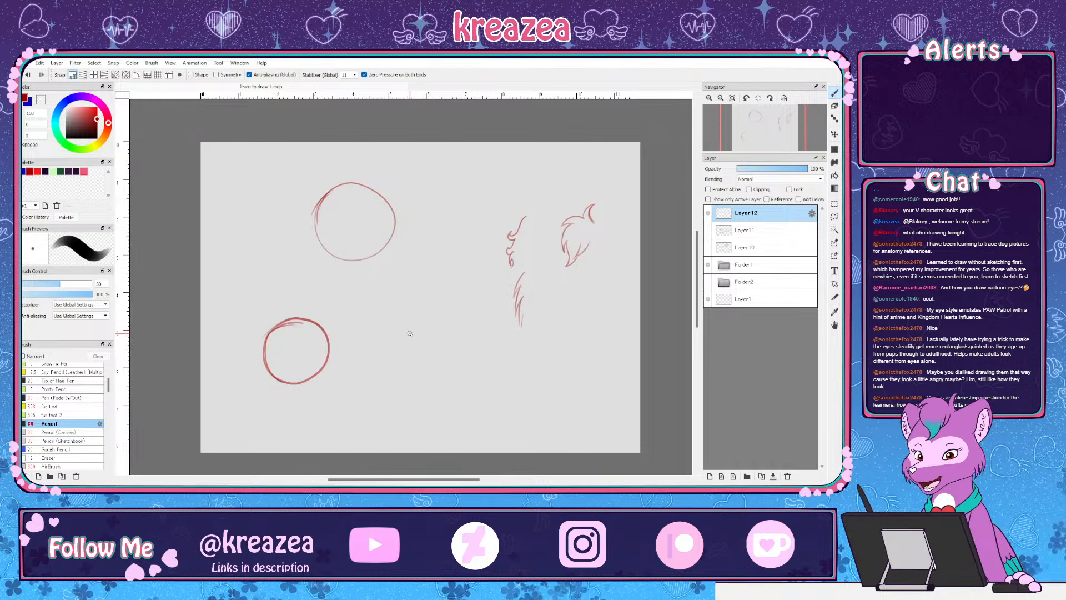
mouse_move(422, 322)
left_mouse_down()
mouse_move(455, 367)
mouse_move(451, 328)
left_mouse_up()
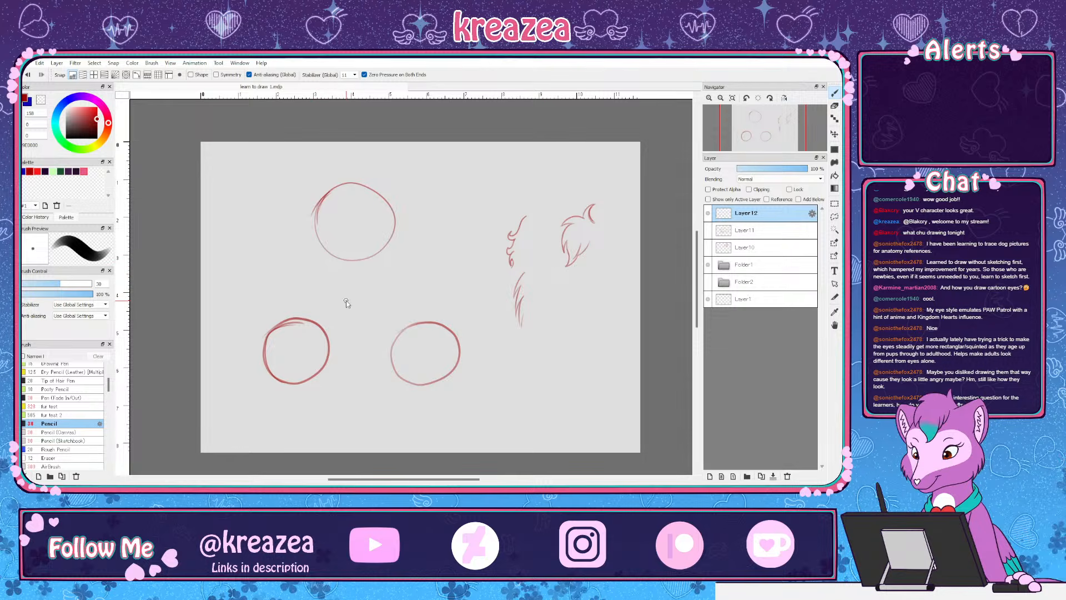
Reduce the pencil size and add short, downward-pointing fur strokes along the left edge of the large circle
key("bracketleft")
key("bracketleft")
key("bracketleft")
key("bracketright")
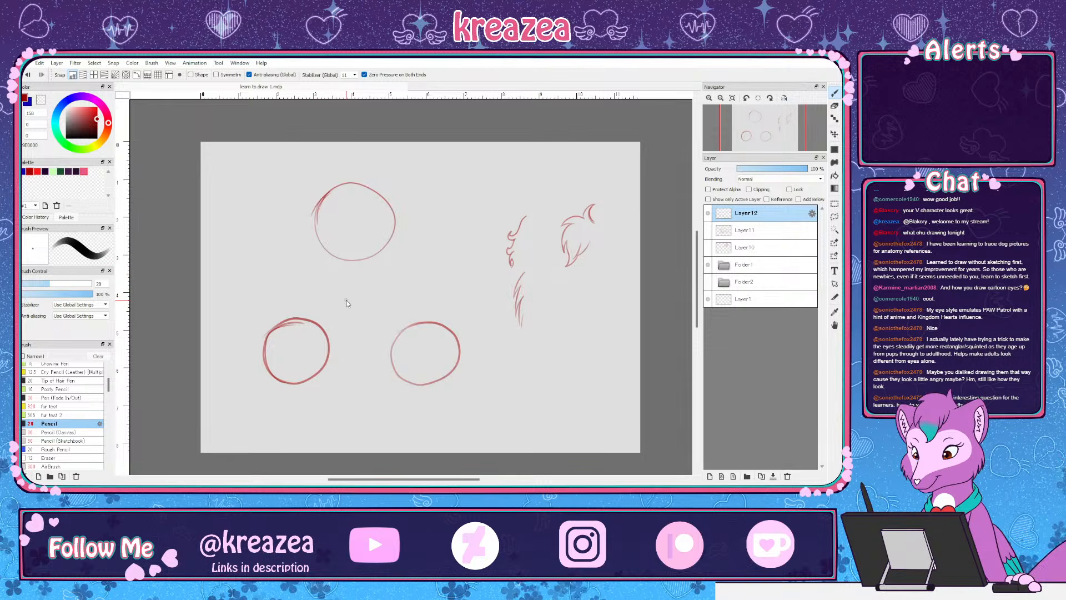
key("ctrl+plus")
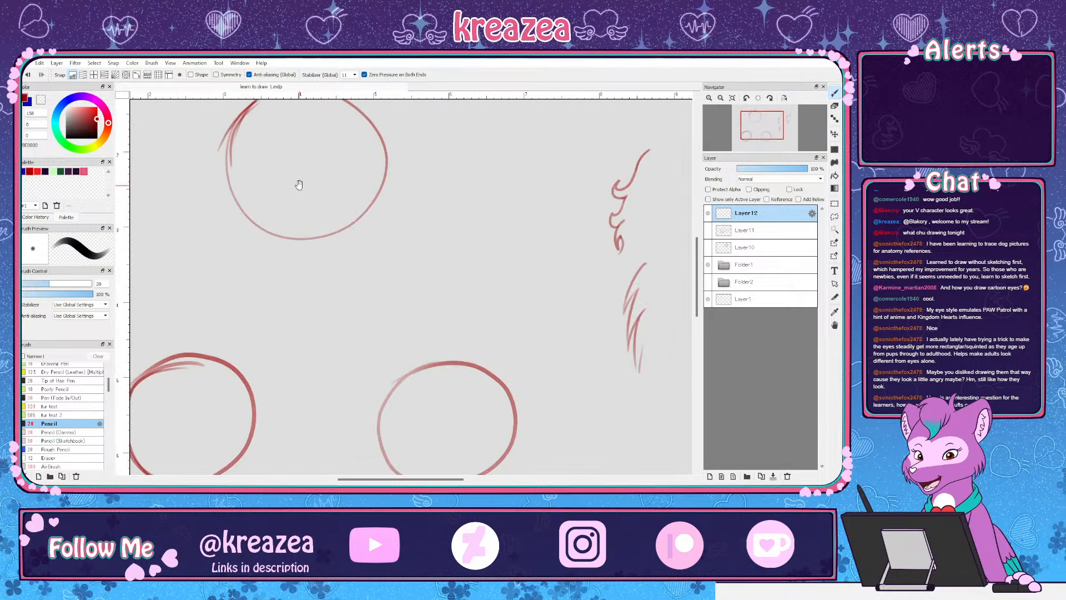
left_click_drag(299, 184, 368, 281)
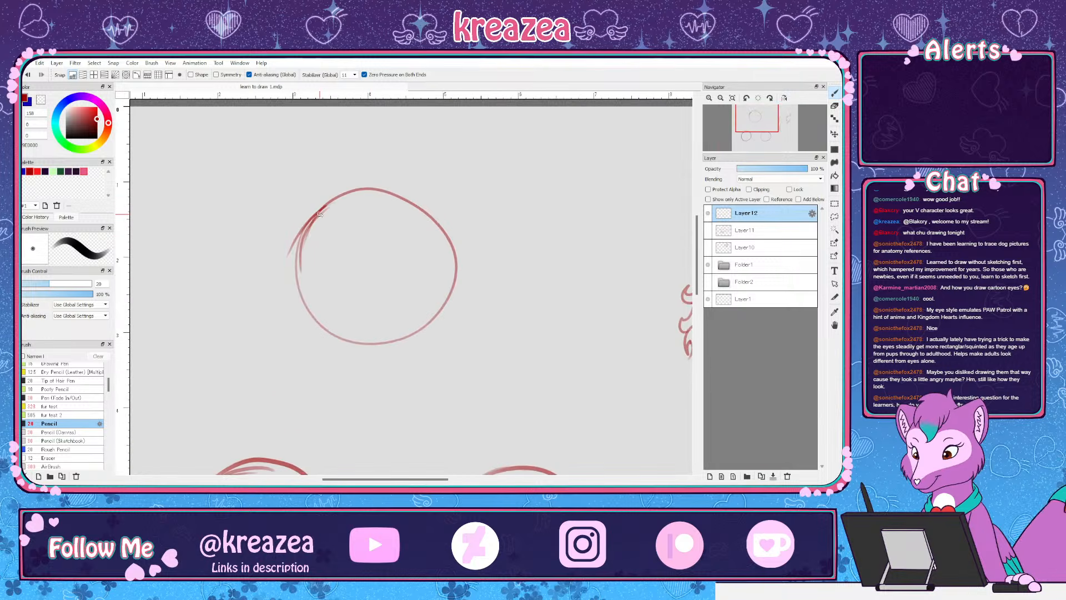
mouse_move(314, 213)
left_mouse_down()
mouse_move(287, 264)
mouse_move(291, 253)
left_mouse_up()
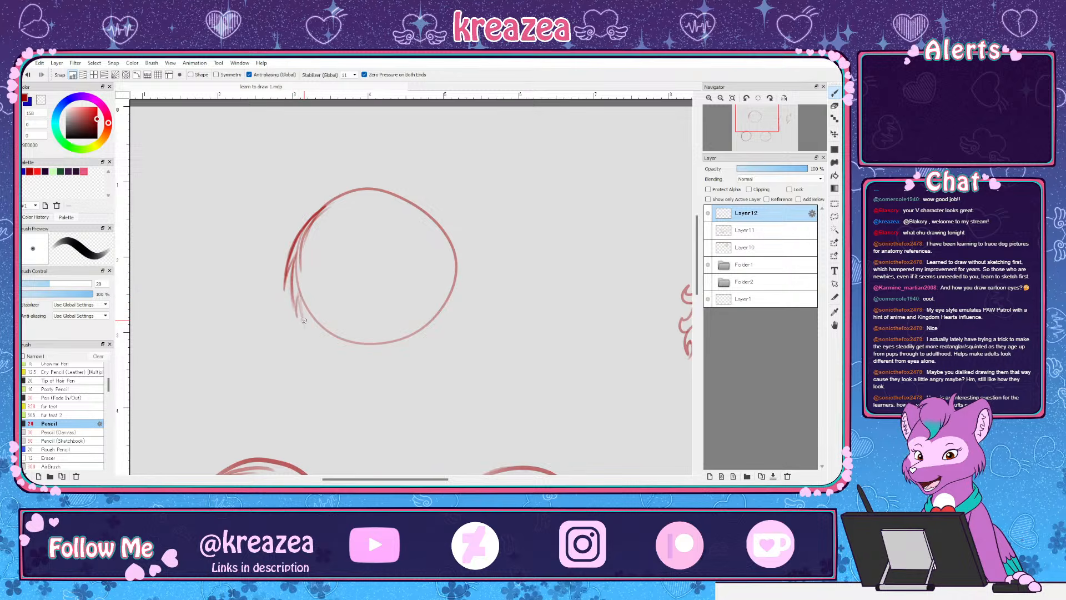
left_click_drag(309, 335, 305, 320)
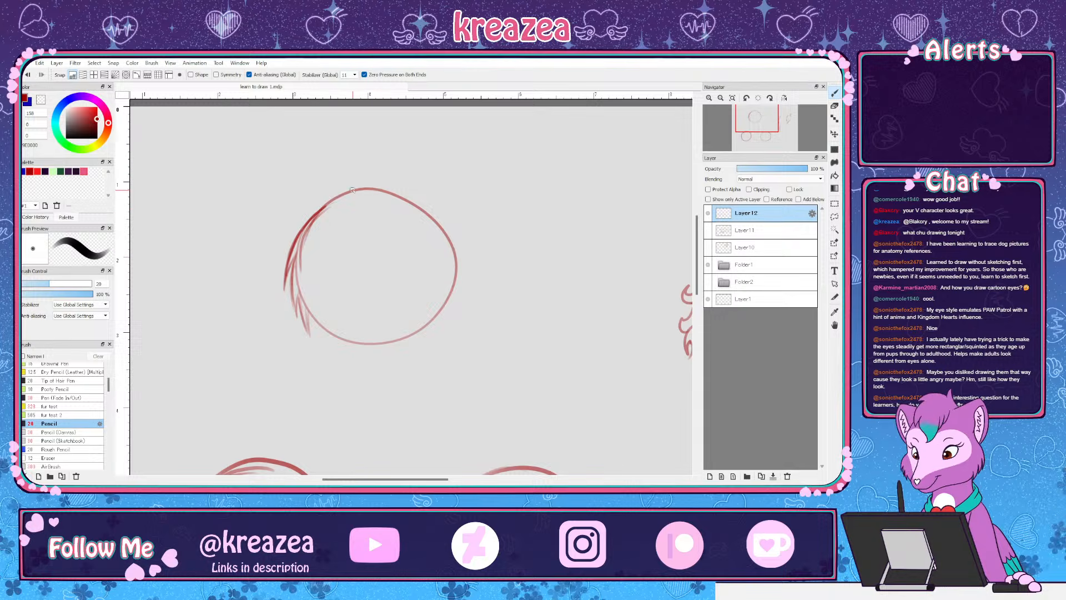
mouse_move(301, 233)
left_mouse_down()
mouse_move(285, 279)
mouse_move(292, 310)
left_mouse_up()
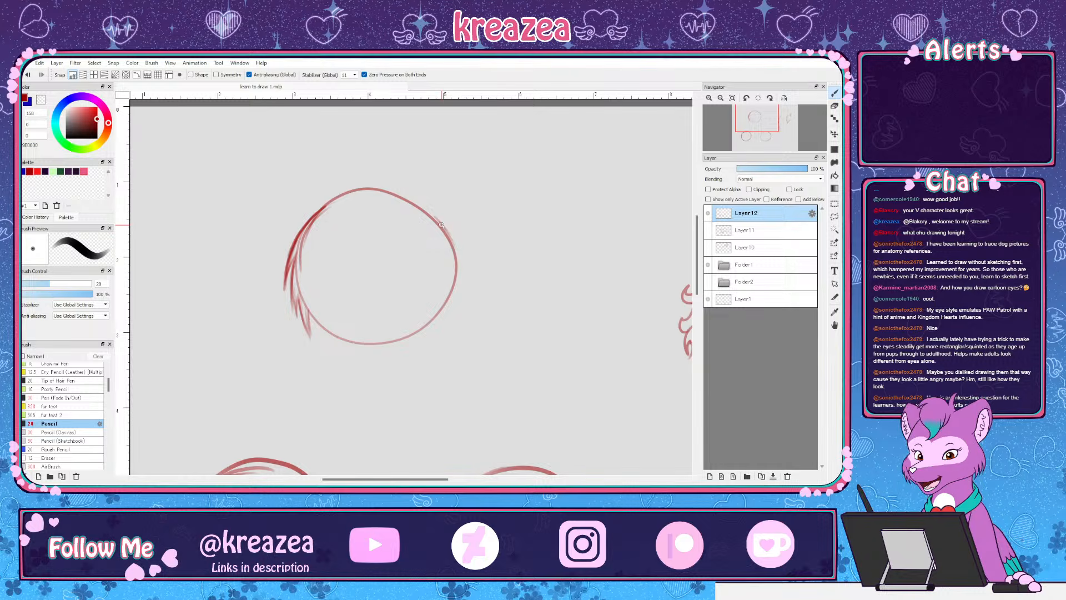
Continue the short fur strokes down the right edge, over the top and along the bottom of the large circle
left_click_drag(463, 262, 457, 290)
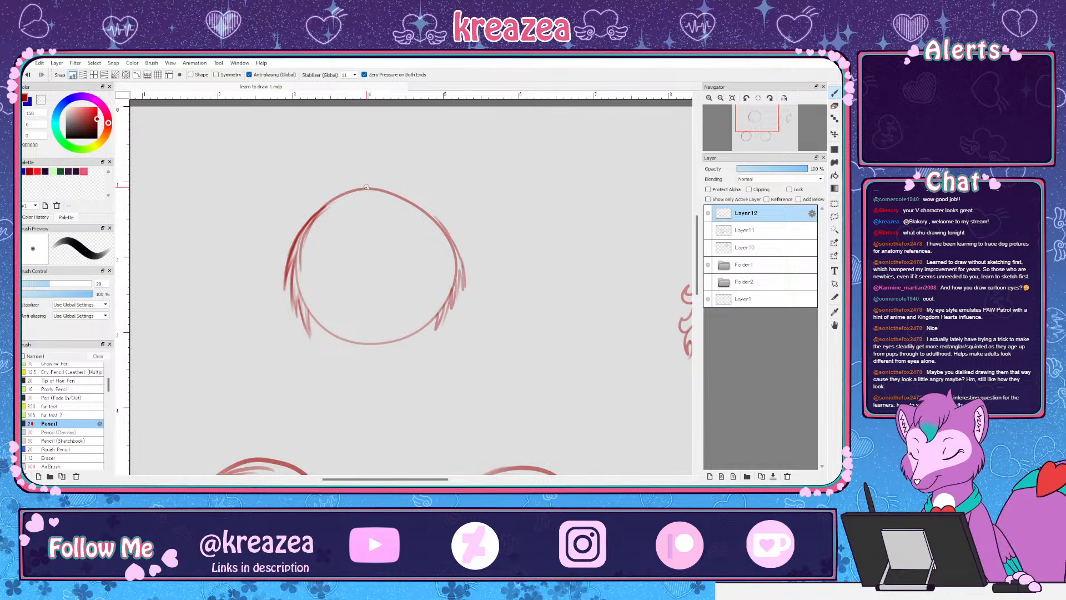
left_click_drag(371, 187, 321, 197)
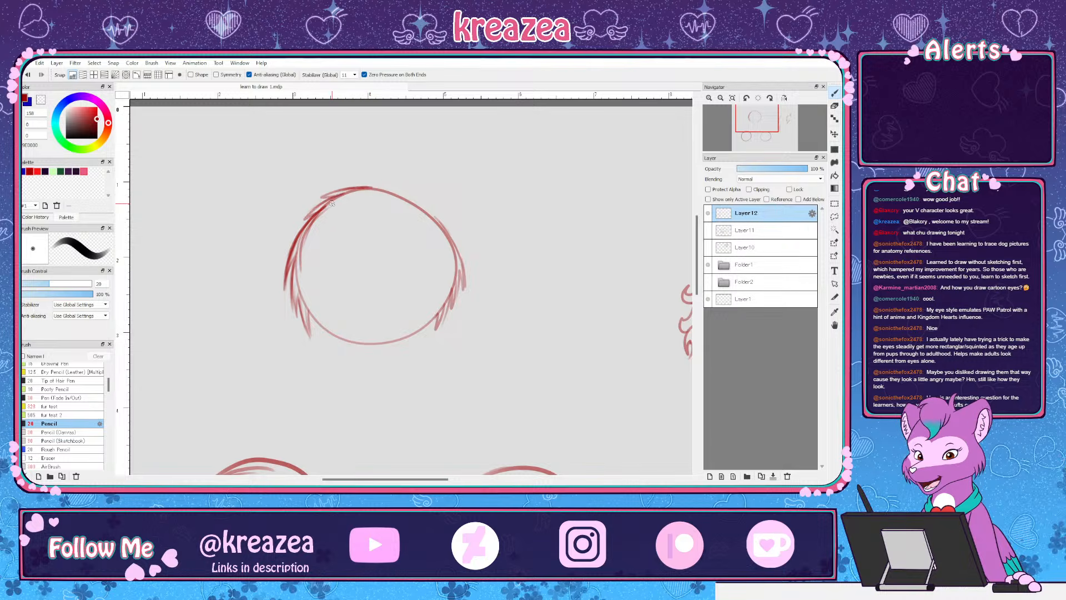
mouse_move(369, 187)
left_mouse_down()
mouse_move(411, 192)
mouse_move(429, 207)
left_mouse_up()
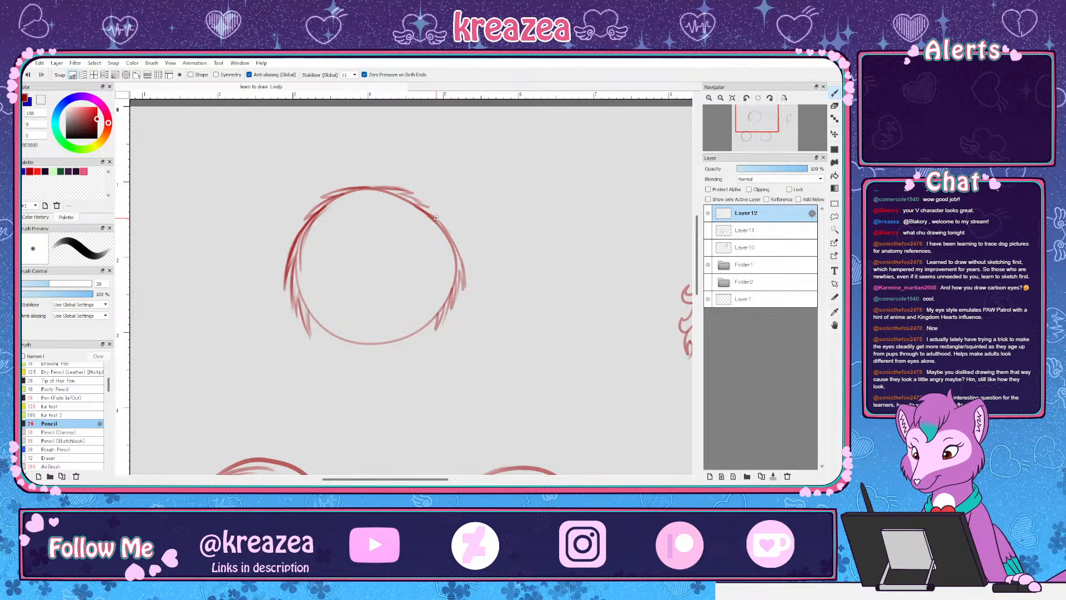
scroll(438, 342, "down", 1)
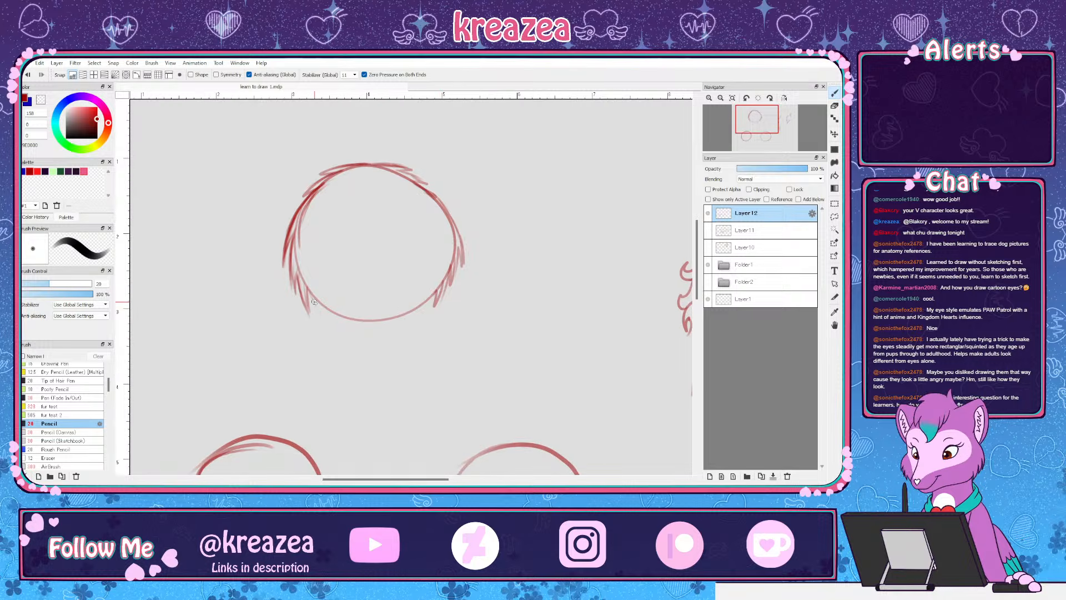
left_click_drag(309, 287, 317, 310)
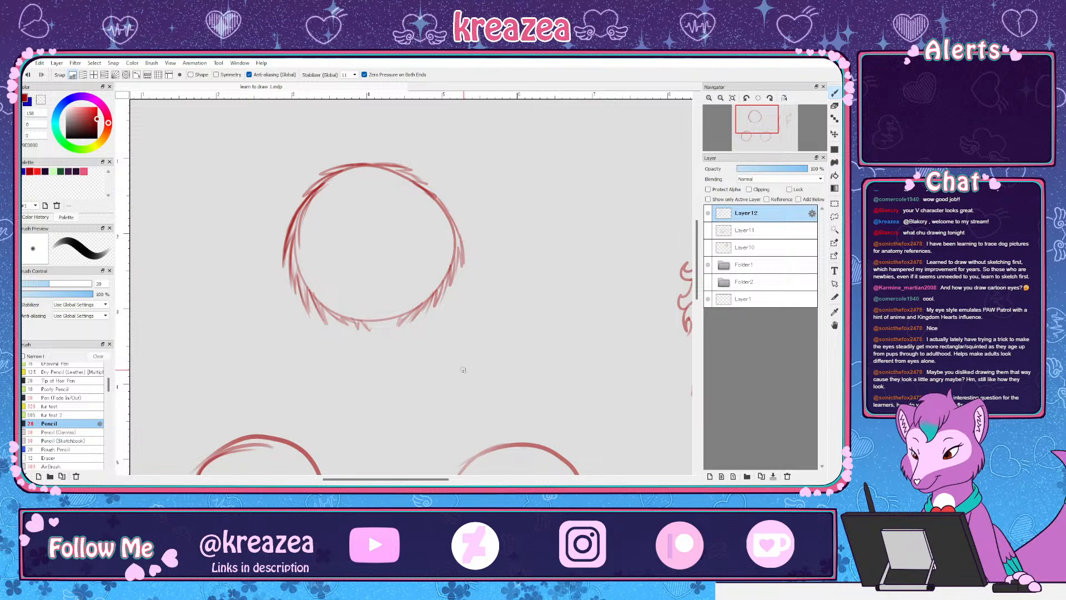
left_click_drag(462, 369, 447, 413)
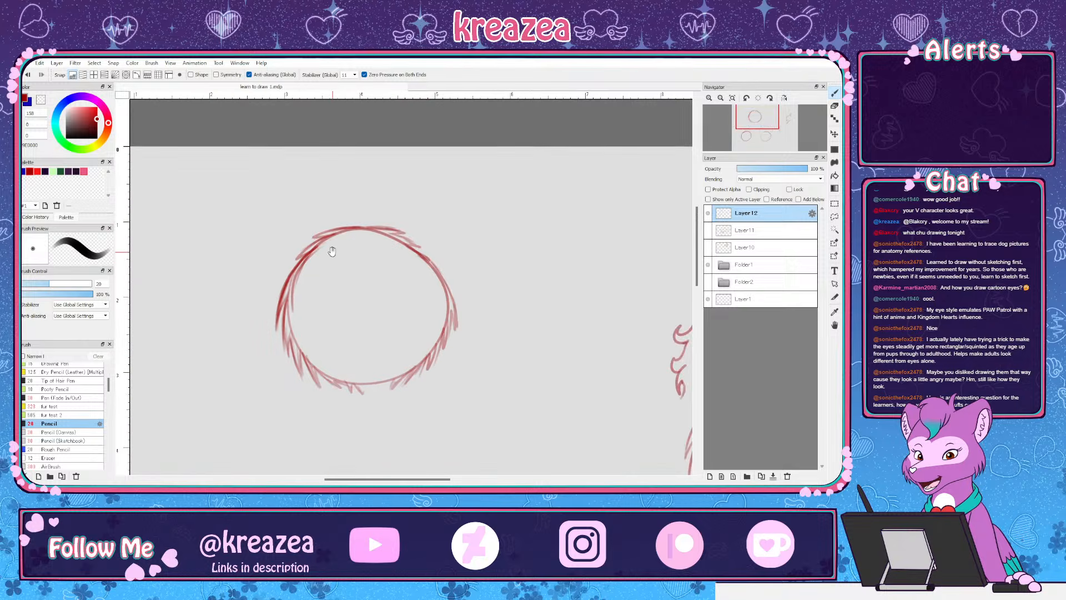
Draw a jagged, spiky fur outline with an open bottom in the empty area to the left of the large circle
left_click_drag(333, 259, 388, 251)
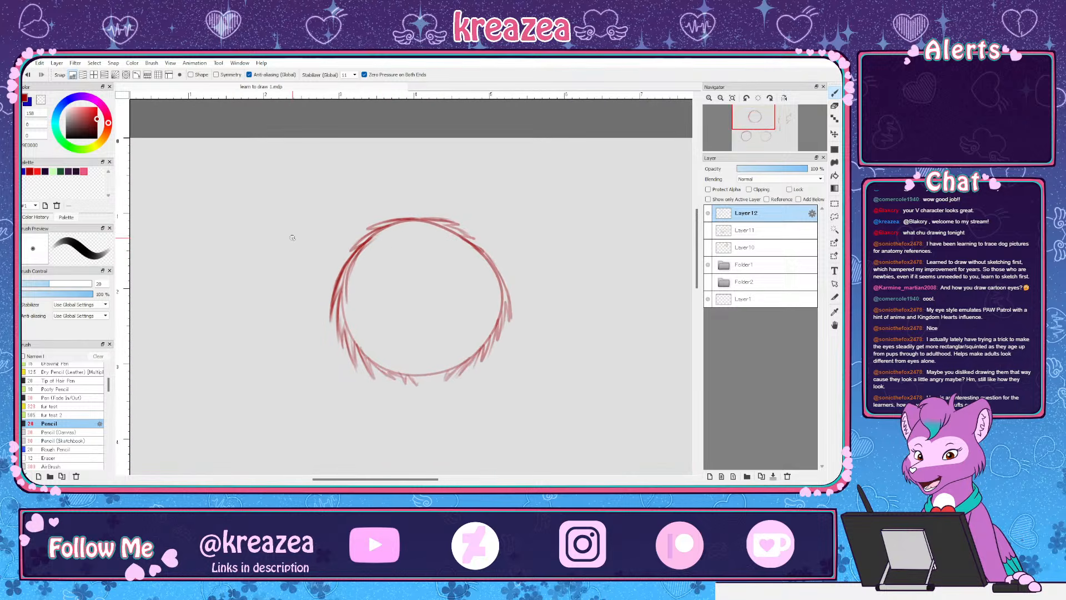
left_click_drag(228, 233, 246, 242)
mouse_move(224, 277)
left_mouse_down()
mouse_move(207, 322)
mouse_move(219, 358)
left_mouse_up()
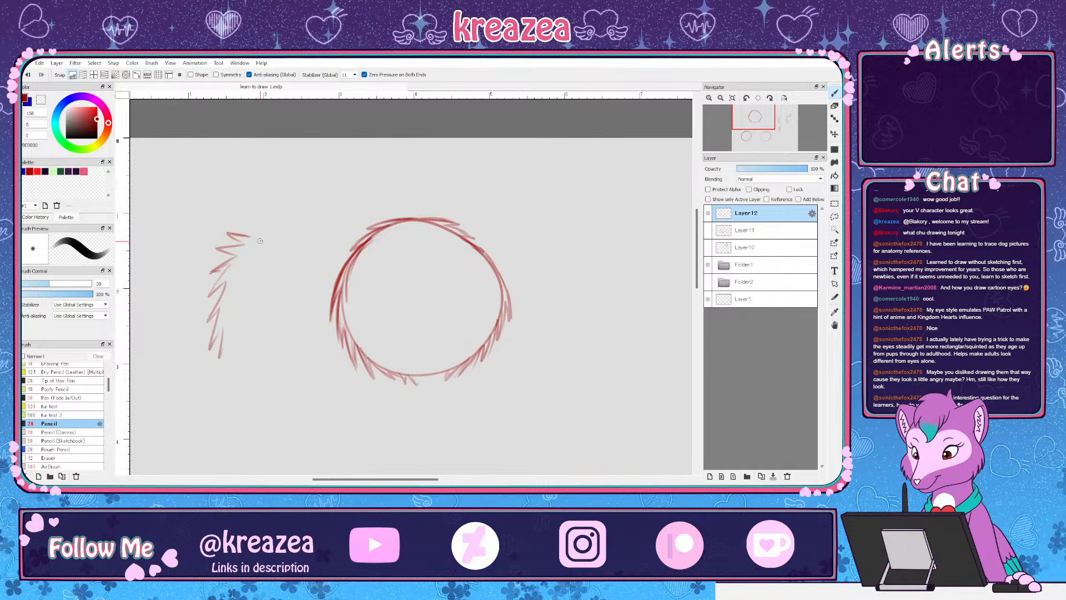
mouse_move(258, 234)
left_mouse_down()
mouse_move(282, 218)
mouse_move(263, 234)
mouse_move(313, 256)
left_mouse_up()
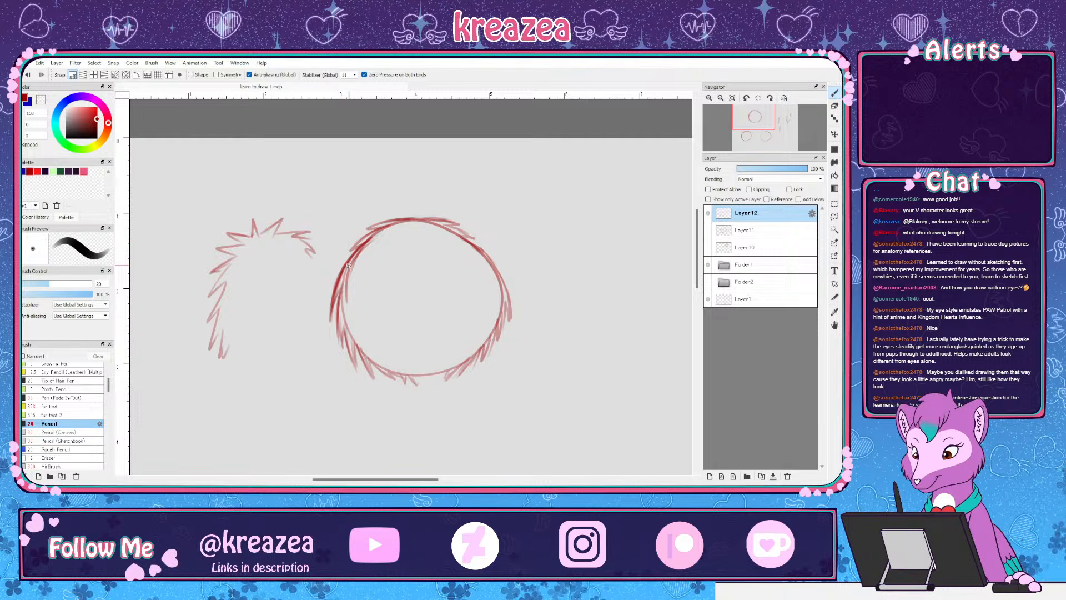
left_click_drag(235, 347, 240, 362)
left_click_drag(312, 257, 314, 300)
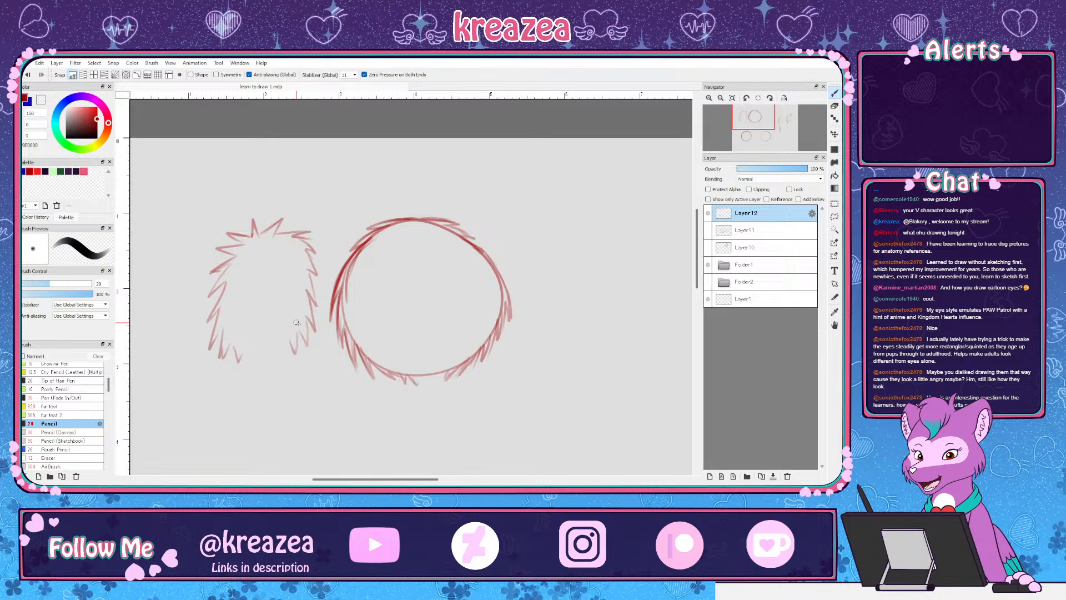
Draw small curled fur tufts down the left edge of the lower-left small circle
scroll(475, 300, "down", 5)
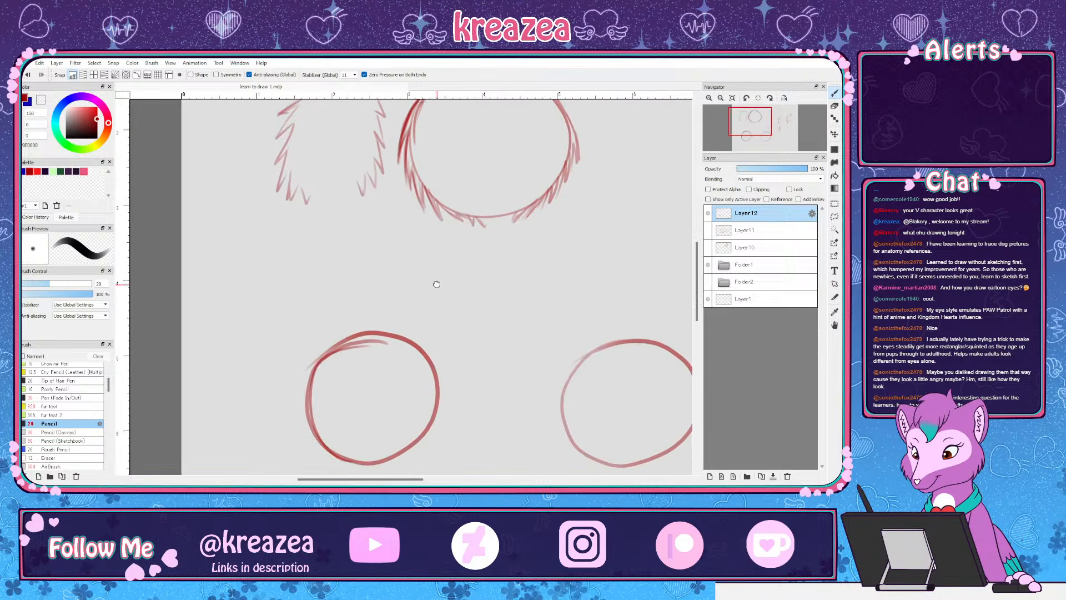
left_click_drag(431, 323, 448, 307)
left_click_drag(515, 278, 337, 348)
left_click_drag(463, 289, 411, 306)
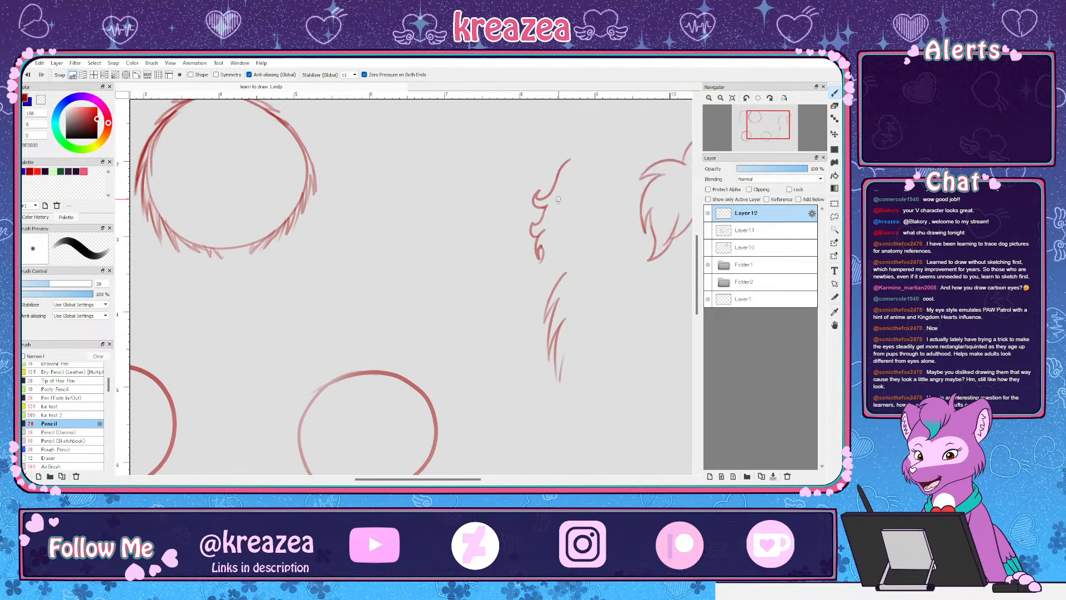
scroll(558, 200, "left", 5)
scroll(558, 200, "down", 3)
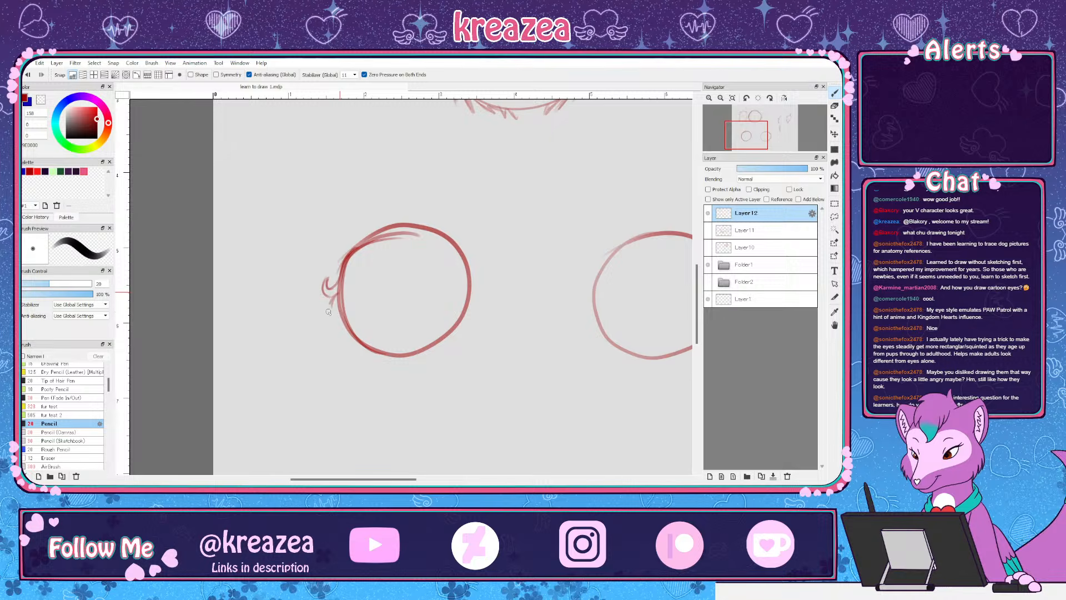
left_click_drag(328, 302, 334, 312)
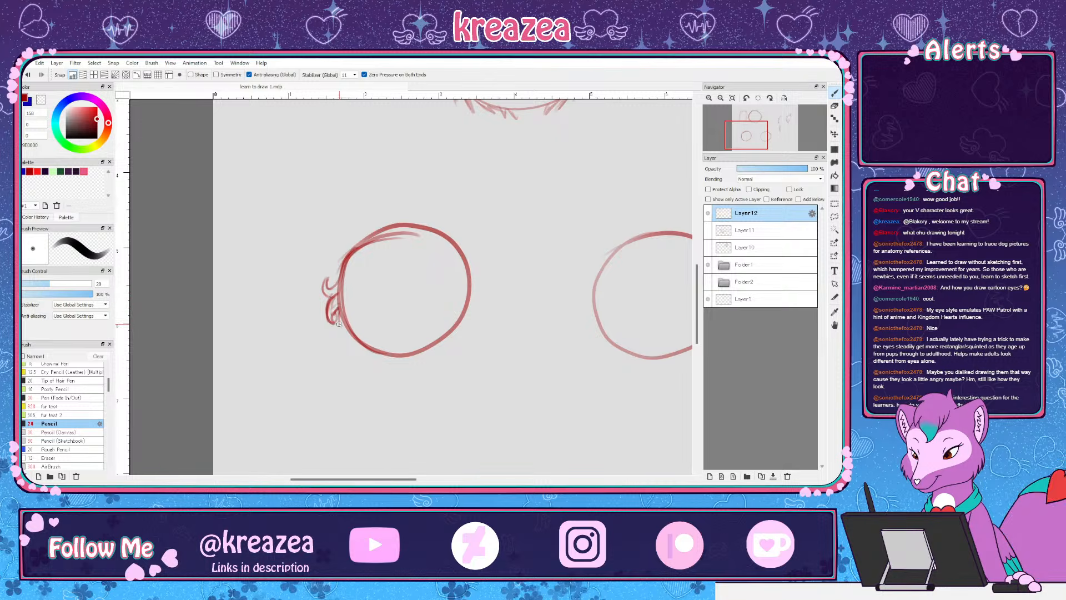
mouse_move(338, 328)
left_mouse_down()
mouse_move(331, 339)
mouse_move(348, 335)
left_mouse_up()
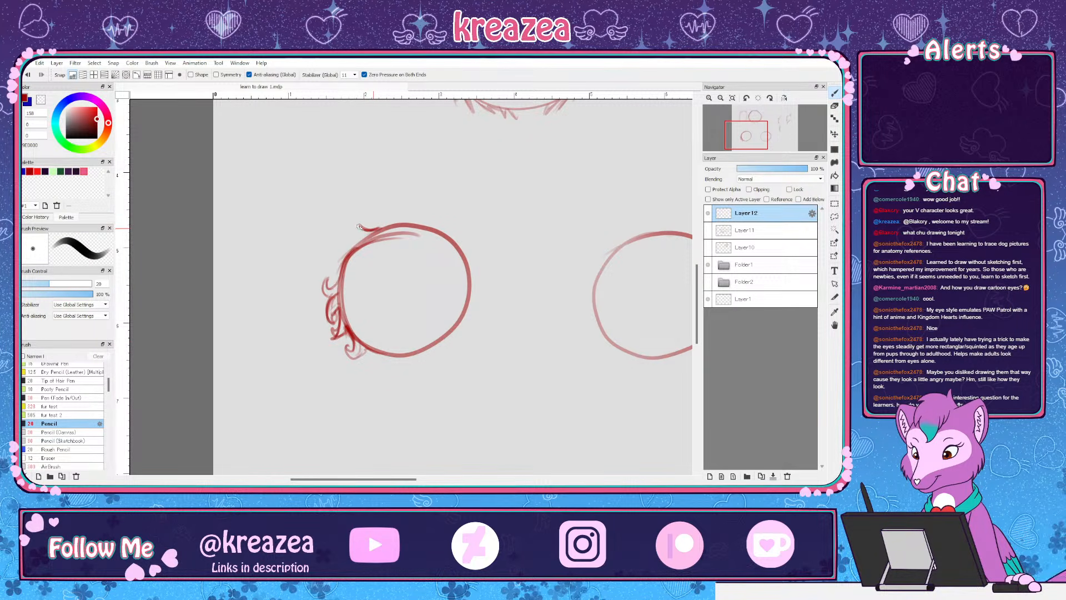
Continue the curled fur tufts around the upper-left, upper-right and right edges of the lower-left small circle
left_click_drag(360, 227, 358, 228)
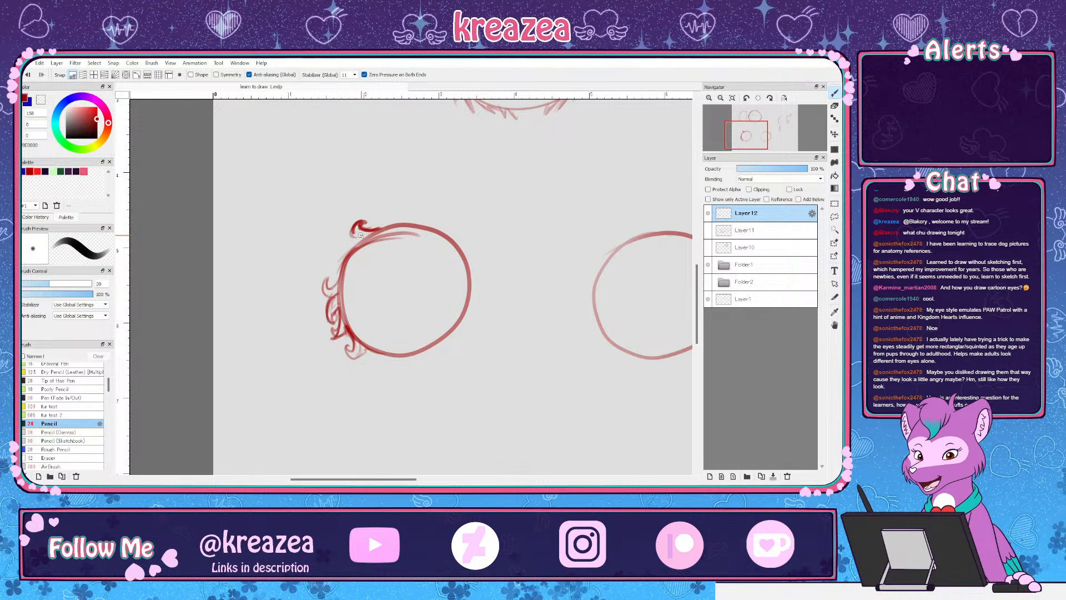
mouse_move(358, 237)
left_mouse_down()
mouse_move(339, 252)
mouse_move(349, 239)
left_mouse_up()
left_click_drag(341, 263, 332, 274)
left_click_drag(429, 228, 443, 221)
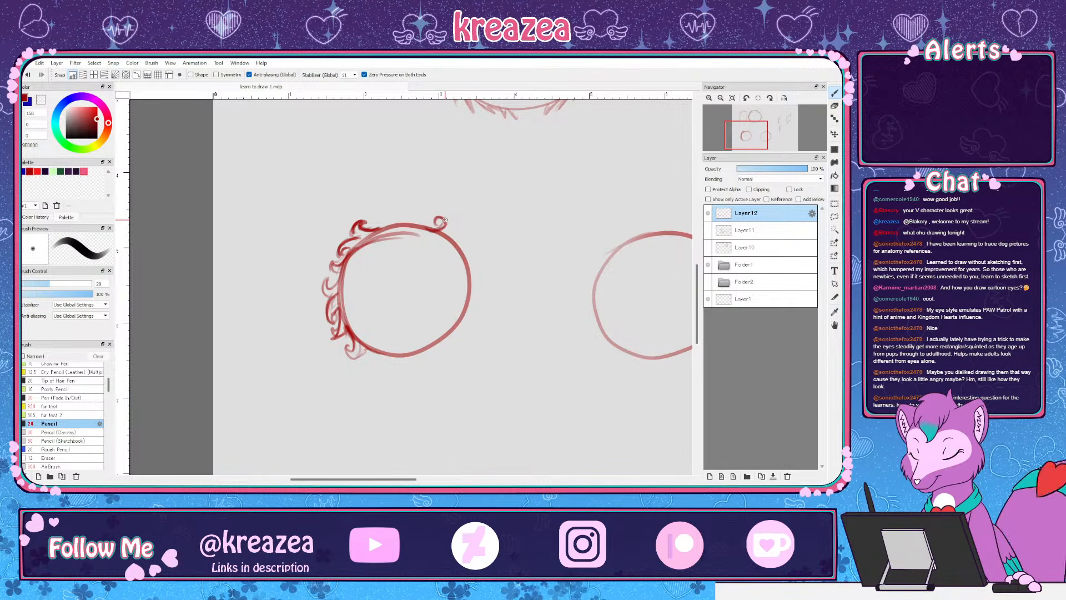
mouse_move(432, 225)
left_mouse_down()
mouse_move(456, 230)
mouse_move(462, 245)
left_mouse_up()
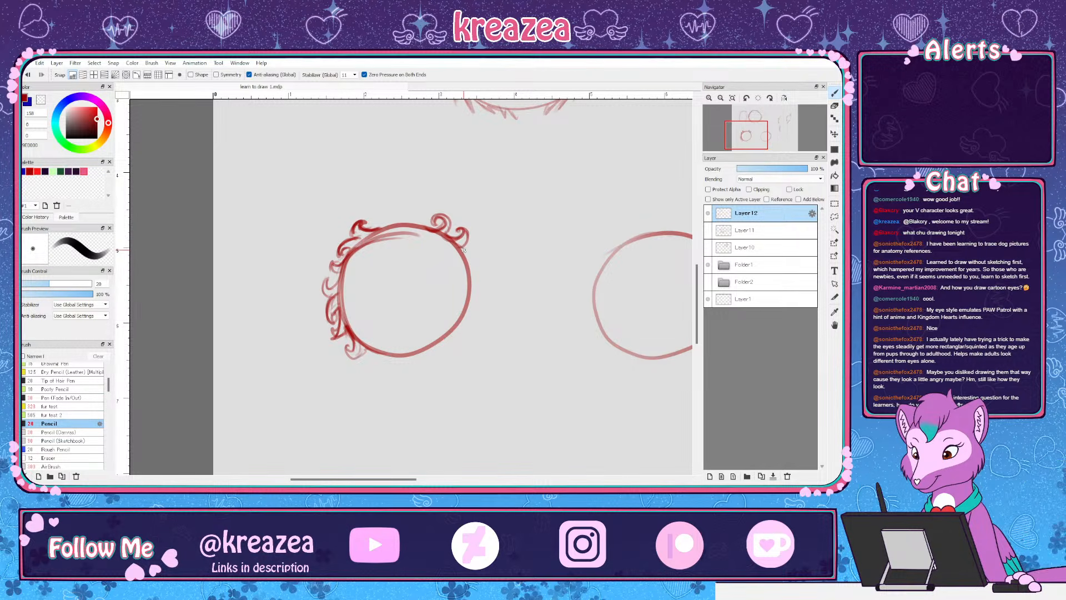
mouse_move(462, 248)
left_mouse_down()
mouse_move(476, 254)
mouse_move(463, 256)
left_mouse_up()
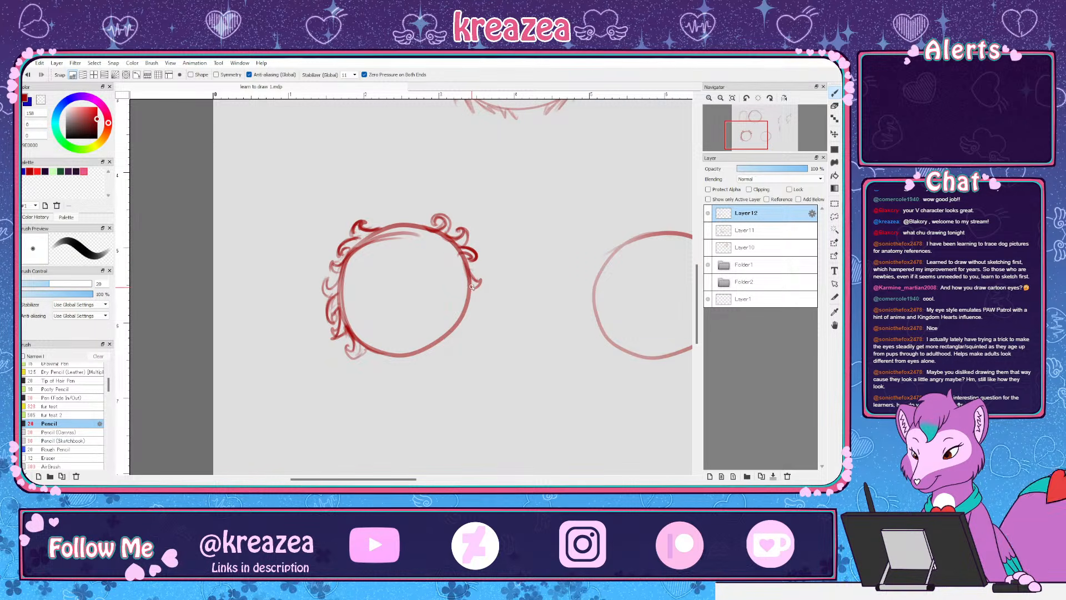
mouse_move(472, 283)
left_mouse_down()
mouse_move(478, 274)
mouse_move(469, 318)
left_mouse_up()
Draw two facing curved tufts on top of the right small circle and pointed fur tufts down its left edge
left_click_drag(360, 479, 438, 478)
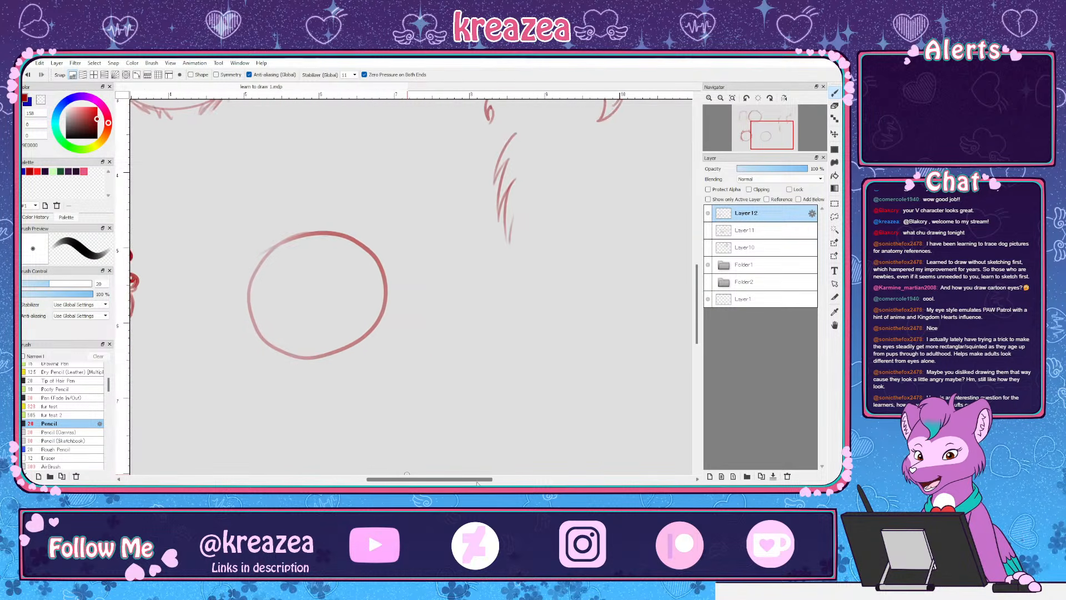
mouse_move(696, 305)
left_mouse_down()
mouse_move(696, 270)
mouse_move(700, 322)
mouse_move(698, 310)
left_mouse_up()
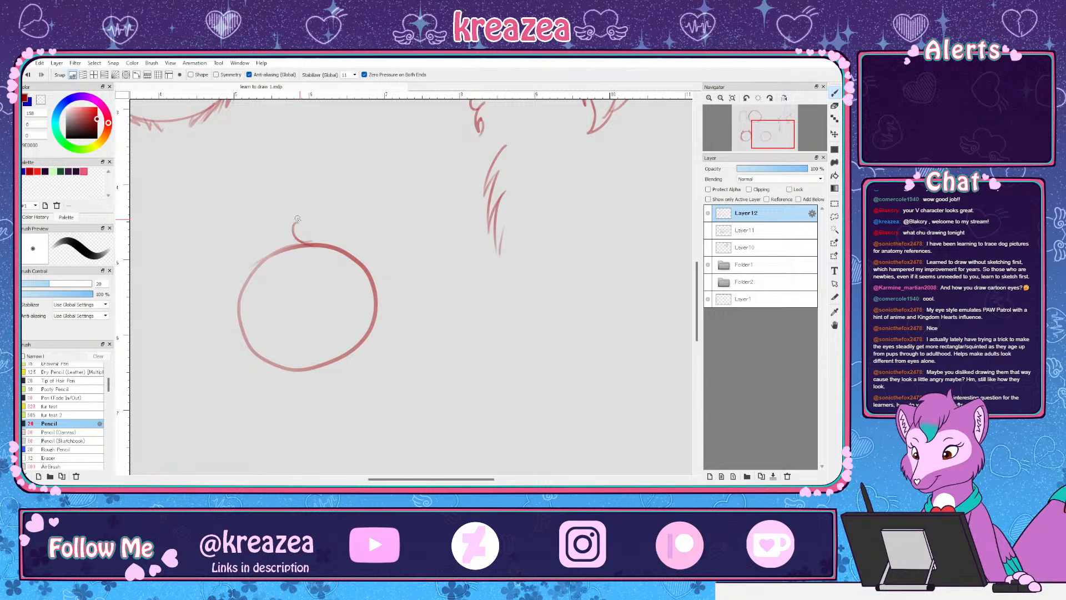
mouse_move(296, 220)
left_mouse_down()
mouse_move(308, 242)
mouse_move(298, 222)
mouse_move(312, 236)
mouse_move(297, 222)
mouse_move(282, 240)
mouse_move(305, 244)
mouse_move(264, 251)
left_mouse_up()
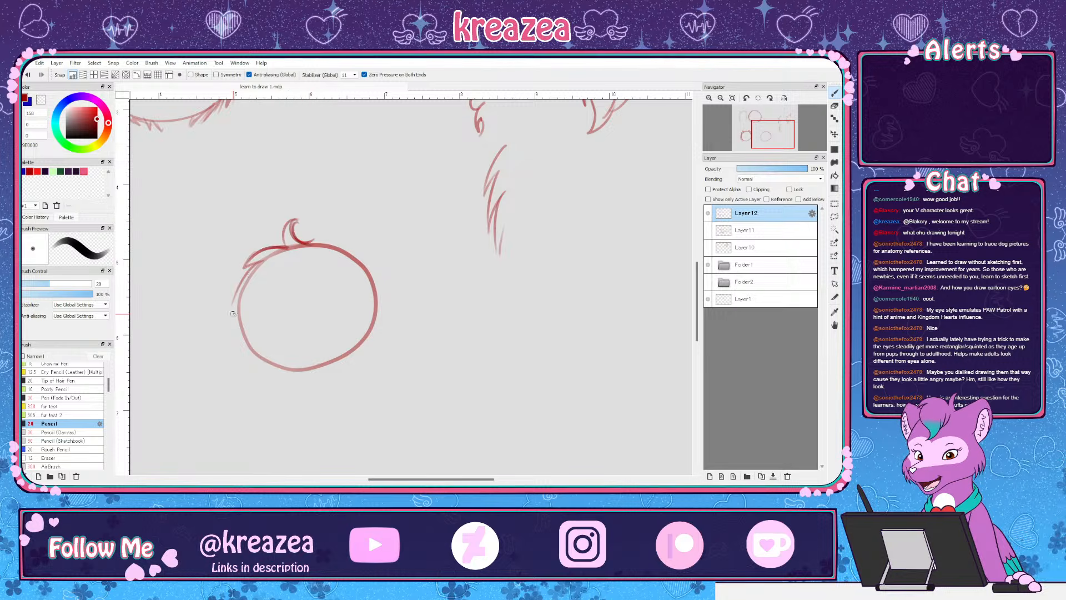
left_click_drag(233, 313, 242, 298)
mouse_move(236, 354)
left_mouse_down()
mouse_move(243, 335)
mouse_move(272, 375)
left_mouse_up()
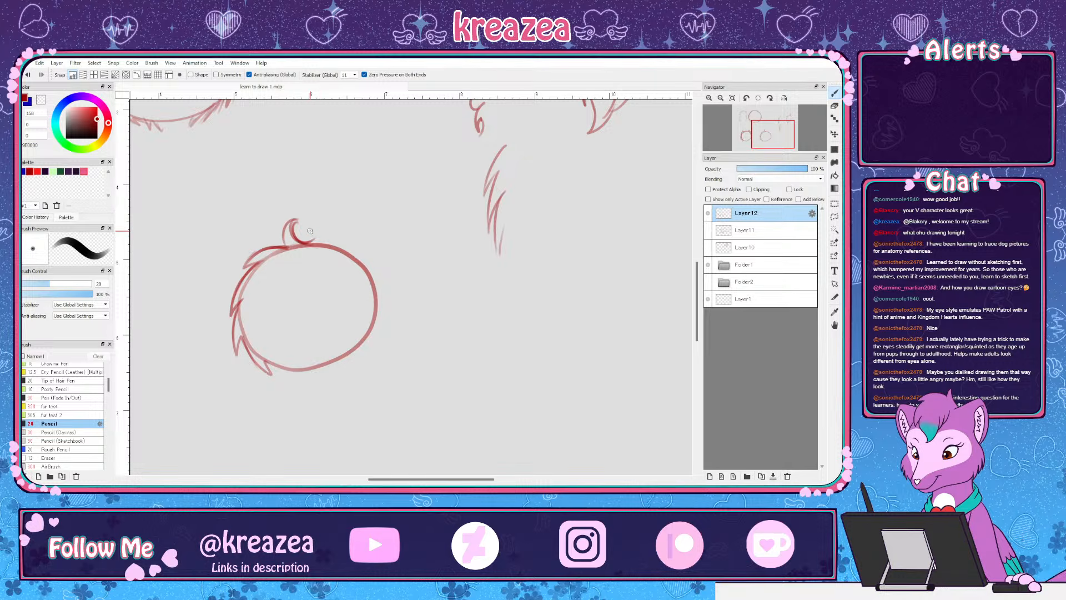
left_click_drag(320, 229, 304, 237)
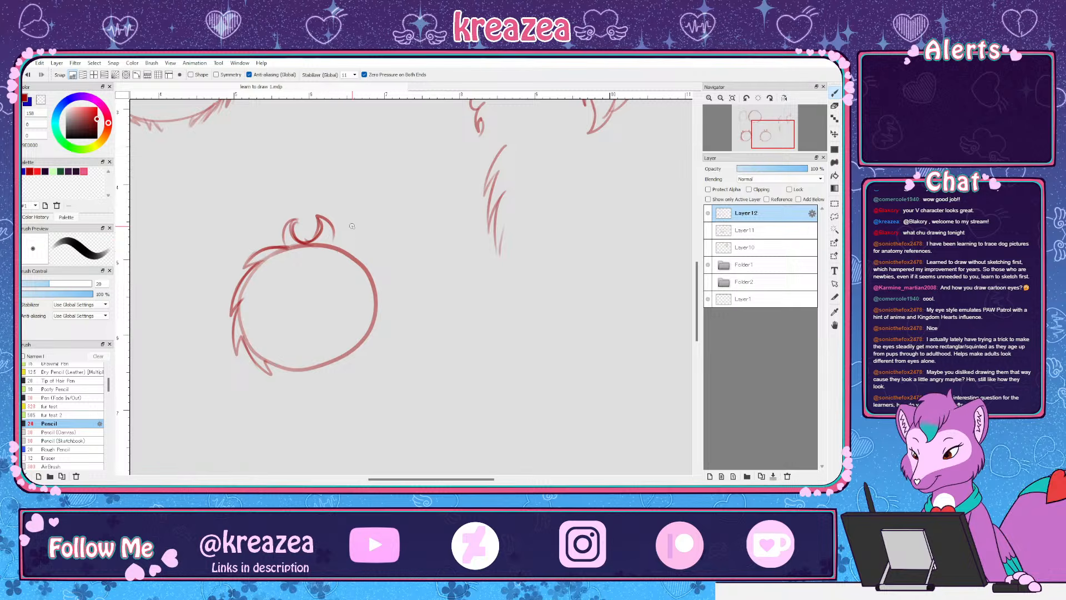
Add fur strokes over the upper right of the small circle and replace the straight strokes down its right edge with outward-curving tufts
mouse_move(332, 243)
left_mouse_down()
mouse_move(368, 244)
mouse_move(346, 241)
mouse_move(371, 266)
mouse_move(381, 327)
left_mouse_up()
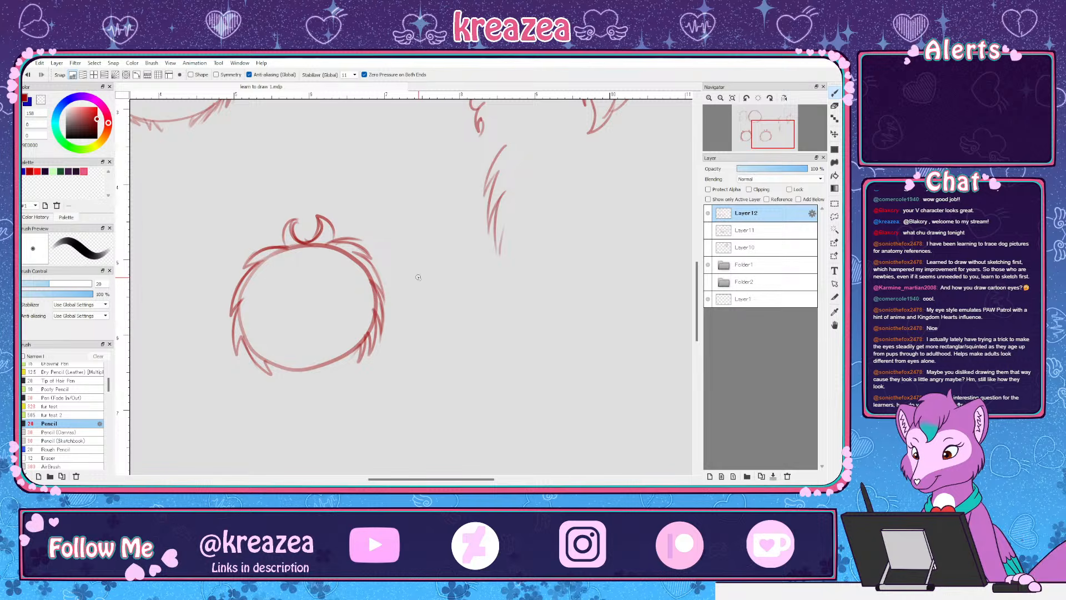
key("ctrl+z")
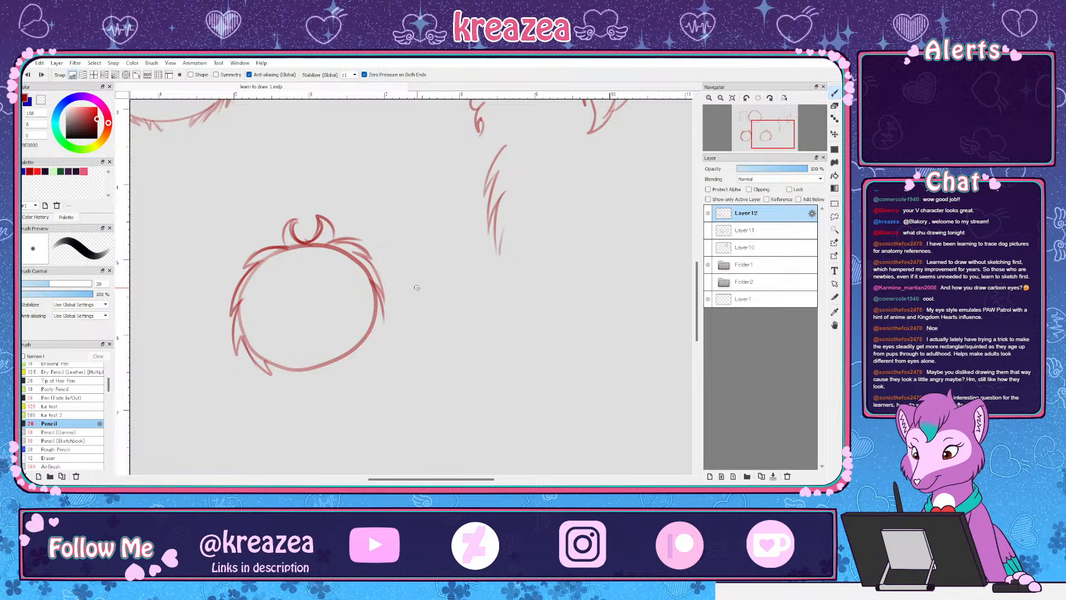
key("ctrl+z")
key("ctrl+z")
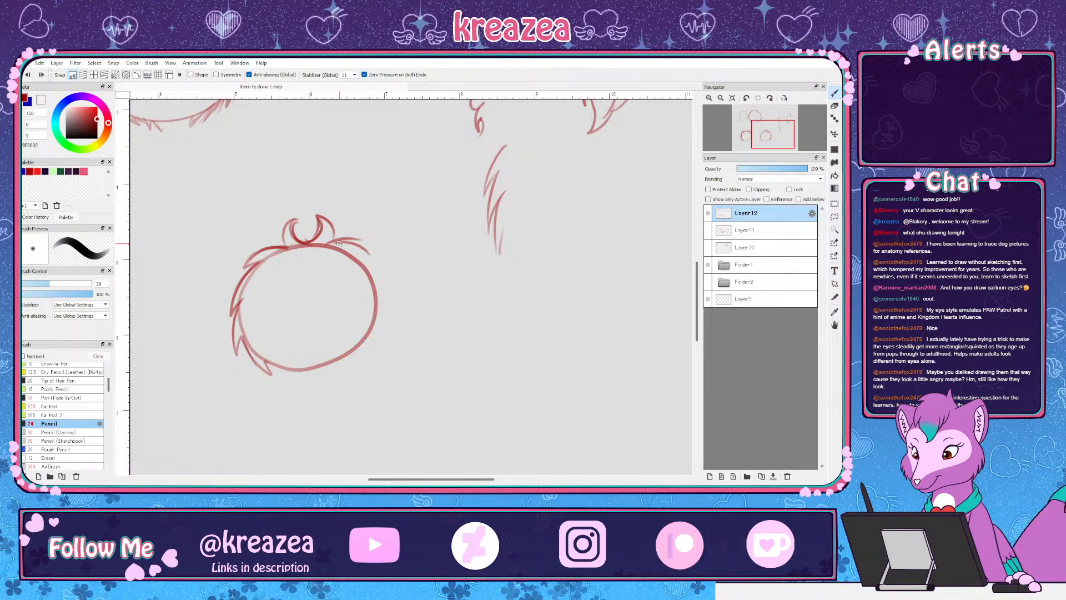
mouse_move(355, 251)
left_mouse_down()
mouse_move(390, 282)
mouse_move(375, 295)
mouse_move(389, 340)
left_mouse_up()
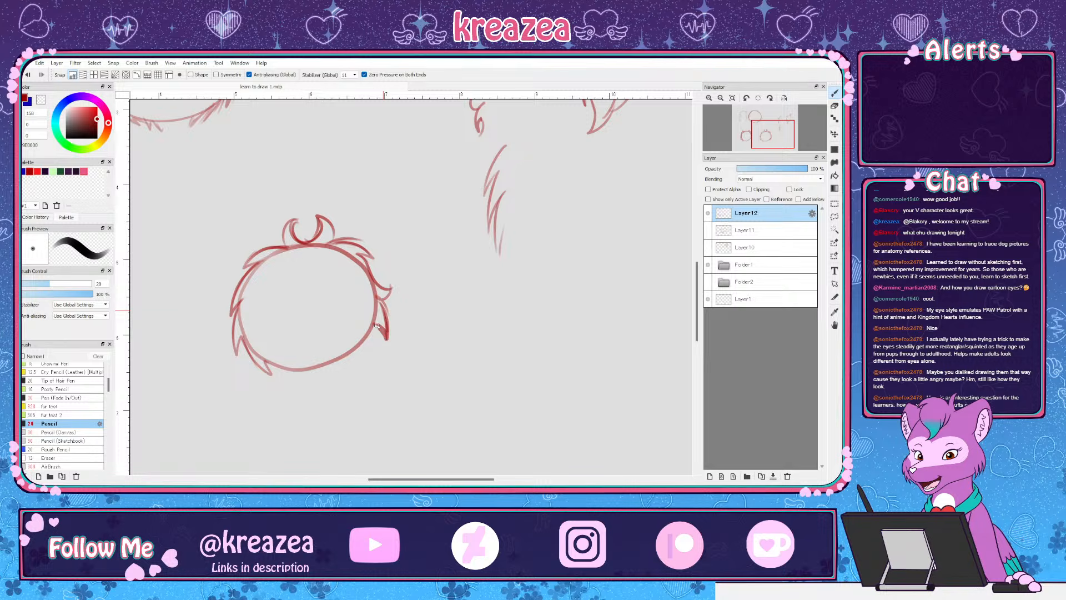
left_click_drag(383, 349, 366, 354)
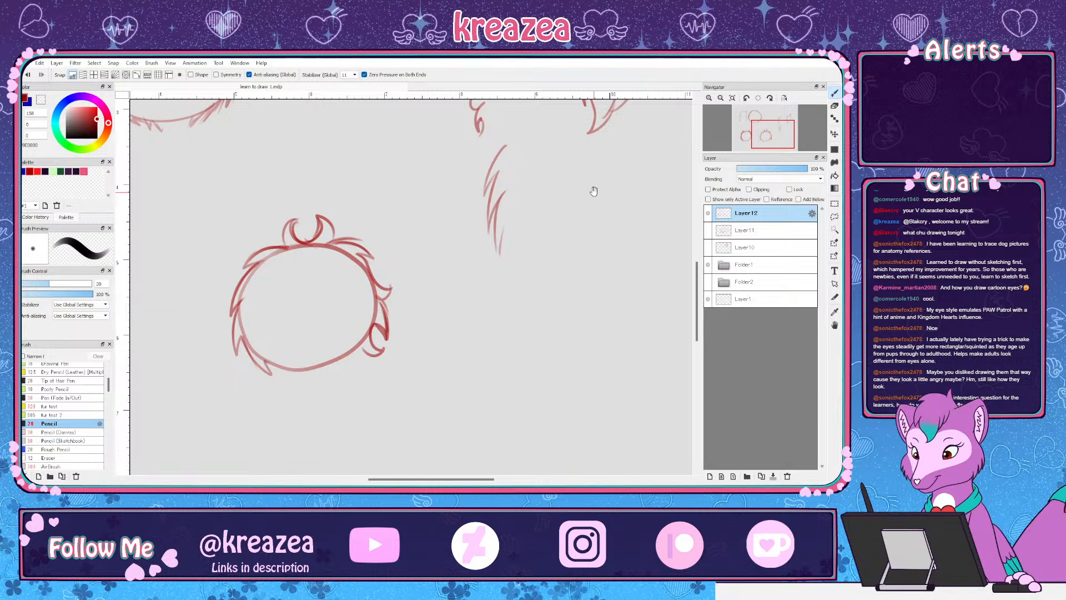
Sketch a patch of long, thin, overlapping fur strokes in the empty space between the large circle and the curly fur edge
mouse_move(594, 191)
left_mouse_down()
mouse_move(533, 352)
mouse_move(514, 353)
mouse_move(547, 297)
mouse_move(528, 305)
mouse_move(501, 351)
left_mouse_up()
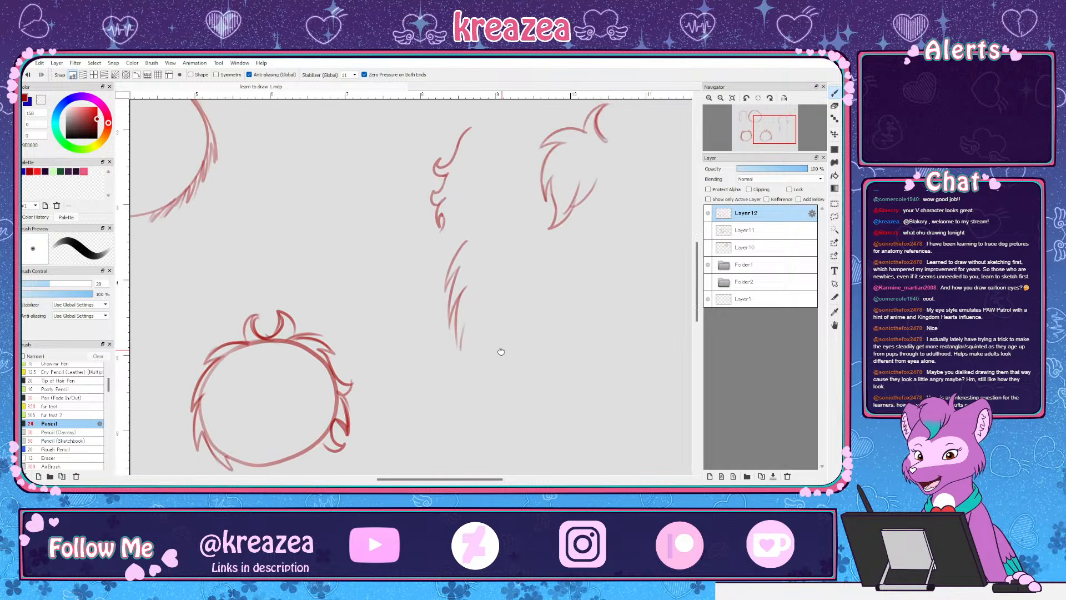
scroll(505, 344, "down", 5)
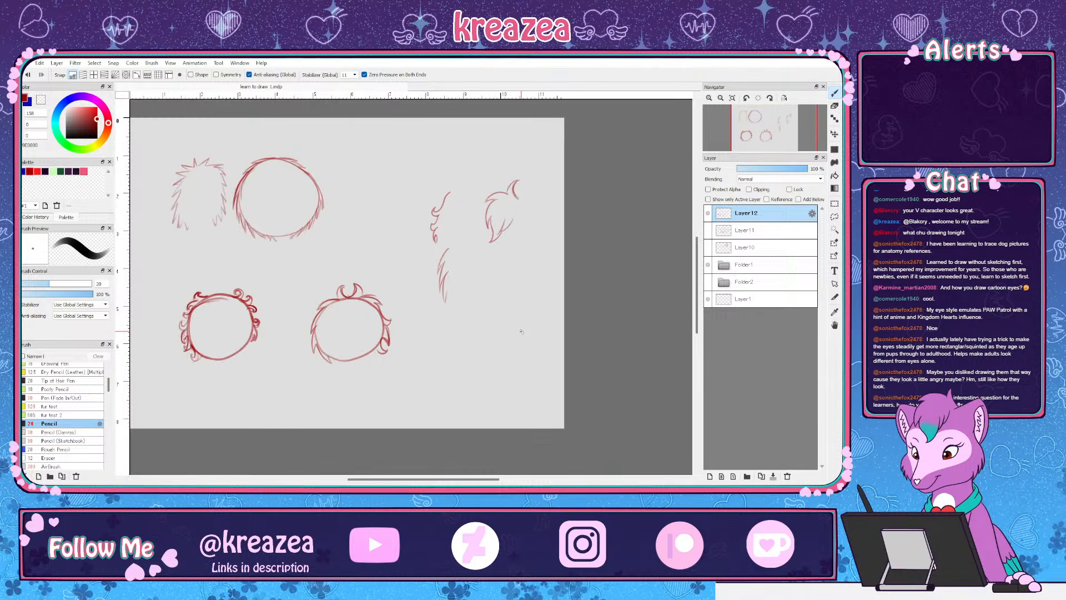
scroll(520, 331, "up", 1)
scroll(403, 264, "up", 1)
left_click_drag(392, 231, 436, 322)
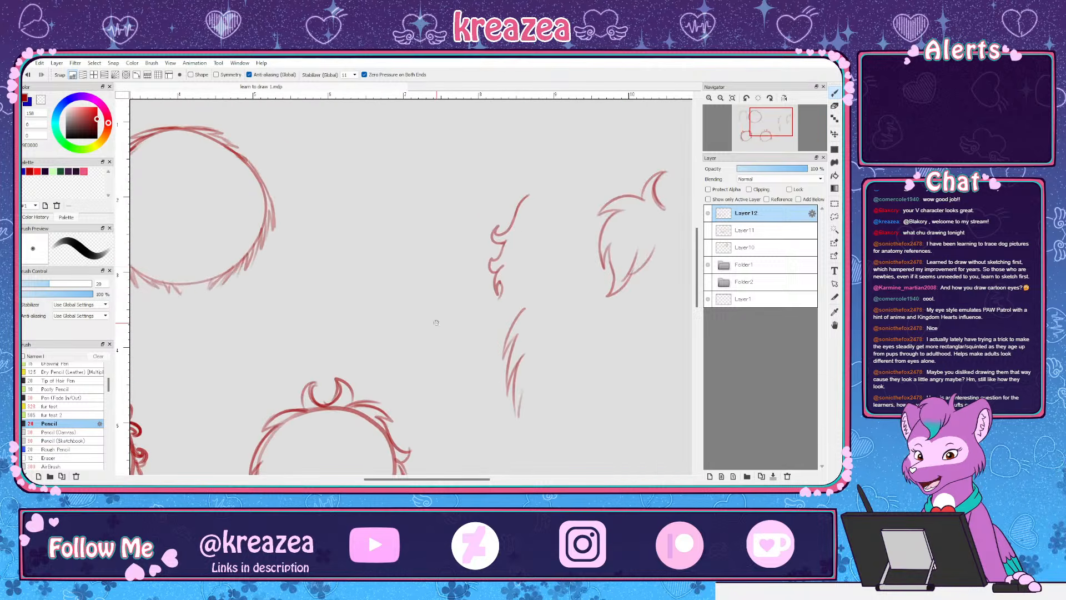
left_click_drag(372, 194, 360, 263)
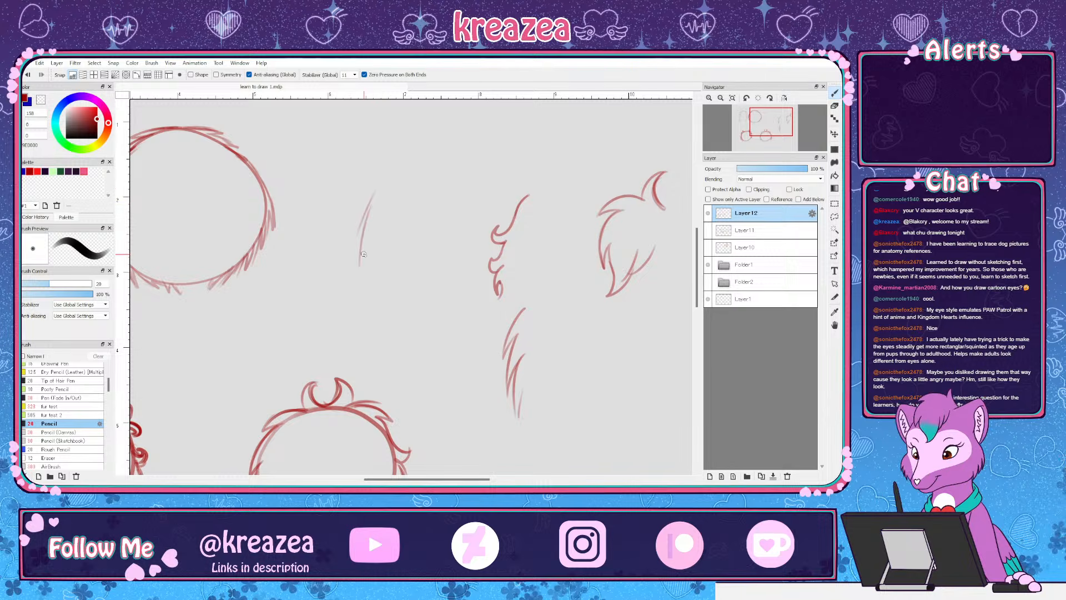
mouse_move(373, 214)
left_mouse_down()
mouse_move(366, 280)
mouse_move(390, 317)
left_mouse_up()
left_click_drag(371, 191, 353, 245)
left_click_drag(367, 199, 358, 252)
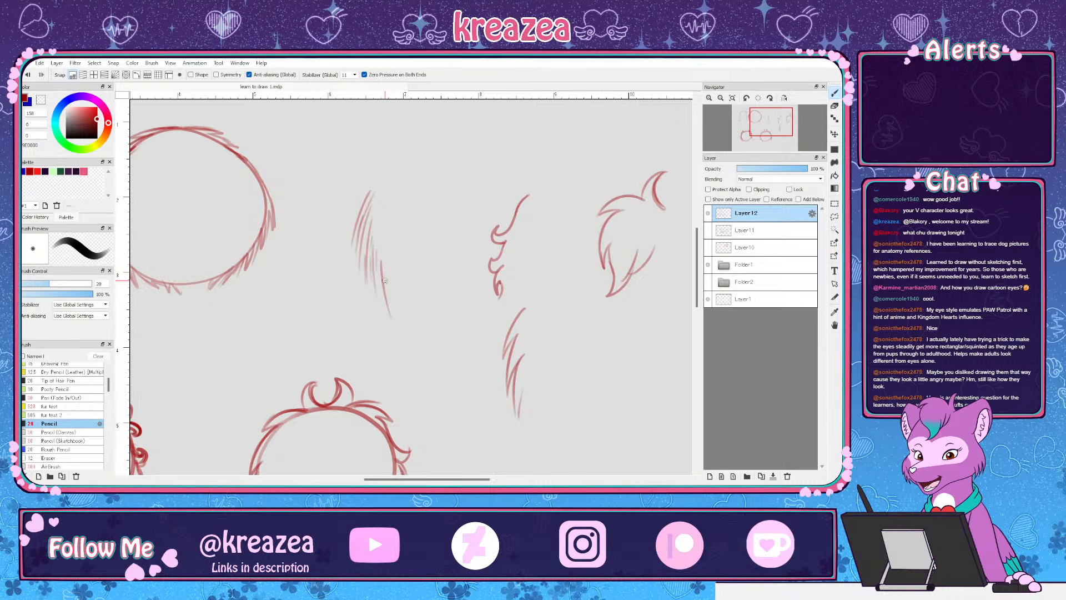
Add short vertical fur strokes inside the right small circle near its left and right edges
scroll(466, 345, "down", 5)
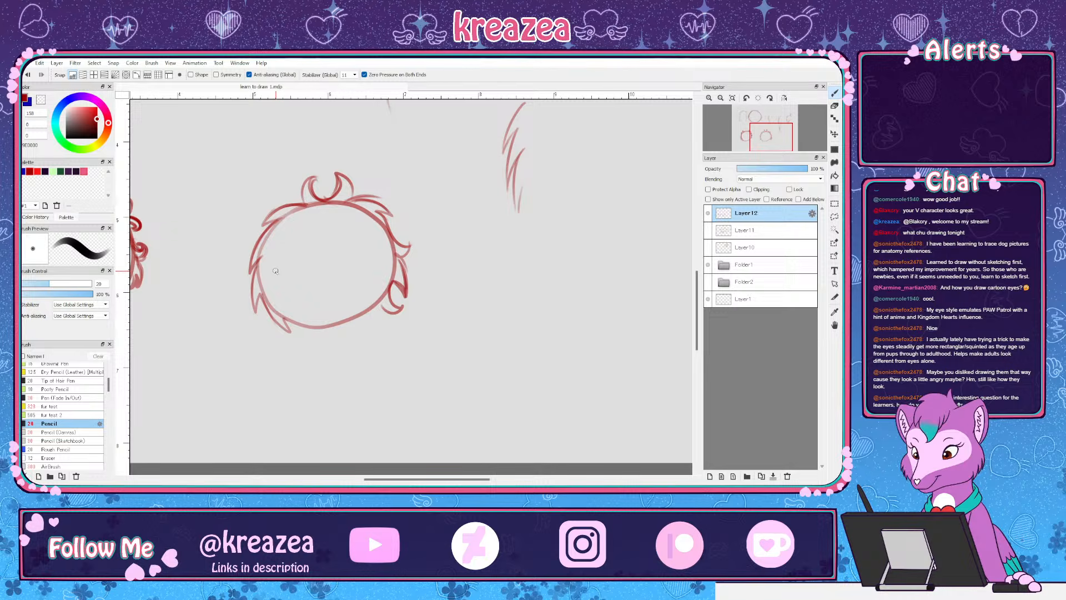
left_click_drag(279, 254, 277, 262)
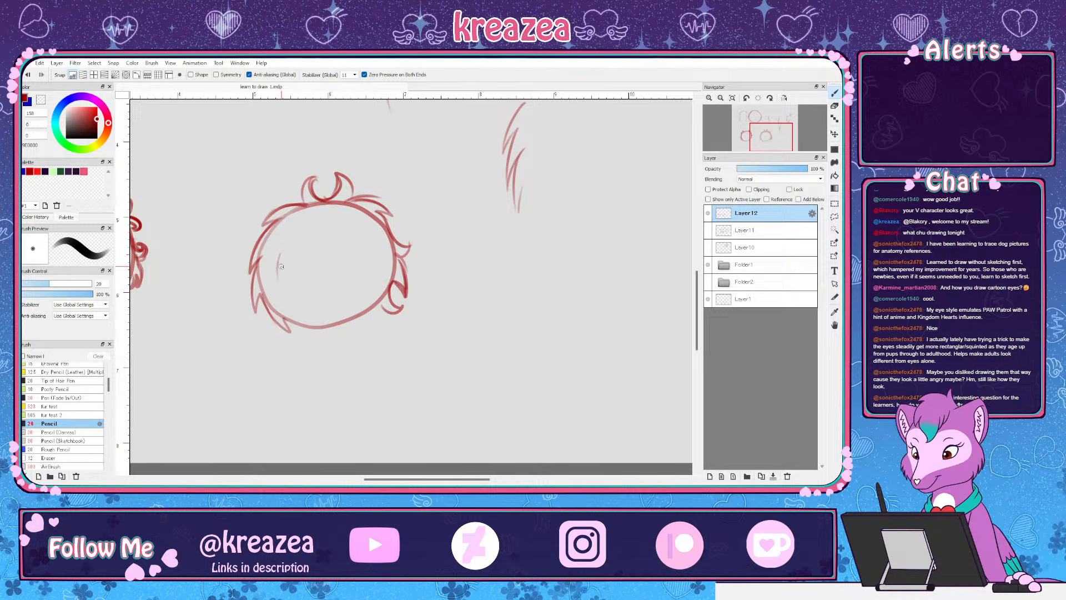
left_click_drag(279, 251, 284, 280)
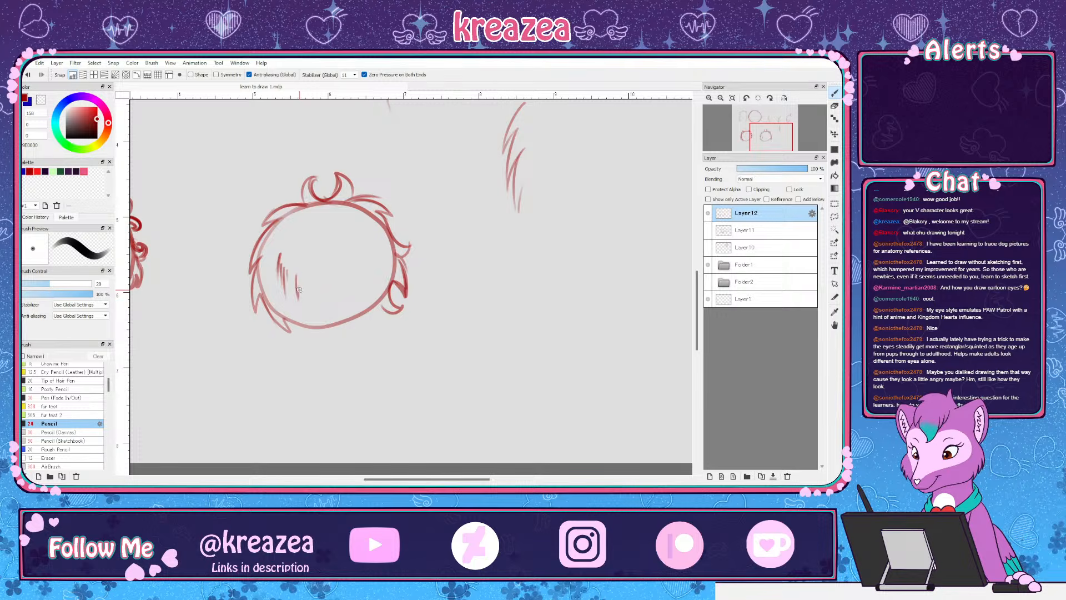
left_click_drag(299, 292, 302, 306)
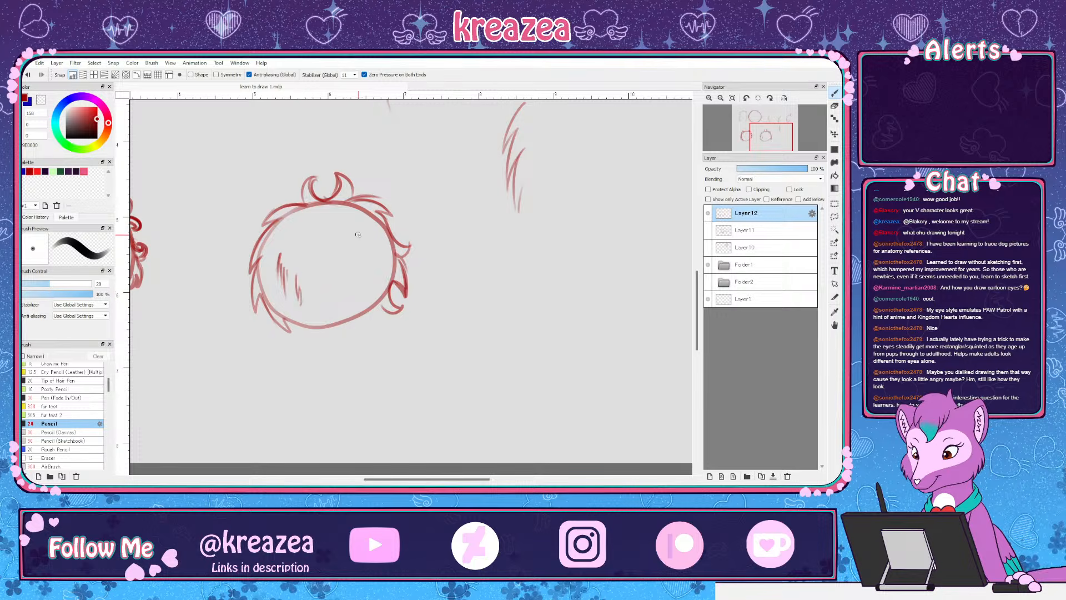
left_click_drag(382, 249, 385, 269)
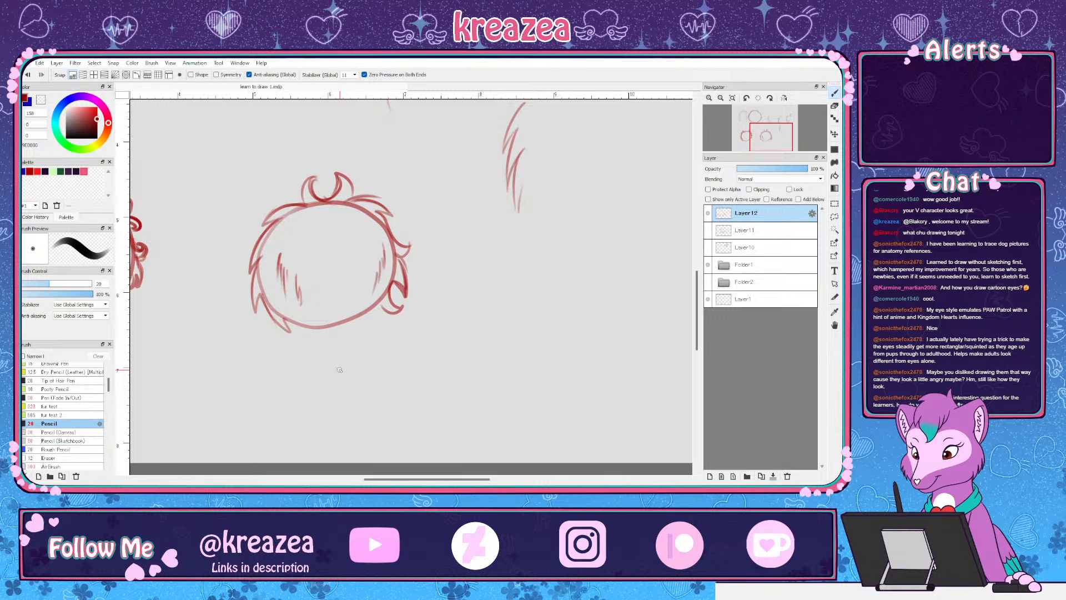
Add short vertical fur strokes inside the large circle along its left and right edges
left_click_drag(257, 355, 428, 344)
scroll(429, 345, "up", 5)
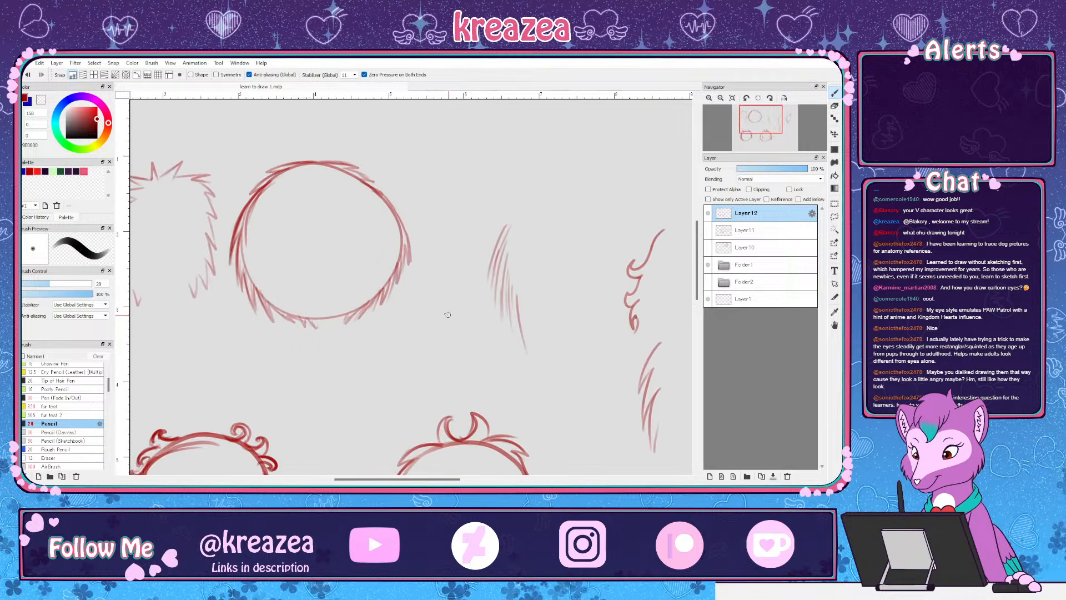
mouse_move(263, 223)
left_mouse_down()
mouse_move(254, 253)
mouse_move(271, 278)
left_mouse_up()
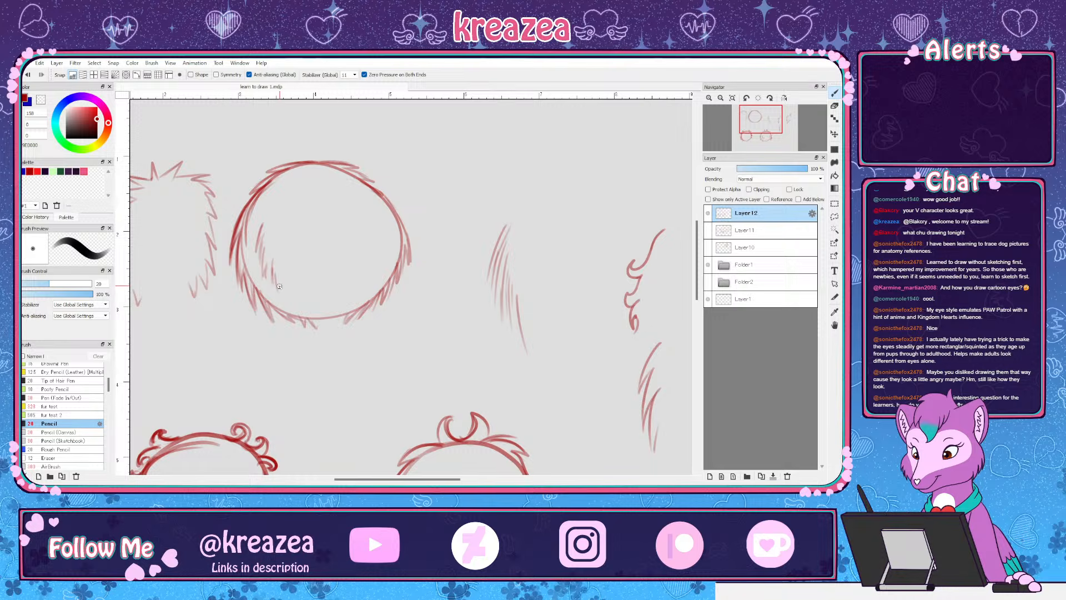
left_click_drag(384, 213, 383, 263)
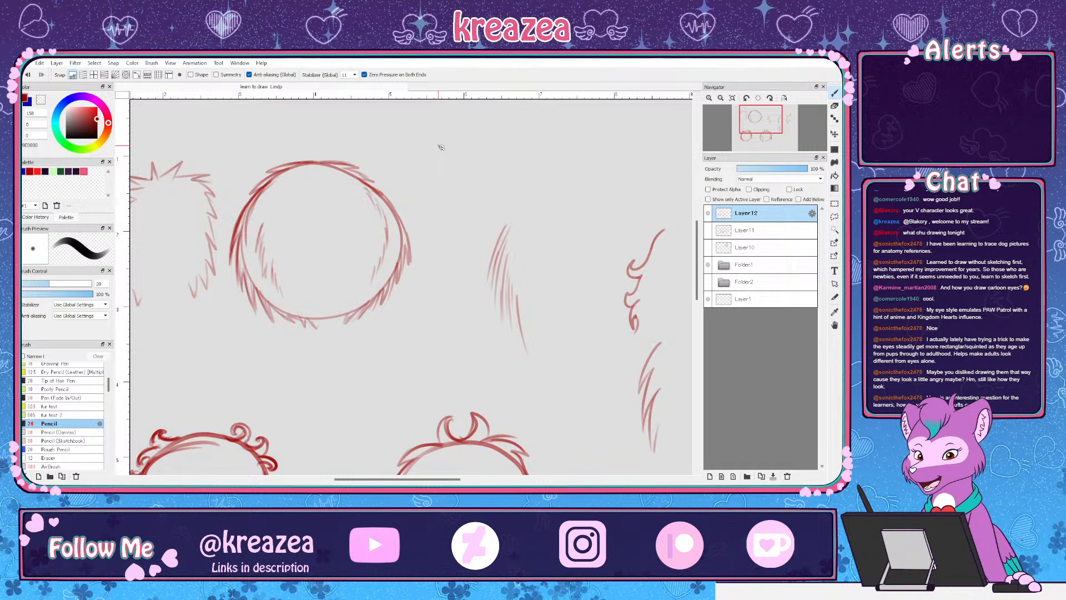
Sketch rows of short, slightly curved fur strokes in the empty space to the upper right of the large circle
left_click_drag(440, 146, 448, 156)
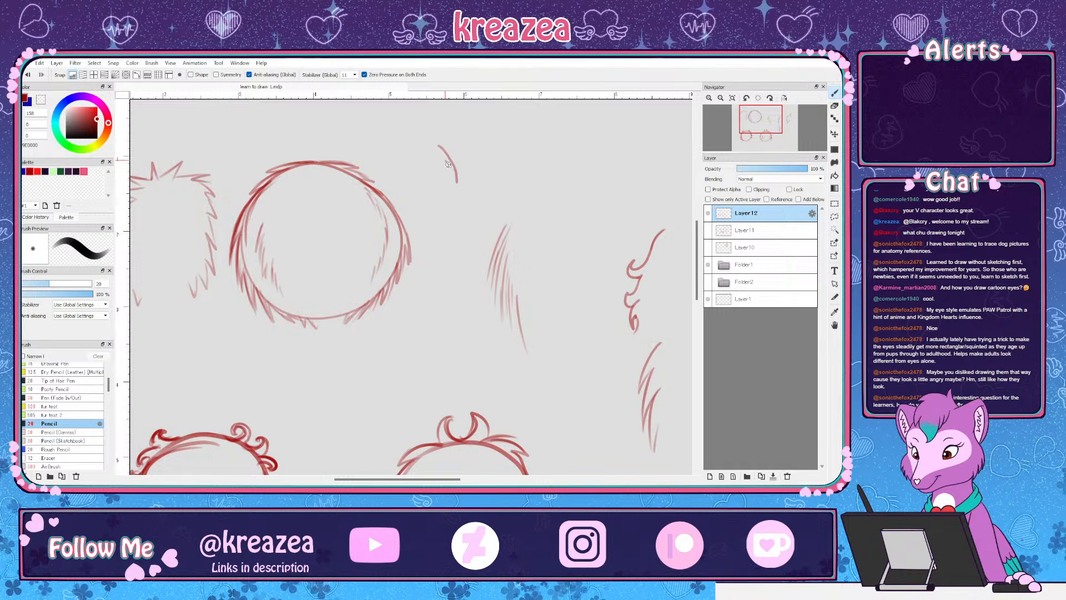
left_click_drag(447, 169, 456, 194)
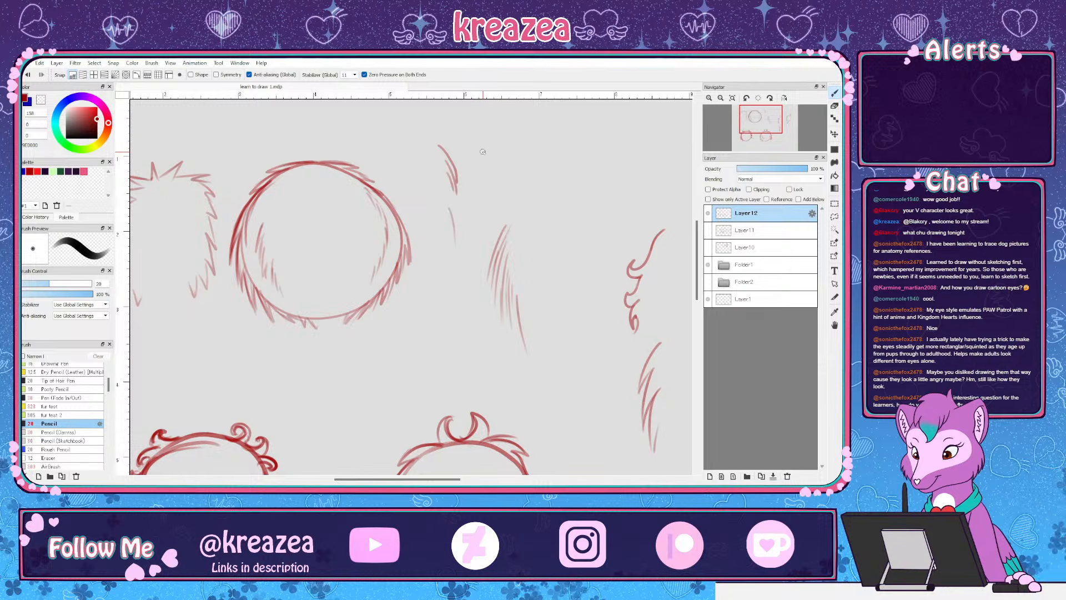
left_click_drag(480, 146, 487, 205)
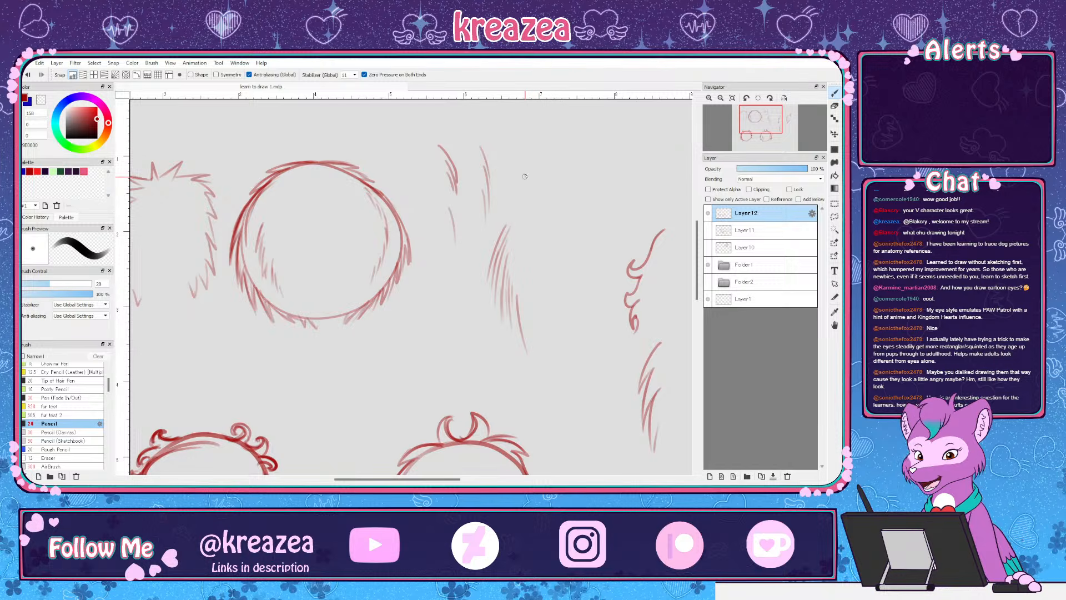
left_click_drag(518, 143, 525, 217)
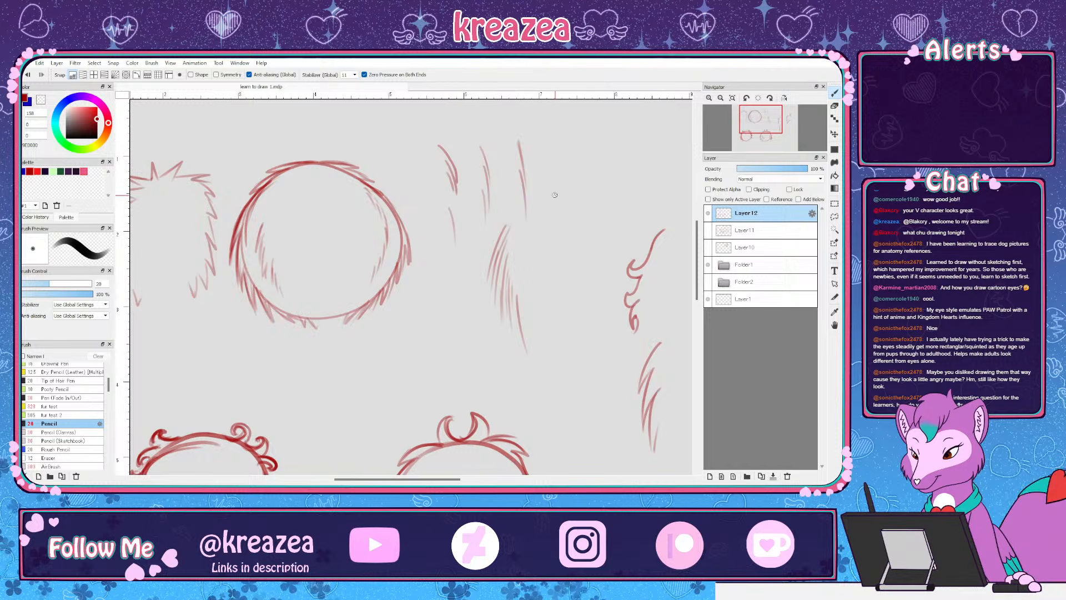
left_click_drag(541, 135, 557, 204)
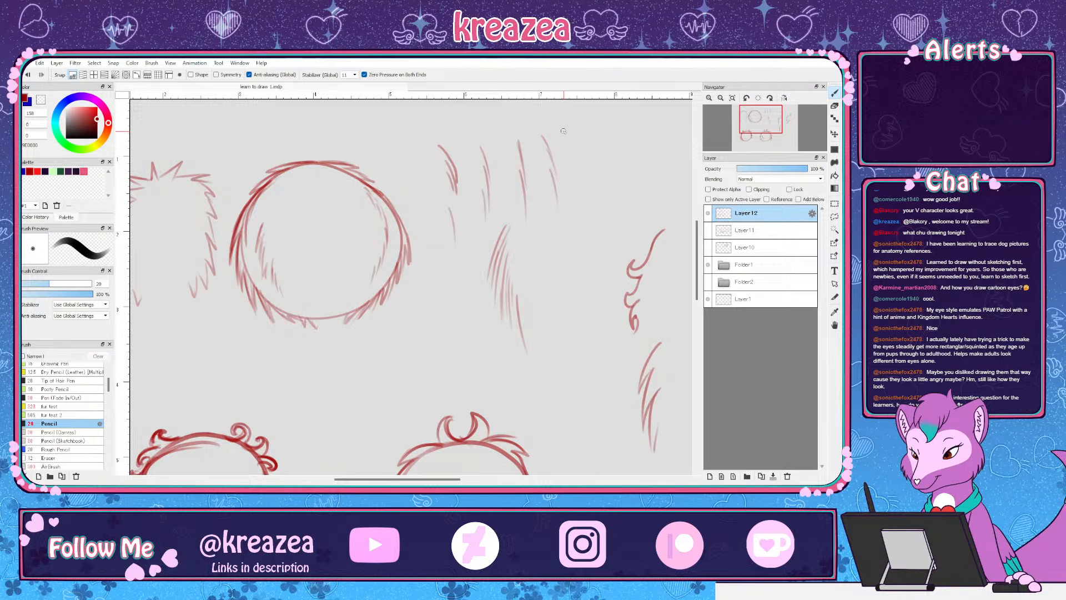
left_click_drag(567, 138, 574, 198)
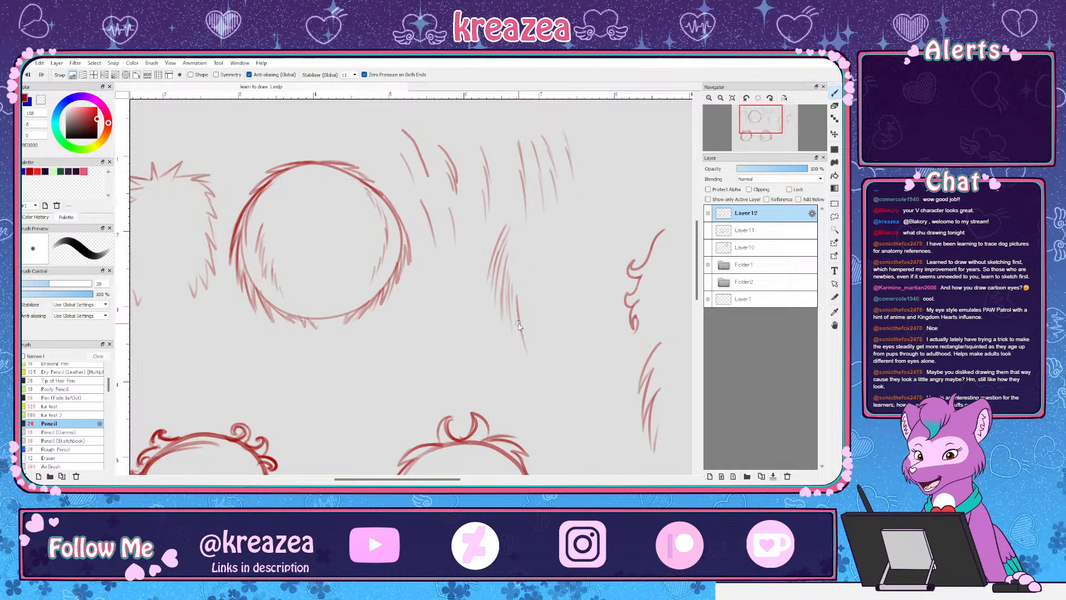
Open the 2024 character reference sheet image to view its fur, and return to the fur sketch document
key("ctrl+minus")
key("ctrl+minus")
left_click_drag(534, 417, 509, 360)
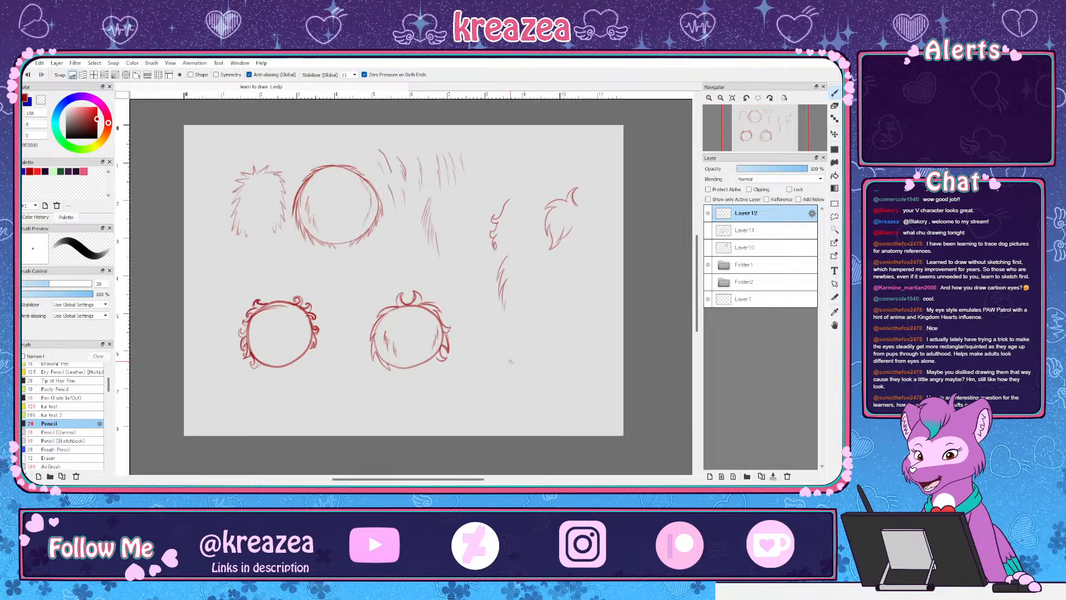
key("ctrl+plus")
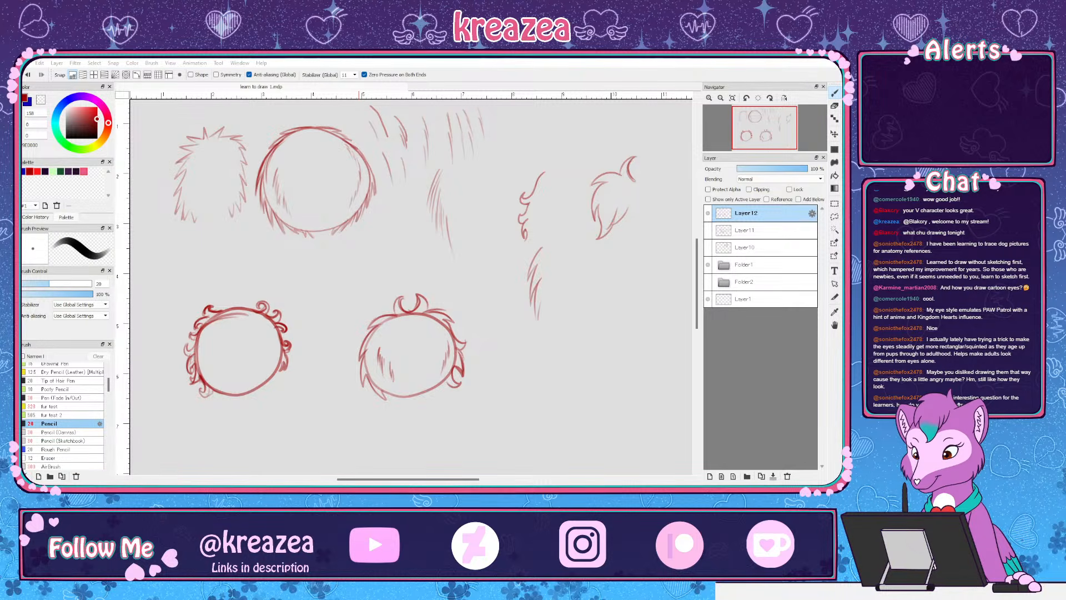
key("Return")
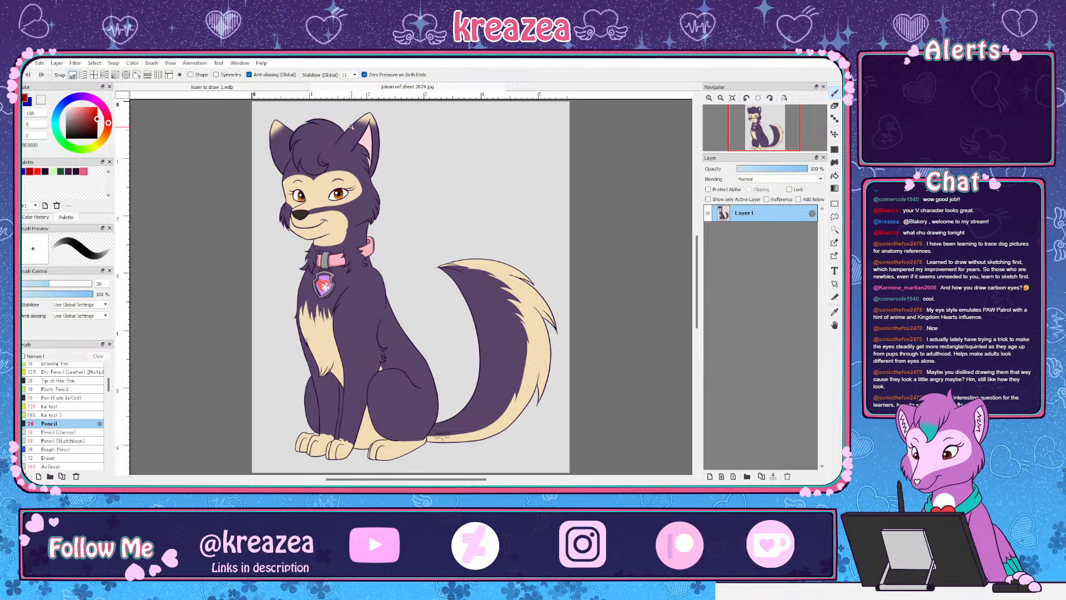
left_click(279, 89)
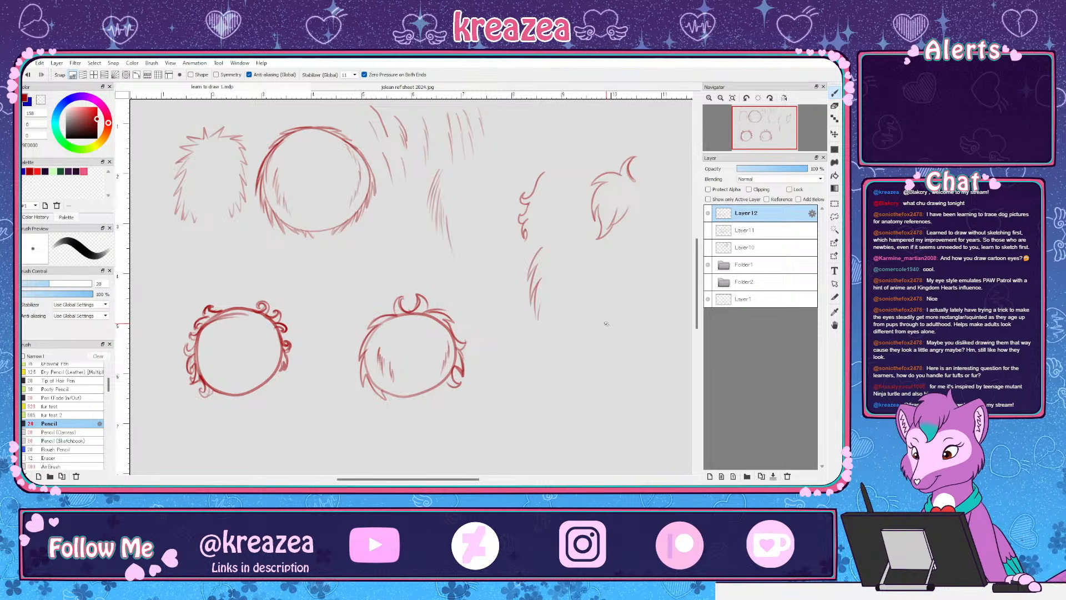
left_click_drag(693, 281, 698, 264)
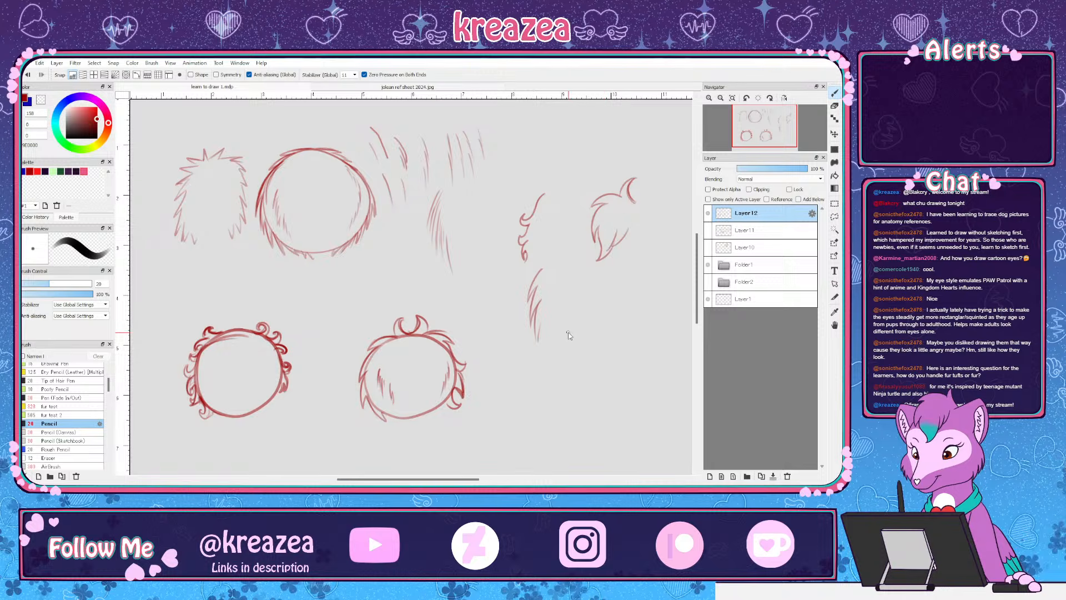
key("ctrl+minus")
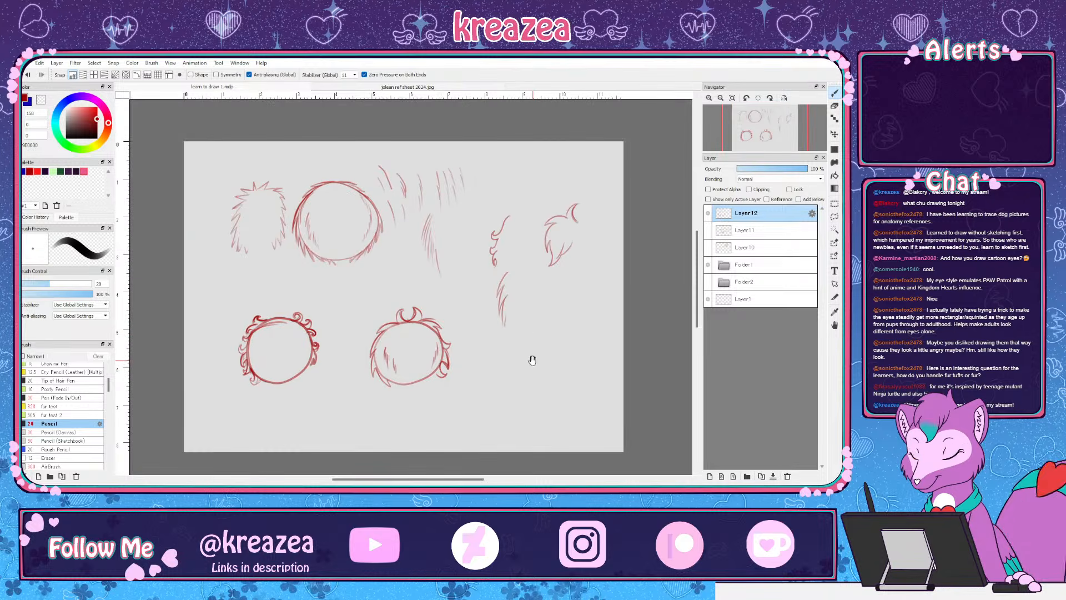
left_click_drag(534, 363, 537, 359)
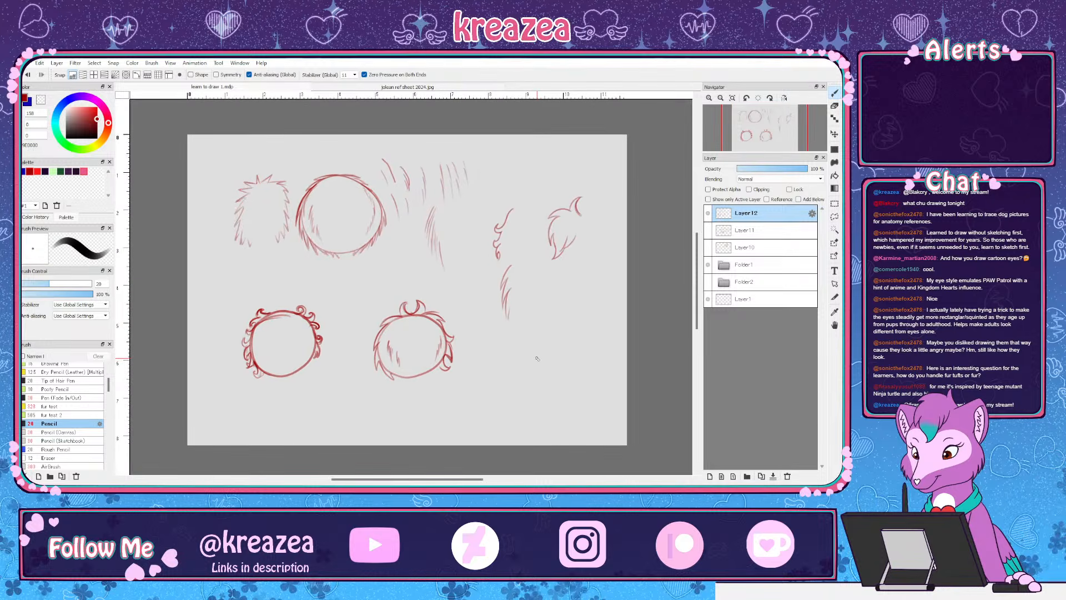
key("ctrl+plus")
key("ctrl+minus")
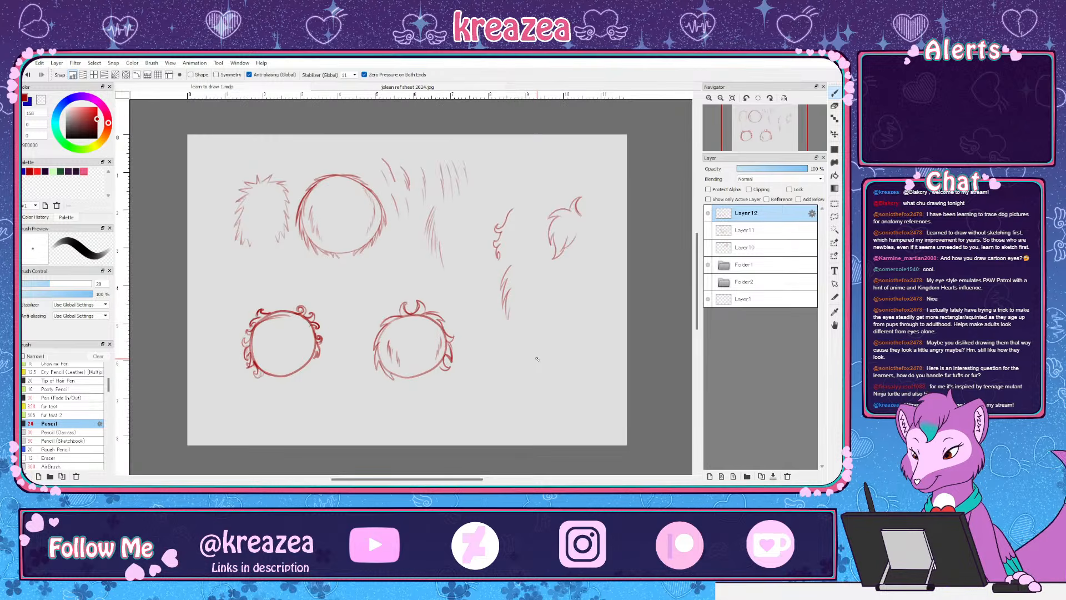
key("ctrl+plus")
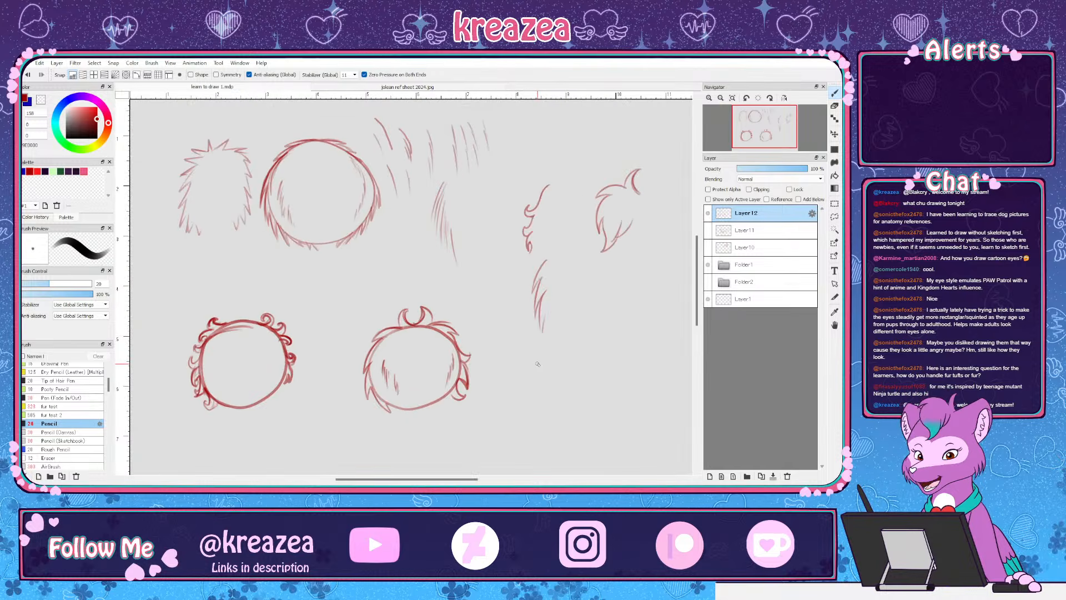
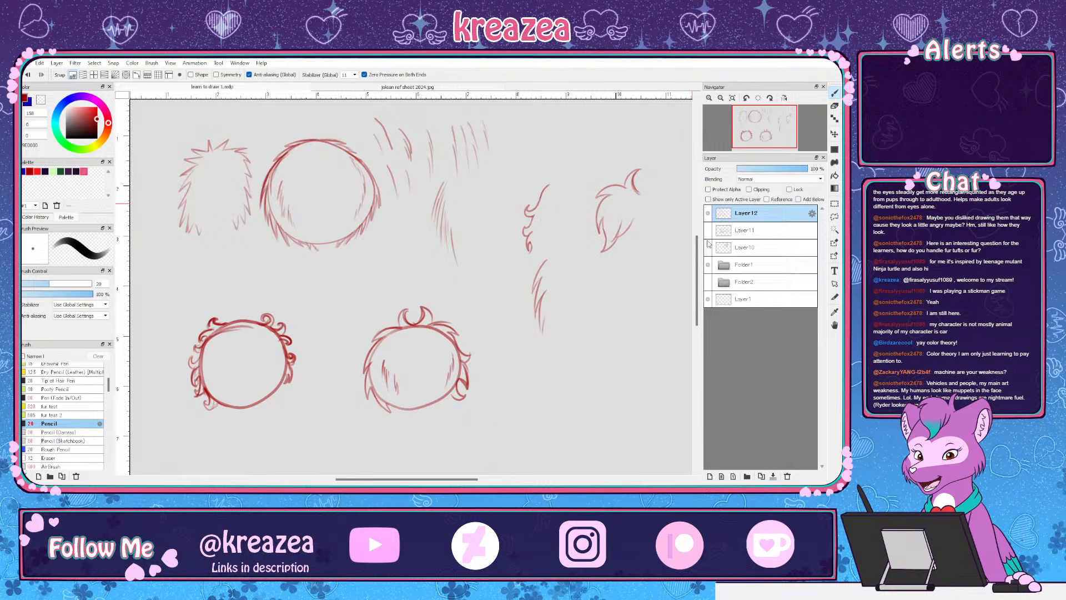
scroll(691, 203, "up", 1)
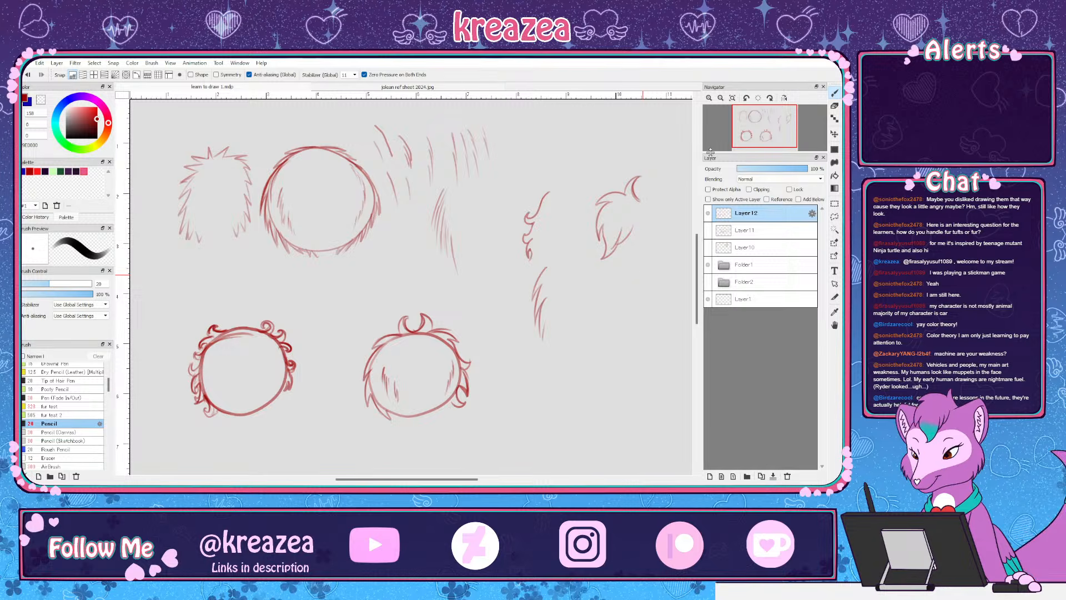
left_click_drag(697, 249, 697, 249)
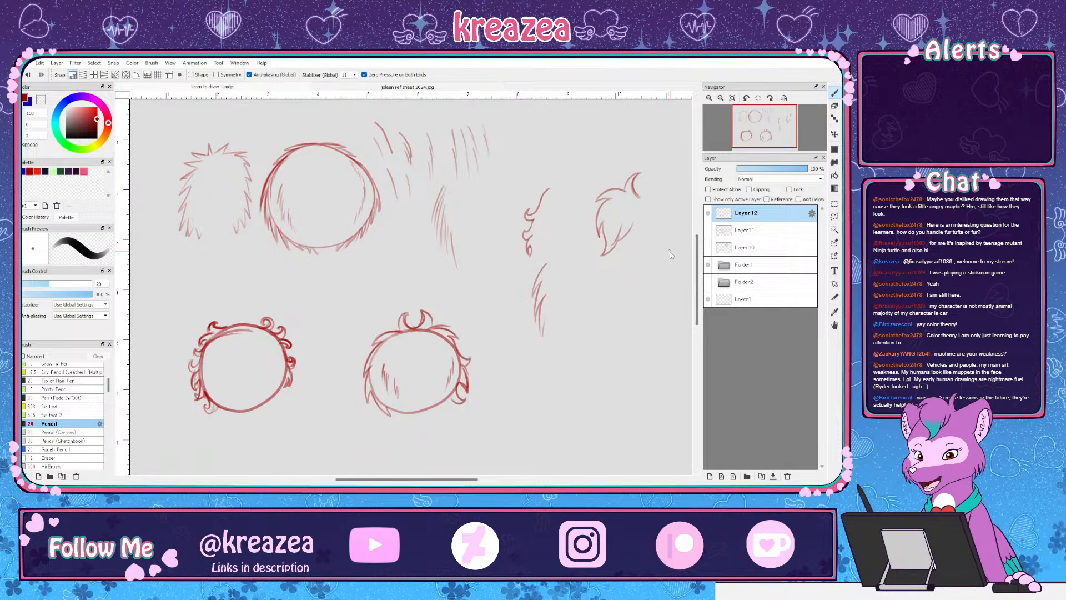
scroll(699, 256, "up", 3)
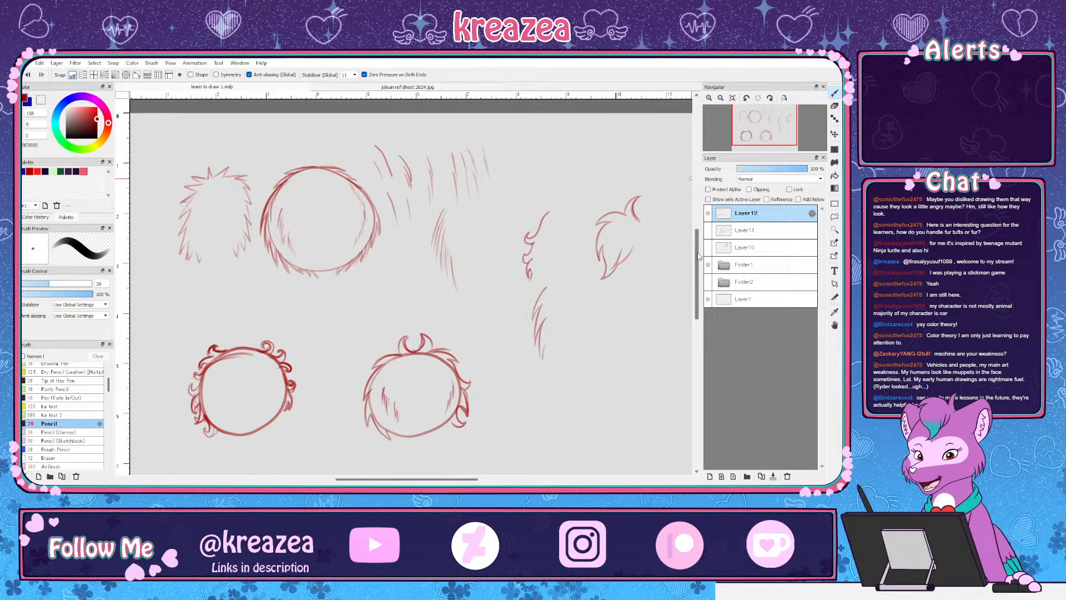
scroll(699, 256, "down", 3)
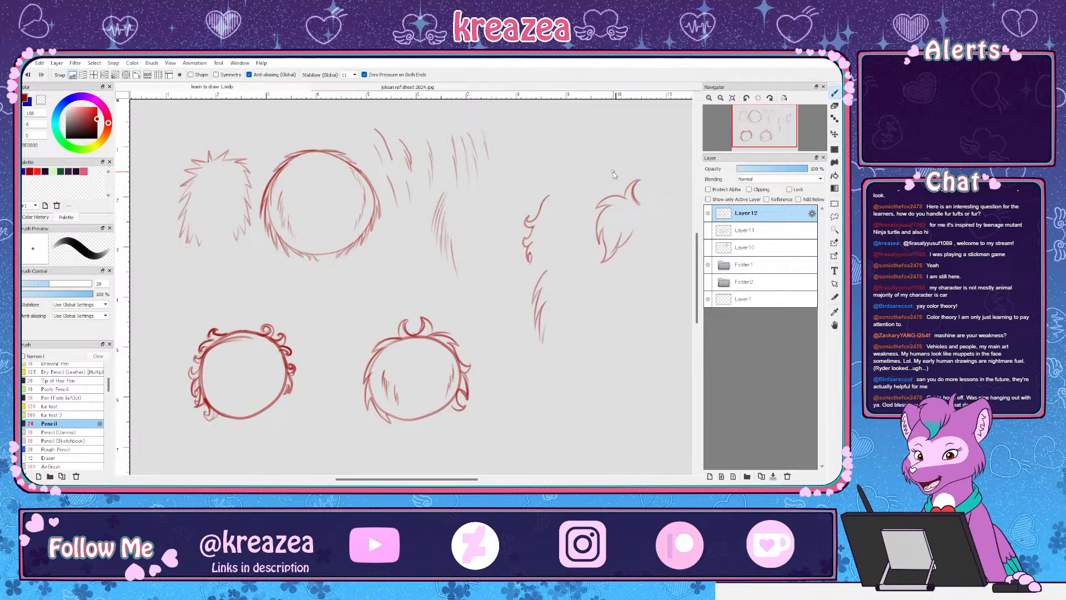
scroll(613, 172, "down", 1)
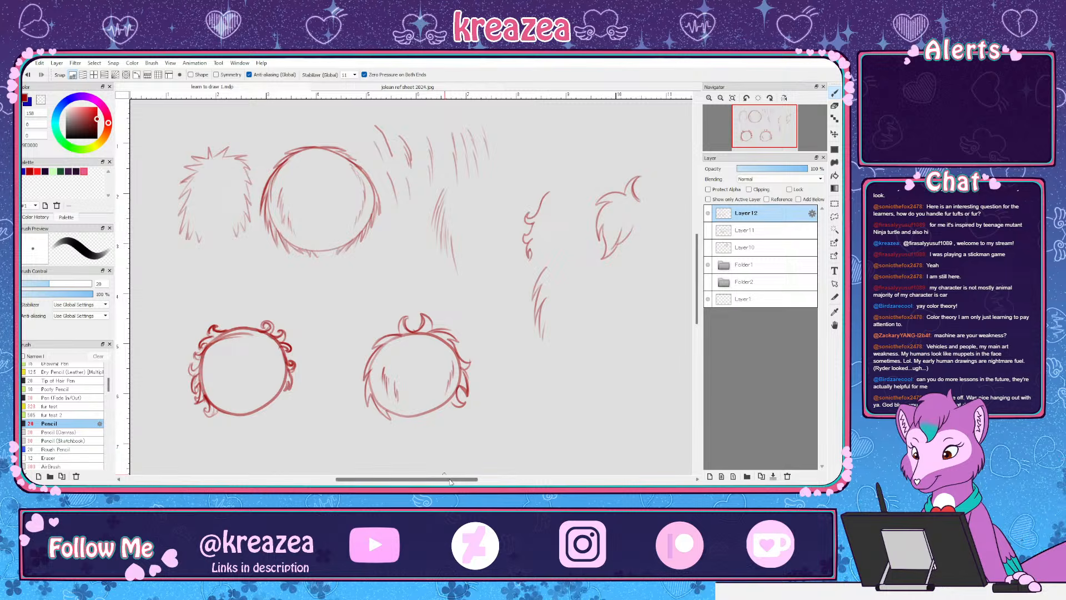
left_click_drag(451, 480, 452, 482)
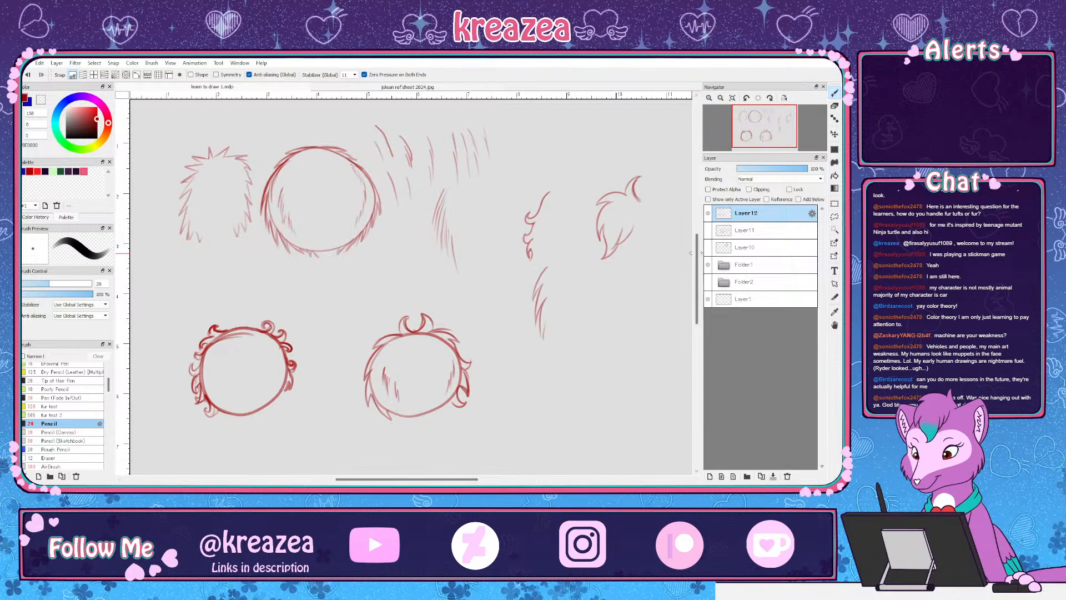
left_click_drag(691, 253, 691, 252)
scroll(691, 252, "down", 4)
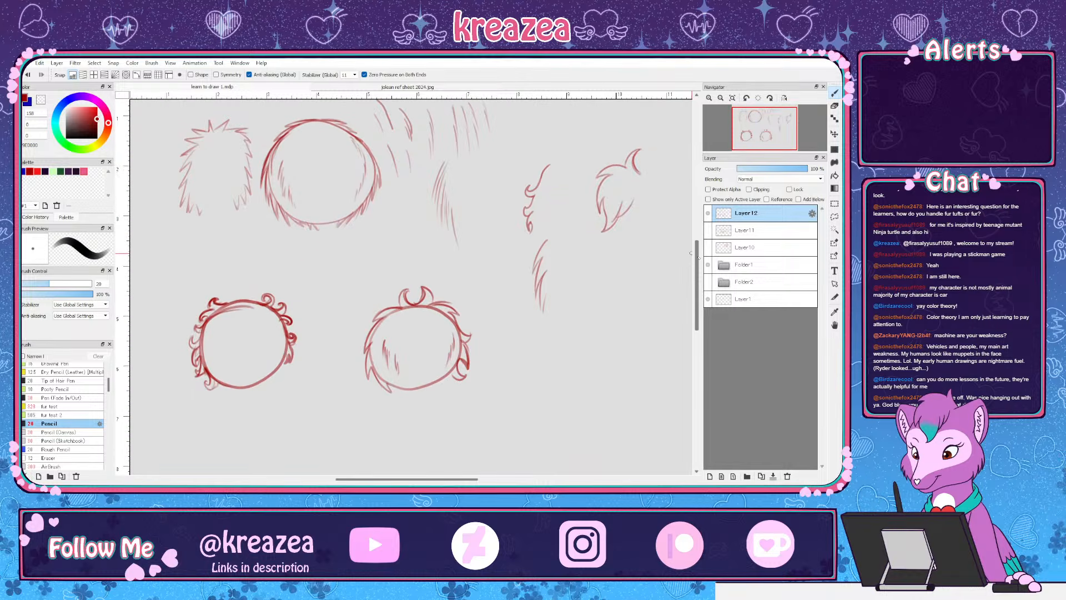
scroll(692, 252, "up", 2)
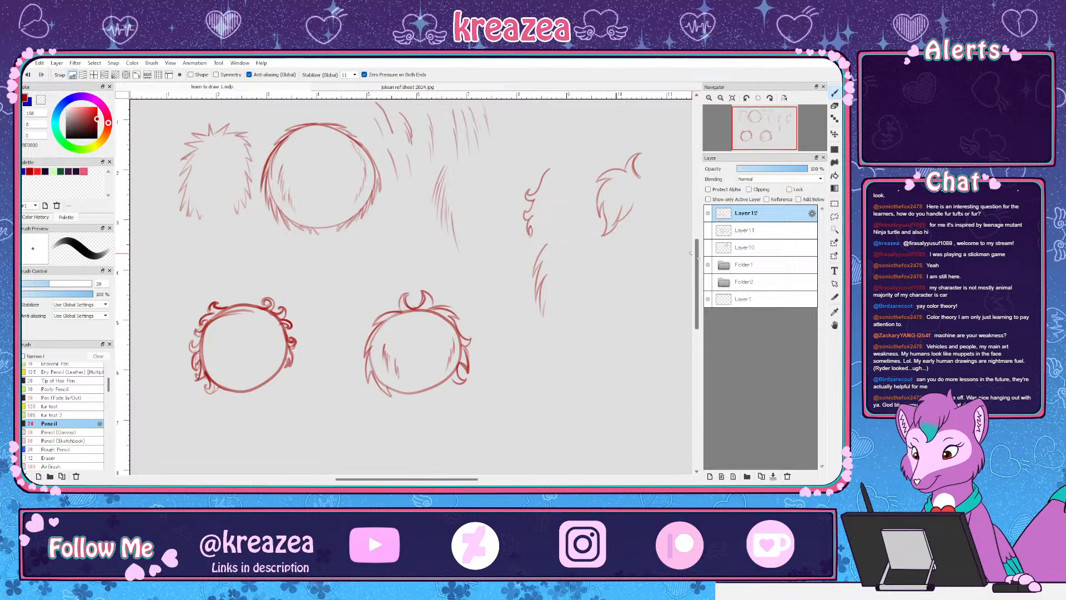
scroll(691, 252, "down", 2)
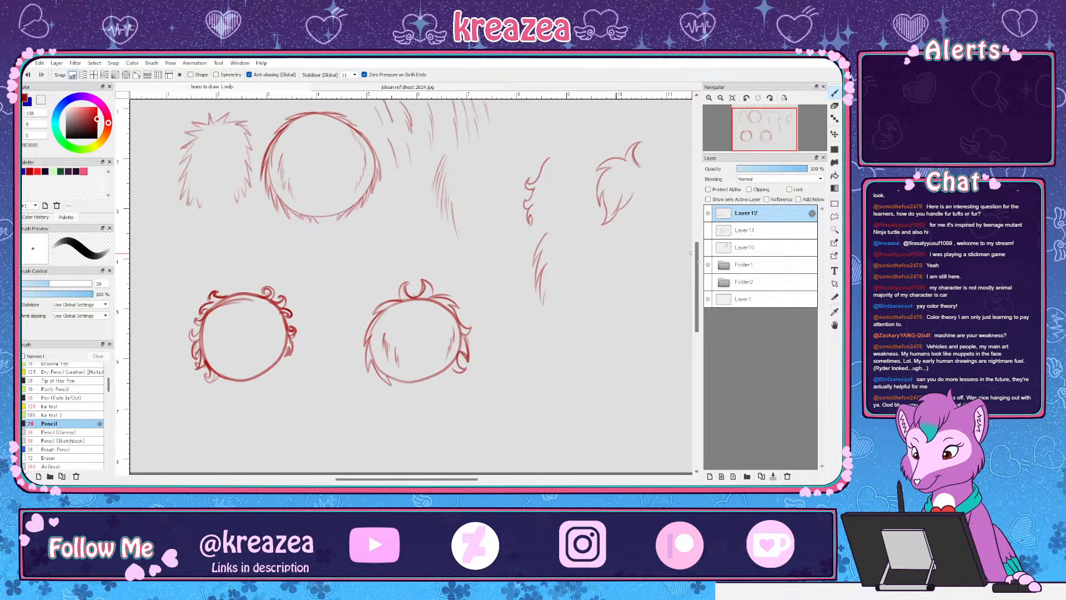
scroll(691, 253, "up", 4)
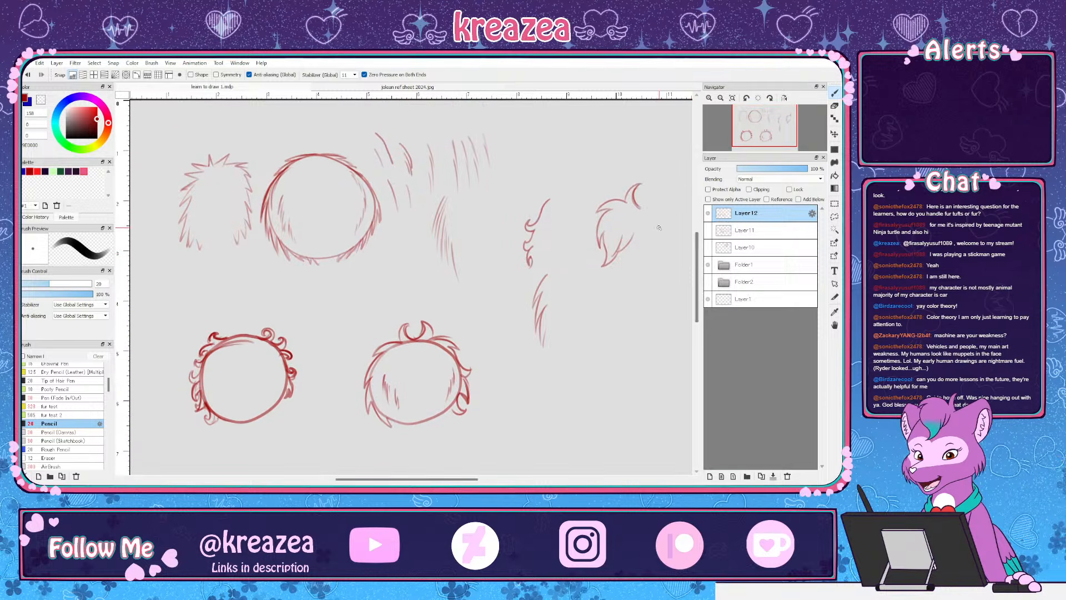
scroll(697, 268, "up", 3)
scroll(698, 273, "down", 5)
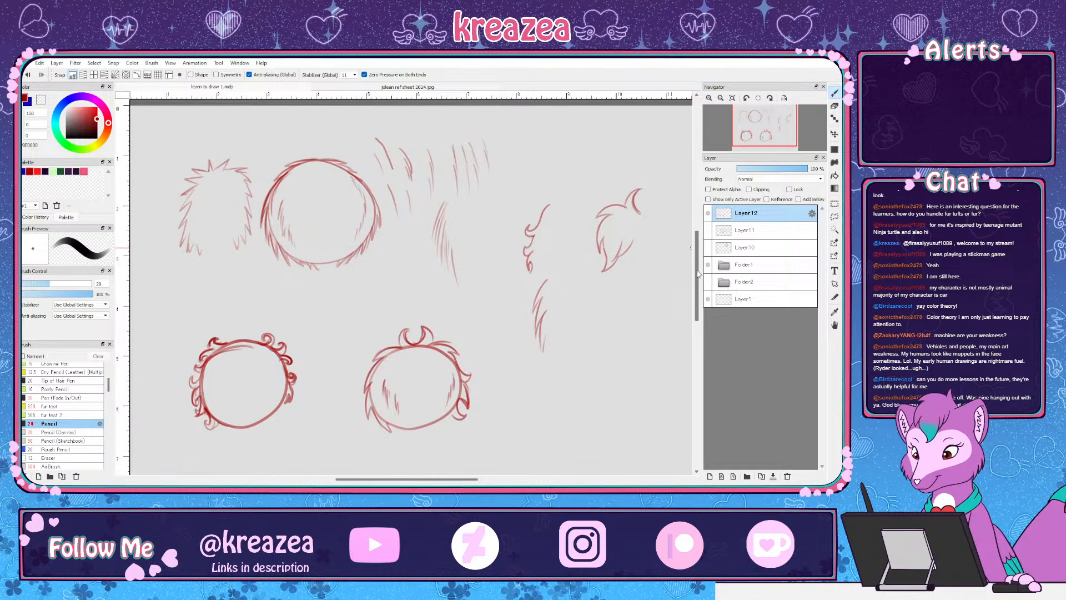
scroll(698, 275, "up", 4)
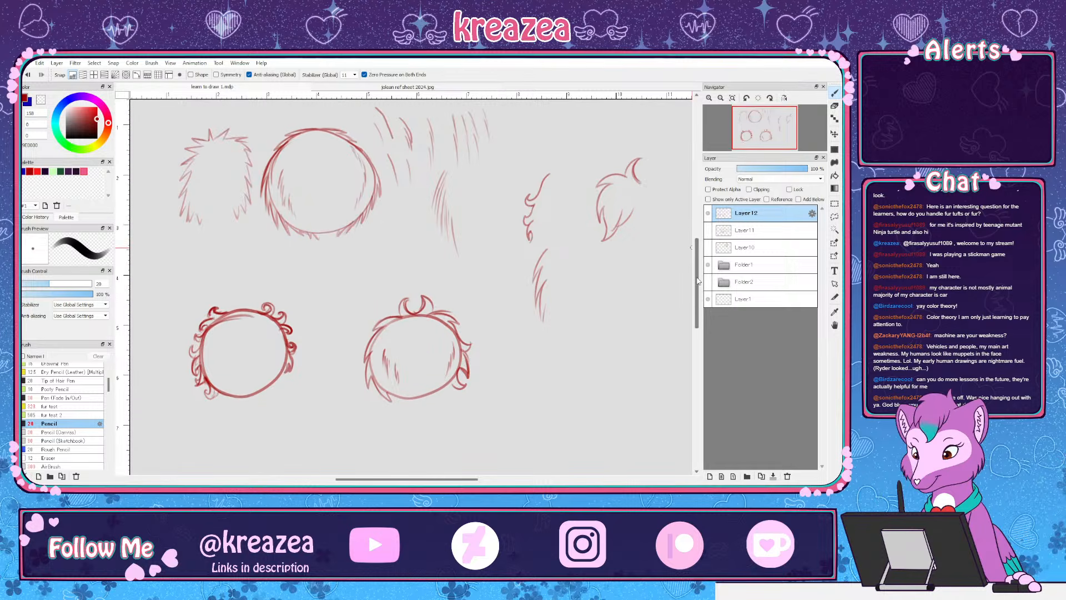
scroll(698, 272, "down", 2)
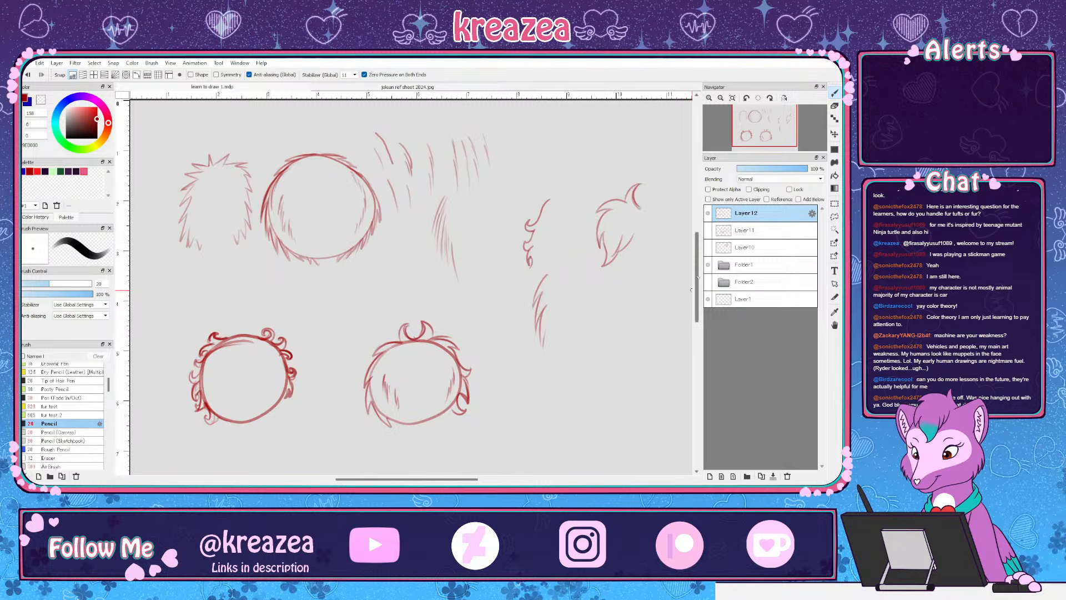
scroll(698, 275, "up", 2)
scroll(699, 275, "down", 3)
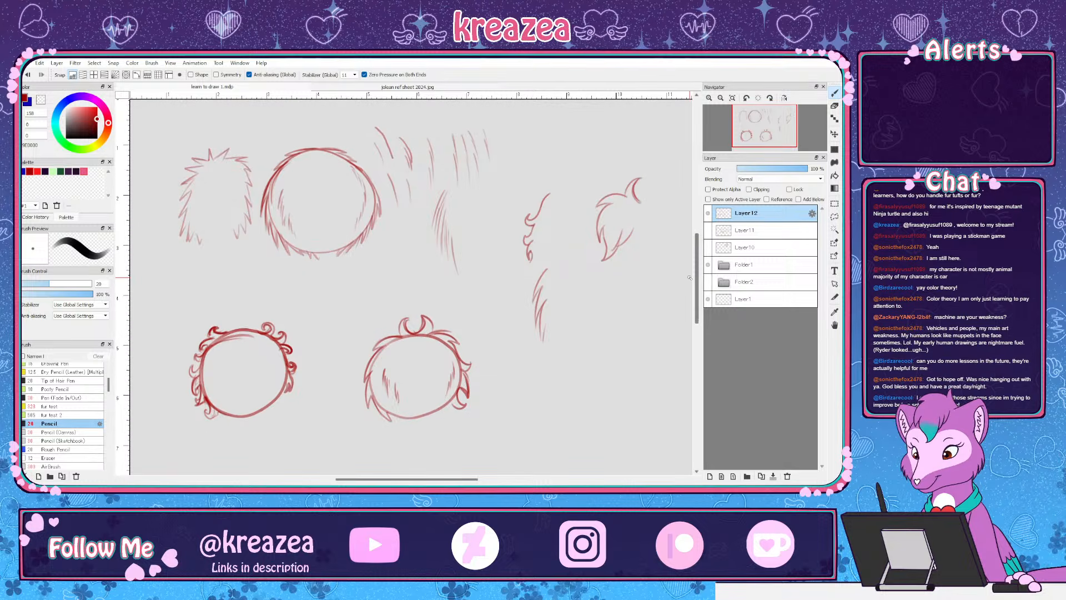
left_click_drag(452, 480, 447, 482)
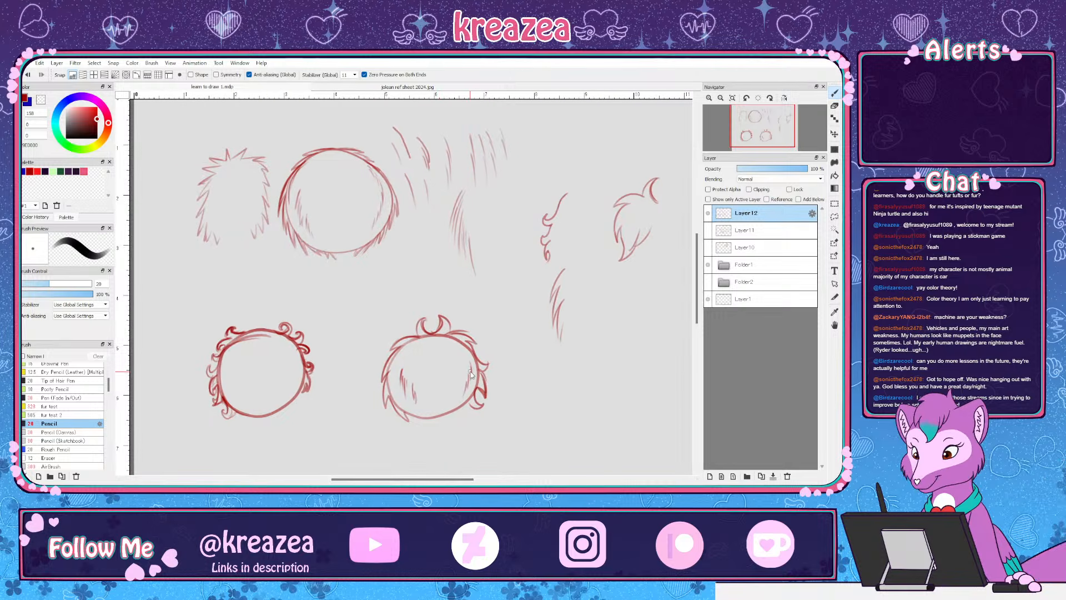
key("ctrl+minus")
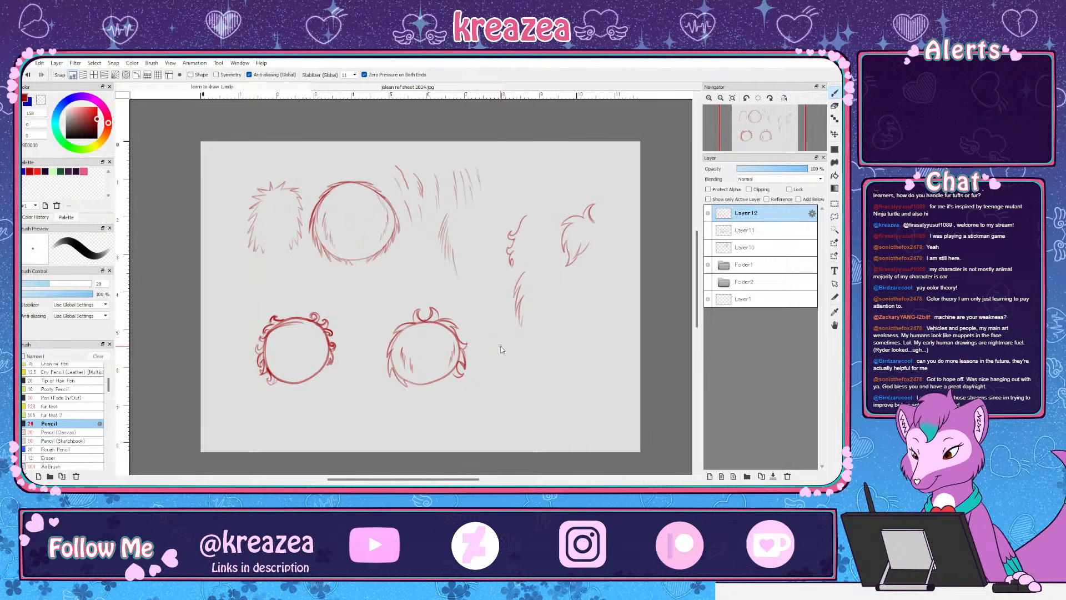
left_click_drag(542, 369, 536, 365)
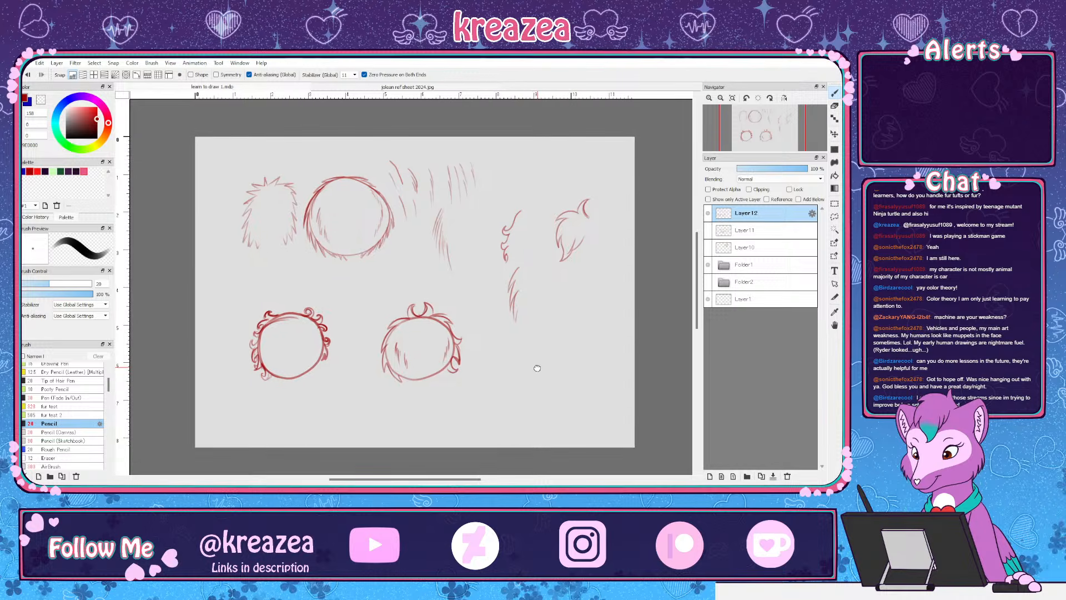
key("ctrl+Up")
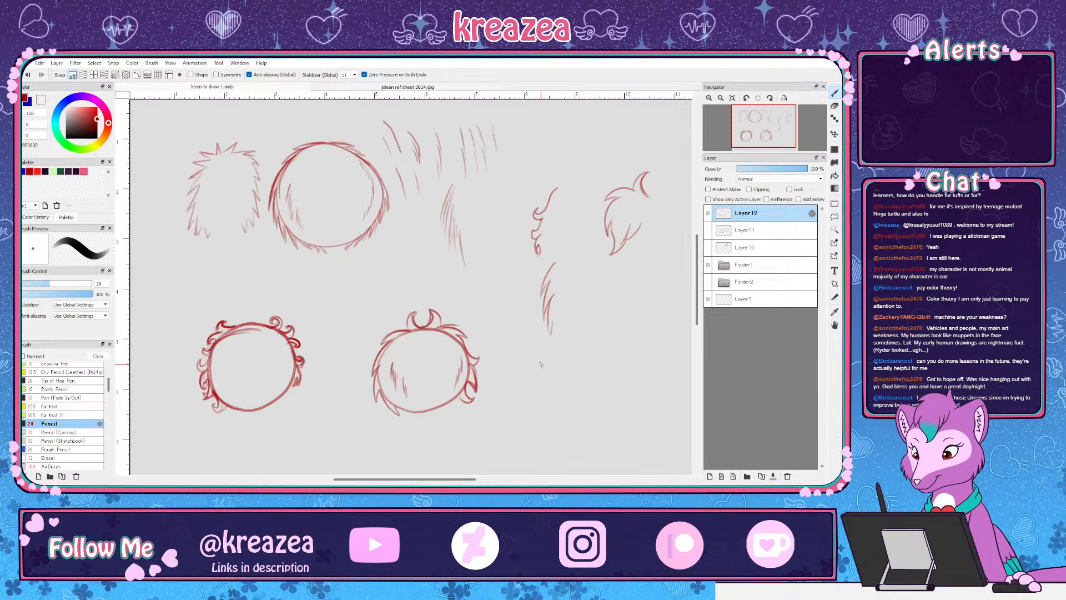
key("ctrl+Down")
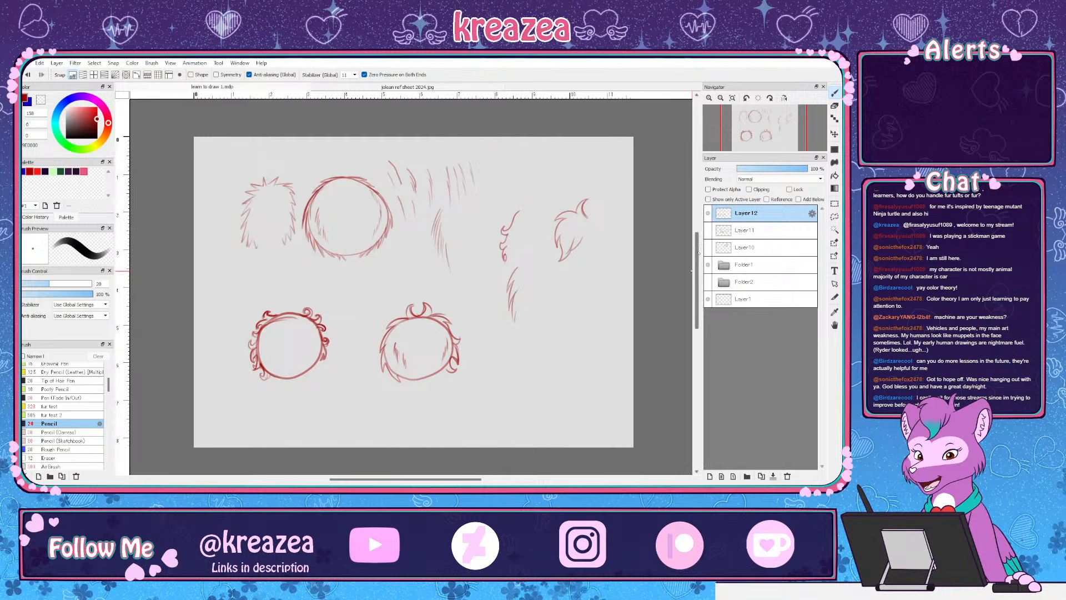
scroll(697, 267, "up", 1)
scroll(698, 268, "down", 2)
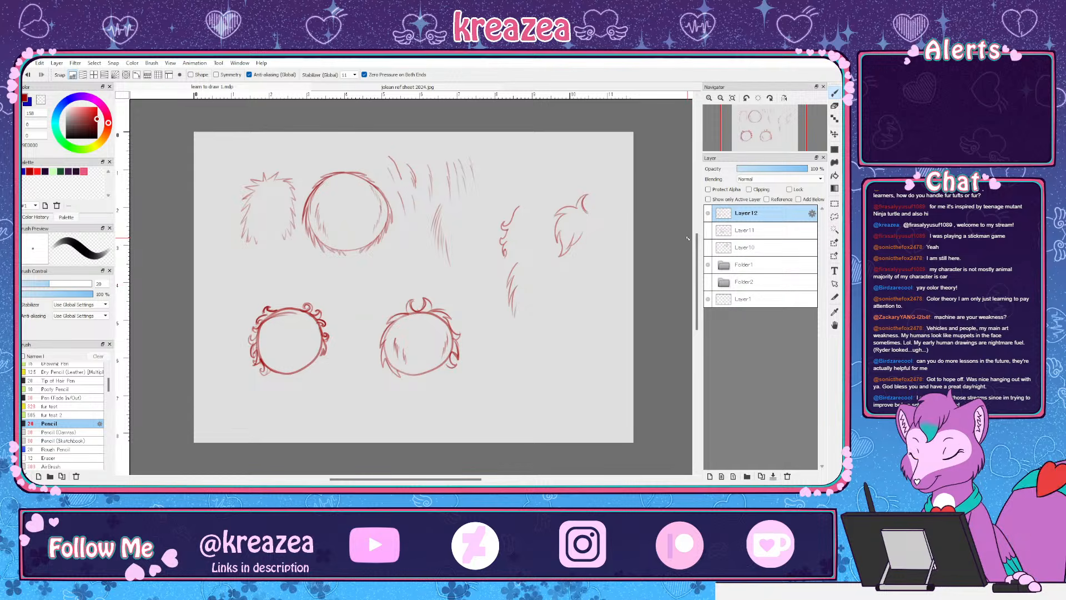
scroll(698, 262, "down", 1)
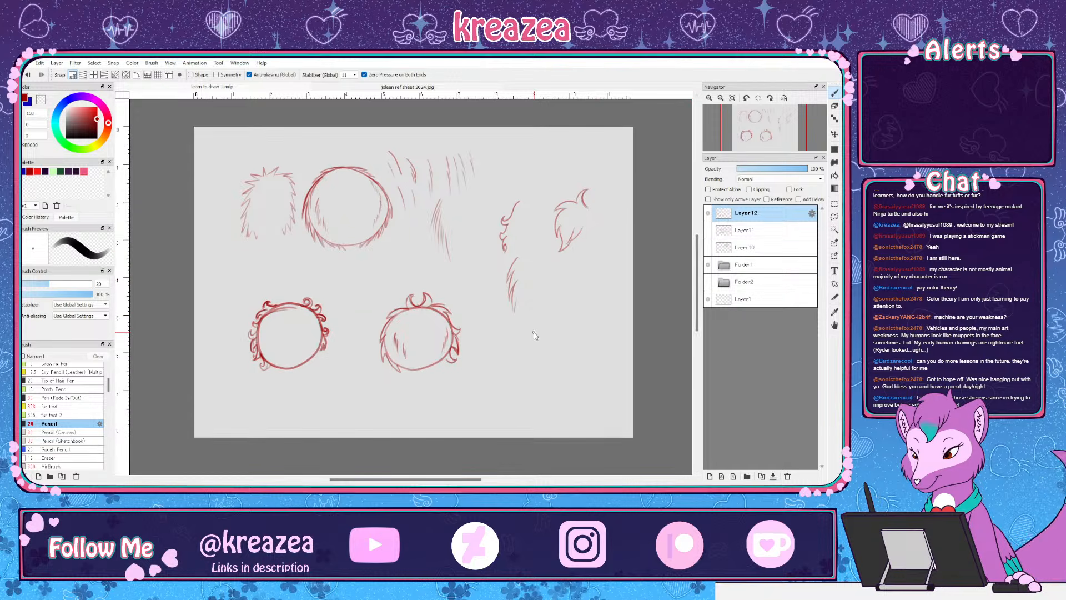
key("bracketleft")
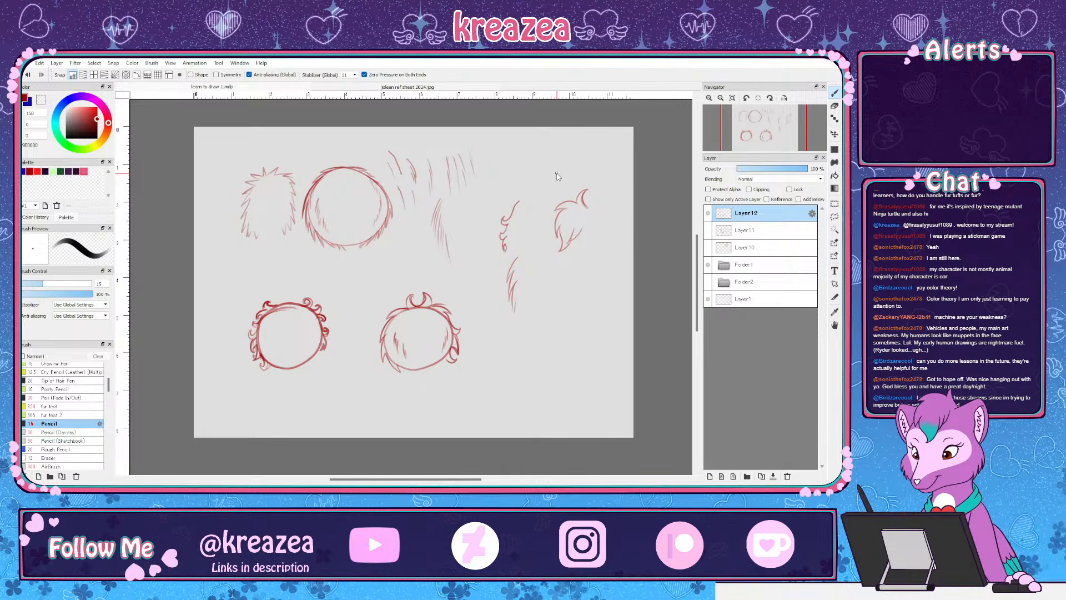
scroll(695, 311, "up", 1)
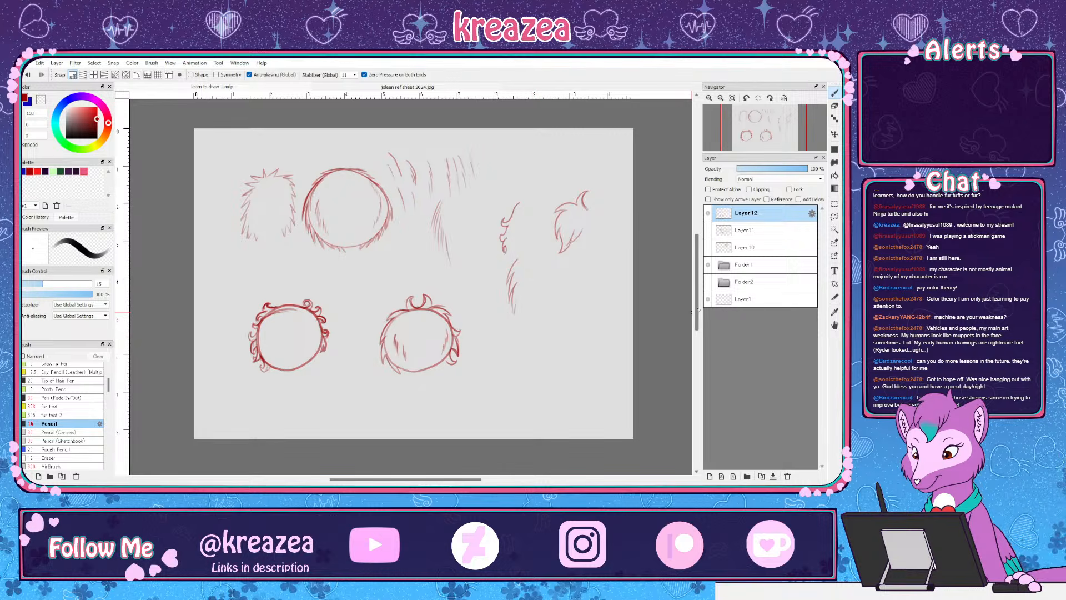
scroll(695, 311, "up", 1)
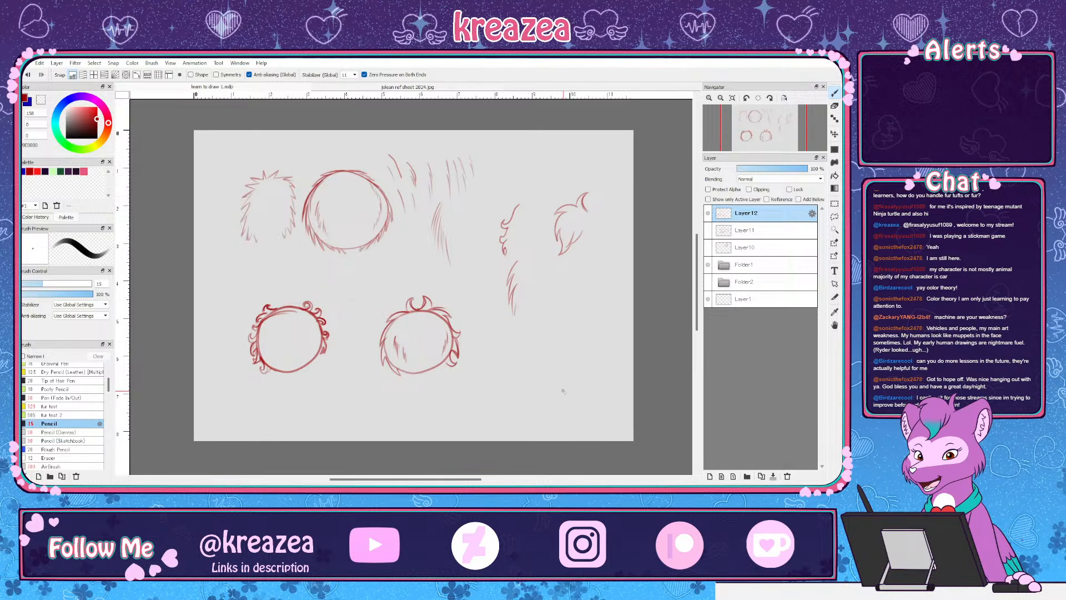
Hide the fur sketch layer, expand Folder1, and show its dog photo and the traced dog outline layer
left_click(709, 213)
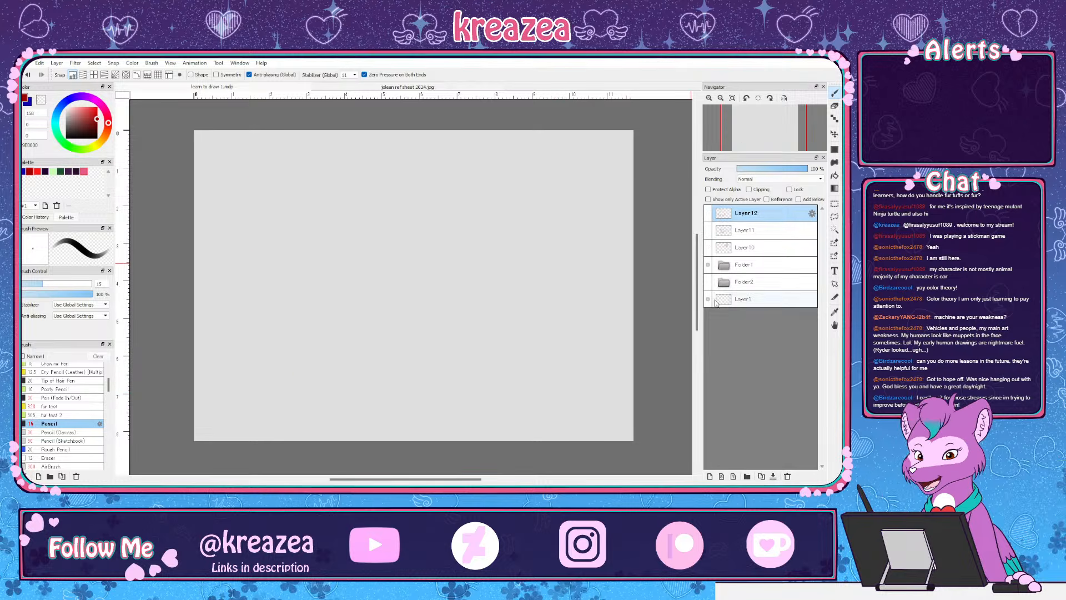
left_click(724, 265)
left_click(717, 334)
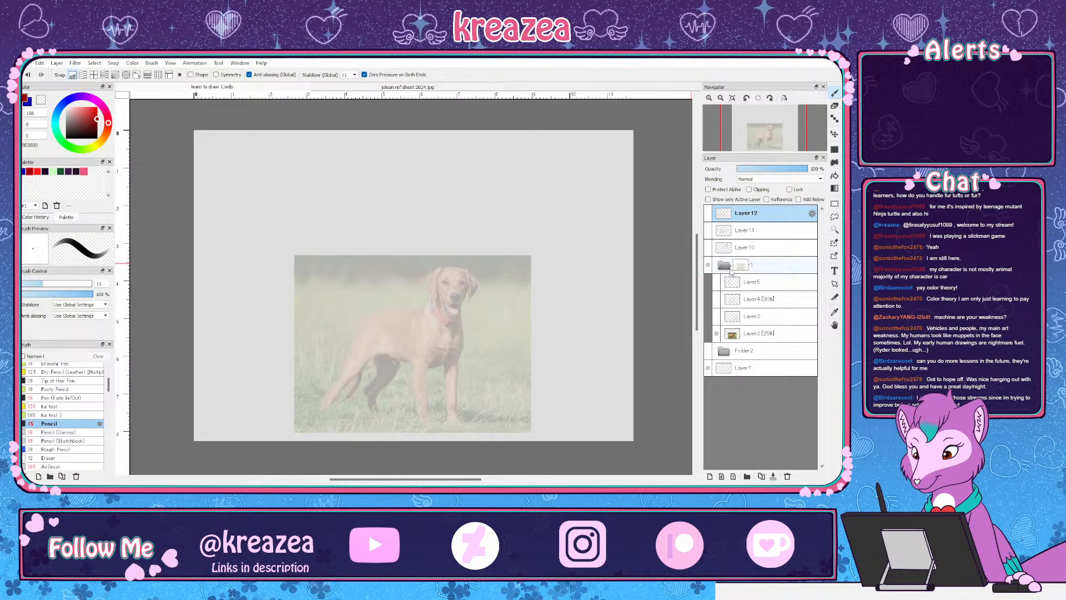
left_click(716, 317)
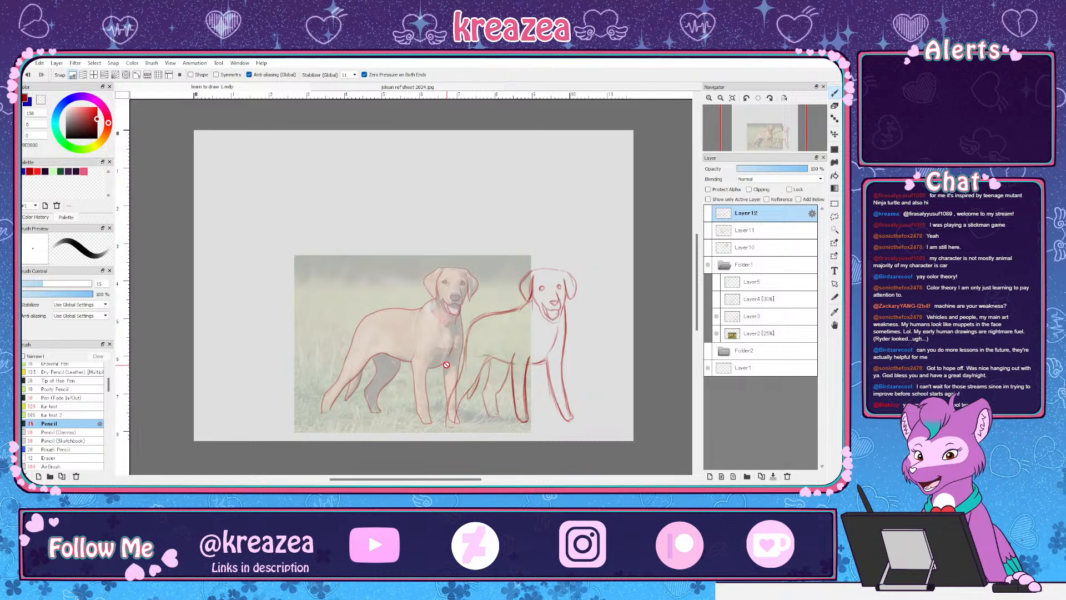
Examine the dog tracing over the photo, then hide the photo to view the two dog sketches alone
scroll(469, 355, "up", 1)
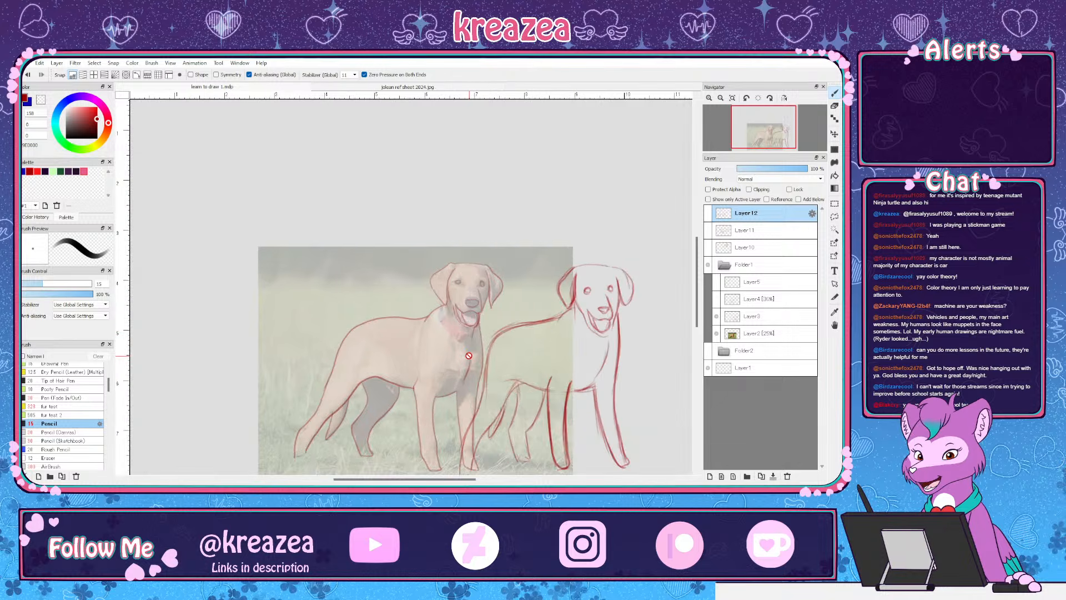
scroll(469, 355, "up", 1)
left_click_drag(523, 398, 497, 391)
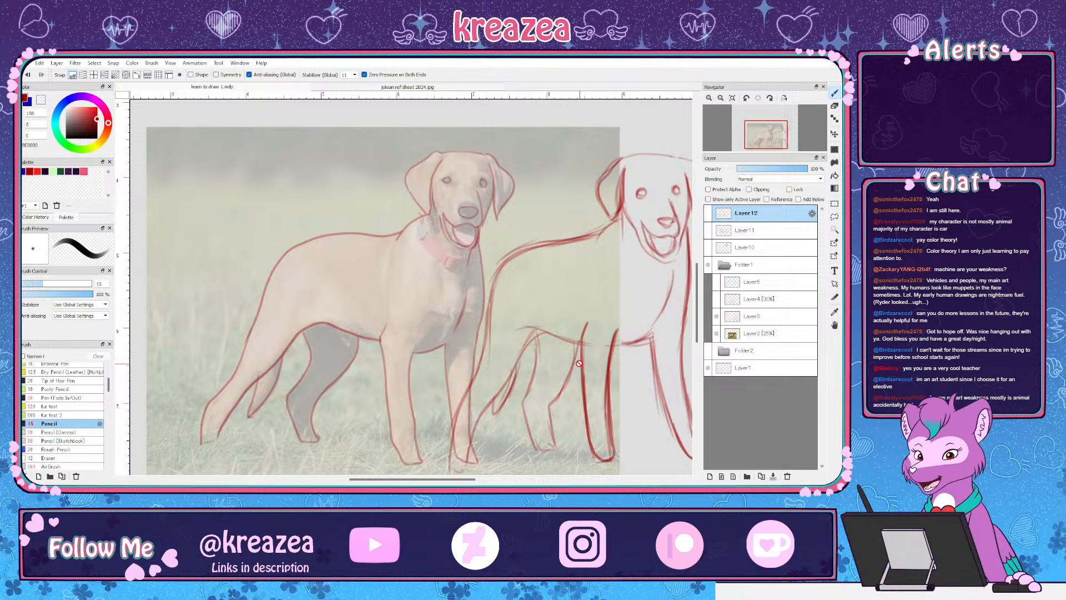
key("ctrl+minus")
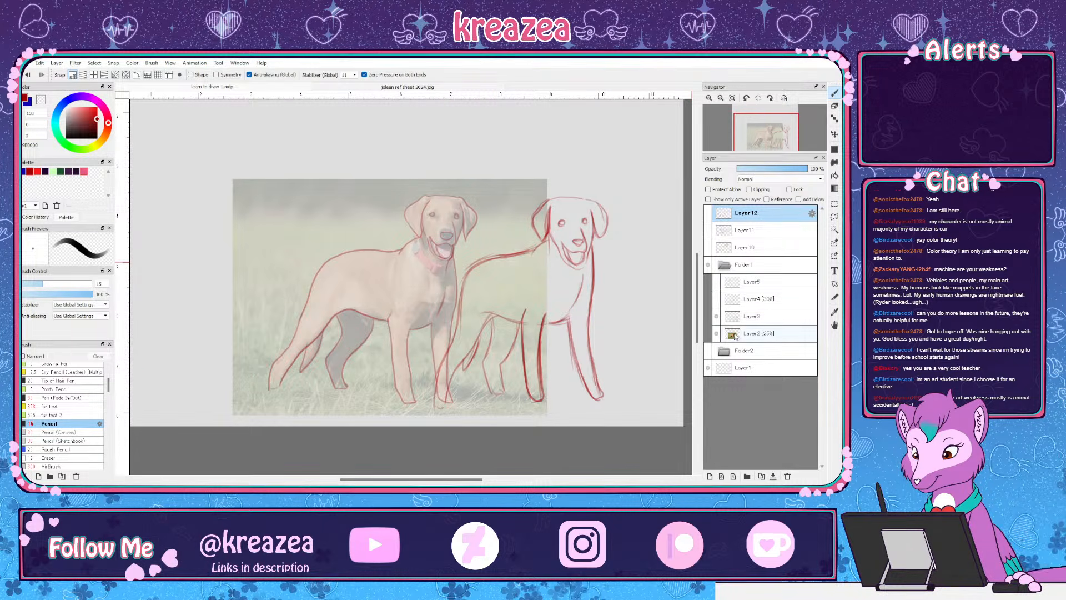
left_click(717, 334)
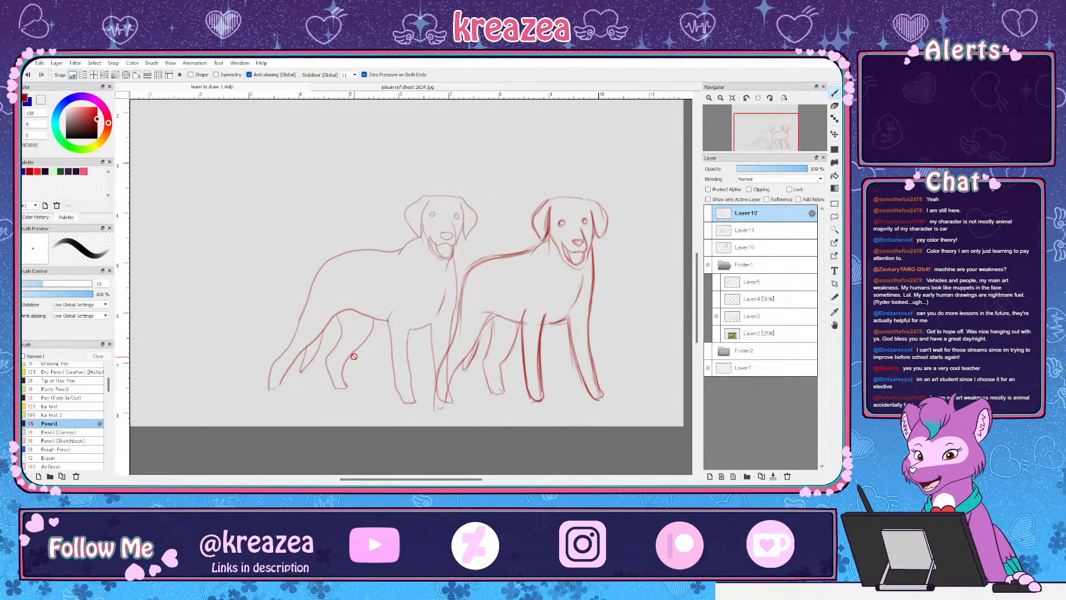
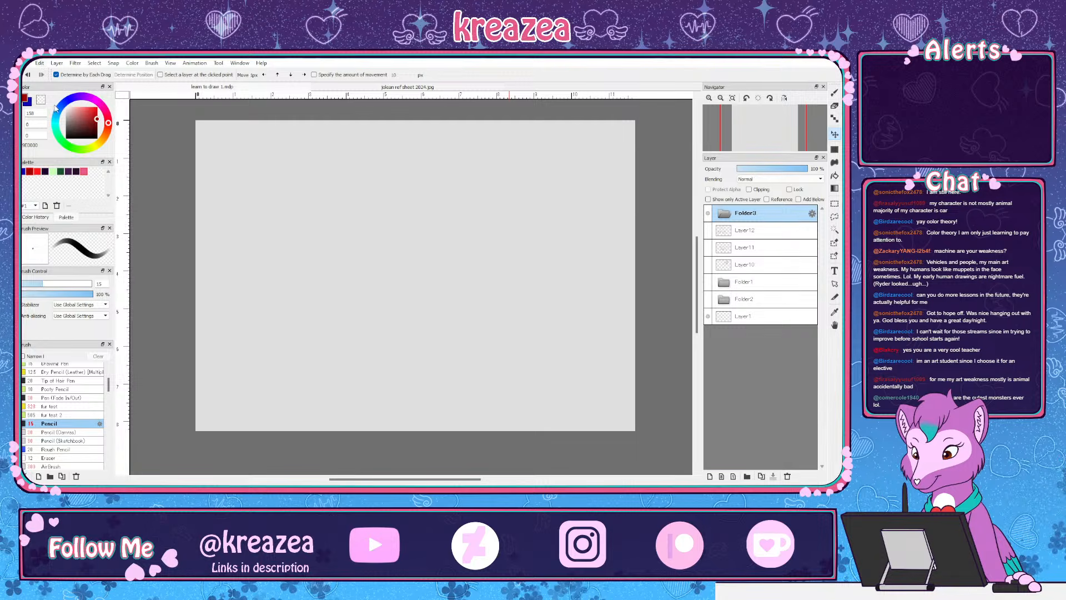
Paste the photo of the standing man into Folder3, centre it, and enlarge it to nearly fill the canvas height
key("ctrl+v")
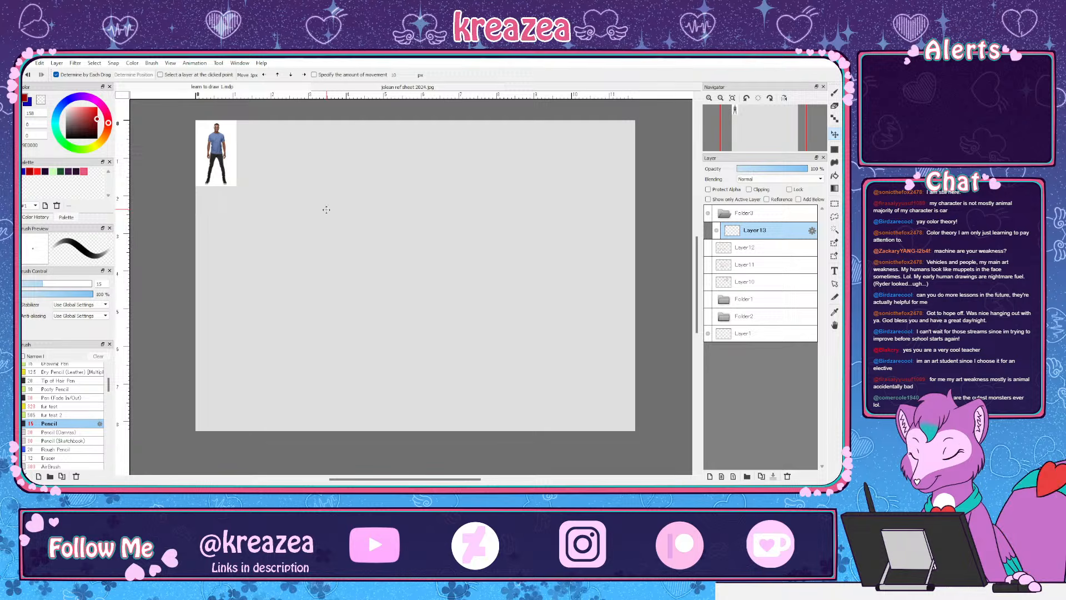
left_click_drag(221, 167, 396, 270)
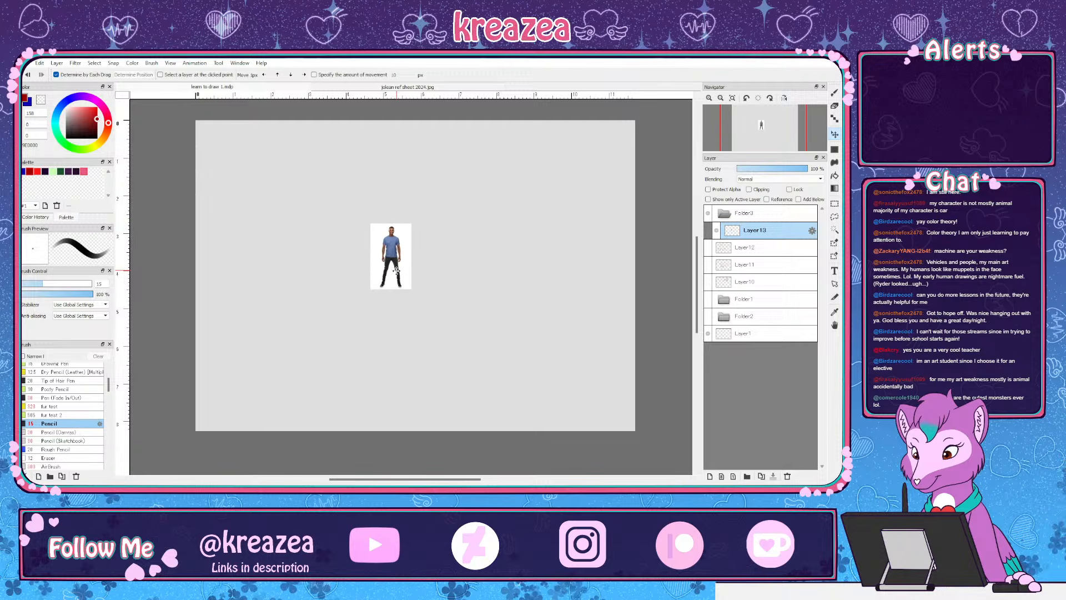
key("ctrl+t")
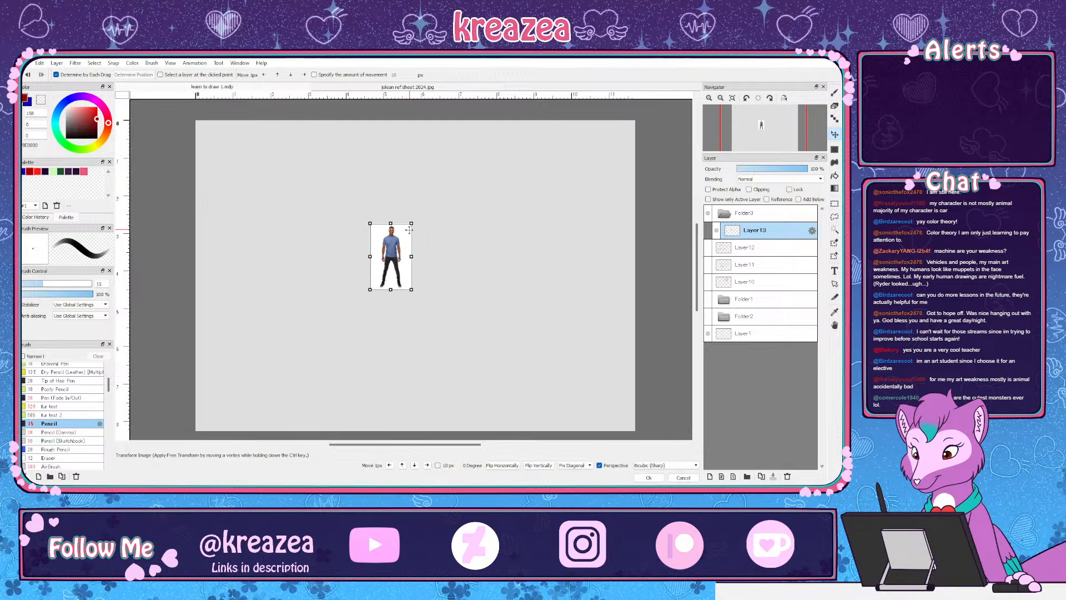
left_click_drag(410, 229, 461, 145)
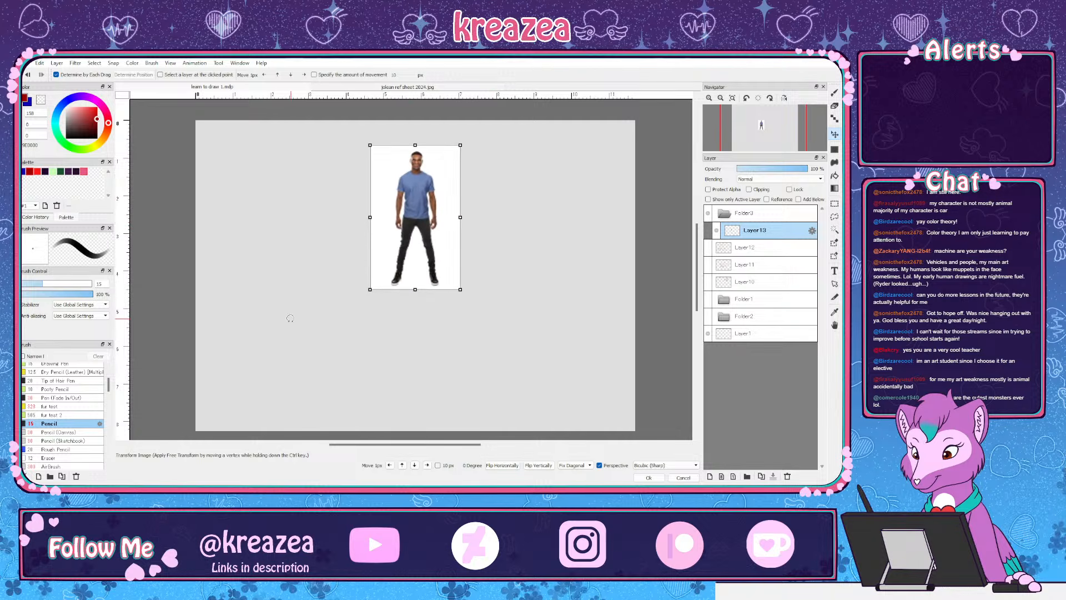
left_click_drag(369, 289, 306, 392)
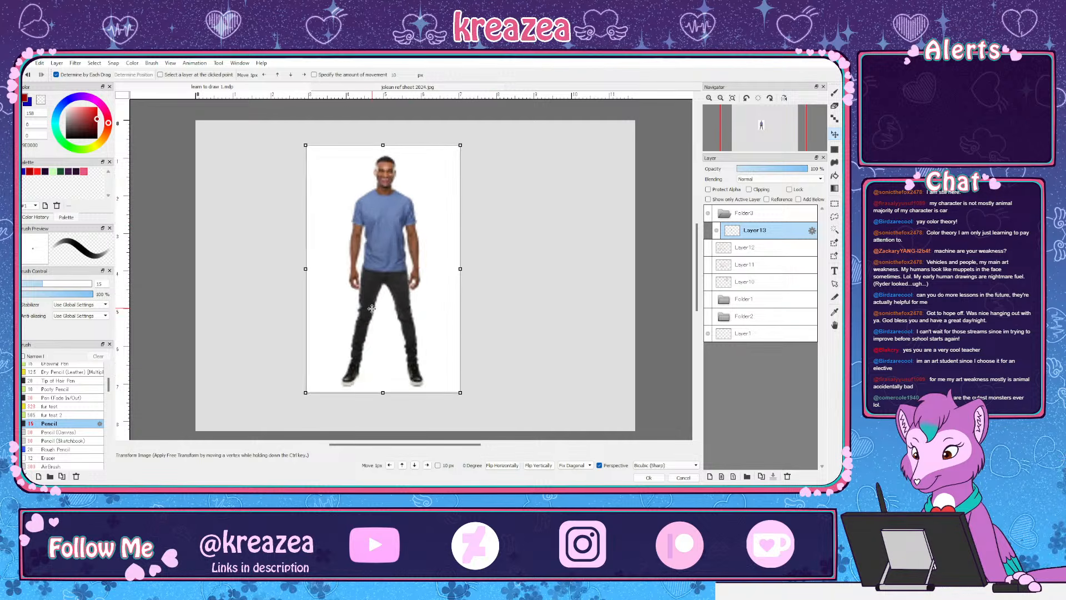
left_click_drag(372, 308, 388, 311)
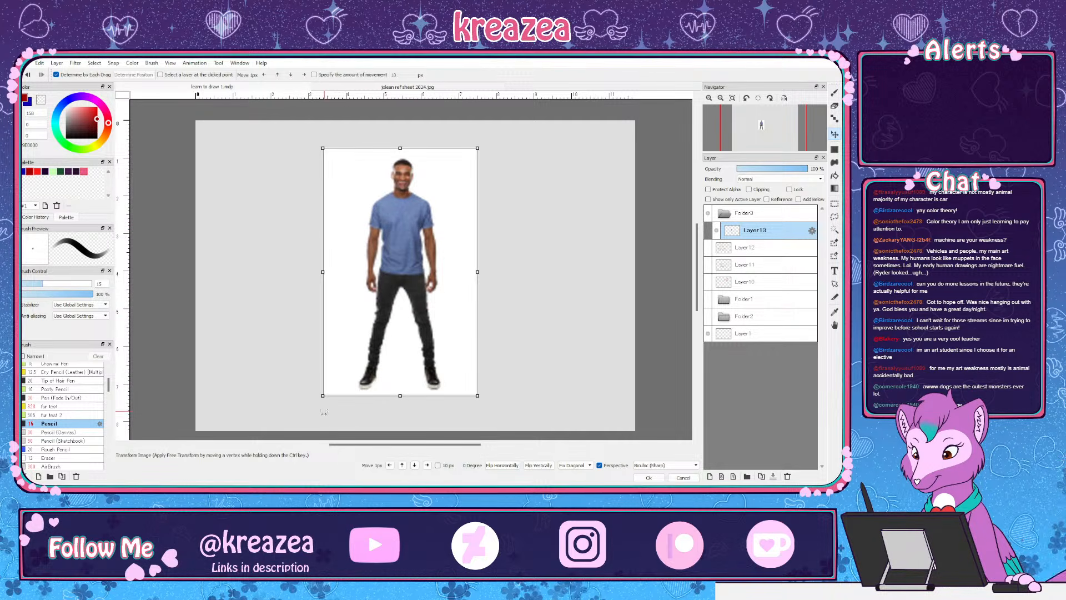
left_click_drag(323, 396, 320, 399)
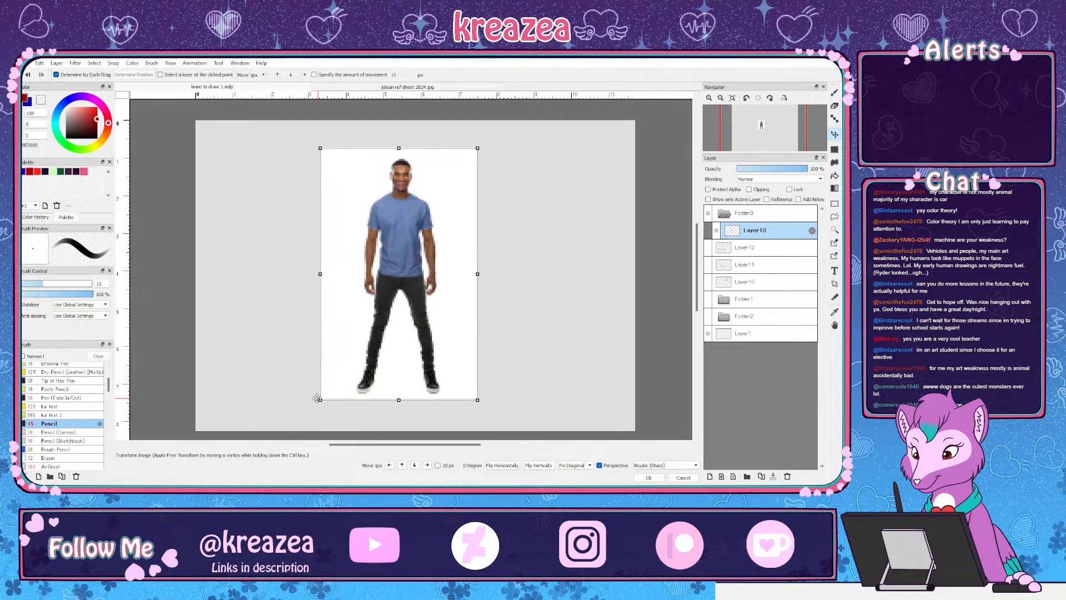
key("Return")
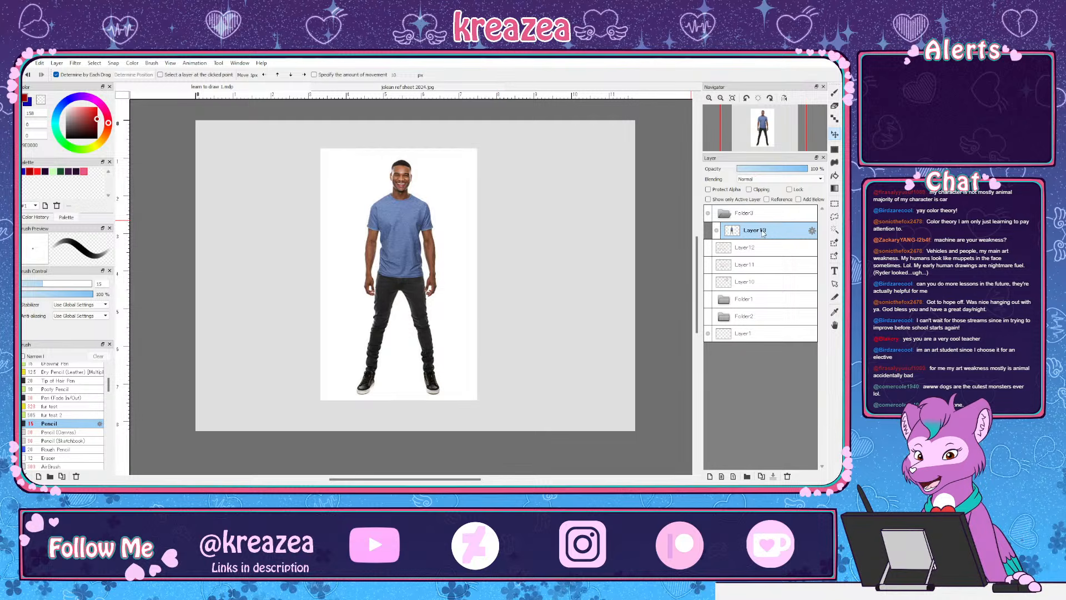
Lower the man photo layer's opacity to 31% and add a new layer above it in Folder3
left_click(791, 168)
left_click_drag(777, 172, 758, 168)
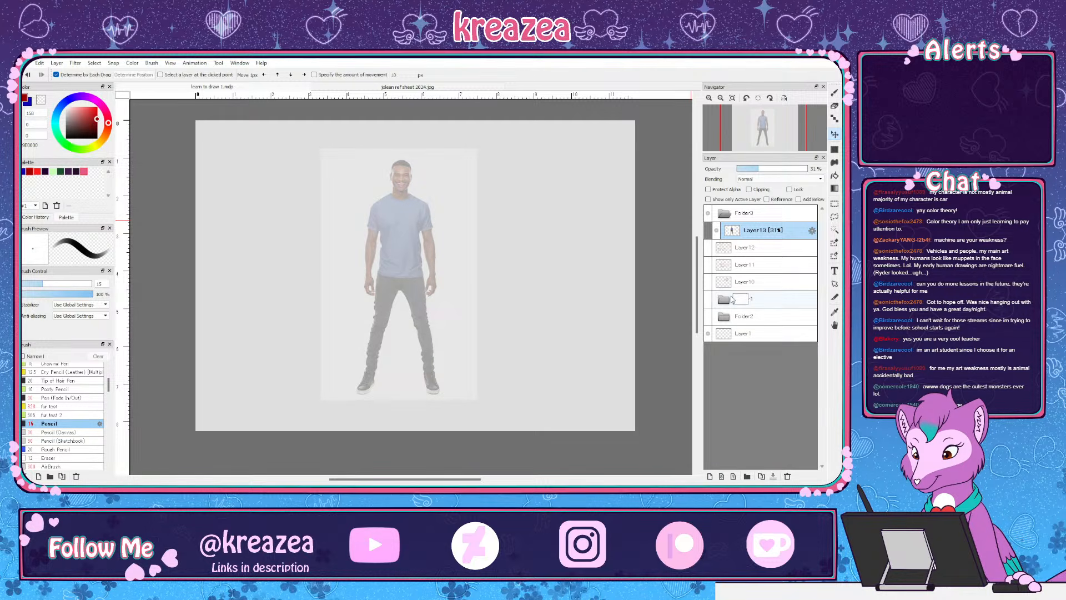
left_click(711, 477)
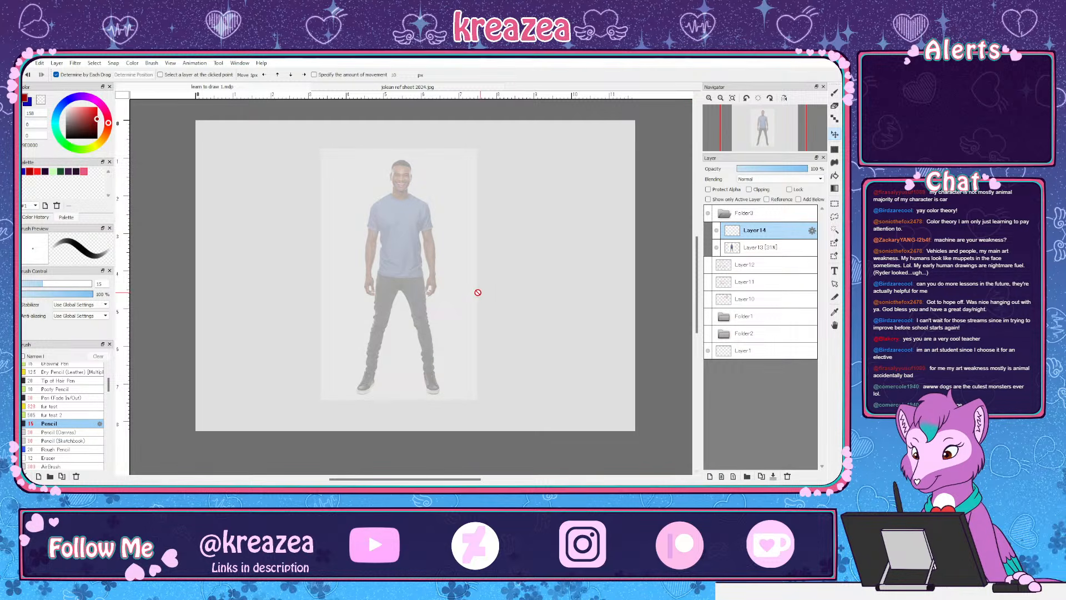
Trace the outline of the man's head on the new layer in dark red with the Pencil brush
key("ctrl+plus")
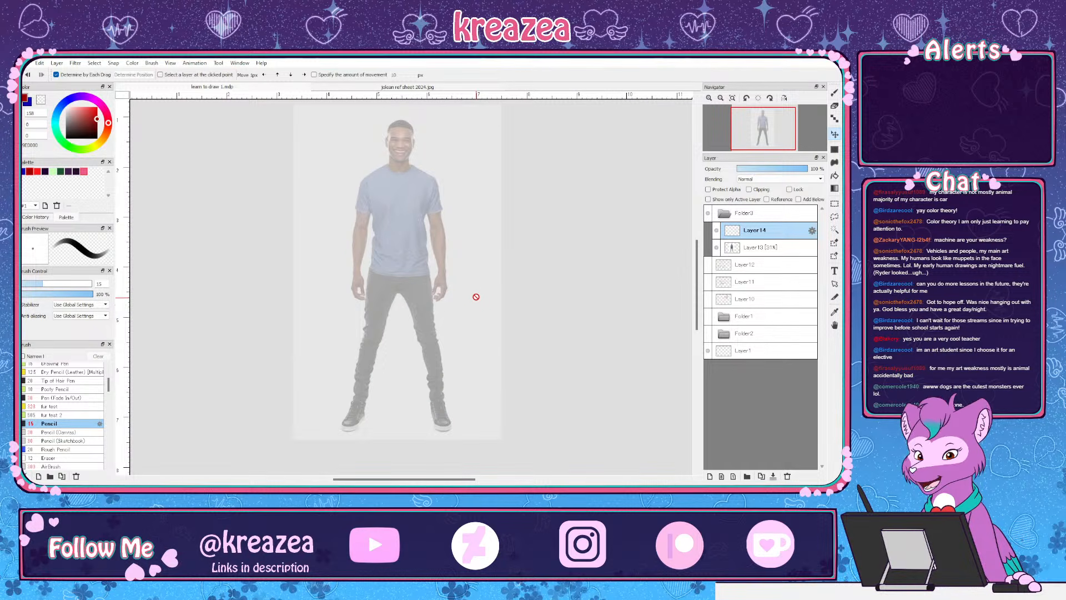
left_click_drag(483, 265, 478, 278)
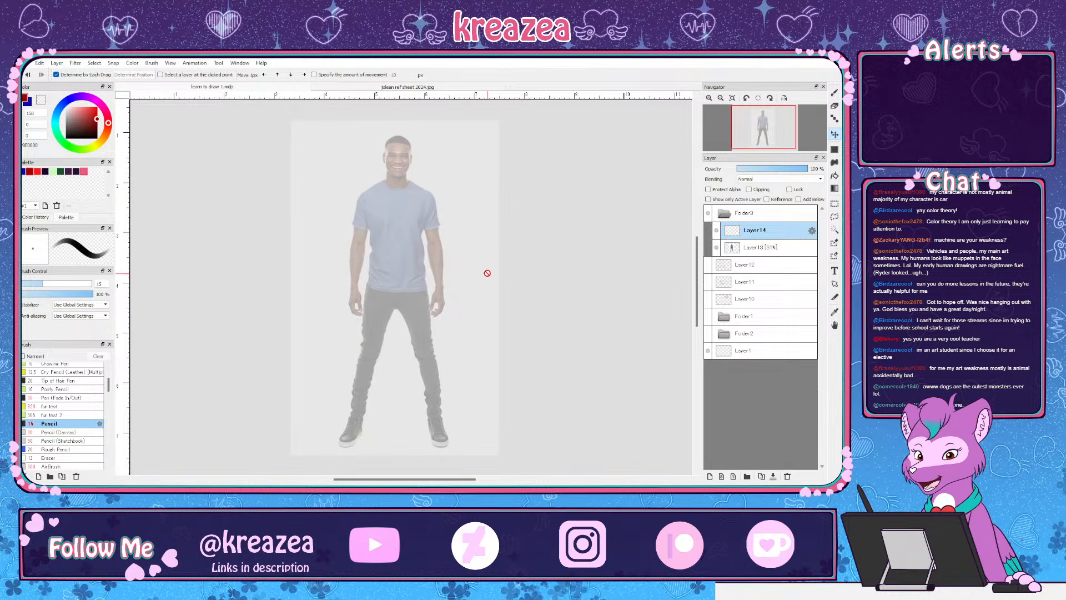
key("b")
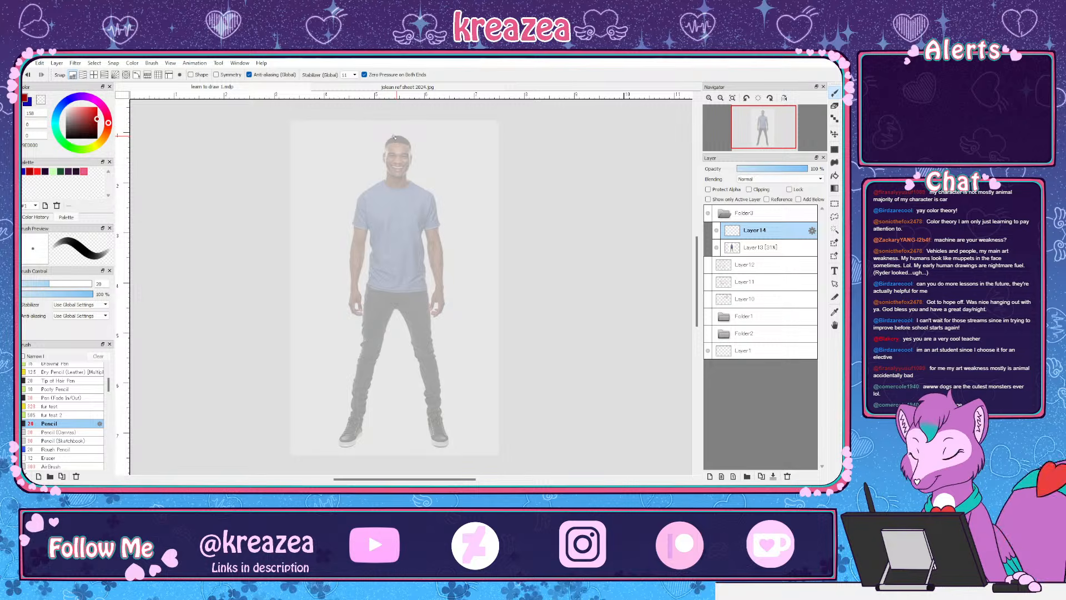
mouse_move(411, 146)
left_mouse_down()
mouse_move(389, 170)
mouse_move(403, 177)
mouse_move(405, 139)
left_mouse_up()
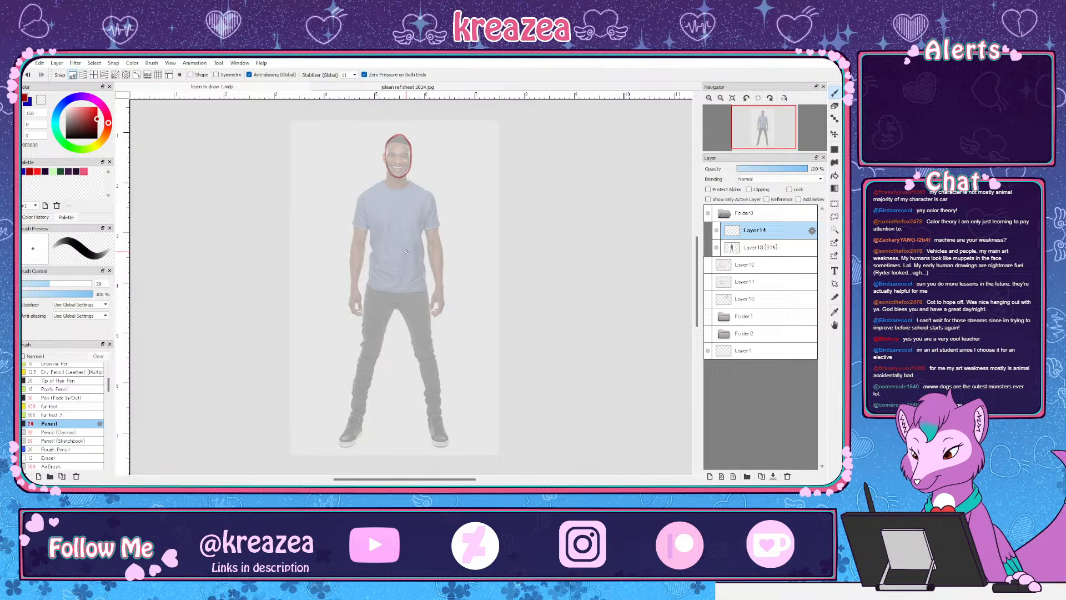
key("ctrl+z")
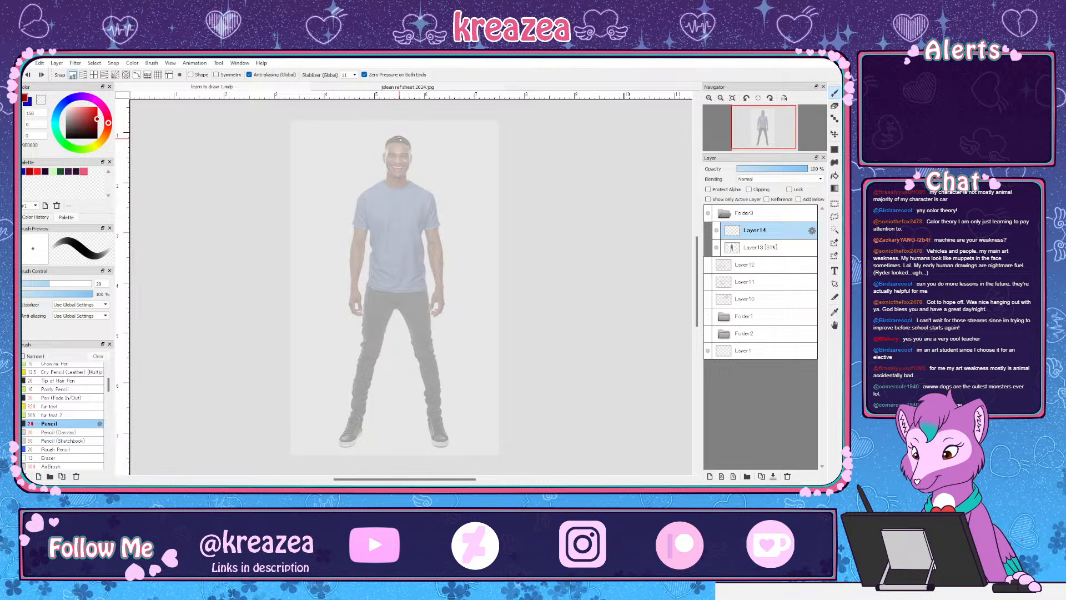
mouse_move(400, 137)
left_mouse_down()
mouse_move(396, 173)
mouse_move(410, 164)
mouse_move(385, 151)
mouse_move(389, 173)
mouse_move(401, 174)
mouse_move(401, 135)
left_mouse_up()
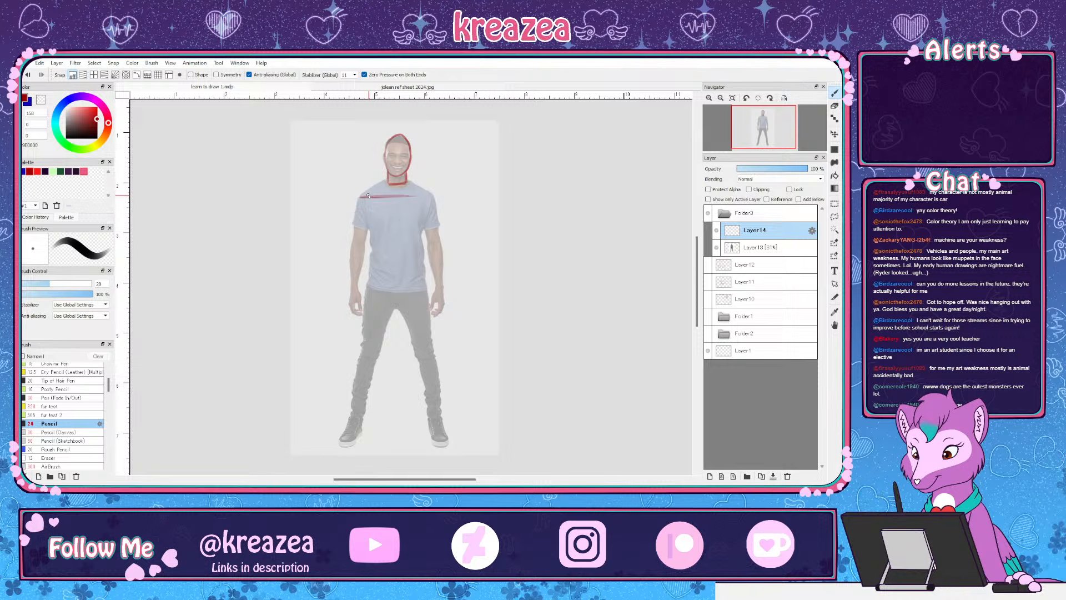
Draw a horizontal line across the man's shoulders and trace the slopes from his neck out to them
left_click_drag(360, 196, 430, 195)
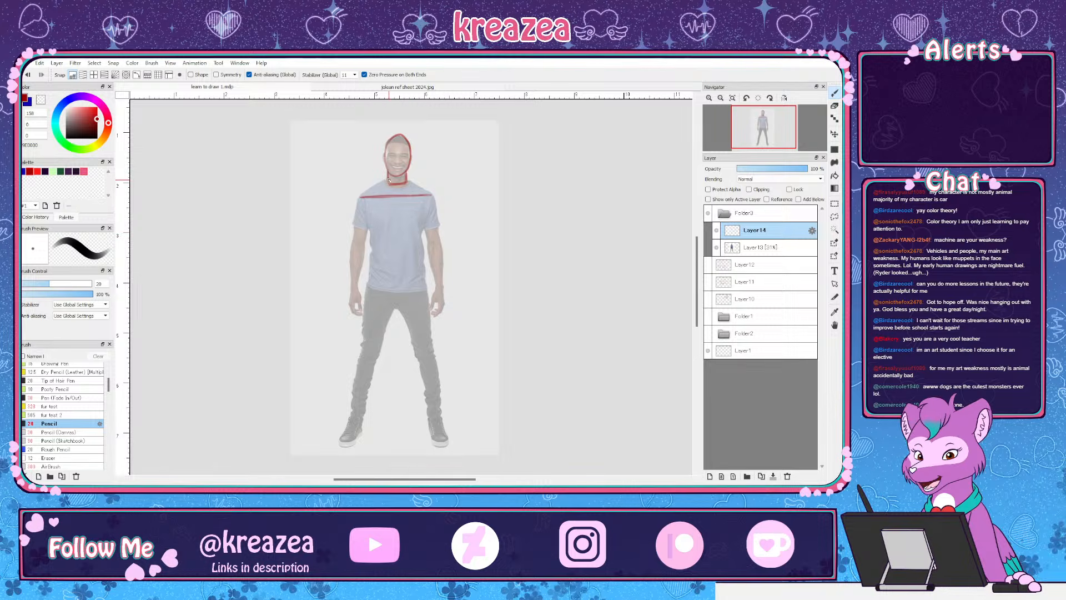
mouse_move(387, 183)
left_mouse_down()
mouse_move(361, 195)
mouse_move(427, 191)
left_mouse_up()
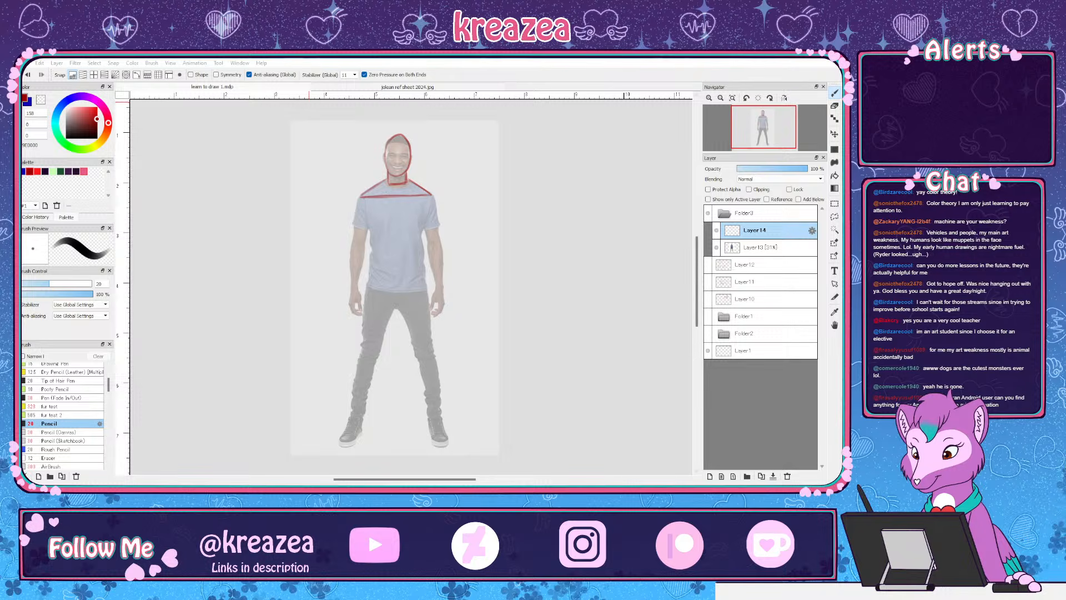
left_click(689, 79)
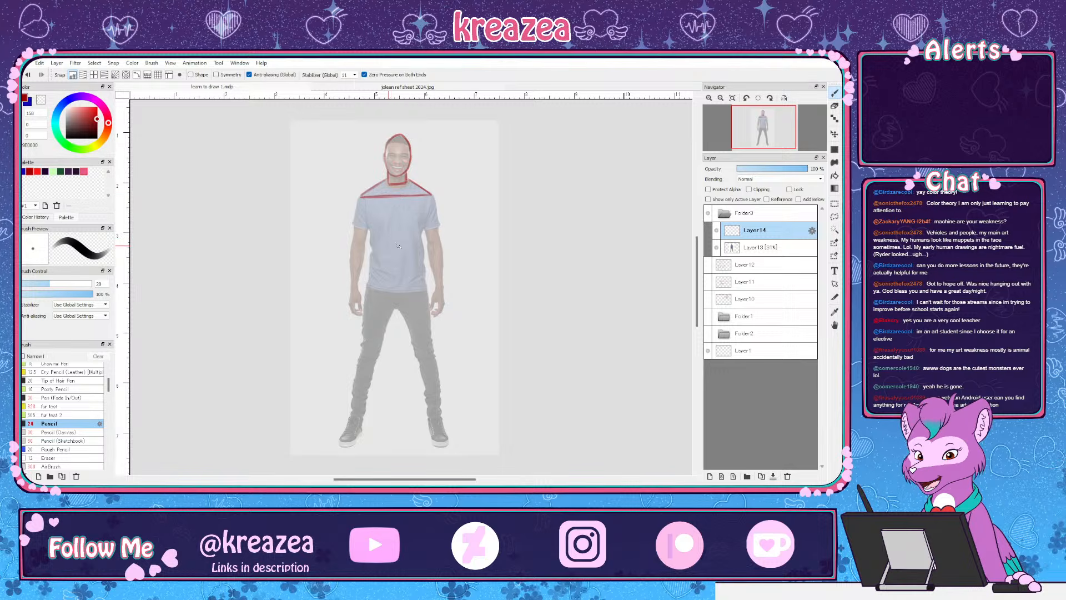
Trace the man's torso as a chest block tapering from shoulders to waist and a rectangular block from waist to hips
left_click_drag(373, 245, 409, 245)
left_click_drag(372, 243, 413, 244)
left_click_drag(431, 195, 420, 242)
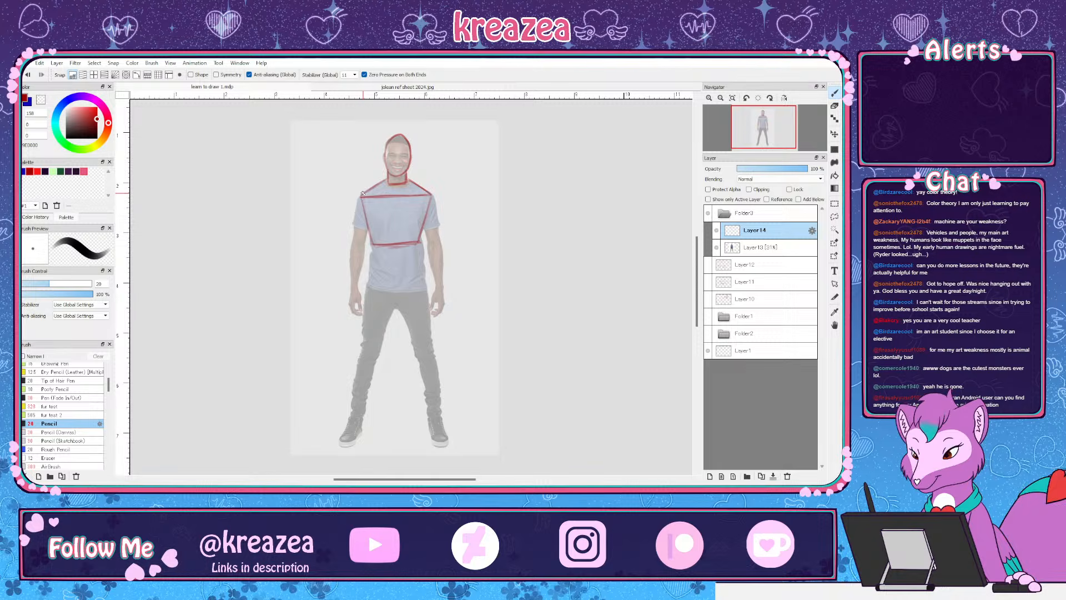
left_click_drag(362, 199, 371, 244)
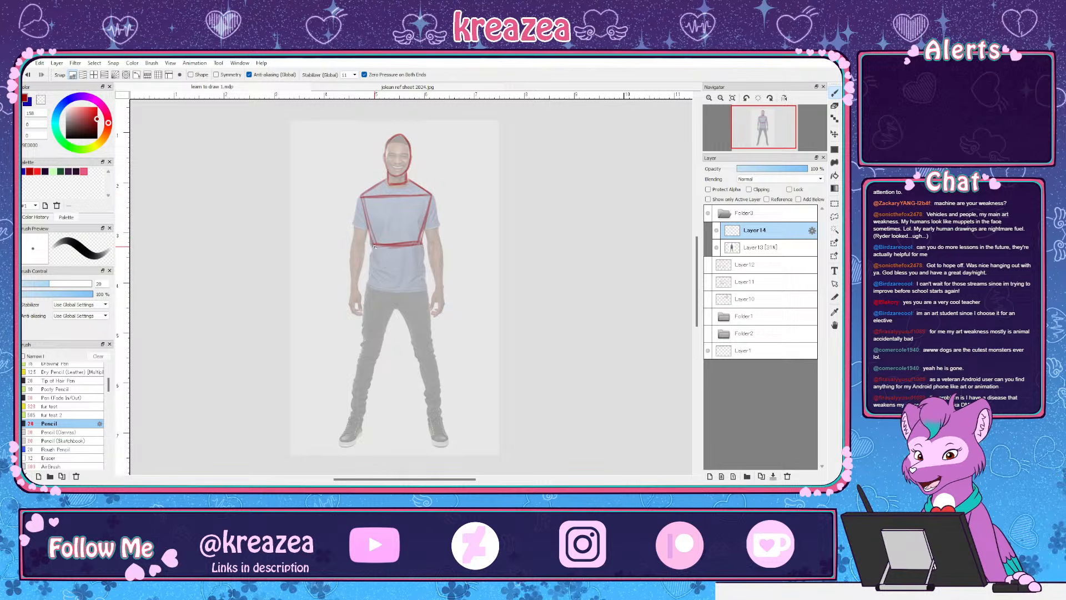
mouse_move(372, 272)
left_mouse_down()
mouse_move(374, 298)
mouse_move(422, 298)
left_mouse_up()
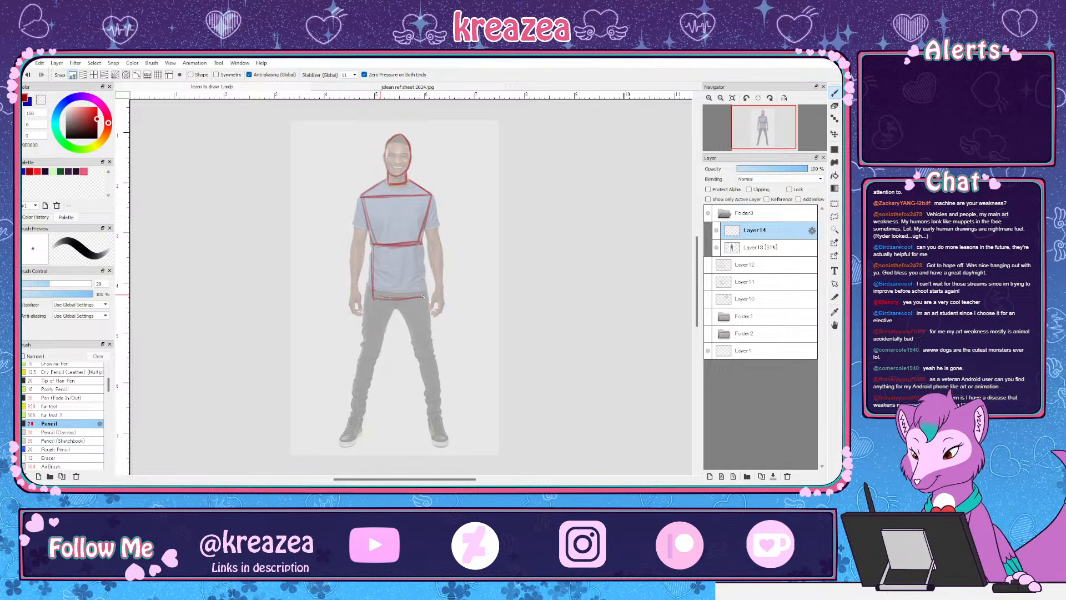
left_click_drag(422, 244, 423, 297)
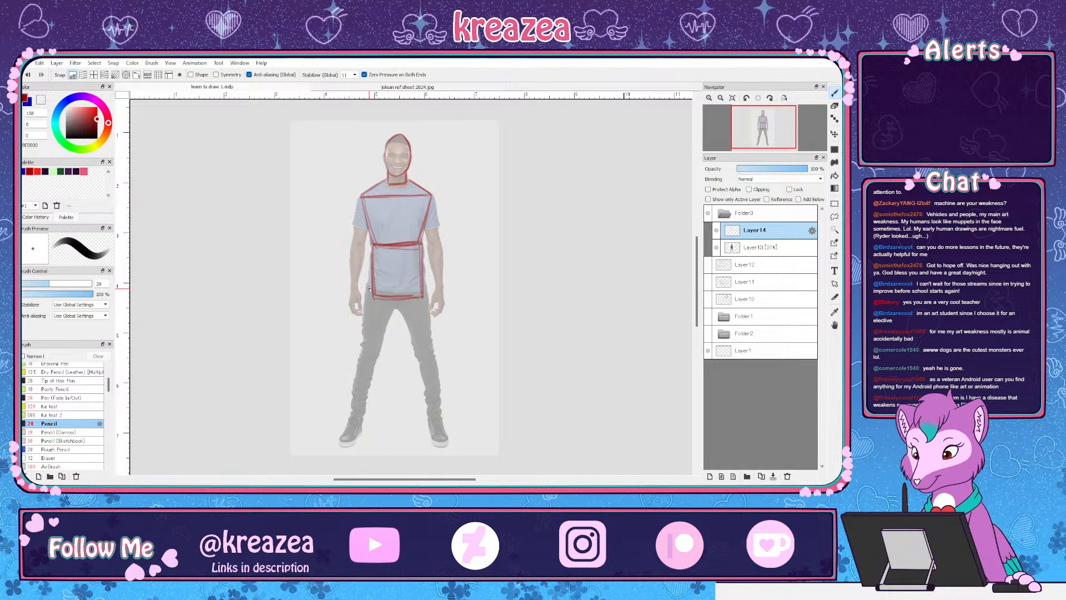
Trace both of the man's legs as thigh and lower-leg blocks divided at the knees, and outline both shoes
mouse_move(370, 290)
left_mouse_down()
mouse_move(365, 346)
mouse_move(382, 342)
mouse_move(393, 303)
mouse_move(381, 348)
mouse_move(393, 301)
left_mouse_up()
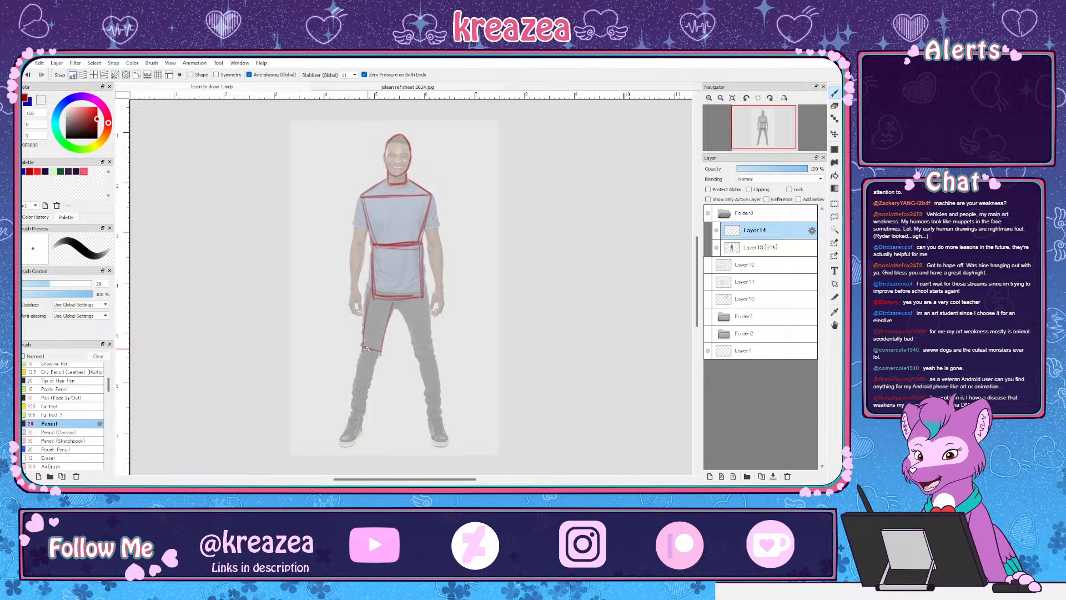
left_click_drag(380, 354, 366, 412)
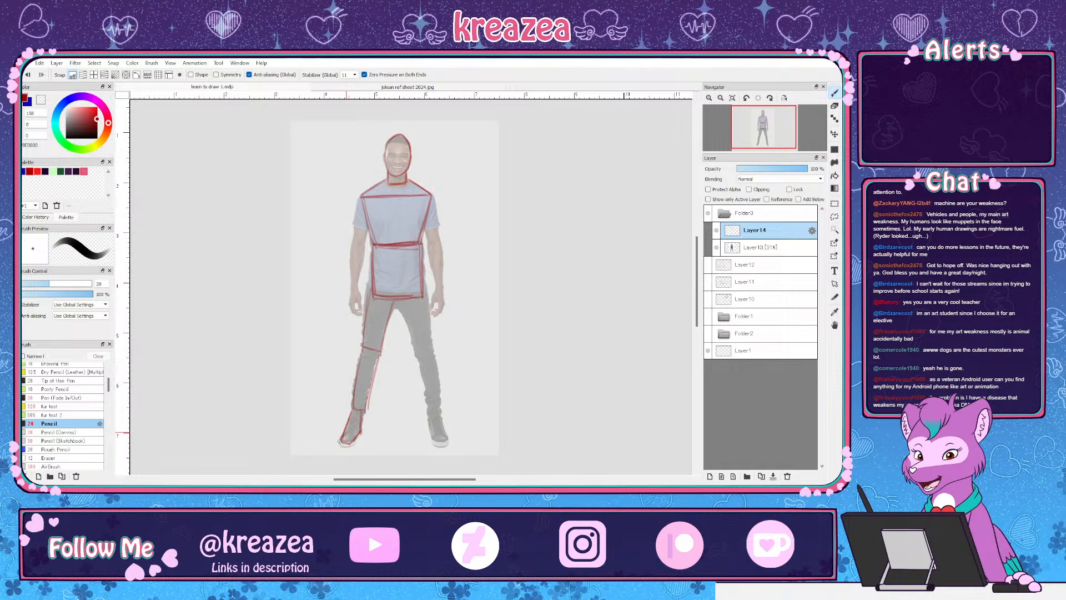
left_click_drag(339, 442, 353, 445)
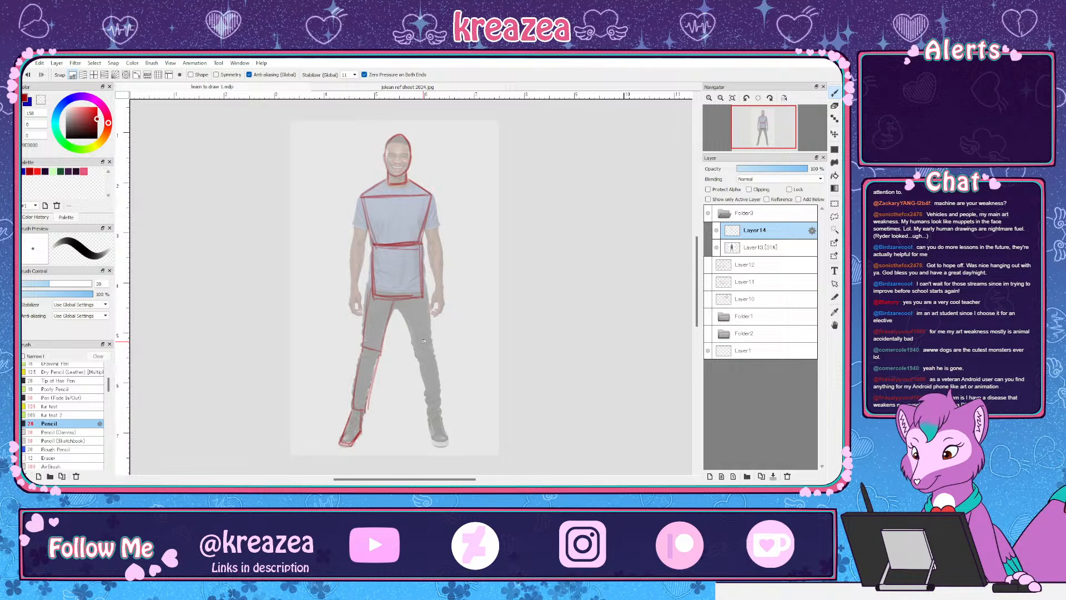
mouse_move(397, 303)
left_mouse_down()
mouse_move(425, 393)
mouse_move(443, 408)
mouse_move(428, 414)
mouse_move(443, 444)
left_mouse_up()
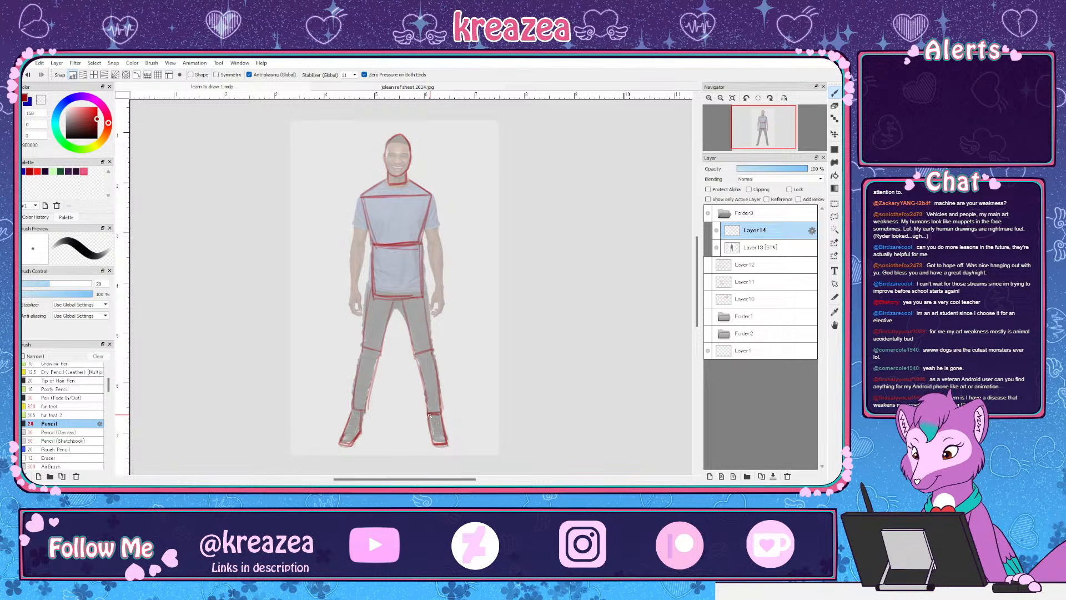
left_click_drag(364, 412, 360, 436)
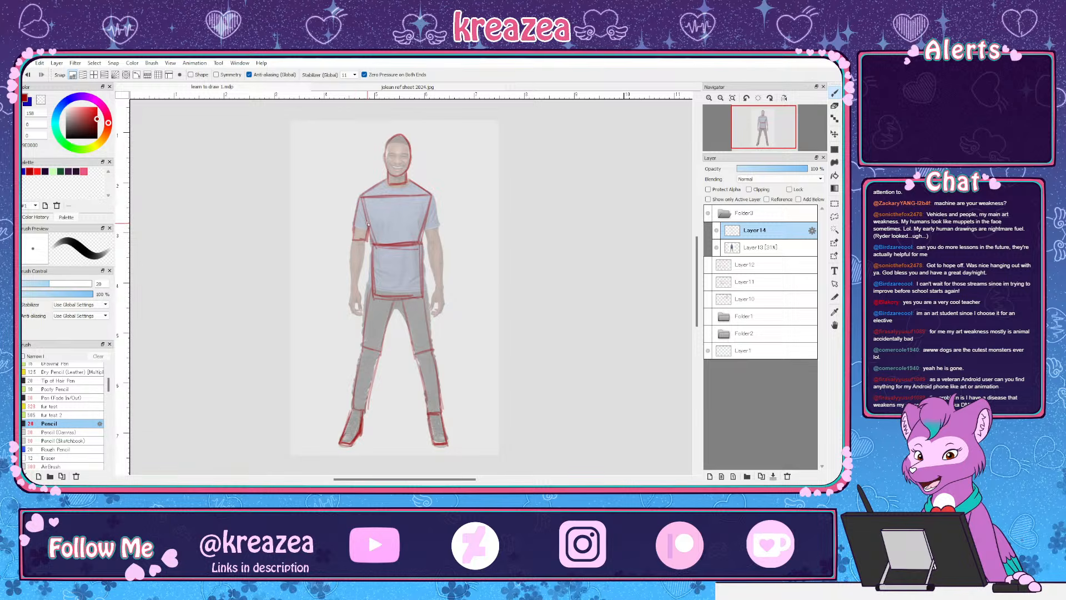
Trace both of the man's arms as upper-arm and forearm blocks running from the shoulders to the wrists
left_click_drag(361, 227, 369, 198)
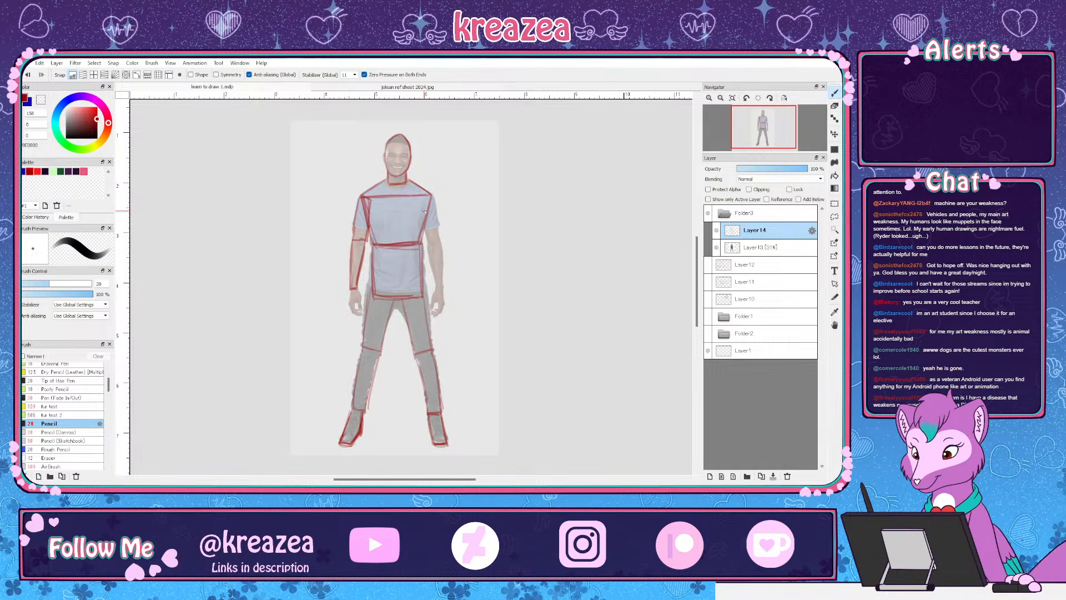
left_click_drag(432, 193, 438, 237)
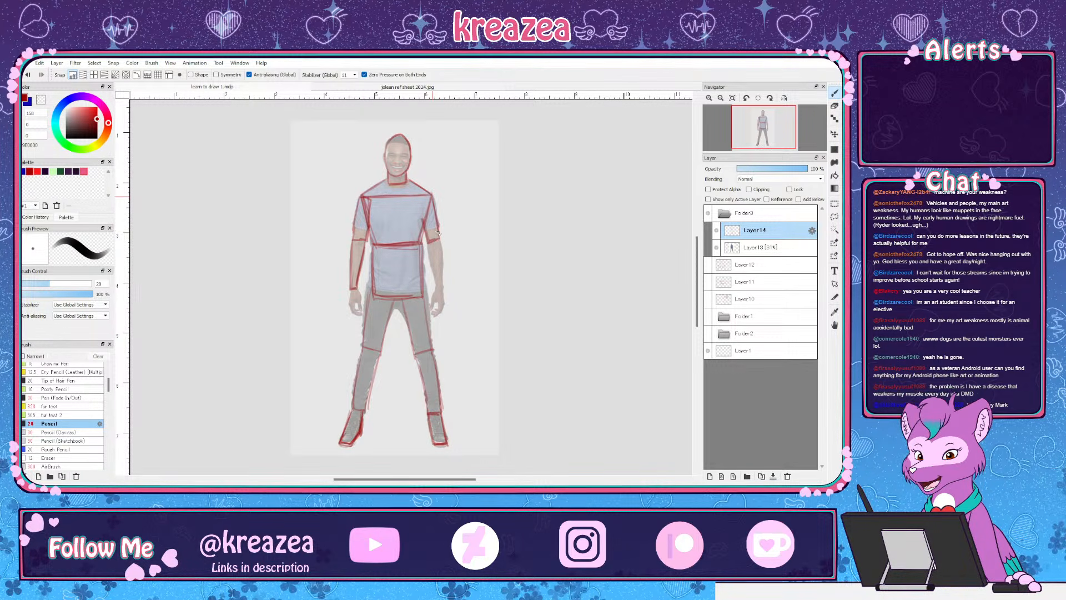
left_click_drag(426, 242, 432, 276)
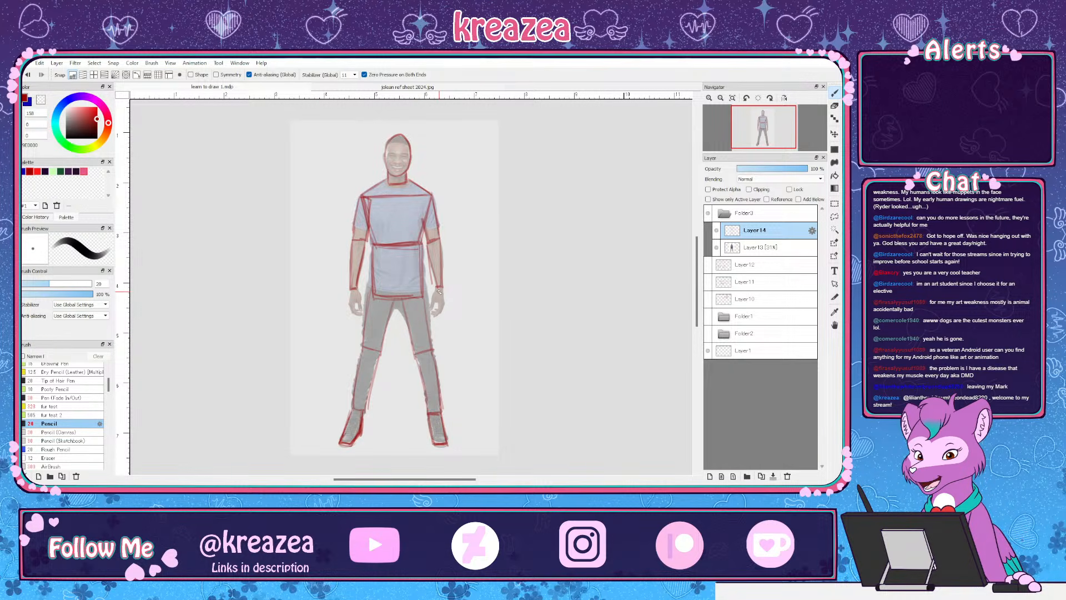
Block in the man's left hand with a tapered palm shape, angular bent fingers and a thumb
scroll(438, 291, "down", 1)
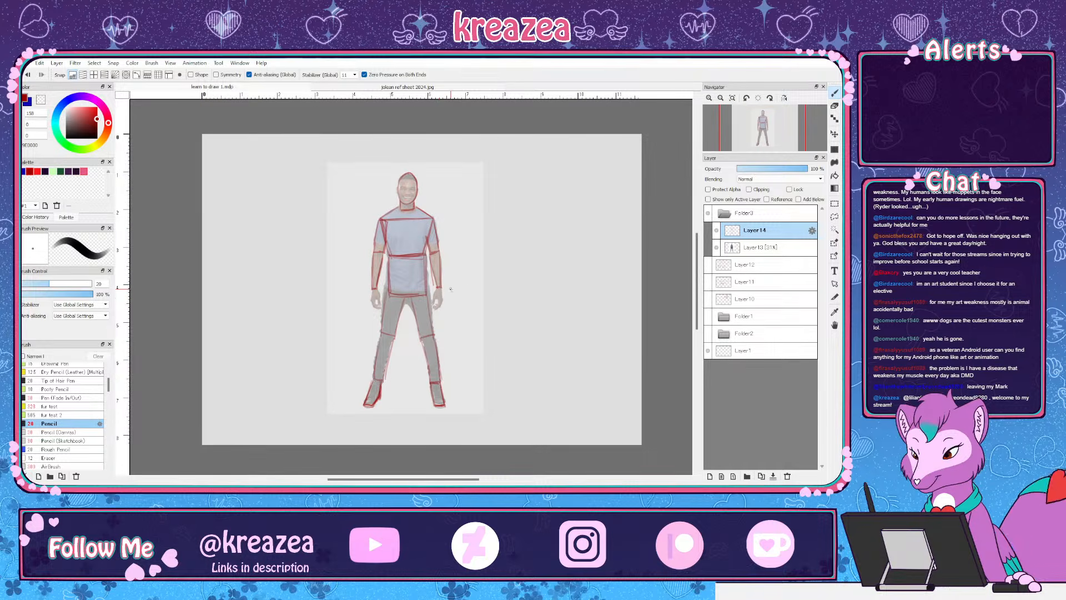
scroll(439, 291, "down", 1)
scroll(370, 299, "up", 3)
scroll(369, 299, "up", 2)
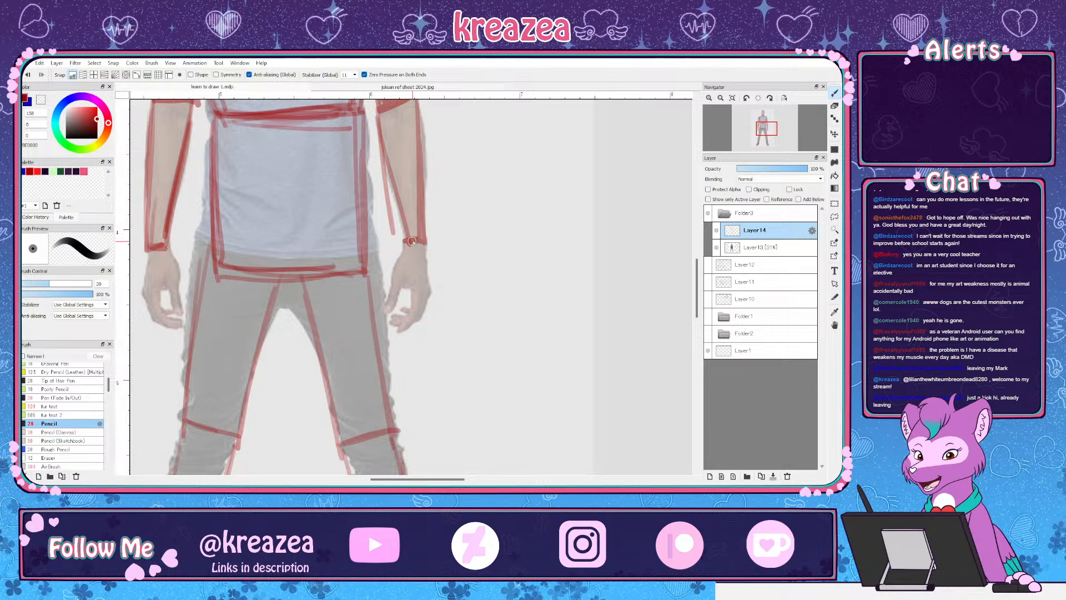
mouse_move(408, 244)
left_mouse_down()
mouse_move(392, 282)
mouse_move(410, 282)
left_mouse_up()
left_click_drag(422, 243, 428, 284)
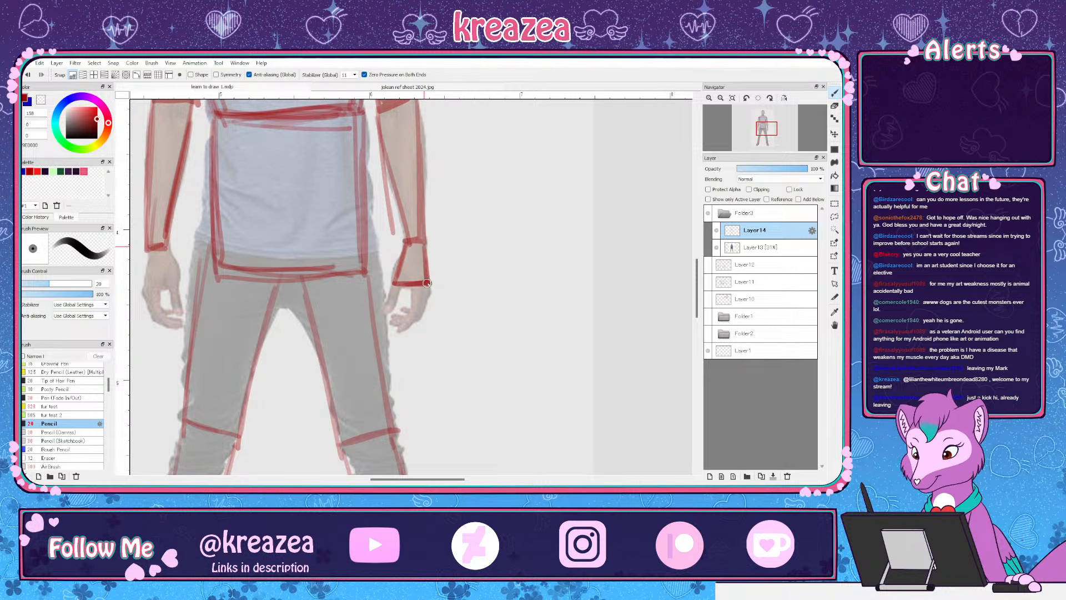
left_click_drag(405, 248, 398, 282)
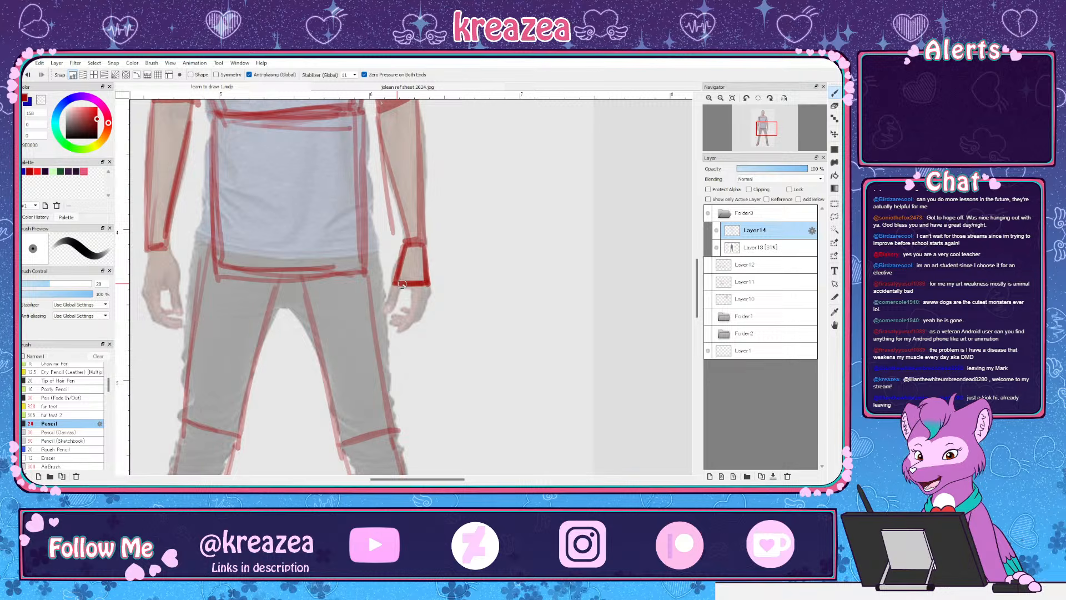
left_click_drag(404, 244, 426, 242)
left_click_drag(394, 329, 425, 319)
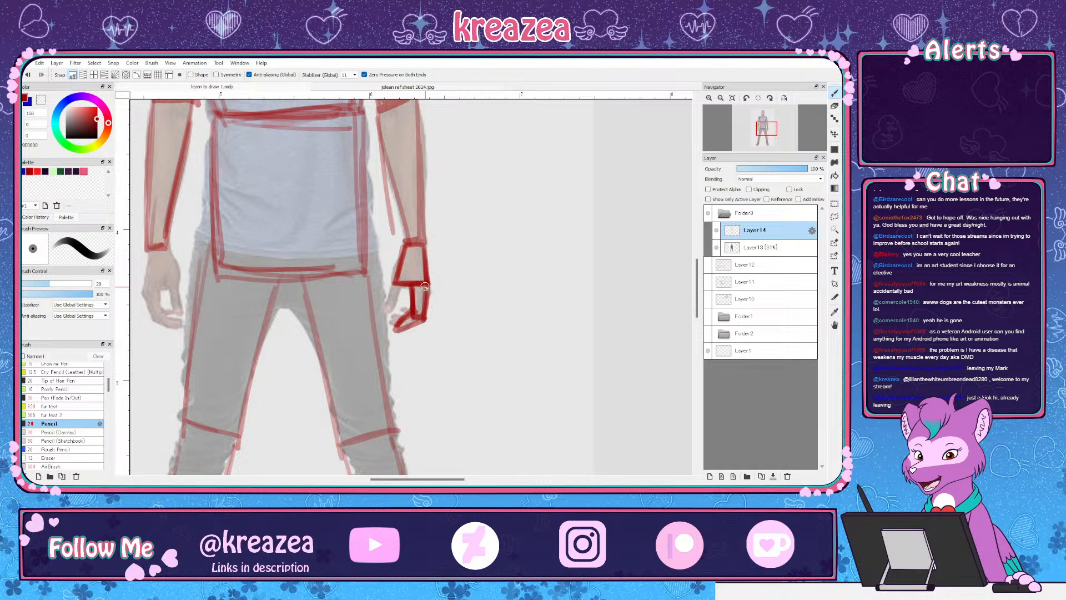
left_click_drag(409, 312, 394, 325)
left_click_drag(386, 304, 394, 299)
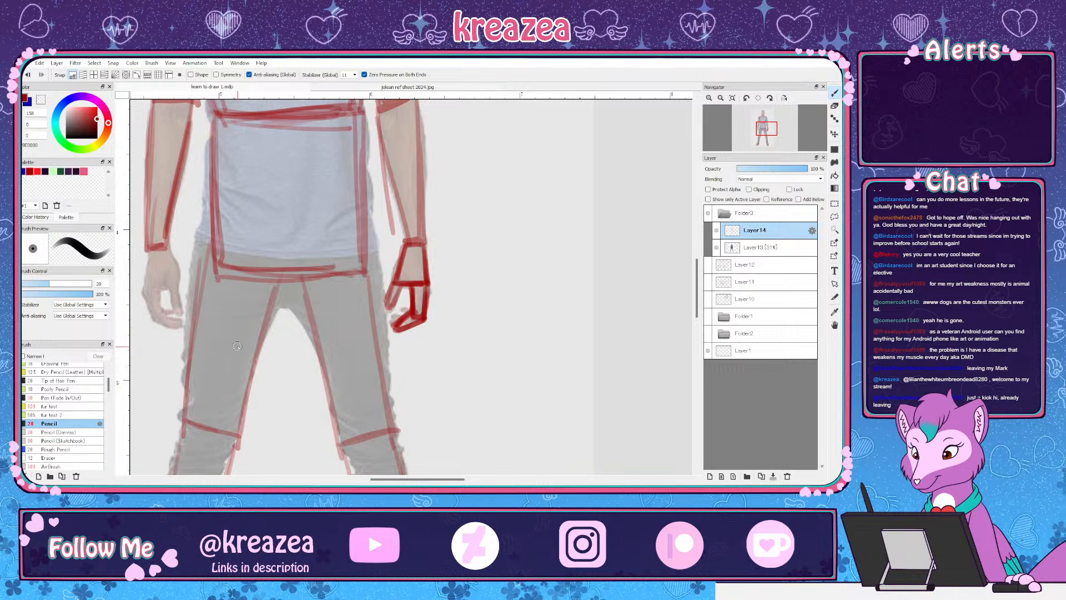
Block in the man's right hand with matching palm, finger and thumb shapes
mouse_move(148, 250)
left_mouse_down()
mouse_move(144, 293)
mouse_move(174, 261)
left_mouse_up()
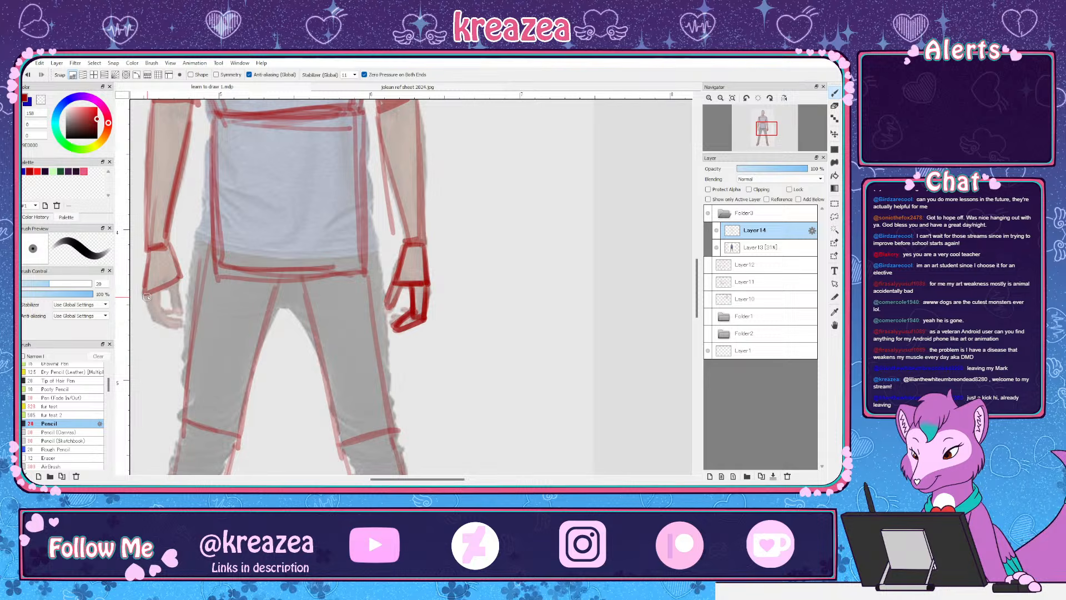
left_click_drag(157, 318, 179, 327)
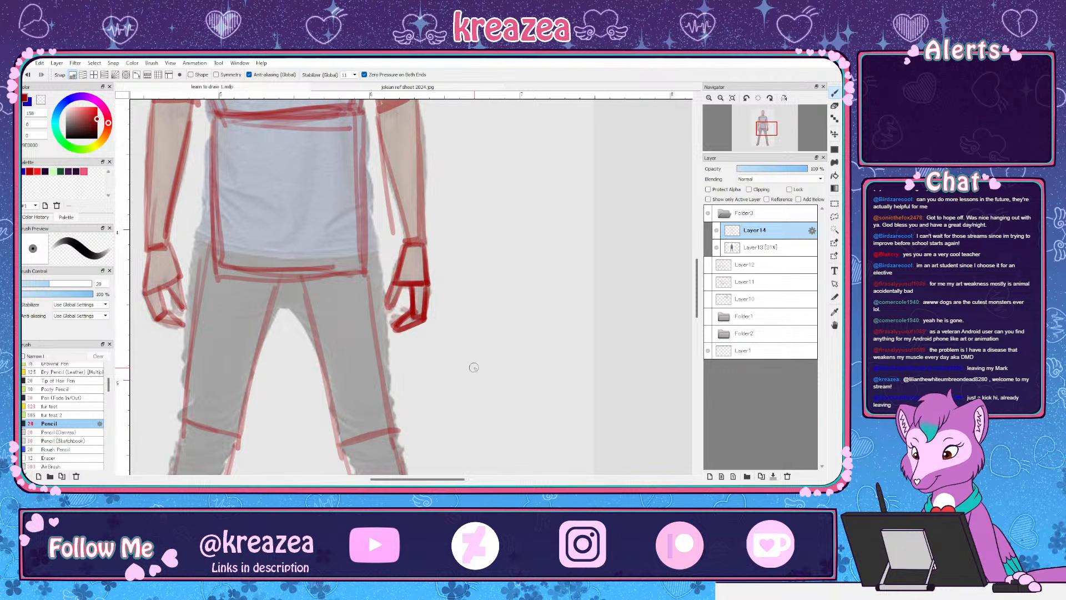
scroll(474, 367, "down", 5)
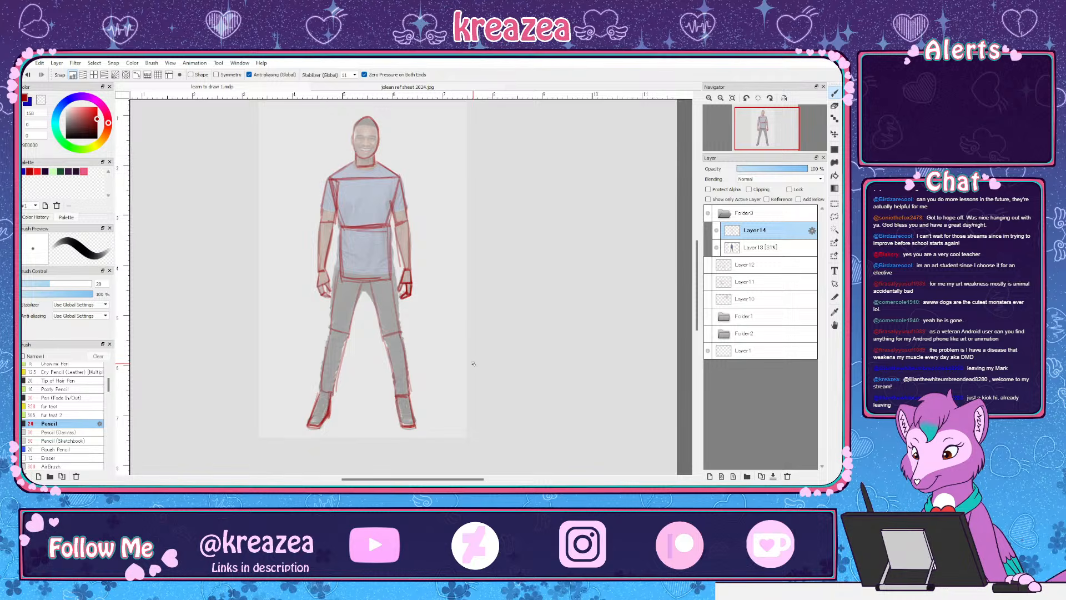
Hide the block tracing on Layer14, keep the man photo visible, and add a new layer at the top of Folder3
left_click(717, 248)
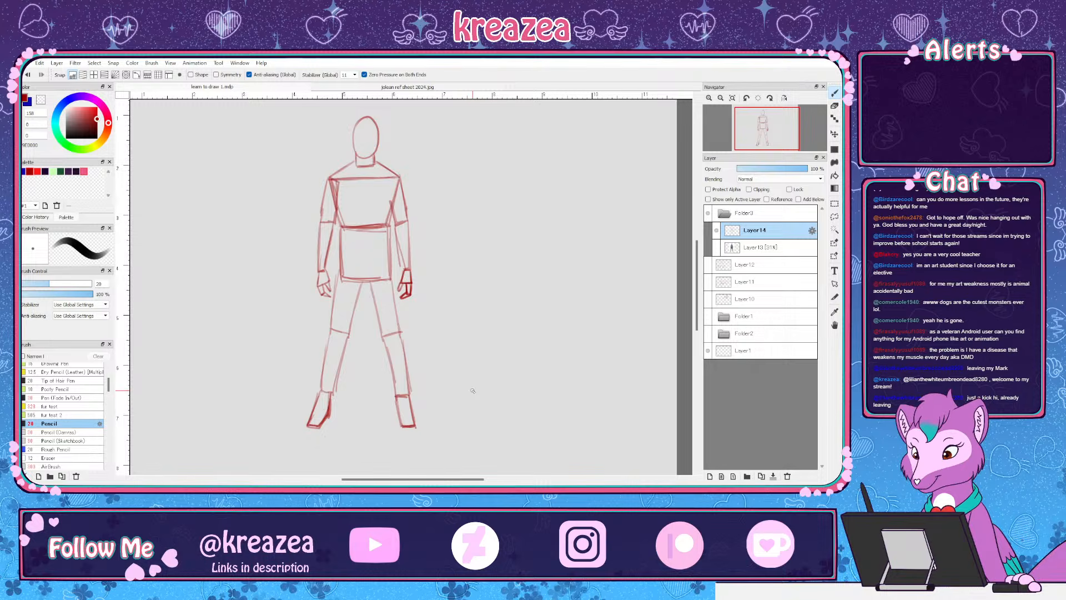
left_click(716, 231)
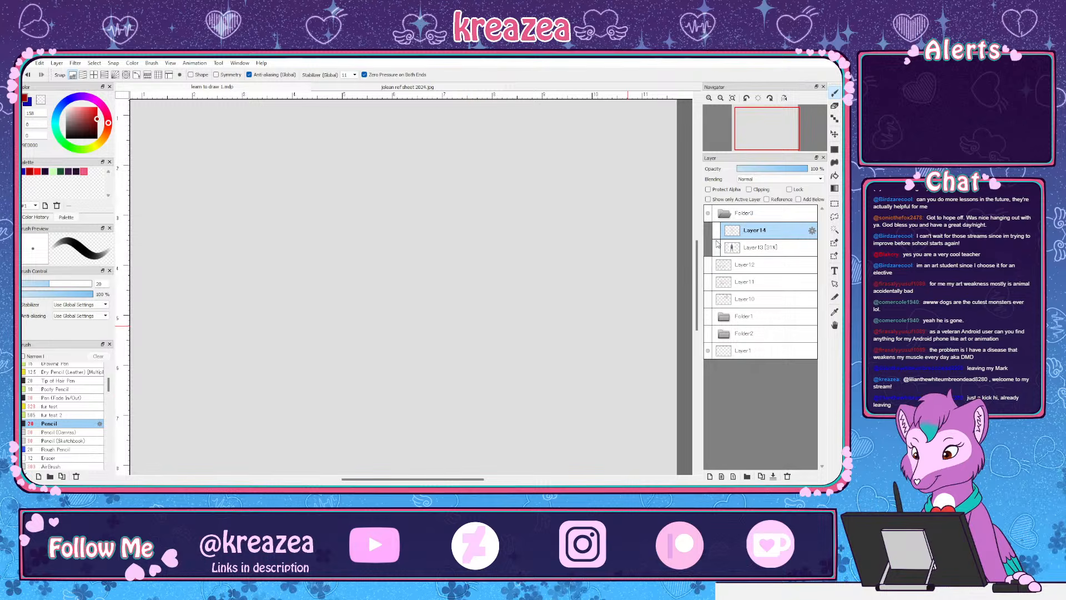
left_click(717, 248)
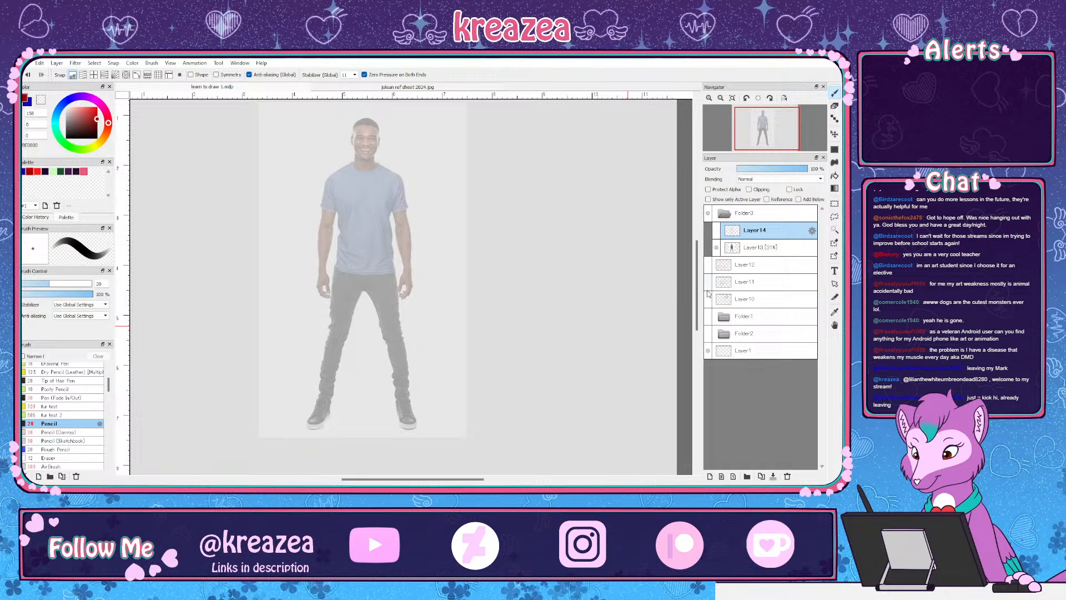
left_click(710, 476)
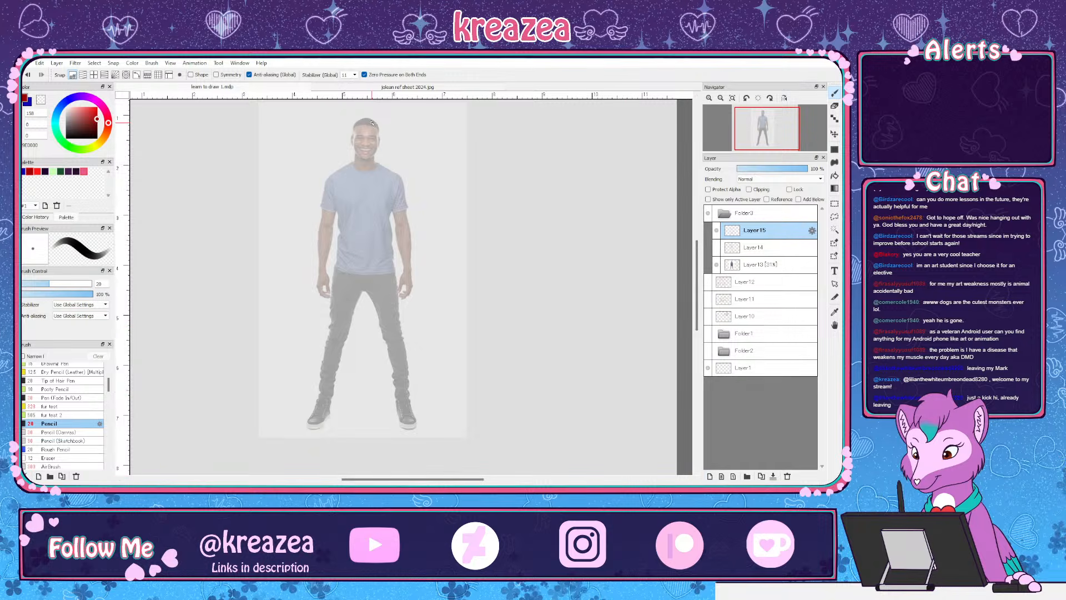
On the new layer, outline the head and draw a straight spine line with horizontal lines across the shoulders and hips
mouse_move(363, 118)
left_mouse_down()
mouse_move(352, 134)
mouse_move(363, 160)
left_mouse_up()
mouse_move(356, 119)
left_mouse_down()
mouse_move(378, 125)
mouse_move(364, 159)
mouse_move(366, 211)
left_mouse_up()
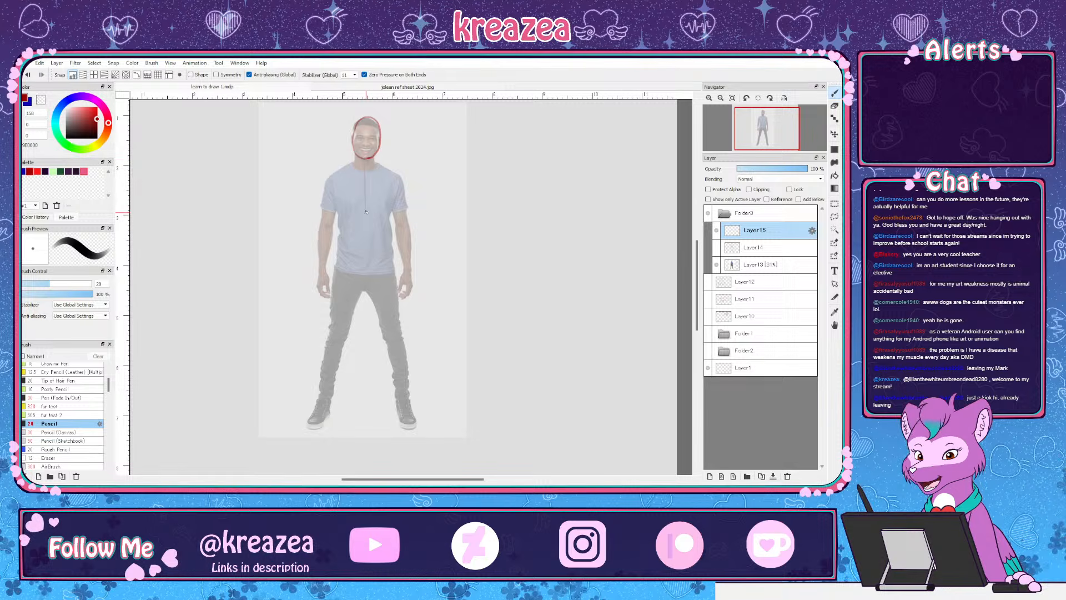
mouse_move(366, 262)
left_mouse_down()
mouse_move(365, 206)
mouse_move(365, 270)
left_mouse_up()
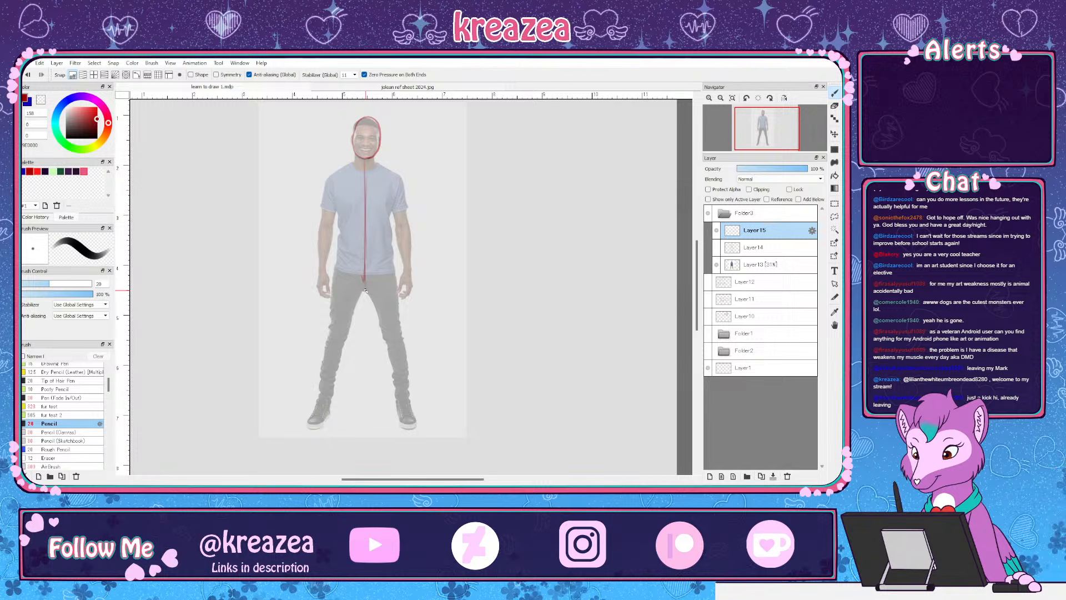
left_click_drag(329, 177, 392, 176)
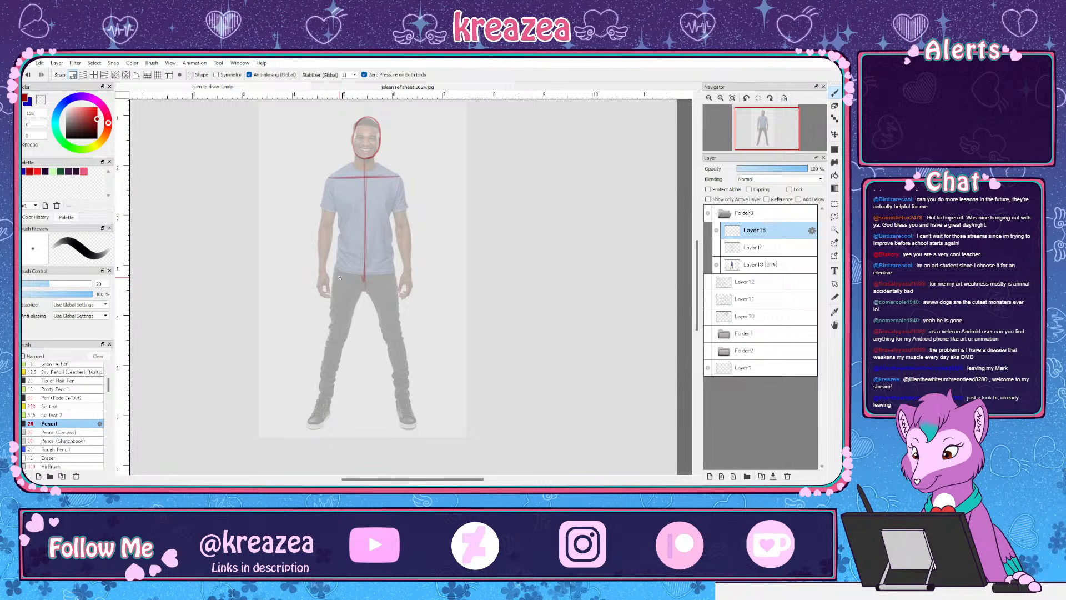
left_click_drag(335, 276, 395, 276)
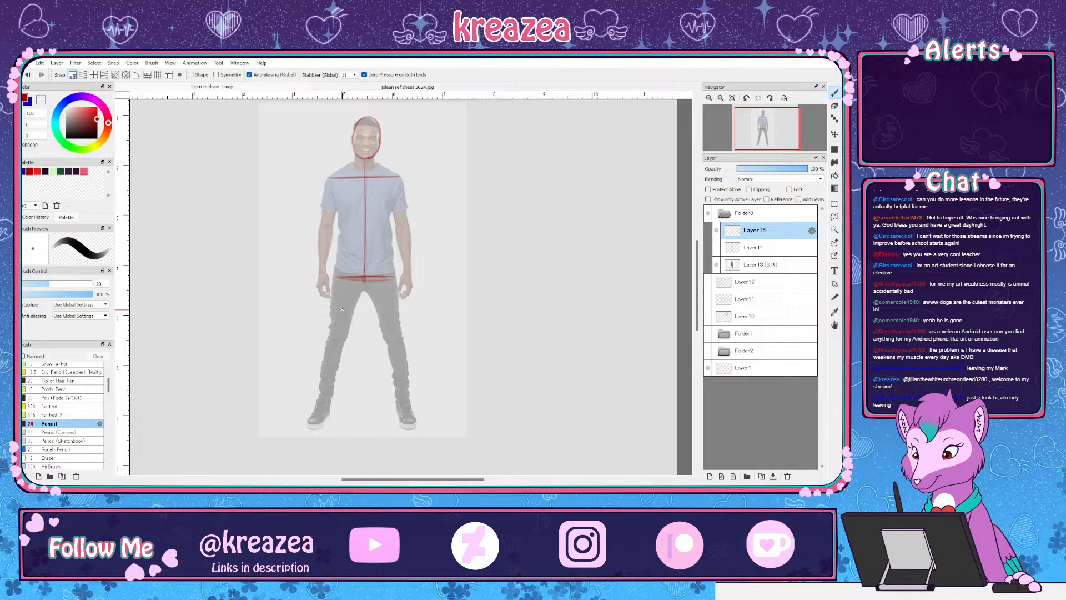
Draw single lines down both legs from the hip line and down both arms from the shoulder line
left_click_drag(344, 280, 321, 410)
left_click_drag(400, 389, 387, 287)
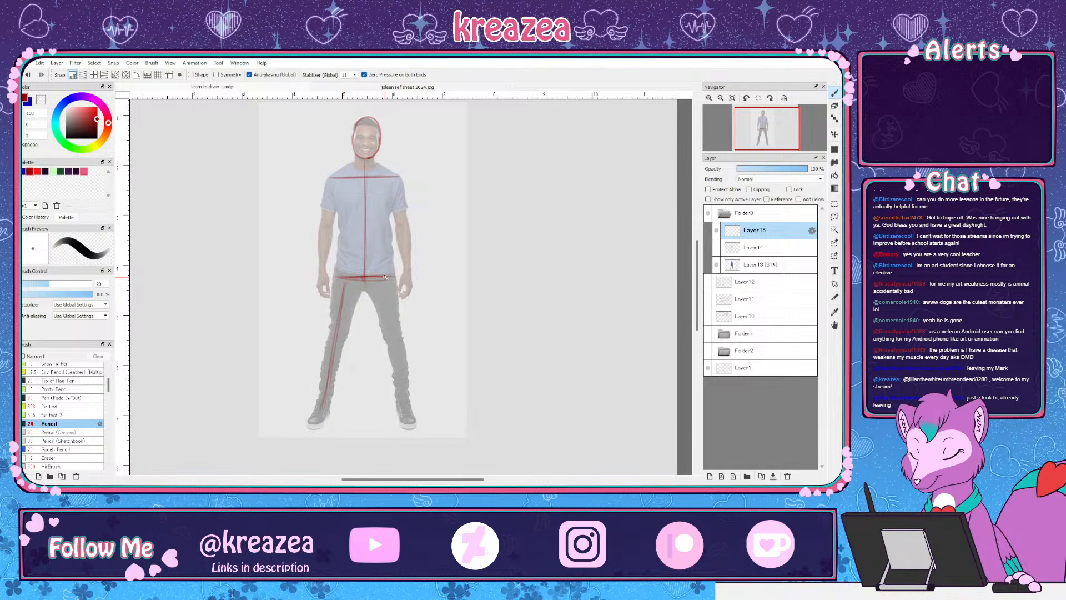
left_click_drag(330, 178, 325, 260)
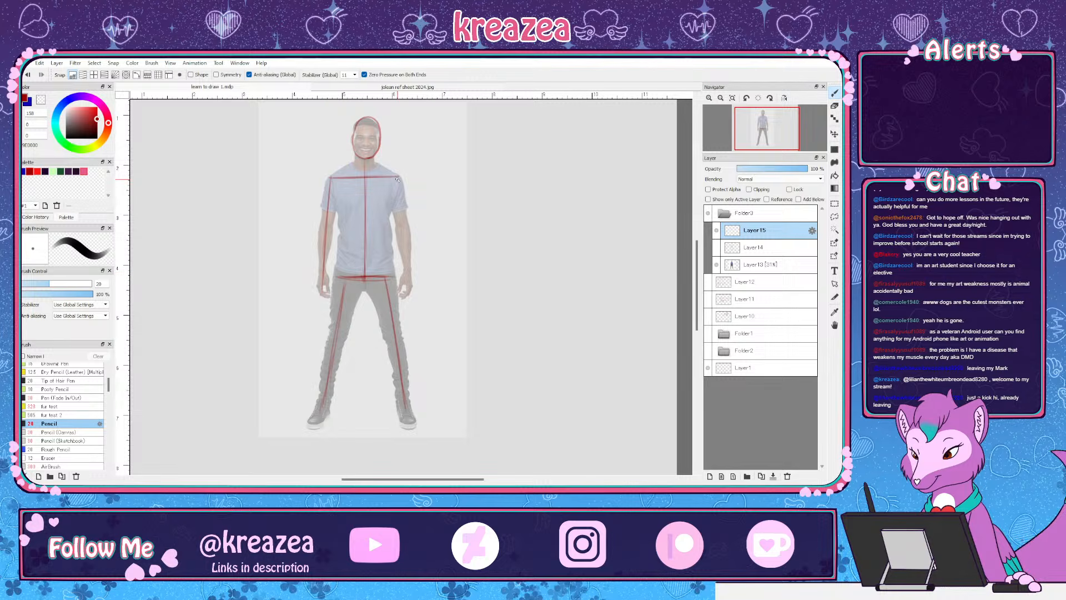
left_click_drag(397, 180, 407, 275)
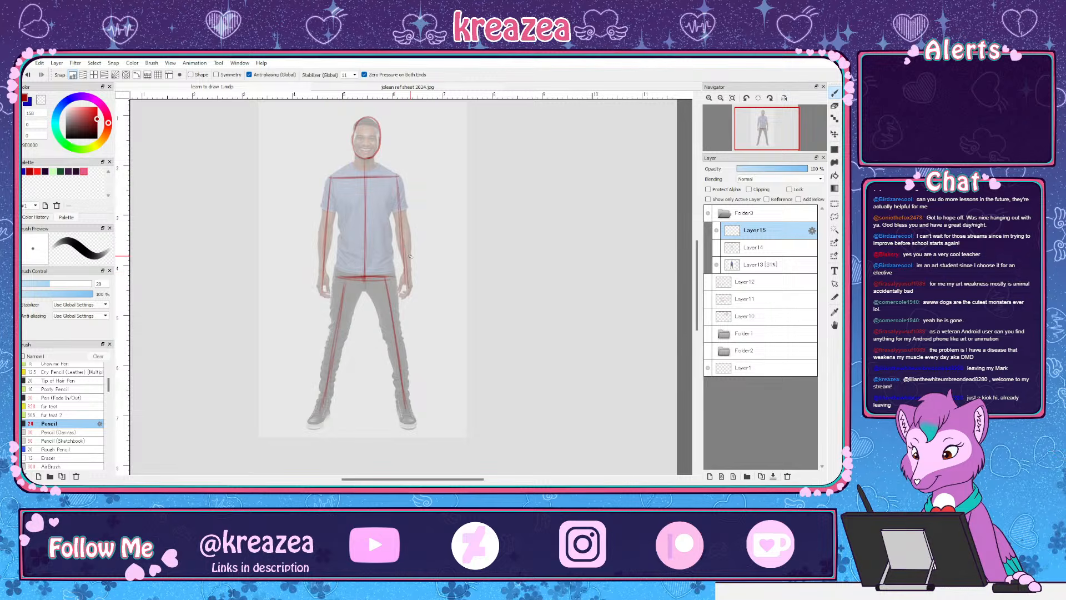
Hide the man photo layer and both tracing layers, Layer14 and Layer15, to leave the canvas empty
left_click(716, 265)
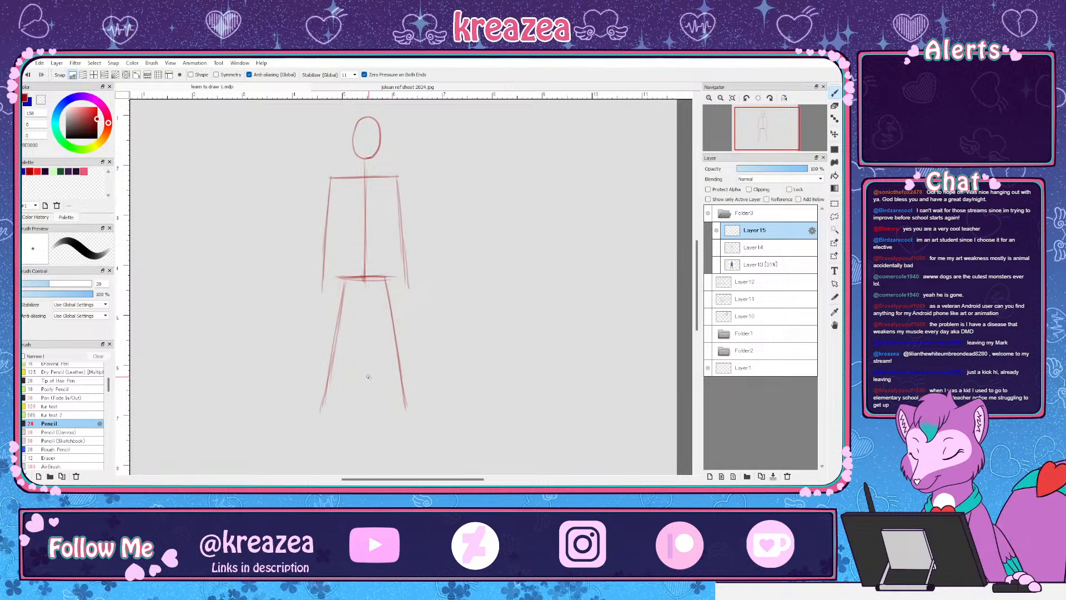
left_click(716, 248)
left_click(716, 230)
left_click(716, 247)
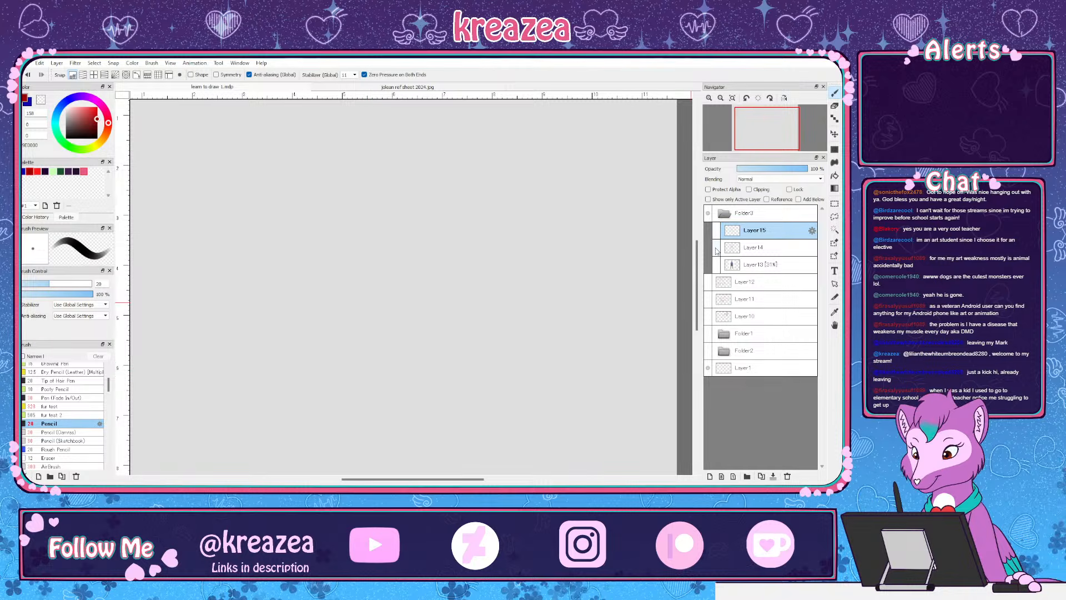
left_click(716, 248)
left_click(716, 248)
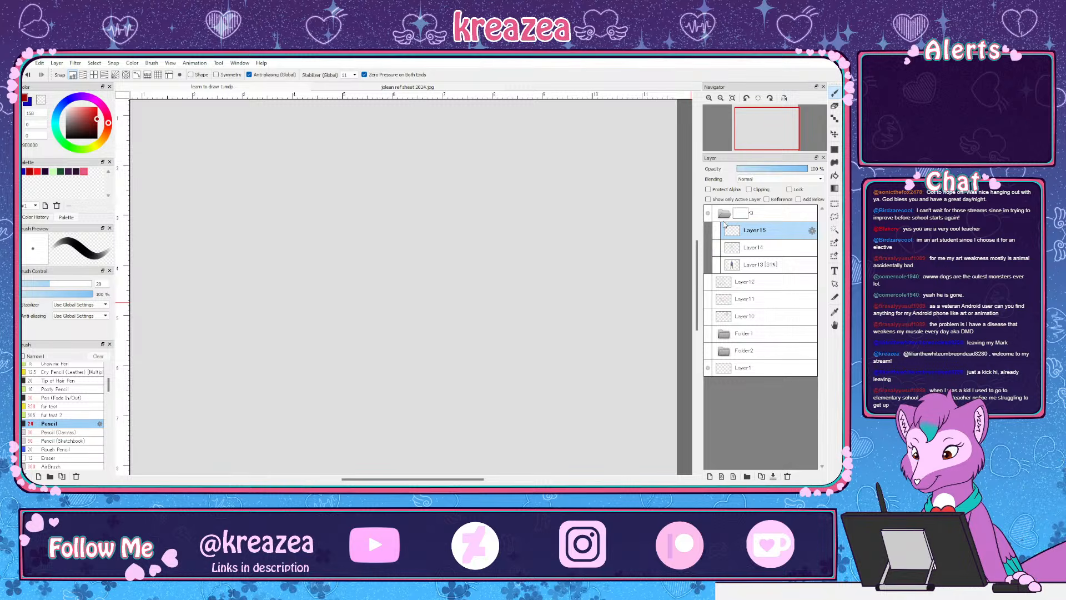
Show the stick figure on Layer15 and build the neck, sloping shoulders, tapered chest and waist block around its spine
left_click(717, 247)
left_click(716, 230)
left_click(716, 248)
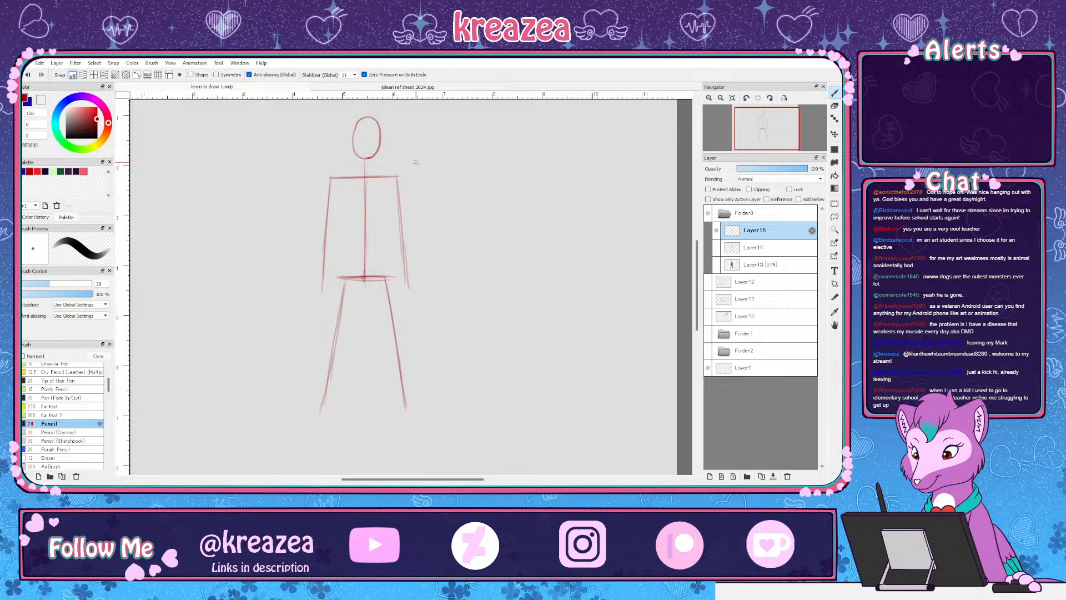
mouse_move(357, 159)
left_mouse_down()
mouse_move(357, 169)
mouse_move(331, 177)
left_mouse_up()
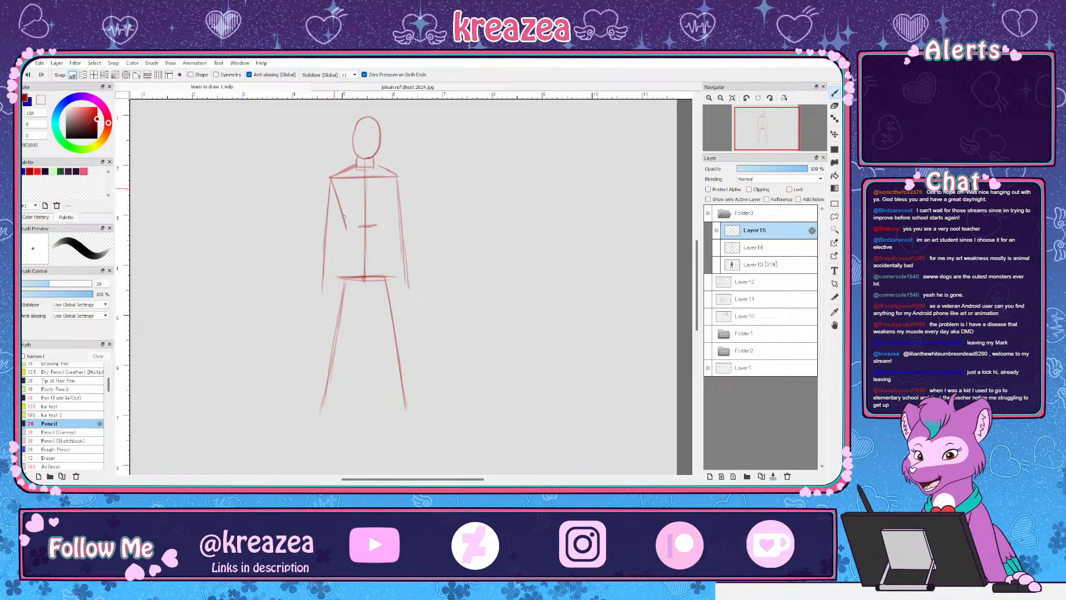
mouse_move(400, 182)
left_mouse_down()
mouse_move(375, 227)
mouse_move(384, 229)
mouse_move(343, 254)
mouse_move(342, 276)
left_mouse_up()
left_click_drag(343, 228, 390, 228)
Build thigh and lower-leg blocks around both leg lines, divided at the knees, and add simple foot shapes below the ankles
left_click_drag(339, 302, 332, 344)
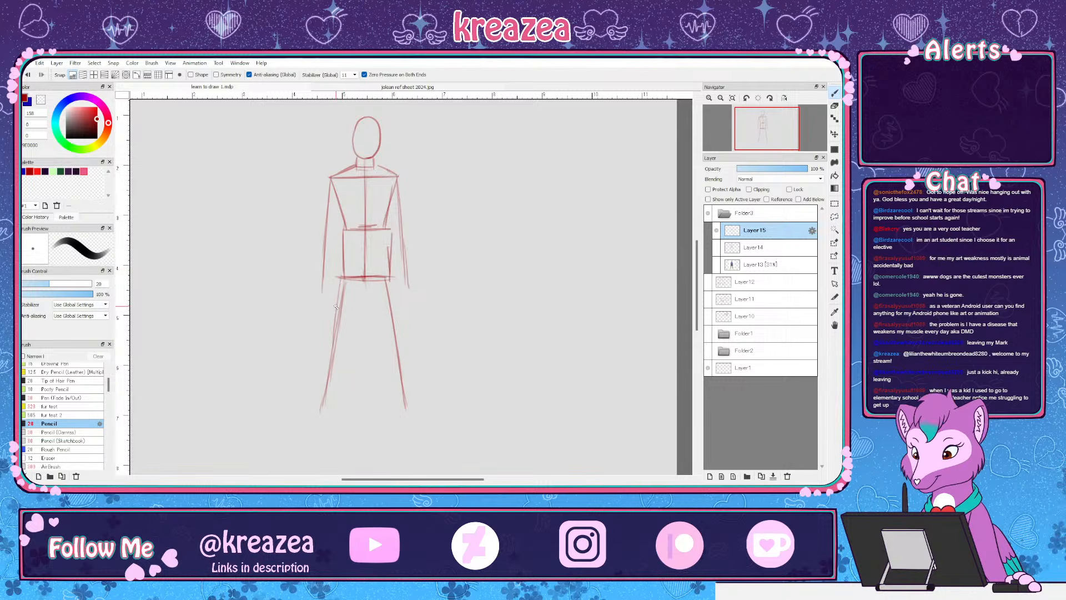
mouse_move(340, 280)
left_mouse_down()
mouse_move(329, 343)
mouse_move(340, 346)
left_mouse_up()
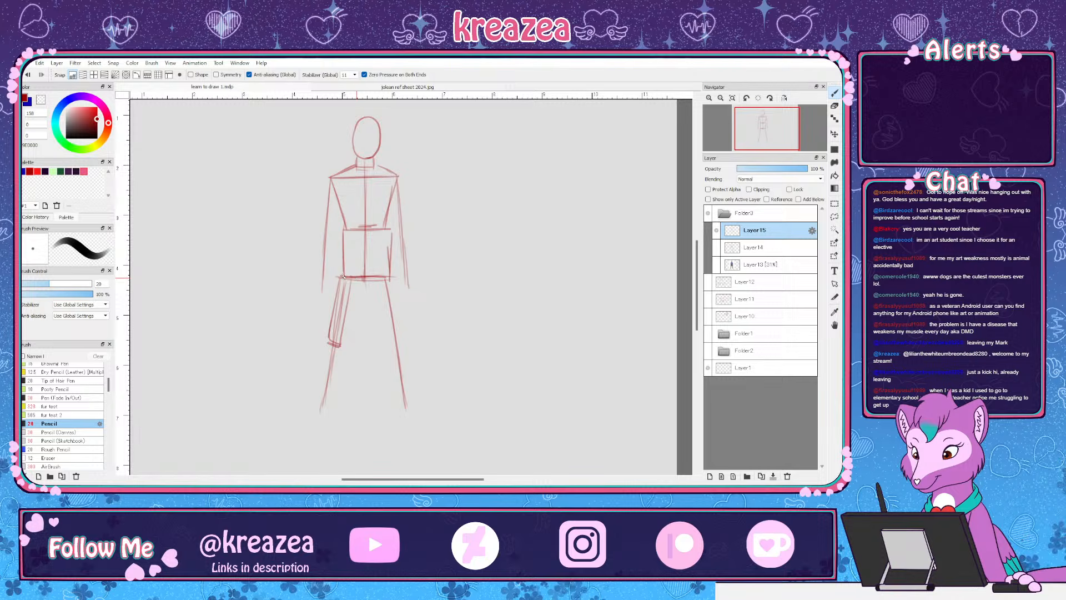
left_click_drag(357, 279, 342, 331)
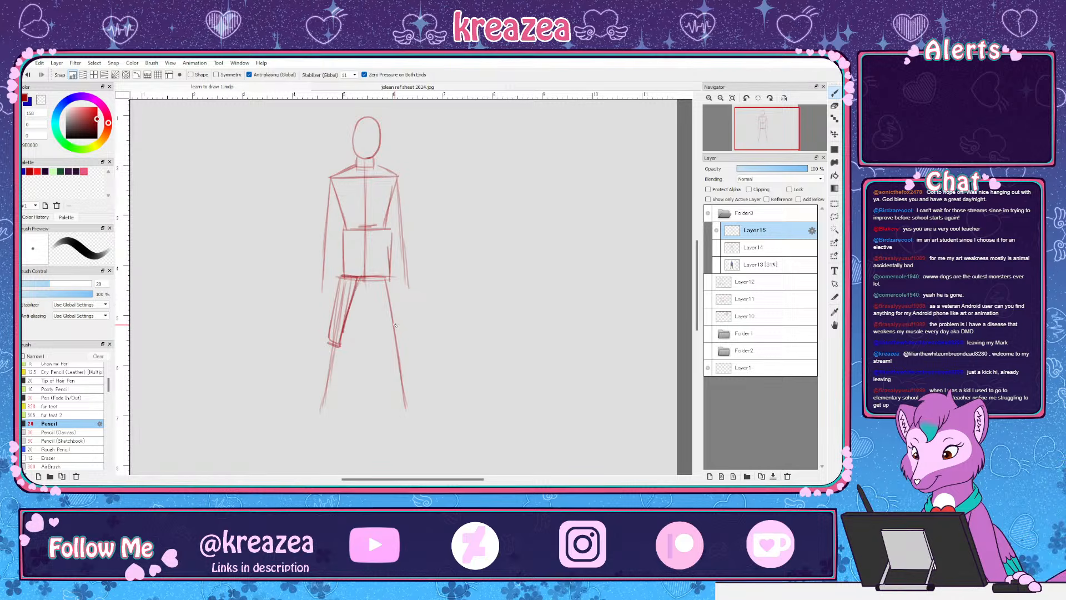
mouse_move(373, 279)
left_mouse_down()
mouse_move(388, 345)
mouse_move(388, 283)
mouse_move(403, 338)
mouse_move(385, 296)
mouse_move(388, 340)
mouse_move(402, 337)
mouse_move(321, 397)
mouse_move(324, 355)
mouse_move(318, 408)
mouse_move(339, 346)
mouse_move(331, 413)
left_mouse_up()
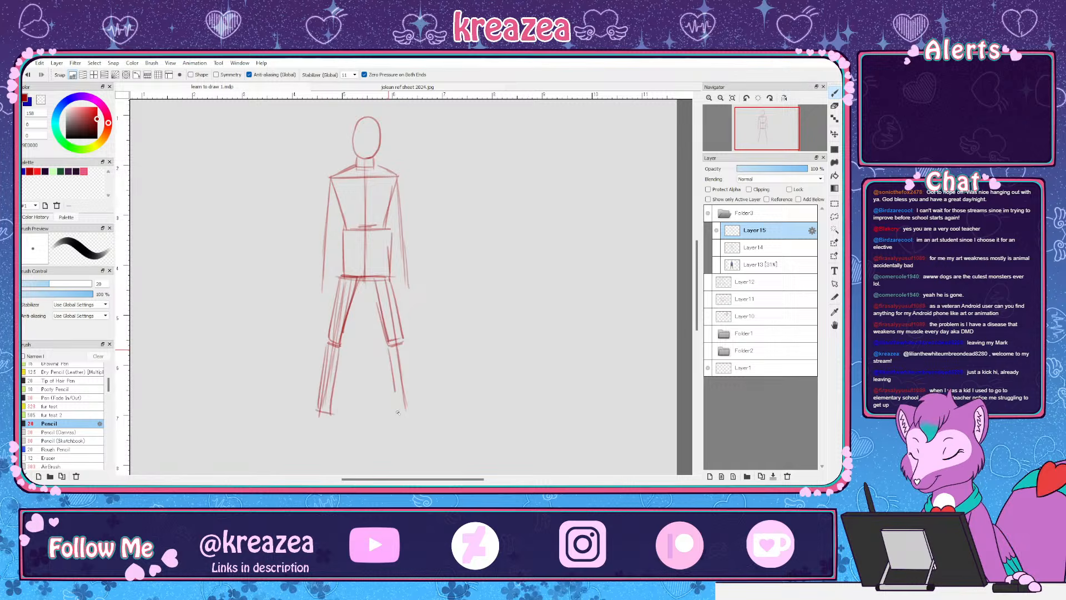
left_click_drag(388, 352, 400, 414)
left_click_drag(402, 341, 418, 406)
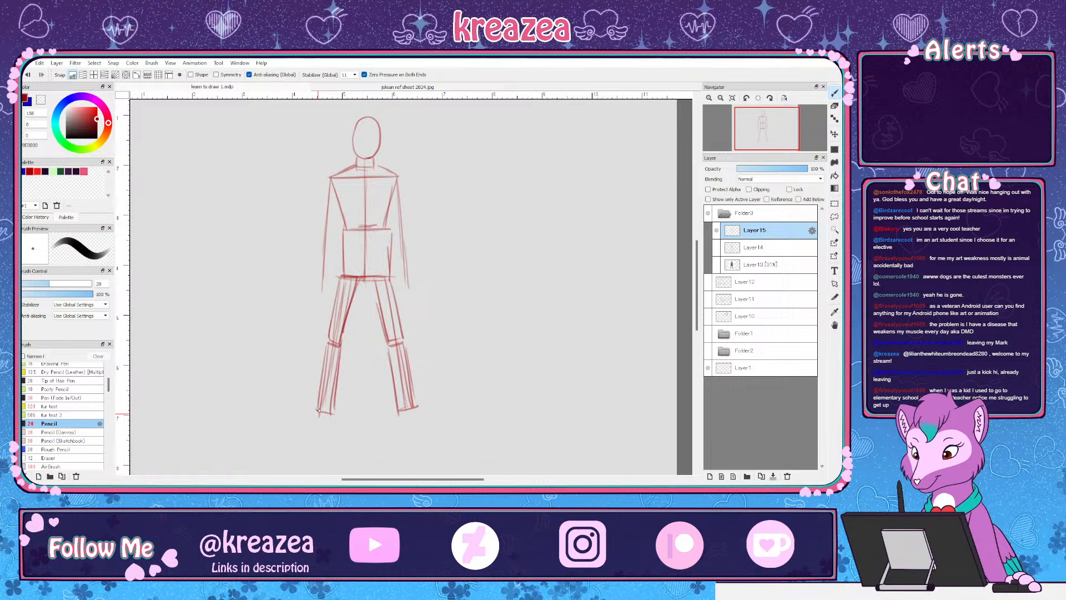
mouse_move(318, 410)
left_mouse_down()
mouse_move(311, 439)
mouse_move(321, 440)
mouse_move(332, 413)
left_mouse_up()
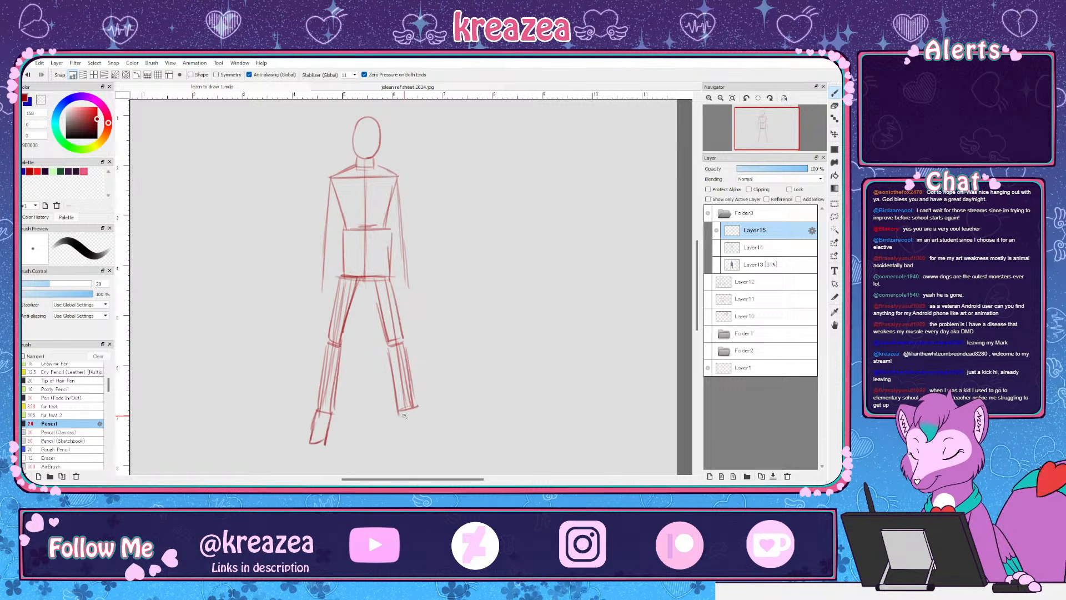
mouse_move(400, 414)
left_mouse_down()
mouse_move(409, 439)
mouse_move(422, 427)
mouse_move(411, 441)
mouse_move(422, 441)
left_mouse_up()
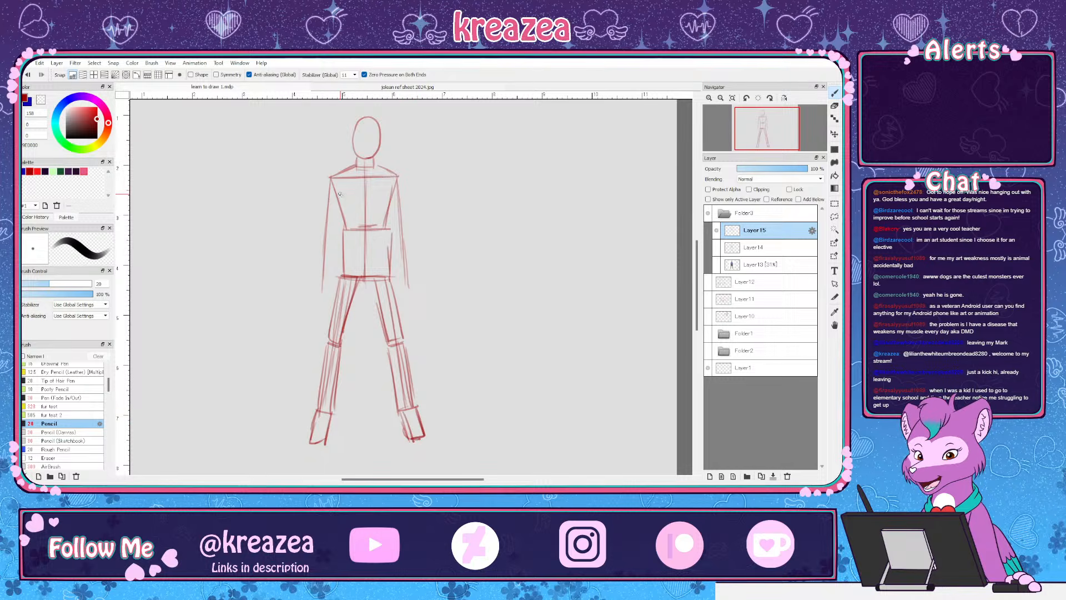
Block in both upper arms down to the elbows and compare the figure with the block tracing on Layer14
left_click_drag(318, 227, 332, 227)
left_click_drag(395, 228, 410, 223)
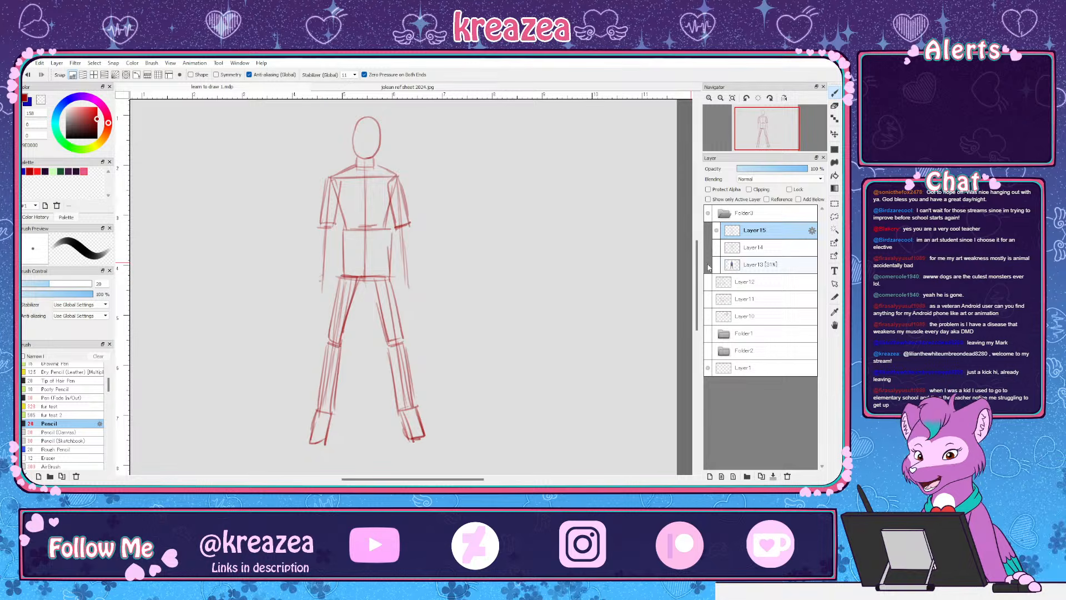
left_click(716, 248)
left_click(716, 248)
left_click(717, 247)
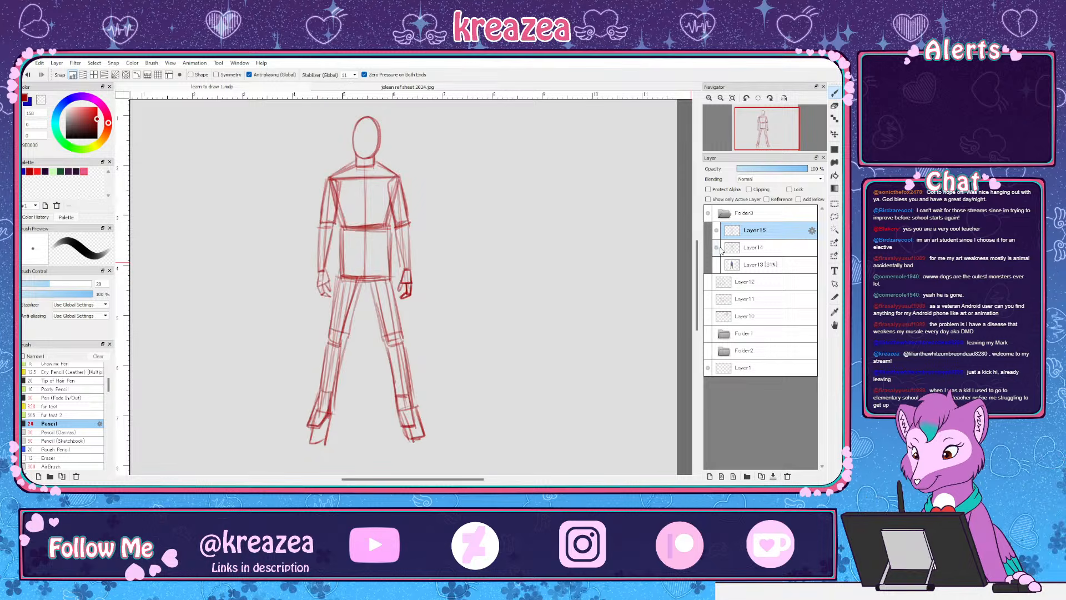
left_click(717, 248)
Mark the wrists below the forearms and draw simple block hands with bent fingers on both arms
left_click_drag(317, 265, 326, 272)
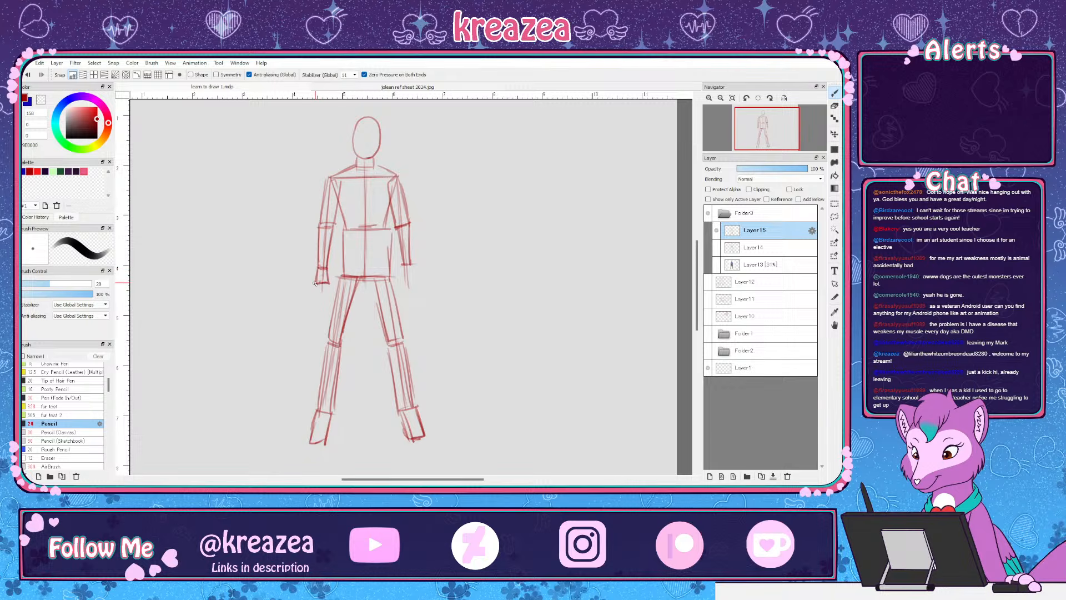
left_click_drag(318, 282, 324, 298)
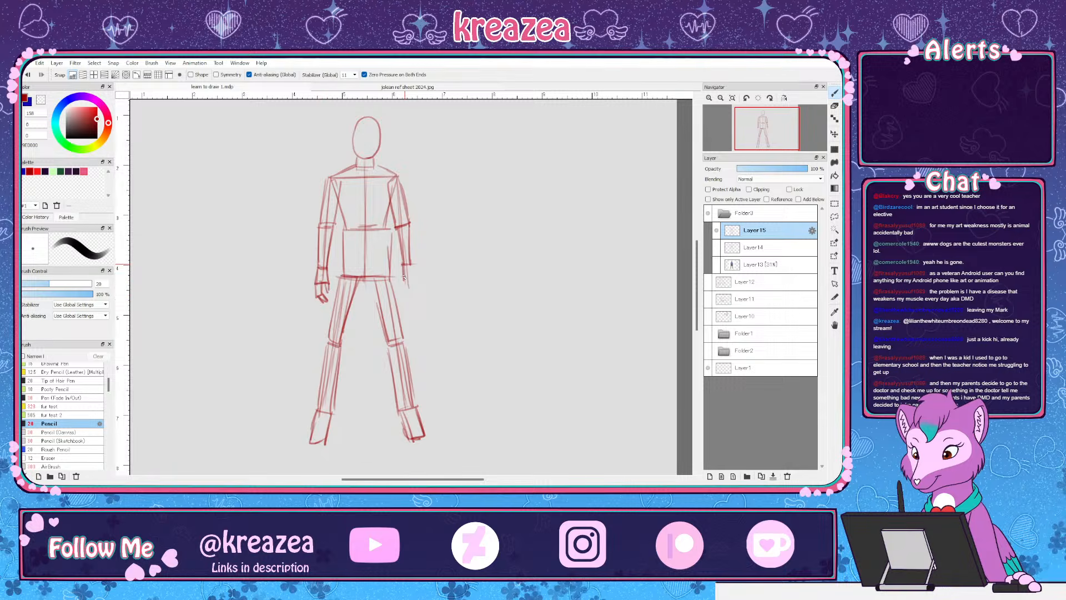
left_click_drag(412, 265, 415, 279)
left_click_drag(414, 288, 409, 293)
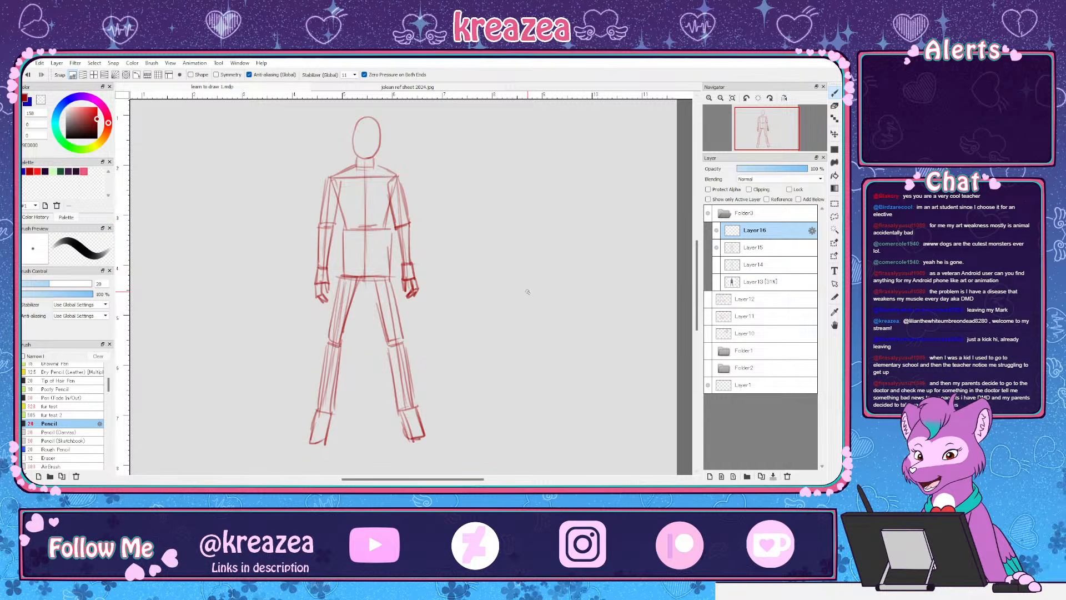
Switch the drawing colour to dark blue and lower the opacity of Layer15 to 53%
key("x")
left_click(772, 247)
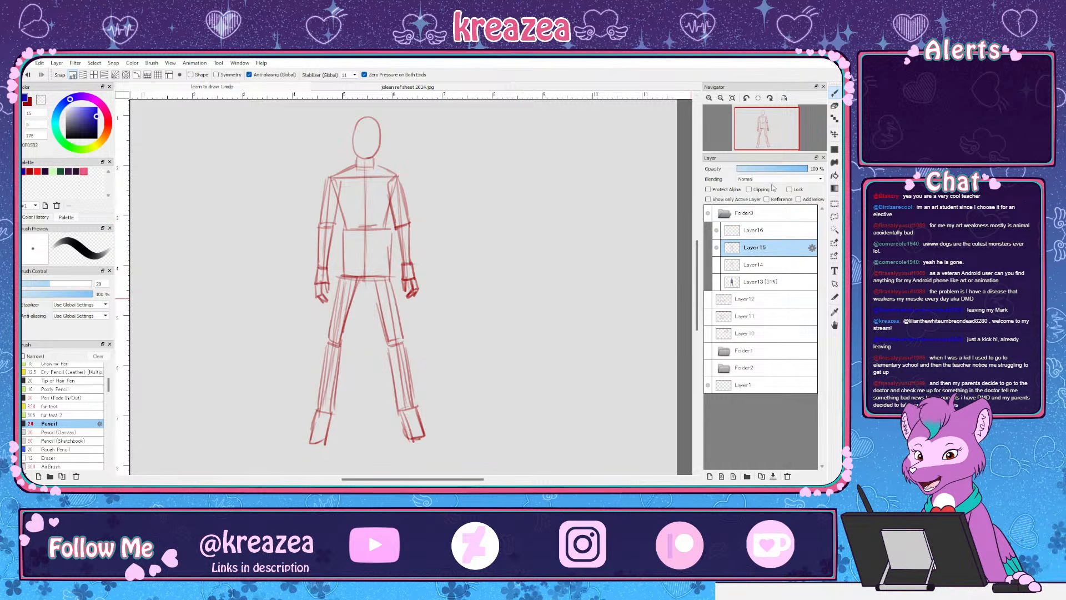
left_click_drag(780, 171, 775, 170)
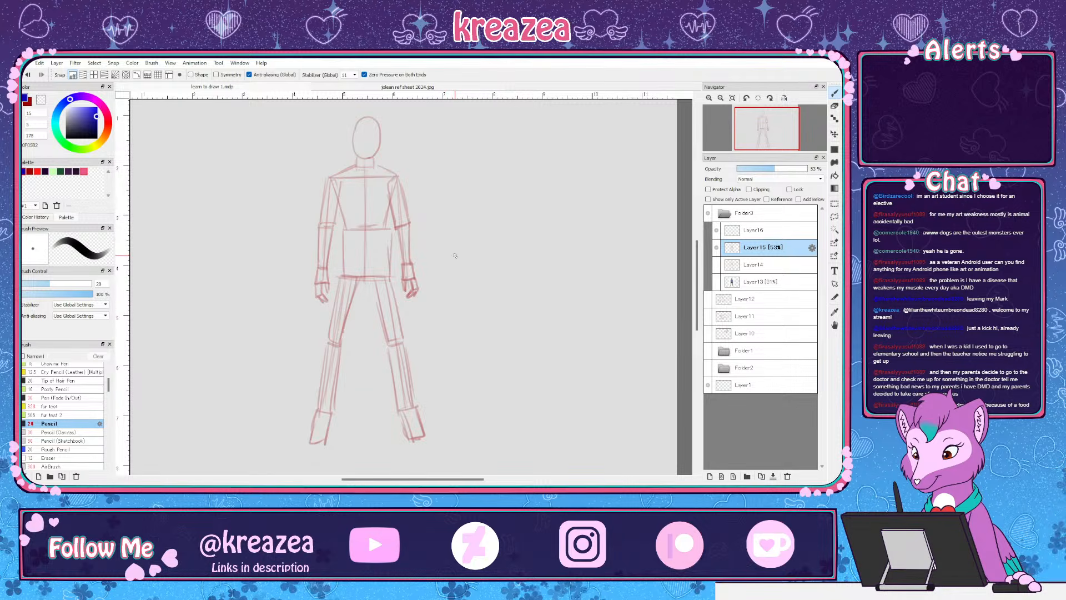
On Layer16, trace one side of the head and the neck-to-shoulder slopes on both sides as smooth blue contours
scroll(454, 256, "up", 2)
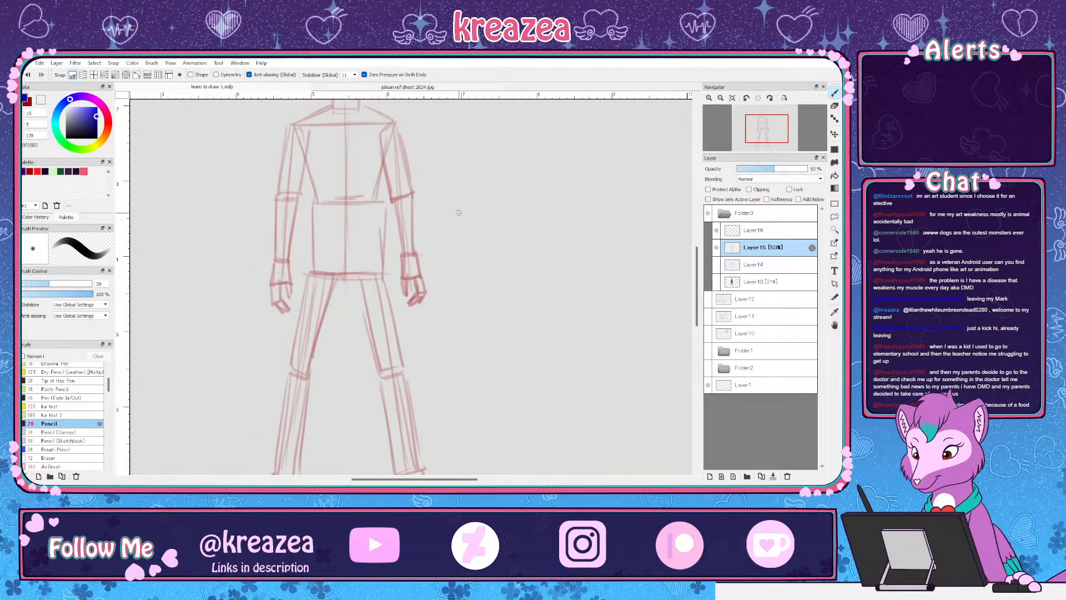
scroll(454, 213, "up", 2)
mouse_move(455, 213)
left_mouse_down()
mouse_move(488, 238)
mouse_move(512, 226)
mouse_move(516, 262)
mouse_move(511, 183)
mouse_move(526, 364)
mouse_move(526, 234)
left_mouse_up()
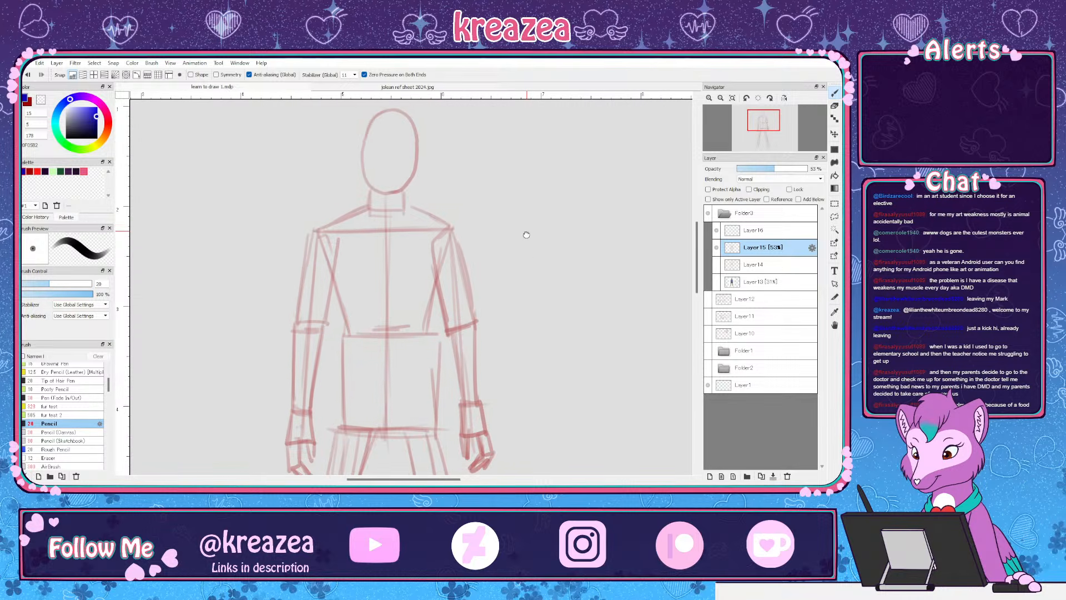
scroll(527, 235, "up", 2)
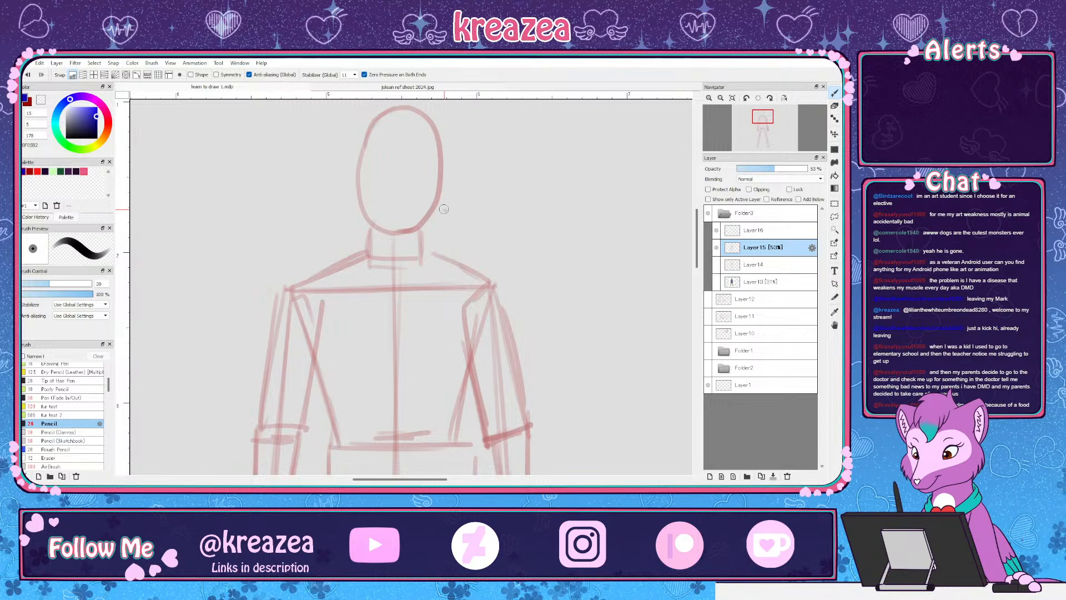
left_click_drag(367, 135, 362, 227)
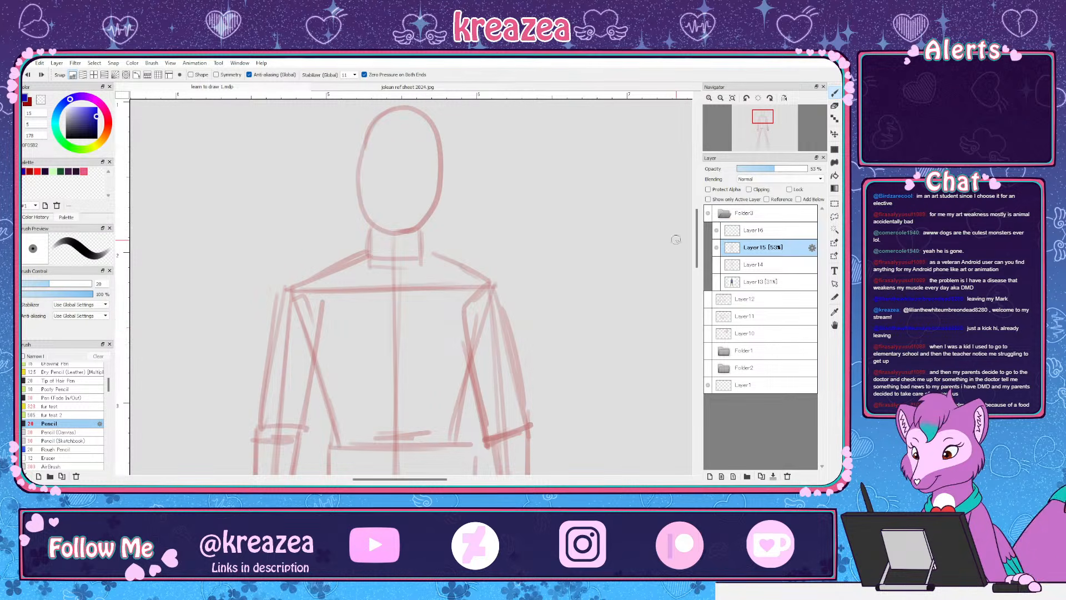
key("ctrl+z")
mouse_move(365, 127)
left_mouse_down()
mouse_move(362, 247)
mouse_move(273, 293)
mouse_move(357, 243)
left_mouse_up()
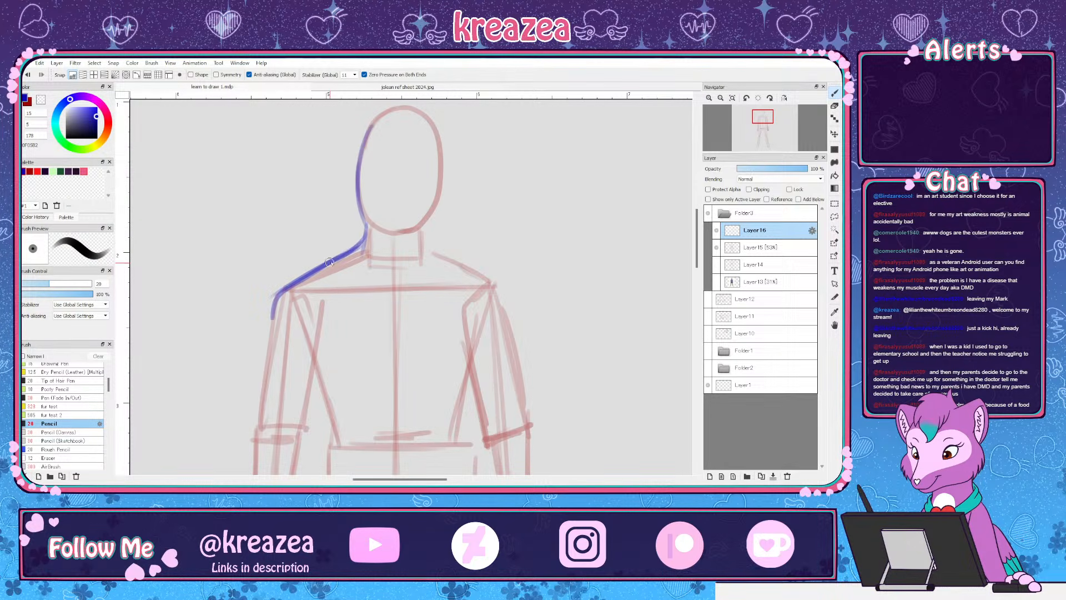
mouse_move(422, 223)
left_mouse_down()
mouse_move(425, 247)
mouse_move(511, 289)
left_mouse_up()
Trace both tapering sides of the chest in blue from the armpits toward the waist
scroll(476, 210, "down", 2)
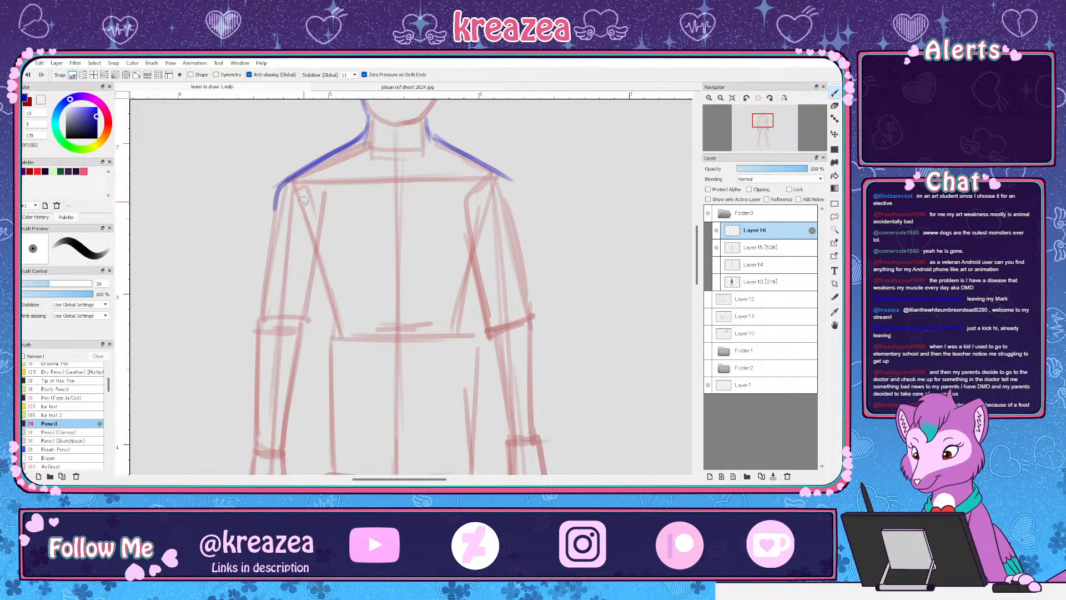
mouse_move(303, 203)
left_mouse_down()
mouse_move(336, 313)
mouse_move(332, 287)
left_mouse_up()
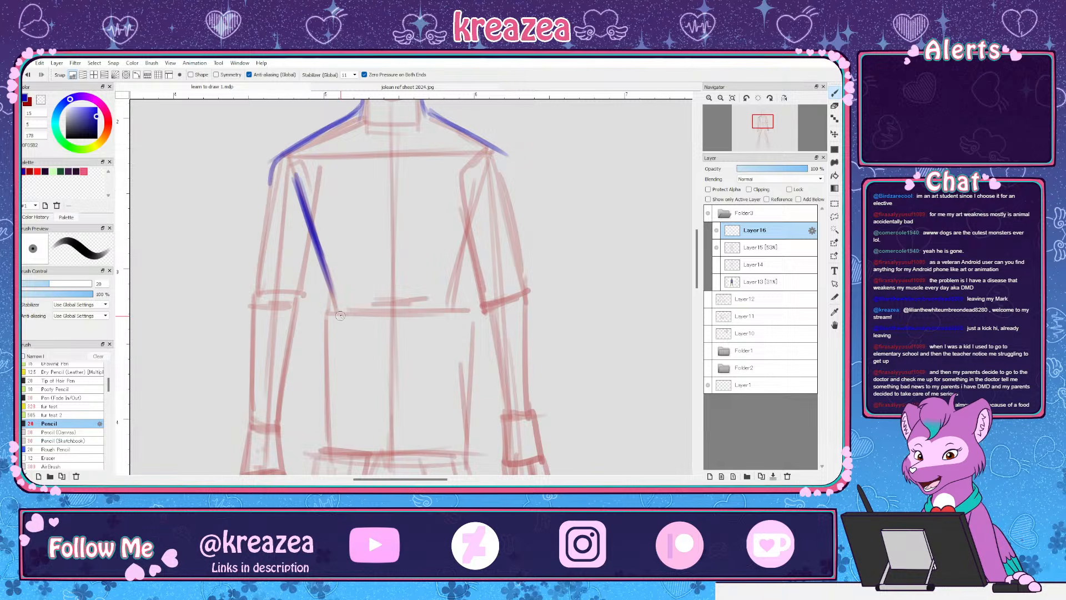
left_click_drag(483, 171, 468, 242)
left_click_drag(479, 193, 464, 265)
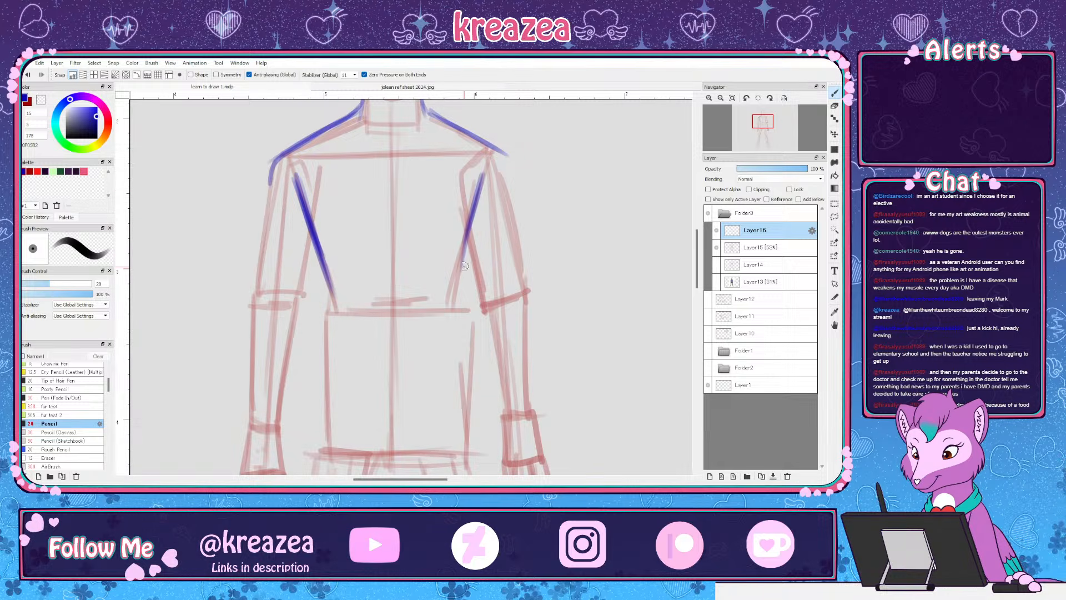
left_click_drag(482, 174, 475, 189)
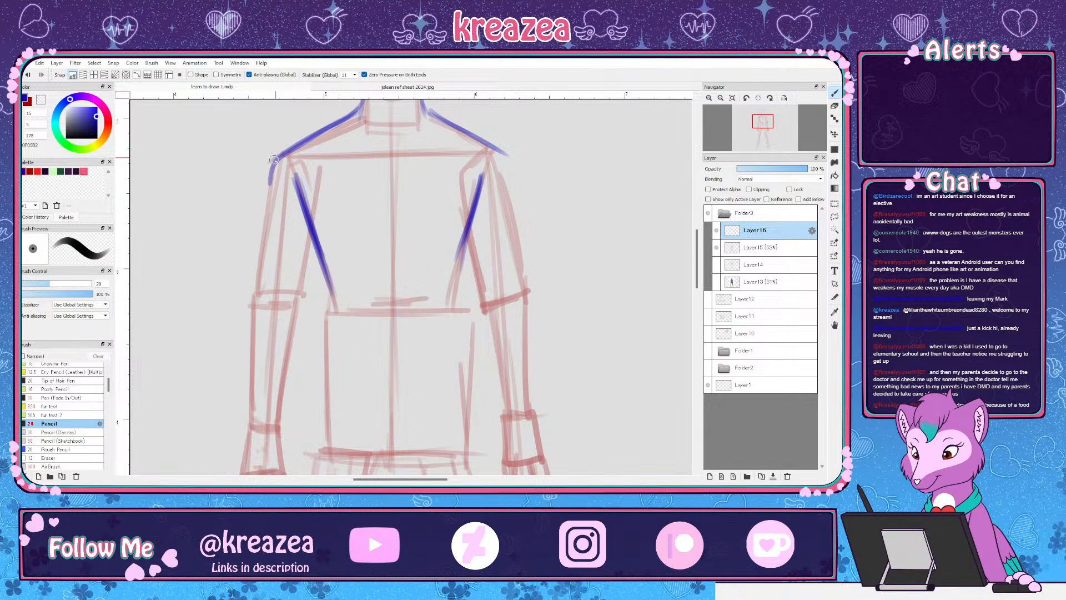
Draw the outer and inner contours of both upper arms in blue from the shoulders to the elbows
mouse_move(276, 157)
left_mouse_down()
mouse_move(261, 275)
mouse_move(292, 145)
mouse_move(266, 205)
mouse_move(279, 162)
mouse_move(300, 146)
mouse_move(277, 170)
mouse_move(259, 294)
left_mouse_up()
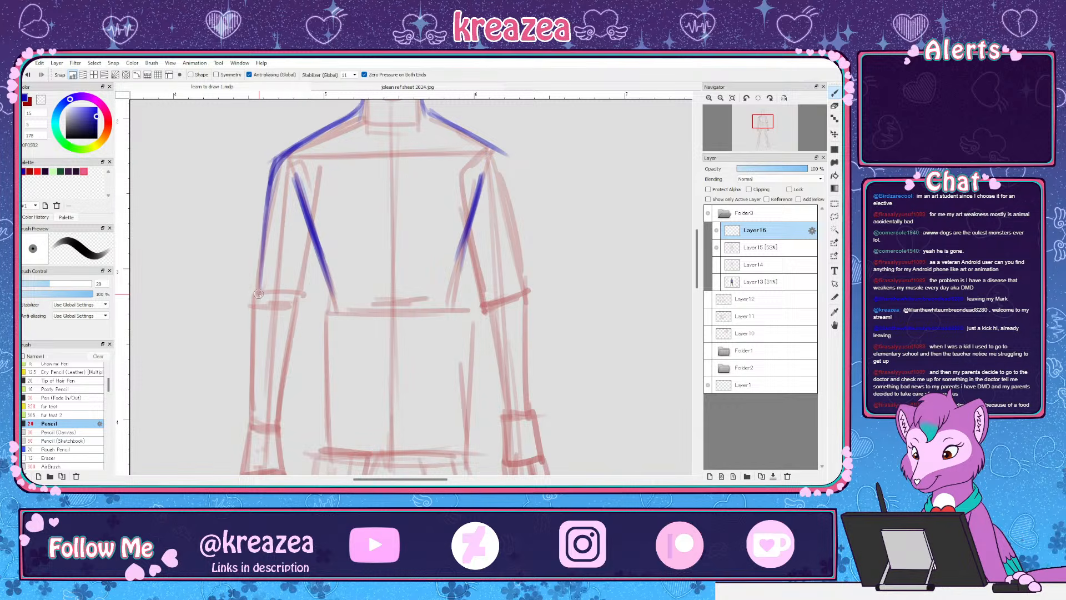
left_click_drag(312, 229, 298, 305)
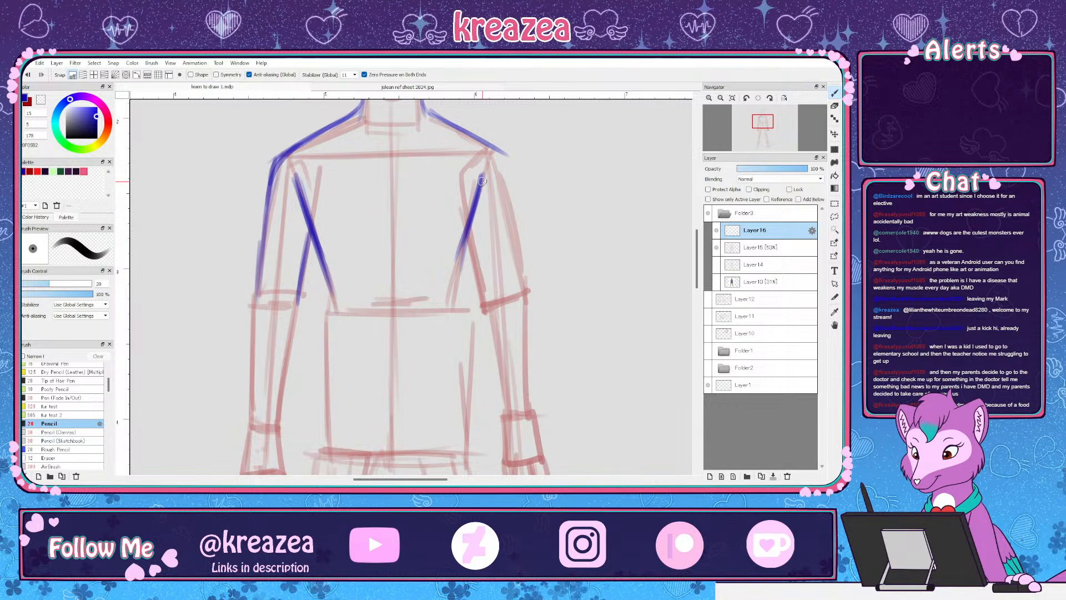
left_click_drag(492, 143, 518, 214)
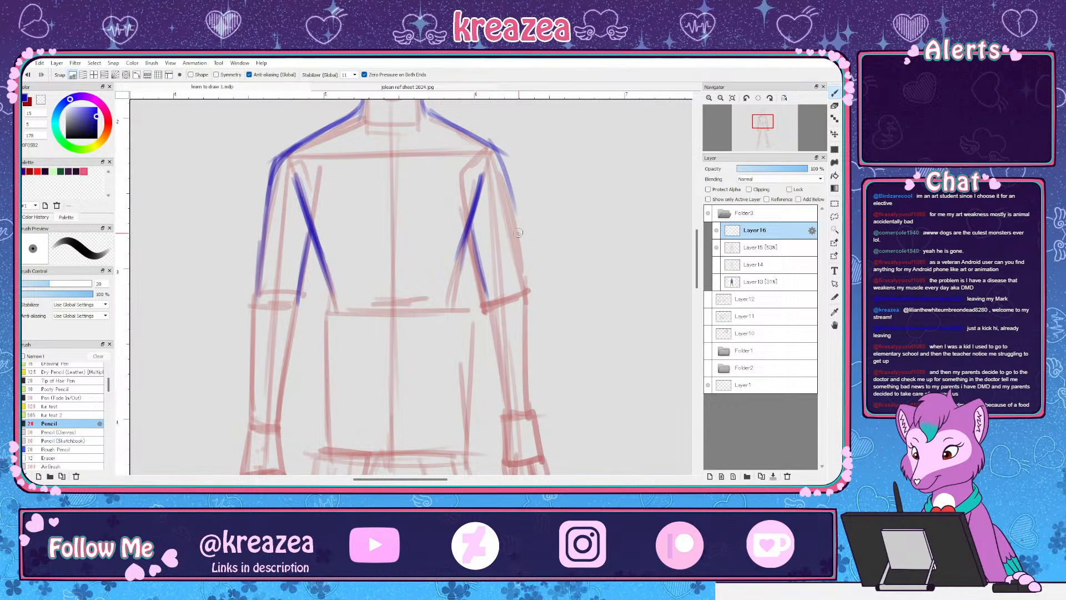
left_click_drag(489, 141, 531, 288)
Continue the blue contours along both forearms from the elbows, tapering them toward the wrists
left_click_drag(469, 321, 491, 240)
mouse_move(314, 195)
left_mouse_down()
mouse_move(278, 224)
mouse_move(273, 253)
left_mouse_up()
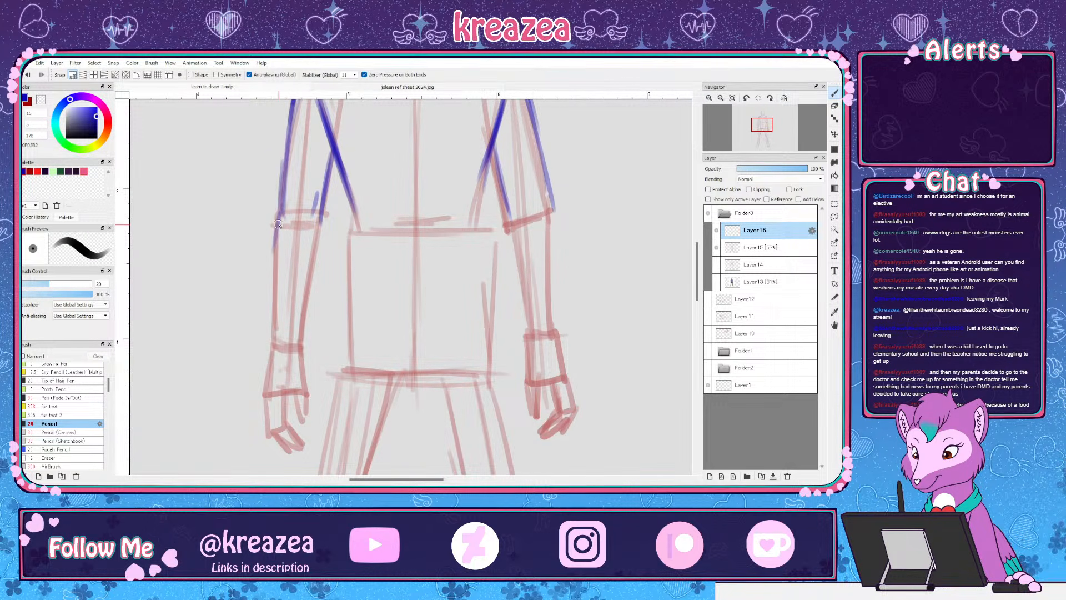
left_click_drag(282, 210, 272, 347)
left_click_drag(318, 238, 298, 345)
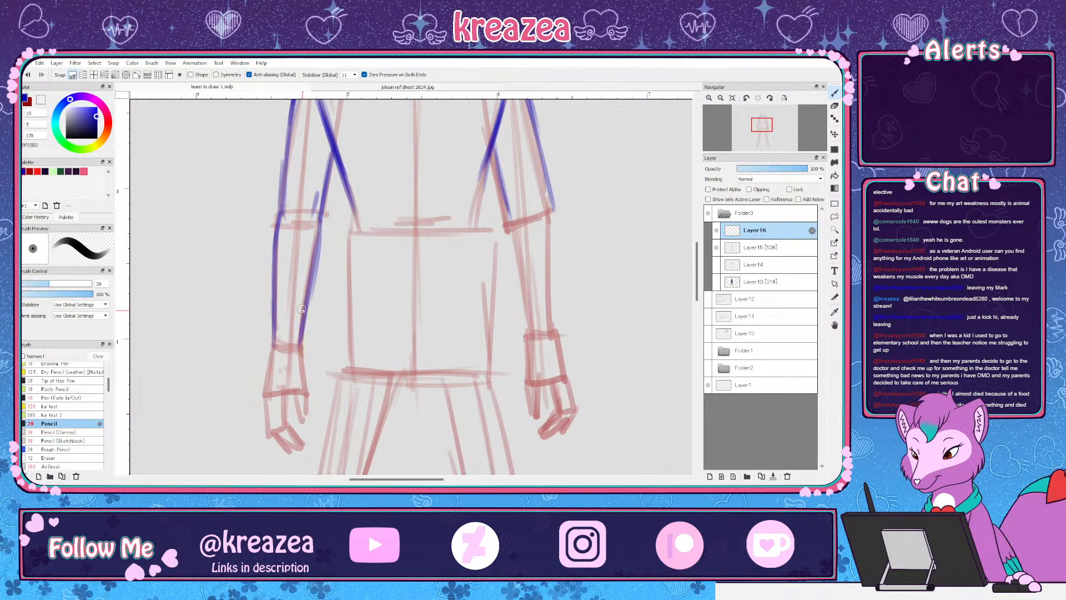
left_click_drag(508, 209, 508, 230)
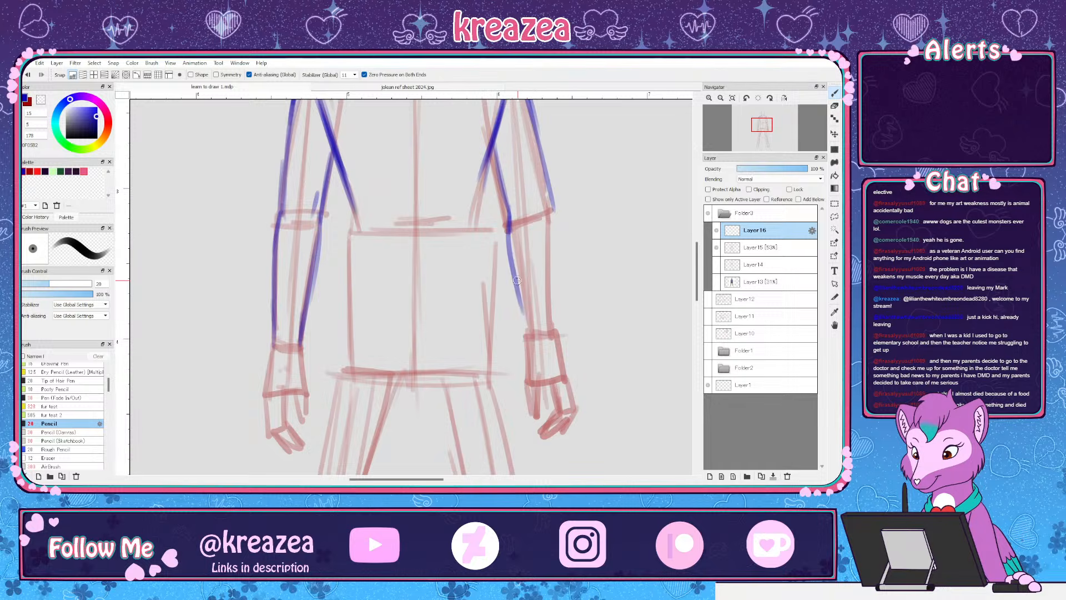
left_click_drag(517, 280, 530, 331)
left_click_drag(546, 192, 556, 336)
Finish the inner forearm contour and trace both sides of the waist in blue from the chest down to the hip line
mouse_move(511, 304)
left_mouse_down()
mouse_move(530, 336)
mouse_move(488, 301)
mouse_move(492, 279)
left_mouse_up()
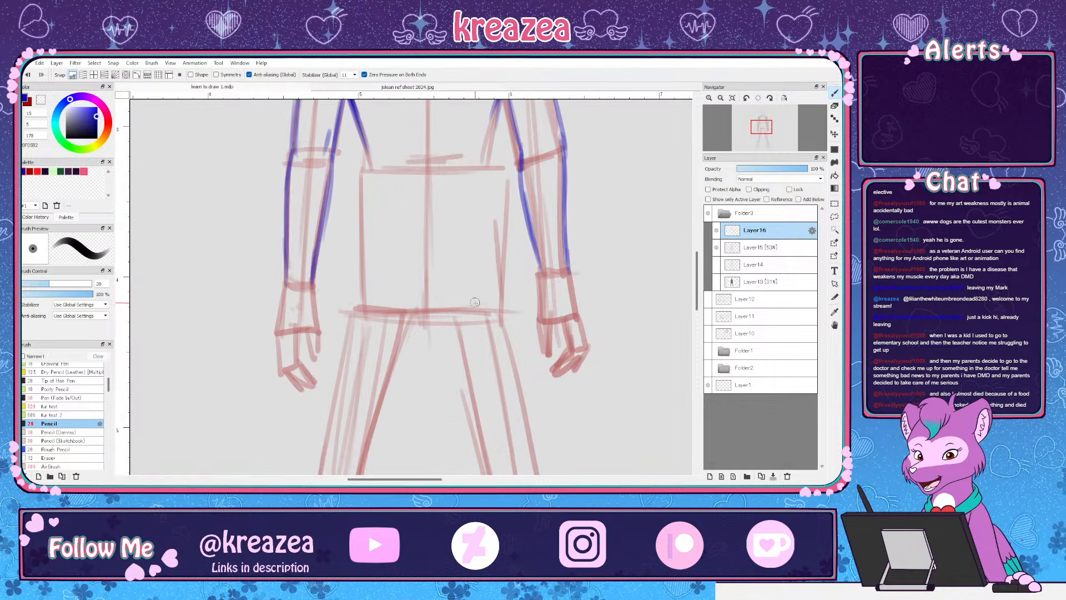
left_click_drag(381, 192, 395, 270)
left_click_drag(408, 336, 403, 318)
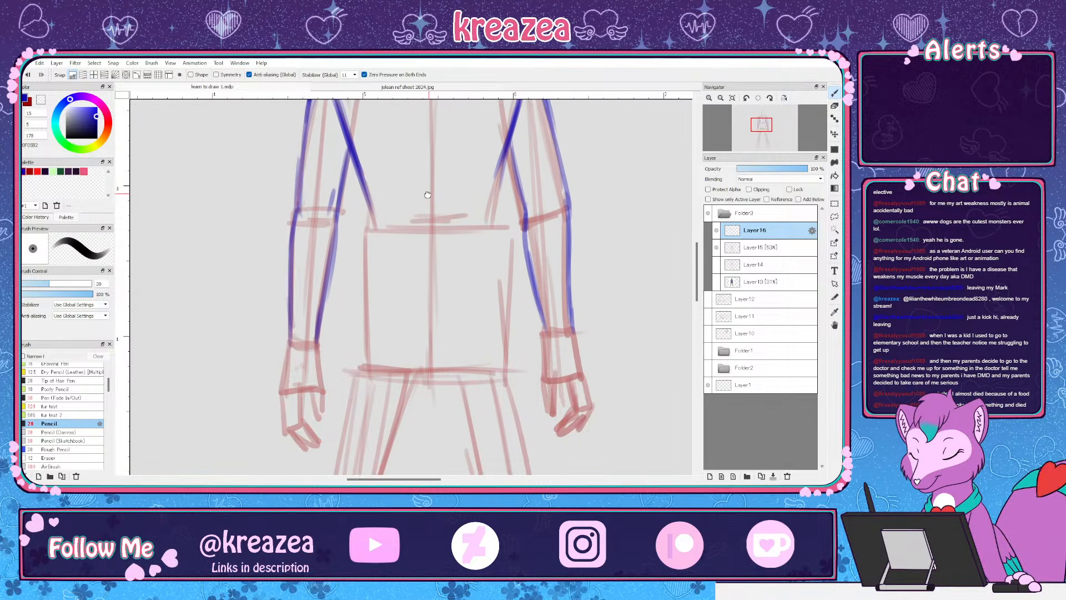
mouse_move(345, 118)
left_mouse_down()
mouse_move(346, 209)
mouse_move(358, 247)
left_mouse_up()
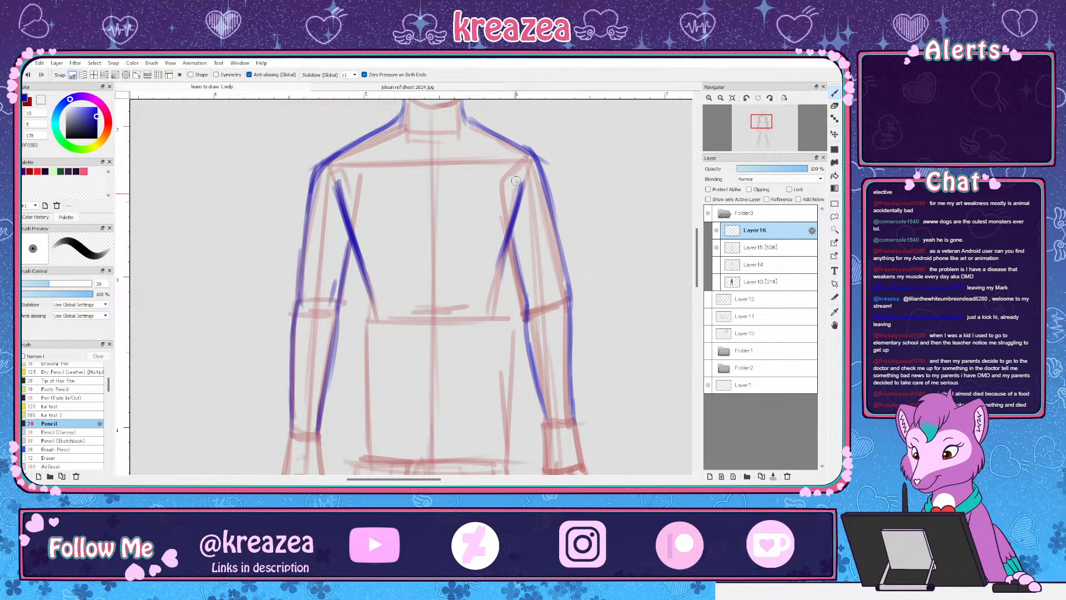
left_click_drag(516, 181, 510, 212)
left_click_drag(469, 339, 476, 246)
left_click_drag(372, 183, 378, 240)
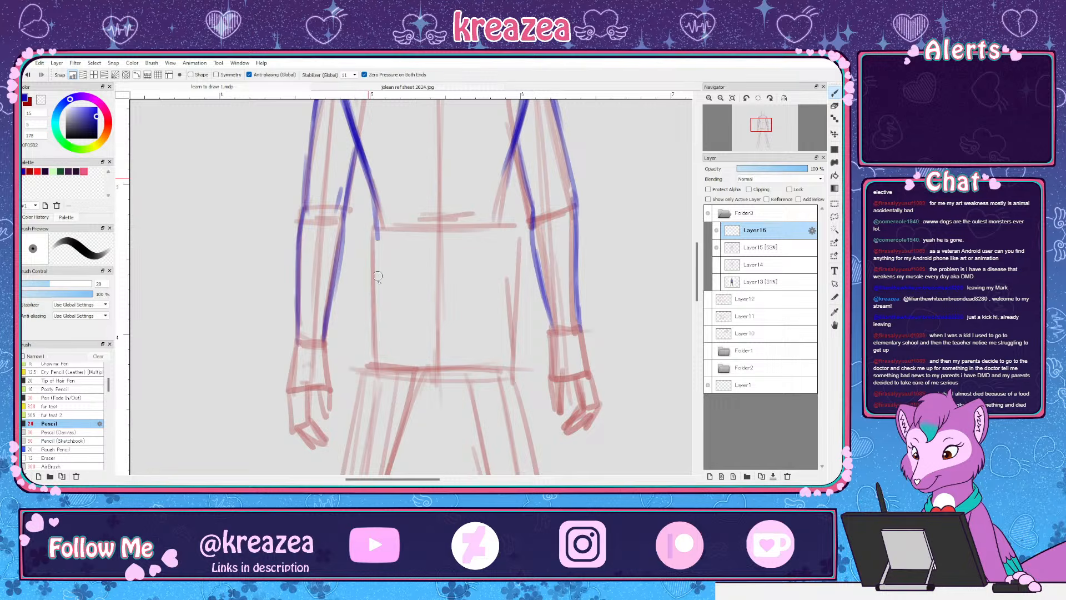
left_click_drag(369, 173, 377, 353)
left_click_drag(374, 255, 367, 353)
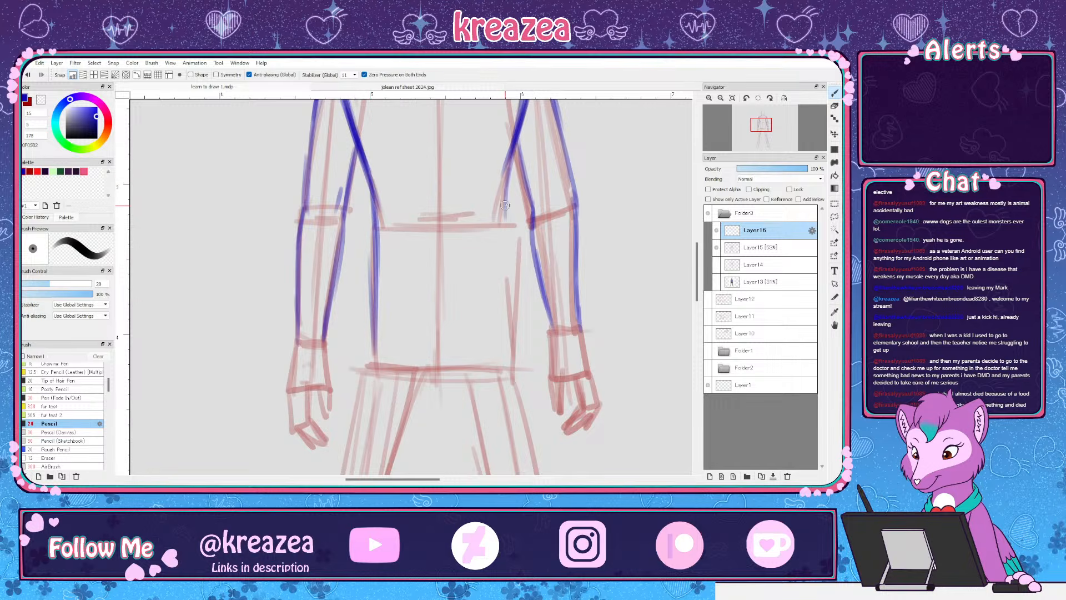
mouse_move(505, 205)
left_mouse_down()
mouse_move(509, 358)
mouse_move(515, 301)
left_mouse_up()
left_click_drag(378, 246, 372, 310)
left_click_drag(362, 384, 373, 352)
Outline both hands in blue from the wrists, following the palm, thumb and finger shapes of the block sketch
left_click_drag(312, 259, 307, 302)
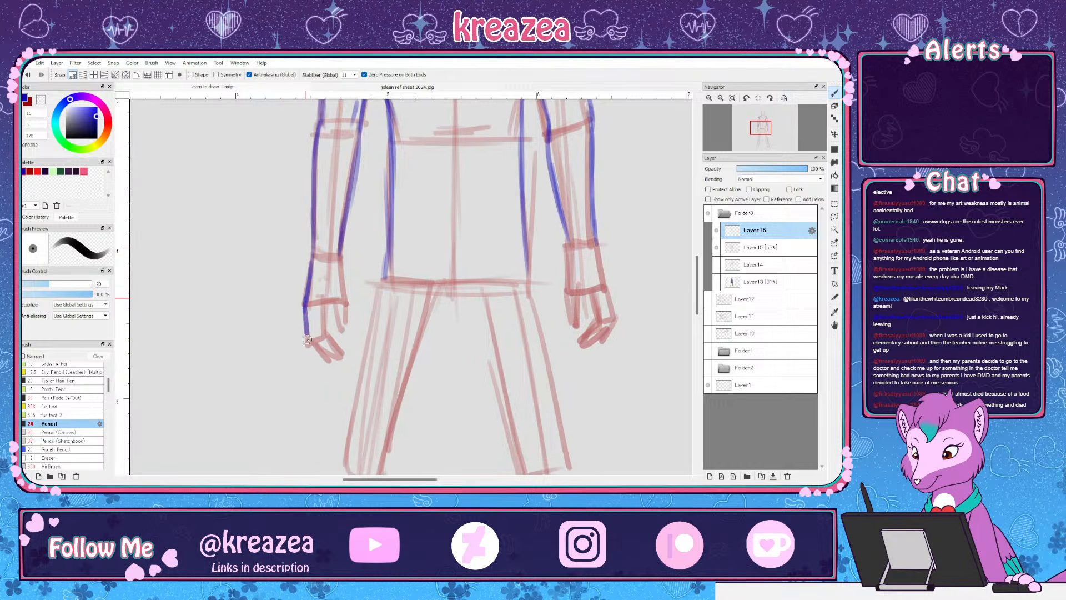
left_click_drag(307, 339, 333, 358)
left_click_drag(327, 304, 337, 331)
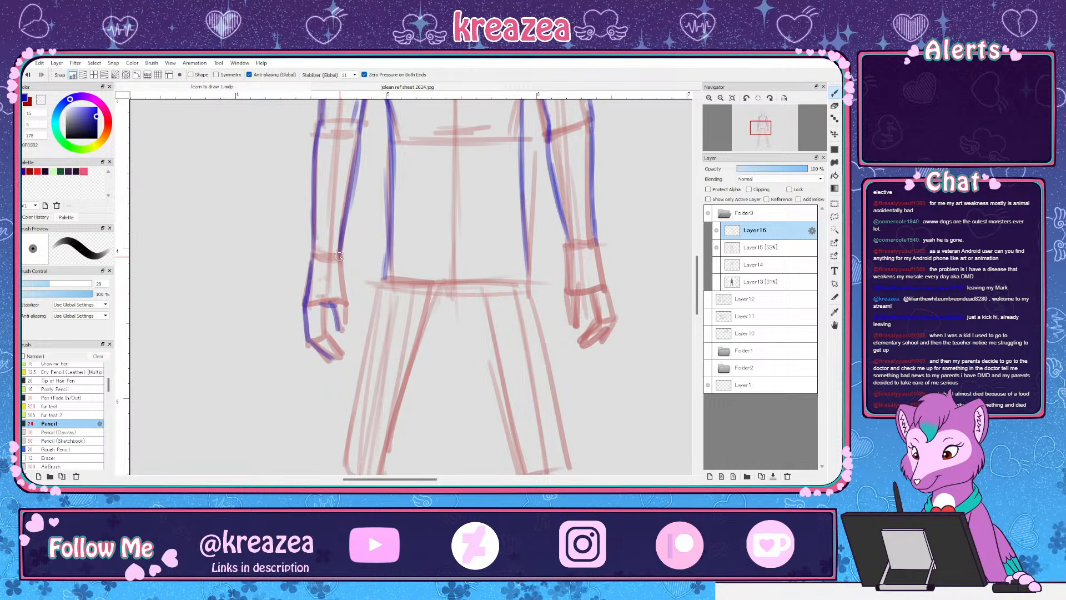
mouse_move(345, 278)
left_mouse_down()
mouse_move(340, 330)
mouse_move(325, 308)
mouse_move(337, 348)
left_mouse_up()
left_click_drag(593, 236, 600, 281)
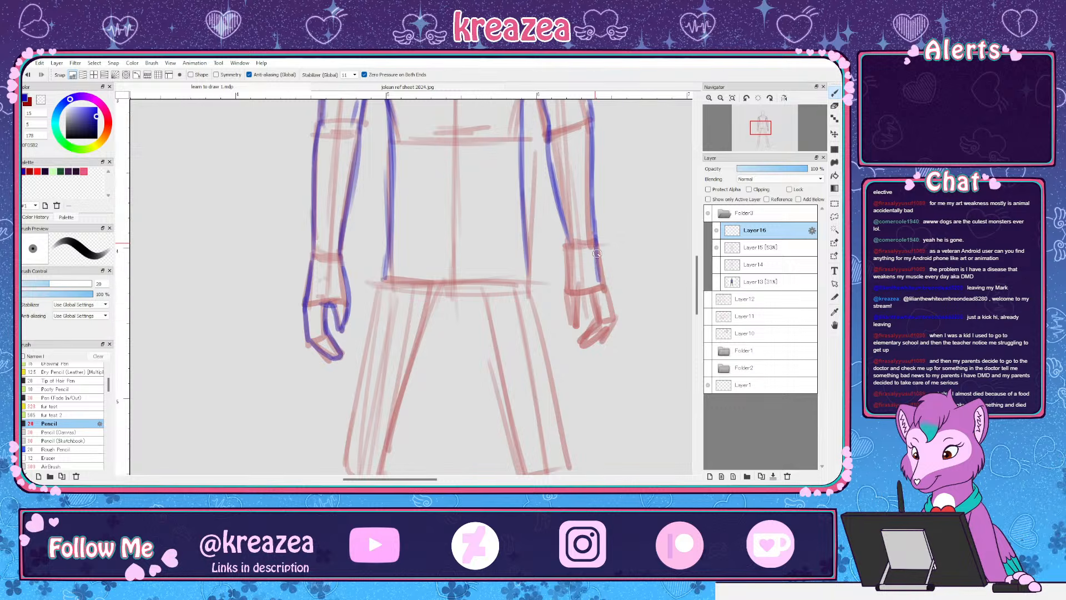
left_click_drag(560, 231, 567, 261)
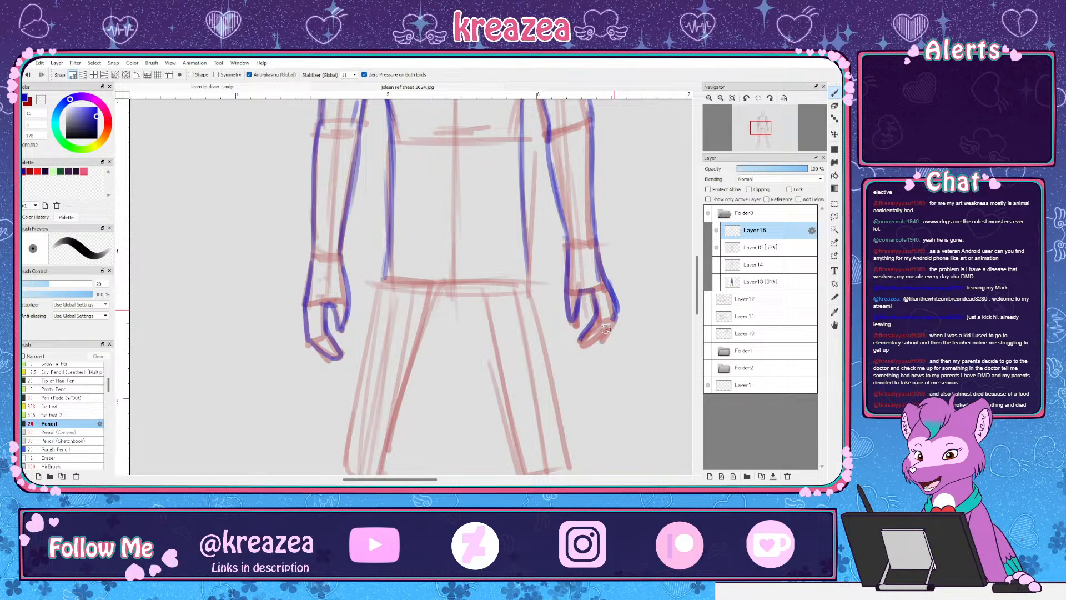
Draw the outer and inner contours of both legs in long blue strokes from the hips and crotch to the ankles
left_click_drag(535, 325, 556, 269)
key("ctrl+minus")
key("ctrl+minus")
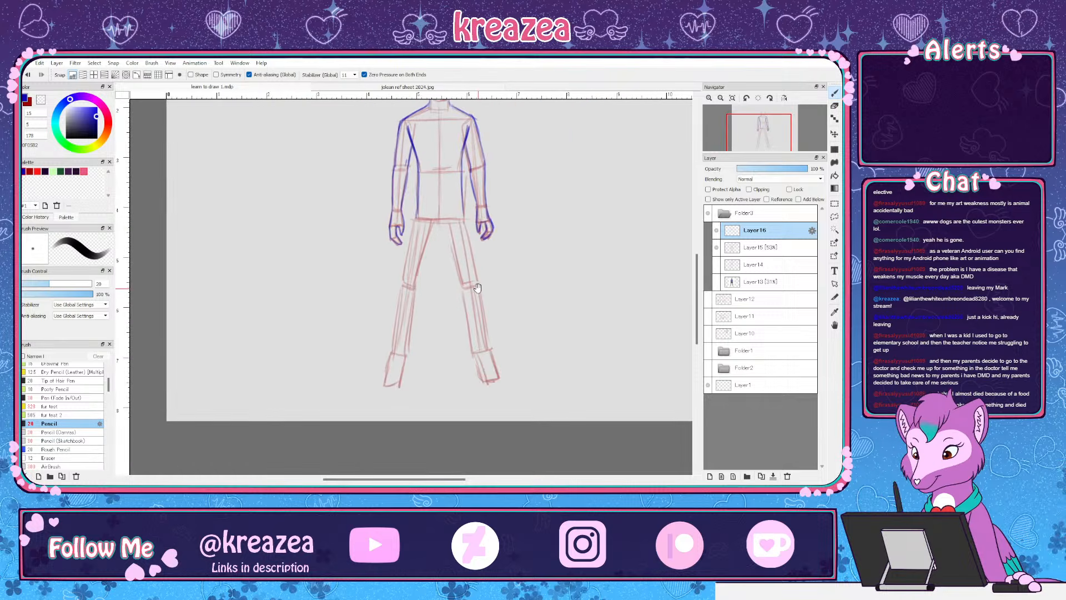
left_click_drag(415, 213, 401, 307)
left_click_drag(406, 261, 392, 353)
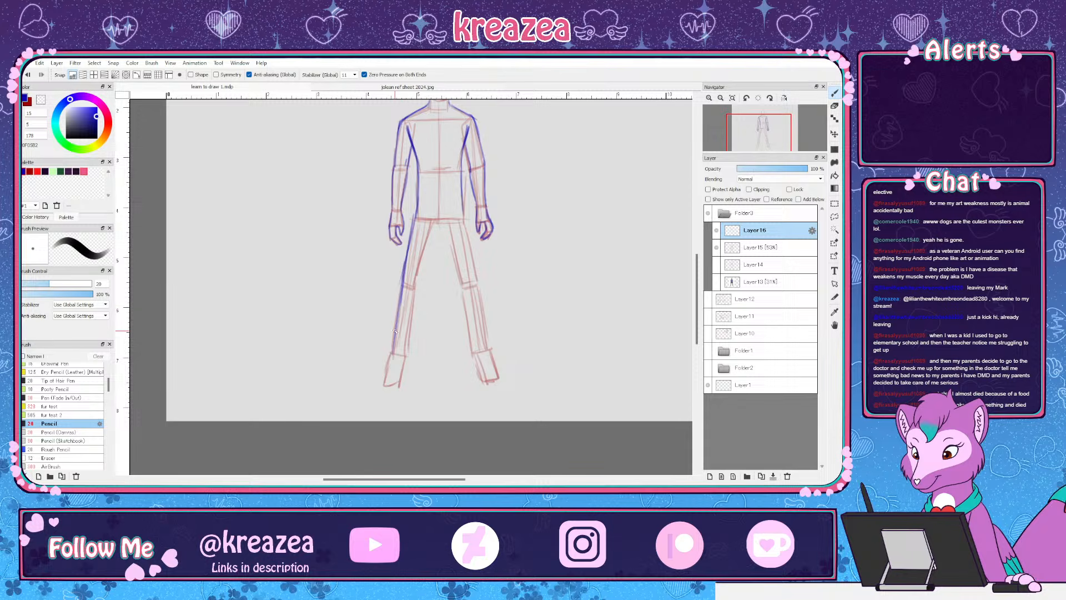
left_click_drag(426, 254, 408, 358)
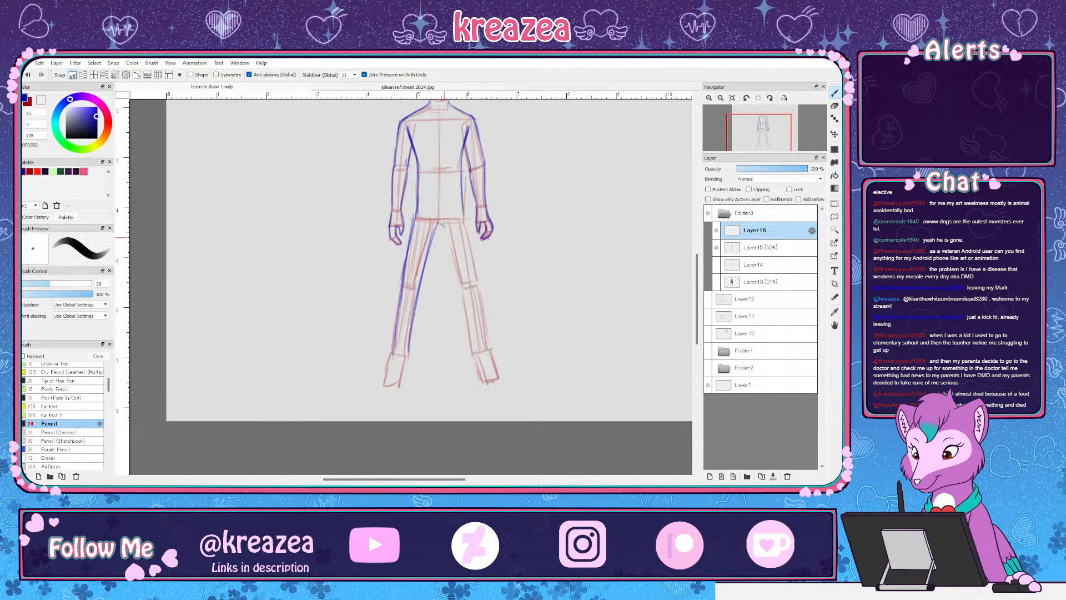
left_click_drag(441, 232, 472, 354)
left_click_drag(463, 201, 488, 348)
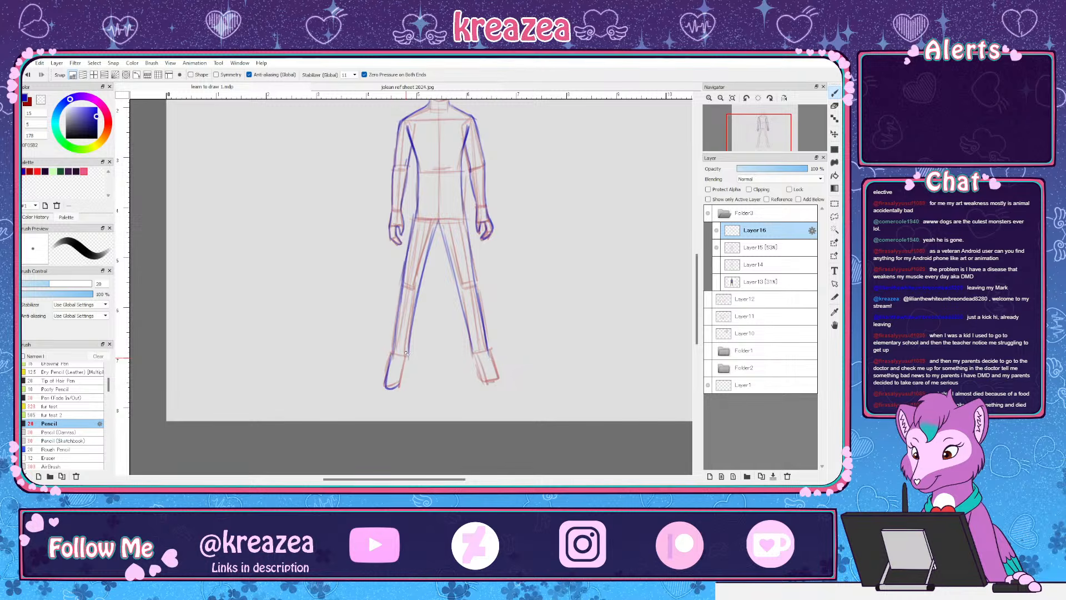
Outline the feet in blue and refine the jaw contour of the head
left_click_drag(399, 351, 386, 388)
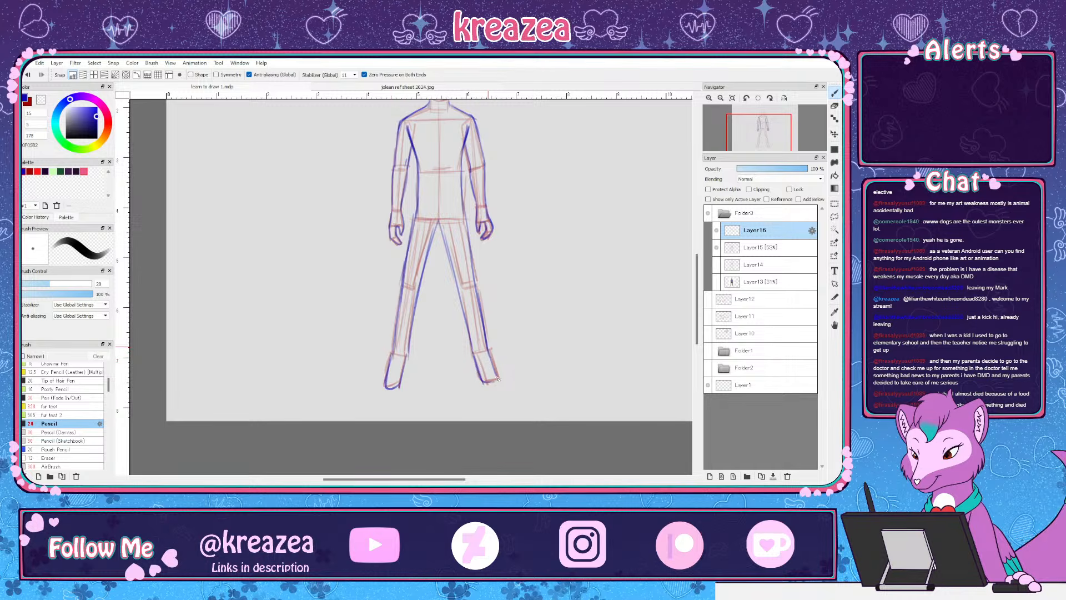
scroll(461, 278, "up", 3)
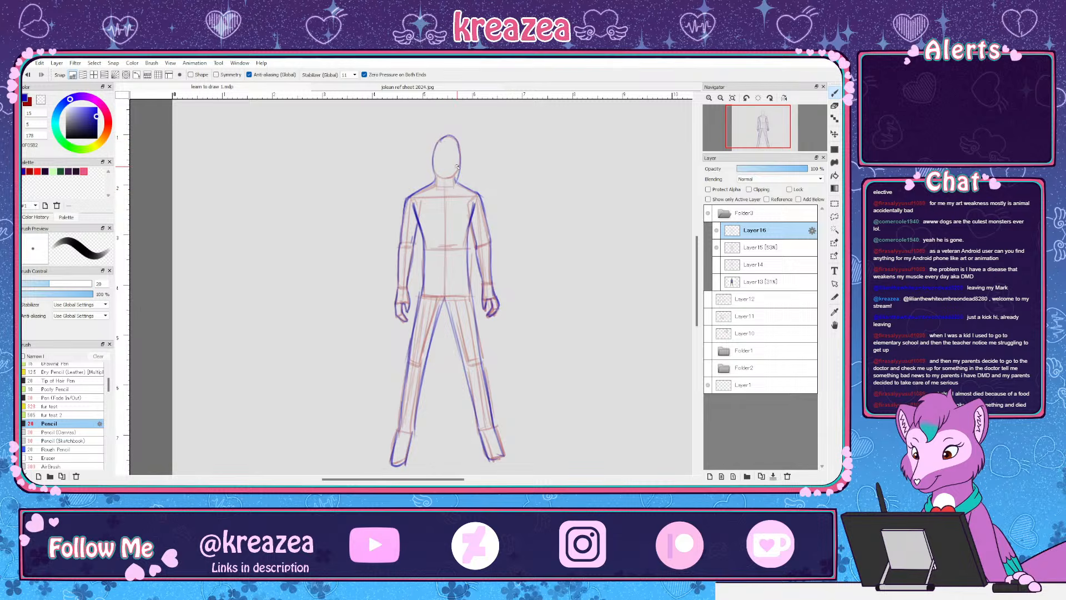
mouse_move(458, 166)
left_mouse_down()
mouse_move(450, 181)
mouse_move(452, 172)
left_mouse_up()
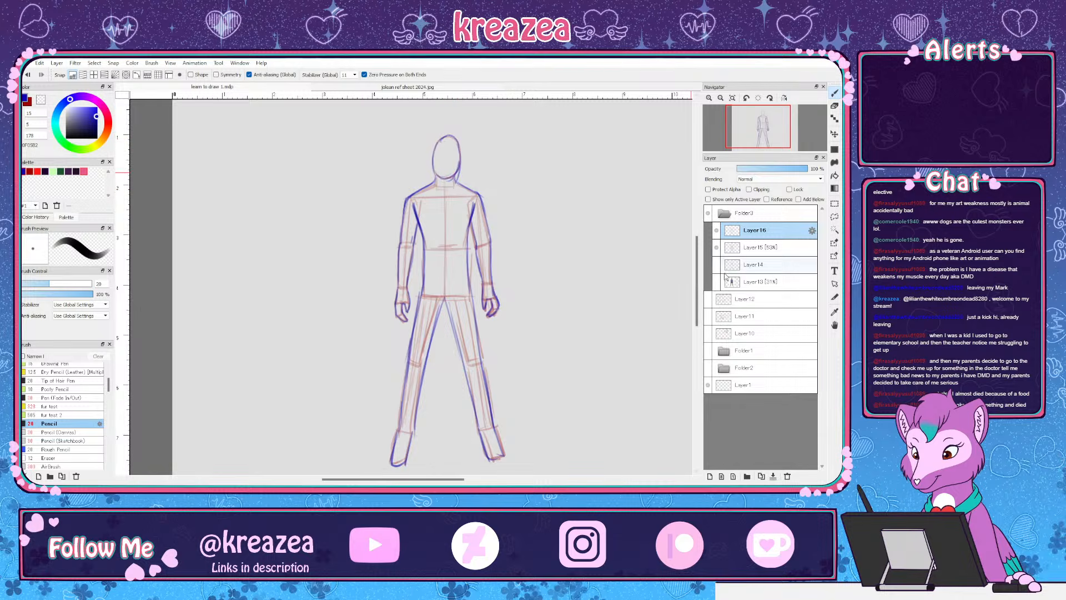
Hide the red block sketch on Layer15 and temporarily show the reference photo on Layer13 to compare it with the blue outline
left_click(718, 247)
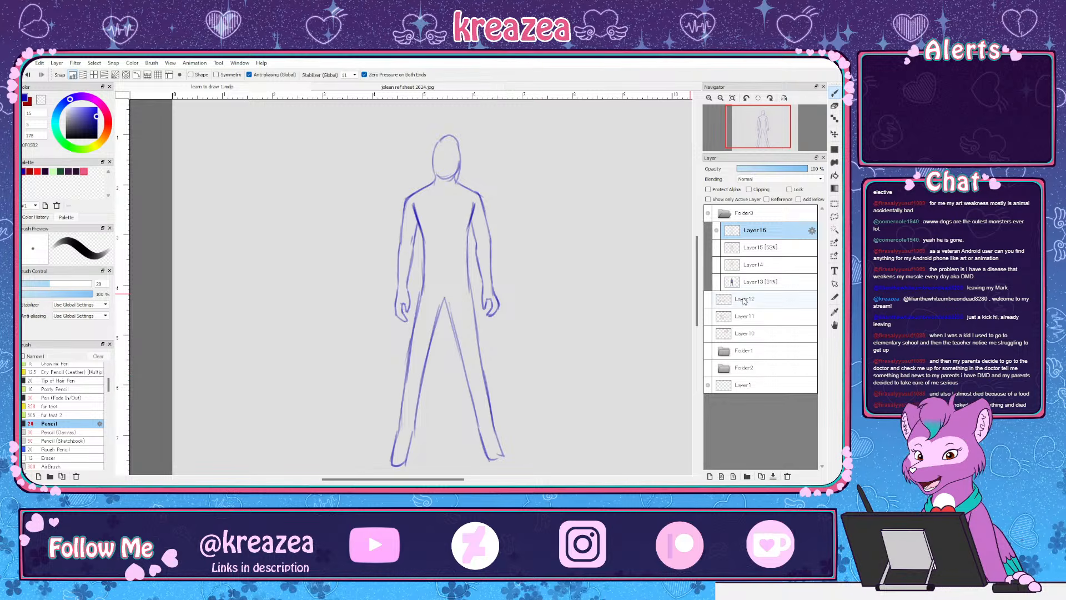
left_click(717, 282)
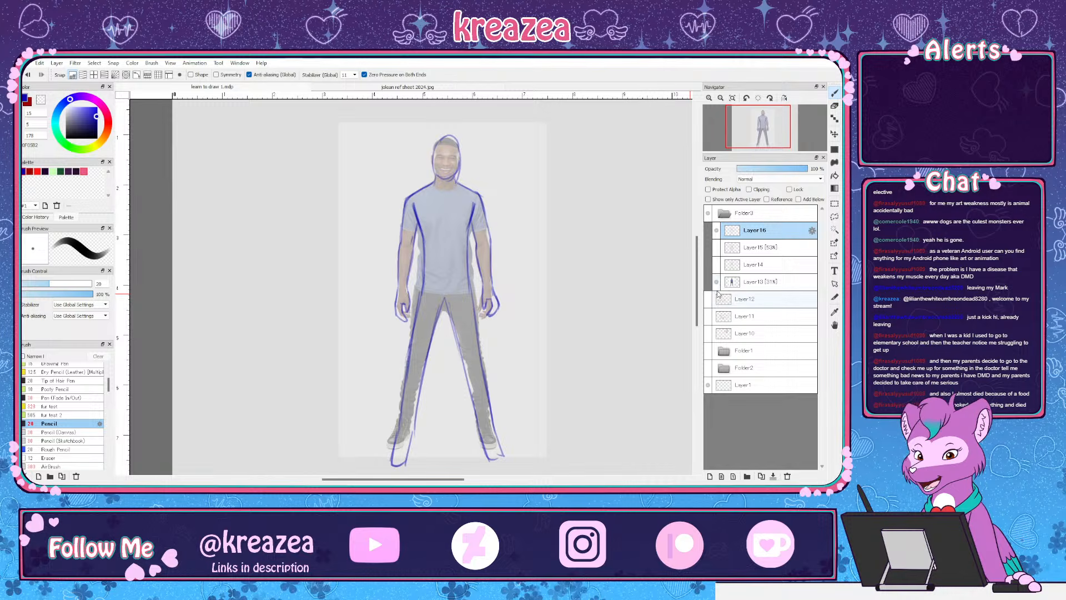
left_click(717, 282)
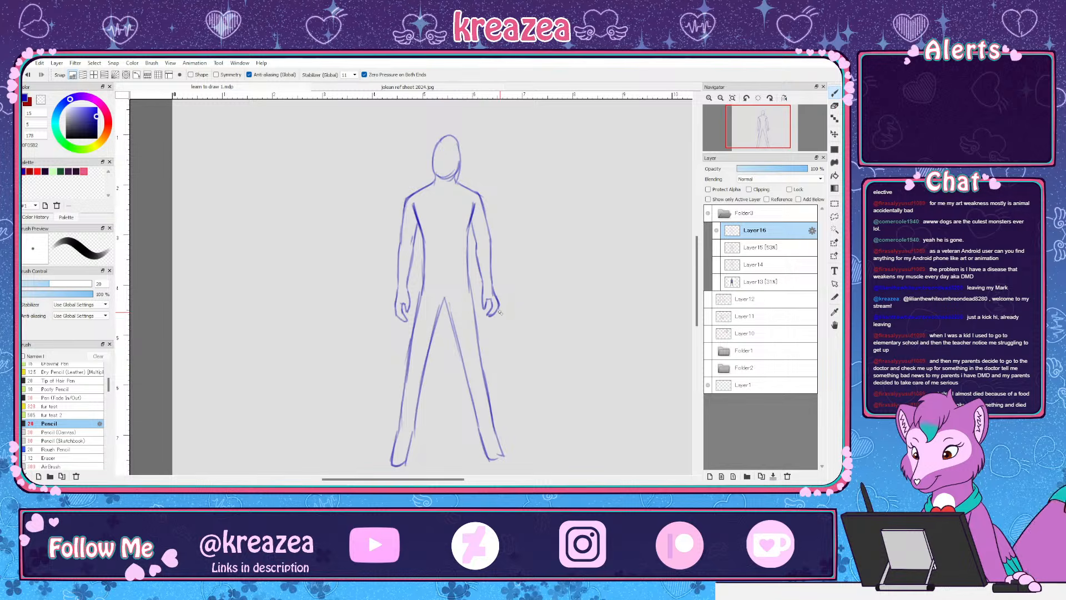
Collapse Folder3 and hide it to clear the human figure from the canvas
key("ctrl+minus")
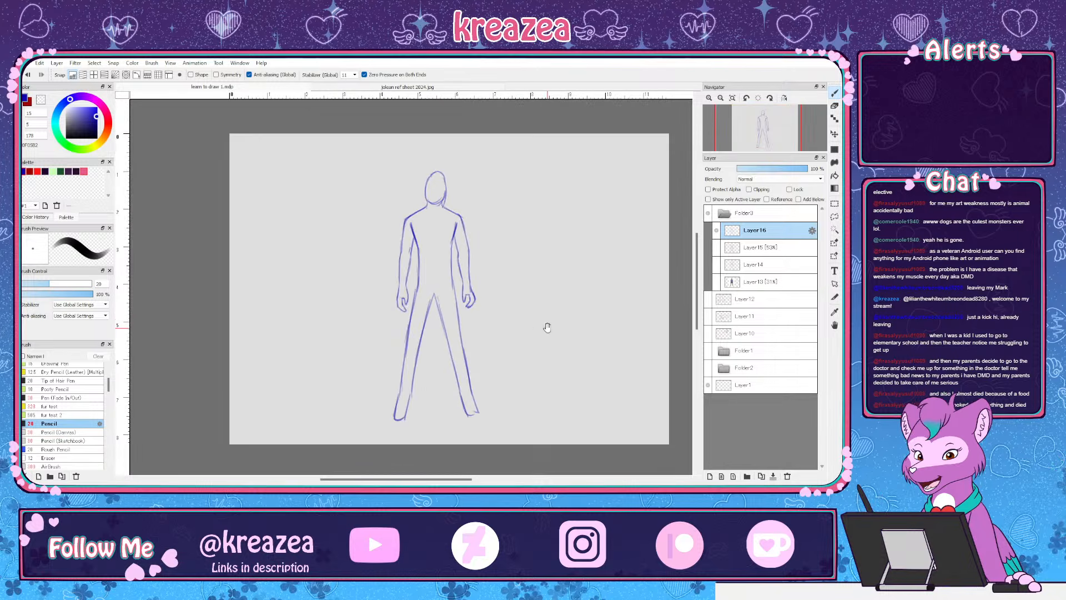
left_click_drag(547, 328, 498, 327)
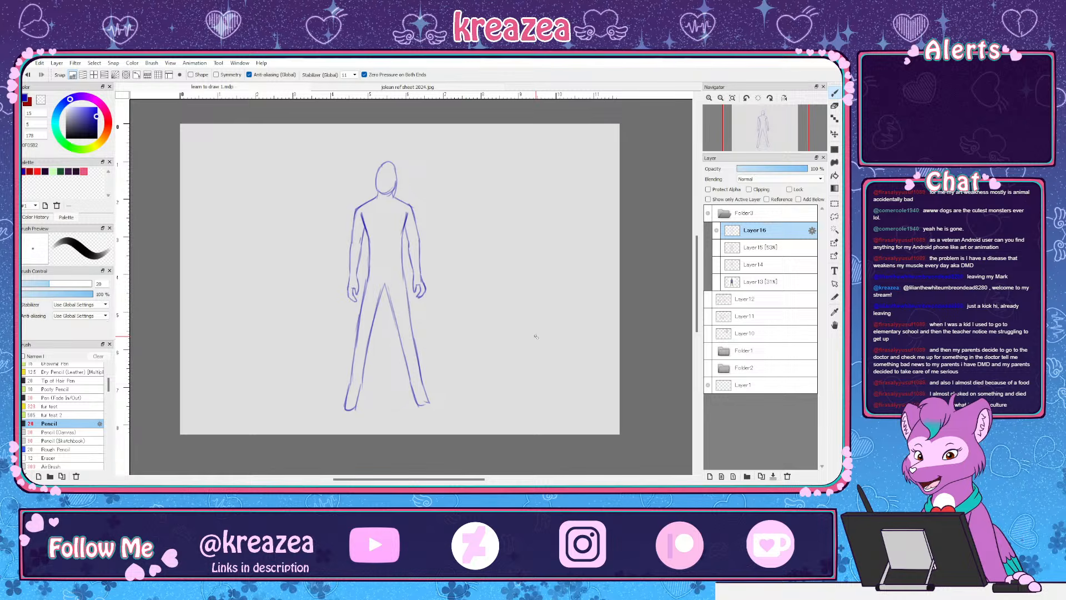
left_click(723, 216)
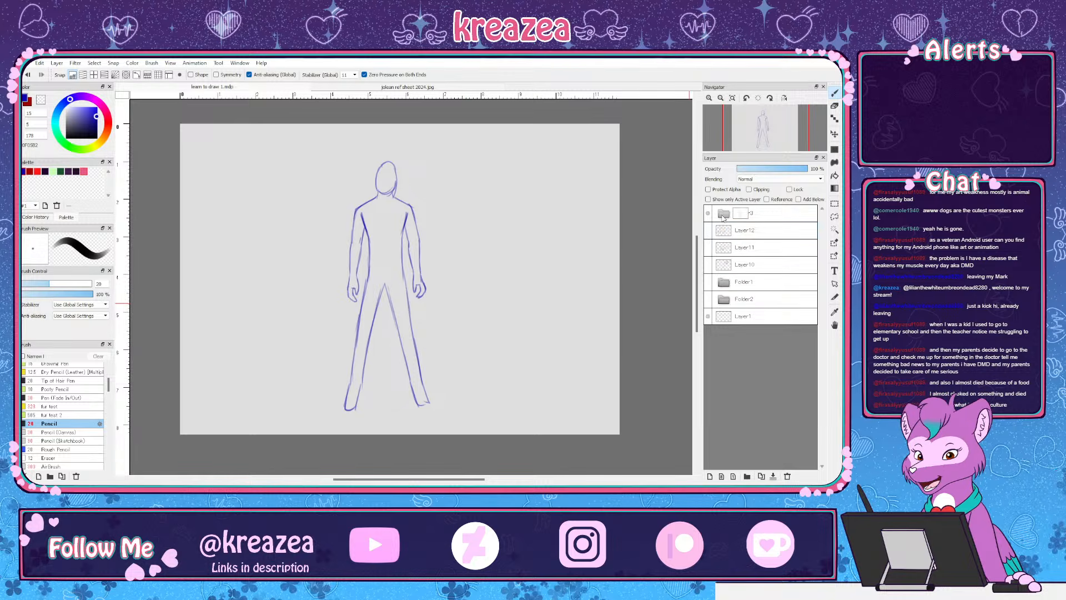
left_click(708, 212)
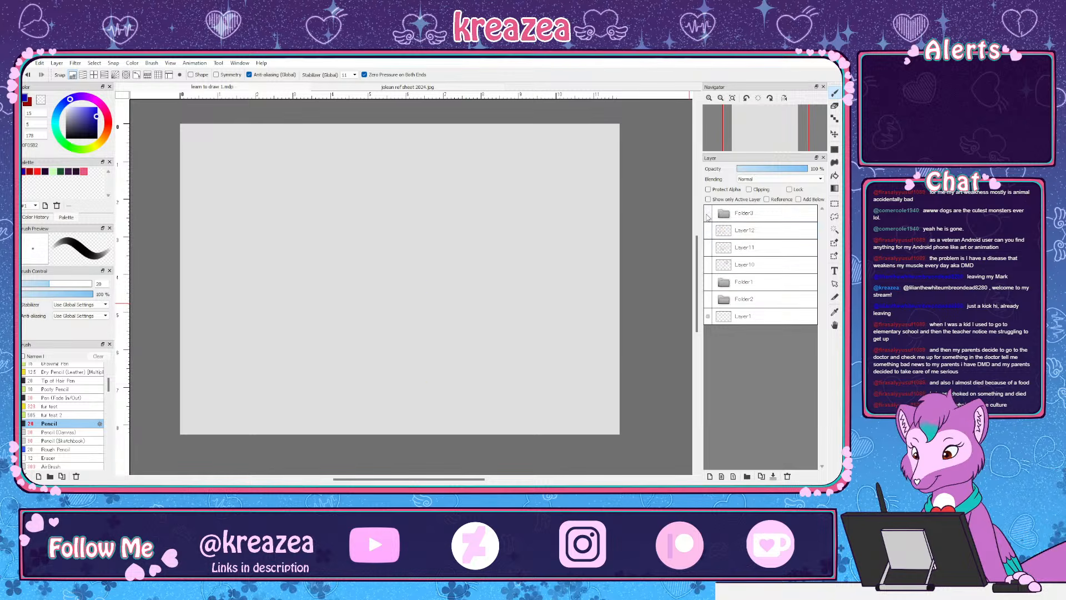
Briefly show and hide Folder2, Folder1, Layer10, Layer11, Layer12 and Folder3 one by one to review the lesson drawings
left_click(707, 298)
left_click(708, 299)
left_click(708, 281)
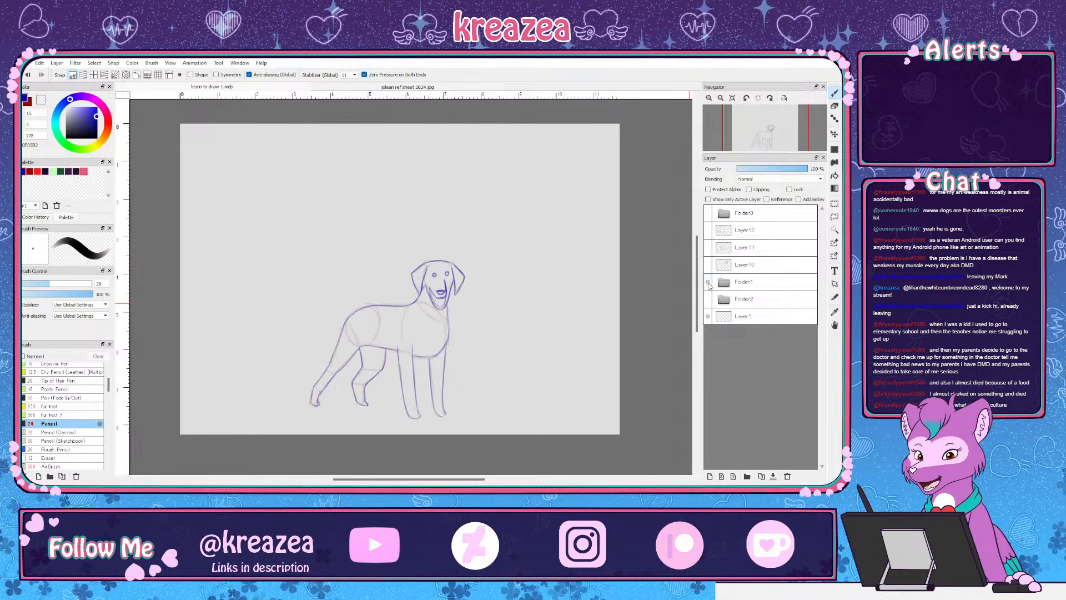
left_click(708, 282)
left_click(707, 264)
left_click(708, 265)
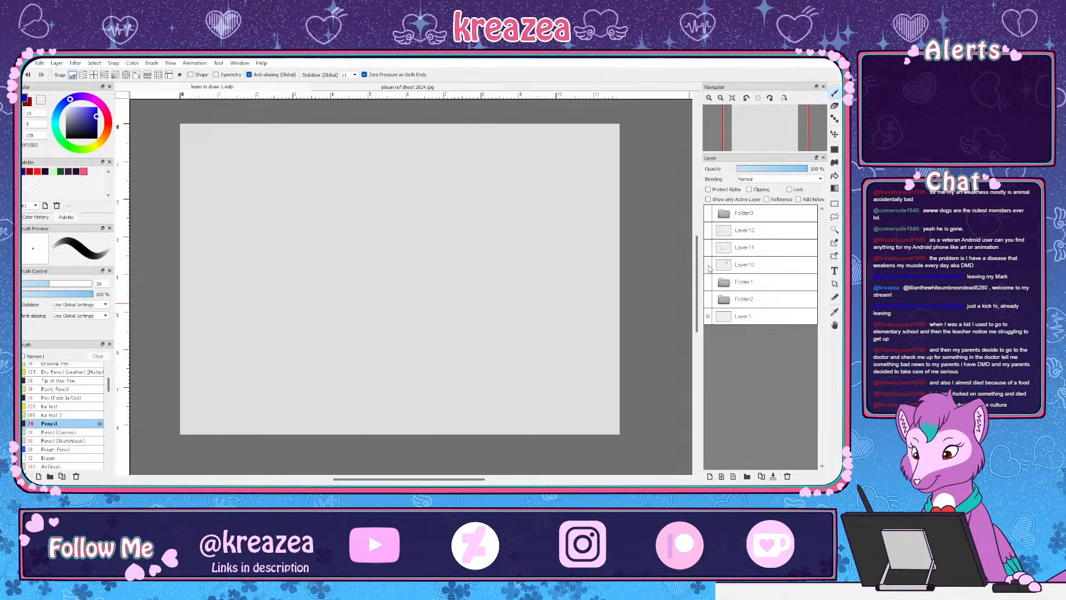
left_click(707, 247)
left_click(708, 247)
left_click(708, 229)
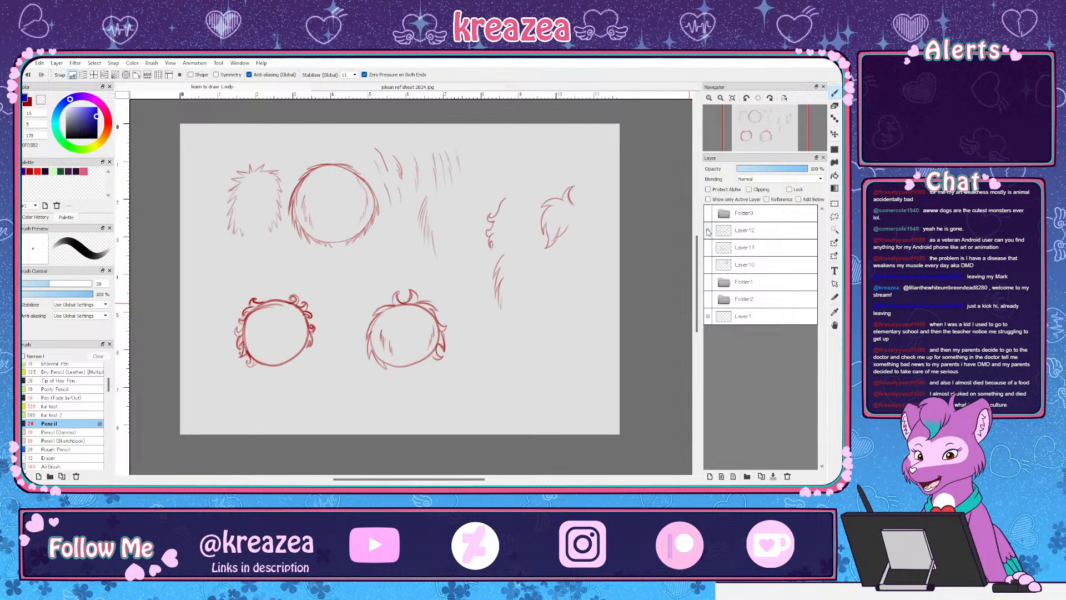
left_click(708, 230)
left_click(708, 214)
left_click(708, 213)
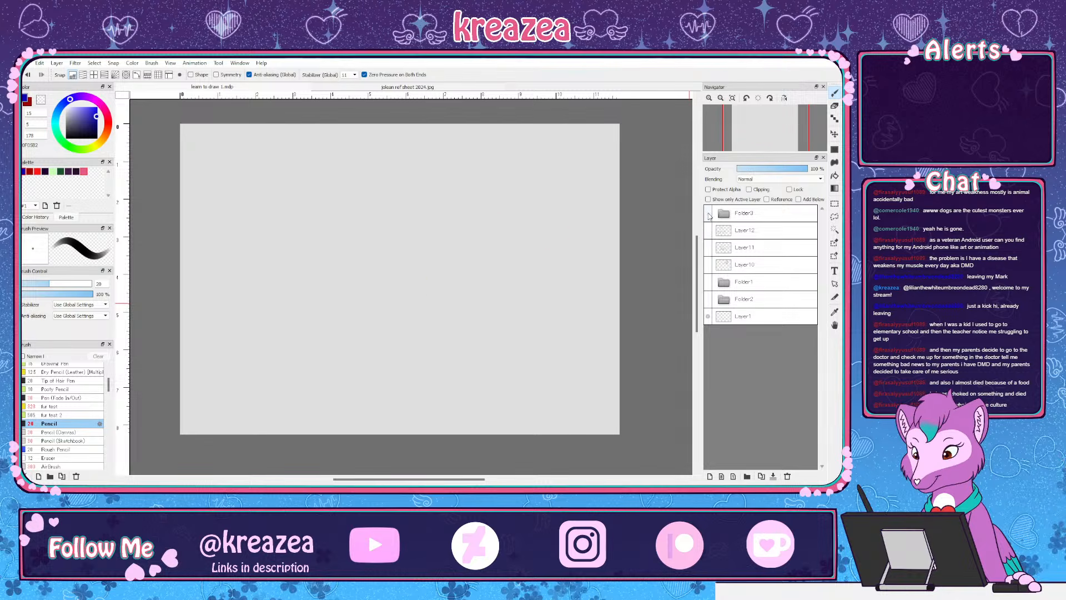
Make Folder2 visible to display the cartoon dog drawing on its own
left_click(708, 299)
left_click(709, 299)
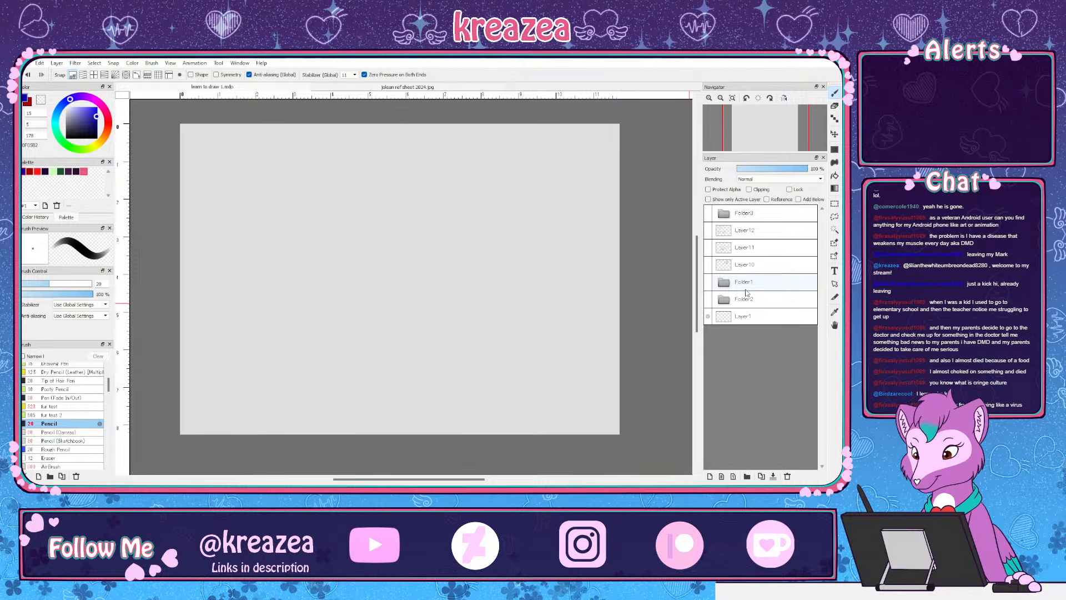
double_click(720, 284)
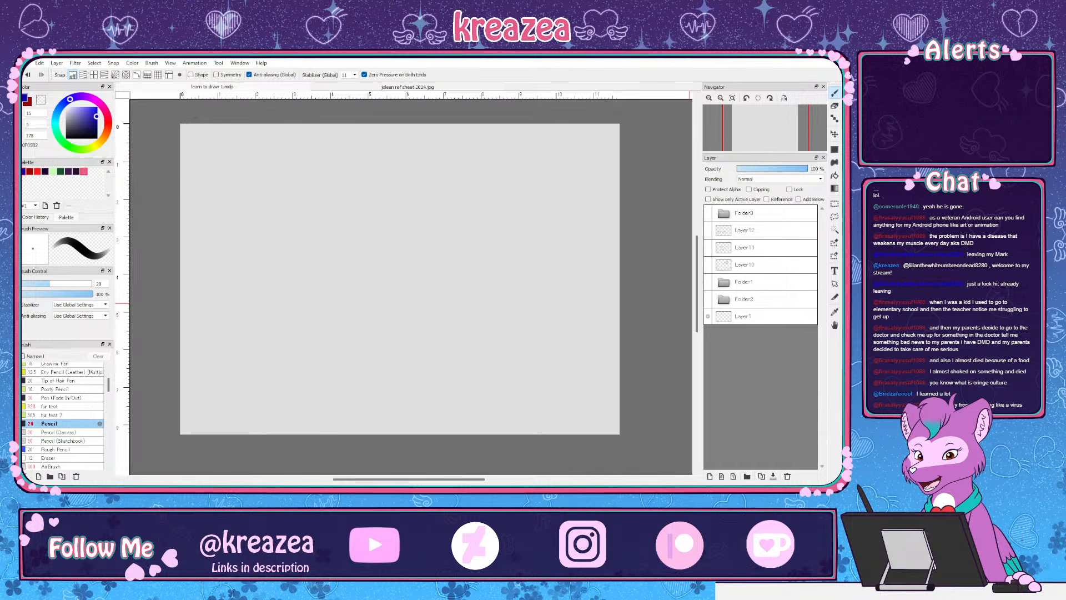
left_click(707, 299)
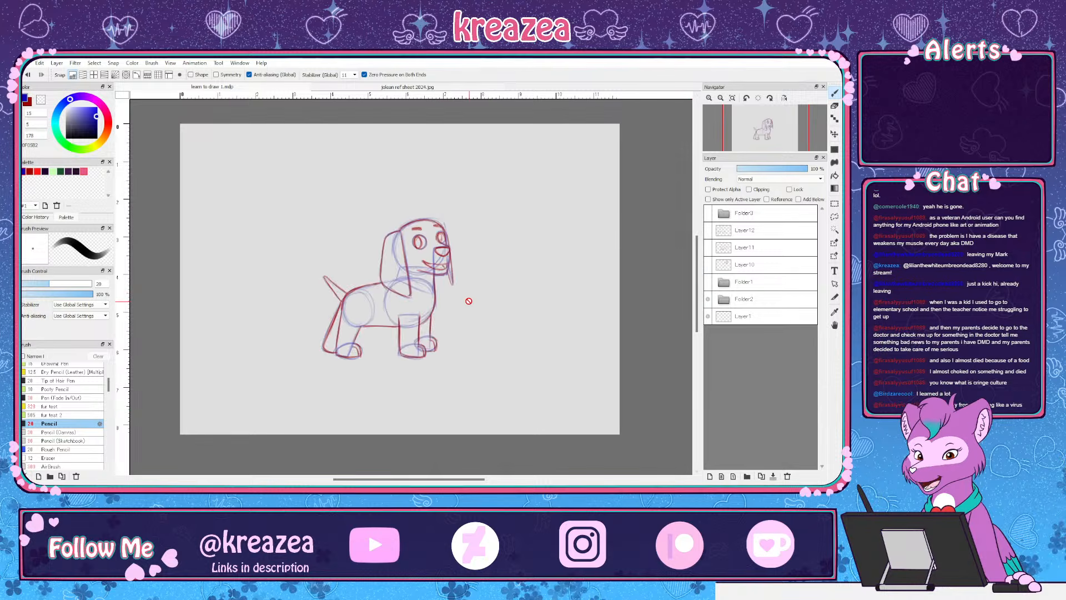